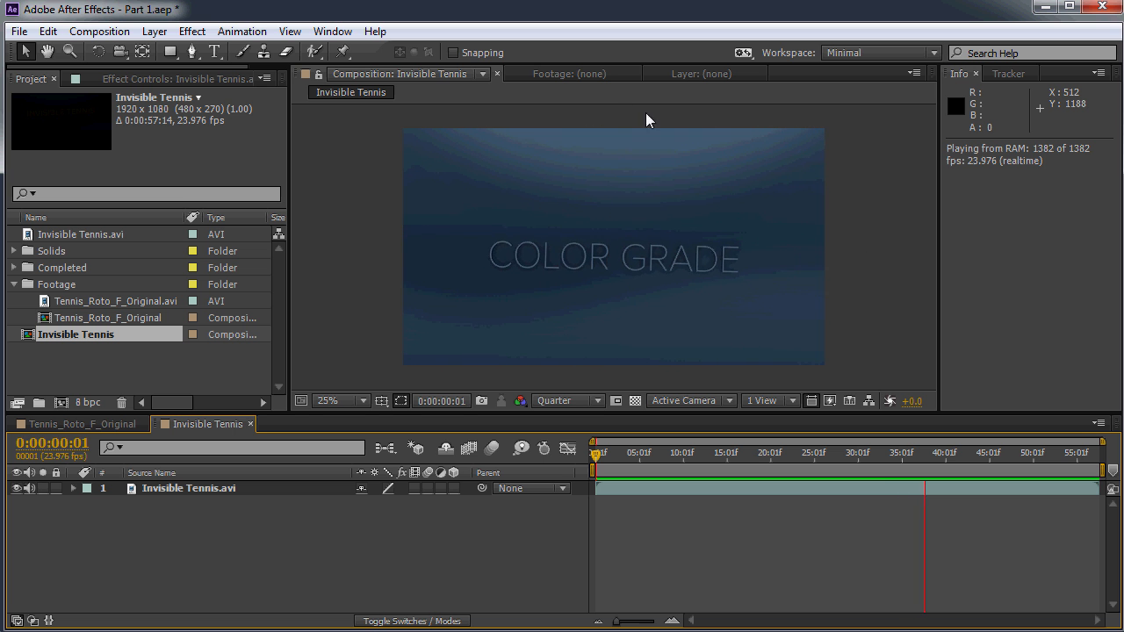
Stop the preview playback and switch to the Tennis_Roto_F_Original composition
key("space")
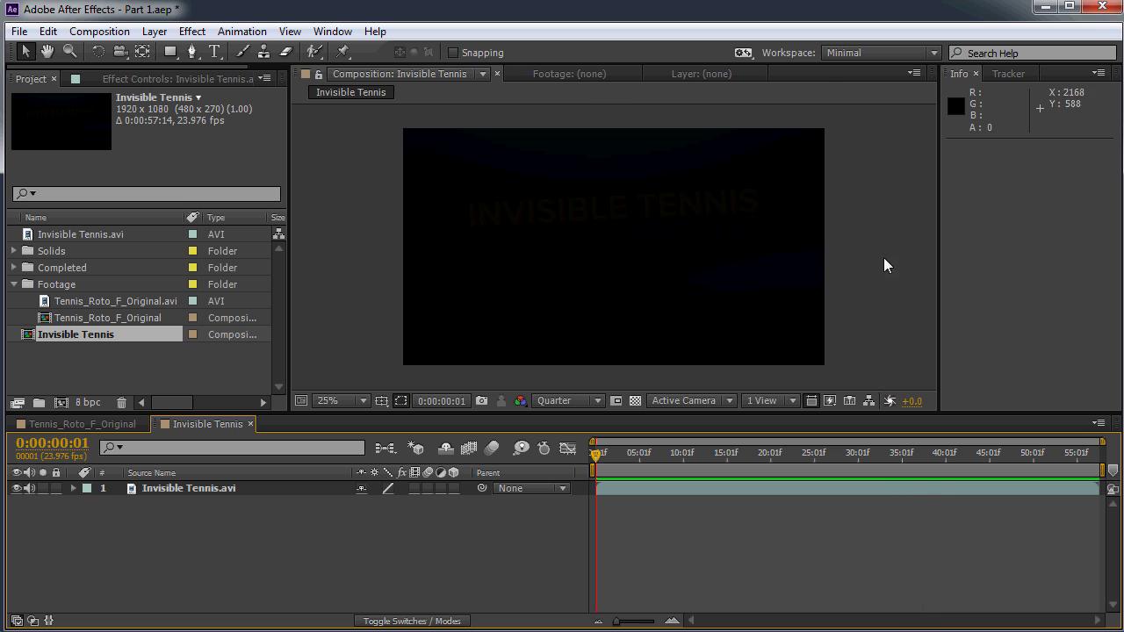
left_click(82, 424)
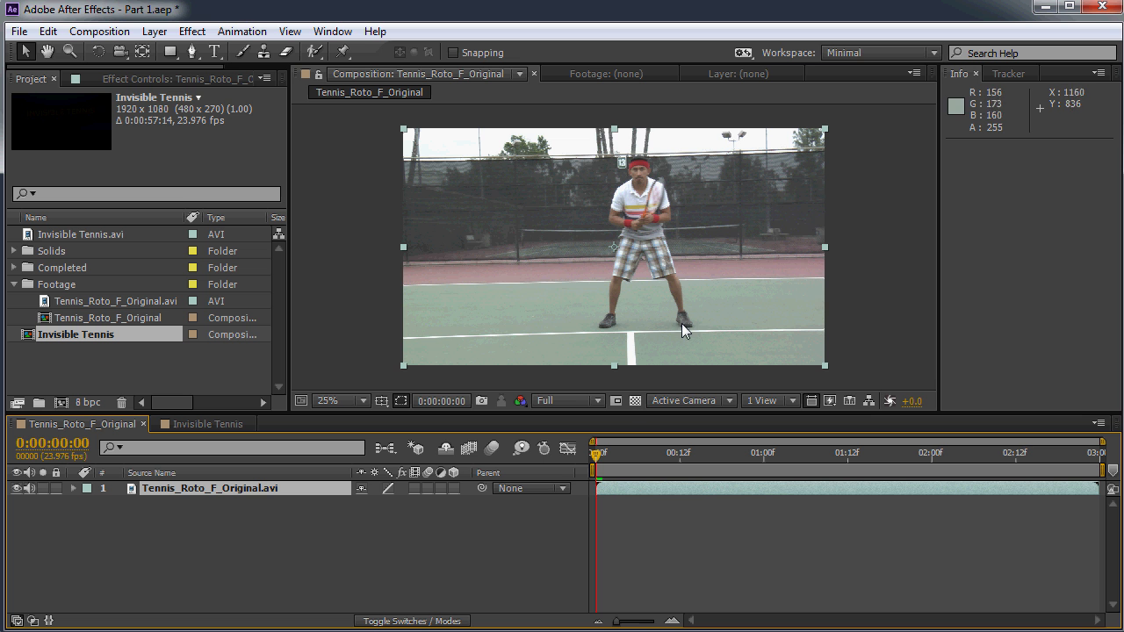
Go to 0:00:00:18 and examine the blurred edges of the player's arms, shorts and legs up close
left_click_drag(599, 457, 721, 463)
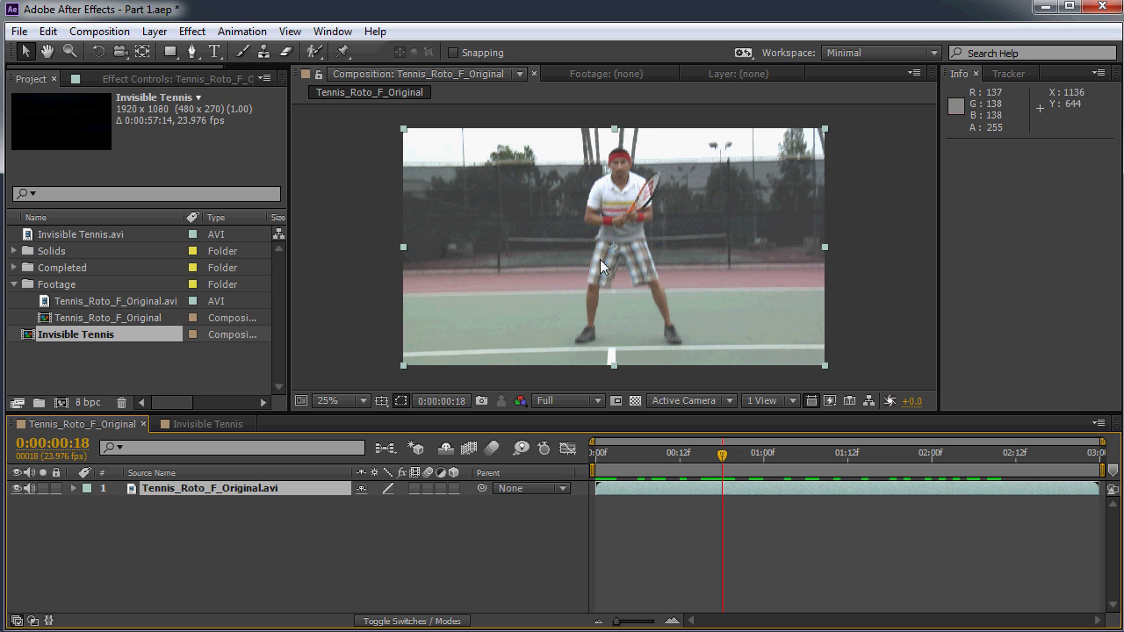
scroll(599, 259, "up", 4)
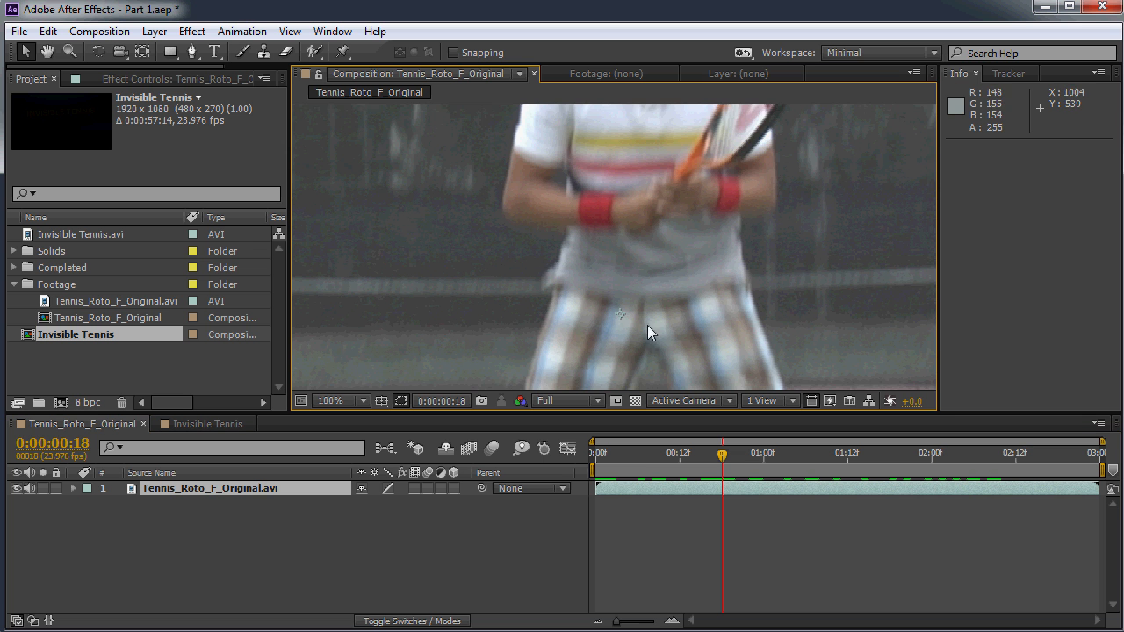
scroll(605, 343, "down", 2)
scroll(493, 260, "up", 2)
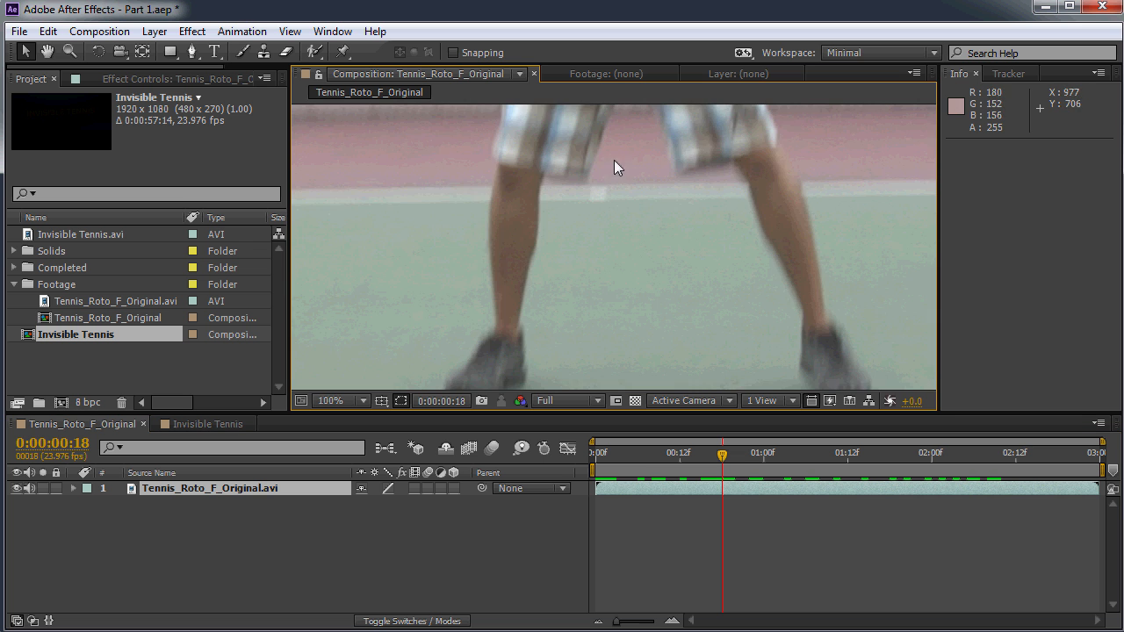
scroll(603, 158, "down", 2)
scroll(606, 217, "up", 2)
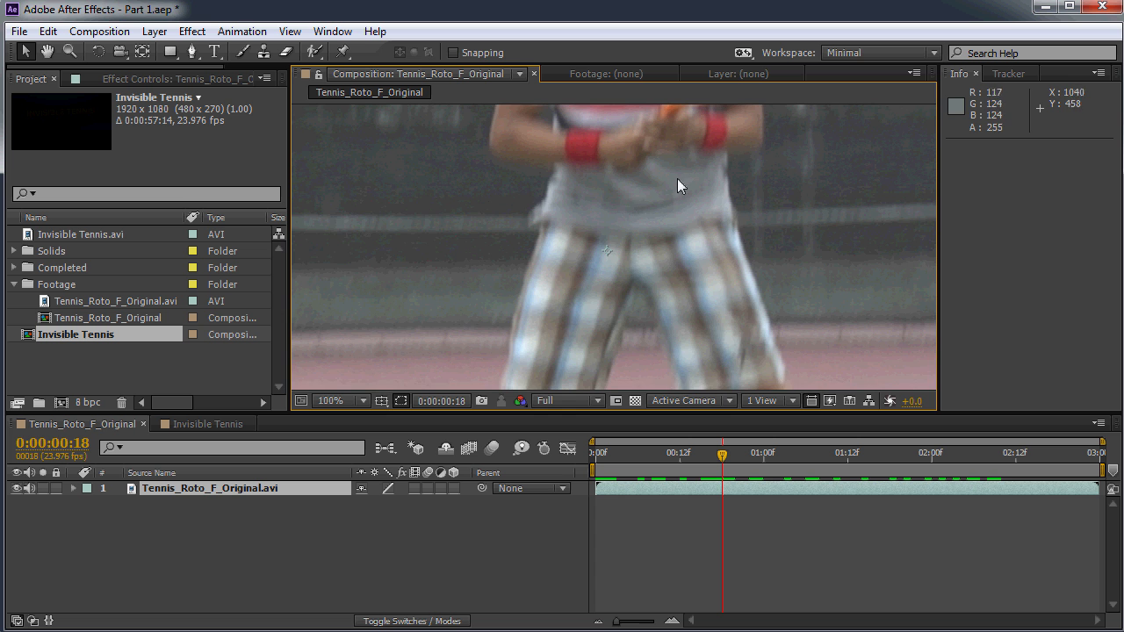
scroll(677, 184, "down", 6)
Go to 0:00:02:05 and examine the player's swing against the fence and the edges of the frame
left_click_drag(721, 455, 967, 454)
scroll(633, 242, "up", 1)
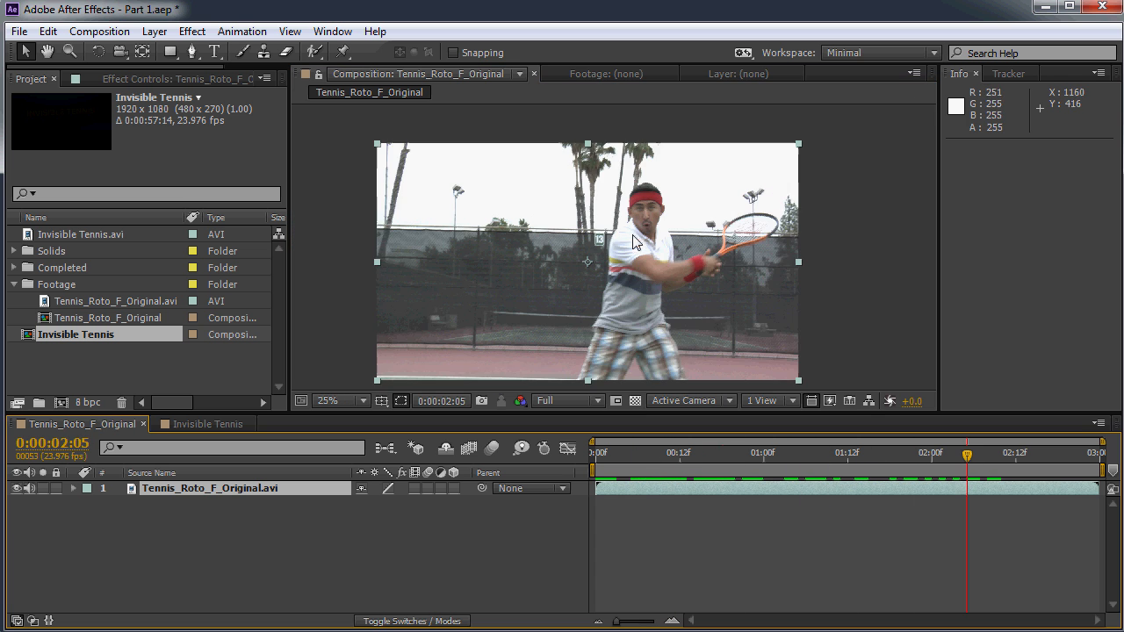
left_click_drag(633, 243, 523, 181)
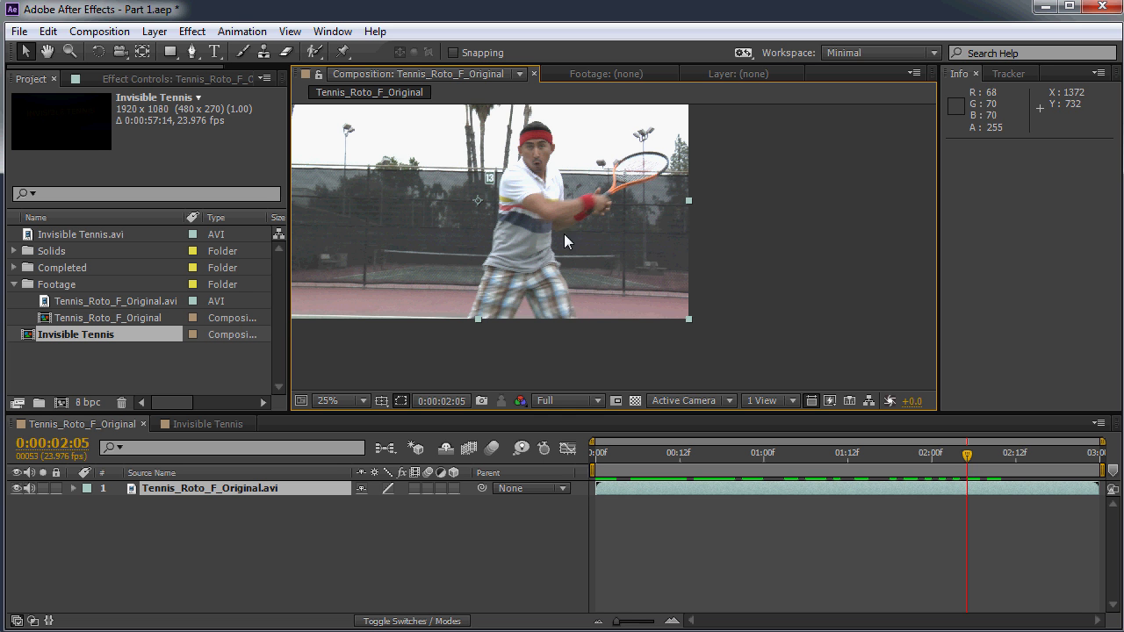
left_click_drag(565, 234, 521, 154)
left_click_drag(567, 213, 705, 324)
left_click_drag(556, 258, 570, 274)
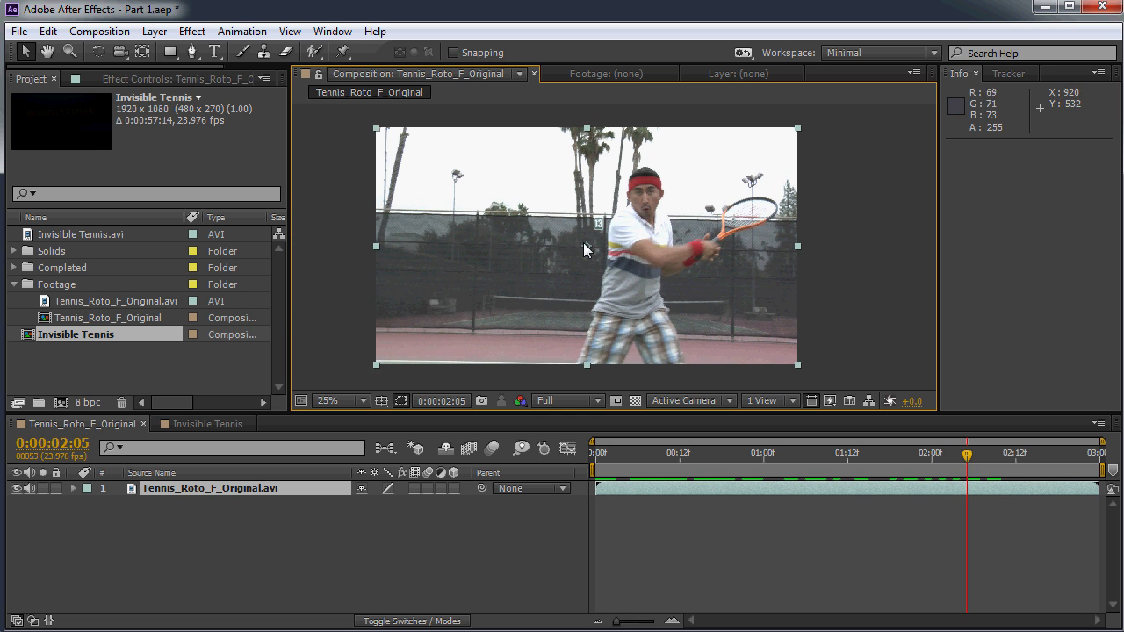
Scrub back through the early part of the clip and park the current time at 0:00:00:16
left_click_drag(816, 452, 639, 474)
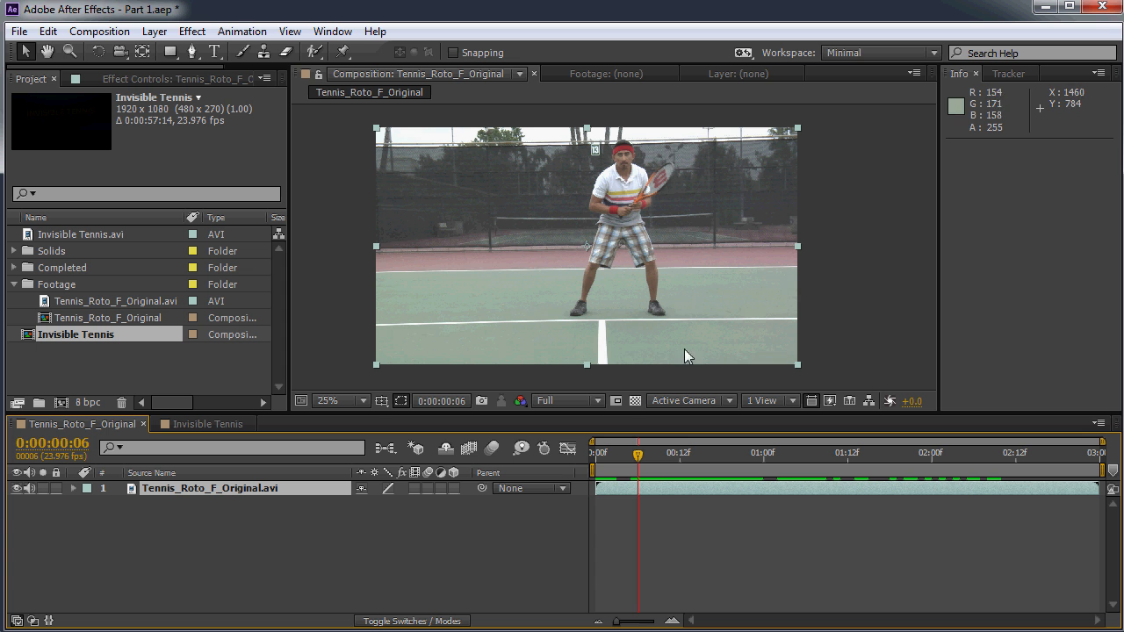
left_click_drag(634, 456, 707, 464)
key("Page_Down")
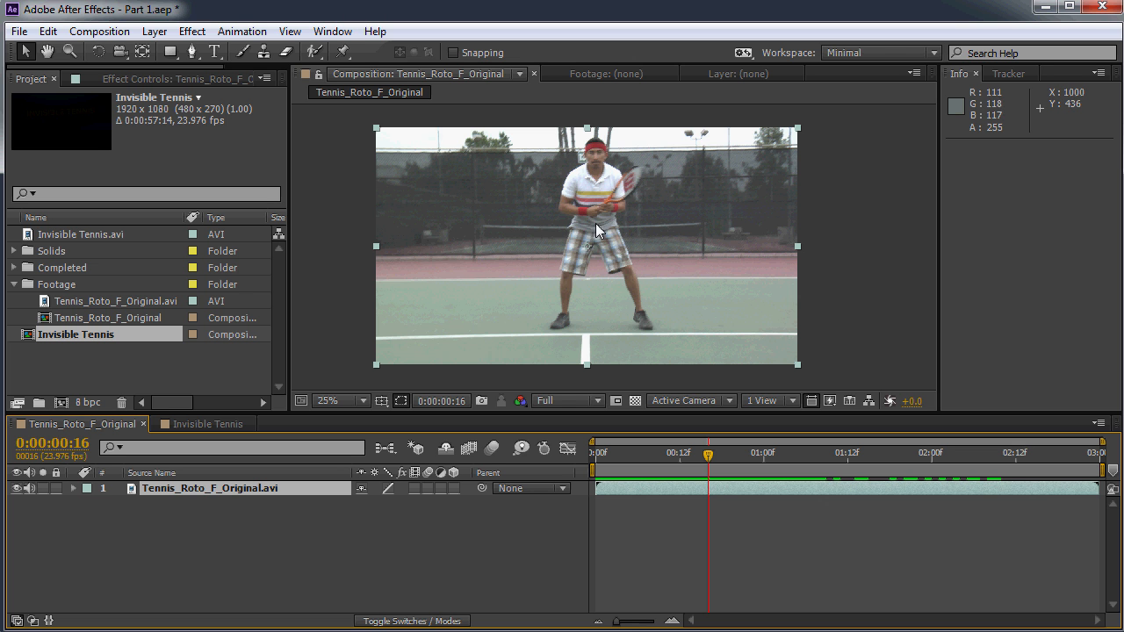
Examine the player's silhouette against the fence and court, from the upper body down to the shorts and shoes
scroll(603, 234, "up", 2)
scroll(617, 238, "down", 2)
scroll(594, 246, "up", 2)
left_click_drag(618, 217, 597, 255)
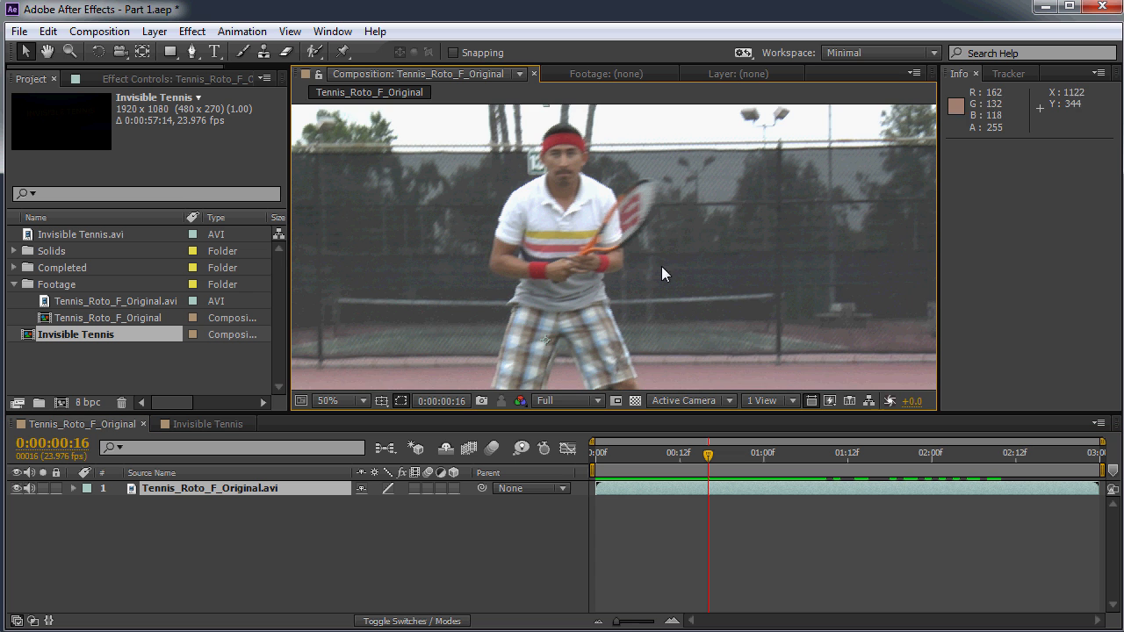
scroll(689, 287, "down", 4)
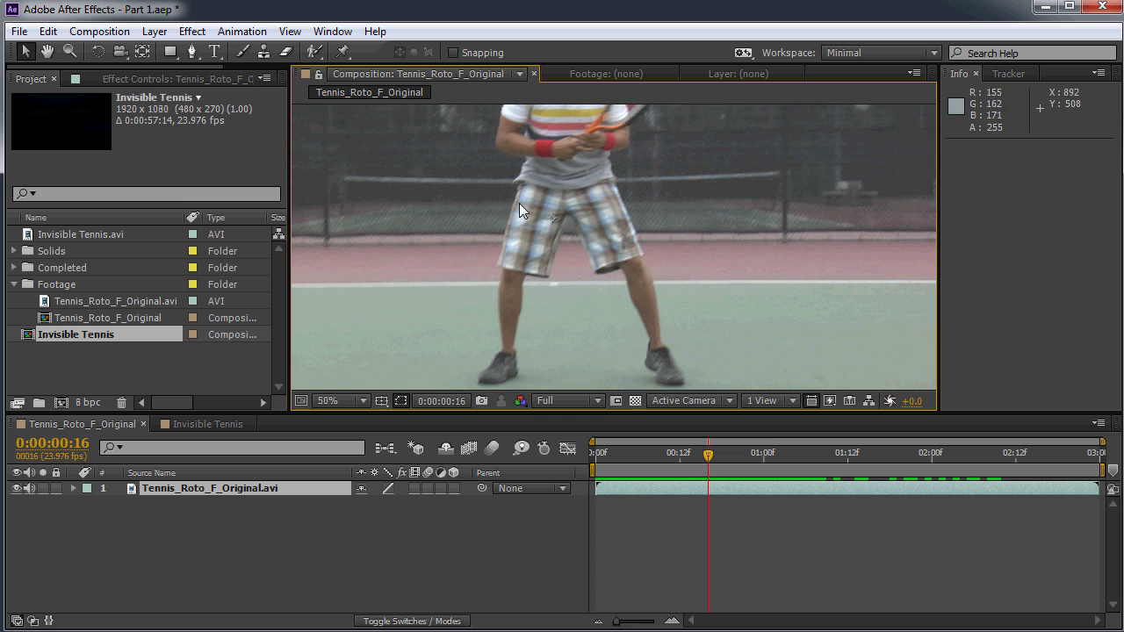
left_click_drag(535, 239, 577, 310)
scroll(611, 220, "down", 2)
scroll(610, 221, "up", 2)
left_click_drag(611, 225, 594, 158)
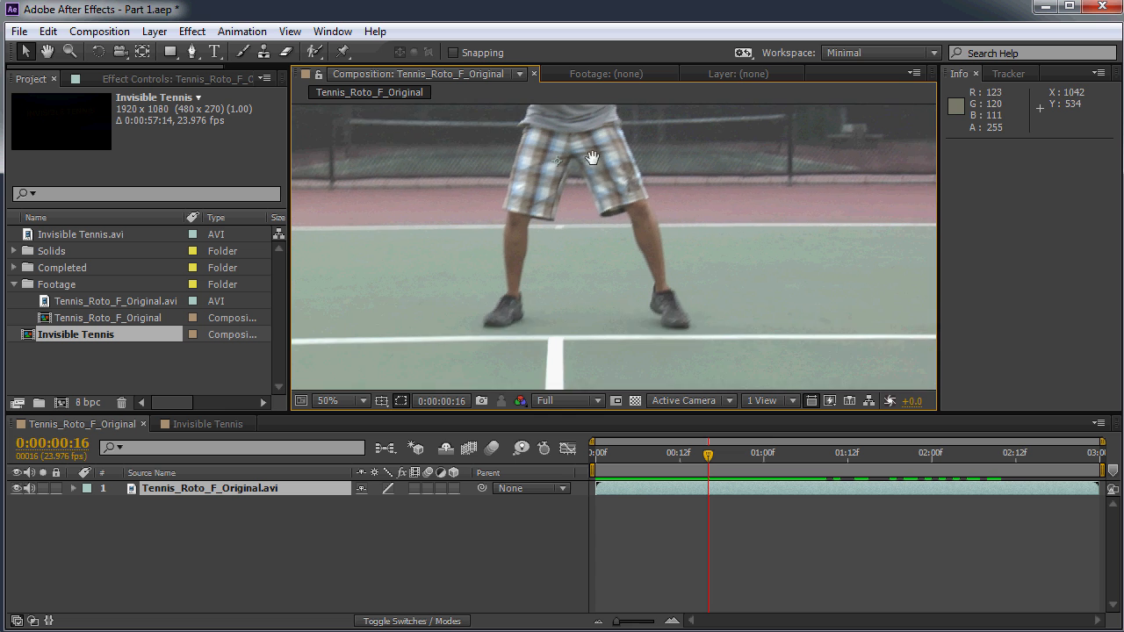
scroll(515, 220, "up", 1)
left_click_drag(466, 201, 541, 178)
left_click_drag(617, 188, 616, 321)
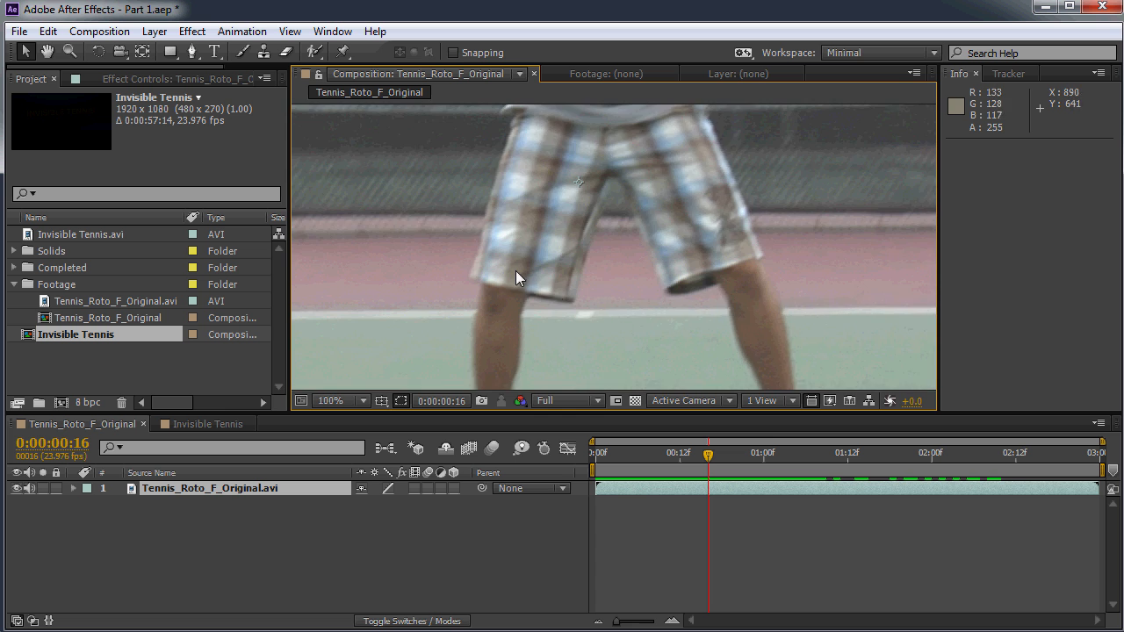
left_click_drag(516, 272, 554, 159)
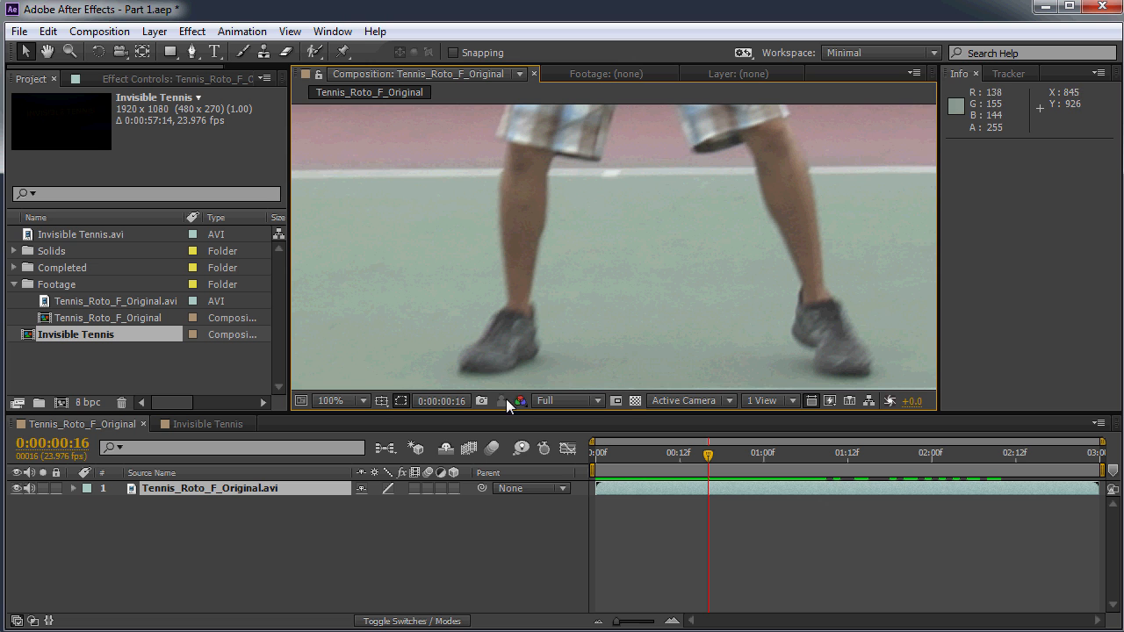
Examine how the player's legs and shoes stand out against the green court and white lines
left_click_drag(479, 184, 517, 202)
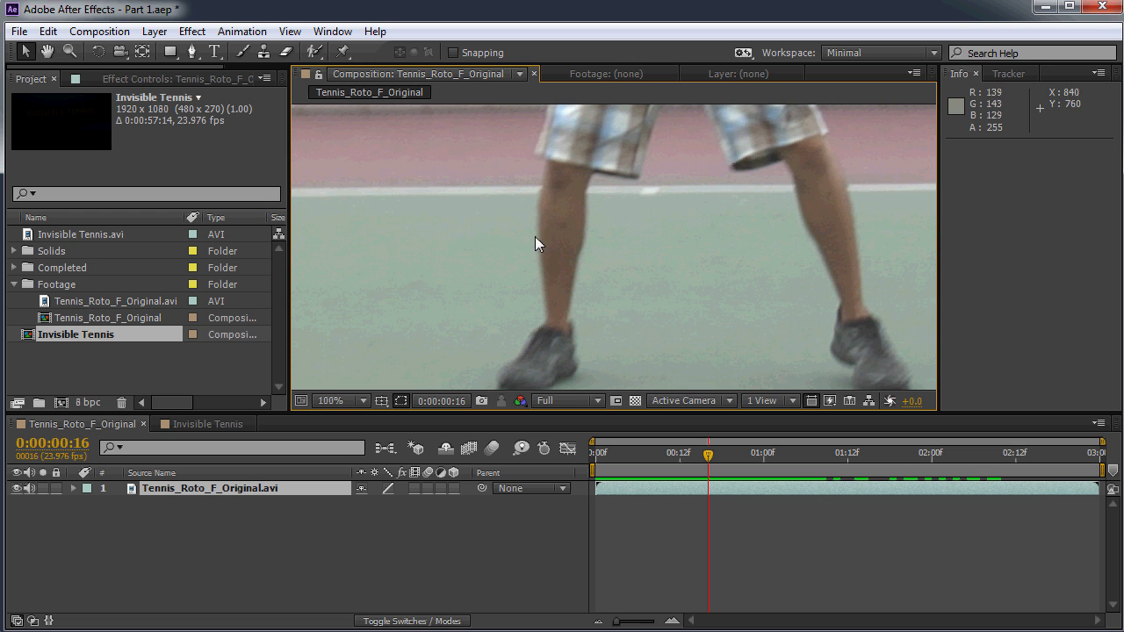
scroll(612, 213, "down", 2)
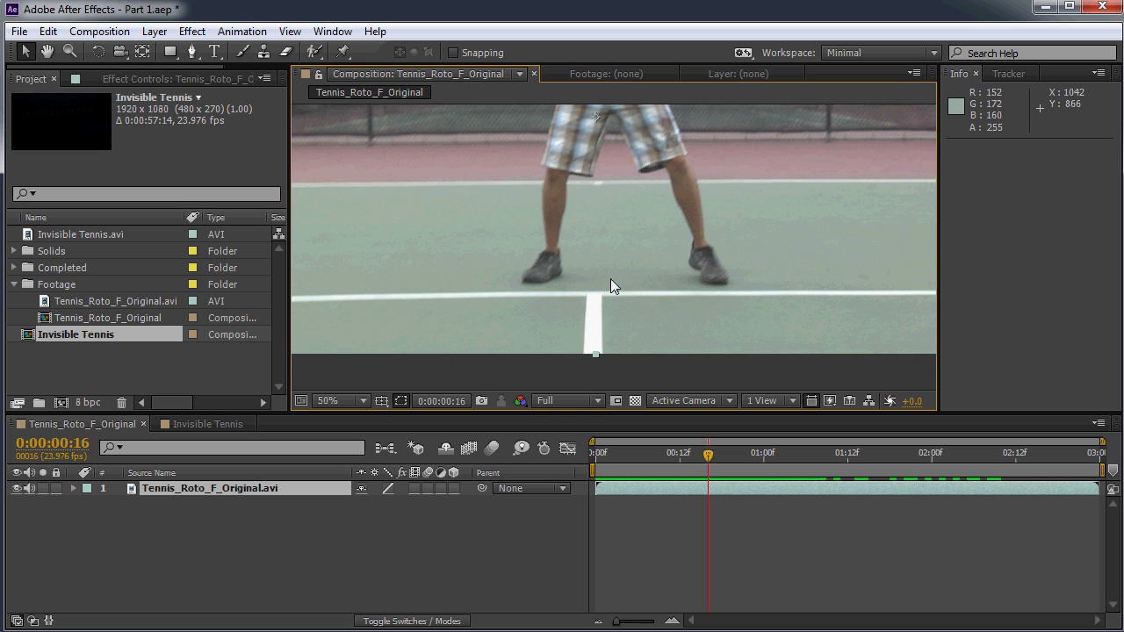
scroll(610, 278, "up", 4)
scroll(653, 213, "down", 3)
left_click_drag(581, 163, 648, 209)
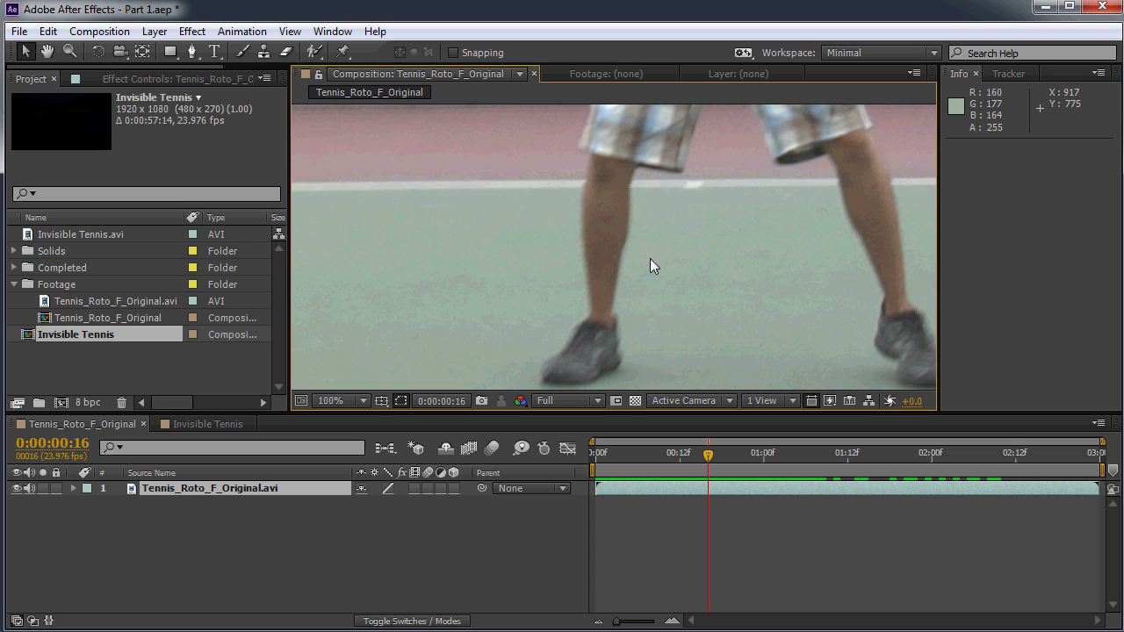
scroll(650, 258, "down", 2)
left_click_drag(707, 201, 678, 197)
scroll(646, 254, "up", 2)
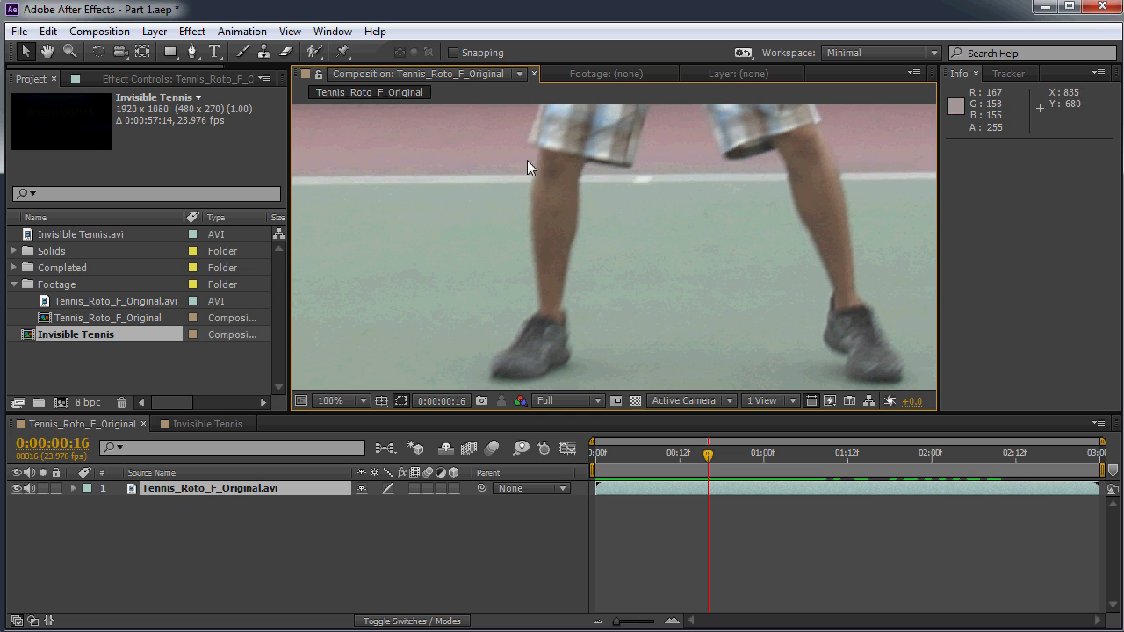
scroll(673, 295, "down", 4)
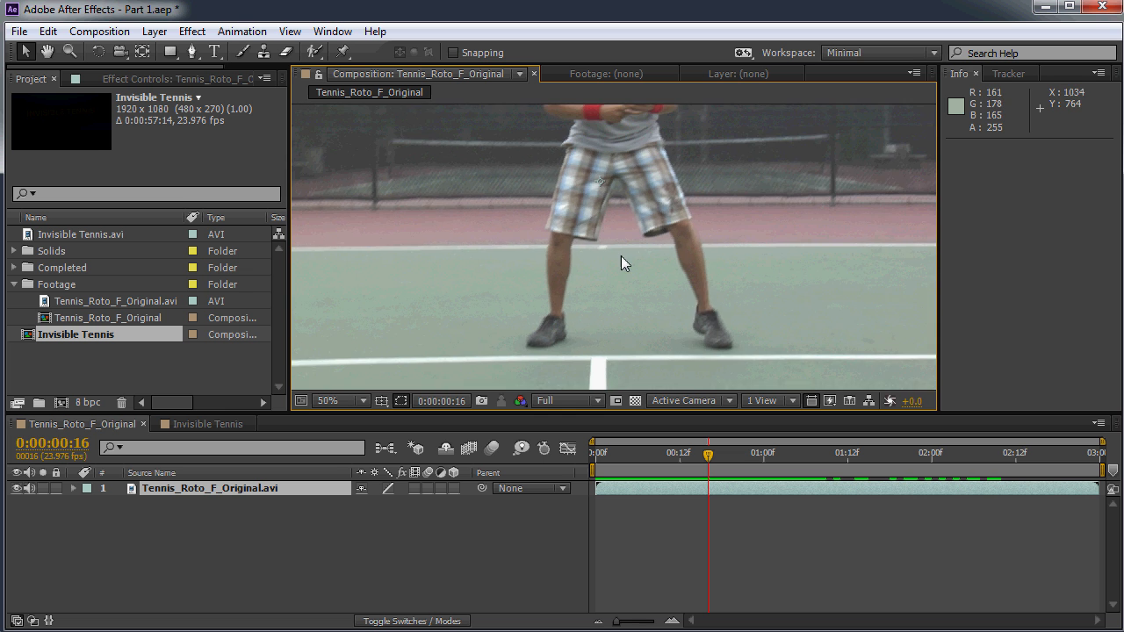
scroll(602, 255, "up", 1)
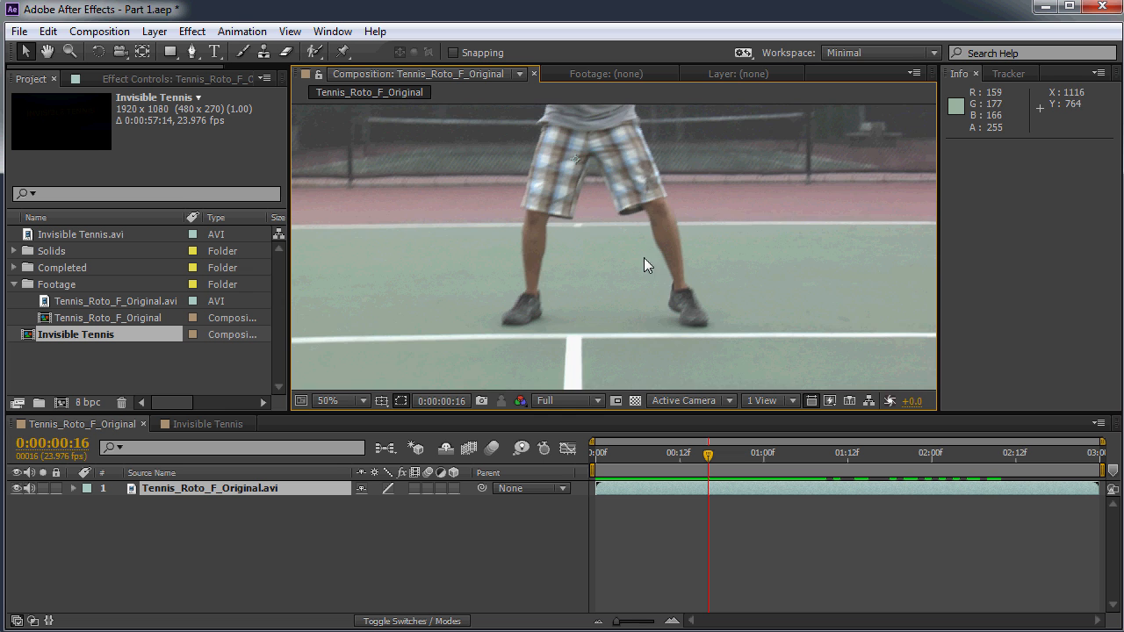
scroll(582, 259, "up", 1)
scroll(524, 257, "up", 1)
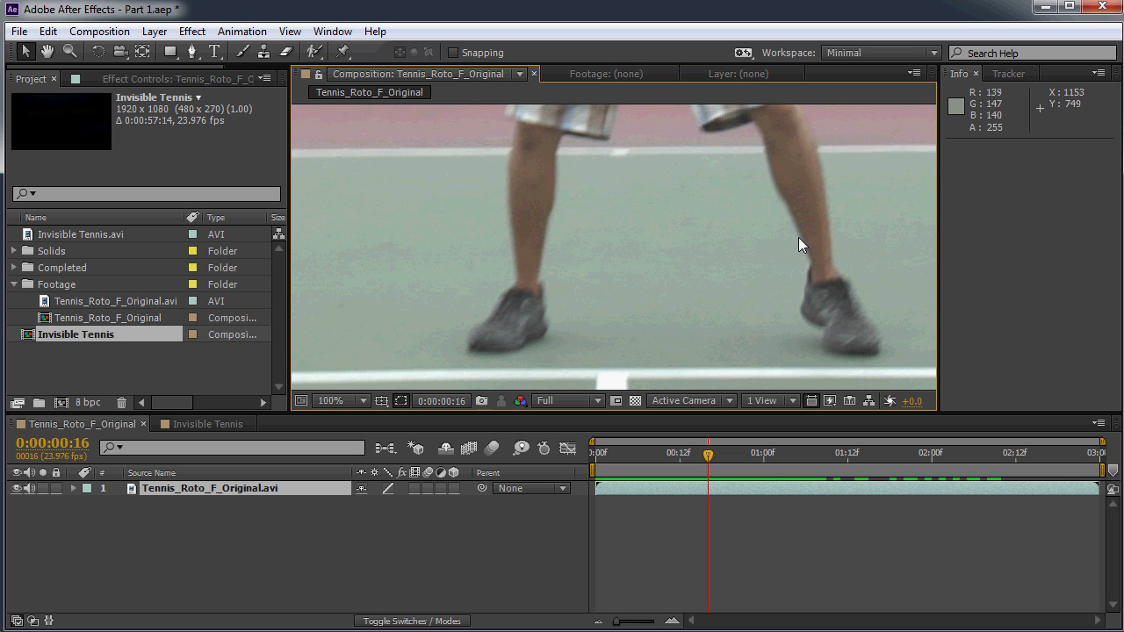
Try keying out the green court with Keylight (1.2), sampling the court beside the leg as Screen Colour, and remove the effect
left_click(192, 51)
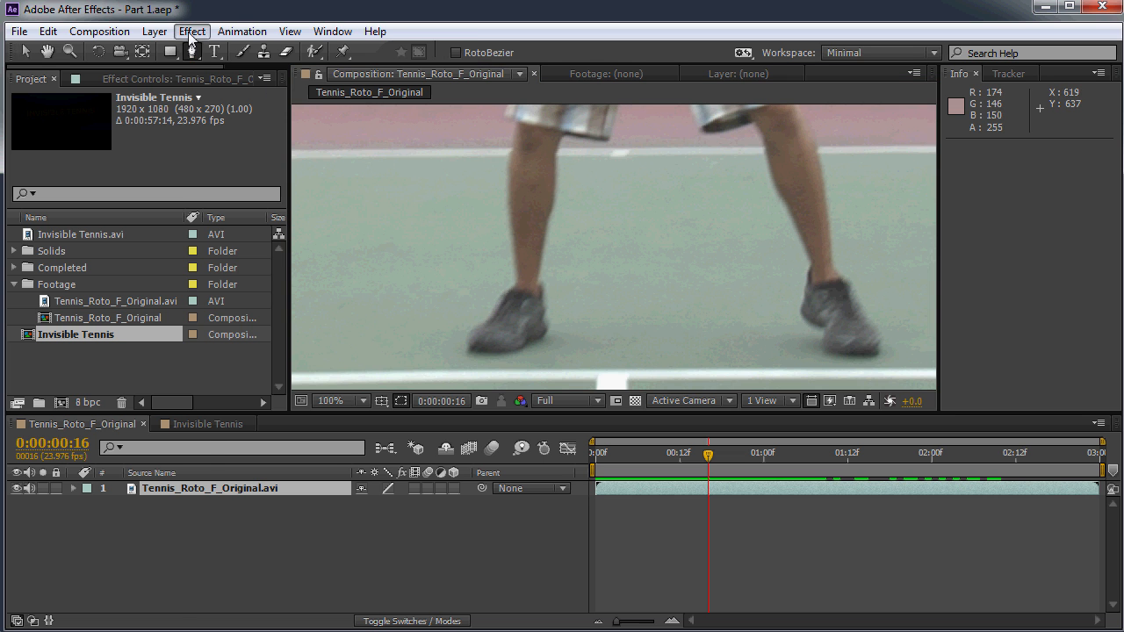
left_click(190, 33)
mouse_move(101, 299)
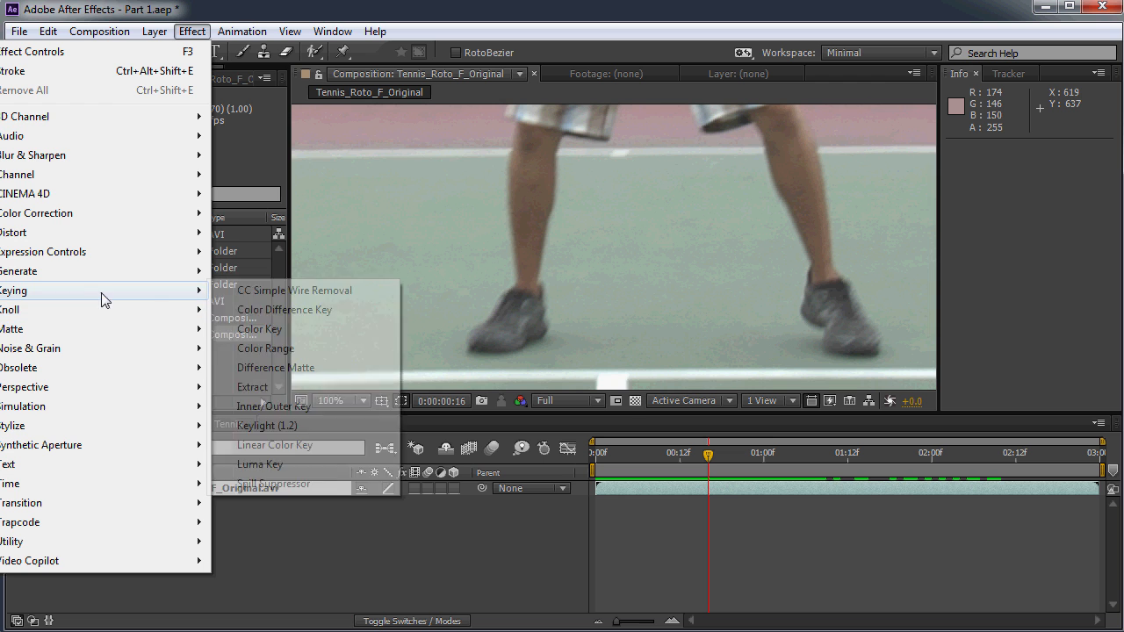
left_click(263, 425)
key("v")
left_click(481, 205)
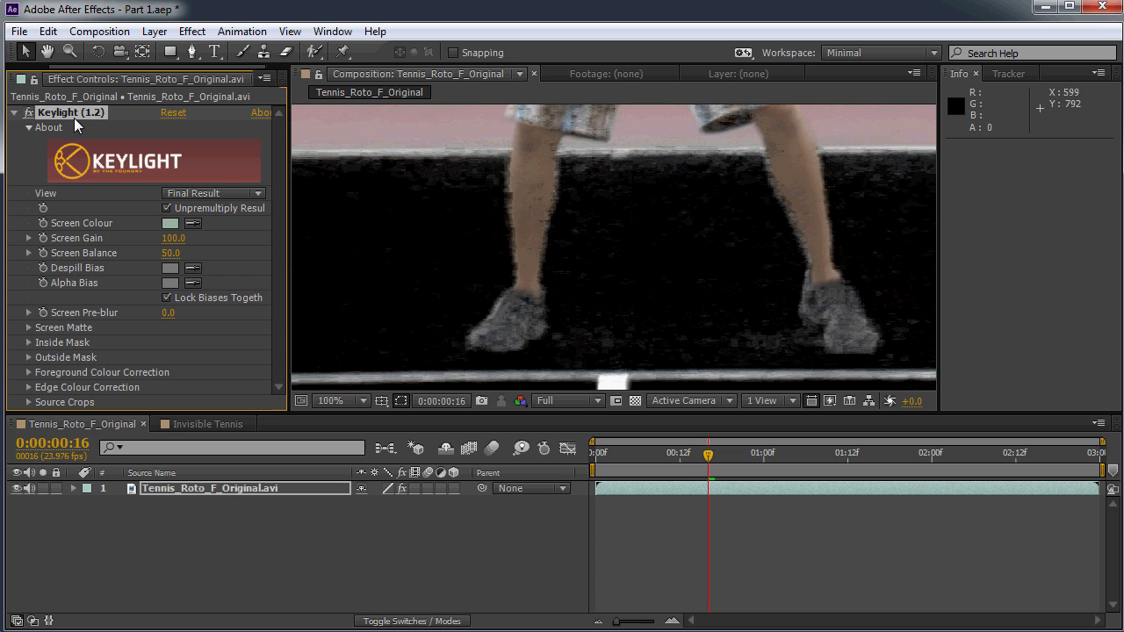
key("Delete")
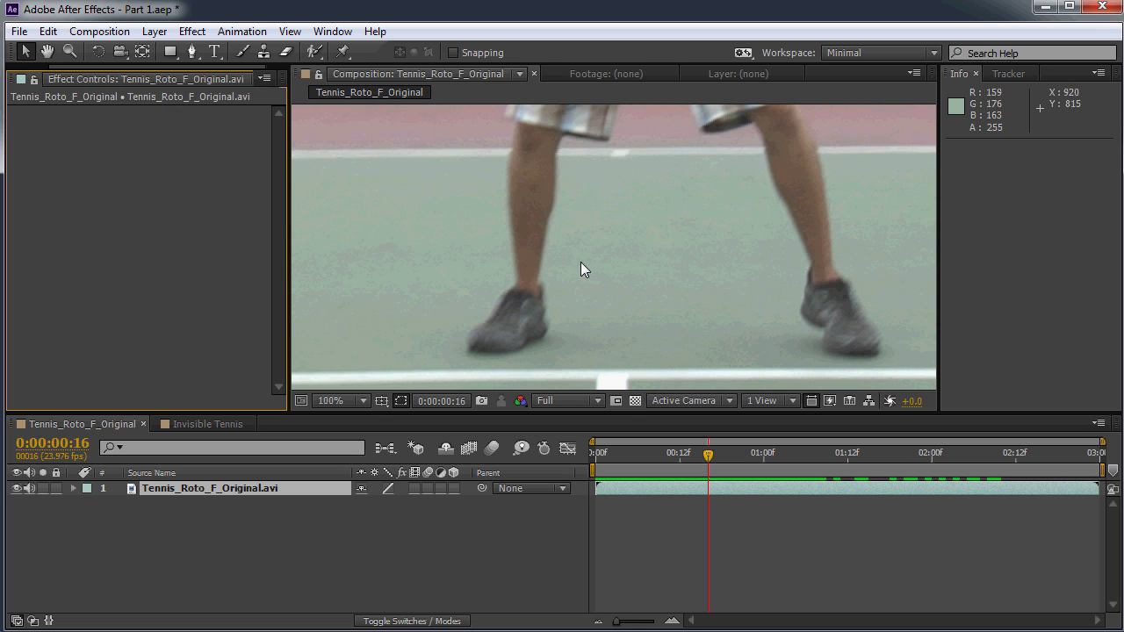
Examine the edges of the player's hair and red headband against the sky and tree trunks
key("comma")
left_click_drag(572, 148, 567, 333)
scroll(610, 174, "up", 2)
left_click_drag(617, 155, 583, 369)
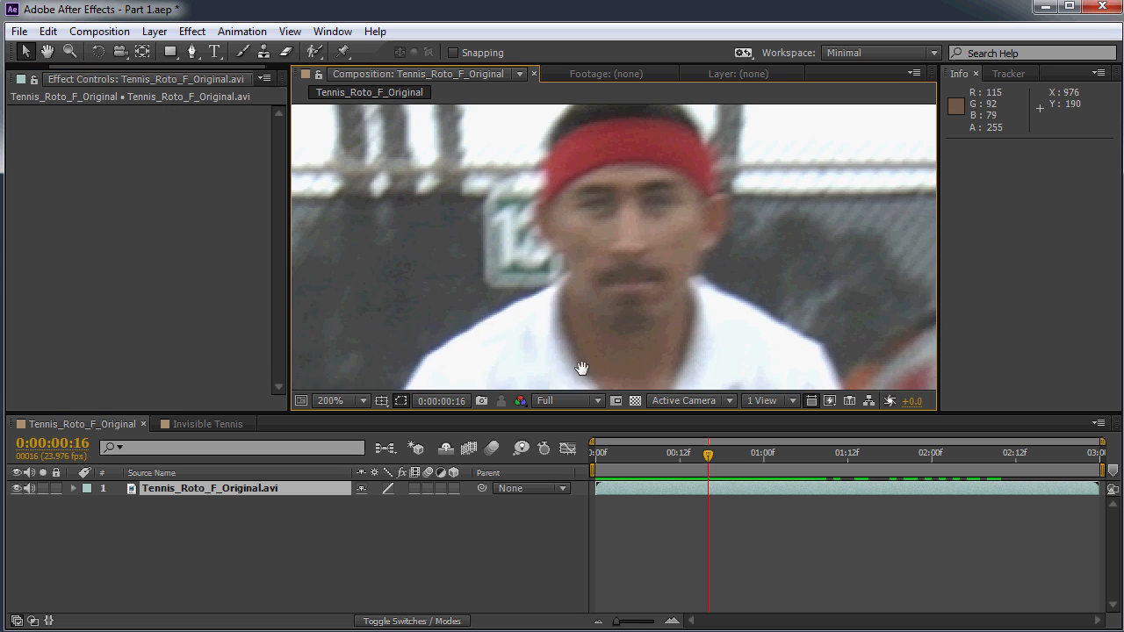
left_click_drag(593, 179, 671, 293)
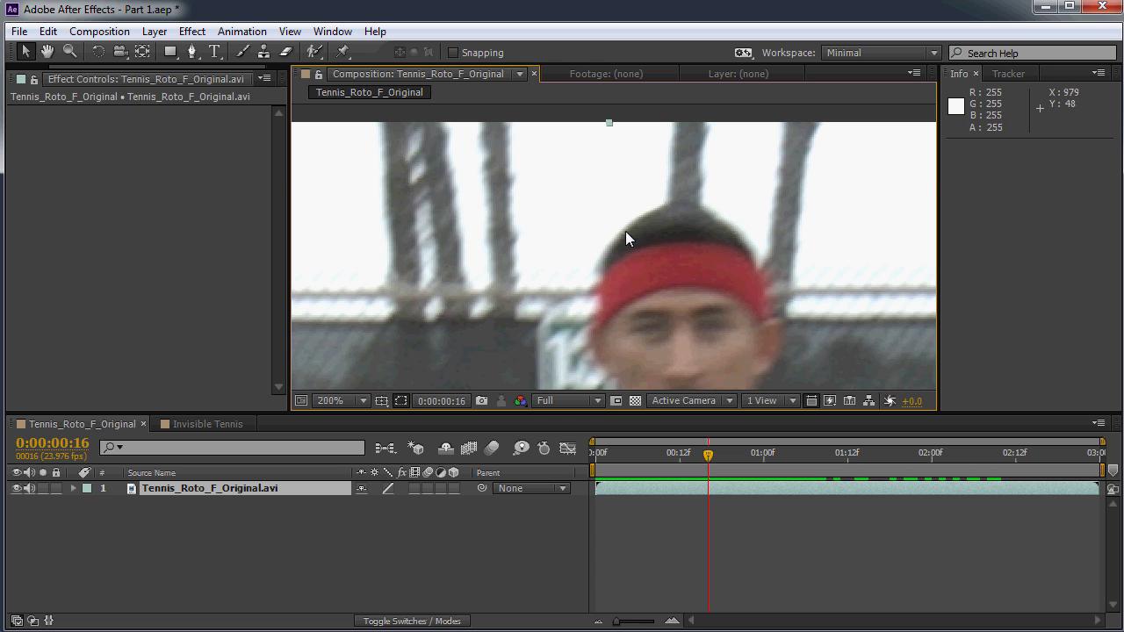
scroll(620, 245, "down", 1)
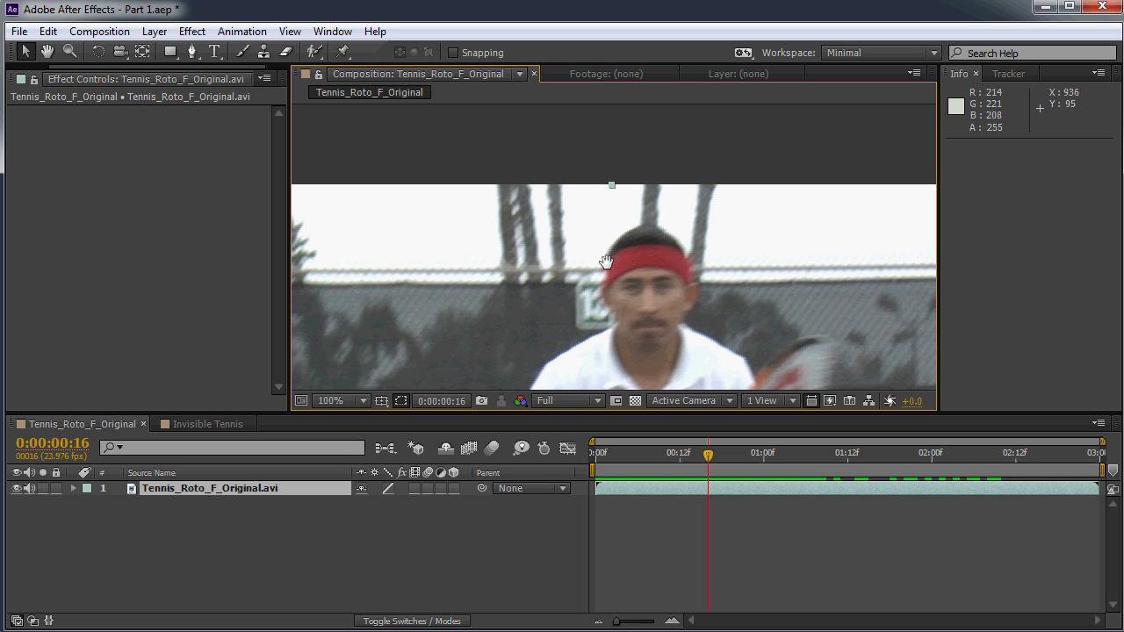
left_click_drag(605, 262, 729, 243)
scroll(756, 221, "up", 1)
left_click_drag(883, 179, 759, 218)
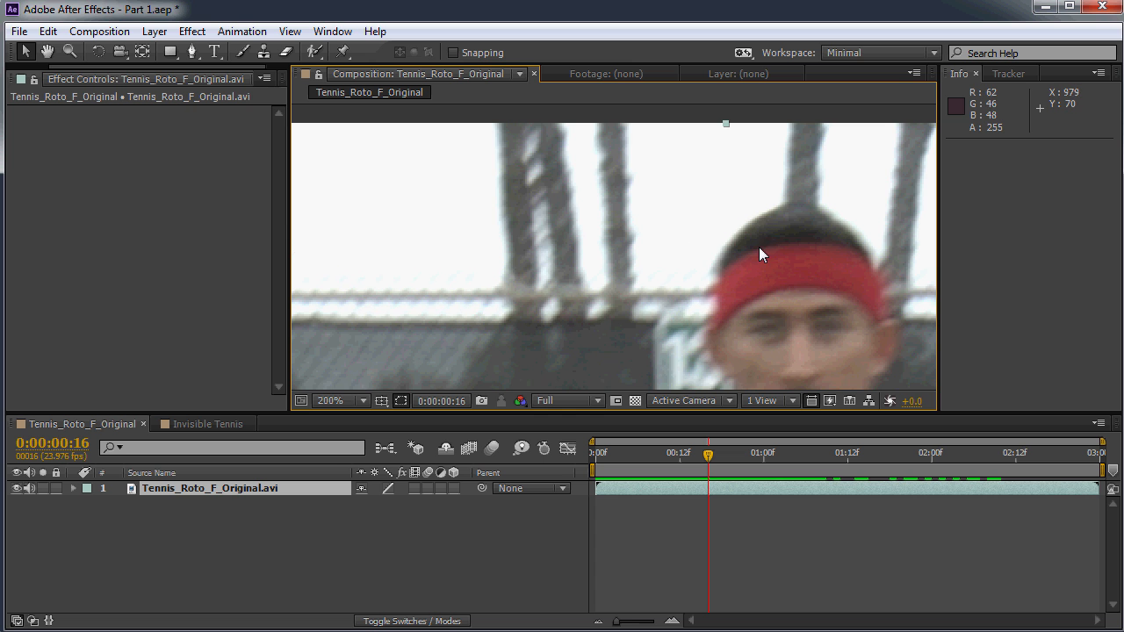
scroll(682, 247, "up", 1)
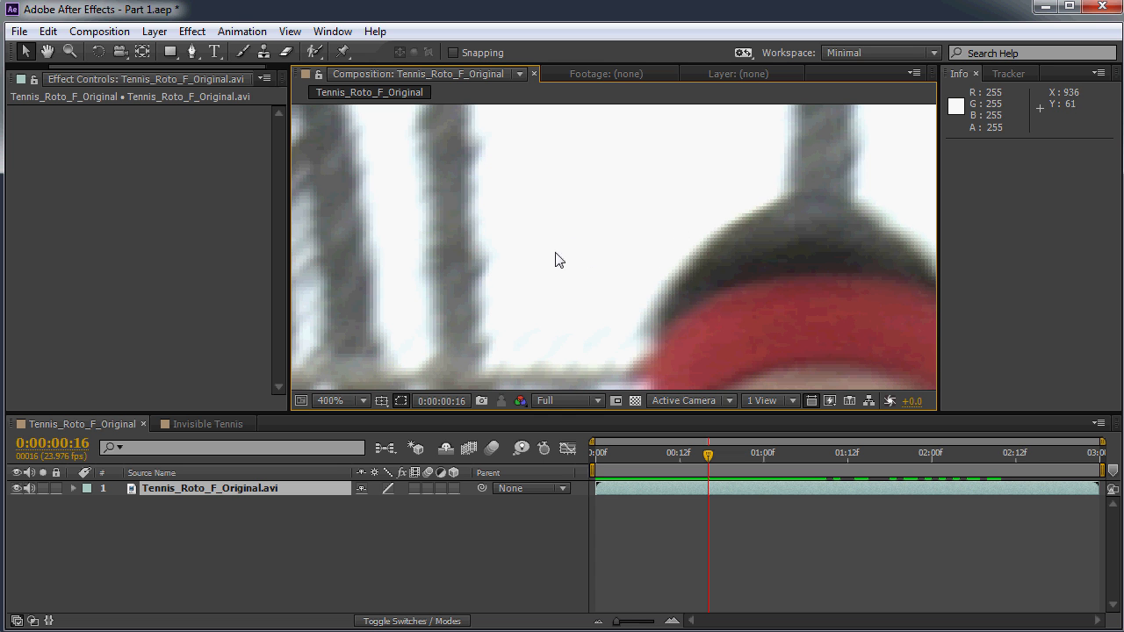
scroll(653, 261, "down", 2)
scroll(634, 233, "up", 2)
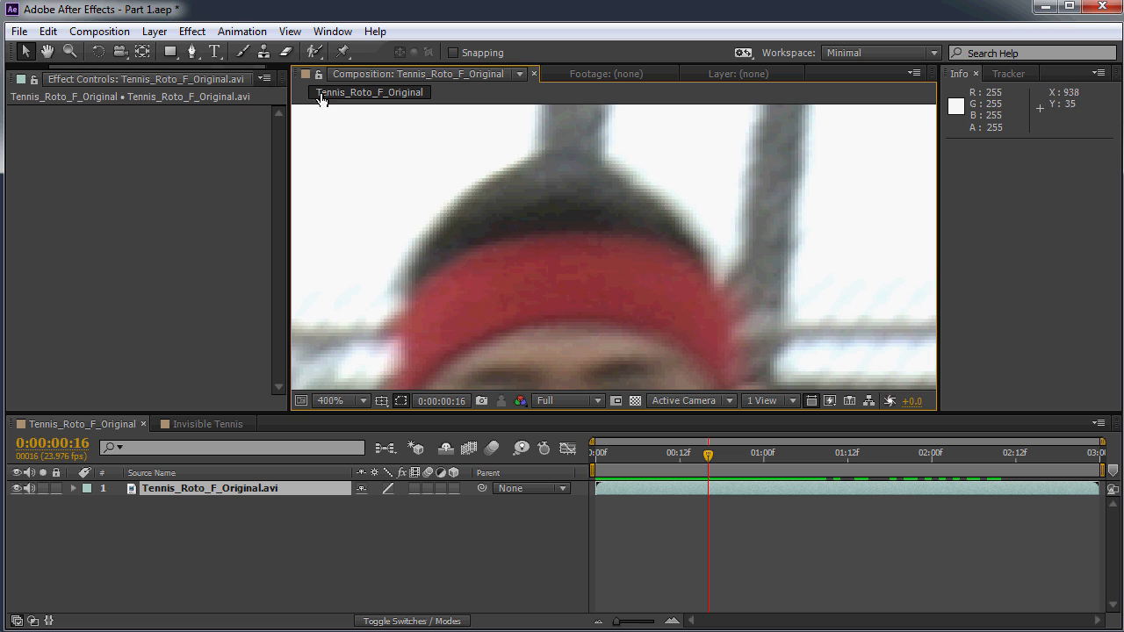
Draw an open two-point mask path across the top of the player's head with the Pen tool
left_click(193, 50)
left_click(442, 193)
left_click(858, 173)
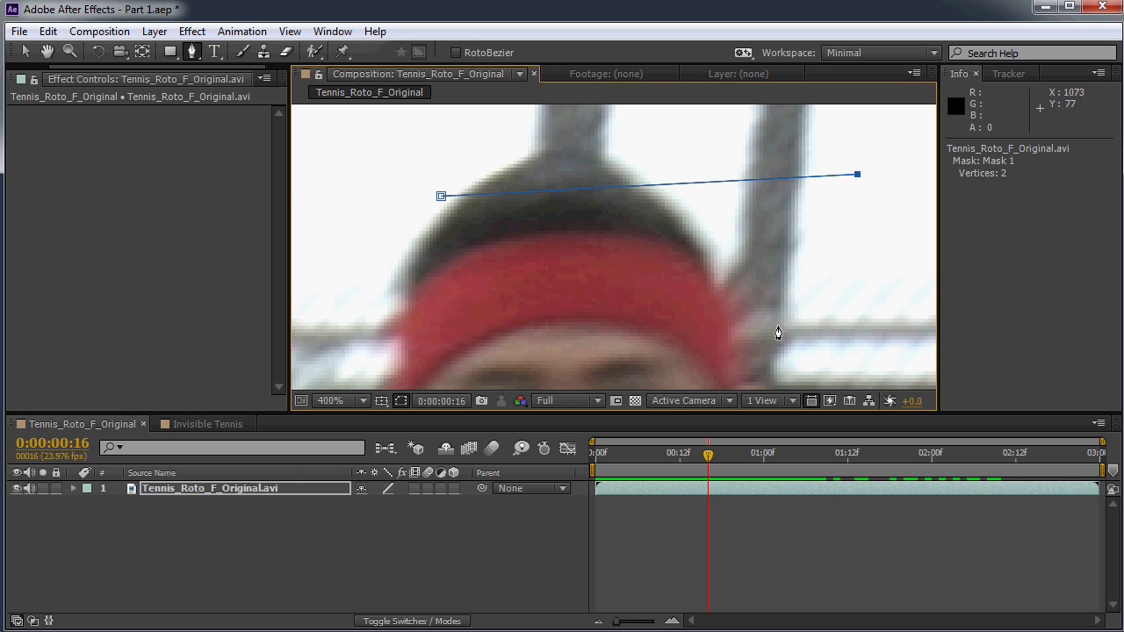
Try a Stroke effect along the mask path across the player's head, and remove the effect
left_click(227, 493)
left_click(227, 492)
left_click(192, 31)
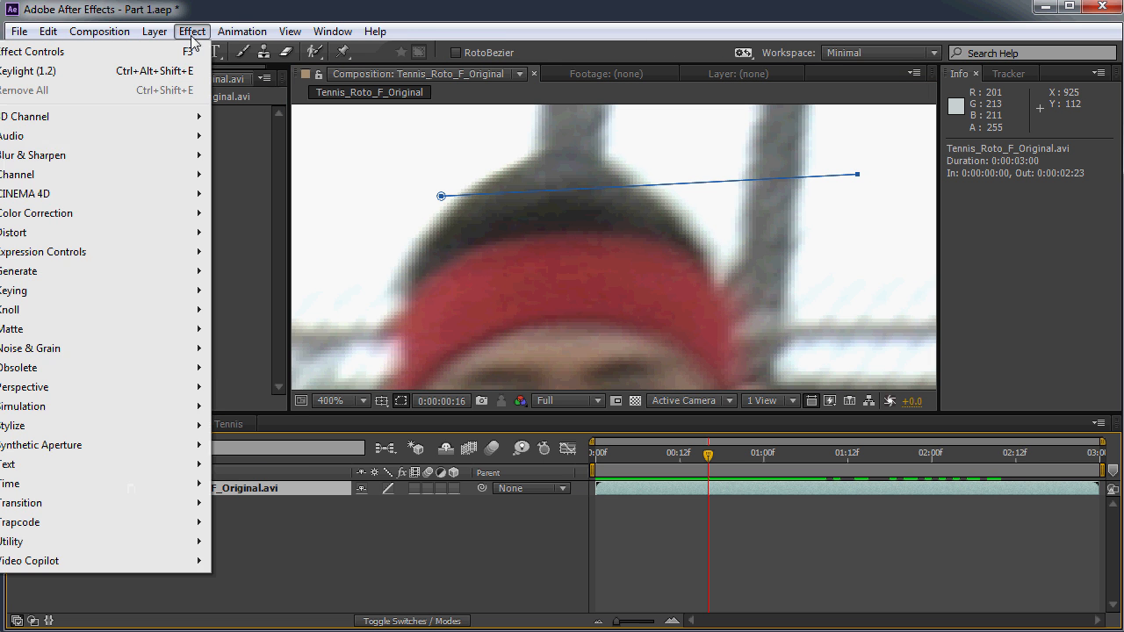
mouse_move(102, 275)
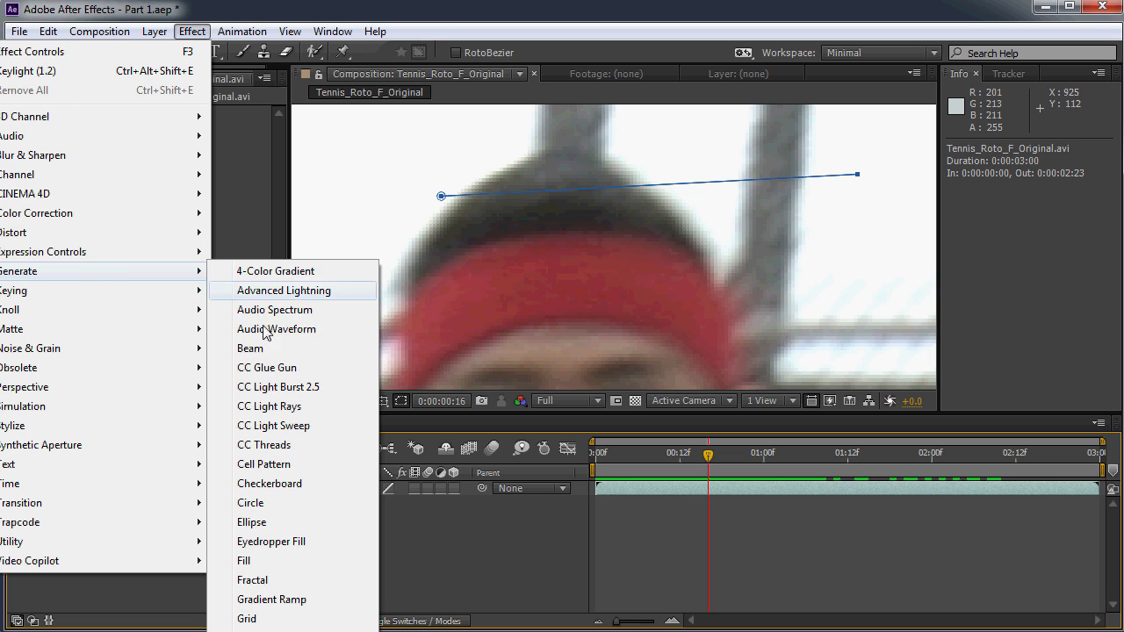
left_click(254, 631)
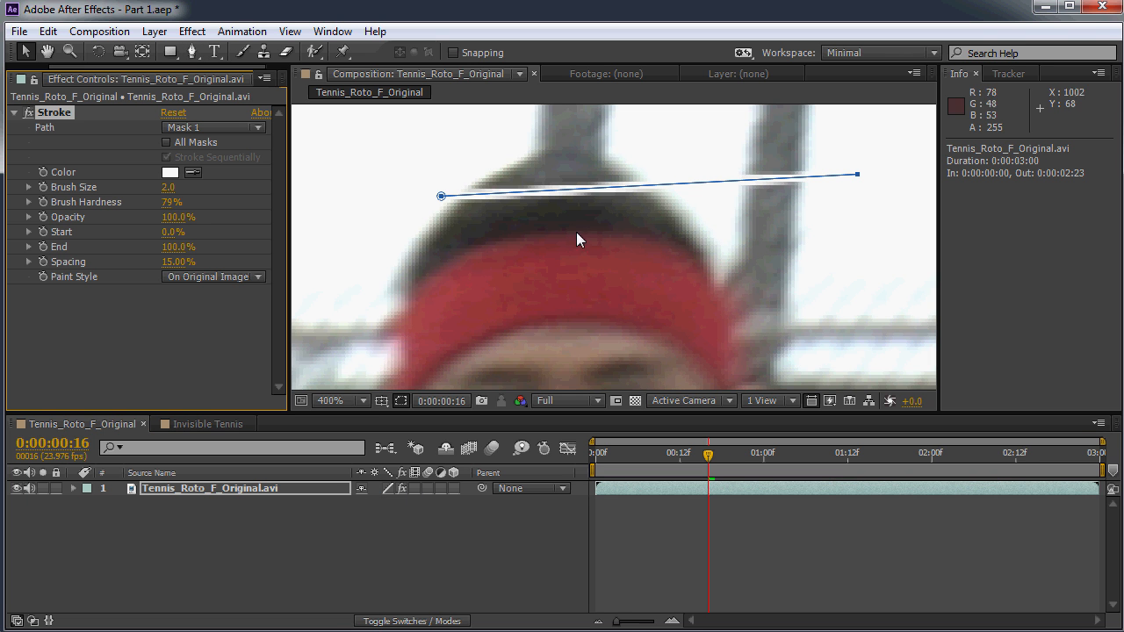
left_click(206, 495)
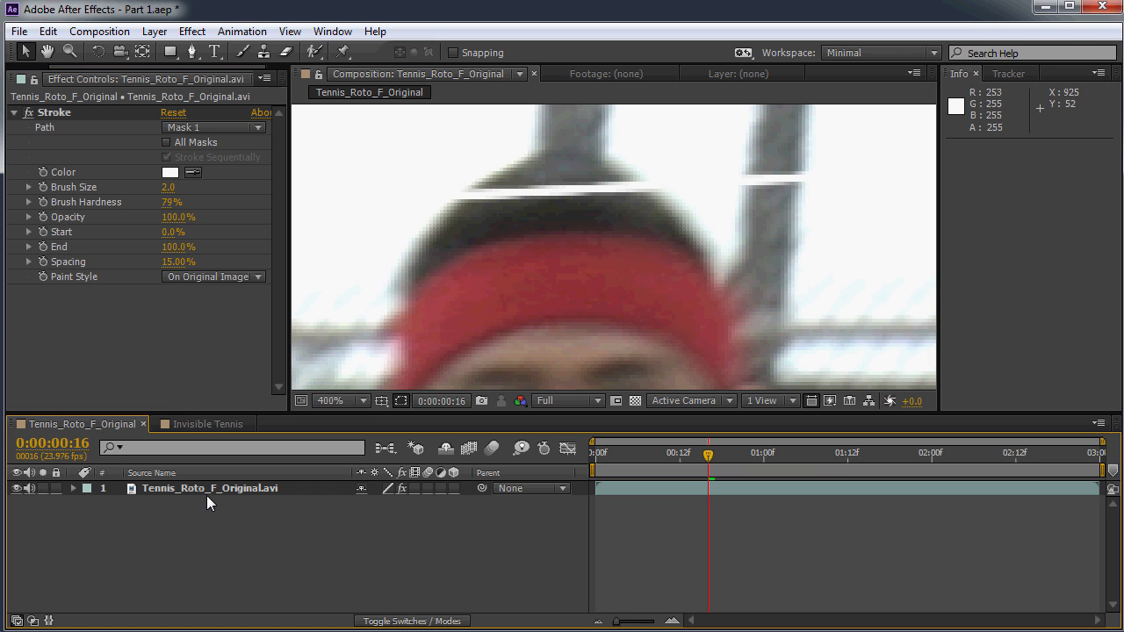
left_click(61, 111)
key("Delete")
Delete Mask 1 from the tennis footage layer
left_click(229, 479)
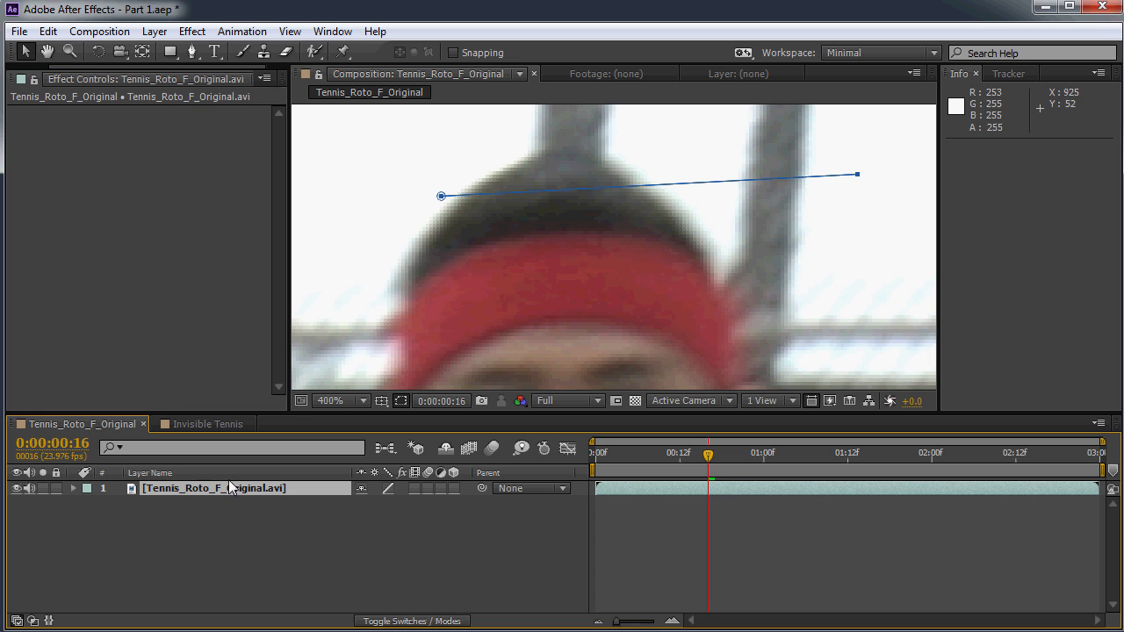
key("m")
left_click(187, 503)
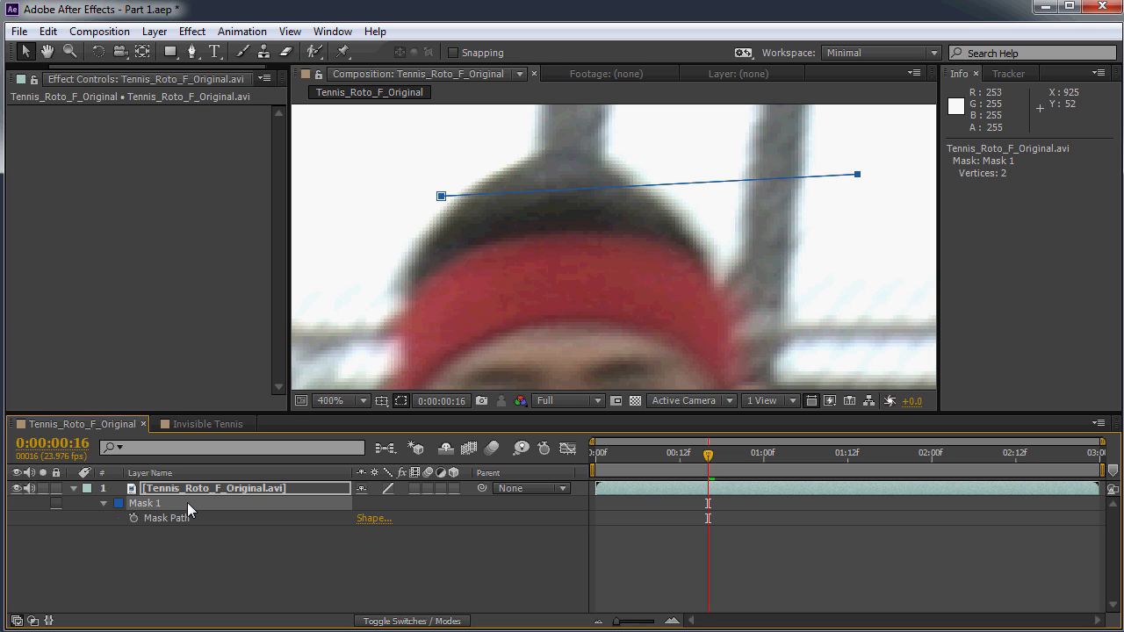
key("Delete")
Examine the whole frame and scrub through the tennis shot to study the camera movement and the player's swing
scroll(477, 219, "down", 2)
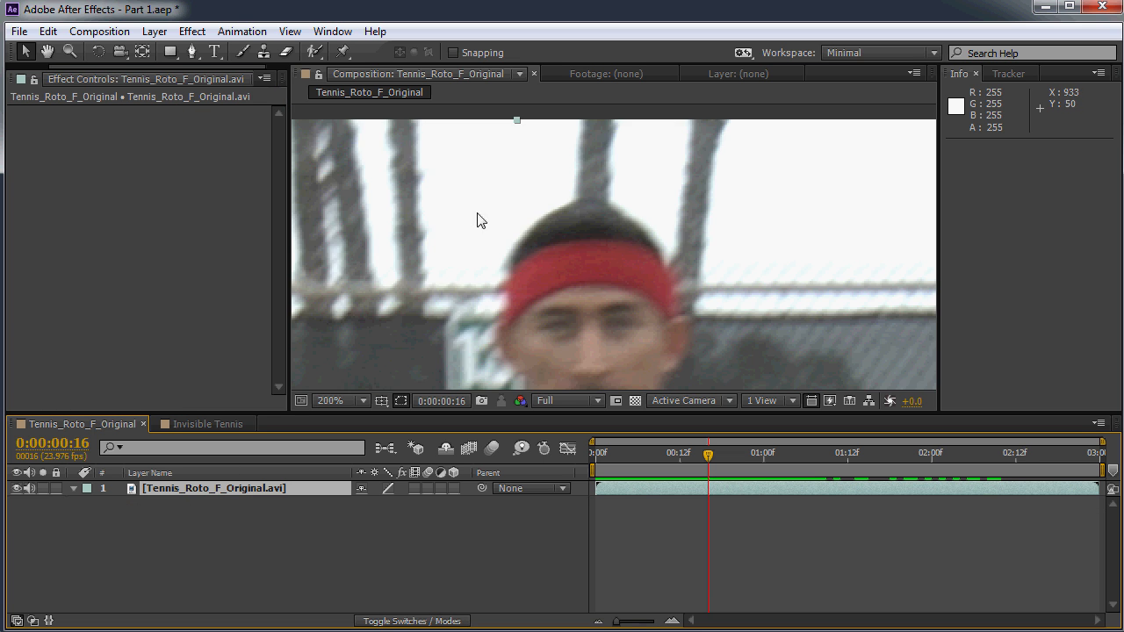
left_click_drag(552, 219, 535, 165)
left_click_drag(623, 267, 617, 183)
scroll(639, 221, "down", 1)
left_click_drag(643, 237, 689, 237)
scroll(628, 250, "up", 1)
scroll(647, 298, "down", 1)
scroll(667, 262, "down", 1)
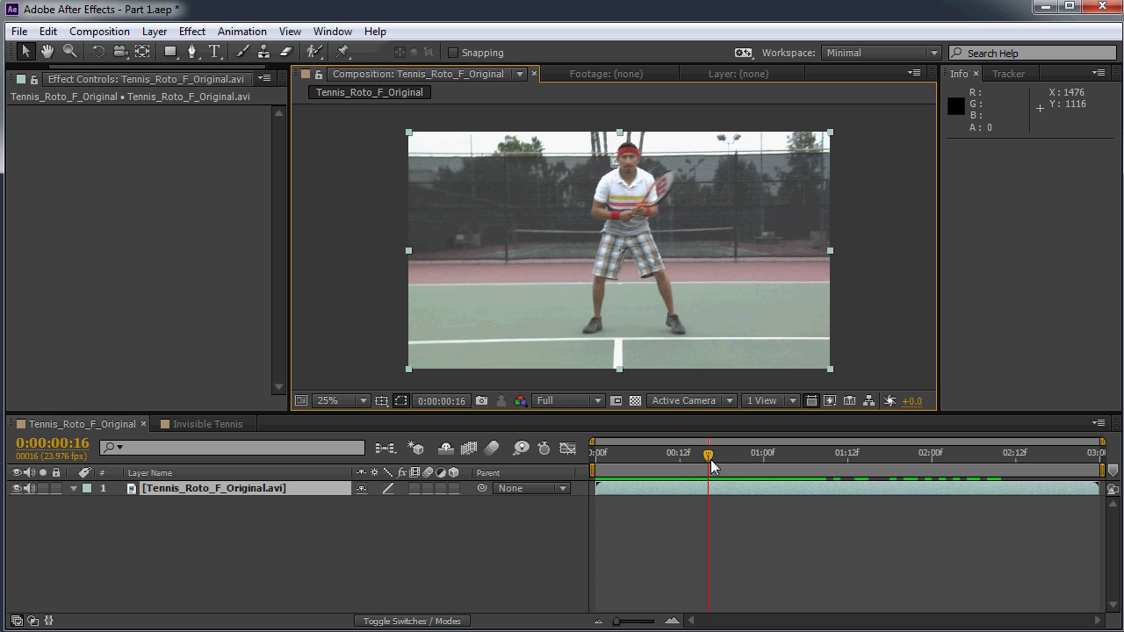
left_click_drag(692, 461, 627, 464)
left_click_drag(625, 453, 911, 452)
left_click_drag(744, 330, 706, 292)
left_click_drag(644, 252, 681, 262)
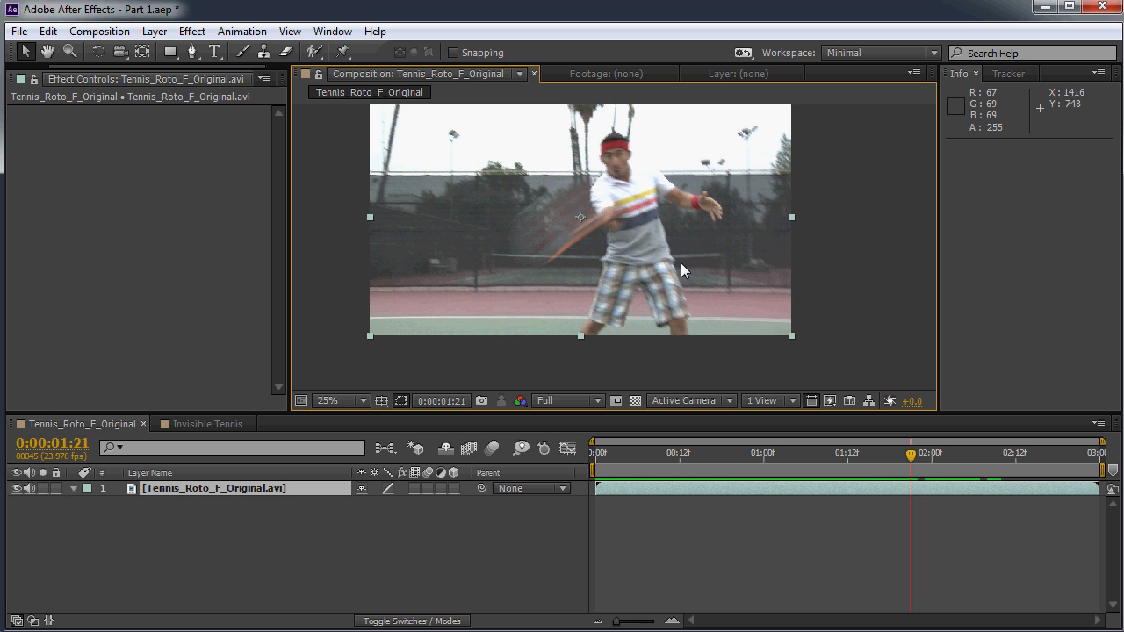
left_click_drag(907, 456, 596, 466)
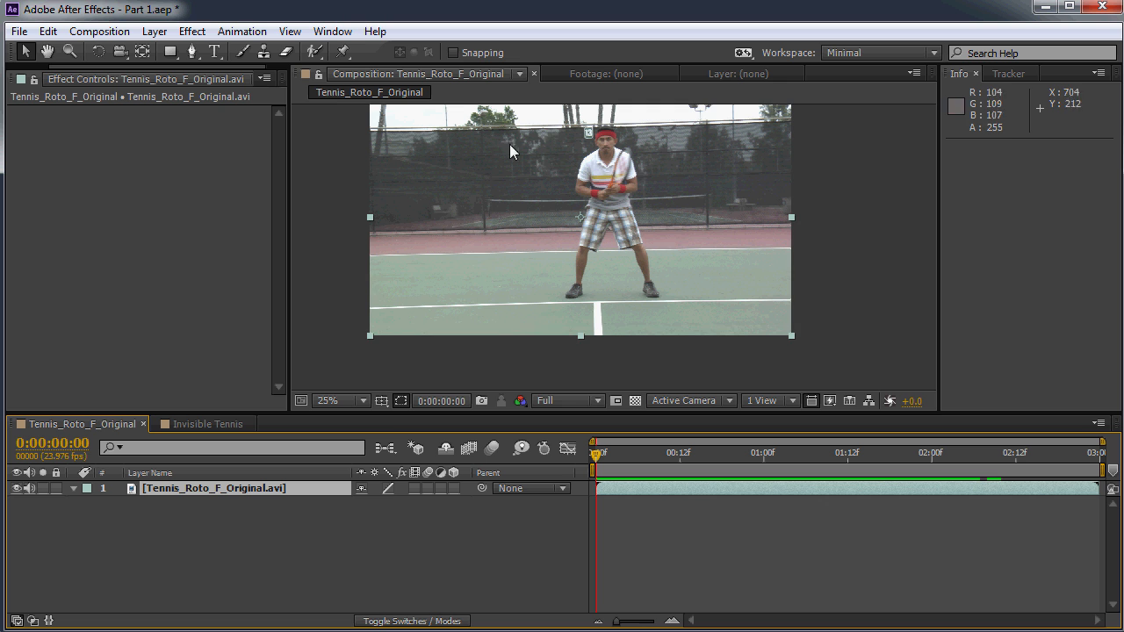
left_click_drag(683, 259, 665, 277)
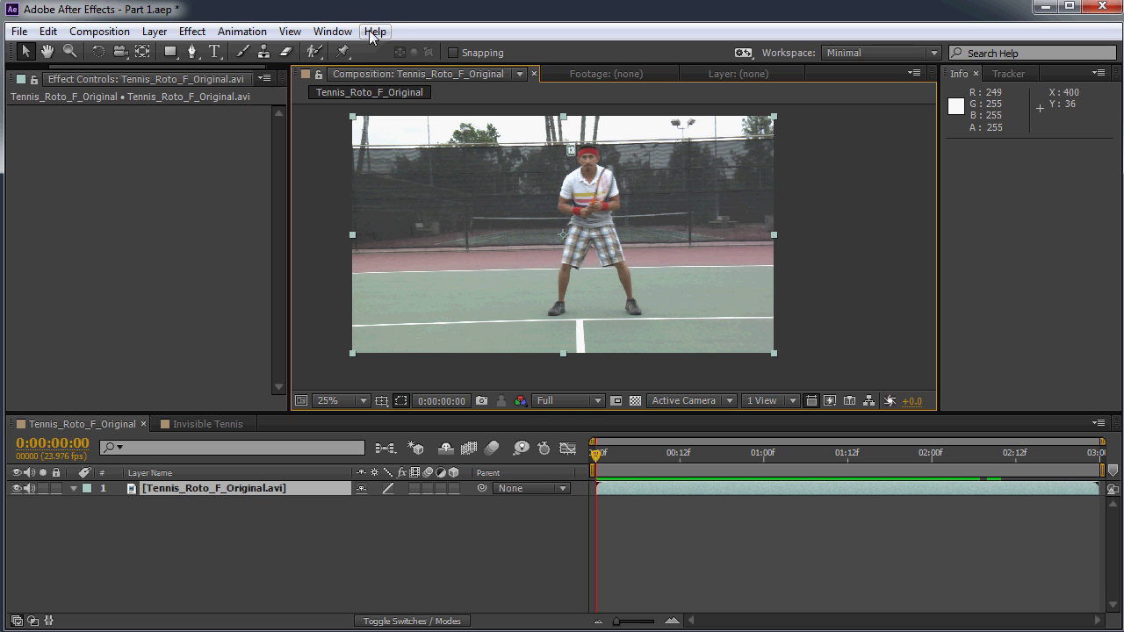
Apply Warp Stabilizer VFX to the tennis footage layer with the stabilization Result set to No Motion
left_click(242, 32)
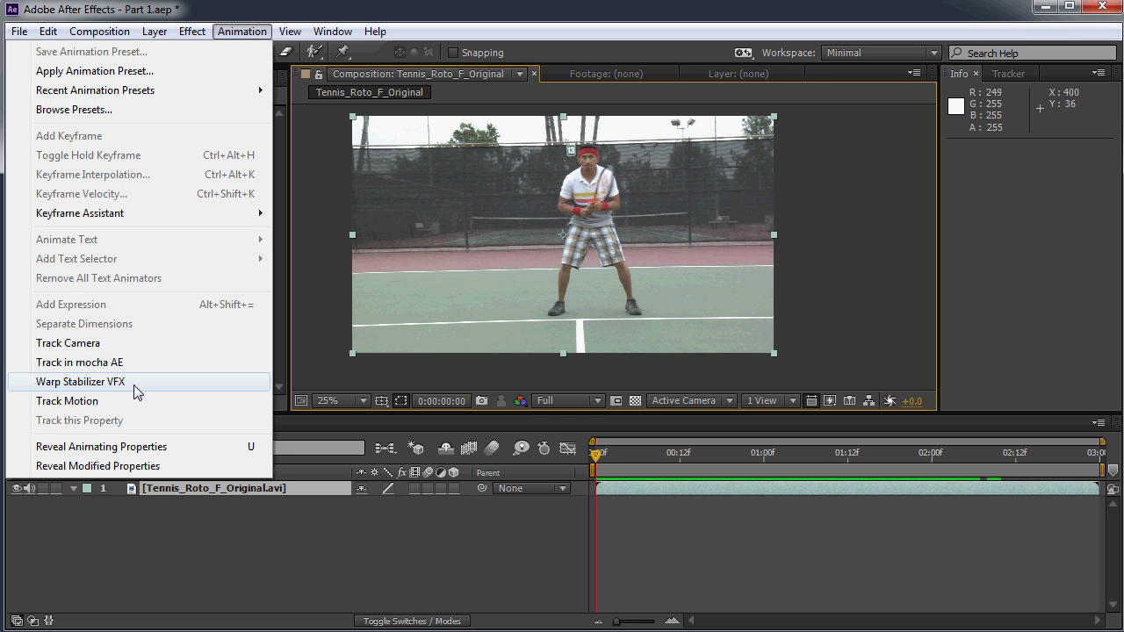
left_click(136, 386)
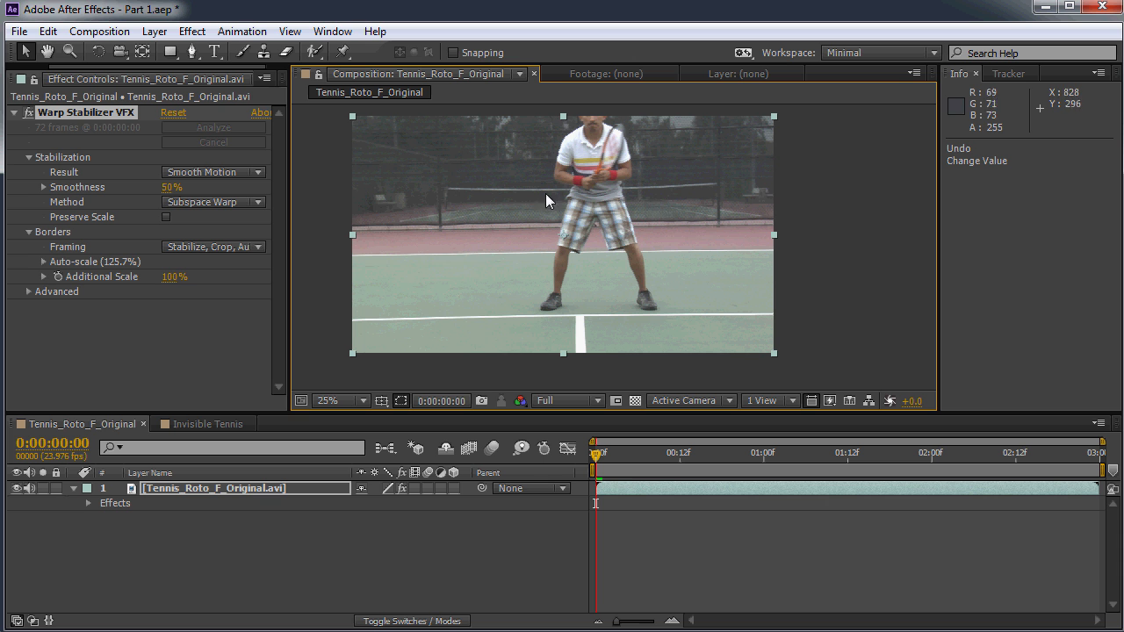
left_click(211, 173)
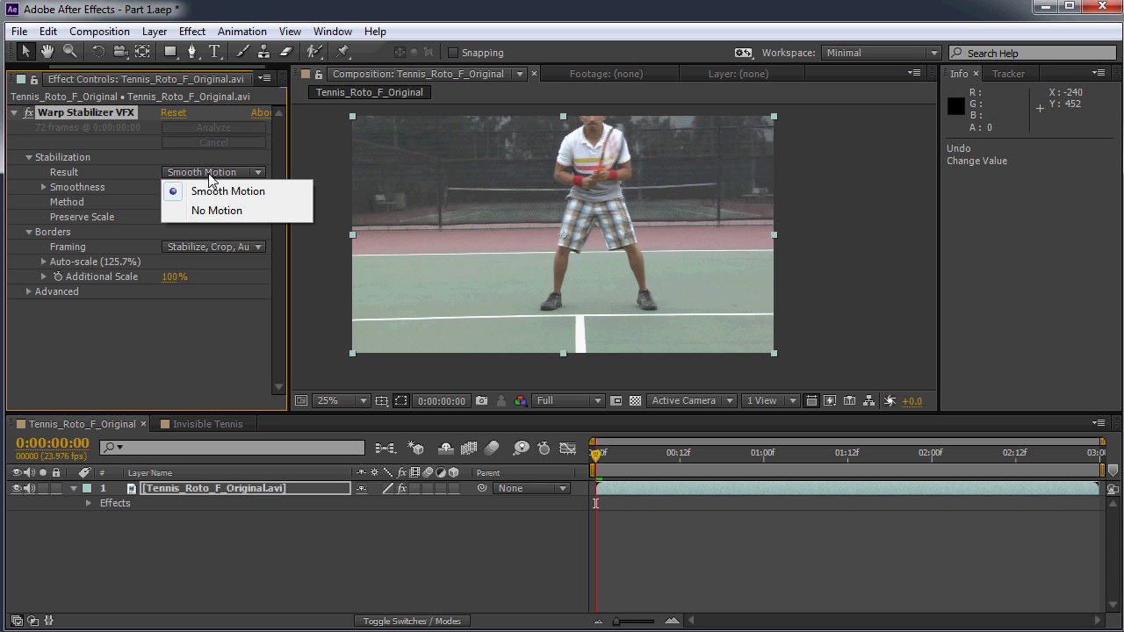
left_click(208, 210)
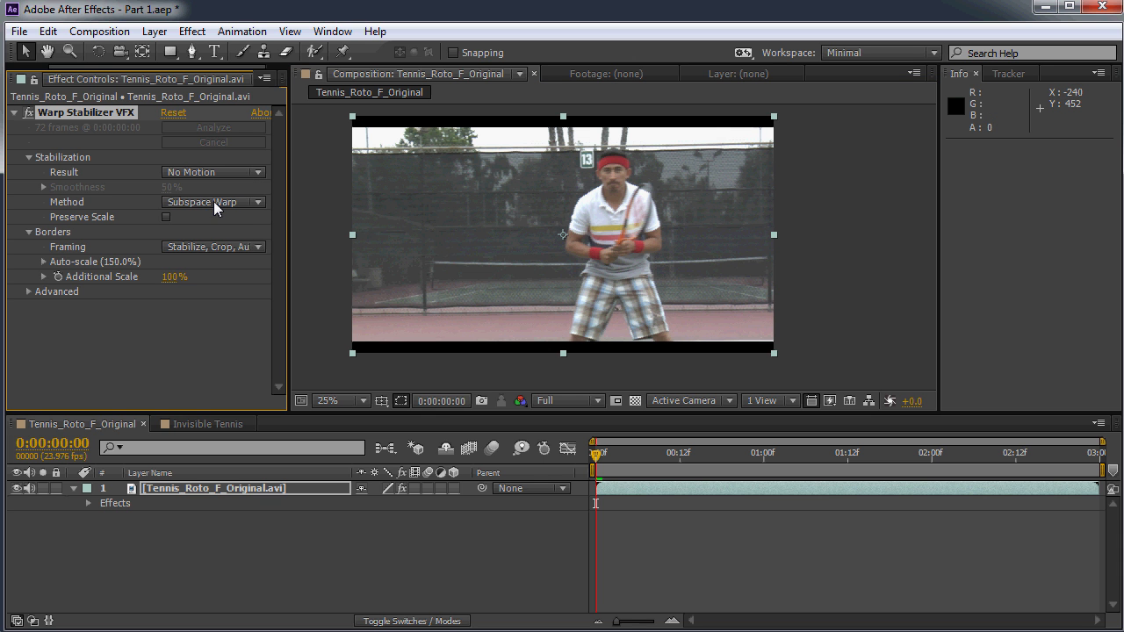
Set the stabilizer's Method to Position, Scale, Rotation and its Framing to Stabilize Only
left_click(213, 203)
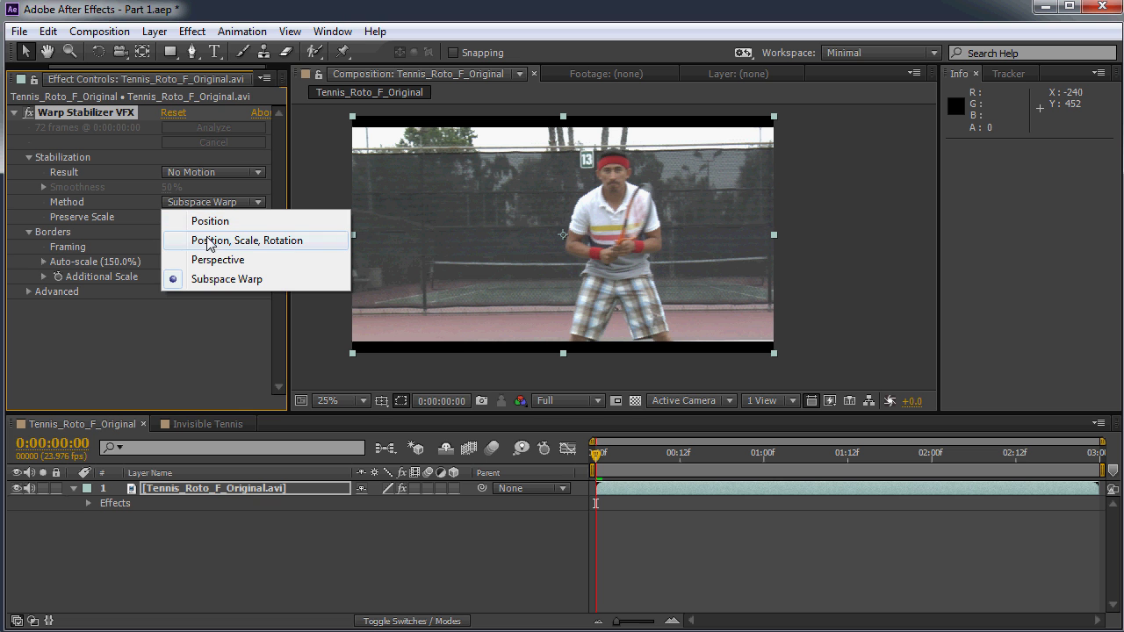
left_click(241, 245)
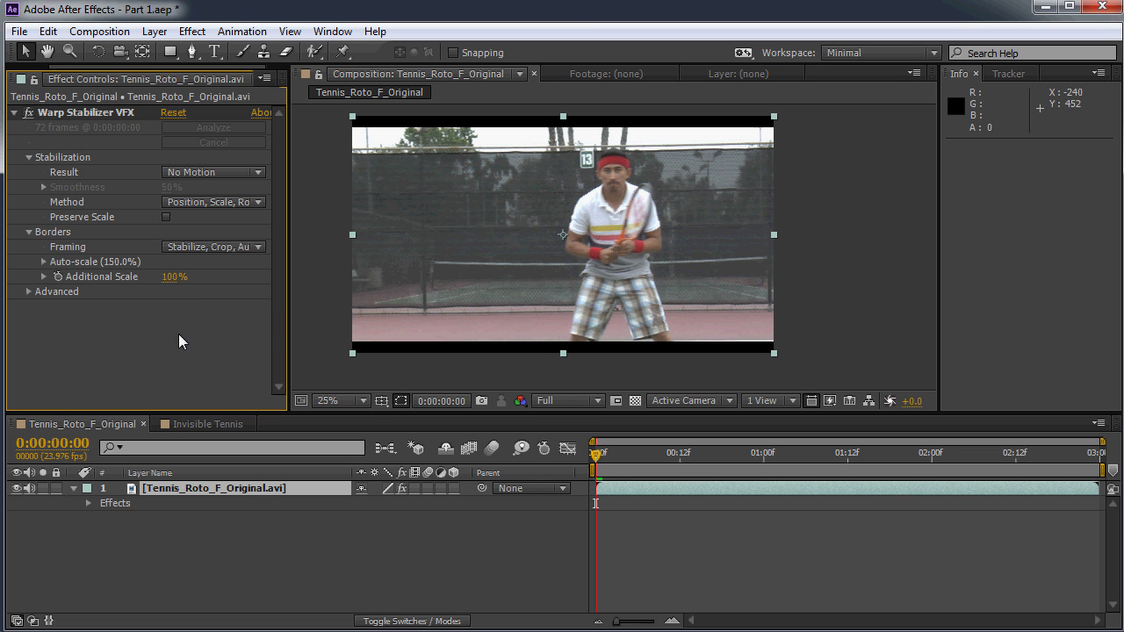
left_click(260, 247)
left_click(269, 270)
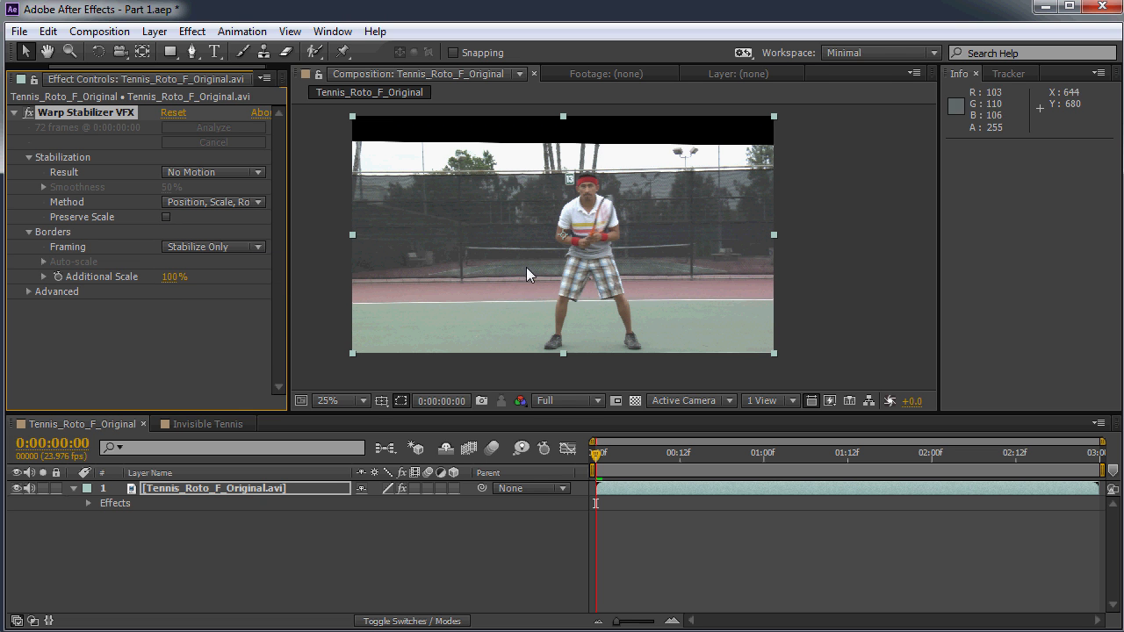
Scrub back and forth through the stabilized shot to check how steady the court background is, ending on the first frame
left_click_drag(597, 455, 898, 457)
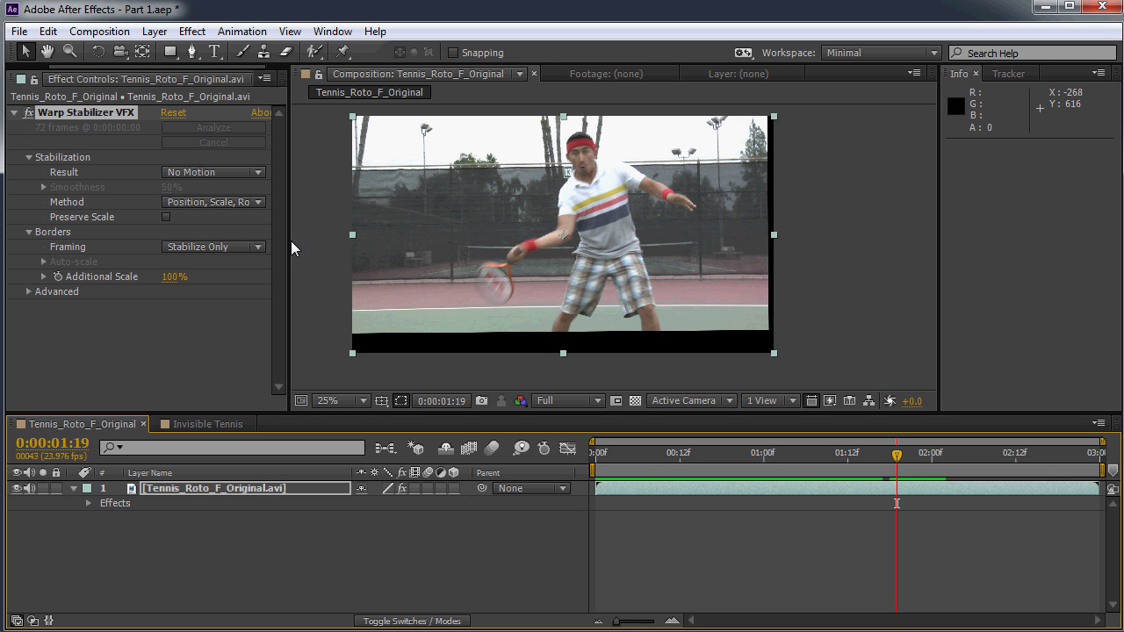
left_click_drag(897, 466, 709, 470)
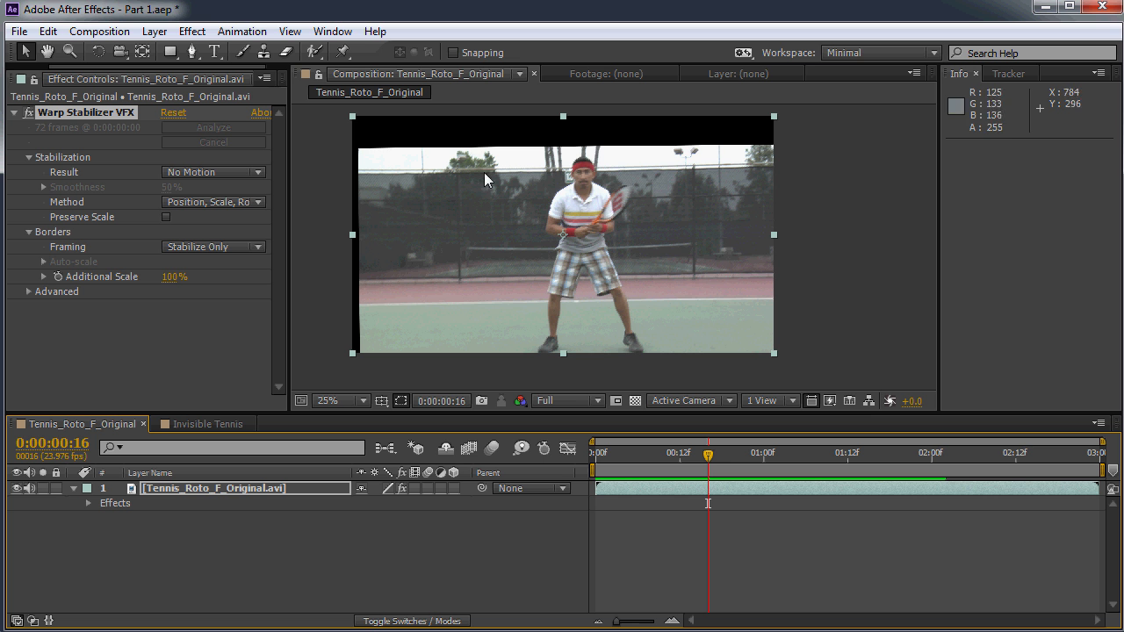
left_click(602, 454)
left_click_drag(628, 455, 883, 455)
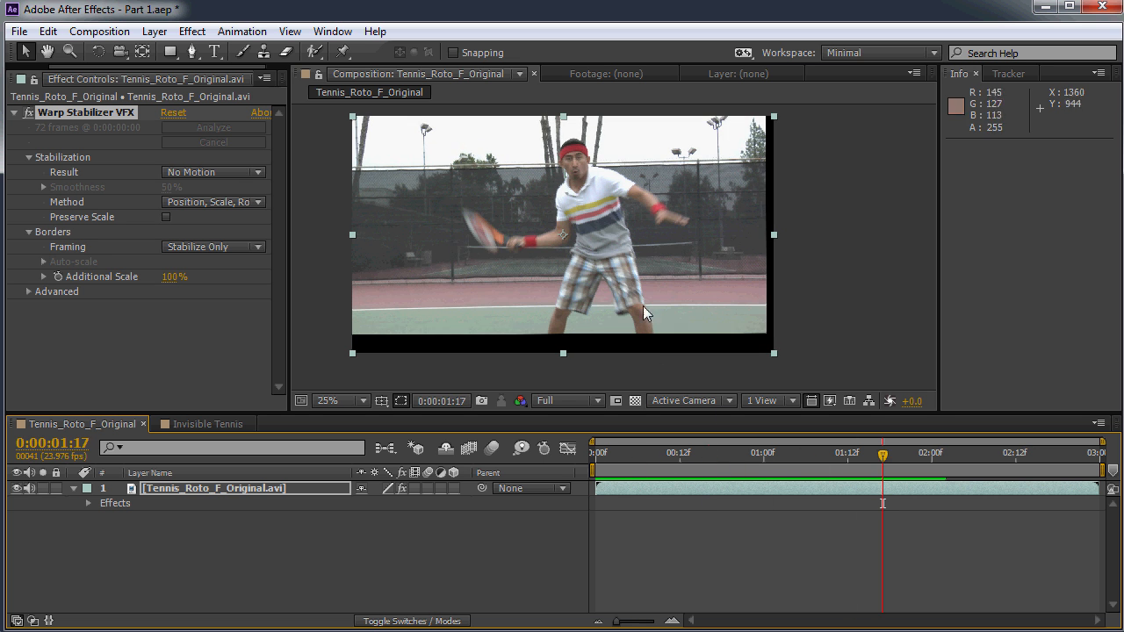
left_click_drag(610, 456, 826, 468)
left_click_drag(751, 468, 597, 458)
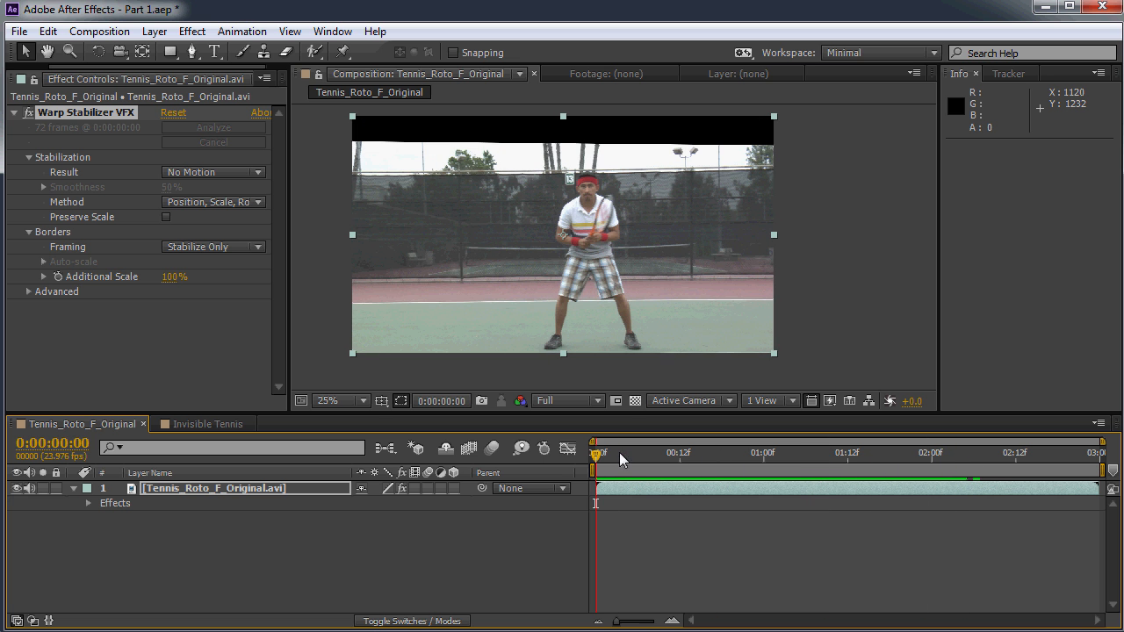
Convert the Warp Stabilizer result to keyframes on the tennis layer with the WarpToKeys script, and scrub the opening frames
left_click(332, 32)
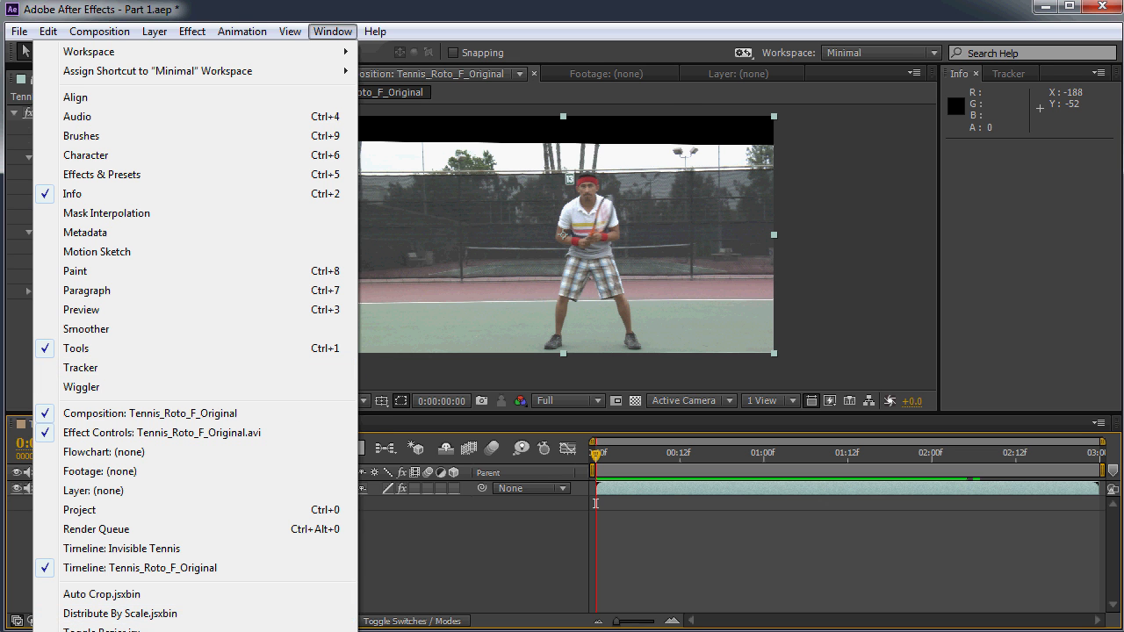
left_click(200, 622)
left_click_drag(300, 73, 919, 123)
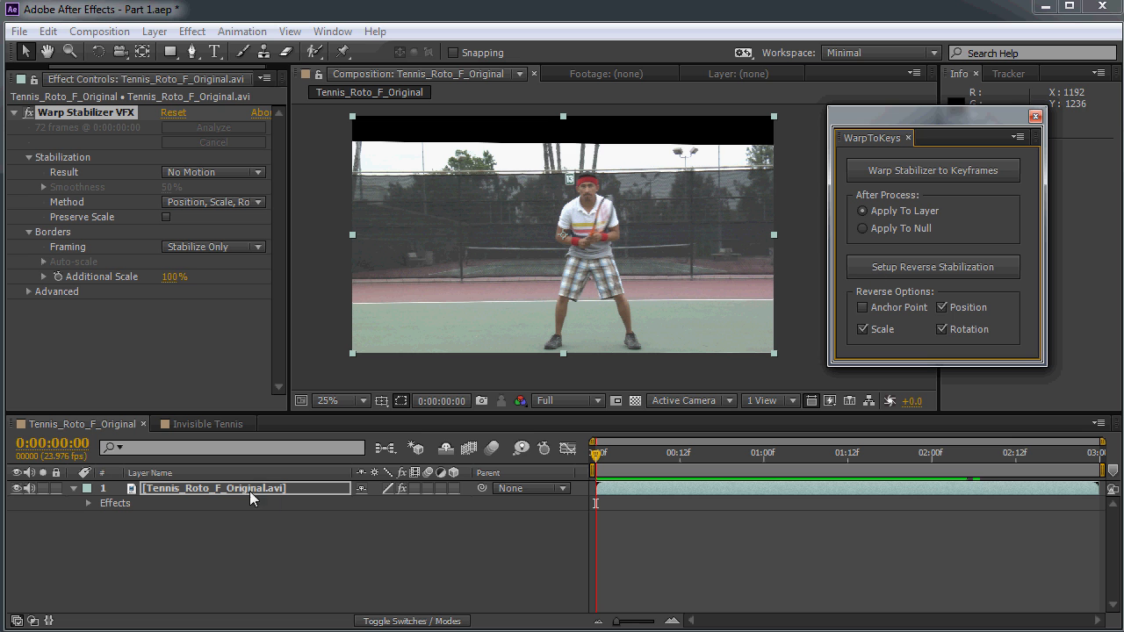
left_click(932, 171)
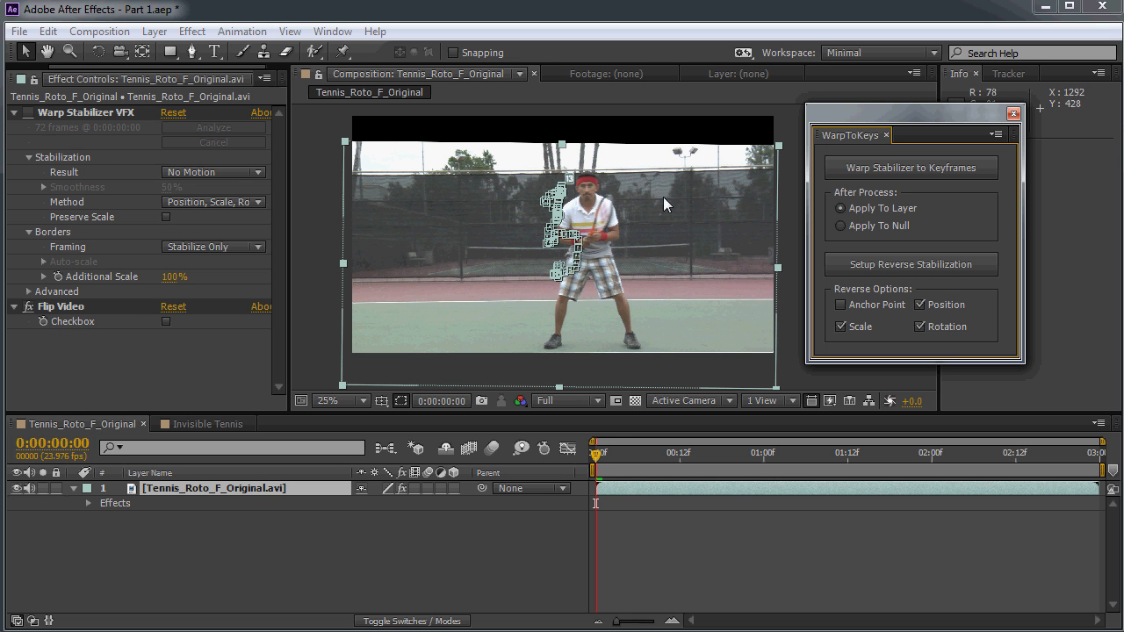
left_click_drag(596, 462, 652, 460)
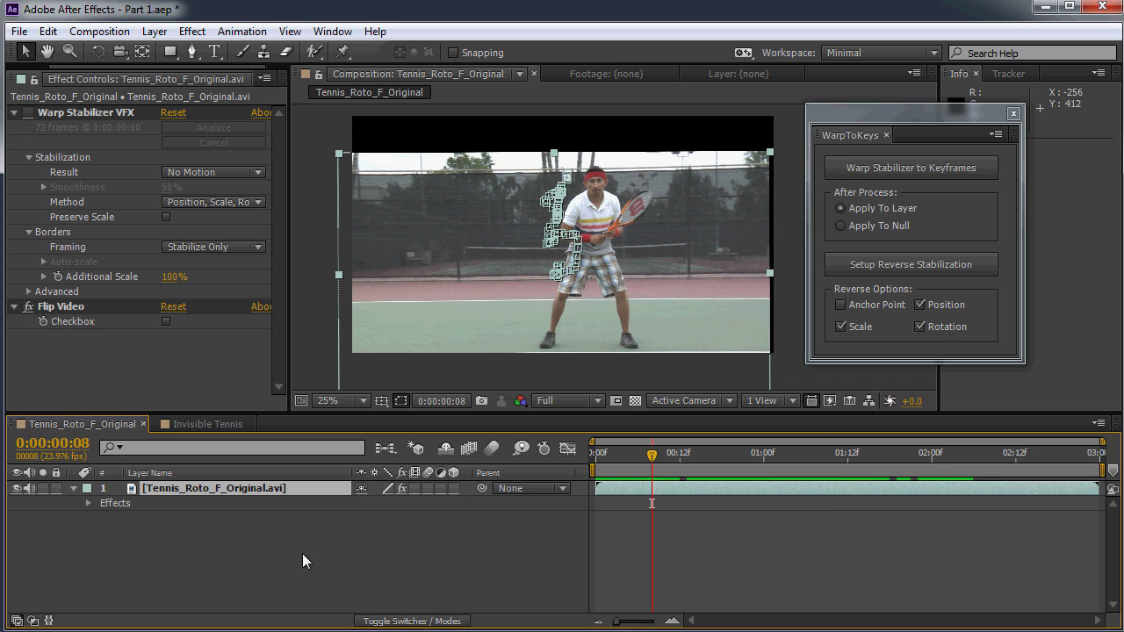
Remove the Warp Stabilizer VFX effect from the tennis layer and check the keyframed stabilization up to 0:00:01:01
left_click(70, 115)
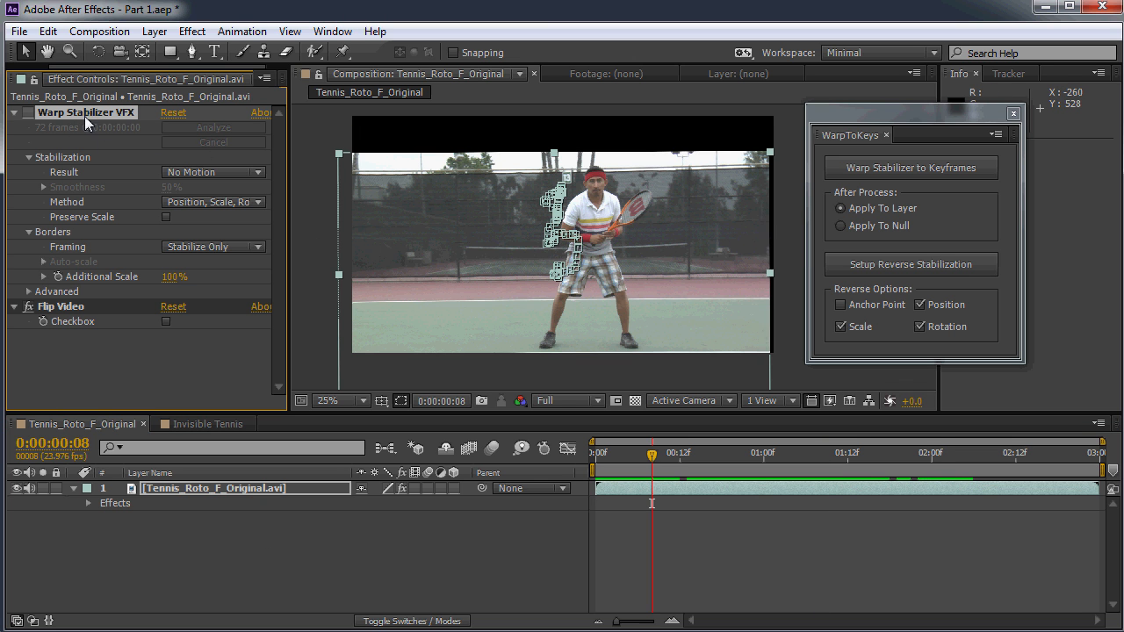
left_click(14, 113)
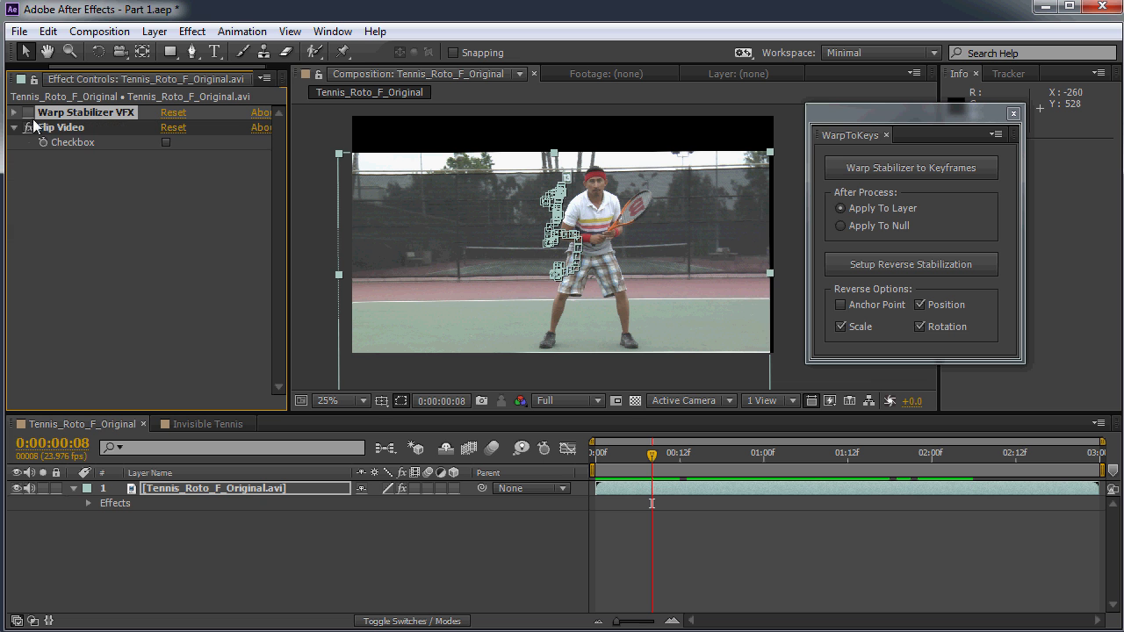
key("Delete")
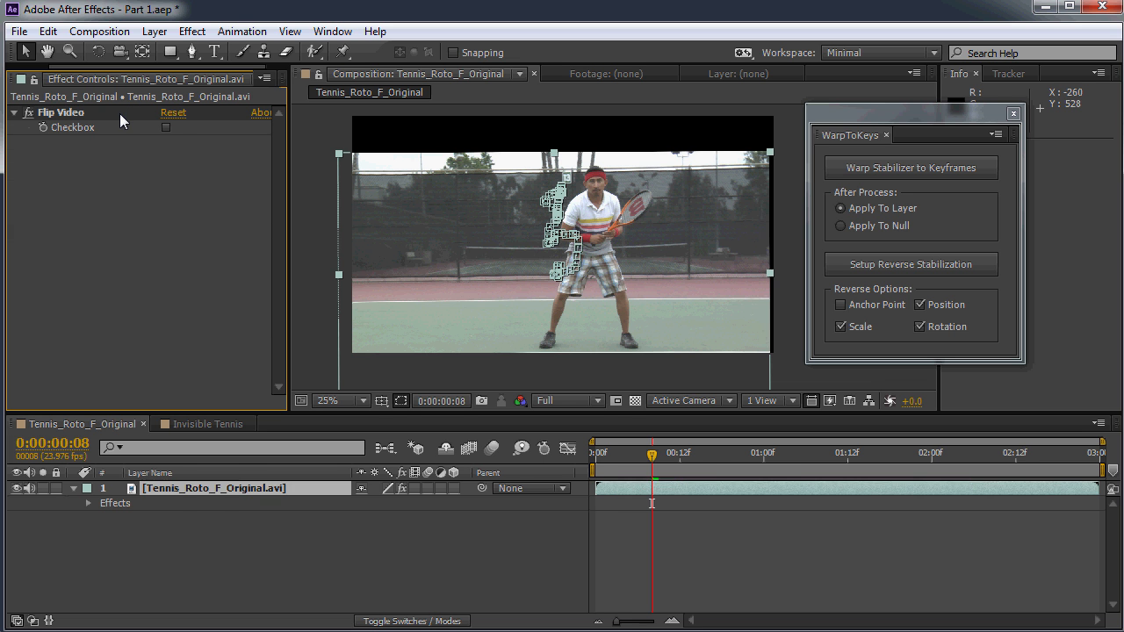
left_click(605, 457)
left_click_drag(606, 455, 772, 456)
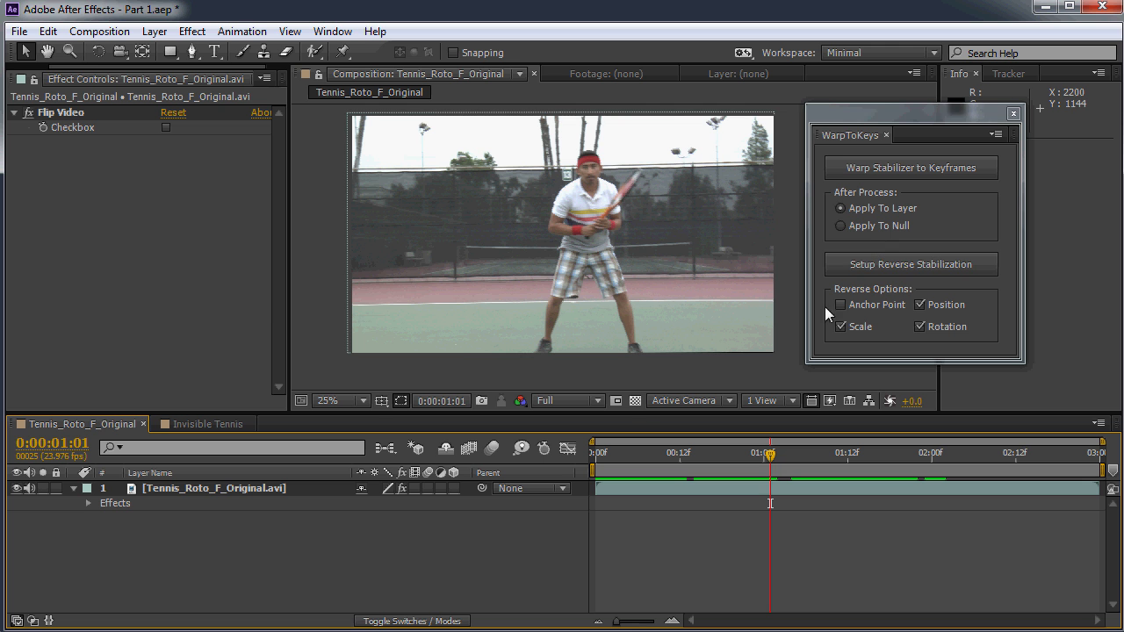
Set up reverse stabilization for the tennis layer using Position, Scale and Rotation, and compare the new composition with Tennis_Roto_F_Original
left_click(263, 488)
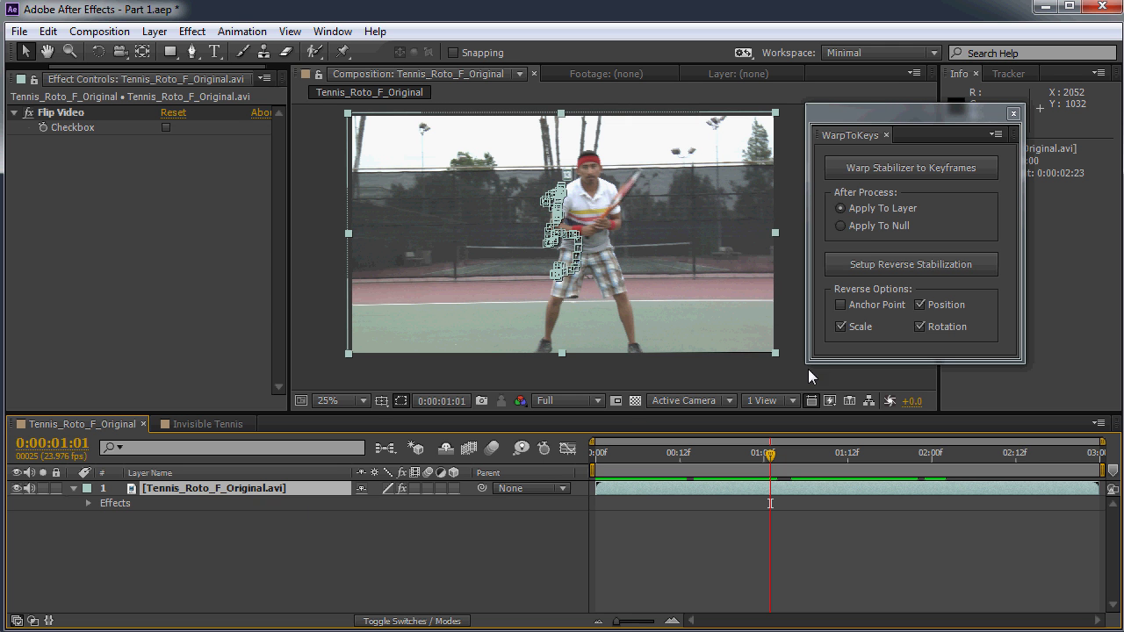
left_click(897, 266)
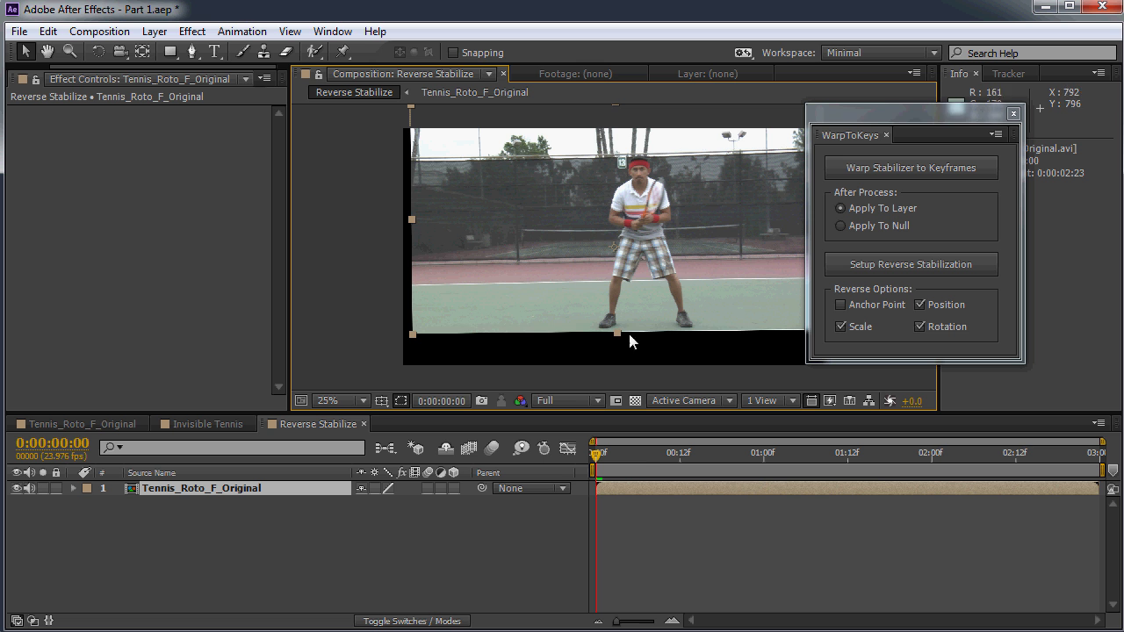
mouse_move(603, 460)
left_mouse_down()
mouse_move(843, 455)
mouse_move(595, 456)
left_mouse_up()
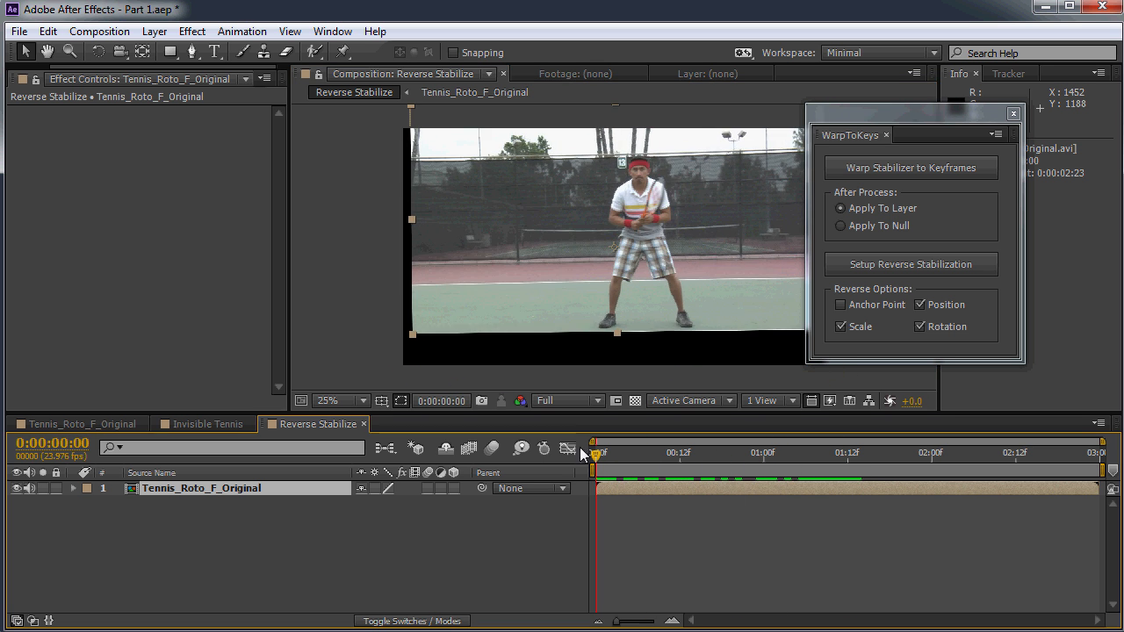
key("comma")
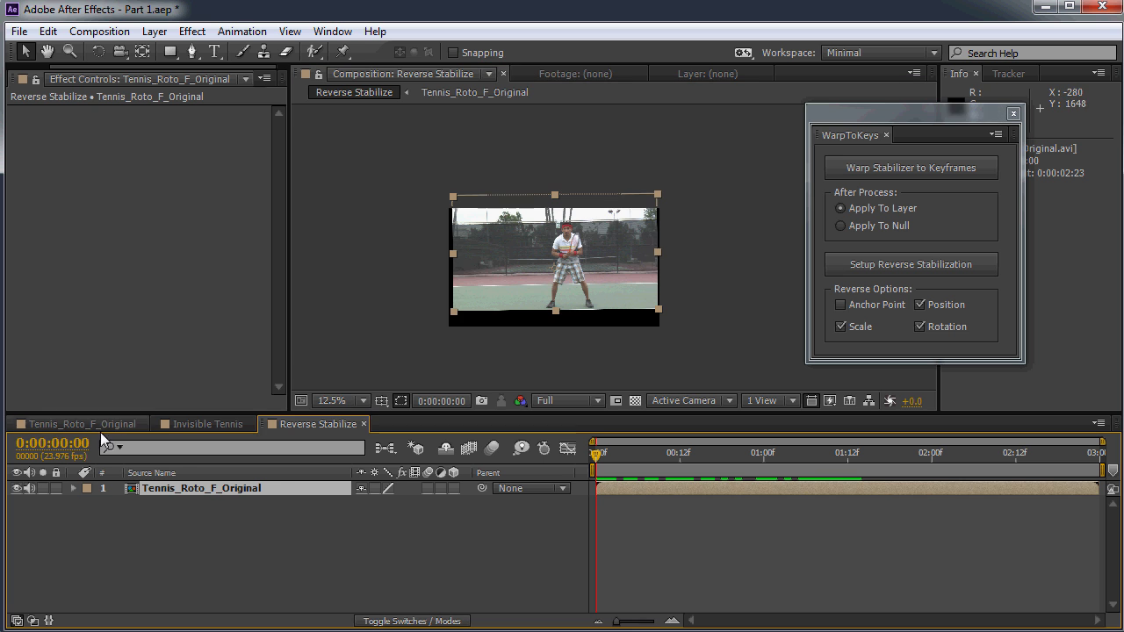
left_click(96, 425)
left_click(317, 425)
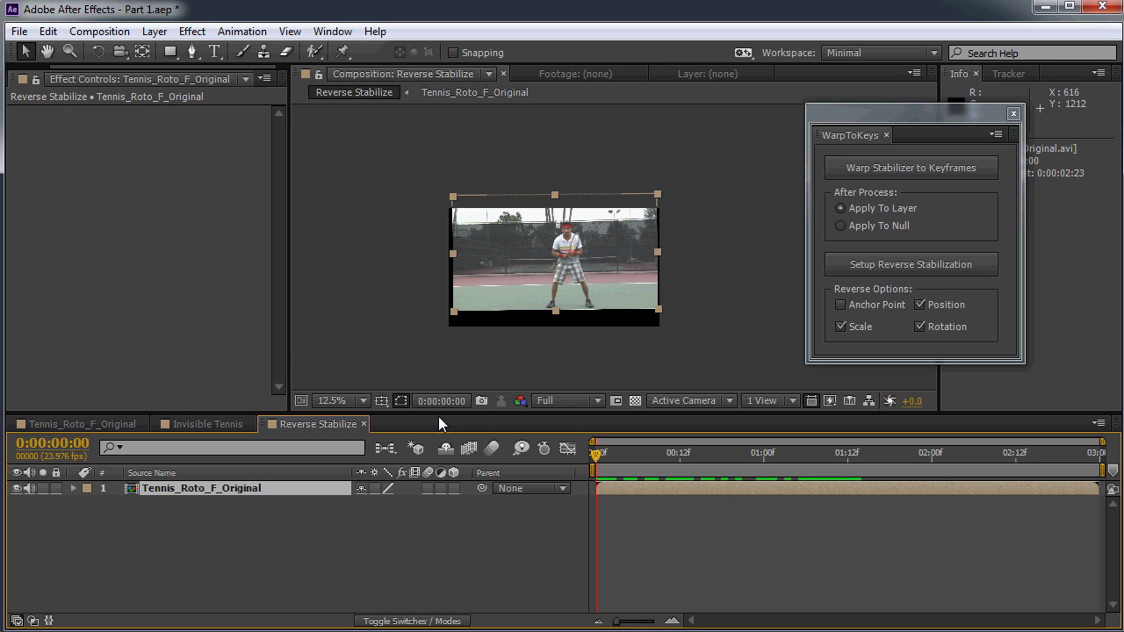
Enlarge the Reverse Stabilize composition with Auto Crop's Mask Crop, using a rectangular mask of about 3708 × 2606 px drawn well outside the frame
left_click(1013, 113)
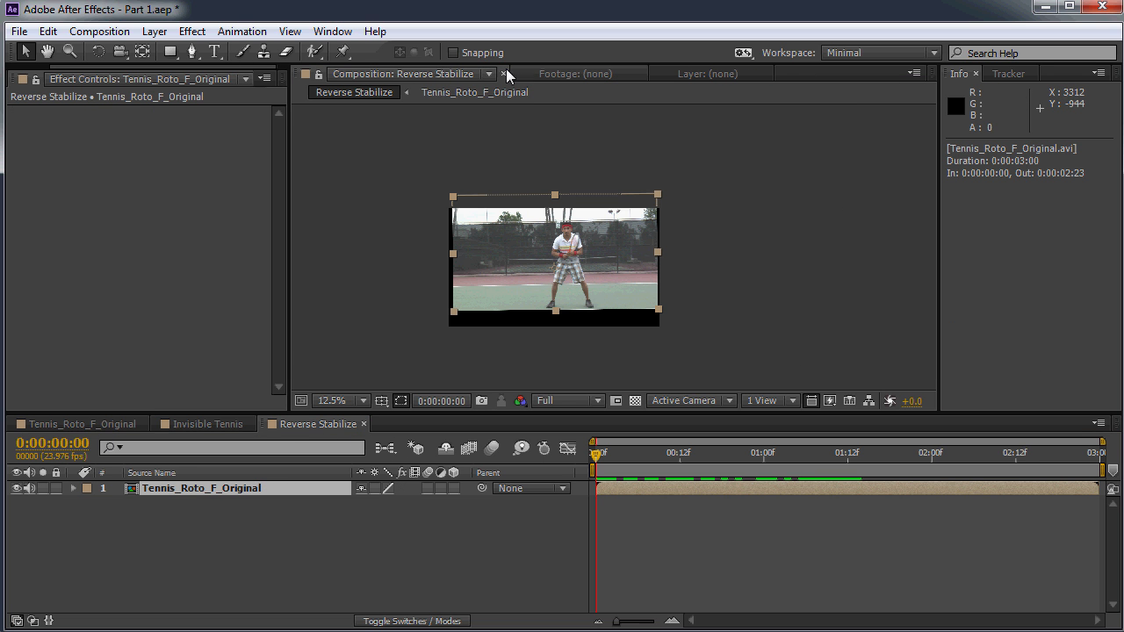
left_click(170, 53)
mouse_move(367, 113)
left_mouse_down()
mouse_move(738, 339)
mouse_move(765, 386)
left_mouse_up()
left_click(331, 34)
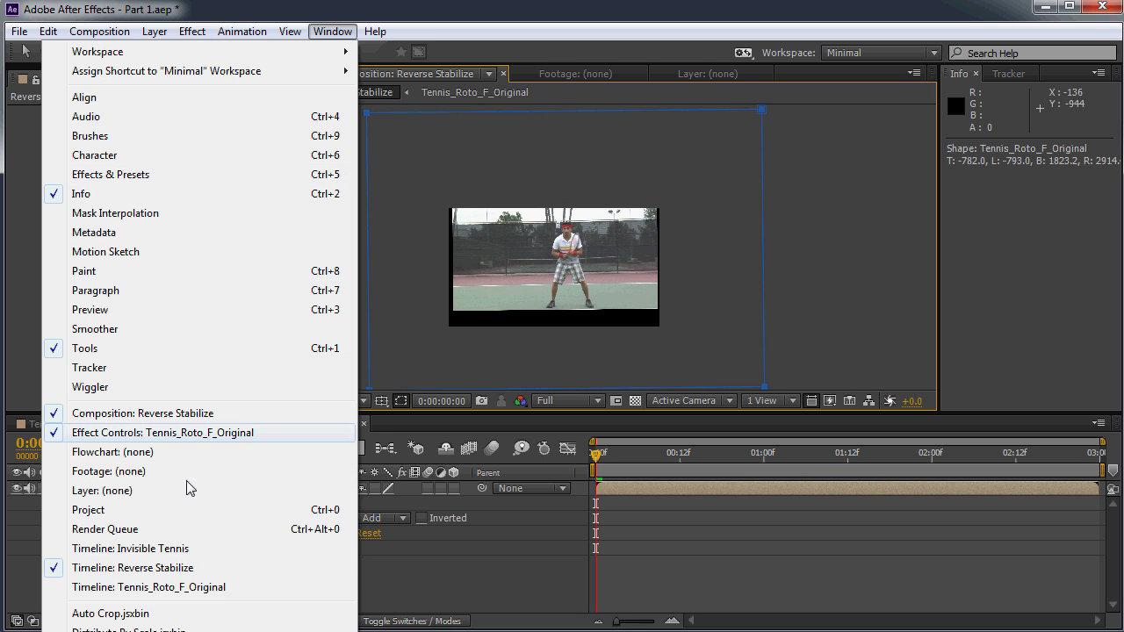
left_click(176, 612)
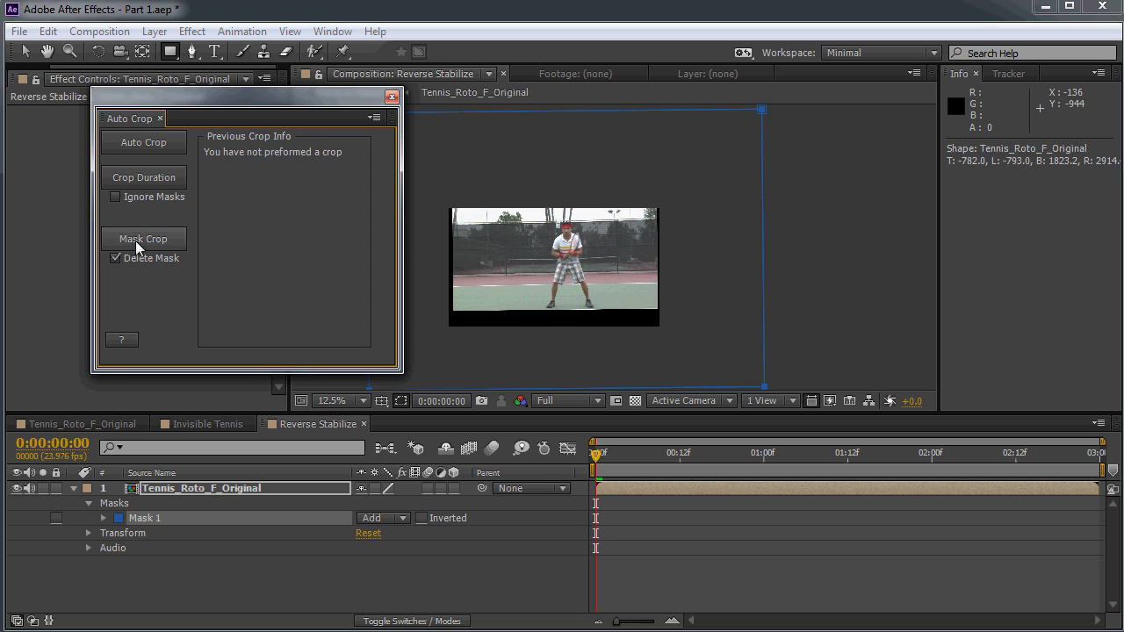
left_click(135, 241)
left_click(391, 97)
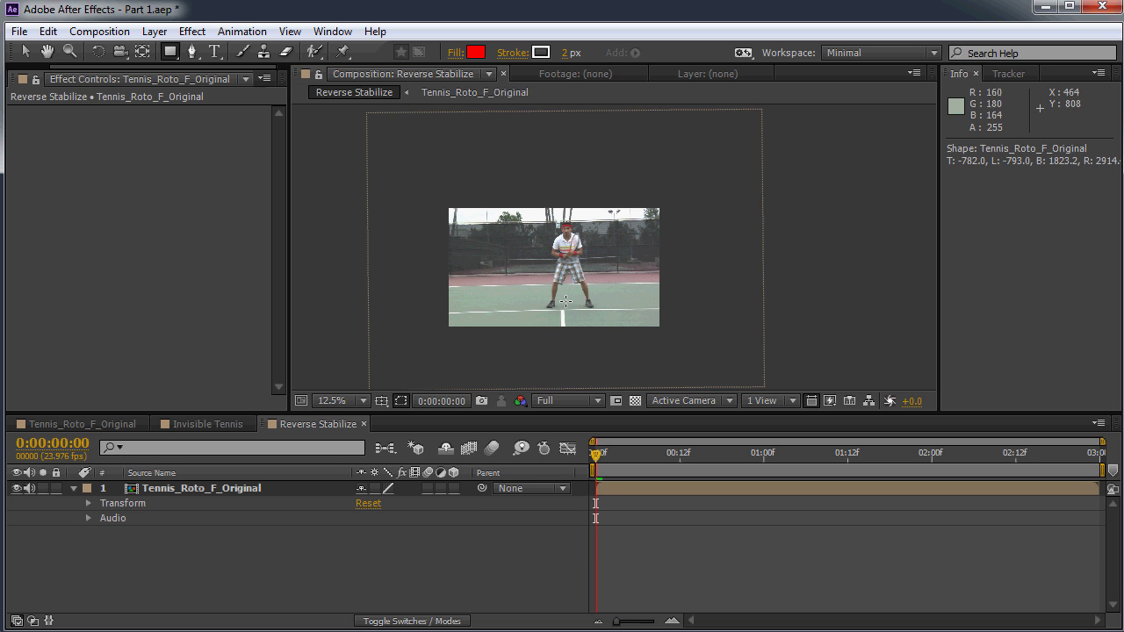
Scrub the Reverse Stabilize composition to 0:00:01:11 and compare it with the frame area around the footage in Tennis_Roto_F_Original
scroll(472, 295, "up", 2)
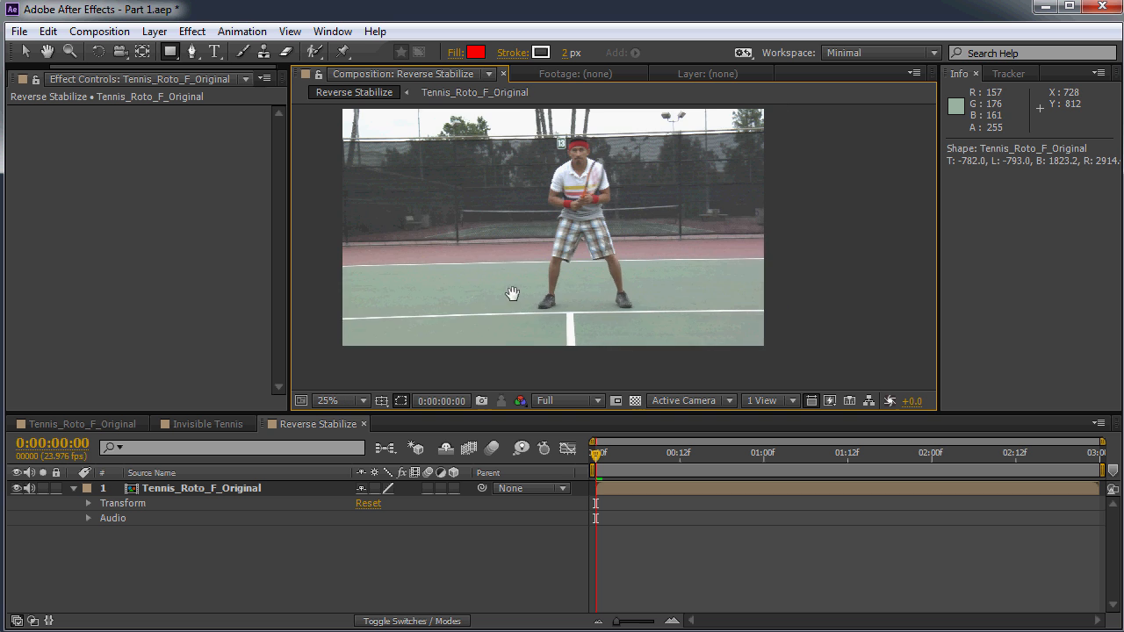
left_click_drag(599, 458, 840, 464)
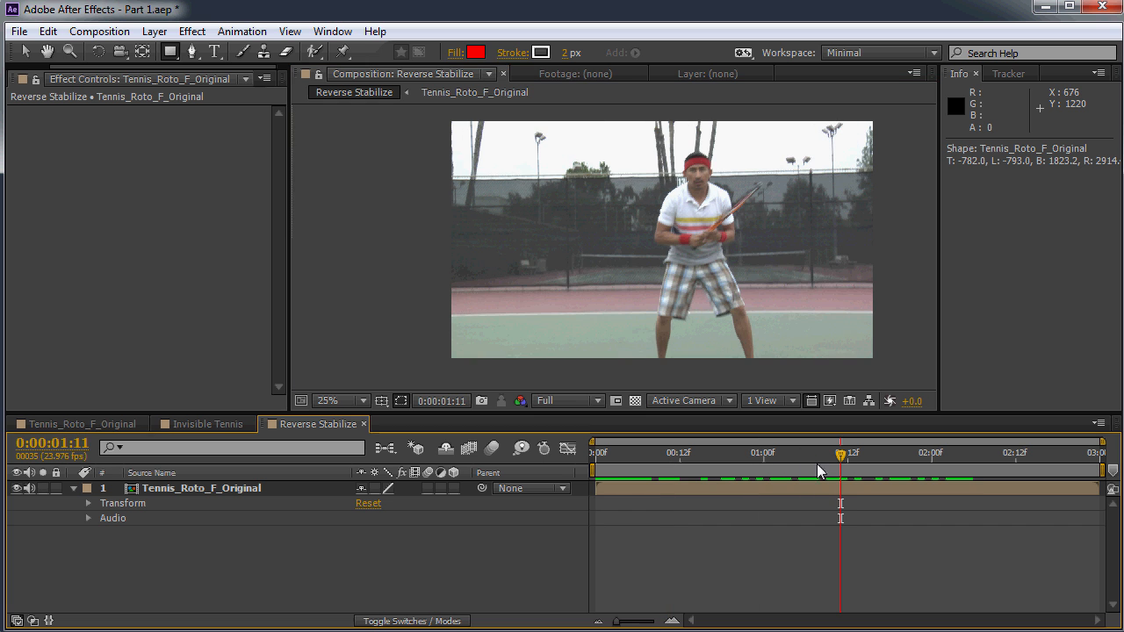
left_click(110, 424)
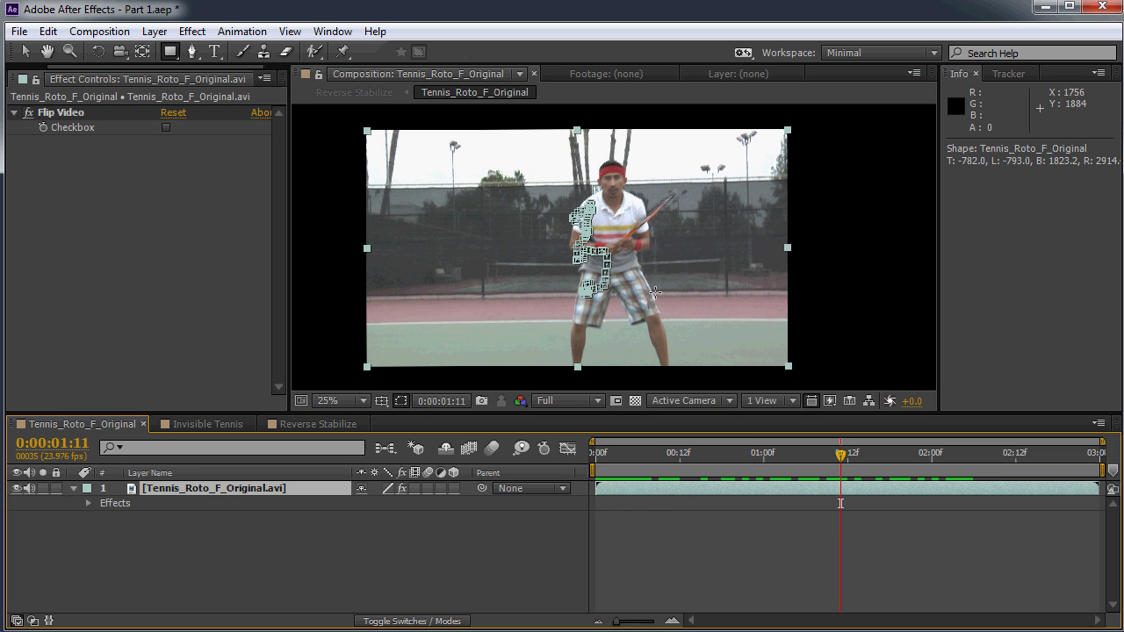
scroll(594, 233, "down", 1)
left_click_drag(594, 233, 583, 255)
scroll(657, 203, "up", 1)
scroll(583, 254, "down", 1)
left_click_drag(784, 464, 833, 482)
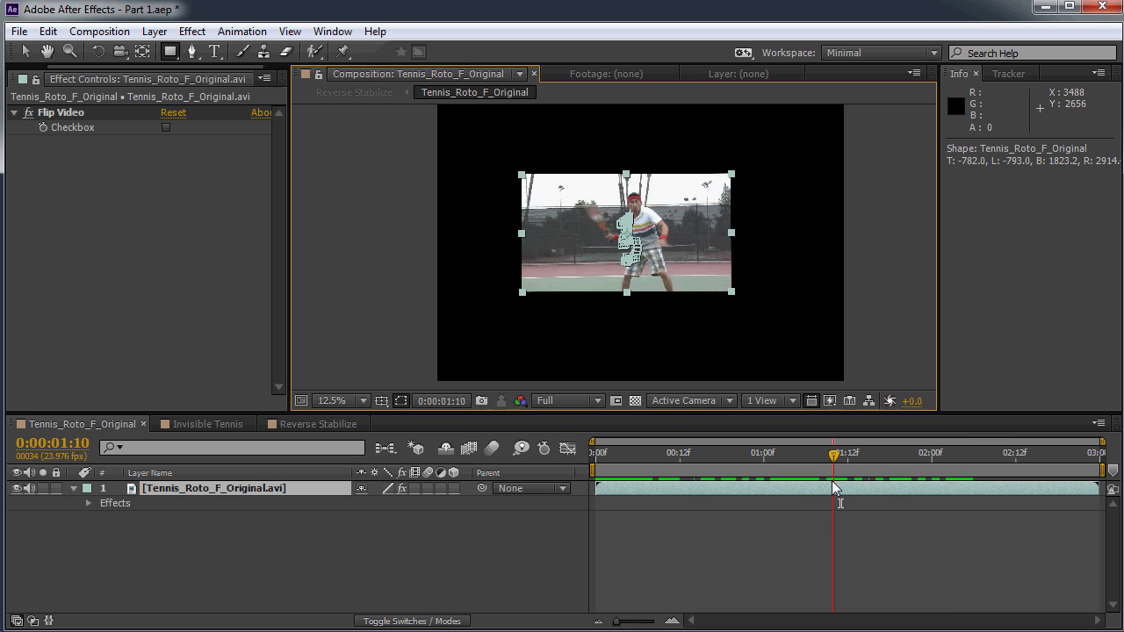
key("comma")
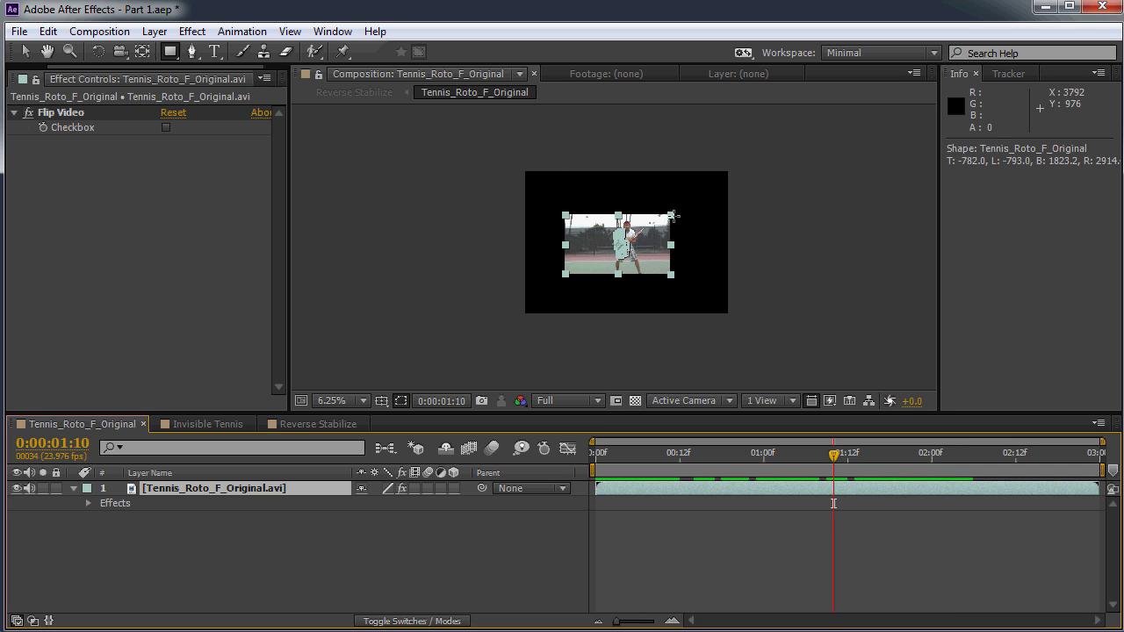
key("period")
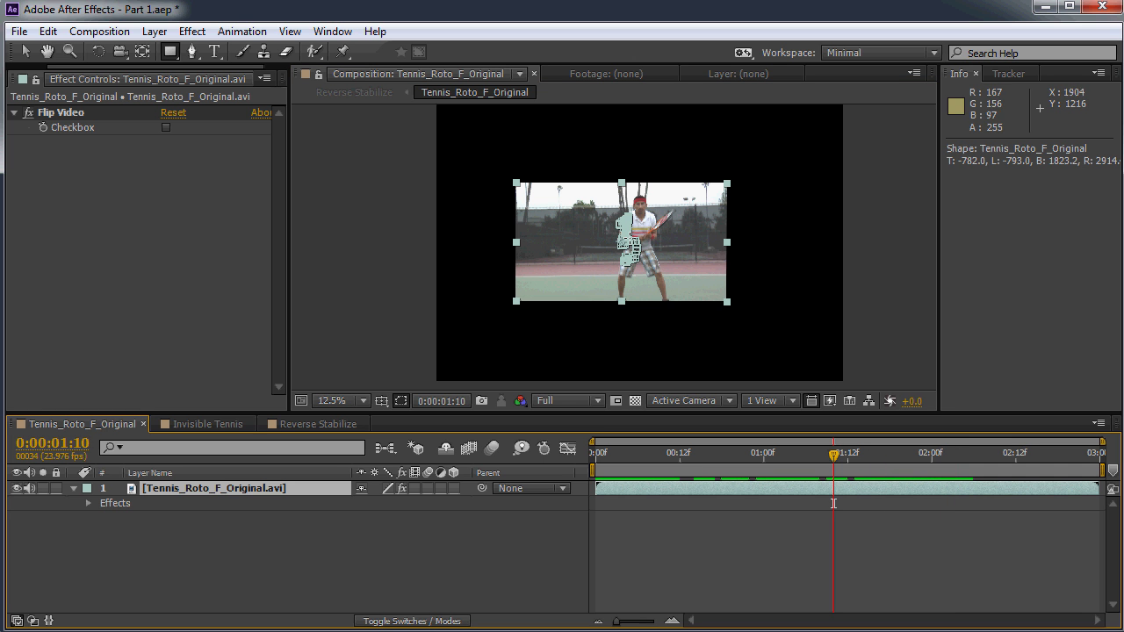
Crop the Reverse Stabilize composition to its layer's full-duration extents with Auto Crop's Crop Duration
left_click(310, 423)
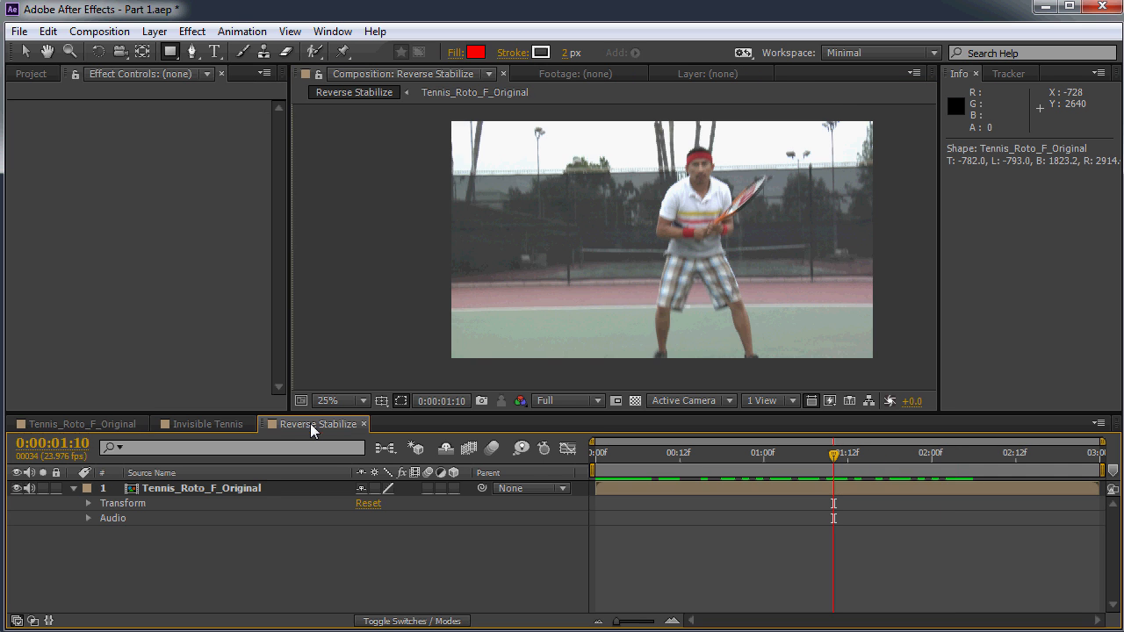
left_click(245, 489)
left_click(332, 31)
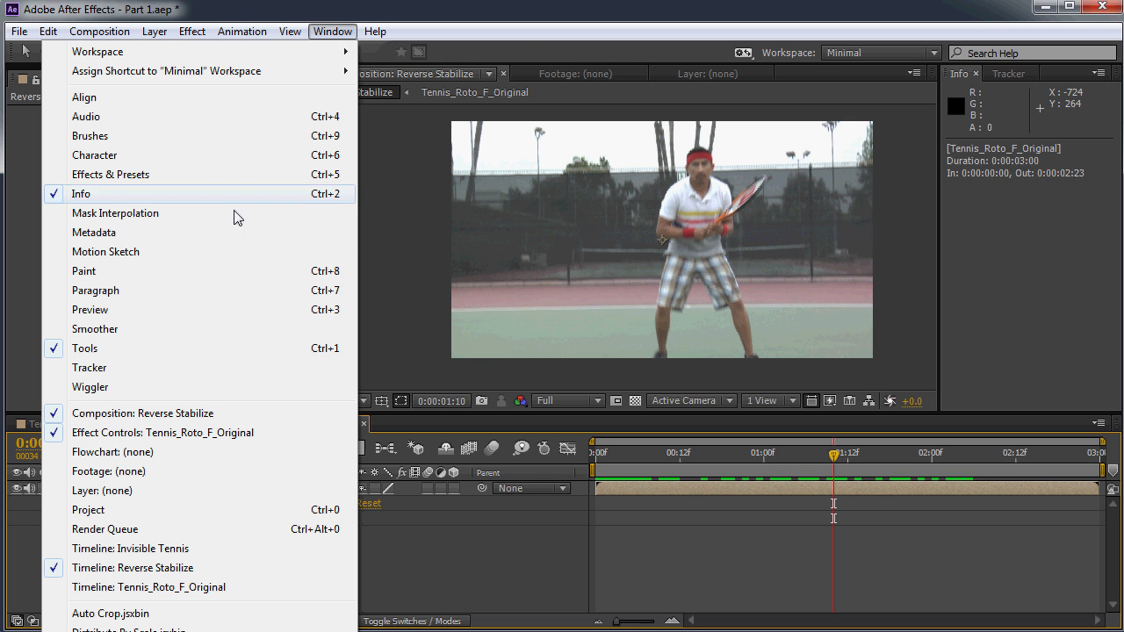
left_click(156, 612)
left_click(154, 175)
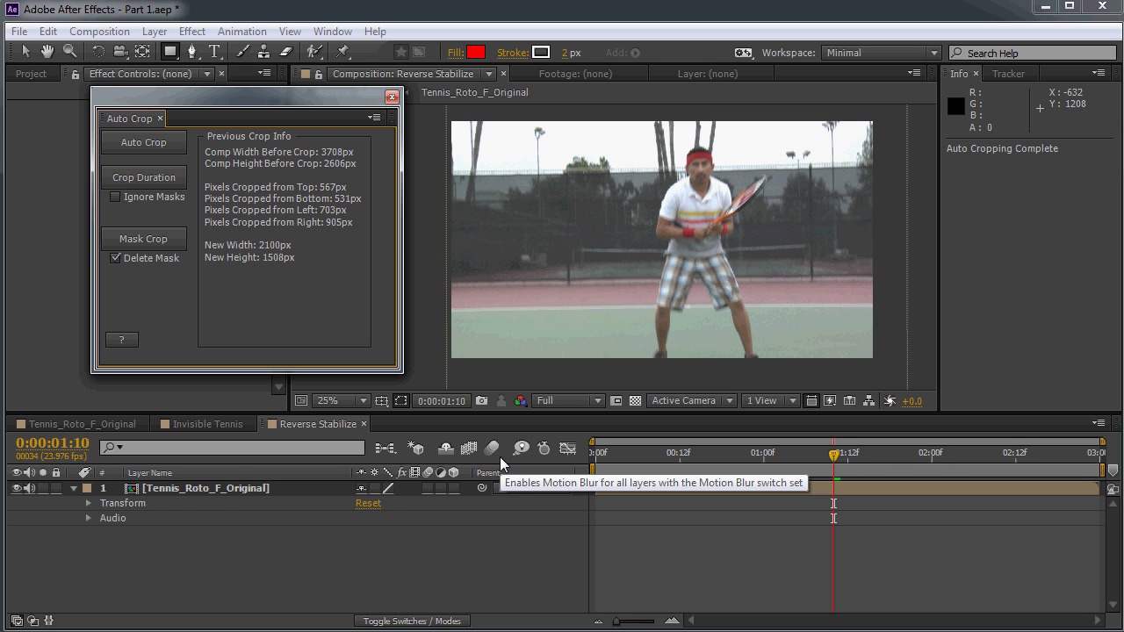
left_click(392, 96)
scroll(691, 240, "down", 2)
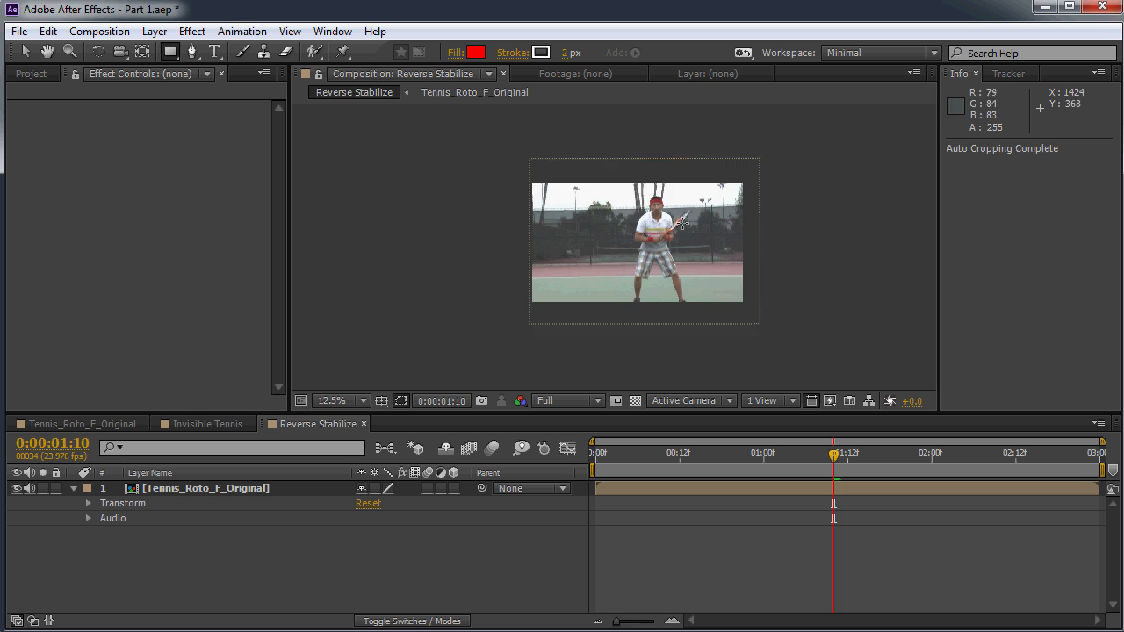
left_click_drag(690, 240, 654, 192)
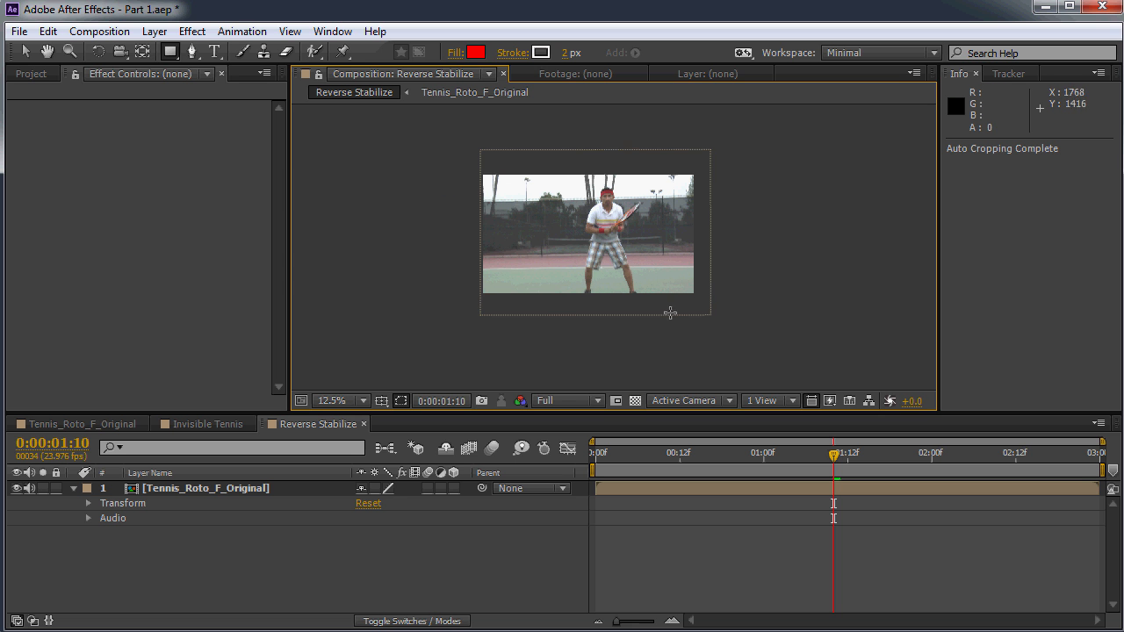
Close the Invisible Tennis timeline and return to the Tennis_Roto_F_Original composition
left_click(119, 425)
left_click(234, 425)
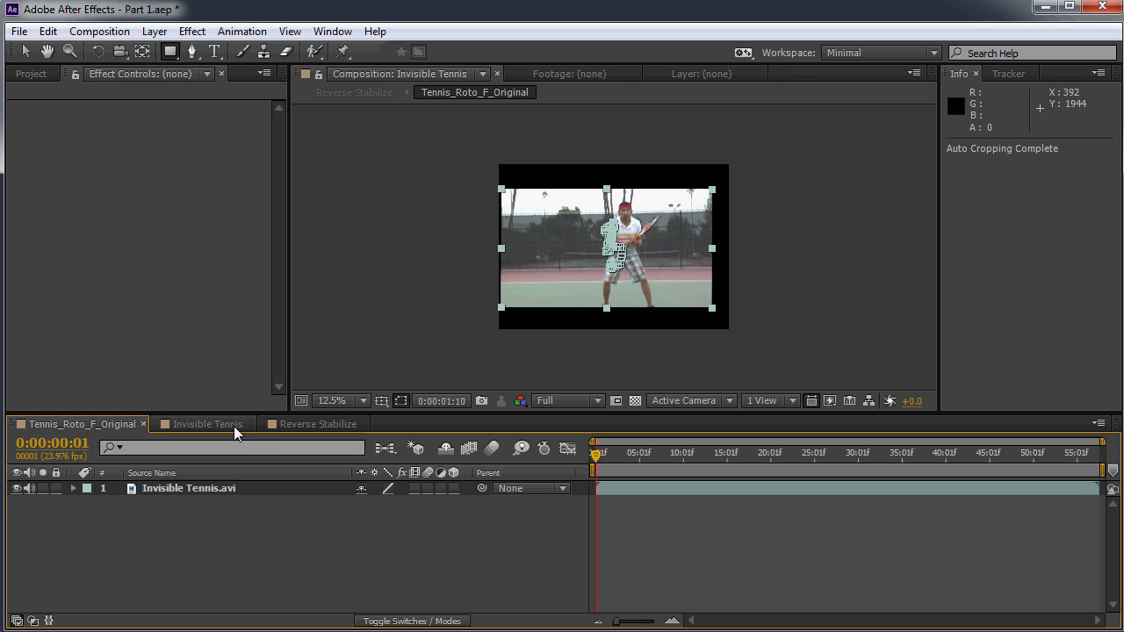
left_click(250, 424)
left_click(117, 425)
Scrub the cropped Tennis_Roto_F_Original composition to 0:00:02:02 and back to the first frame, checking that the footage fits the frame
scroll(636, 220, "up", 1)
scroll(638, 199, "down", 1)
left_click(803, 413)
left_click_drag(659, 469, 946, 453)
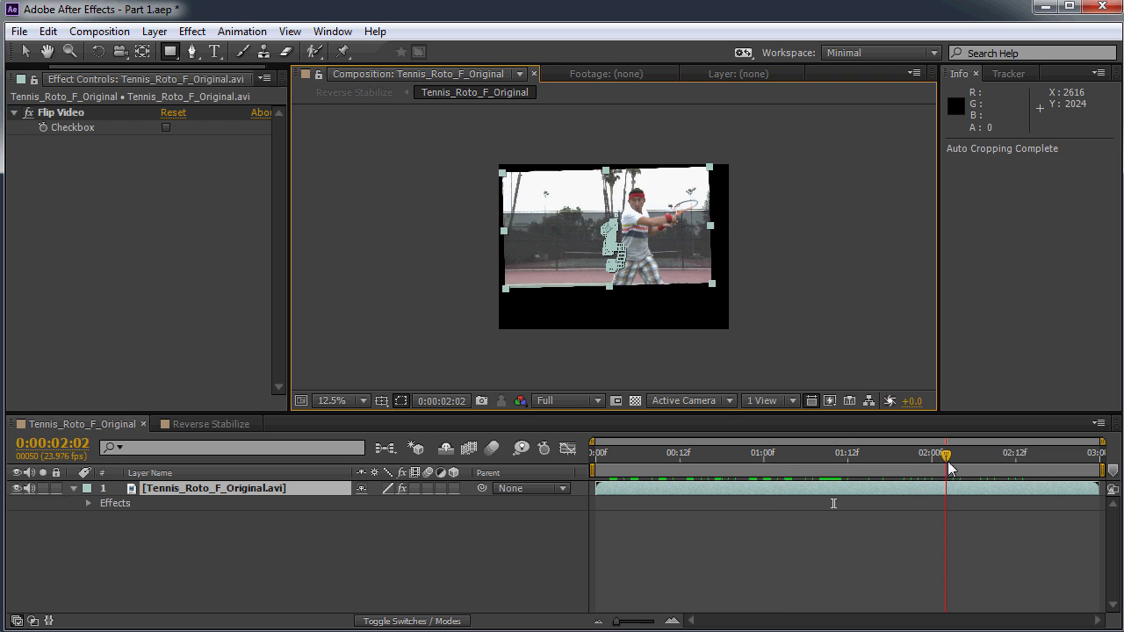
scroll(483, 206, "up", 1)
scroll(492, 206, "down", 1)
left_click_drag(773, 453, 588, 461)
scroll(584, 254, "up", 3)
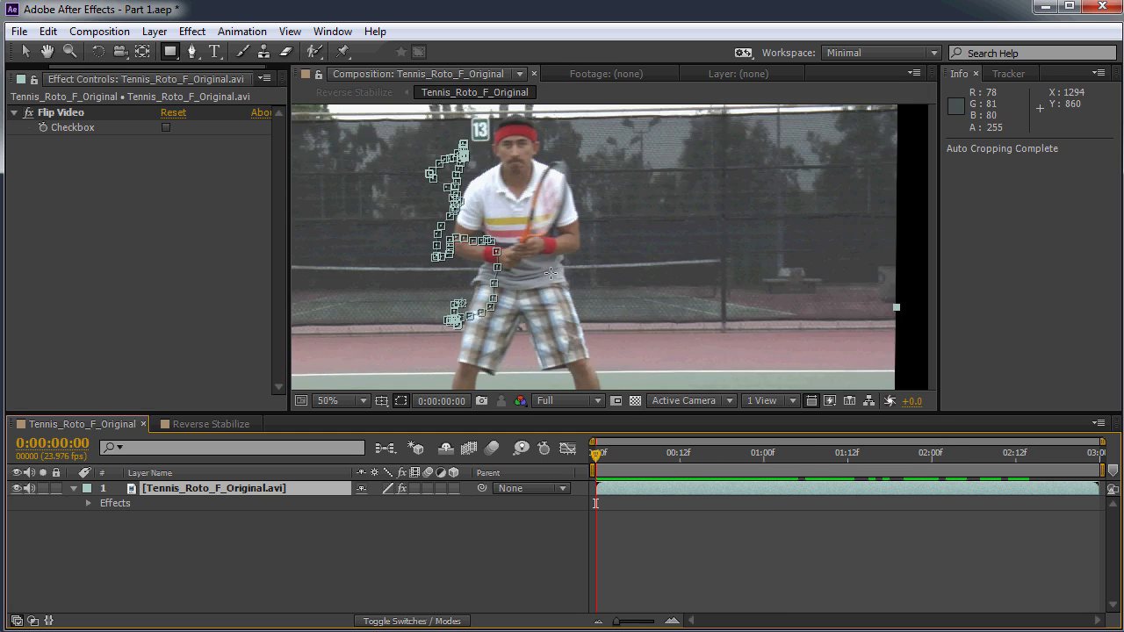
Deselect the tennis layer and examine the player's arms, wristbands and shirt up close on the first frame
left_click(375, 556)
left_click_drag(508, 223, 581, 253)
scroll(599, 220, "up", 1)
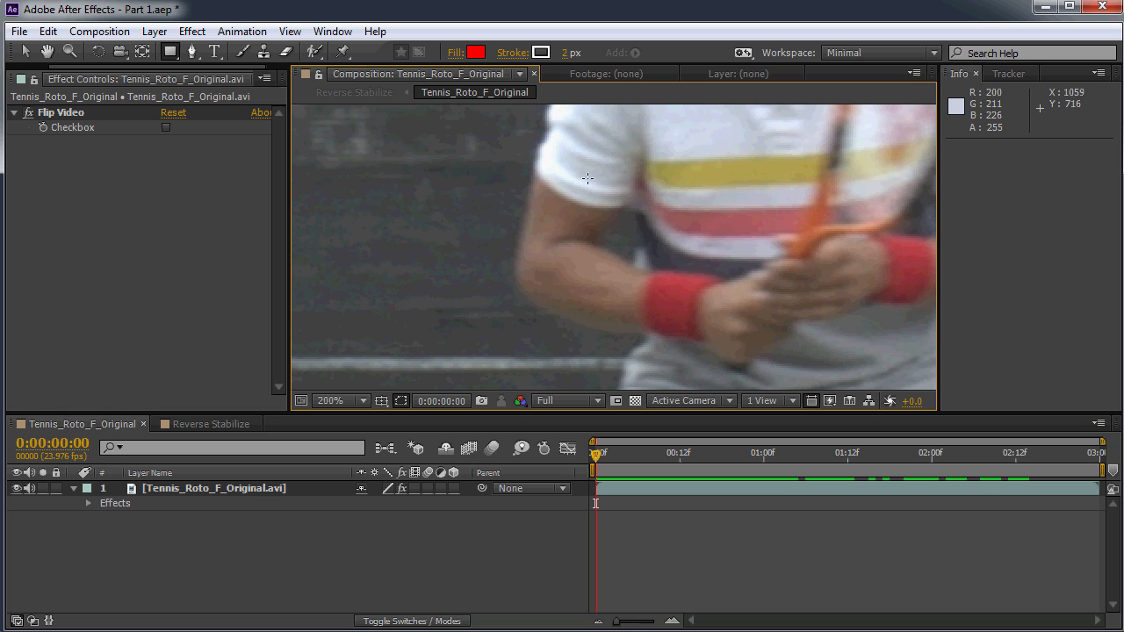
scroll(508, 245, "up", 1)
left_click(26, 52)
left_click(555, 231)
scroll(595, 242, "down", 2)
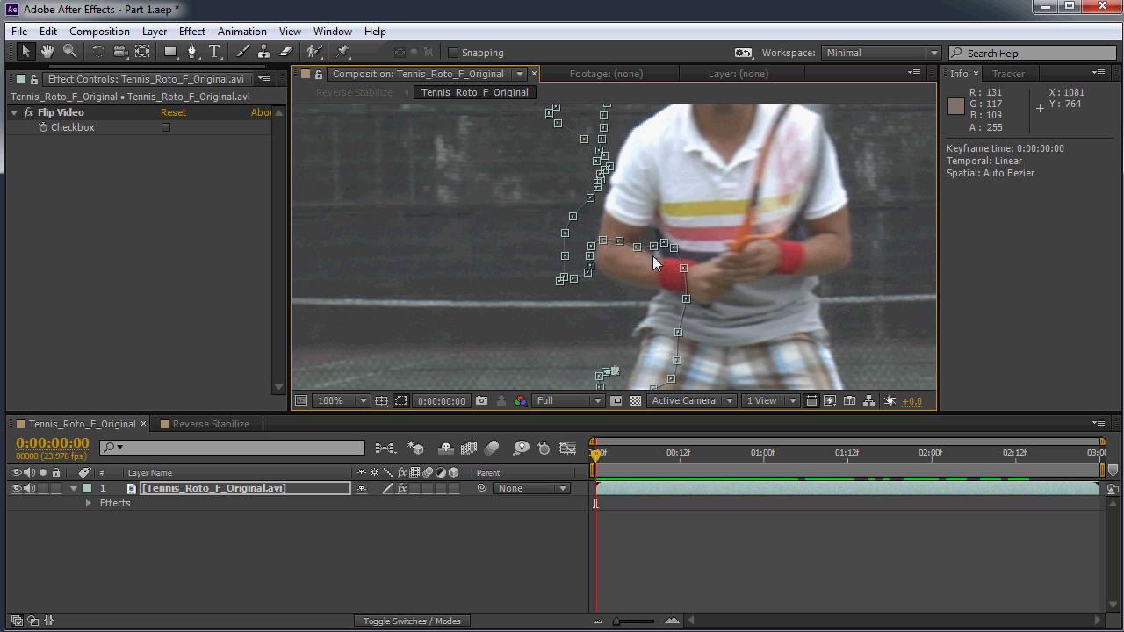
left_click_drag(653, 260, 613, 253)
left_click(453, 563)
scroll(661, 269, "up", 1)
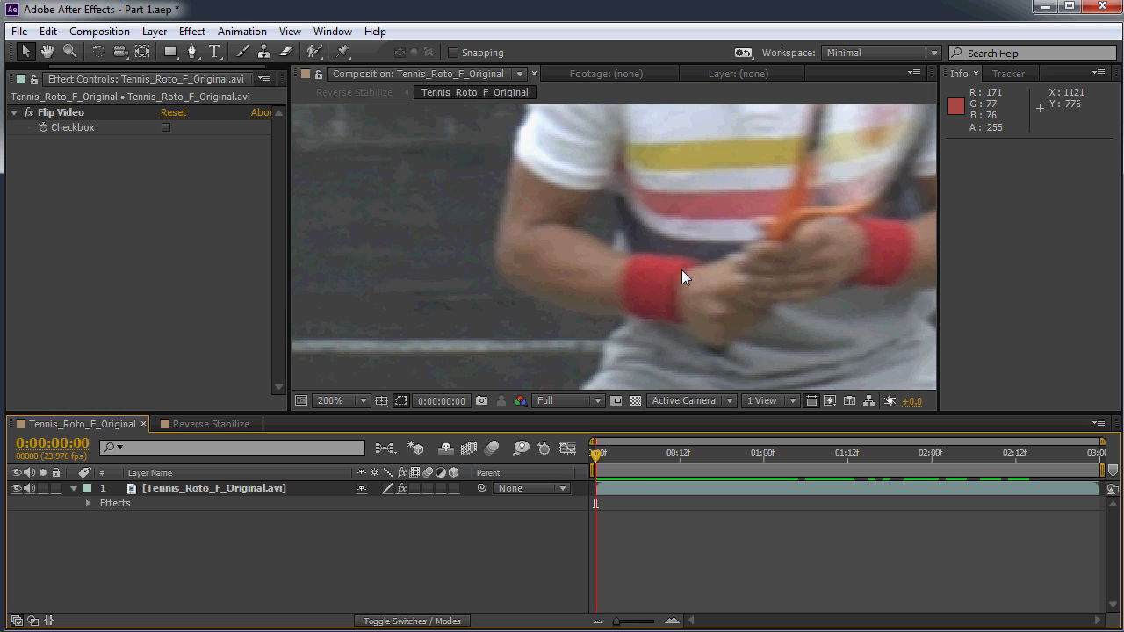
scroll(680, 270, "down", 2)
left_click_drag(712, 278, 655, 212)
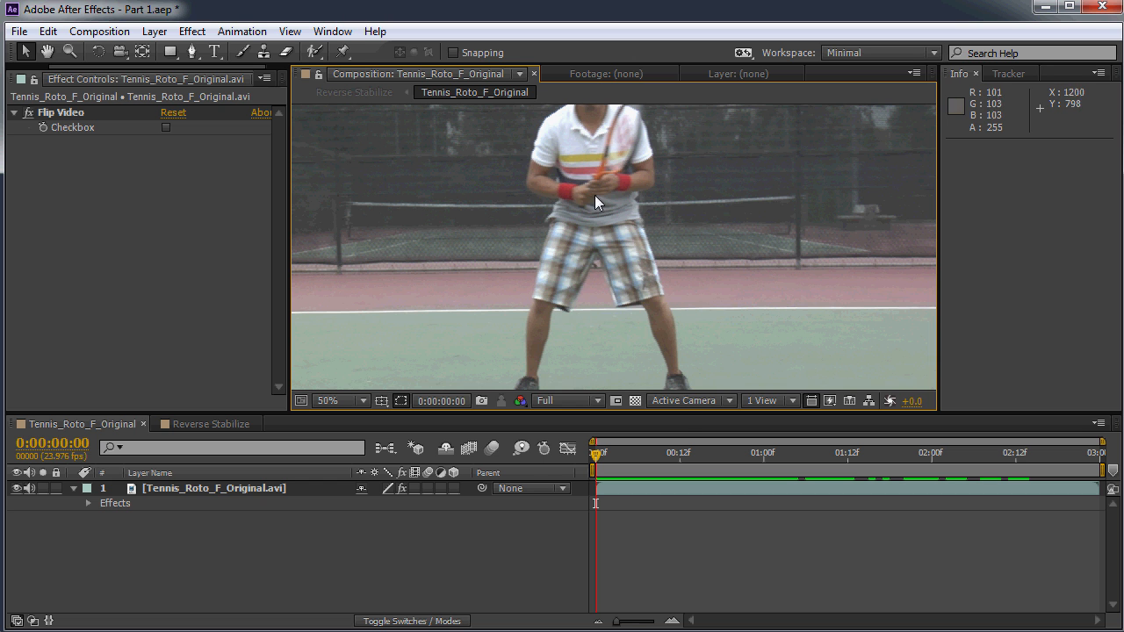
Inspect the edges of the player's sleeve, forearm and wristband at 200% magnification and save the project
scroll(619, 154, "up", 3)
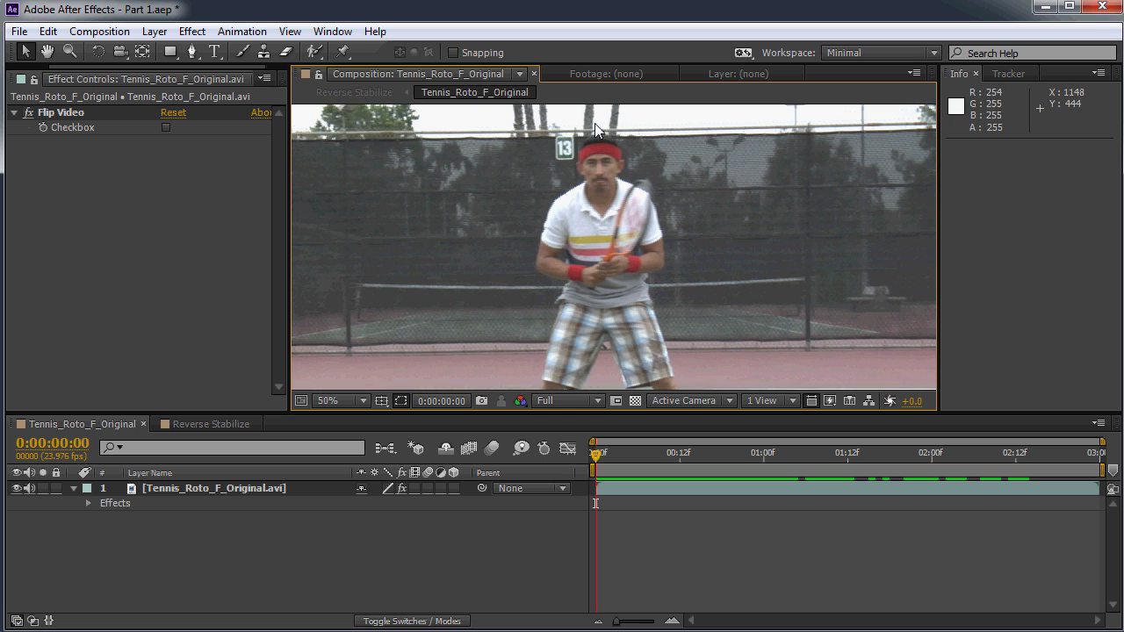
scroll(597, 250, "up", 1)
left_click_drag(508, 255, 653, 249)
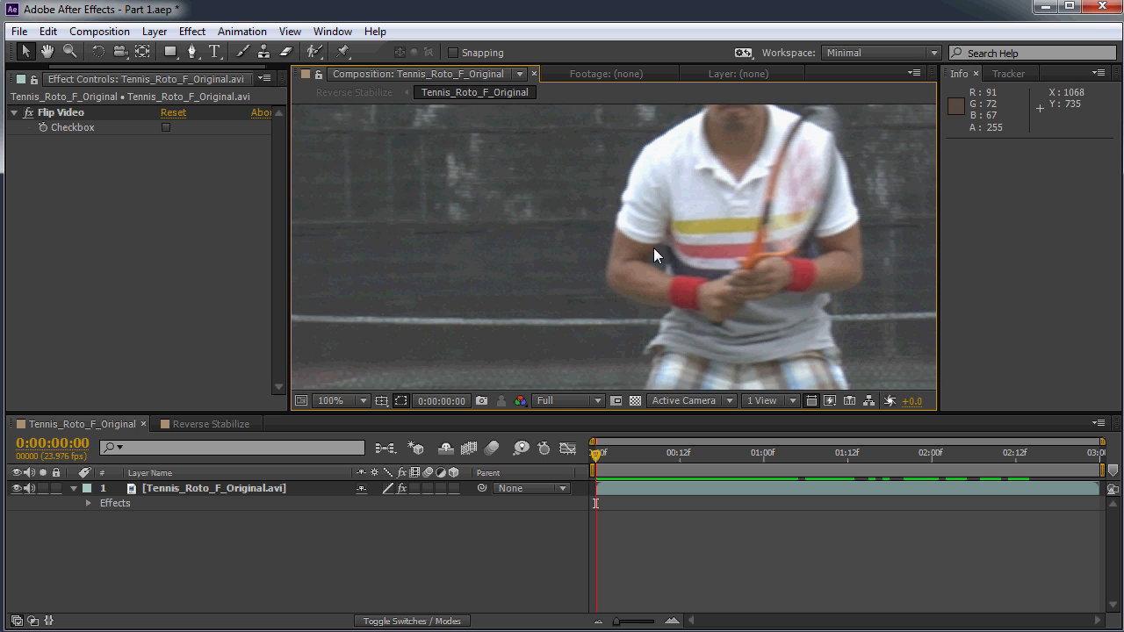
scroll(634, 274, "up", 1)
left_click_drag(722, 285, 598, 241)
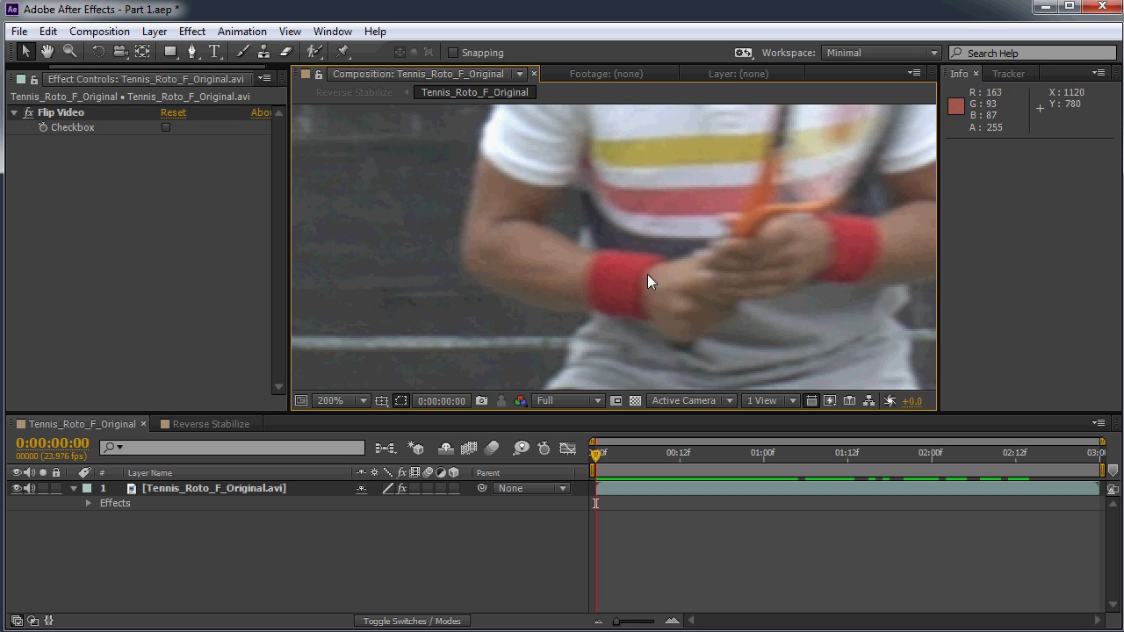
left_click_drag(754, 246, 623, 226)
left_click_drag(582, 193, 682, 206)
left_click_drag(515, 234, 562, 252)
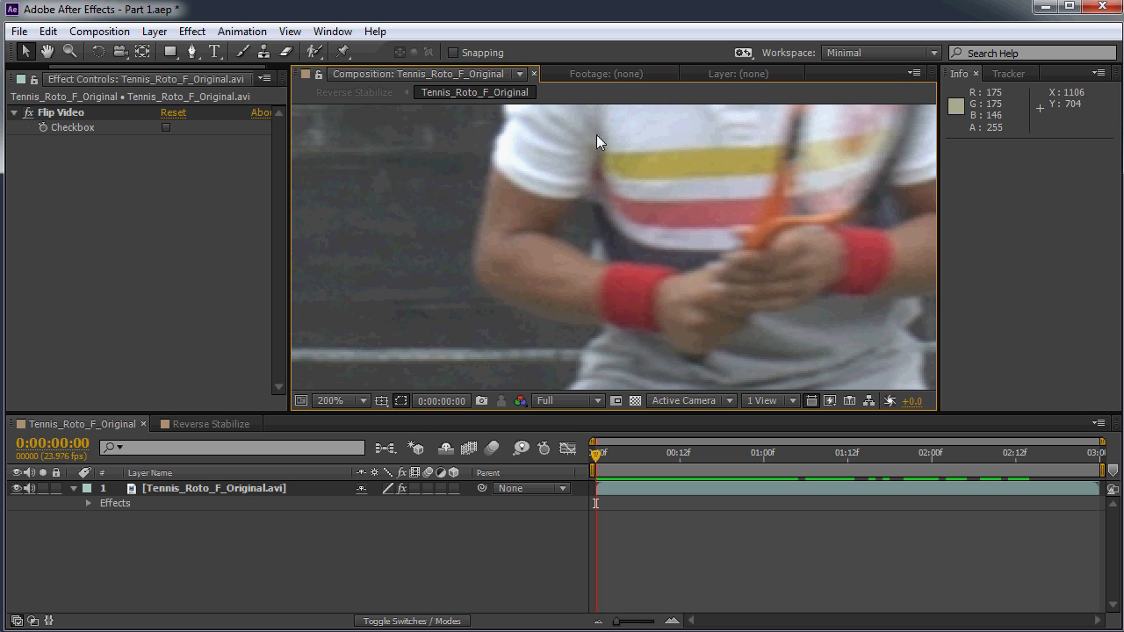
key("ctrl+s")
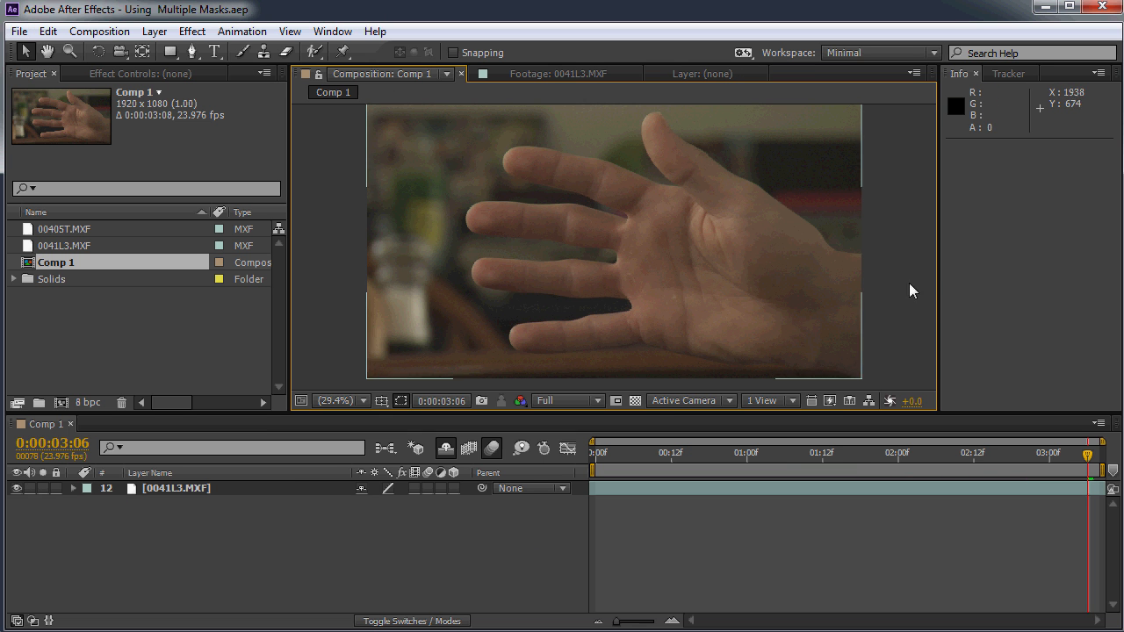
Draw a closed 38-vertex Pen mask around the open hand on the 0041L3.MXF layer at 0:00:03:05
left_click_drag(619, 461, 1081, 472)
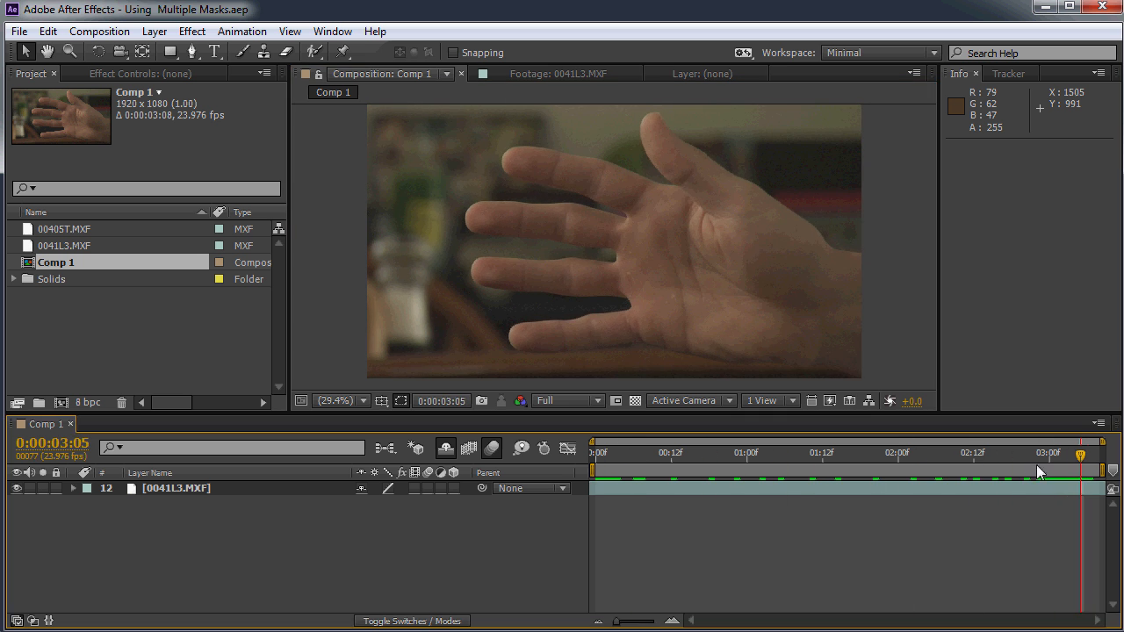
left_click(192, 52)
key("ctrl+a")
left_click(830, 246)
left_click_drag(793, 213, 757, 194)
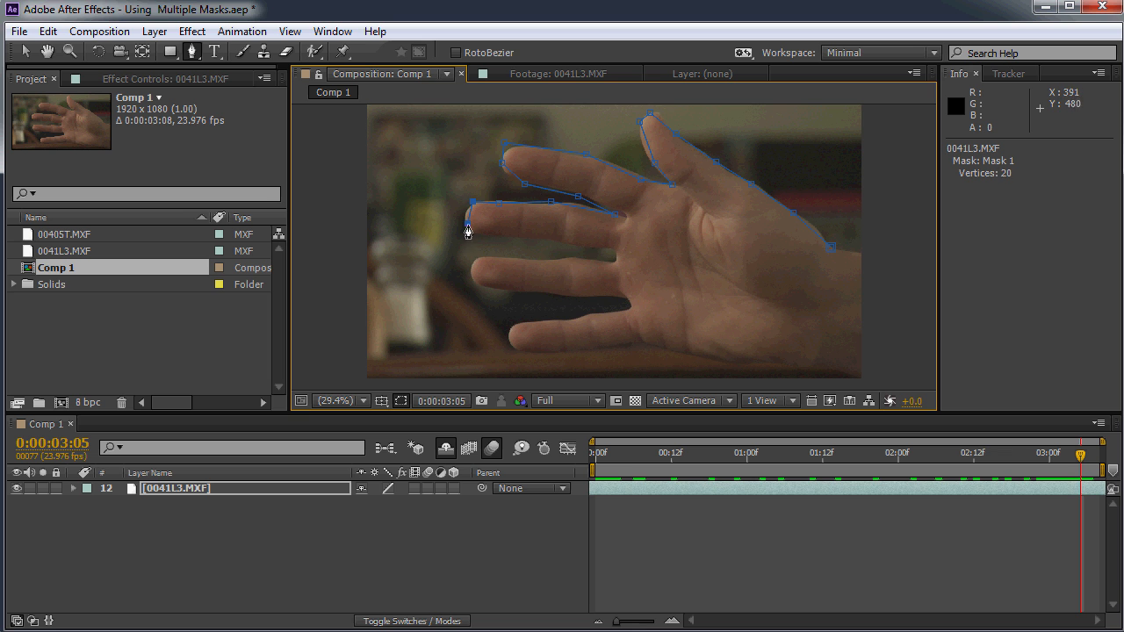
left_click(586, 246)
left_click(549, 297)
left_click(576, 311)
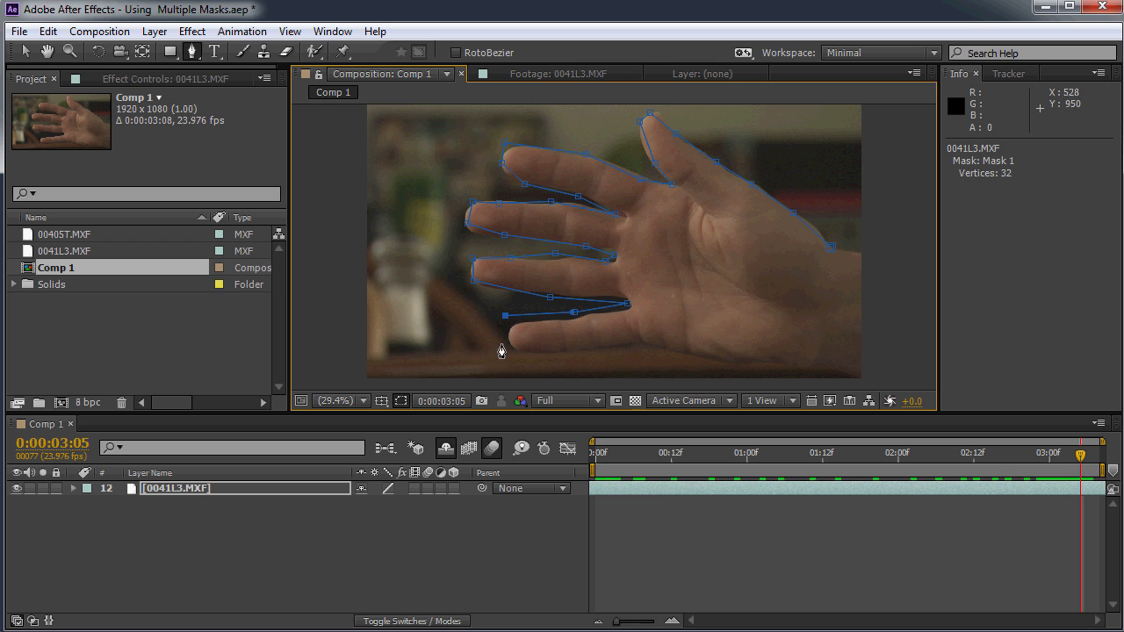
left_click(585, 357)
left_click(666, 353)
left_click(745, 366)
left_click(801, 364)
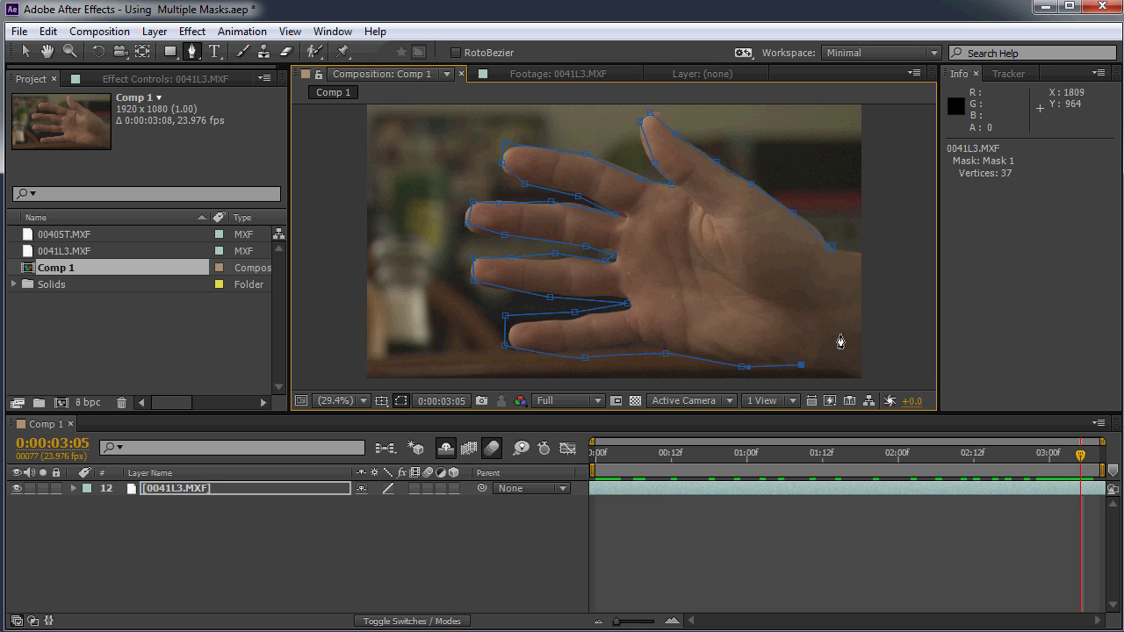
left_click(830, 249)
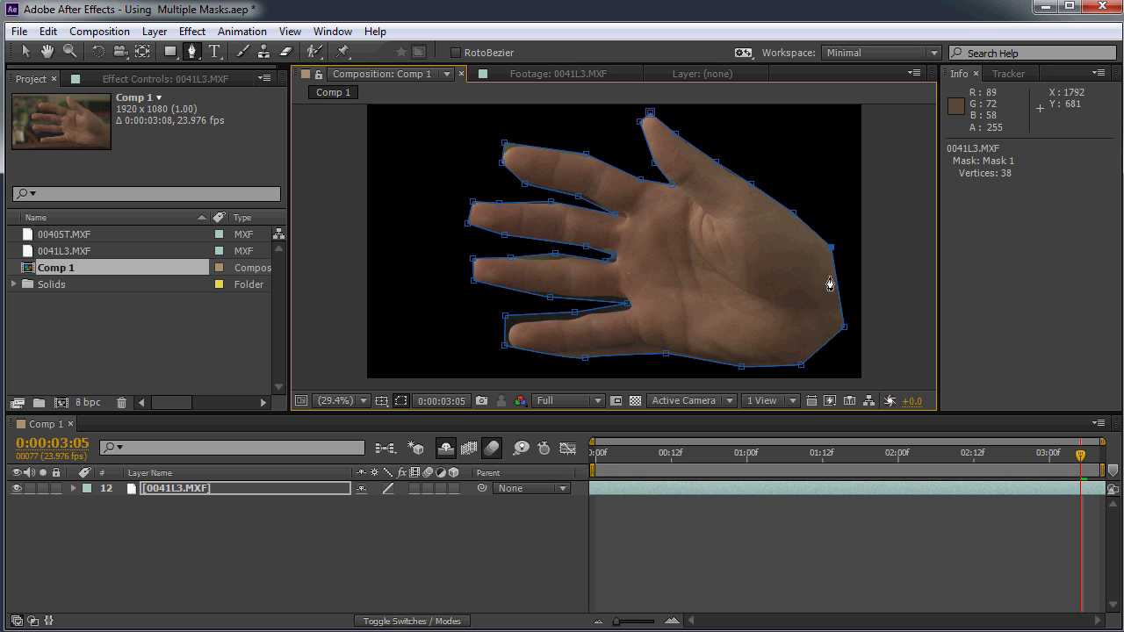
Set the hand mask's mode to None, keyframe its Mask Path at 0:00:03:05, and scrub back to 0:00:01:14
key("m")
left_click(382, 503)
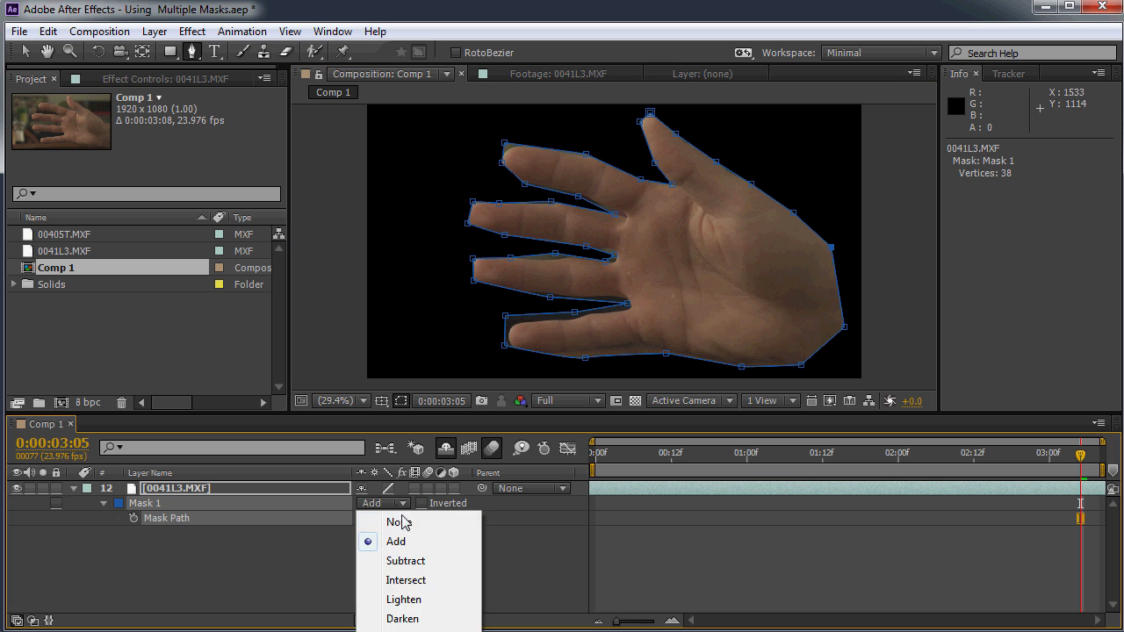
left_click(397, 518)
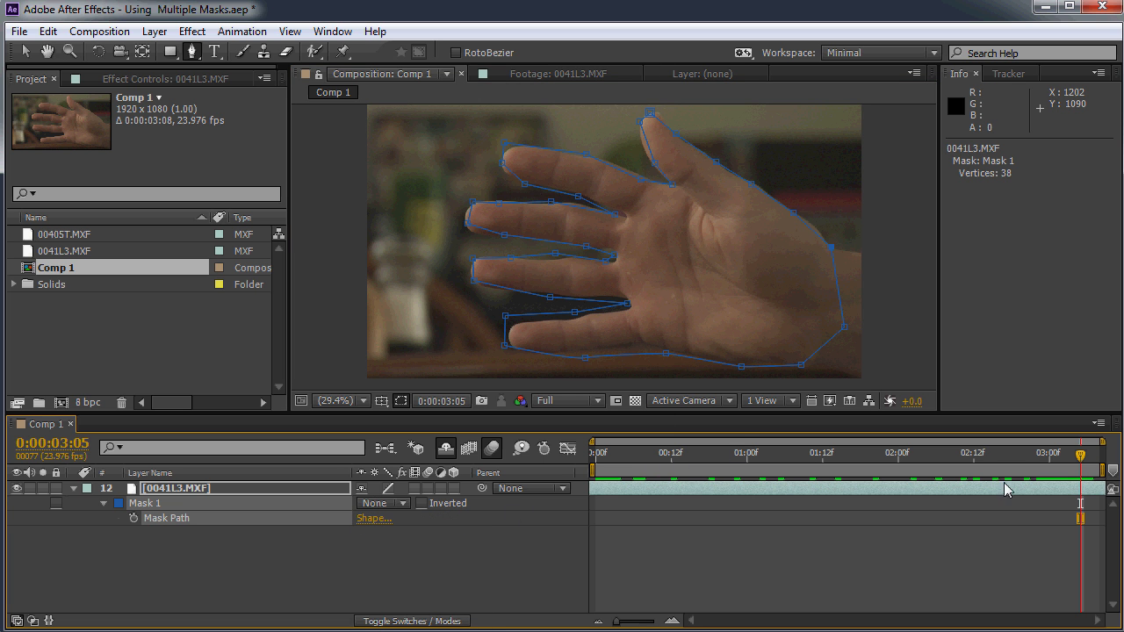
left_click_drag(1081, 454, 841, 470)
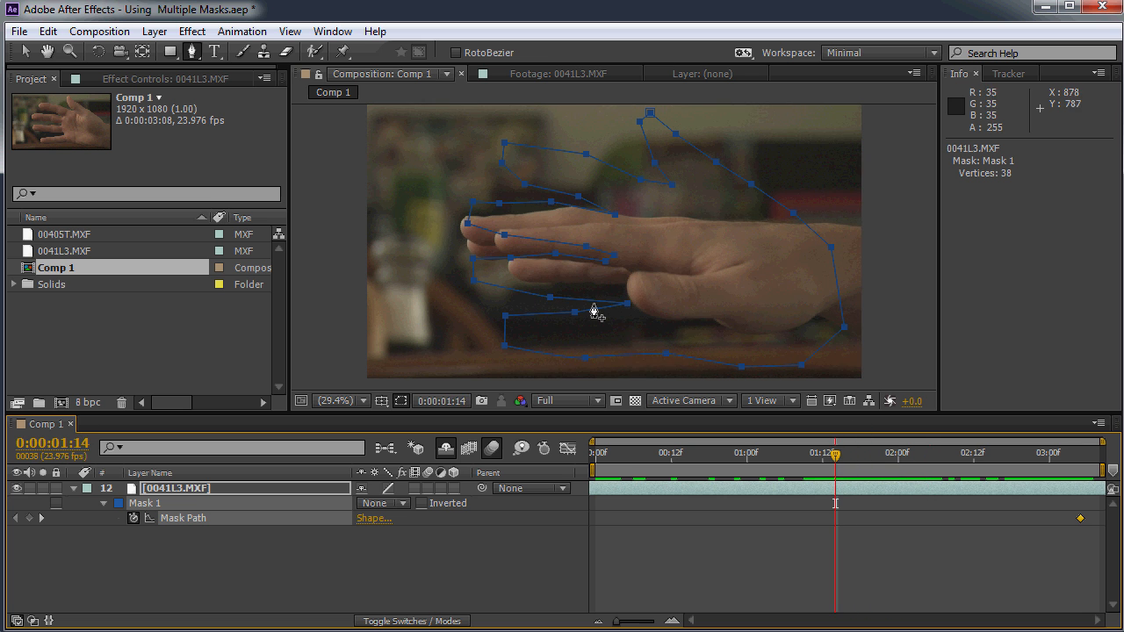
Shift the whole hand mask upward at 0:00:01:14 and move its wrist-side vertices onto the upper edge of the flattened hand
scroll(595, 311, "up", 1)
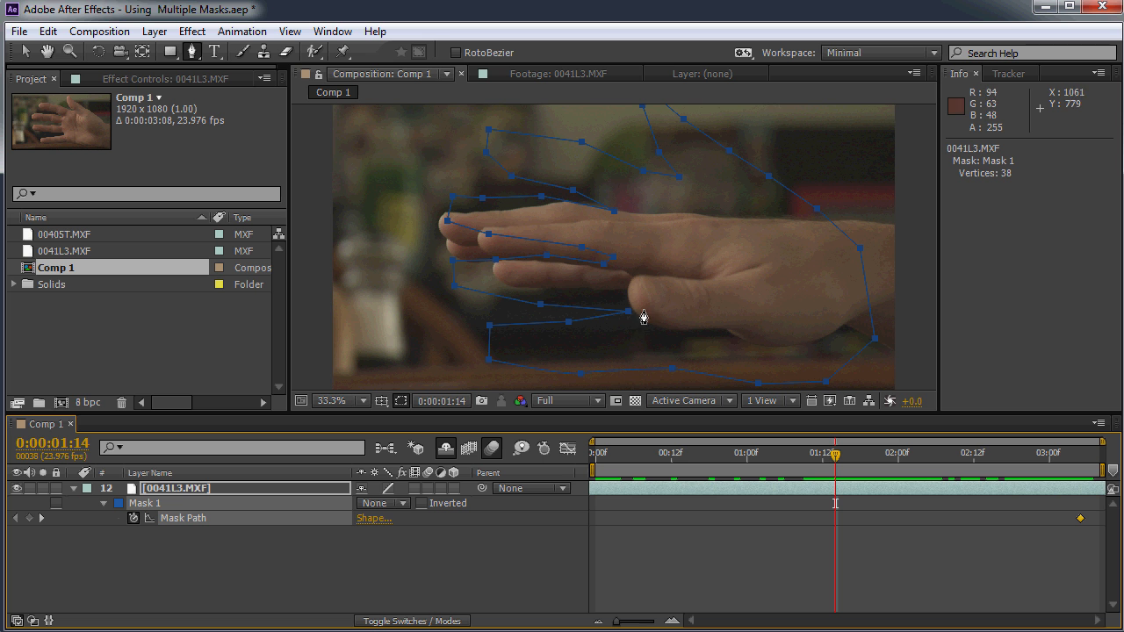
key("v")
left_click_drag(634, 318, 636, 277)
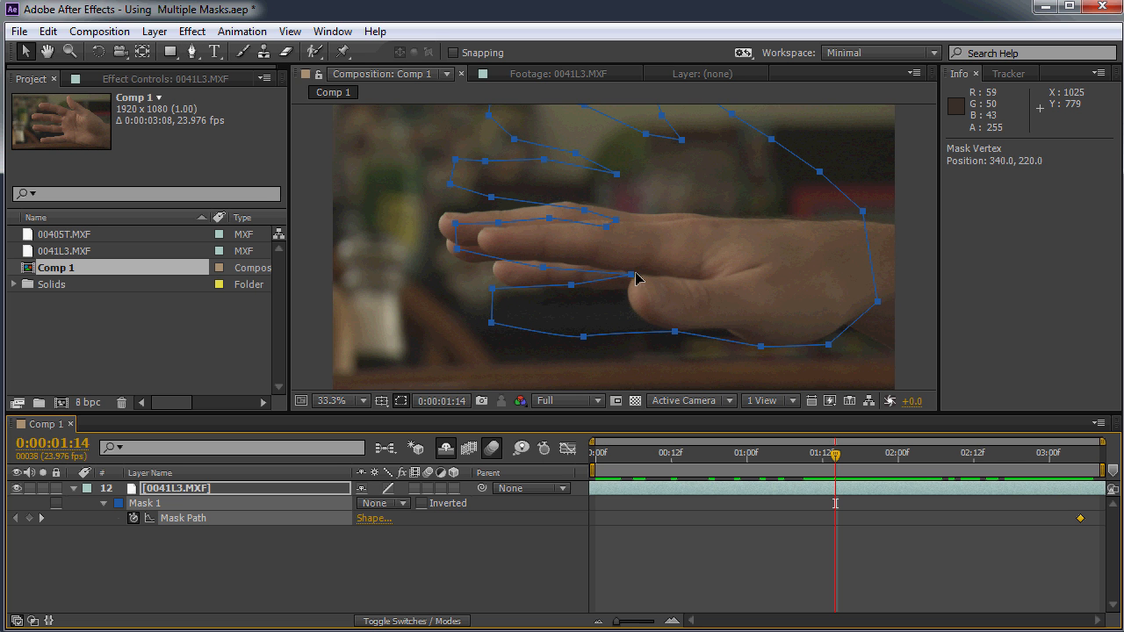
left_click(826, 283)
left_click_drag(862, 211, 863, 228)
left_click_drag(819, 180, 807, 229)
left_click_drag(714, 193, 783, 212)
left_click_drag(840, 170, 808, 231)
left_click_drag(800, 135, 774, 232)
left_click_drag(769, 112, 761, 275)
left_click_drag(743, 130, 732, 283)
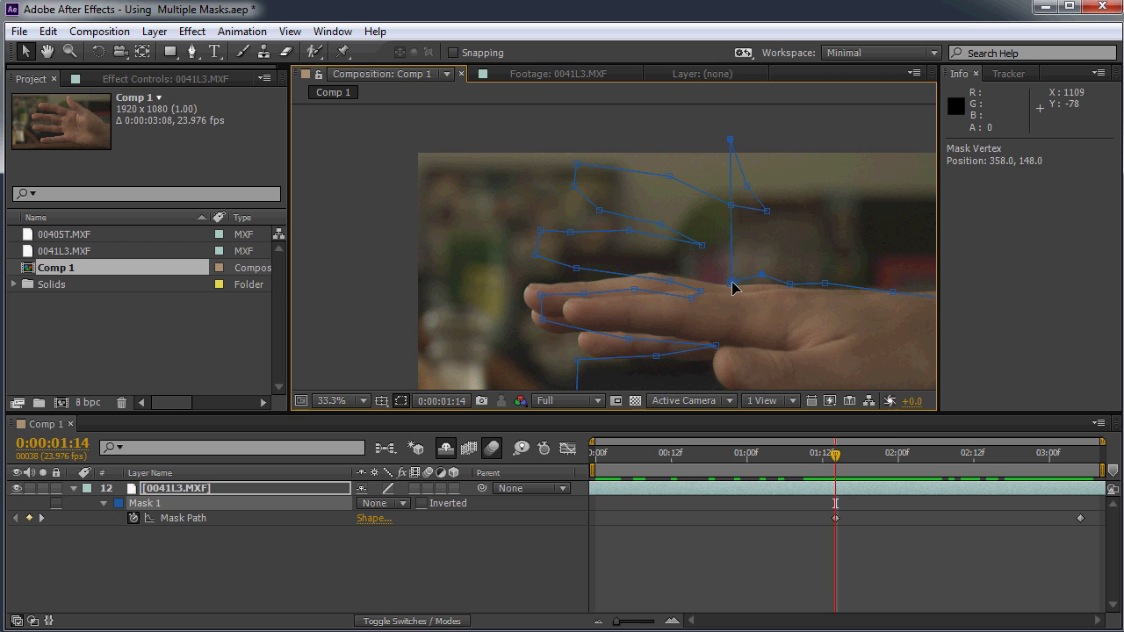
Collapse the mask's thumb vertices onto the hand's upper edge and fit its lower vertices around the thumb and the lowest finger
left_click_drag(766, 214, 725, 253)
left_click_drag(731, 141, 706, 283)
left_click_drag(747, 187, 682, 281)
left_click_drag(723, 214, 713, 288)
scroll(703, 351, "down", 3)
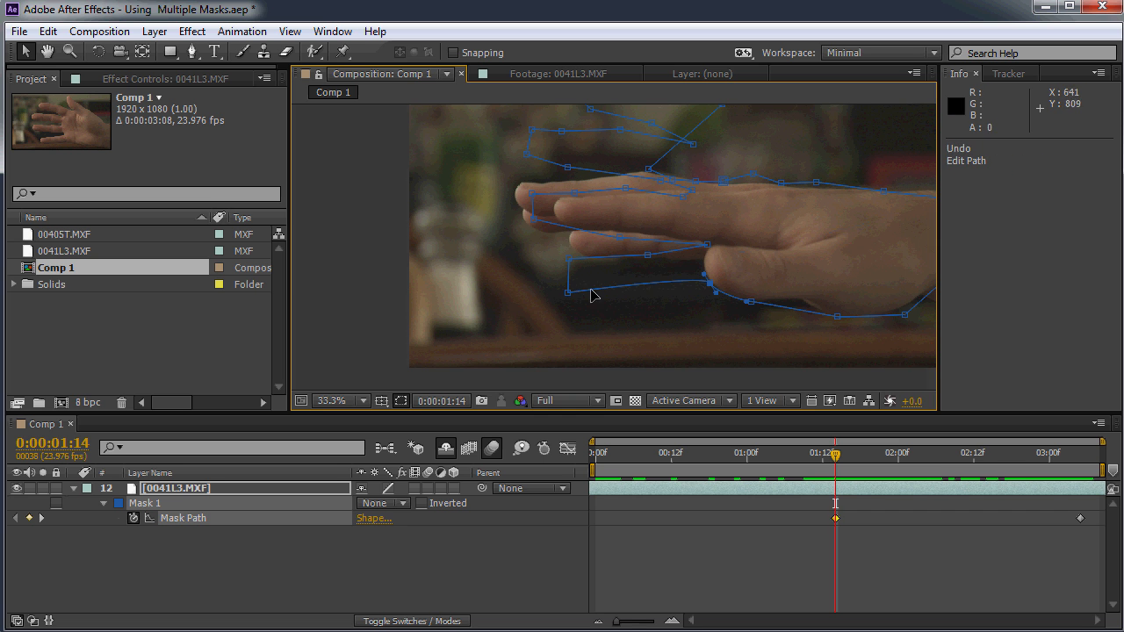
left_click_drag(571, 294, 709, 271)
left_click_drag(572, 259, 600, 257)
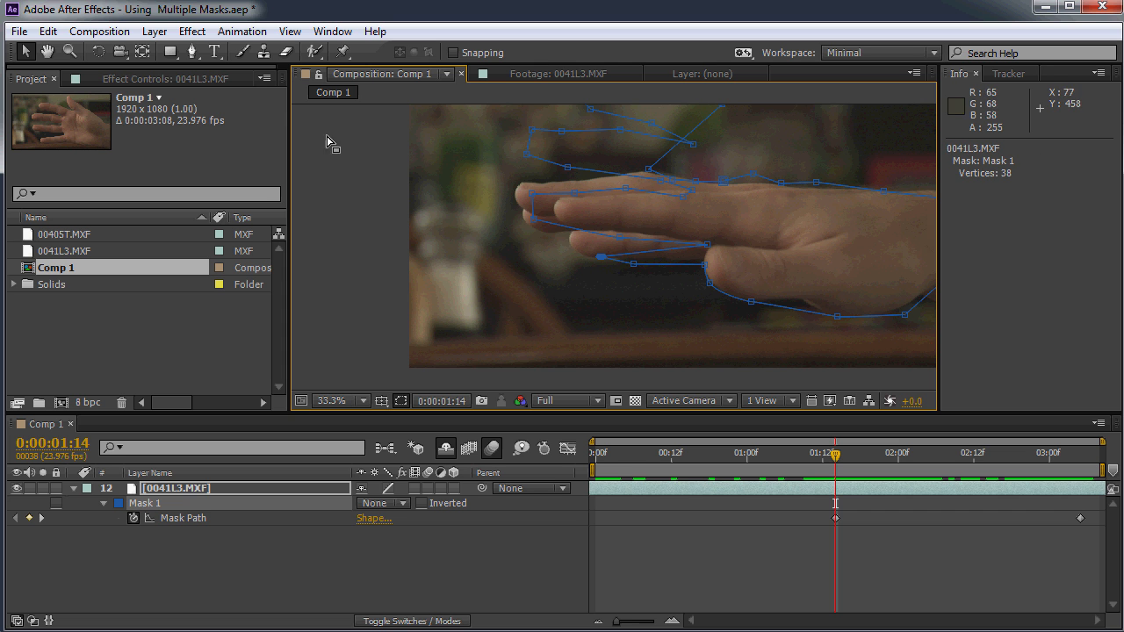
Delete three vertices between the lower fingers from the animated mask with the Pen tool, leaving 35 vertices
left_click(192, 51)
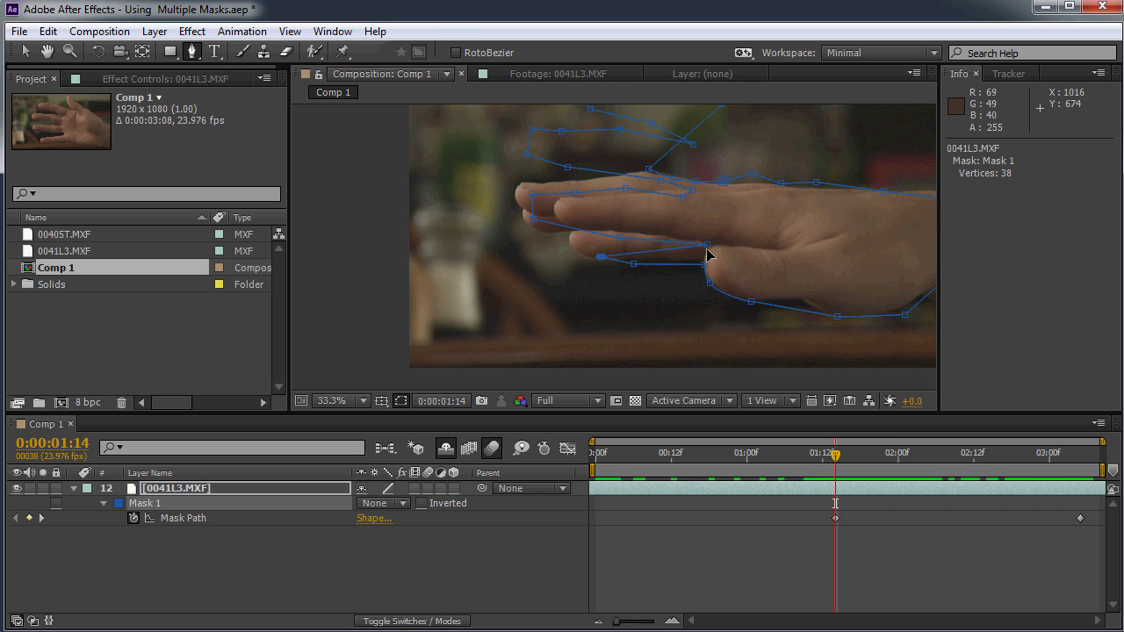
key("Delete")
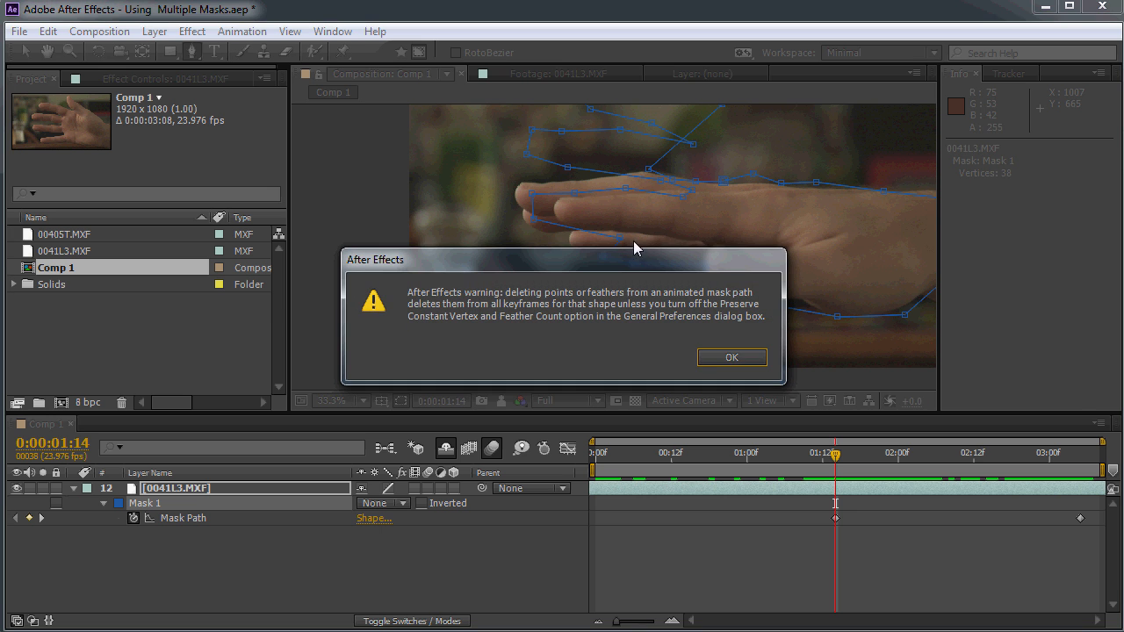
left_click(742, 358)
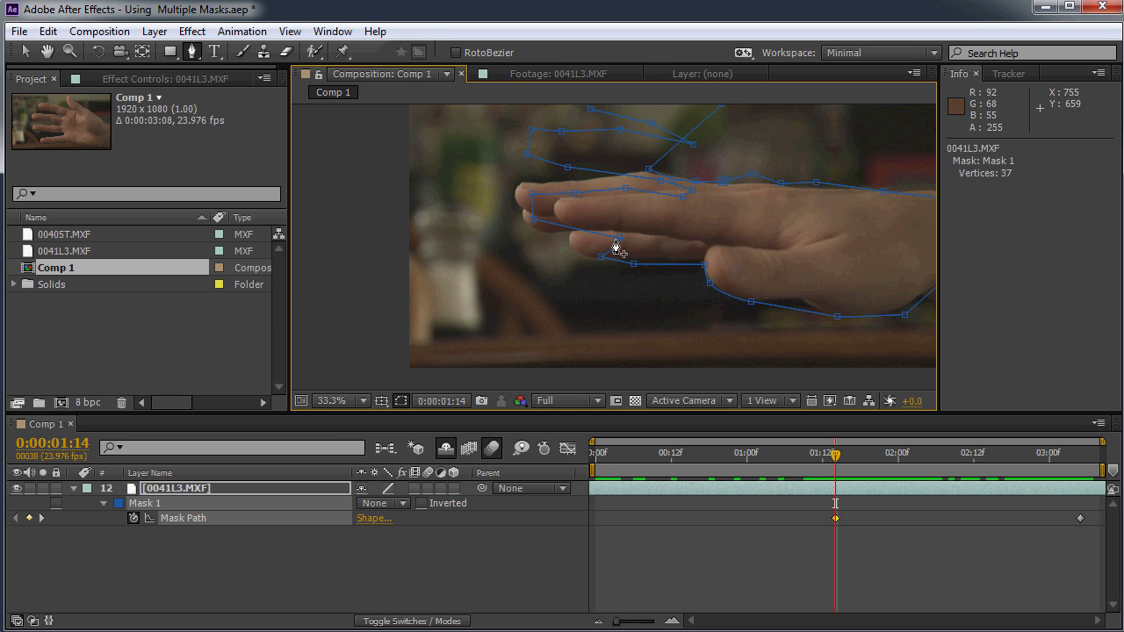
left_click(619, 239)
left_click(533, 220)
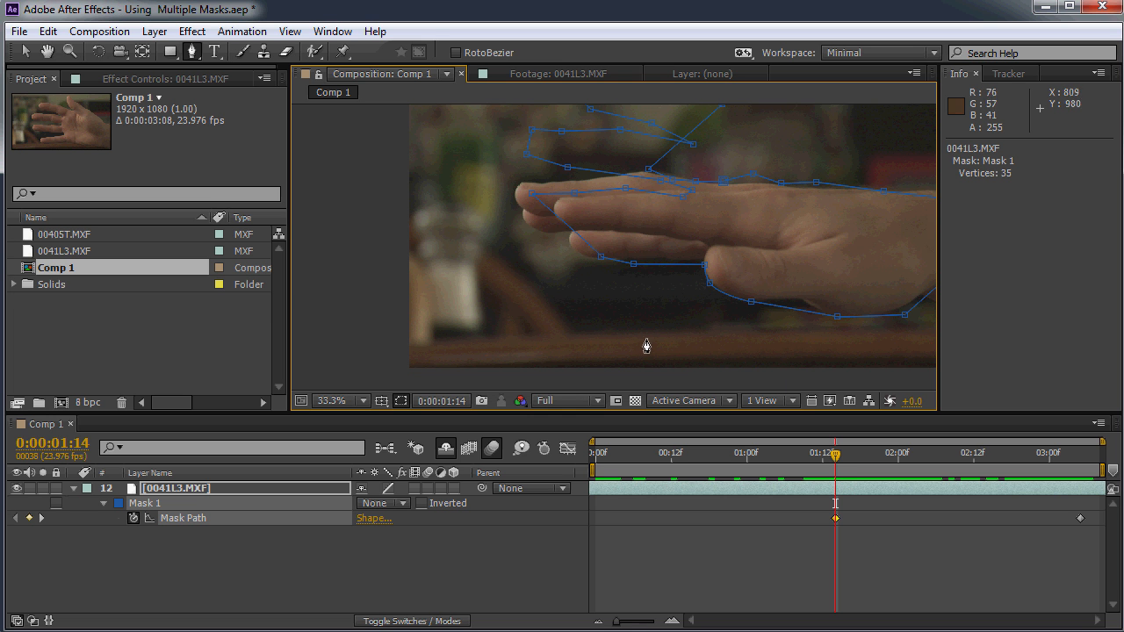
Compare the reduced mask at 0:00:03:05 and 0:00:01:14, and delete Mask 1 from the 0041L3.MXF layer
left_click_drag(841, 462, 1087, 463)
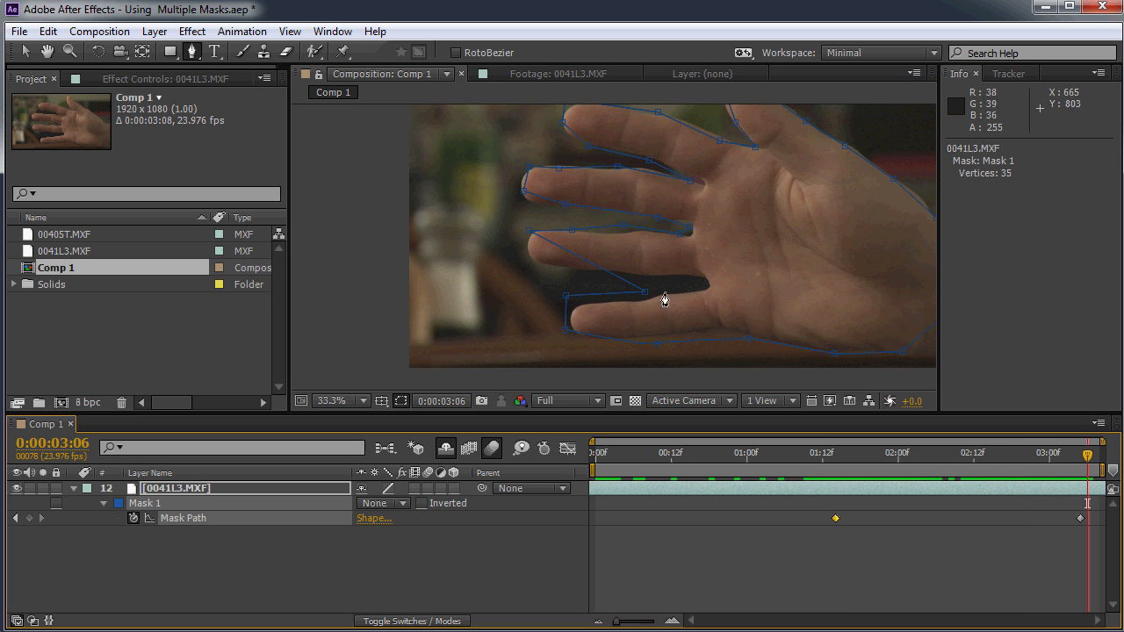
left_click_drag(914, 443, 1080, 462)
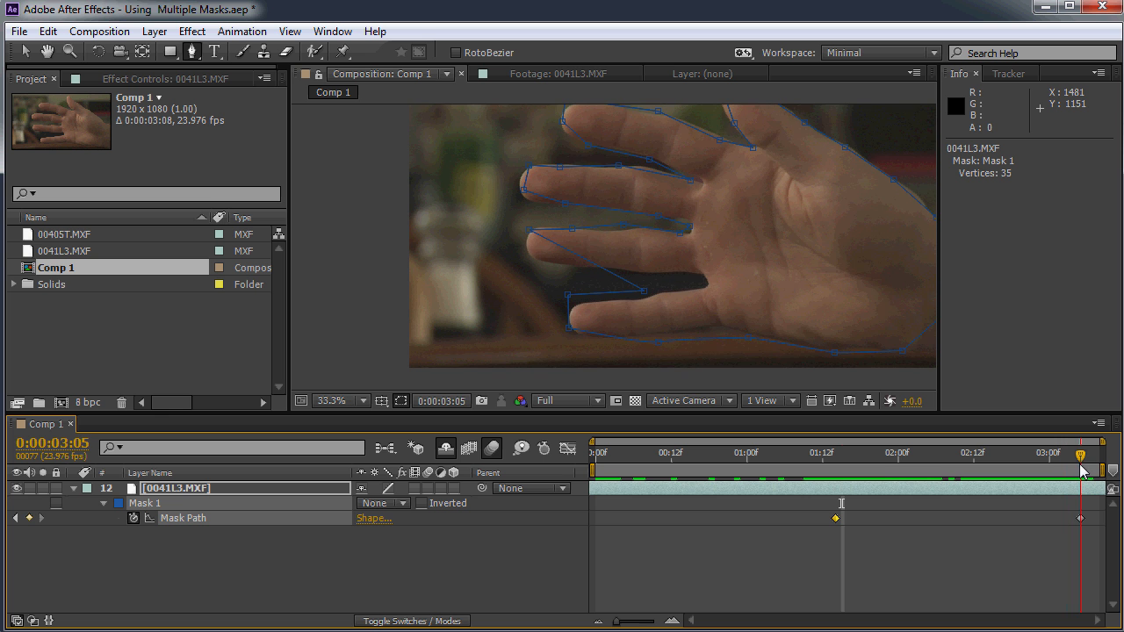
left_click(875, 463)
left_click_drag(878, 468, 840, 465)
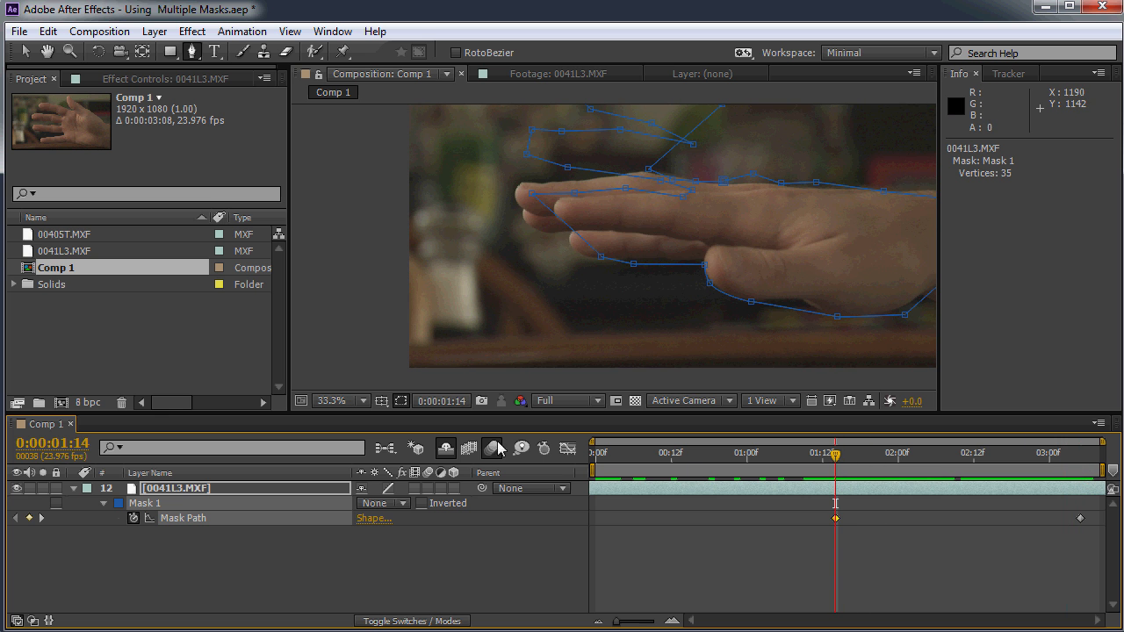
left_click(164, 506)
key("Delete")
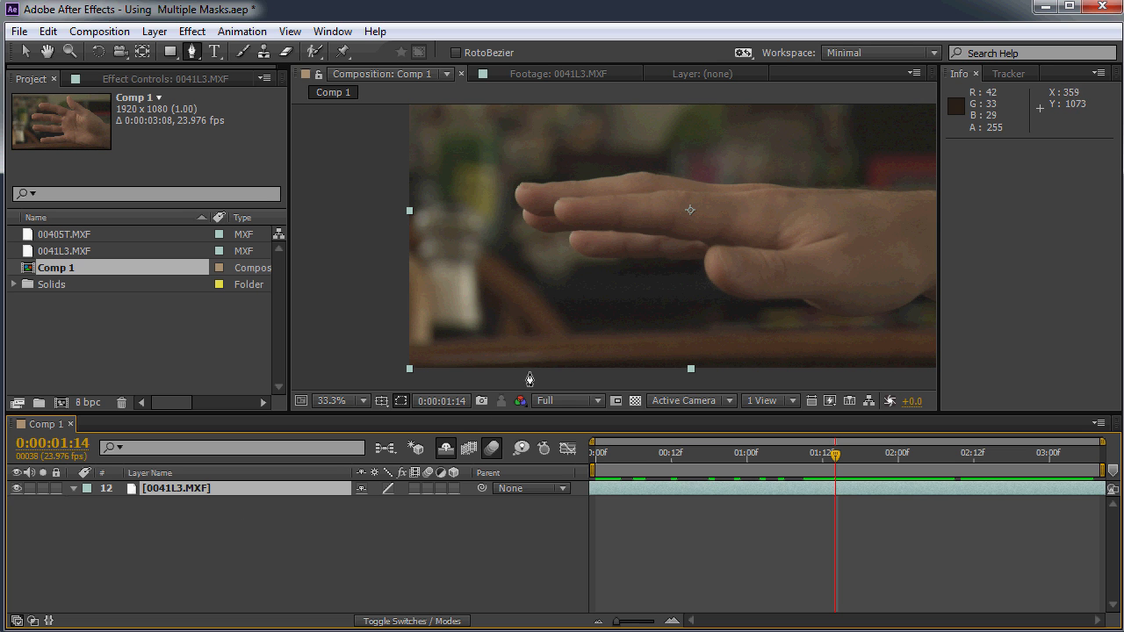
Reveal the shy layers and show the finger masks with the index, middle, ring and pinky track layers hidden, scrubbing back to 0:00:00:03
left_click(446, 451)
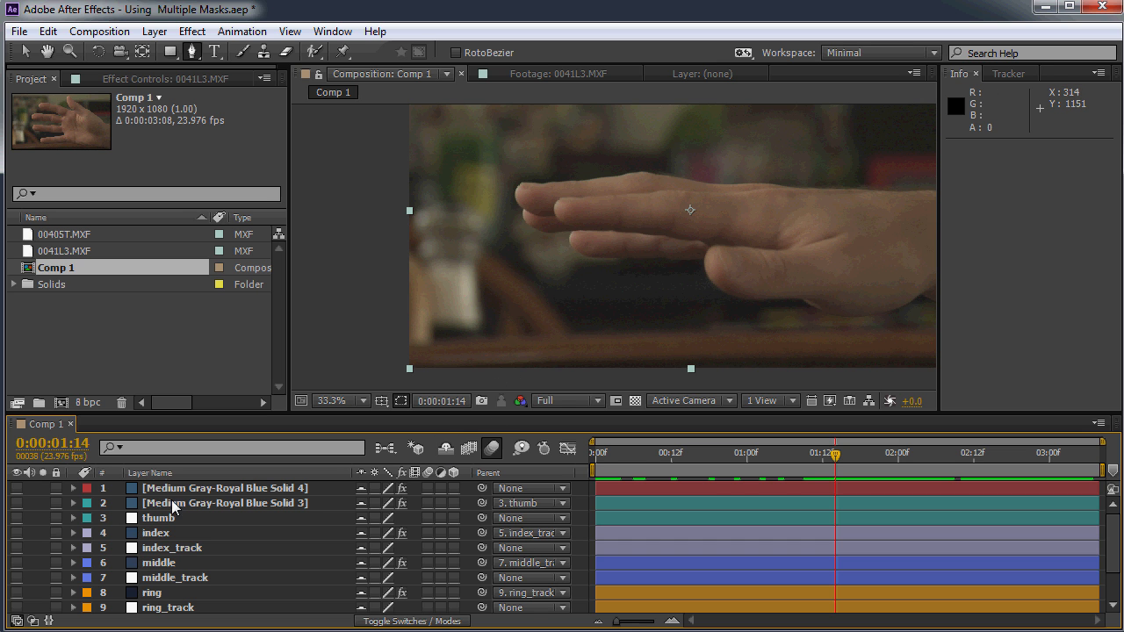
left_click_drag(17, 491, 21, 584)
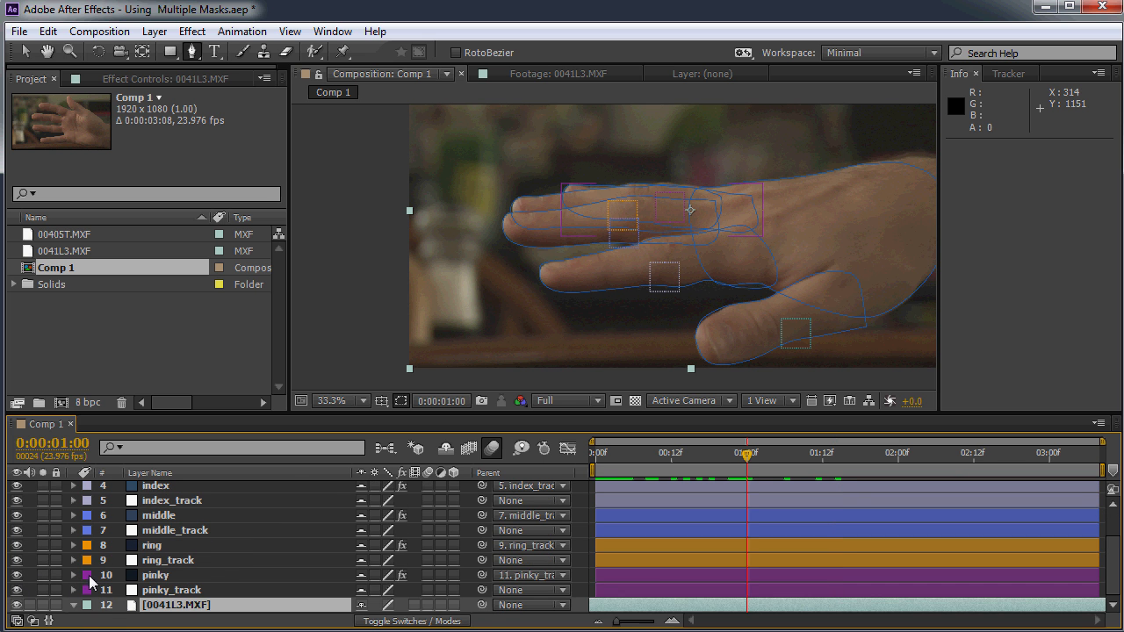
left_click(169, 590)
left_click(168, 561, "ctrl")
left_click(171, 530, "ctrl")
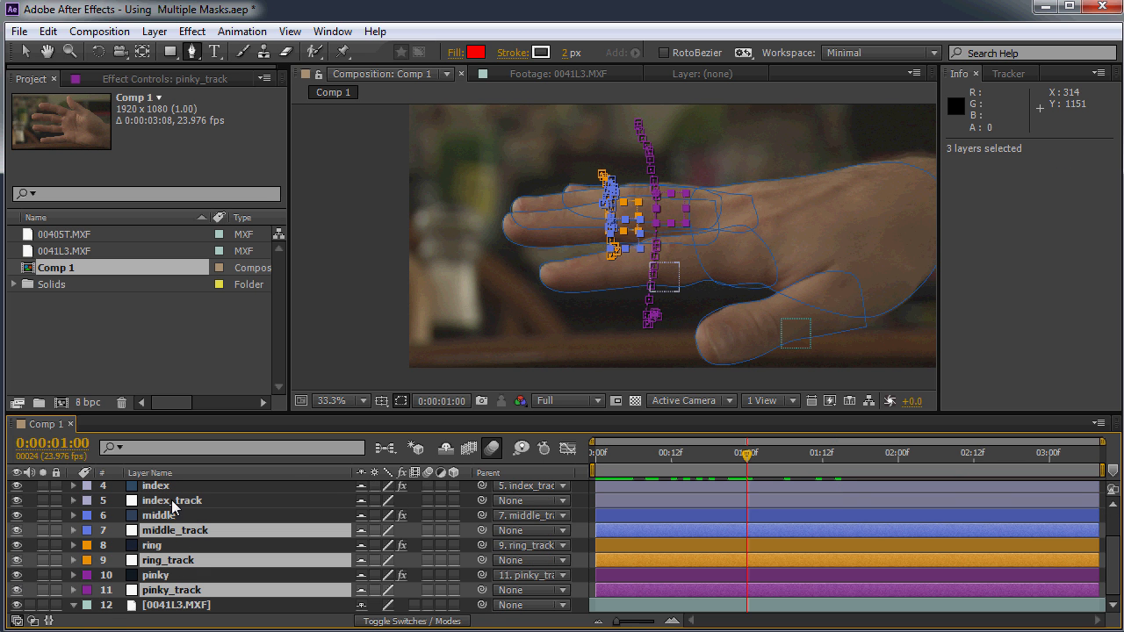
left_click(171, 500, "ctrl")
left_click(16, 502)
left_click_drag(742, 461, 593, 455)
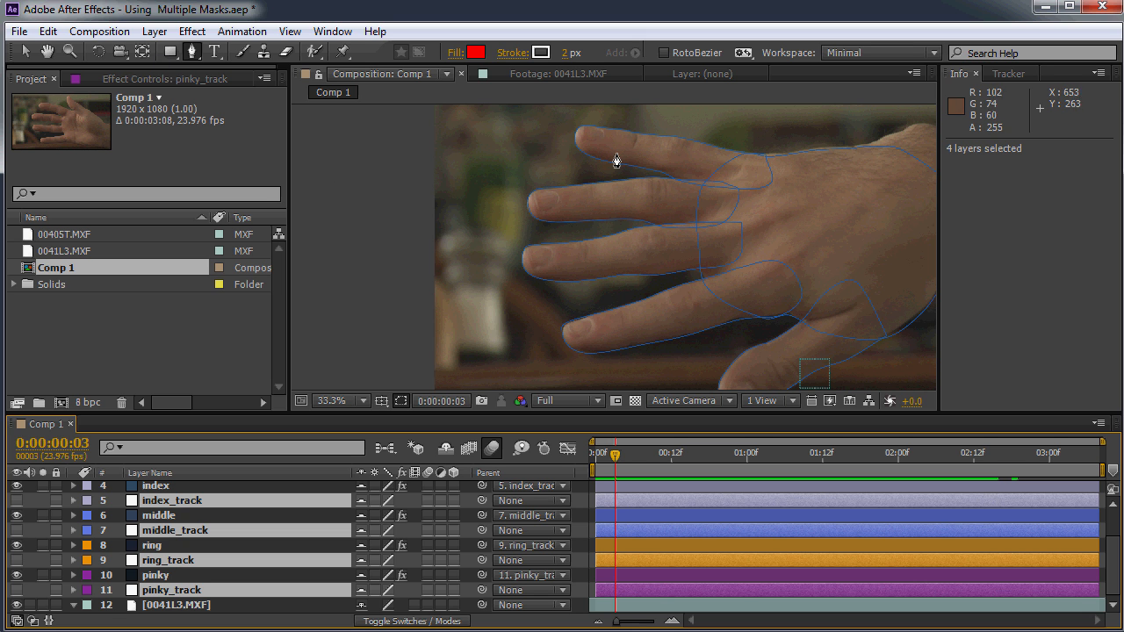
Create a 1920 x 1080 composition at 23.976 fps lasting 0:00:03:08, and add a blue solid layer to it
left_click(101, 50)
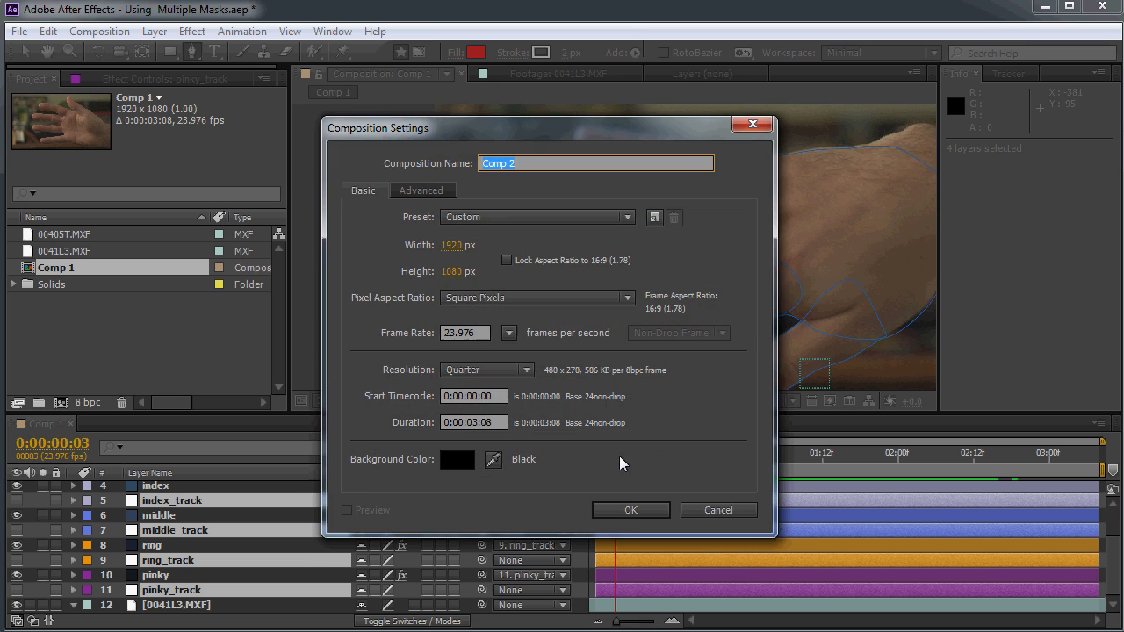
left_click(629, 512)
left_click(155, 31)
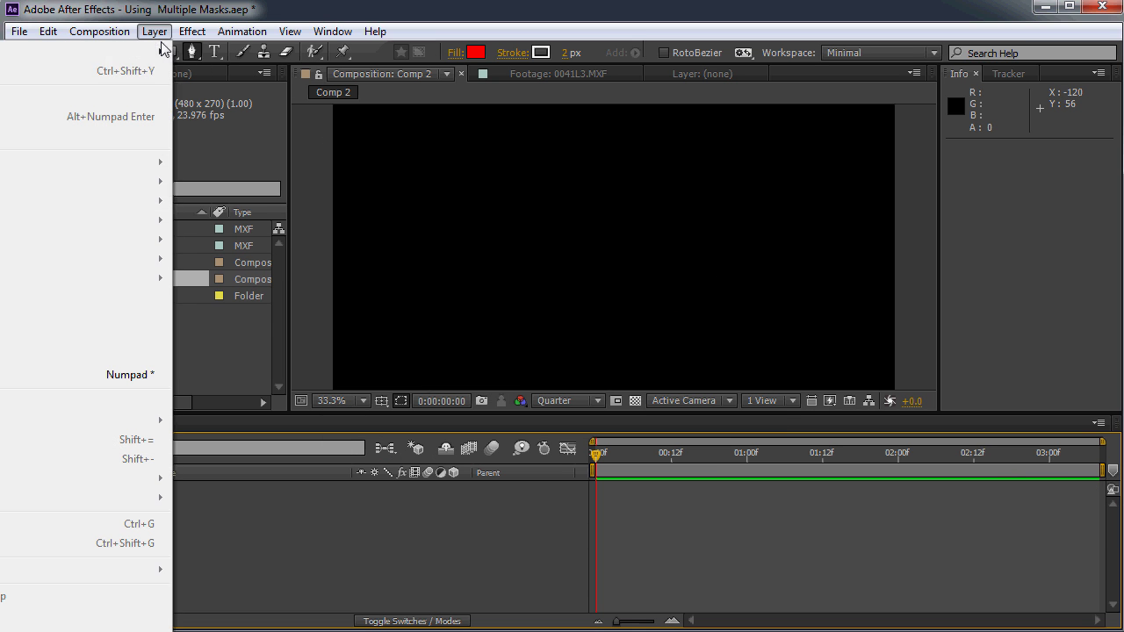
mouse_move(132, 50)
left_click(259, 70)
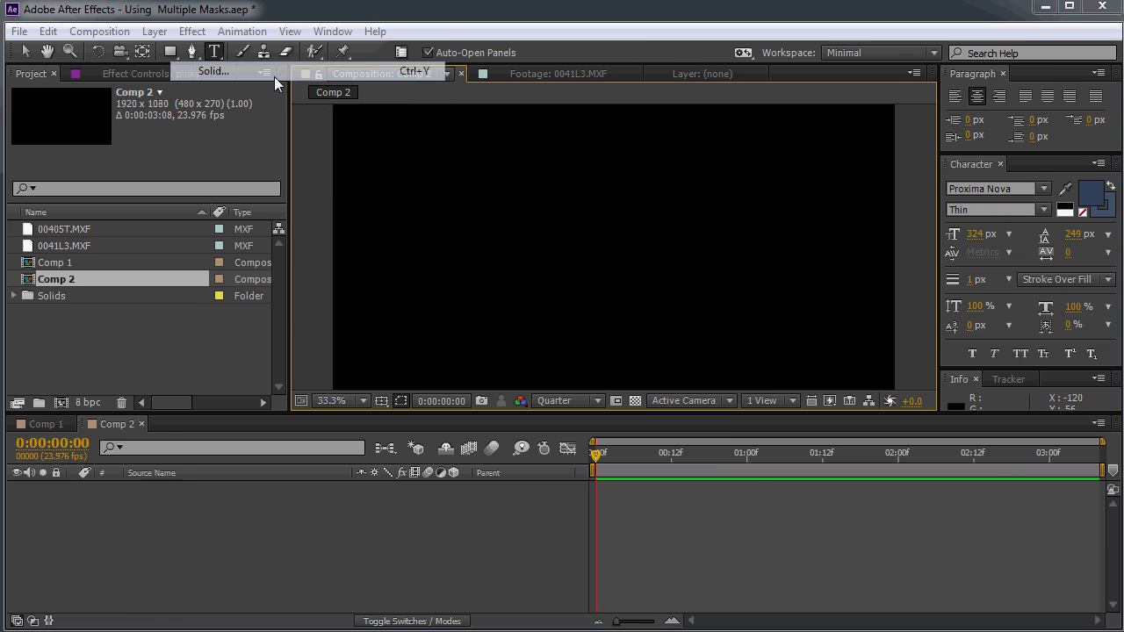
left_click(595, 492)
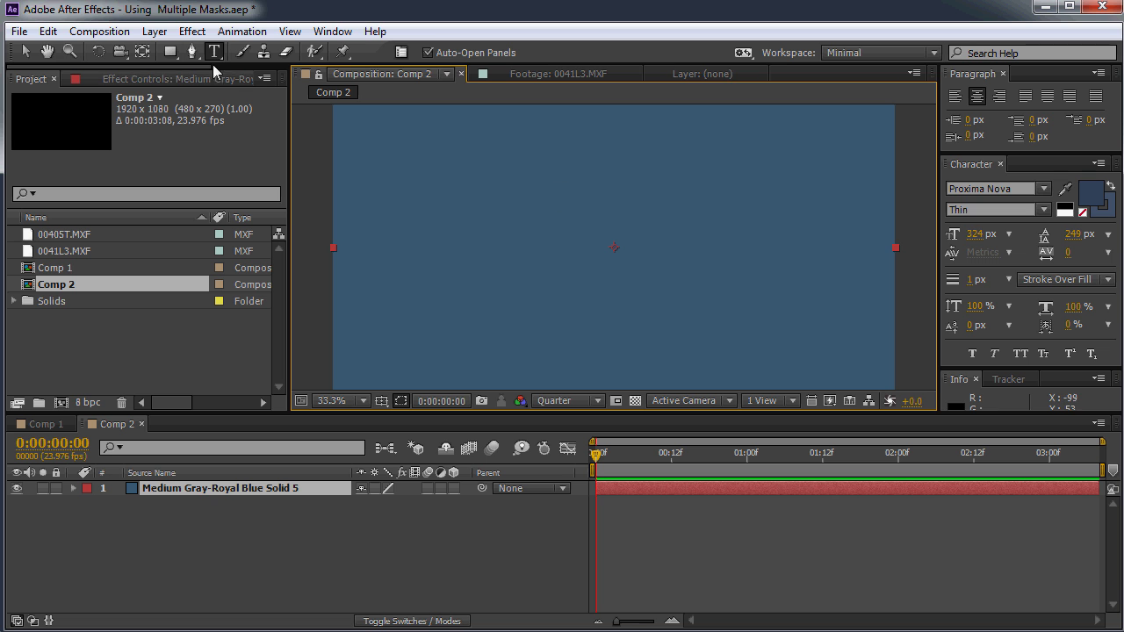
Draw a closed four-point Pen mask in the middle of the solid and keyframe its Mask Path at 0:00:00:00
left_click(192, 52)
left_click(506, 165)
left_click(506, 316)
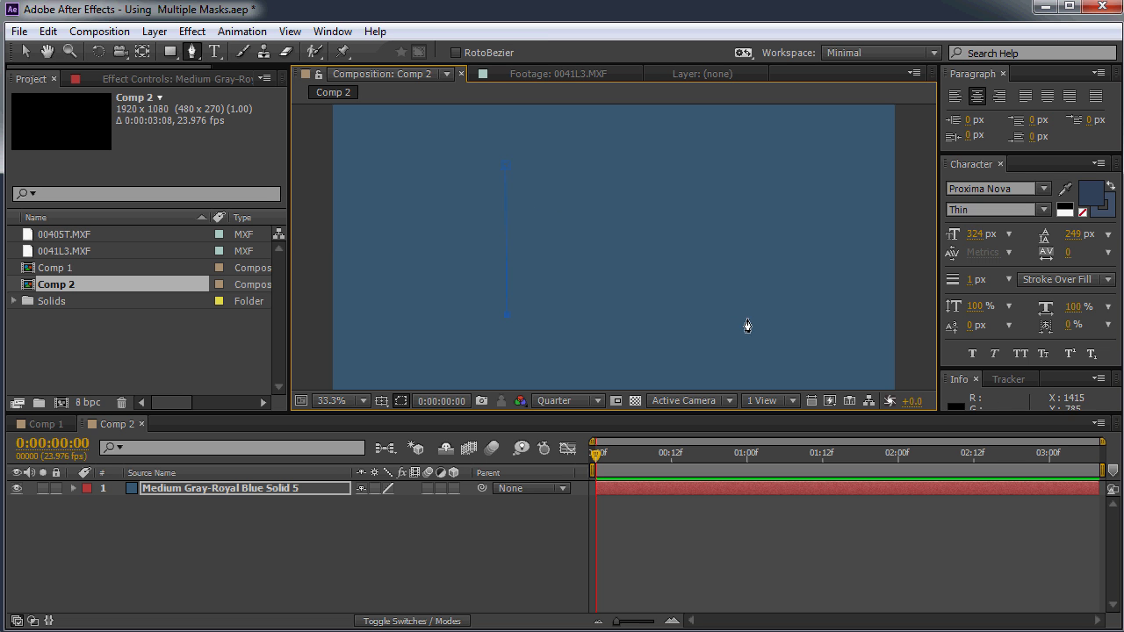
left_click(506, 166)
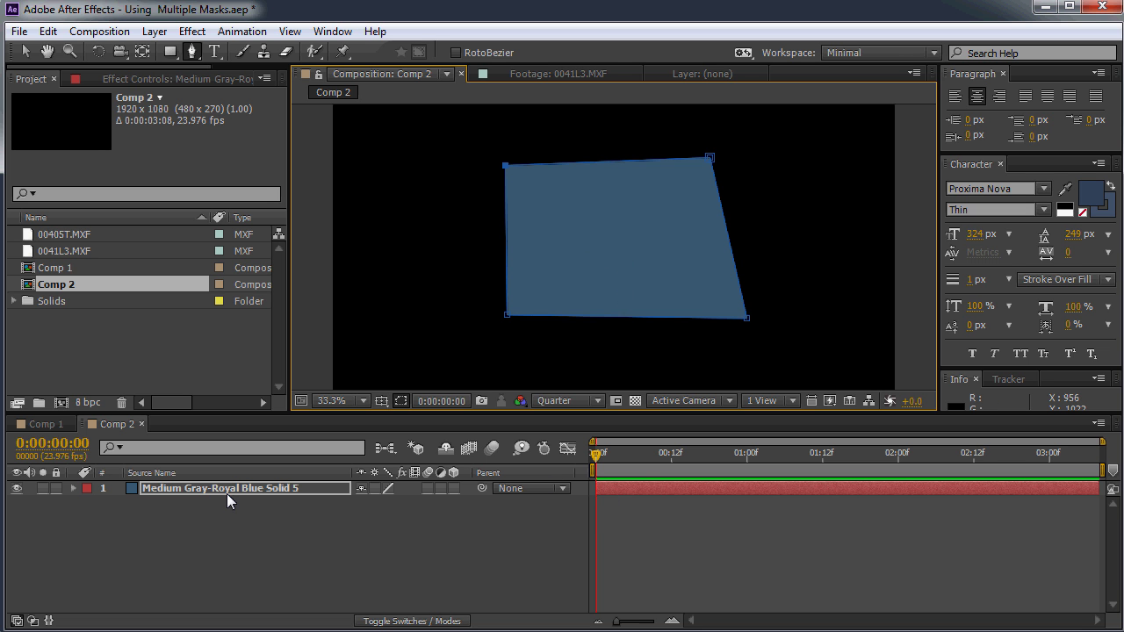
key("m")
left_click(133, 518)
At 0:00:01:05, add a vertex to each side of the mask and pull all four inward to form a four-pointed star
left_click_drag(642, 465, 751, 457)
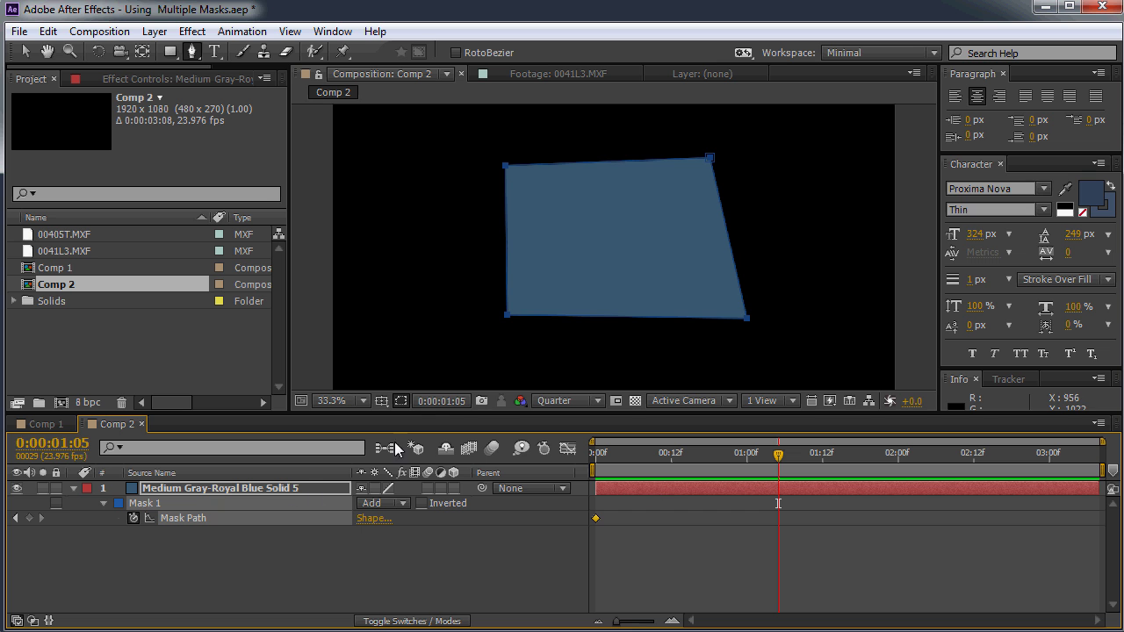
left_click(612, 162)
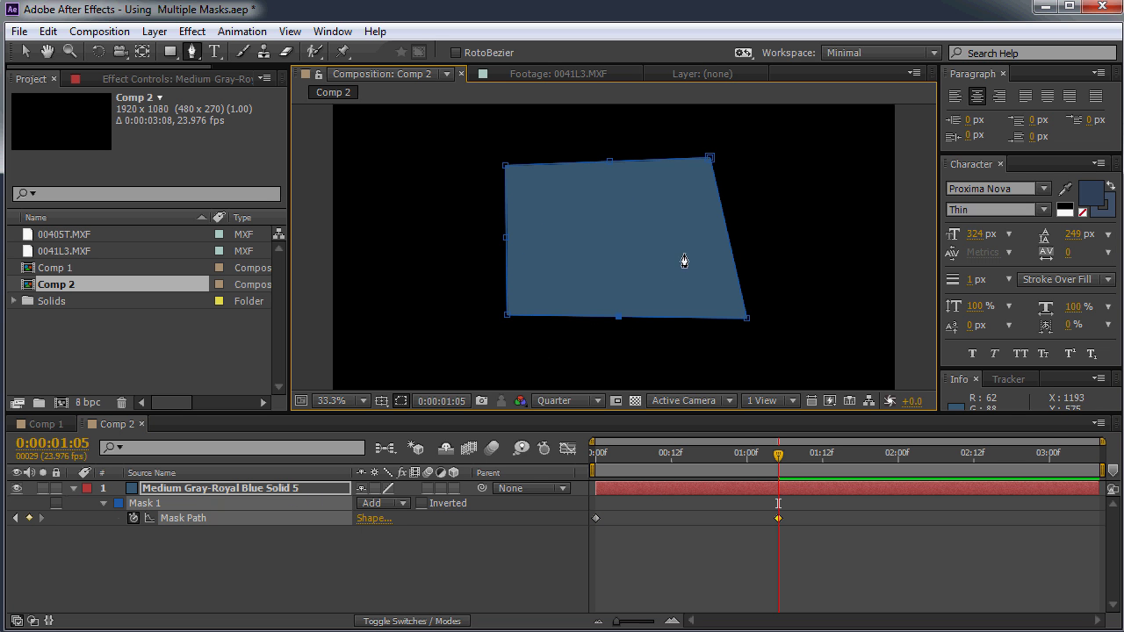
left_click(726, 229)
left_click_drag(726, 229, 651, 237)
left_click_drag(612, 163, 613, 187)
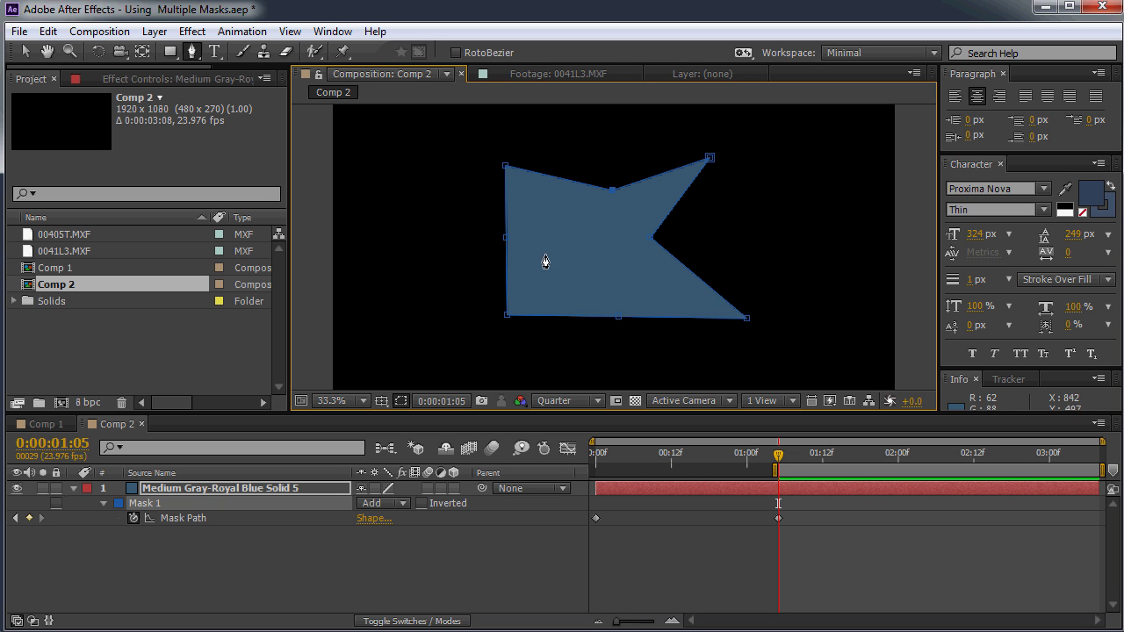
left_click_drag(508, 239, 575, 239)
left_click_drag(618, 317, 613, 260)
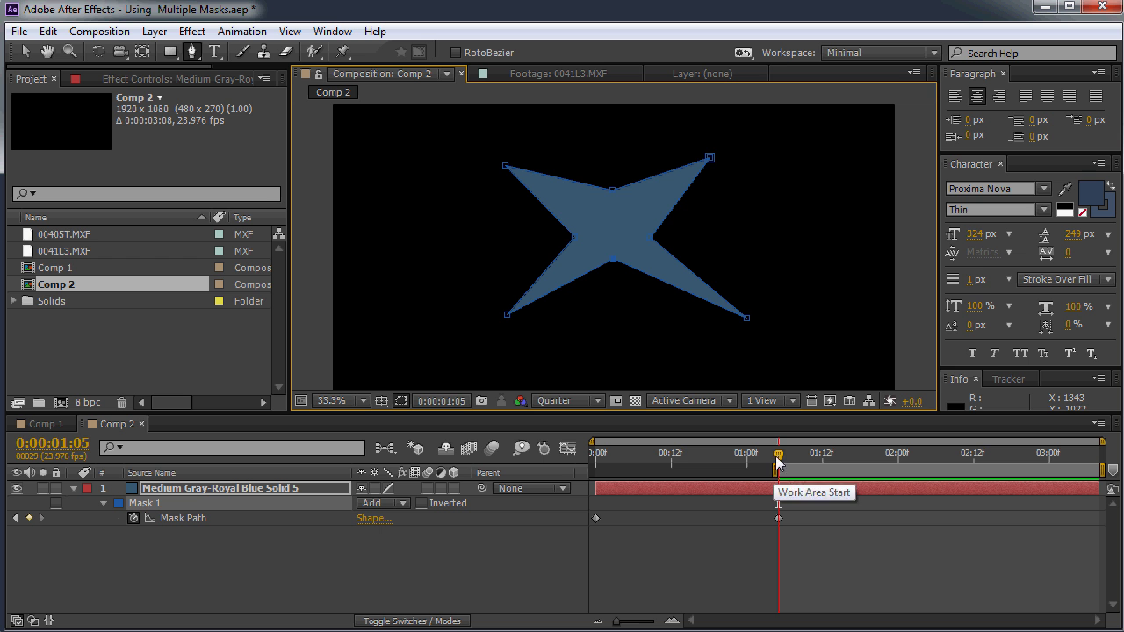
Scrub through the star animation, delete the star's right inner vertex at 0:00:01:20, and extend the work area back to the first frame
left_click_drag(774, 456, 596, 479)
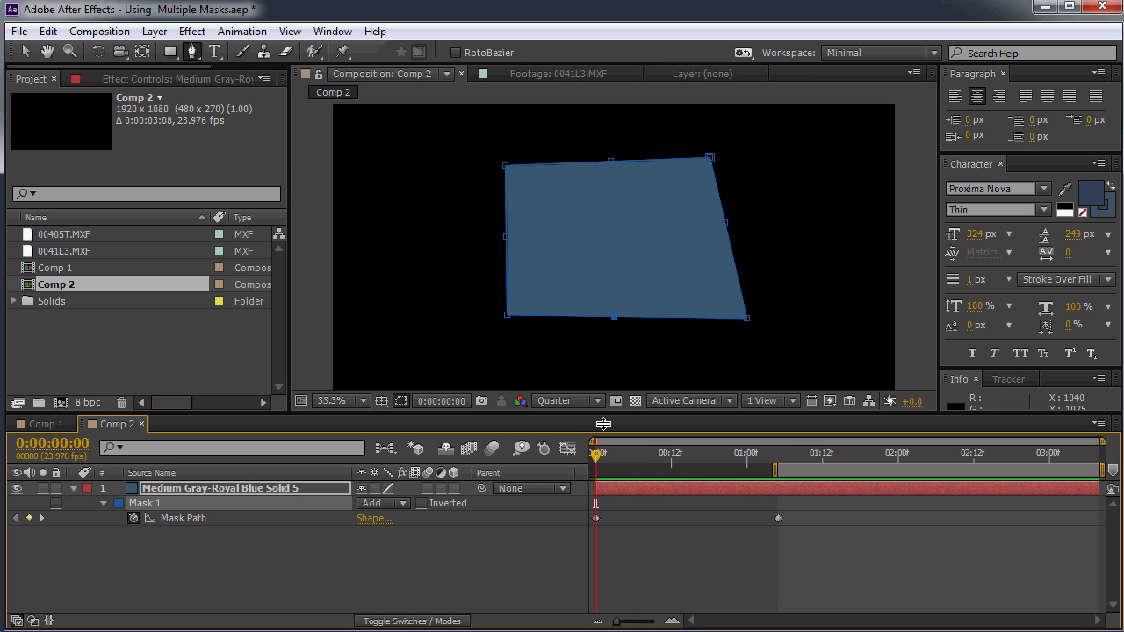
left_click_drag(615, 449, 877, 463)
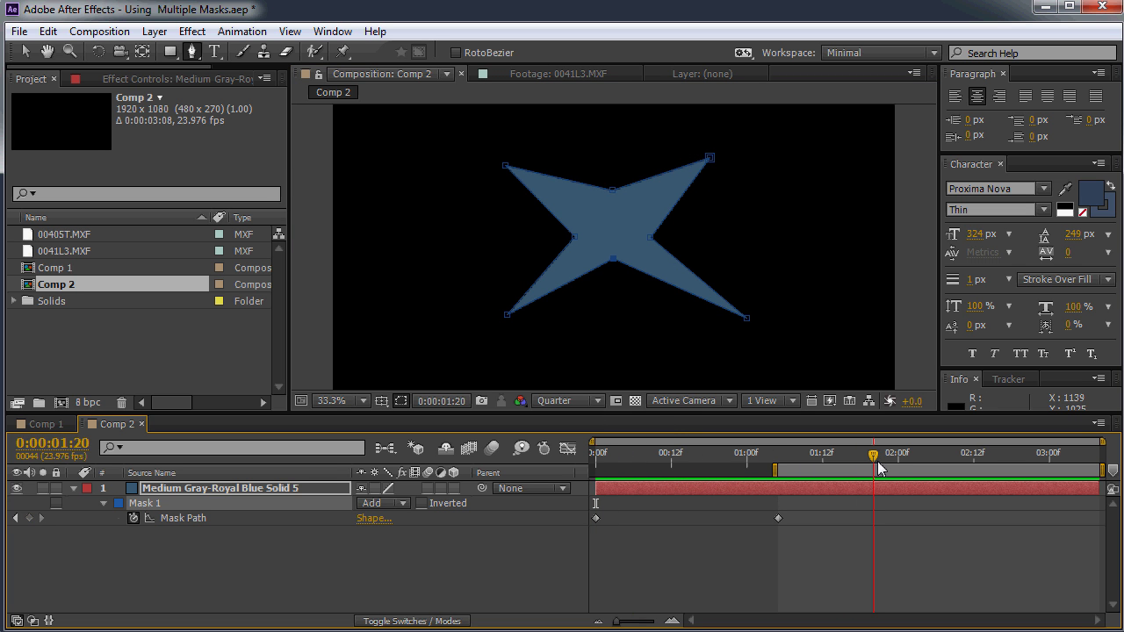
left_click(650, 238, "ctrl")
left_click_drag(875, 460, 836, 490)
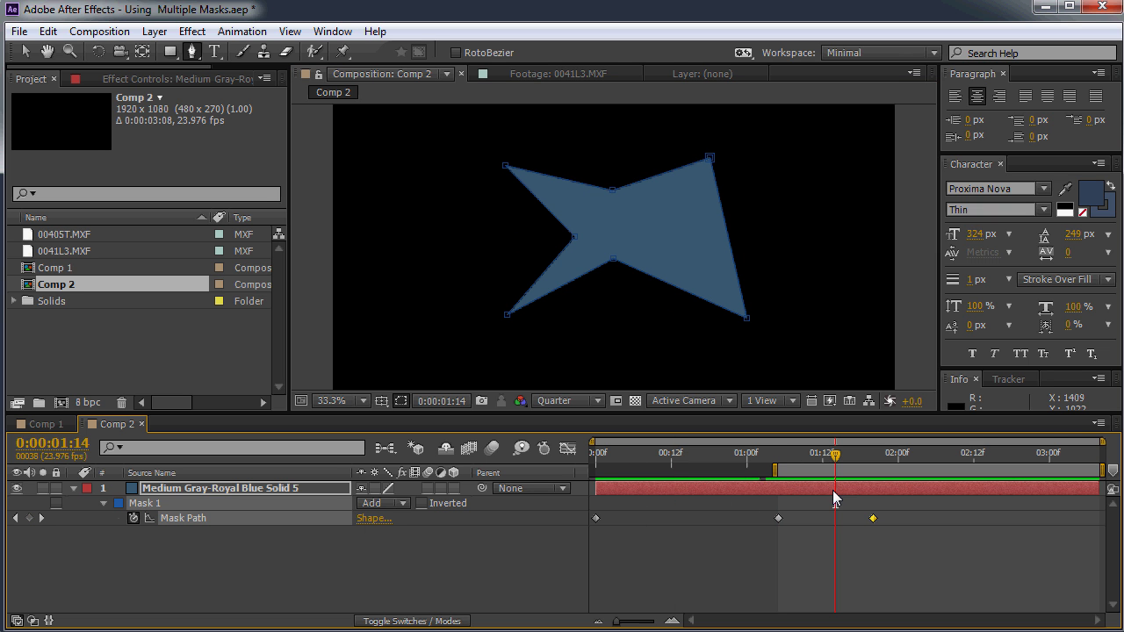
left_click_drag(771, 472, 594, 472)
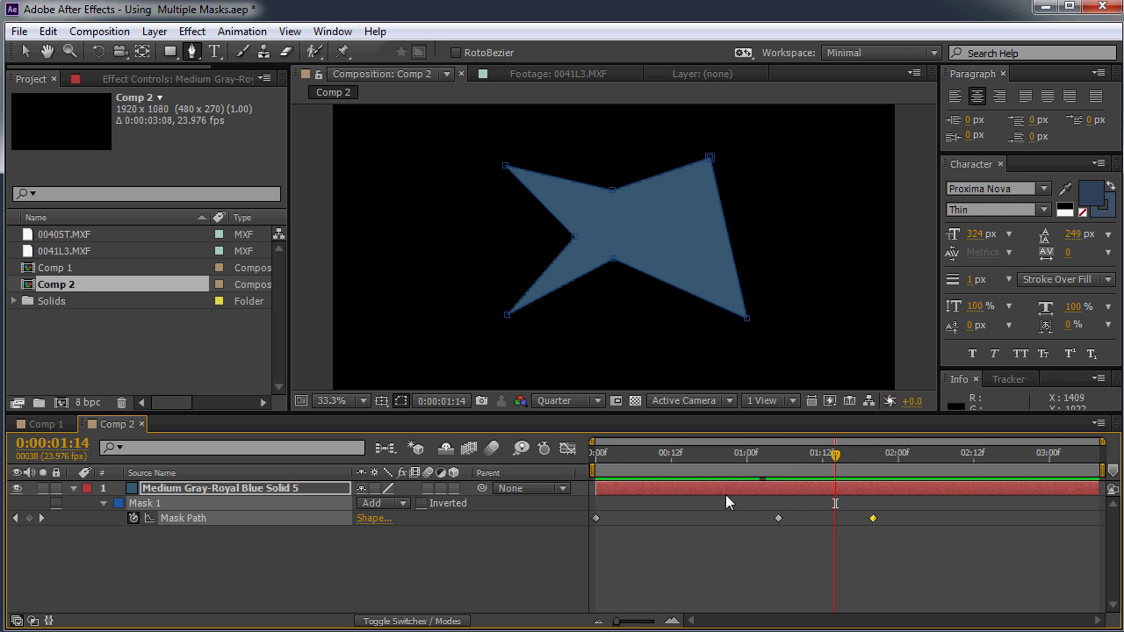
Turn off Preserve Constant Vertex and Feather Point Count when Editing Masks in the General preferences
left_click(46, 34)
mouse_move(75, 460)
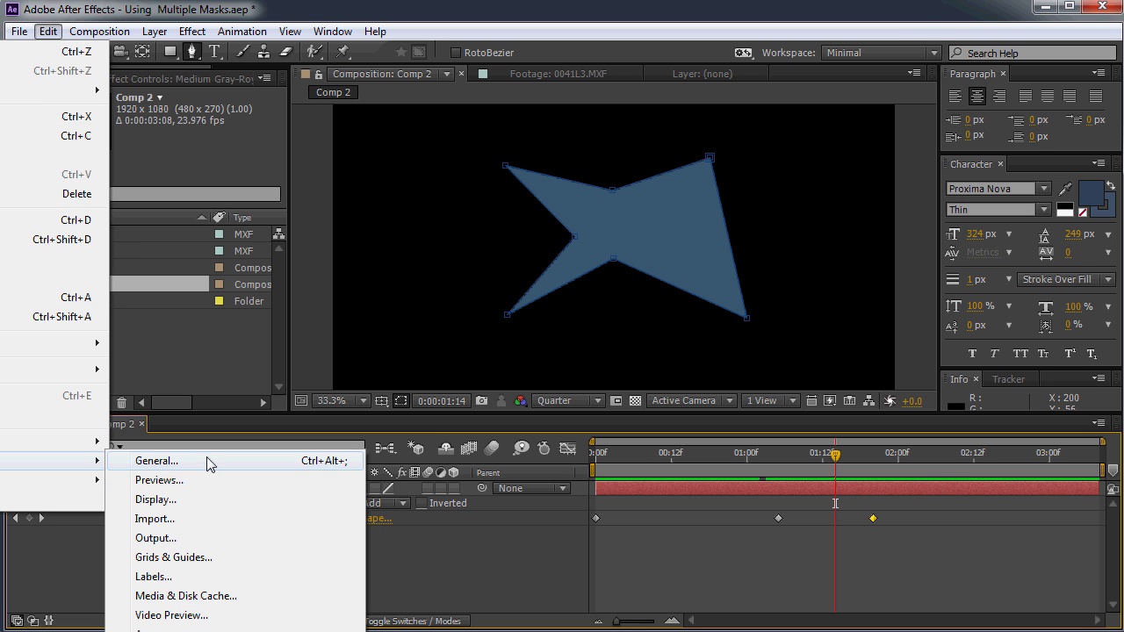
left_click(156, 461)
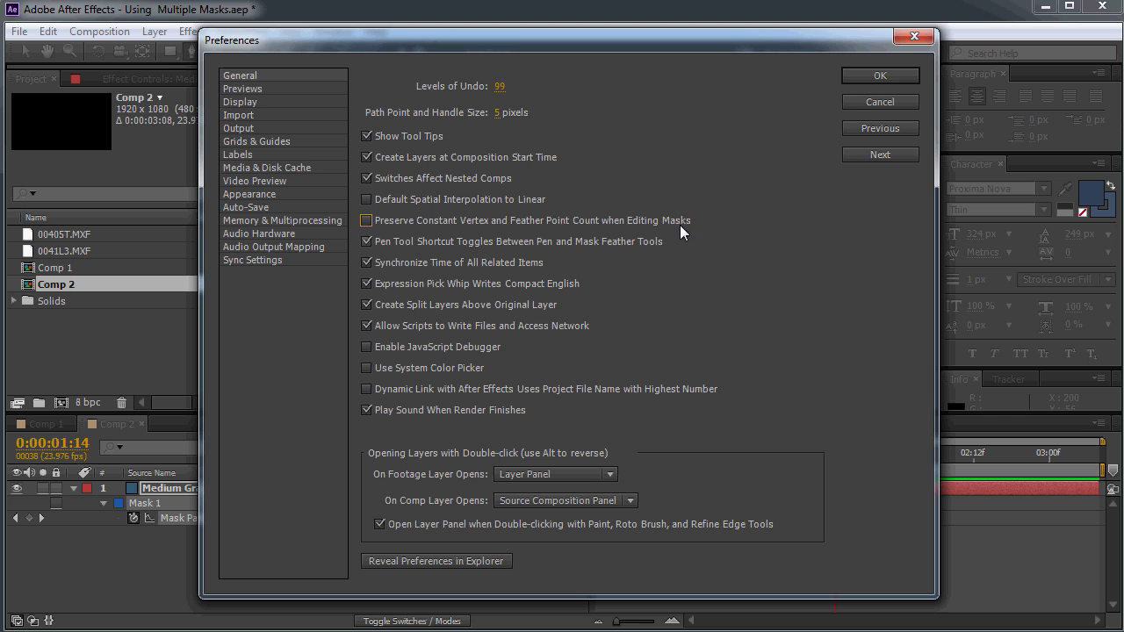
left_click(880, 75)
Delete all of Mask 1's Mask Path keyframes and remove the added side vertices at 0:00:00:00, leaving the four-point shape
left_click_drag(913, 548, 548, 504)
left_click_drag(727, 449, 544, 461)
key("Delete")
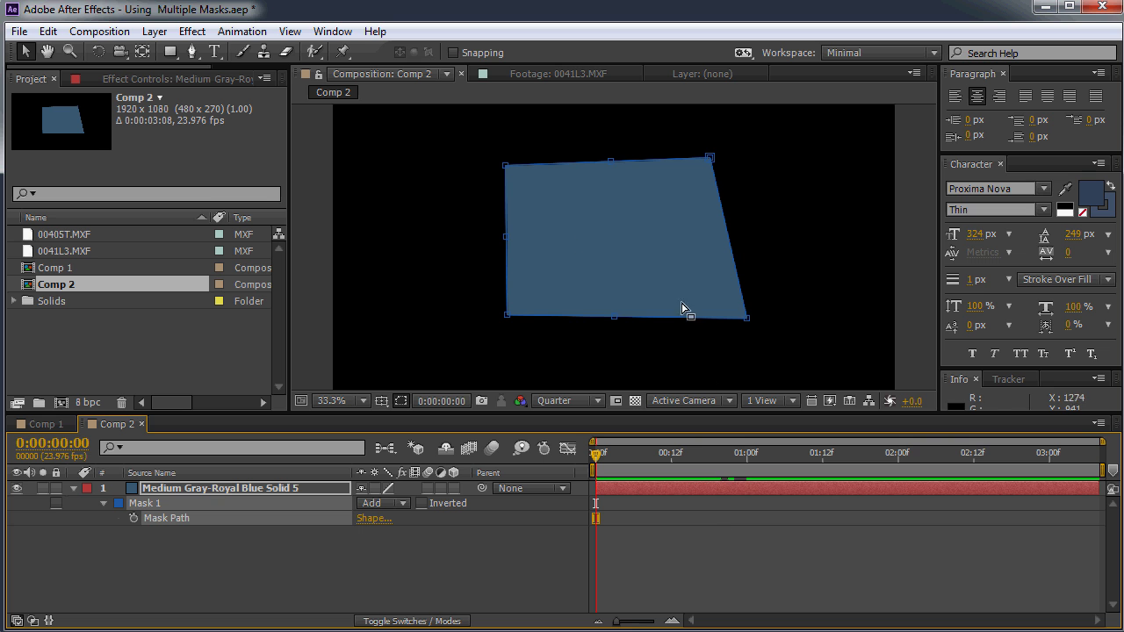
left_click(192, 51)
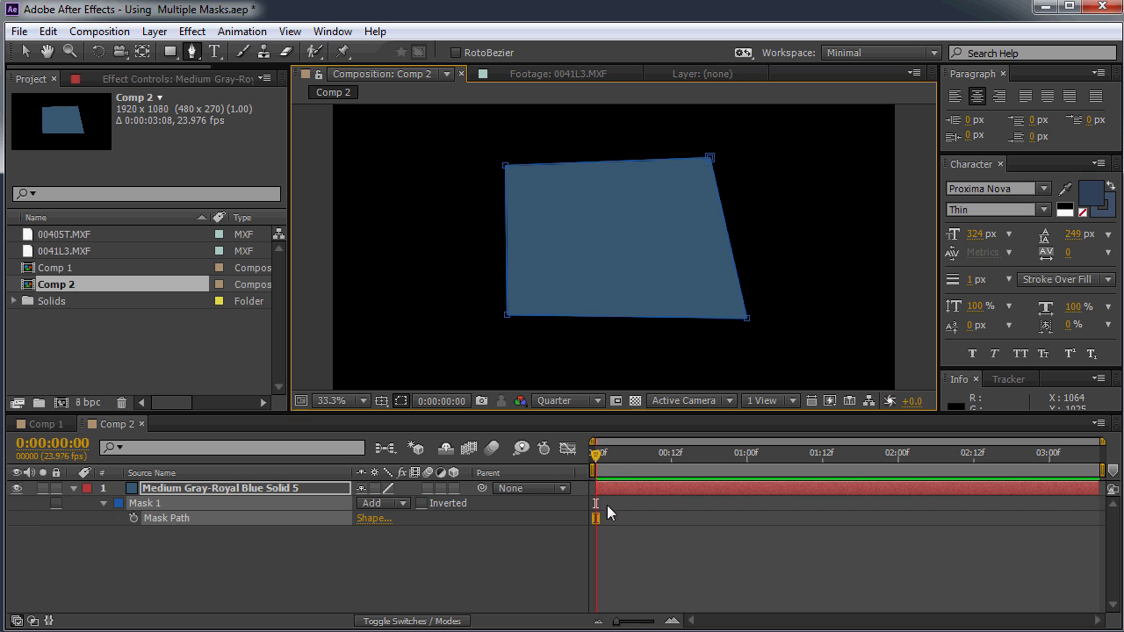
Enable Mask Path keyframing at 0:00:00:00 and add a vertex to each side of the mask at 0:00:01:04
left_click(134, 519)
left_click_drag(625, 452, 772, 457)
left_click(730, 240)
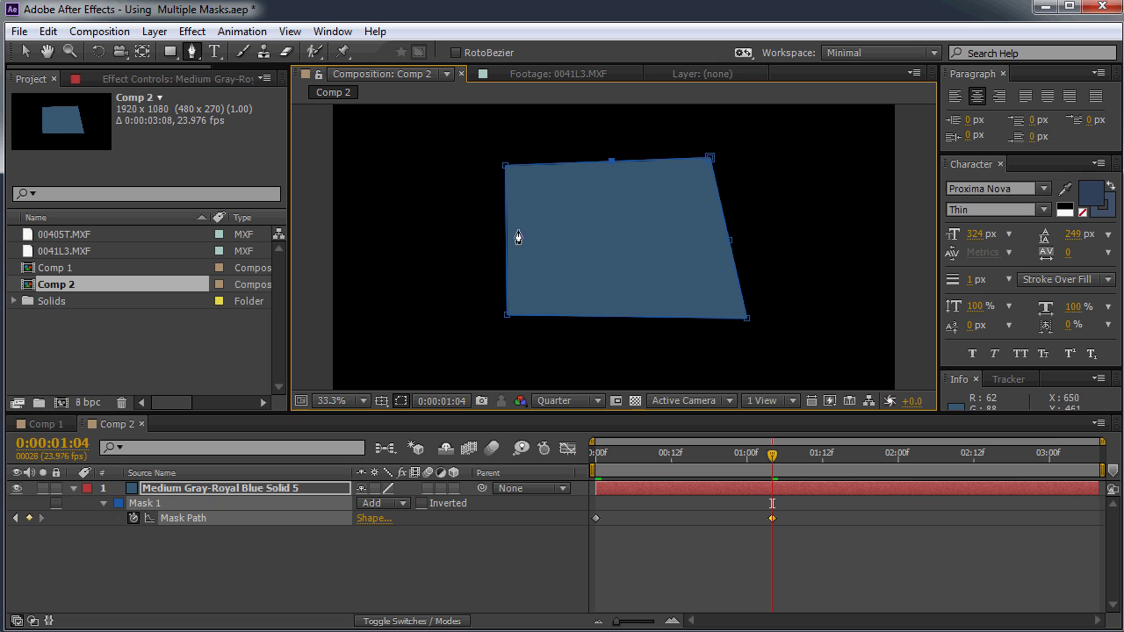
Pull the four side vertices of Mask 1 inward at 0:00:01:04 to form a four-pointed star
left_click(24, 51)
left_click_drag(507, 233, 559, 237)
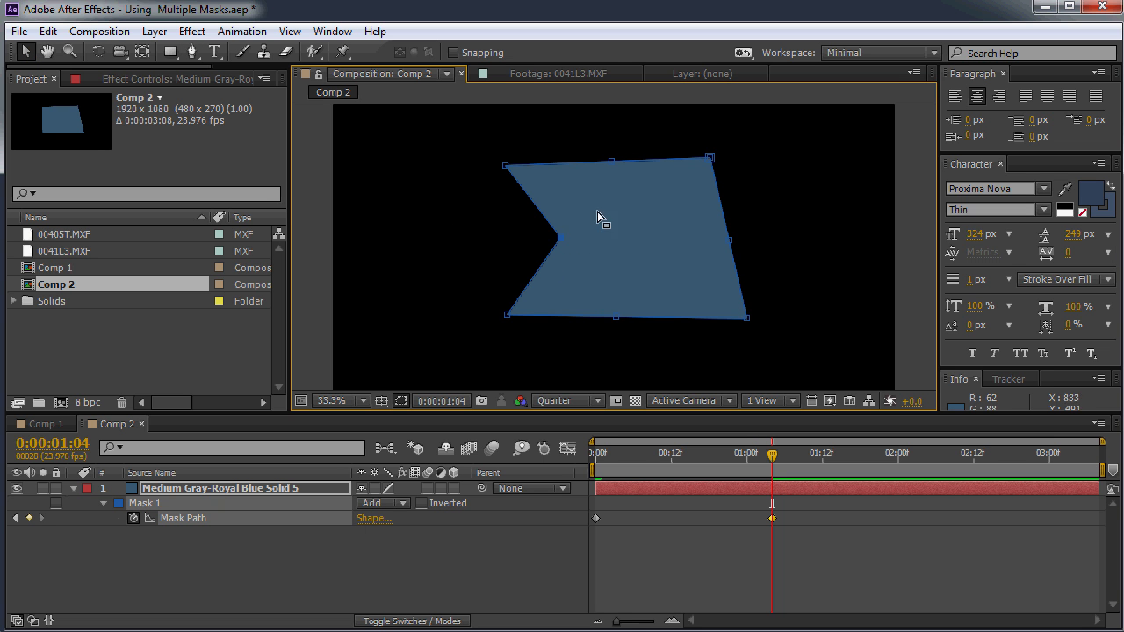
left_click_drag(611, 160, 611, 201)
left_click_drag(730, 239, 683, 227)
left_click_drag(616, 317, 611, 258)
Scrub through the star animation and delete the star's right inner vertex at 0:00:01:21
left_click_drag(773, 456, 582, 474)
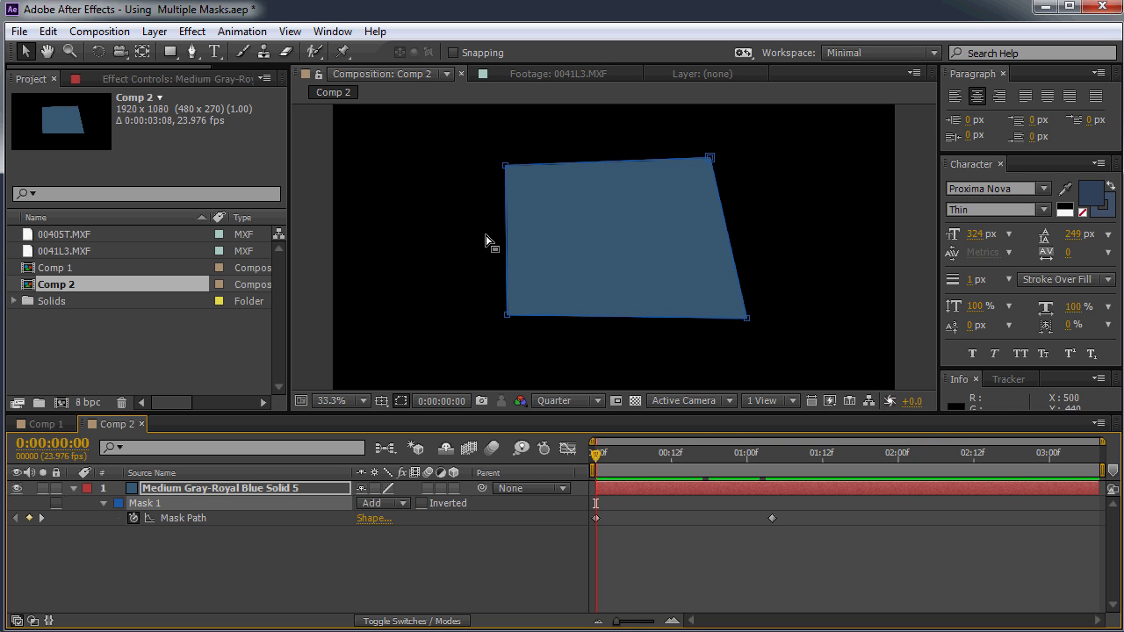
mouse_move(596, 453)
left_mouse_down()
mouse_move(790, 456)
mouse_move(628, 460)
mouse_move(707, 458)
mouse_move(725, 472)
mouse_move(600, 463)
mouse_move(634, 474)
mouse_move(665, 470)
mouse_move(591, 461)
left_mouse_up()
left_click_drag(603, 457, 879, 475)
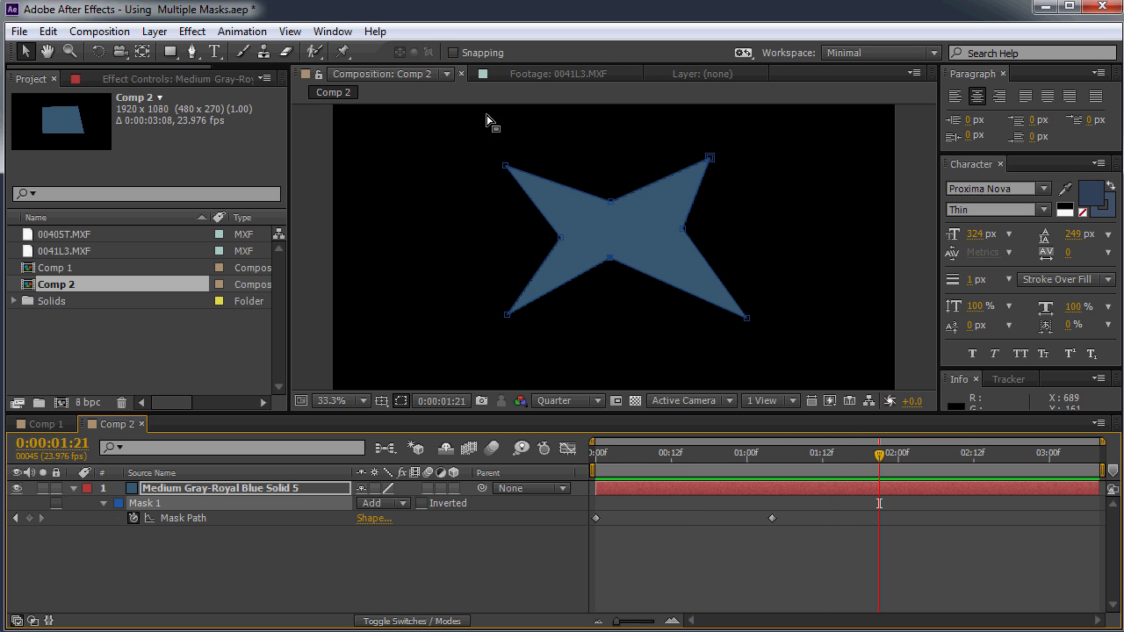
left_click(194, 53)
left_click(685, 228)
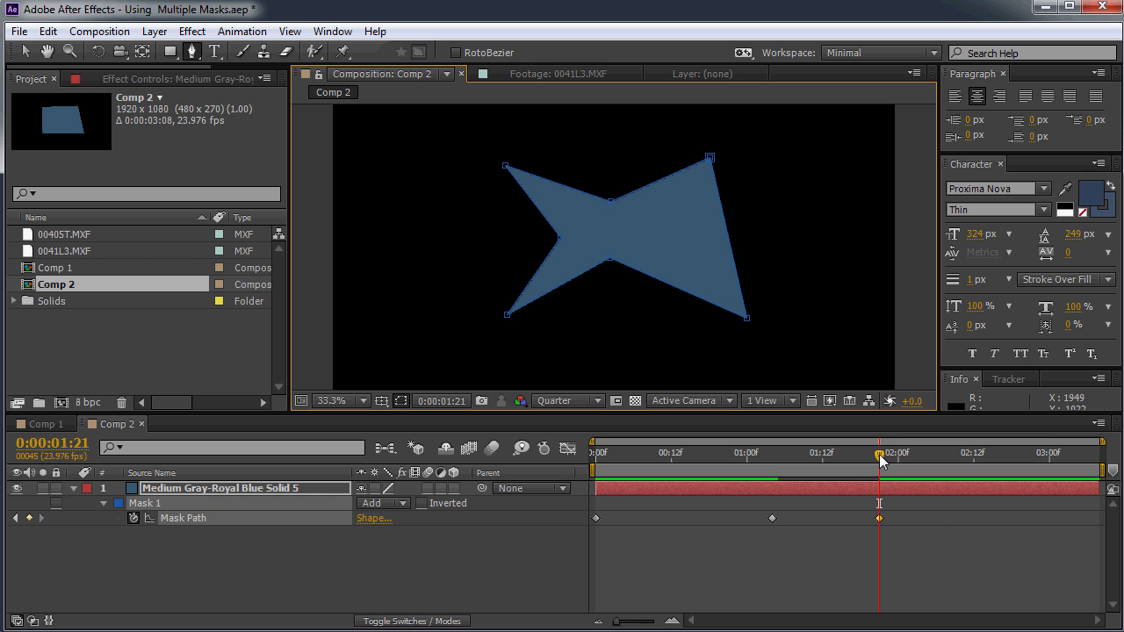
Scrub and play the Mask Path animation to examine how the shape changes before and after the 0:00:01:04 keyframe
left_click_drag(879, 454, 899, 471)
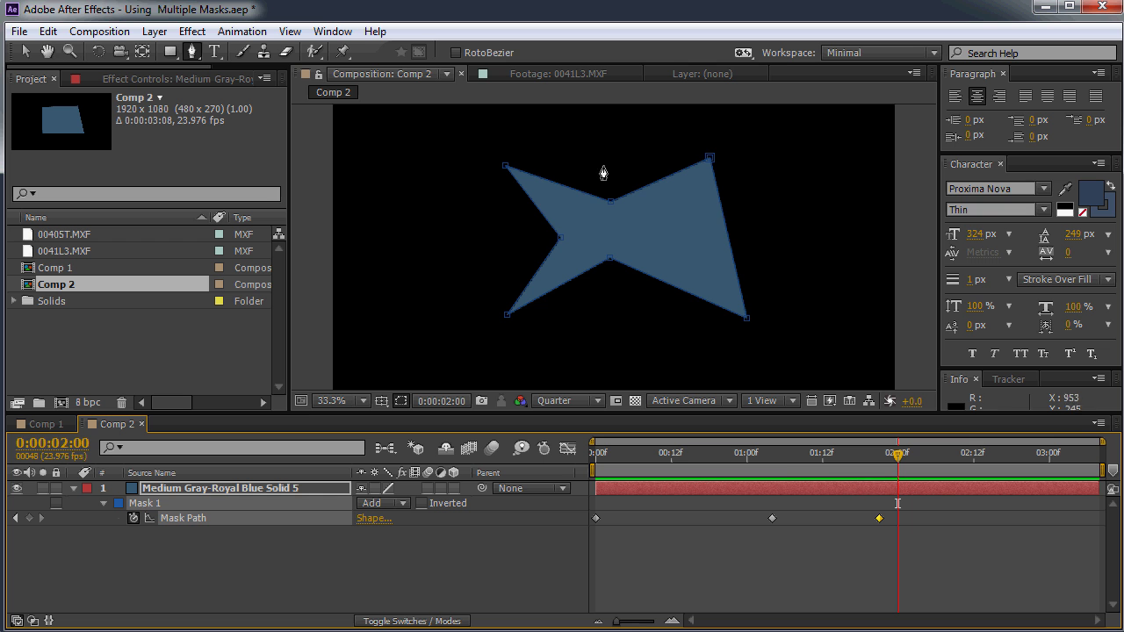
left_click_drag(797, 473, 603, 485)
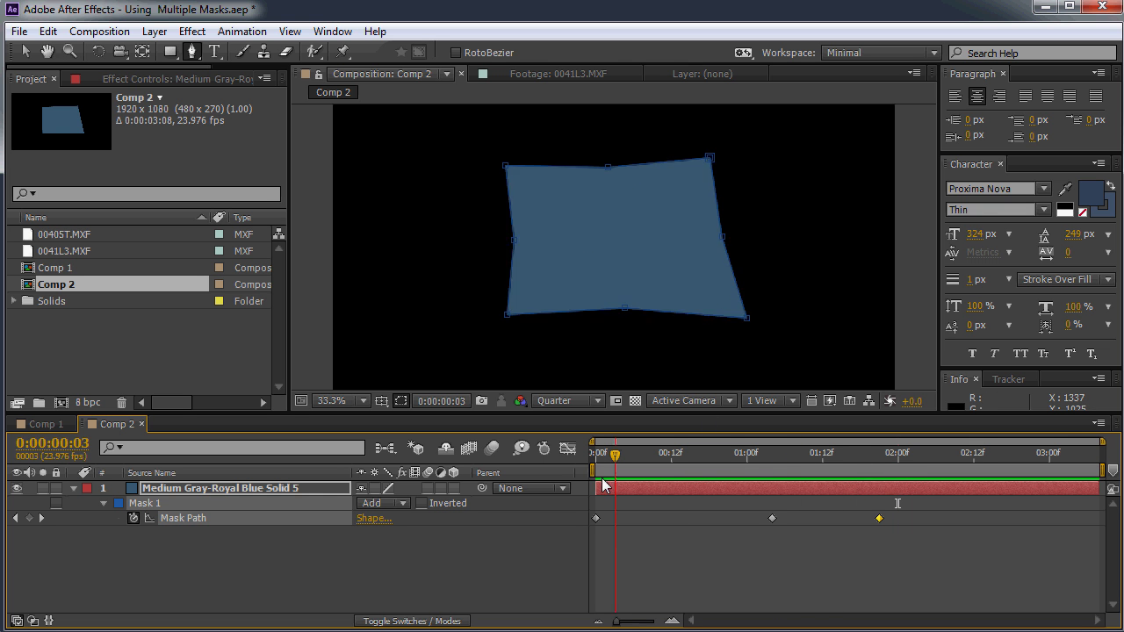
left_click_drag(842, 502, 885, 503)
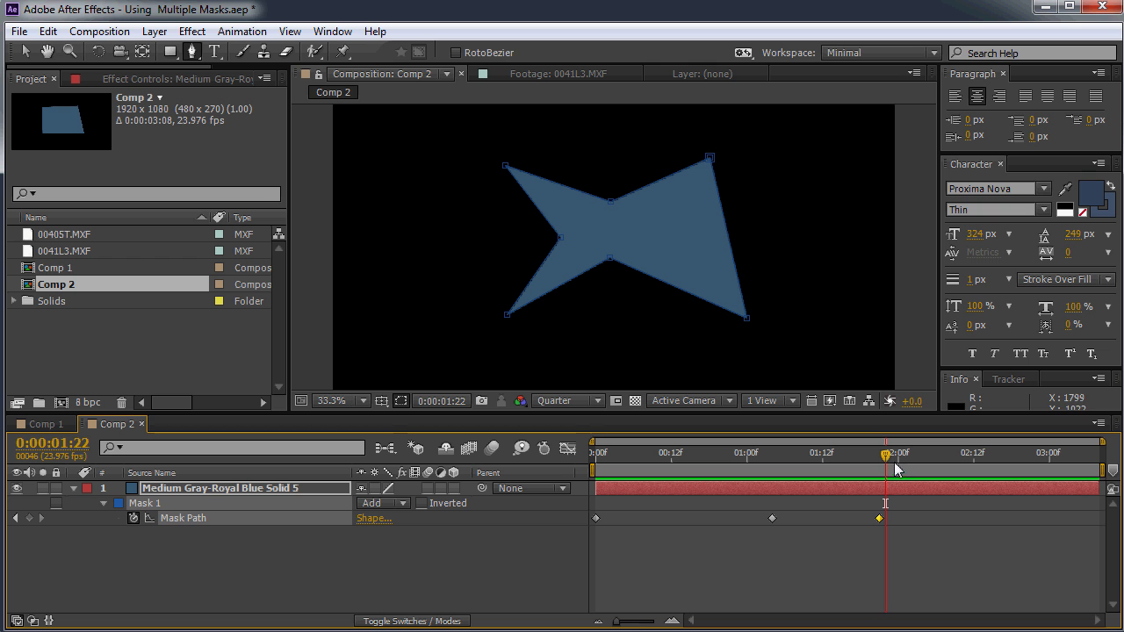
left_click_drag(885, 456, 856, 456)
left_click_drag(779, 460, 871, 471)
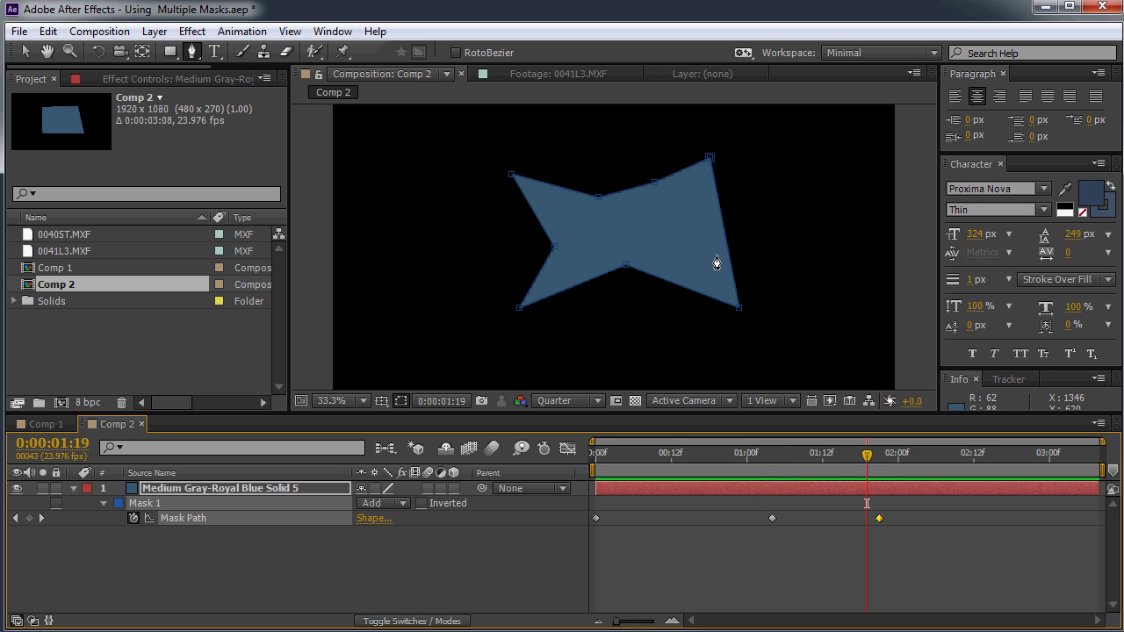
left_click_drag(845, 467, 860, 504)
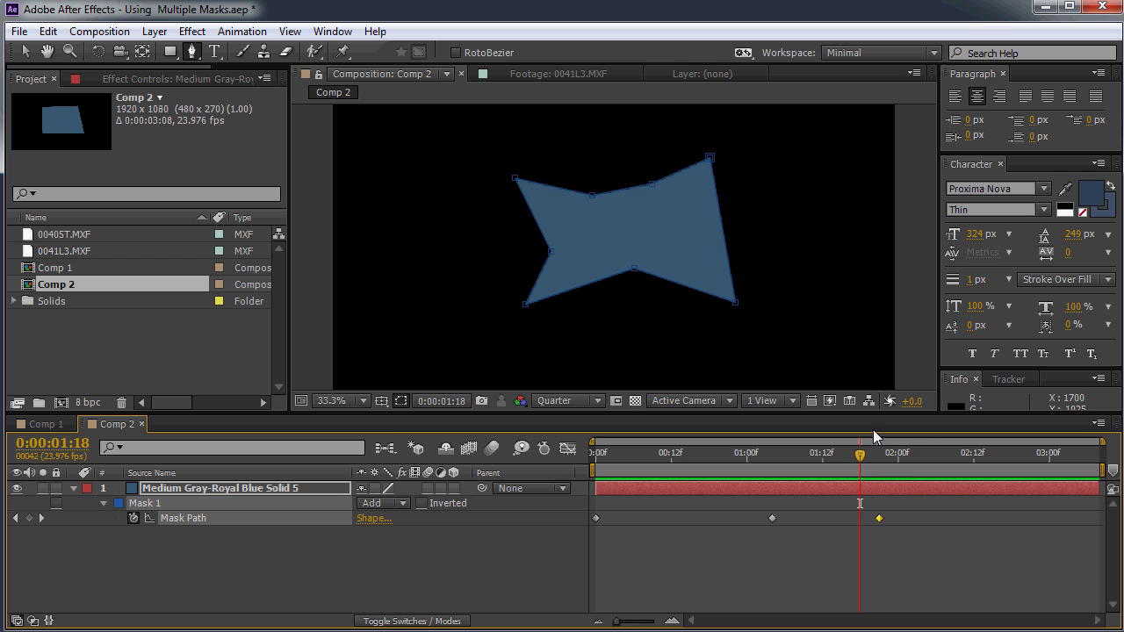
left_click_drag(860, 463, 580, 488)
key("space")
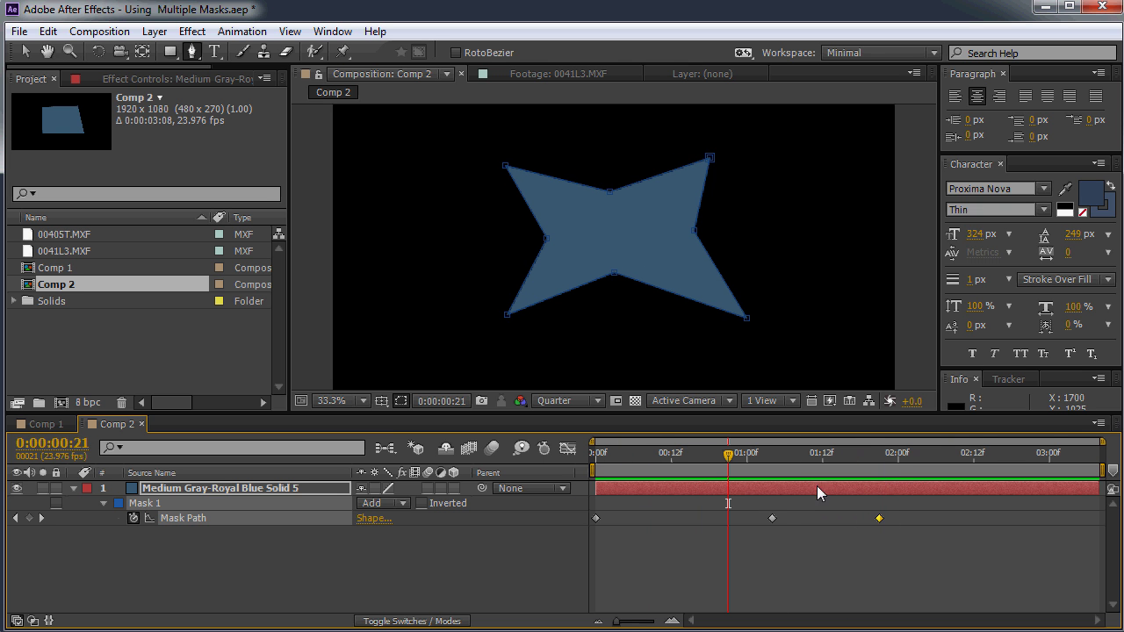
left_click_drag(725, 461, 598, 501)
left_click(774, 463)
left_click_drag(782, 461, 586, 486)
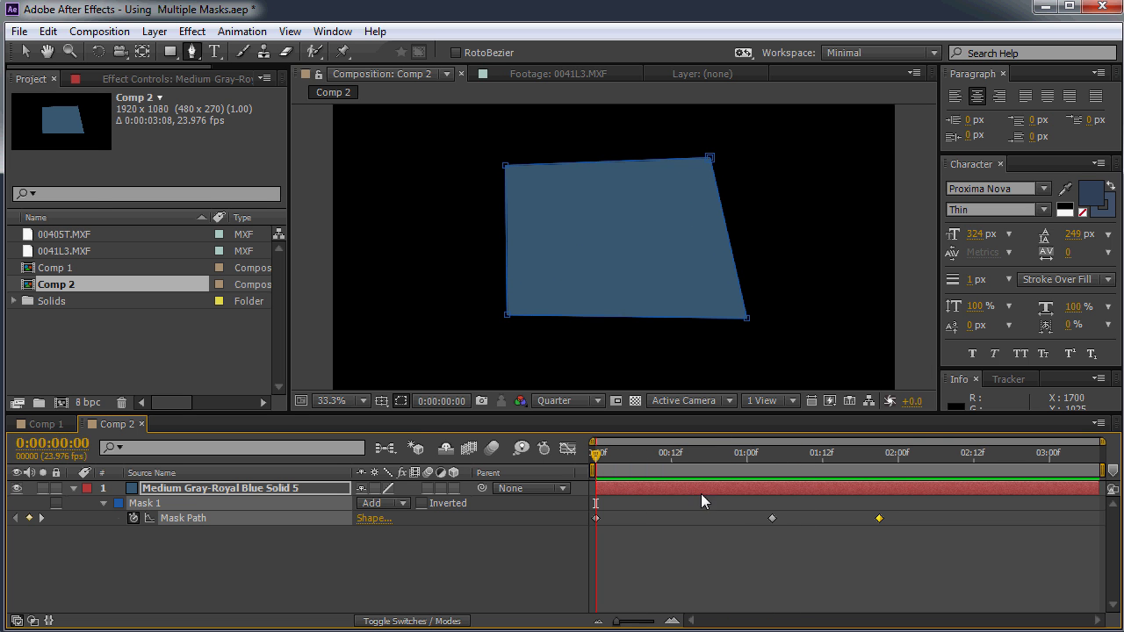
Open the General preferences
left_click(19, 32)
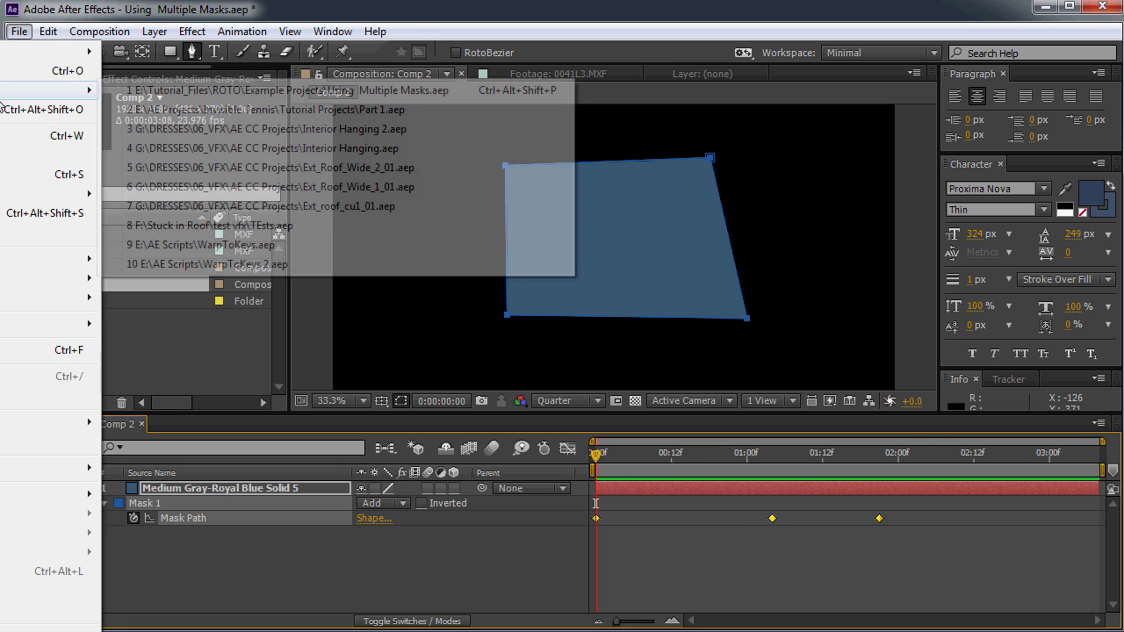
mouse_move(49, 35)
mouse_move(22, 466)
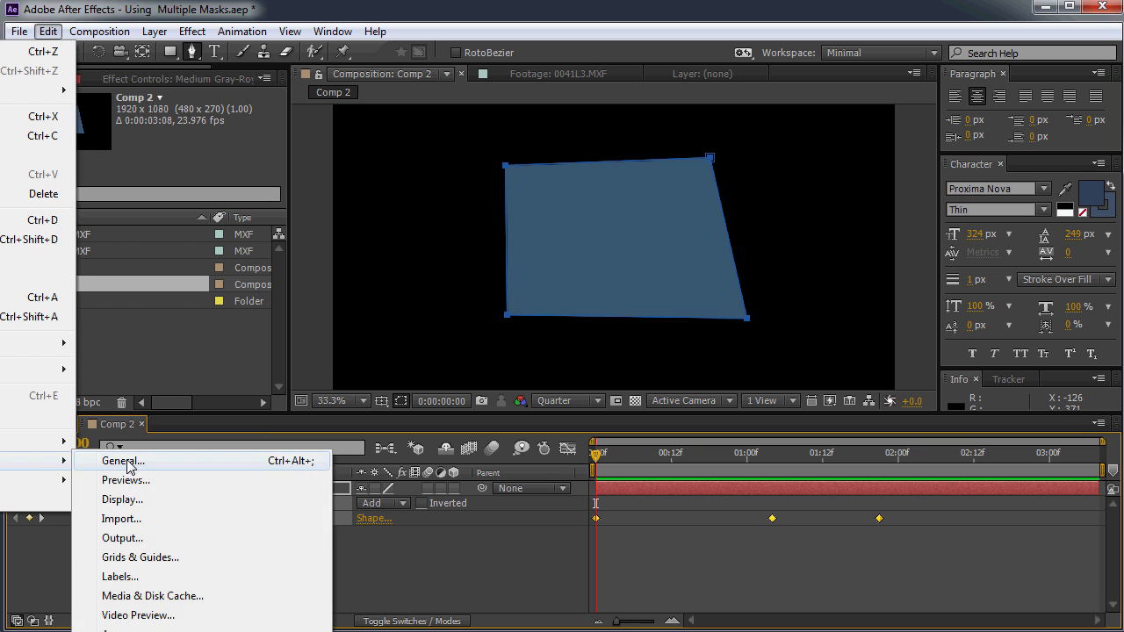
left_click(129, 461)
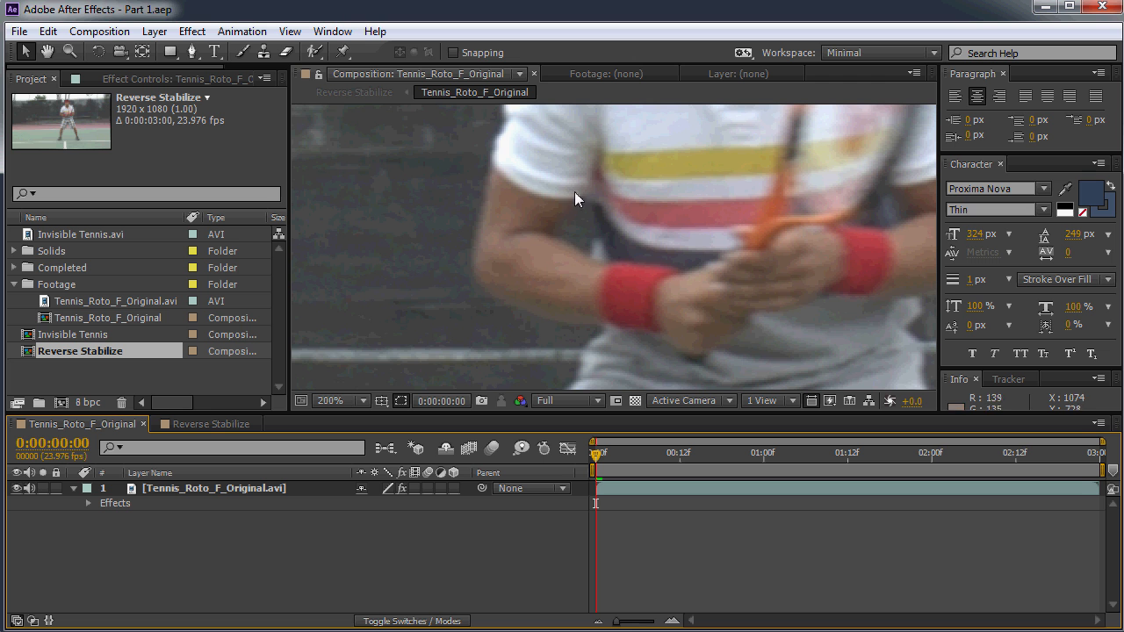
Examine the player's elbow and sleeve up close in the Tennis_Roto_F_Original composition
left_click_drag(562, 140, 551, 199)
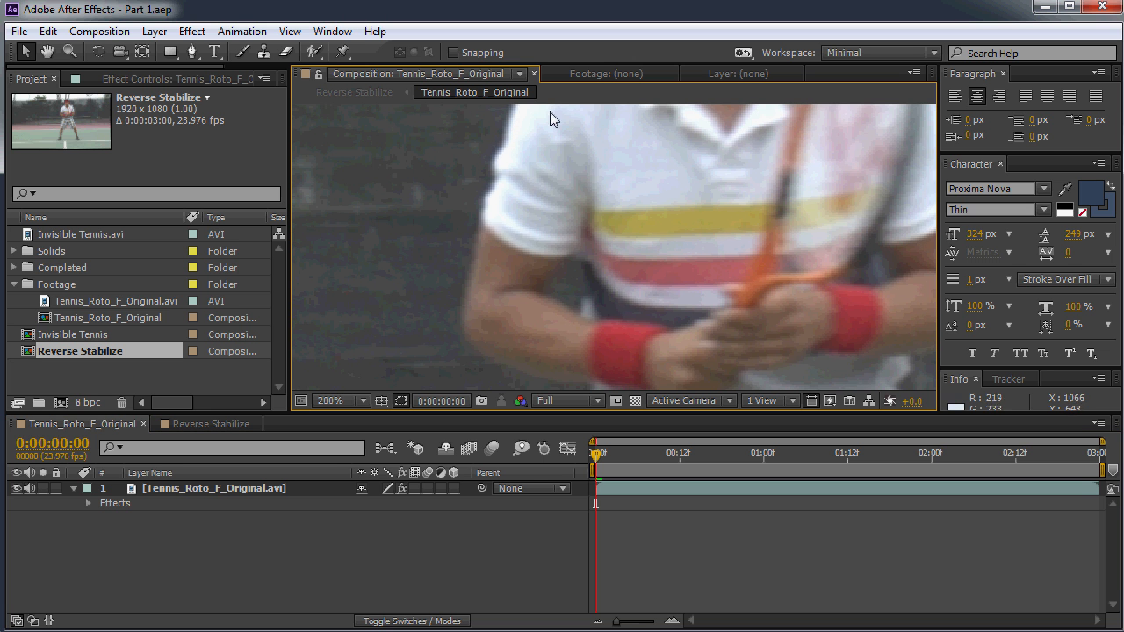
scroll(445, 282, "up", 1)
left_click_drag(445, 282, 587, 196)
left_click_drag(513, 204, 533, 209)
scroll(594, 241, "down", 1)
left_click_drag(594, 241, 552, 222)
scroll(552, 222, "up", 1)
left_click(245, 503)
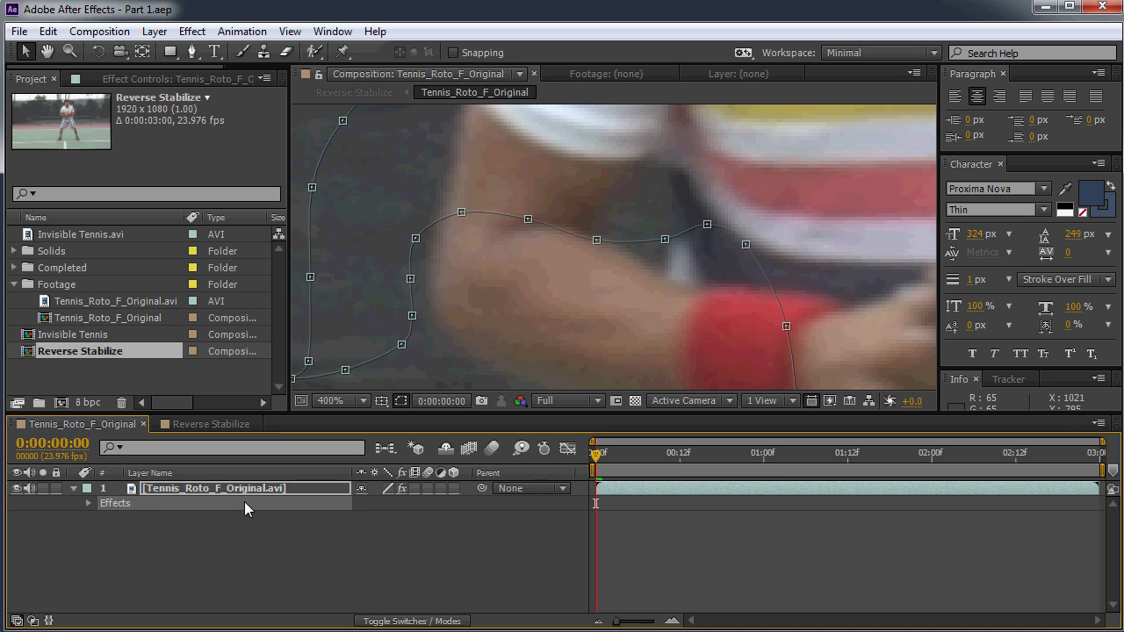
left_click(341, 551)
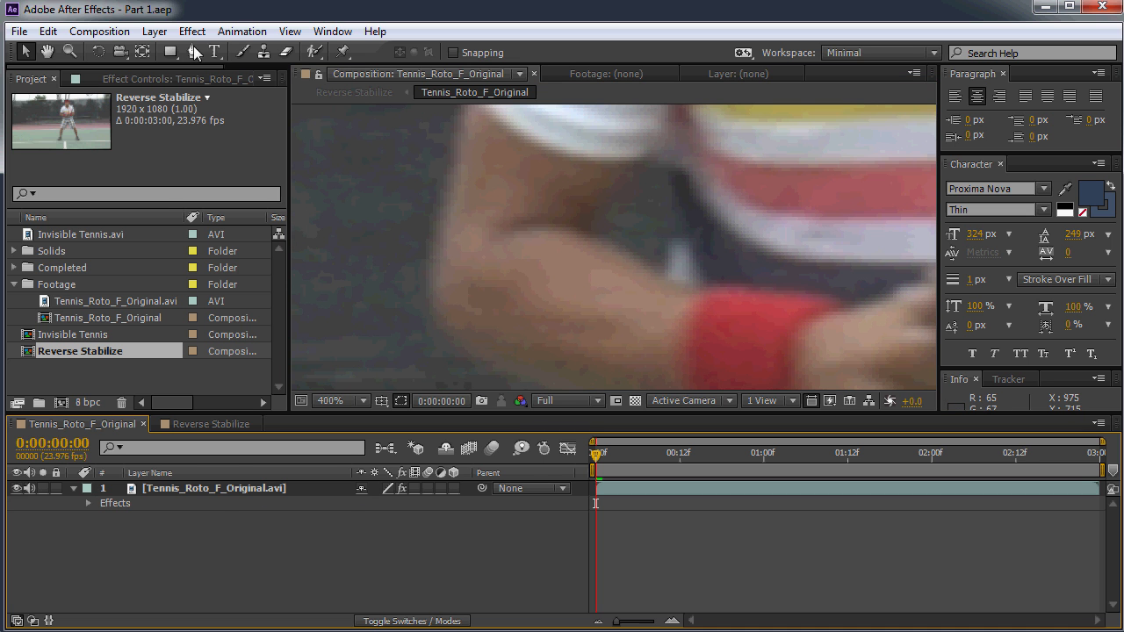
Add a new Medium Gray-Royal Blue solid above the tennis footage and hide it
left_click(152, 34)
mouse_move(158, 46)
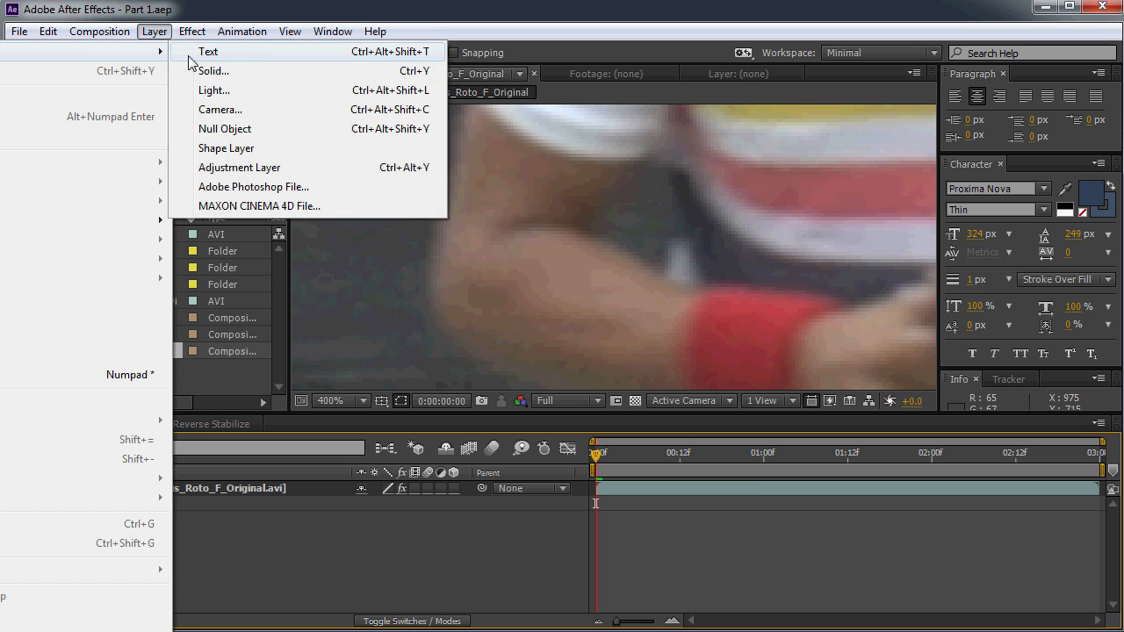
left_click(271, 72)
left_click(601, 484)
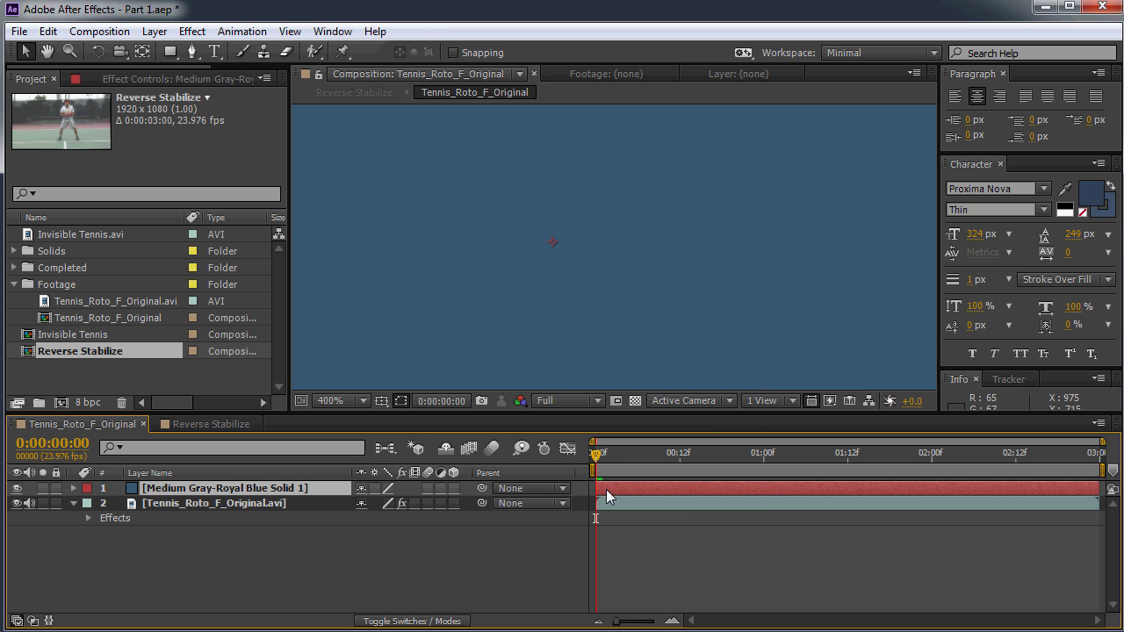
left_click(16, 488)
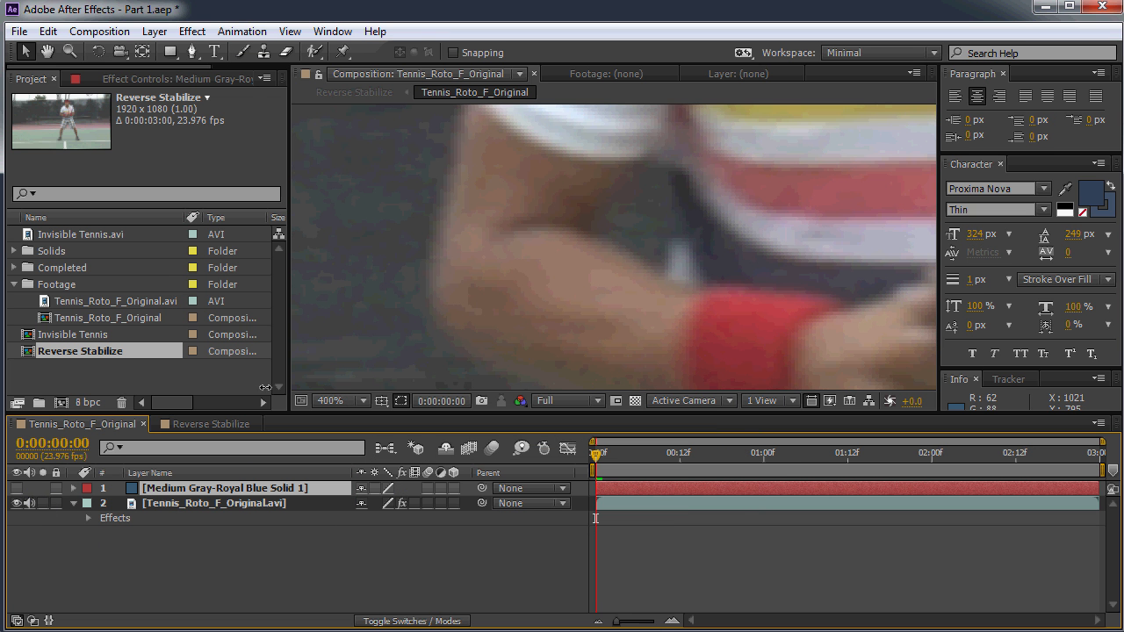
With the Pen tool, draw a closed straight-sided mask on the solid around the player's upper arm and elbow at 0:00:00:00
left_click(199, 56)
left_click_drag(442, 129, 461, 175)
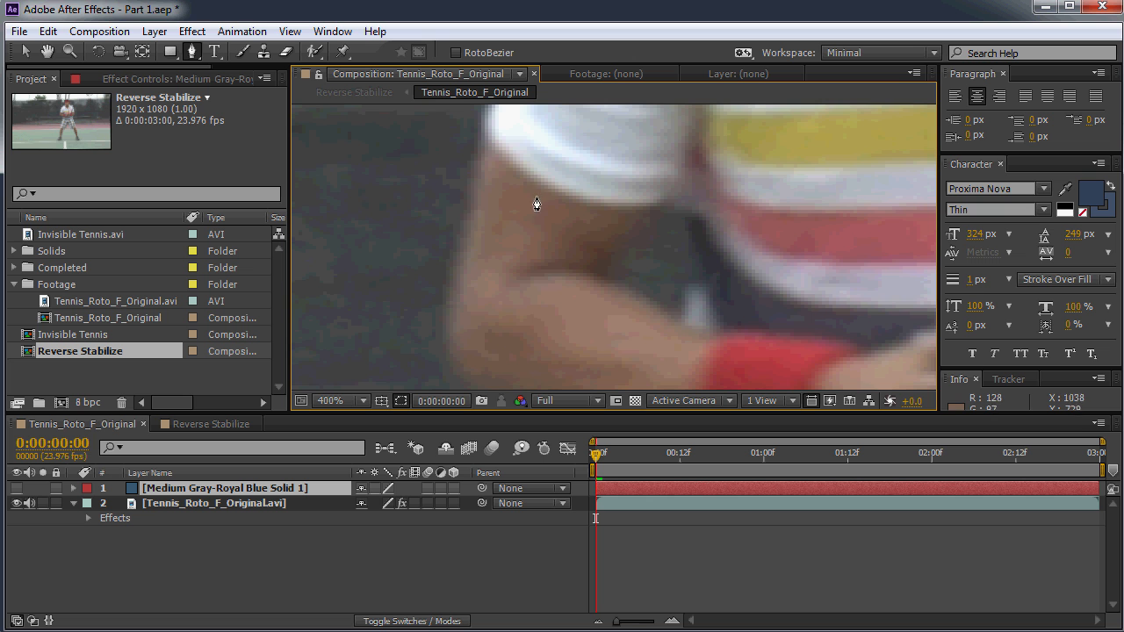
left_click_drag(527, 237, 512, 222)
left_click(475, 127)
left_click(463, 215)
left_click(433, 309)
left_click(595, 267)
left_click(650, 192)
left_click(609, 191)
left_click(514, 174)
left_click(475, 126)
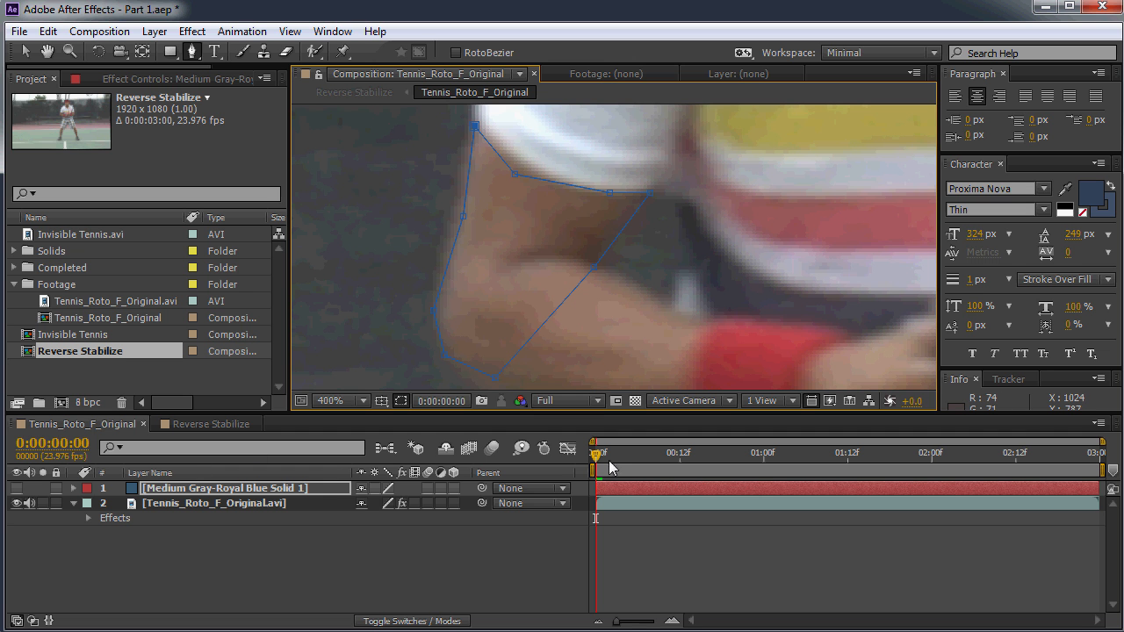
Preview the arm's movement against the mask, and reposition the whole mask over the elbow at 0:00:00:10
left_click_drag(595, 452, 639, 450)
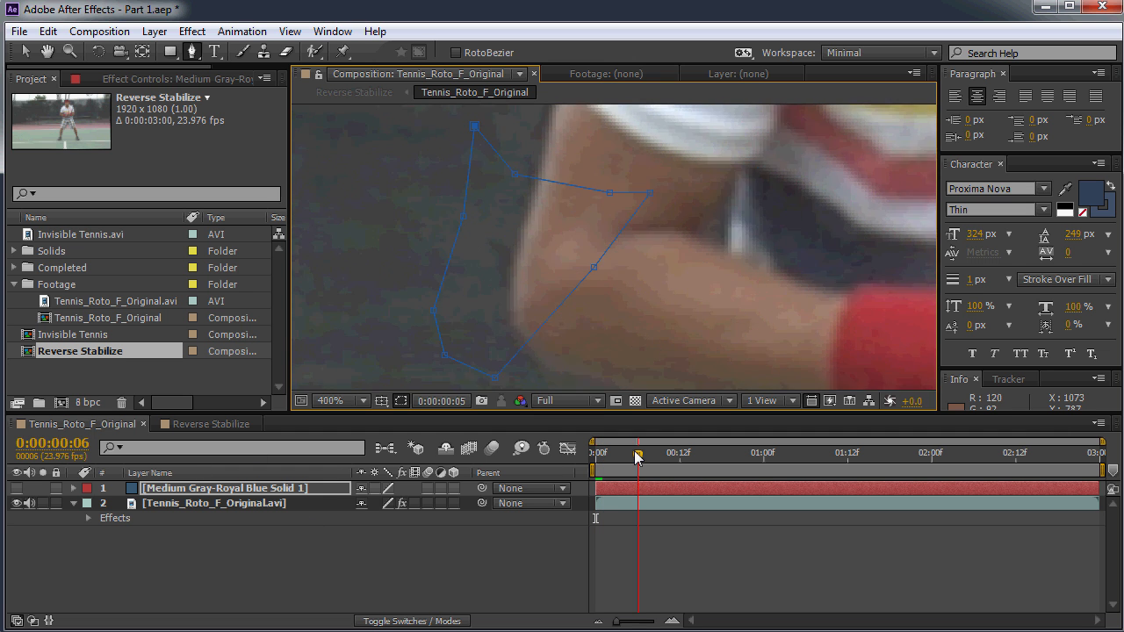
key("v")
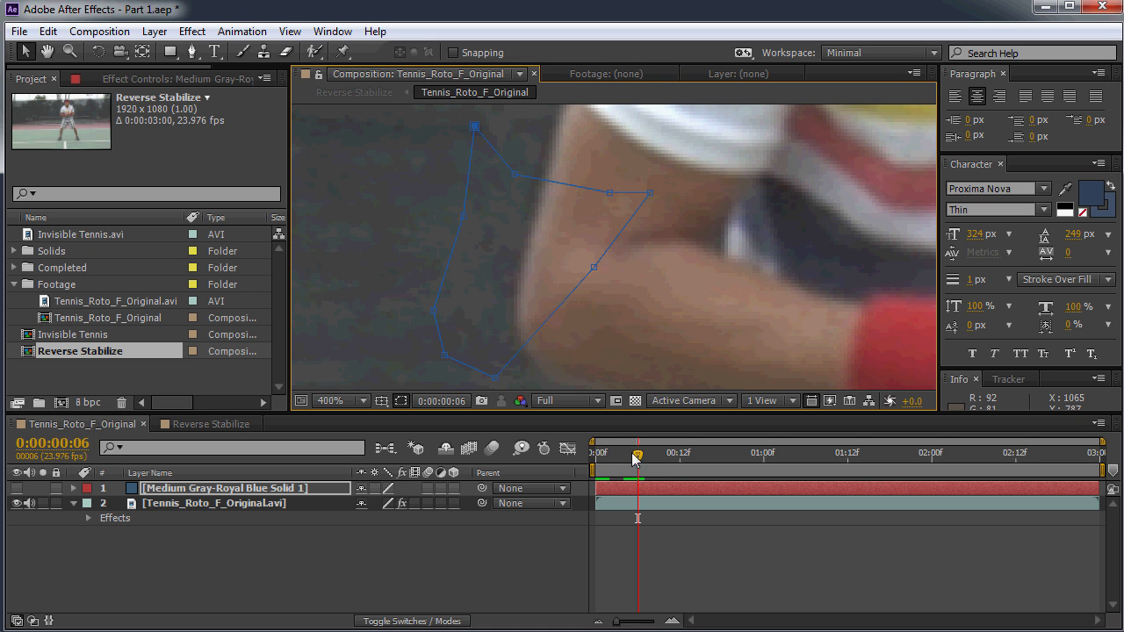
left_click_drag(627, 460, 595, 459)
key("Delete")
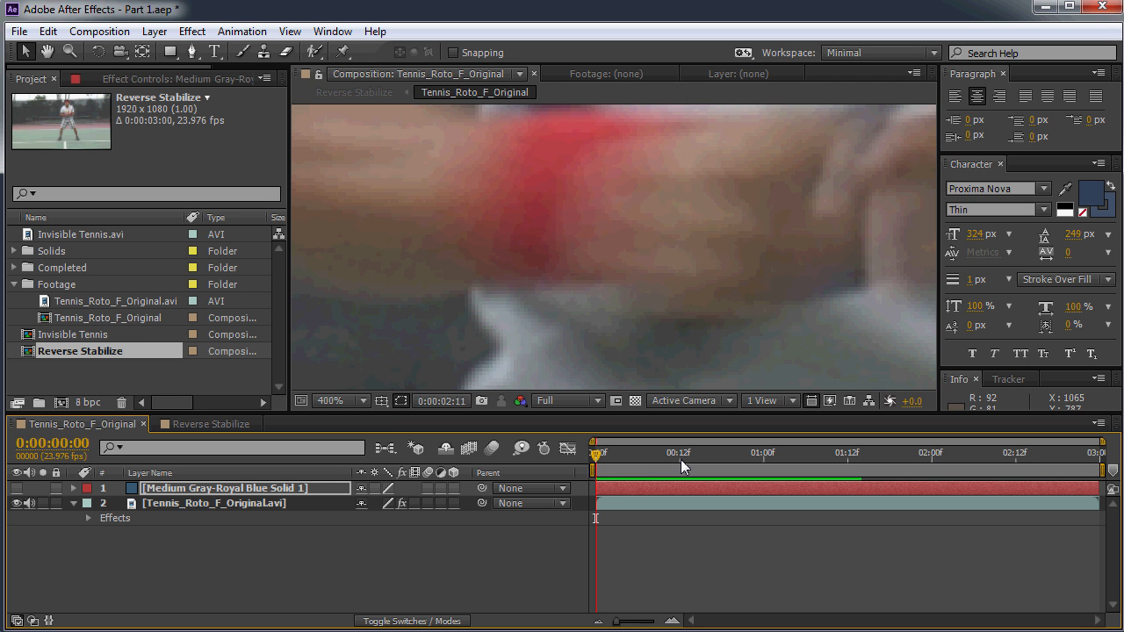
key("space")
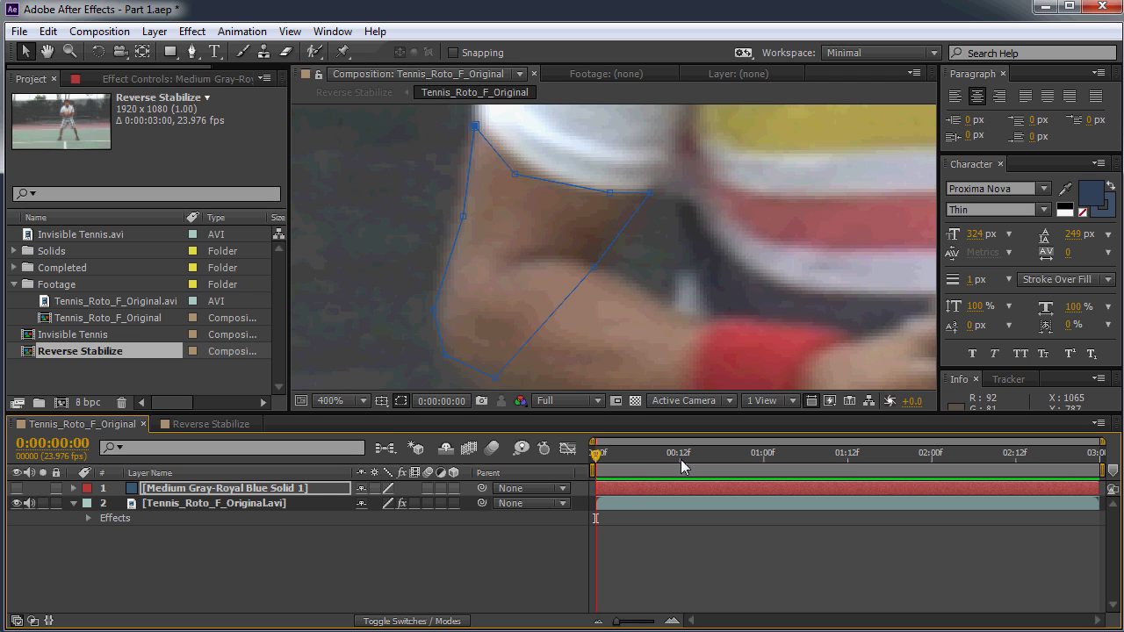
left_click_drag(600, 452, 668, 454)
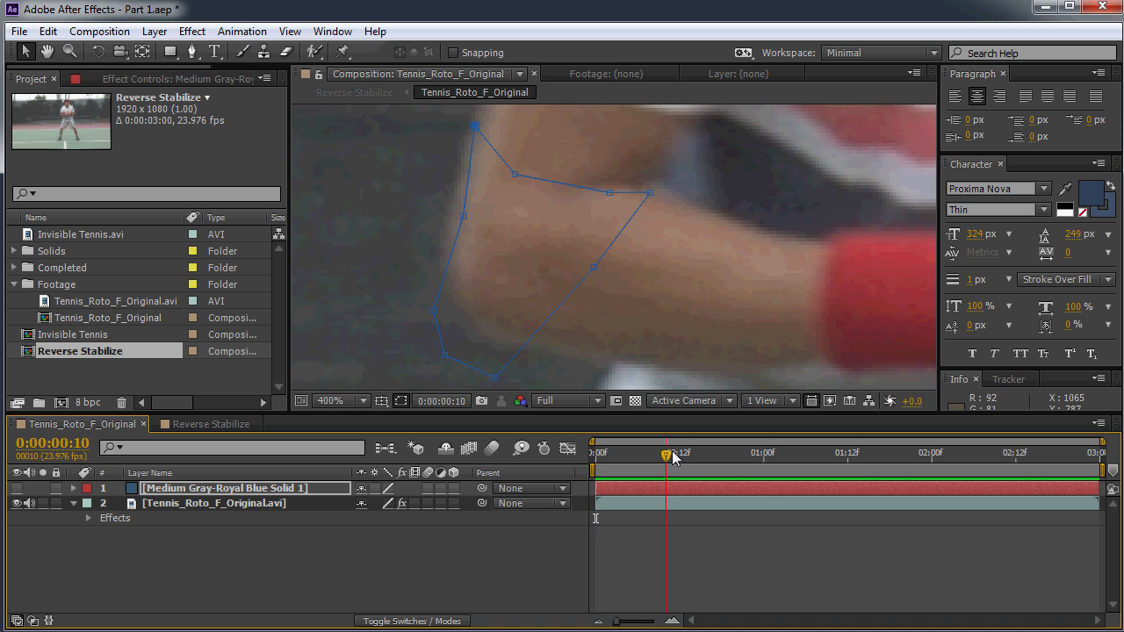
double_click(515, 358)
left_click_drag(527, 321, 556, 264)
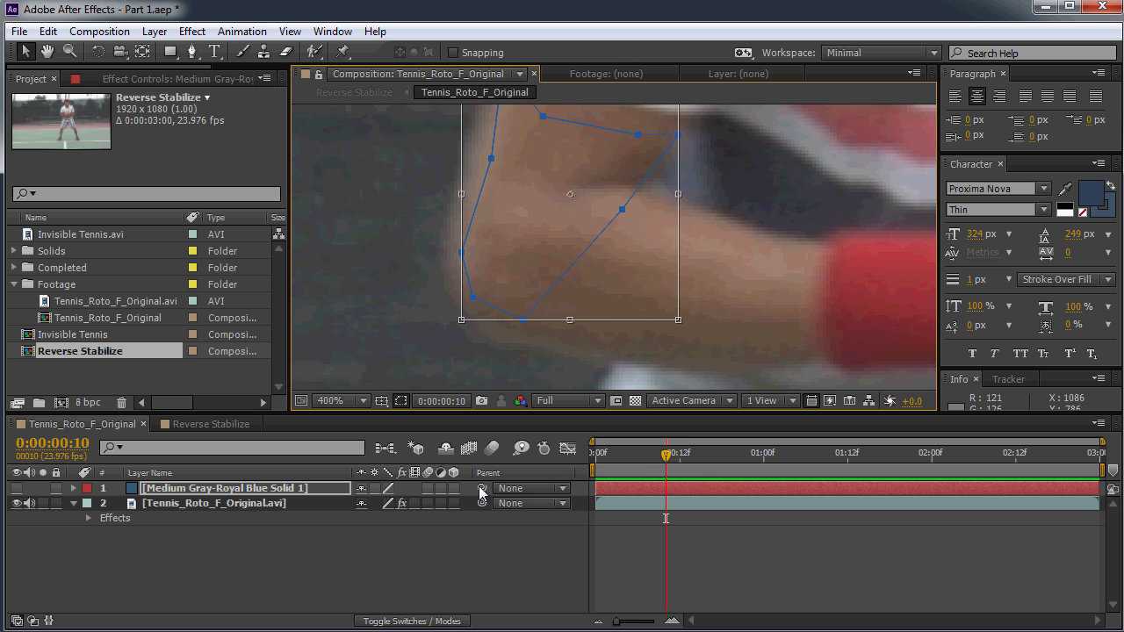
Show the blue solid and play the footage to check the mask against the moving arm
left_click(16, 488)
left_click_drag(632, 455, 579, 452)
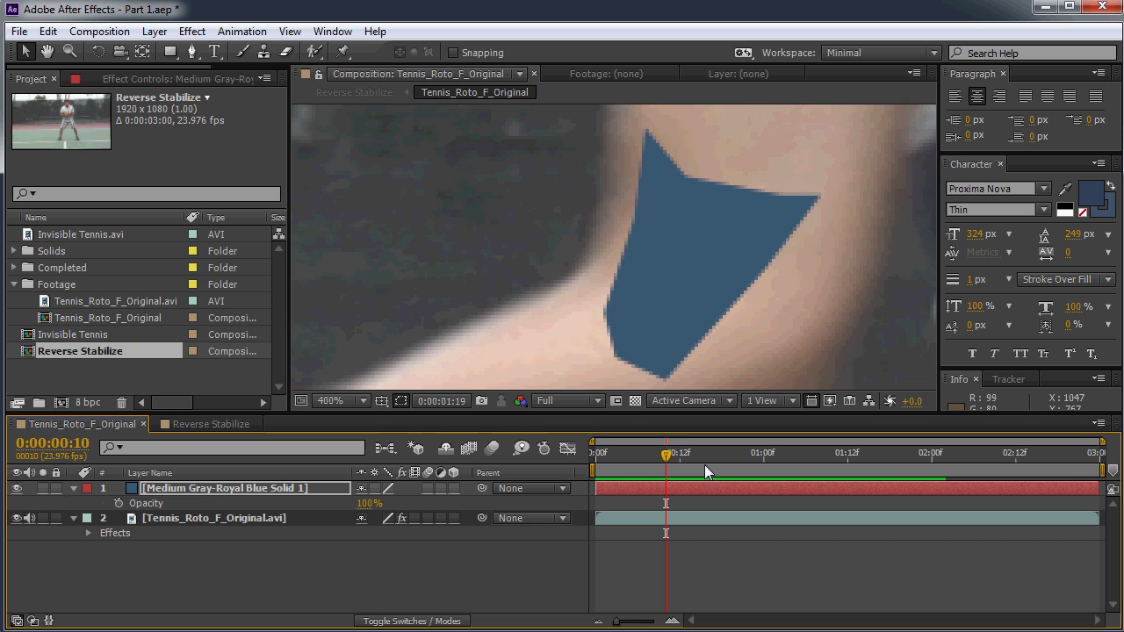
key("space")
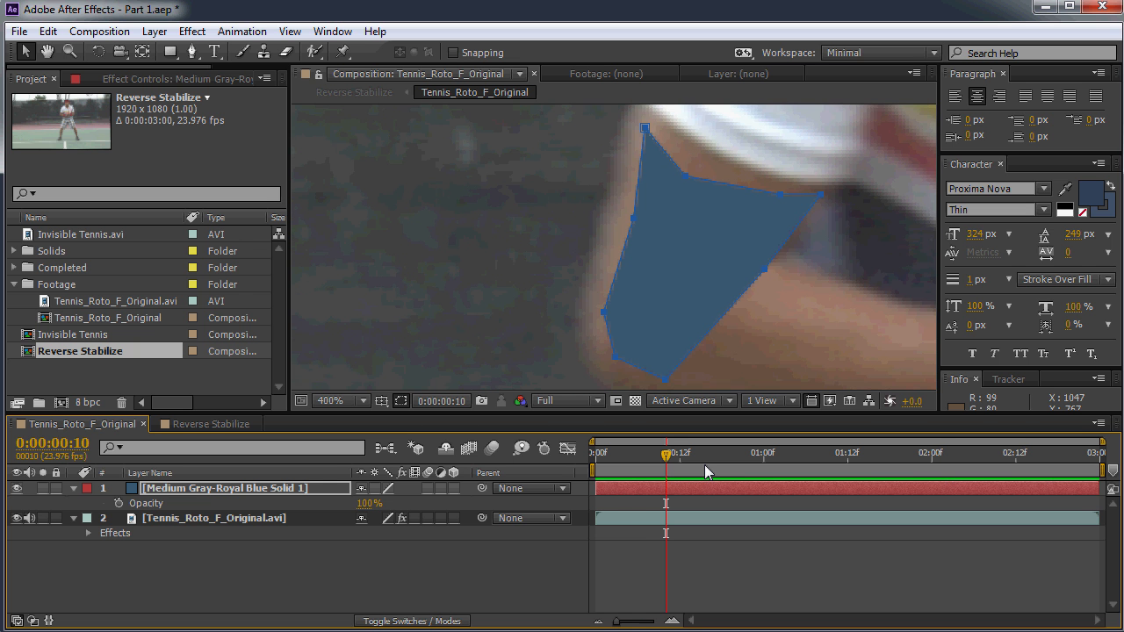
Hide the blue solid, remove its arm mask, and view the player's whole arm
left_click_drag(636, 364, 615, 336)
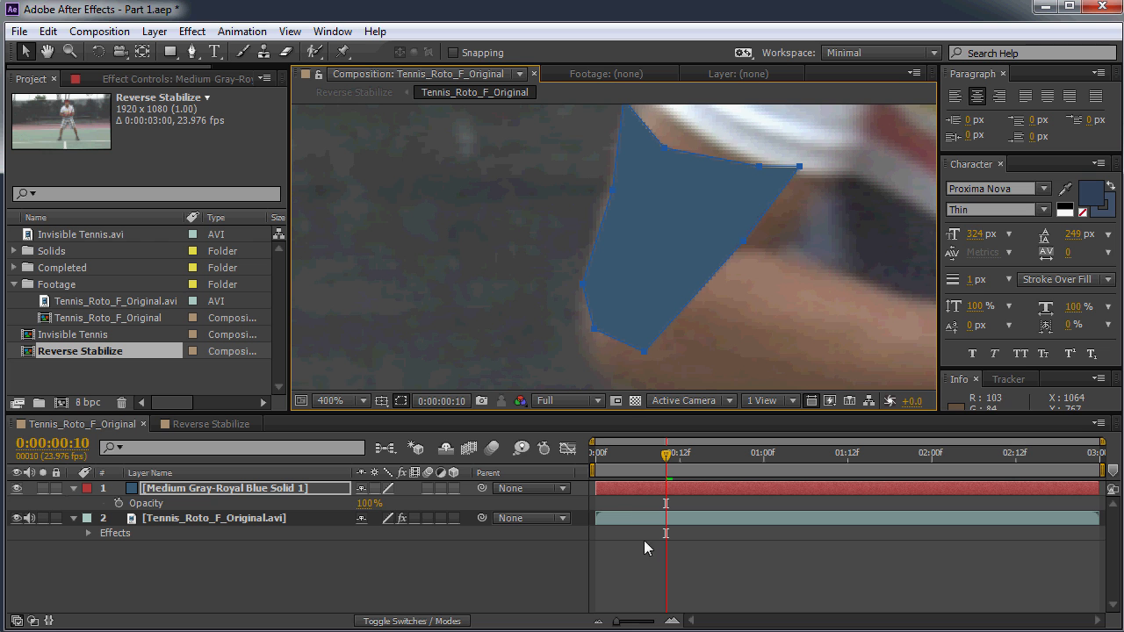
left_click(16, 490)
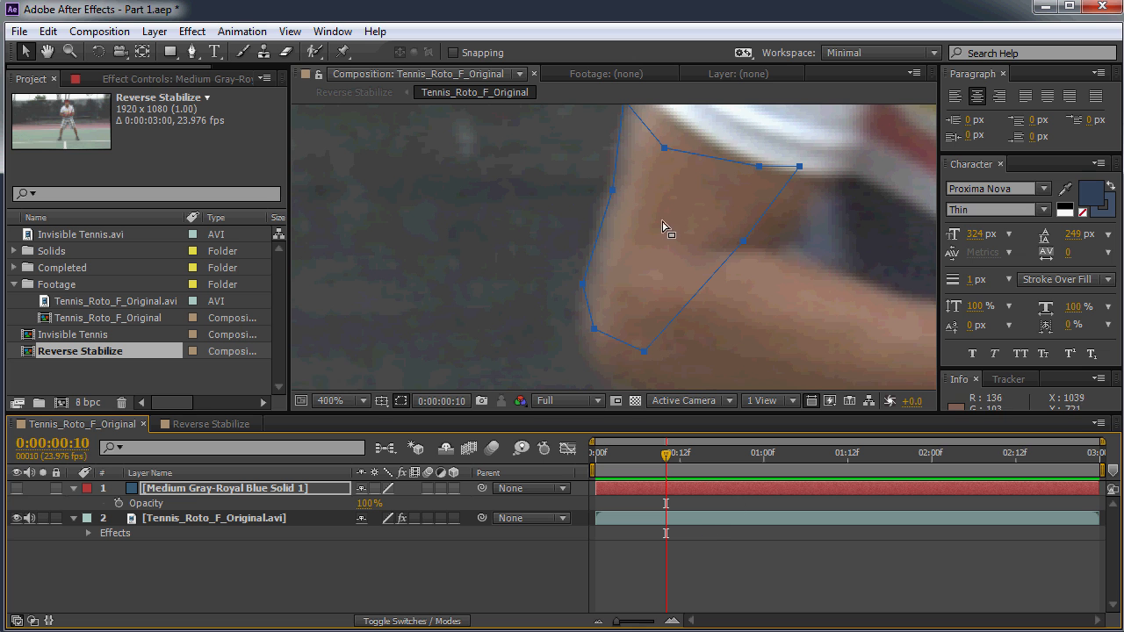
left_click_drag(737, 207, 706, 259)
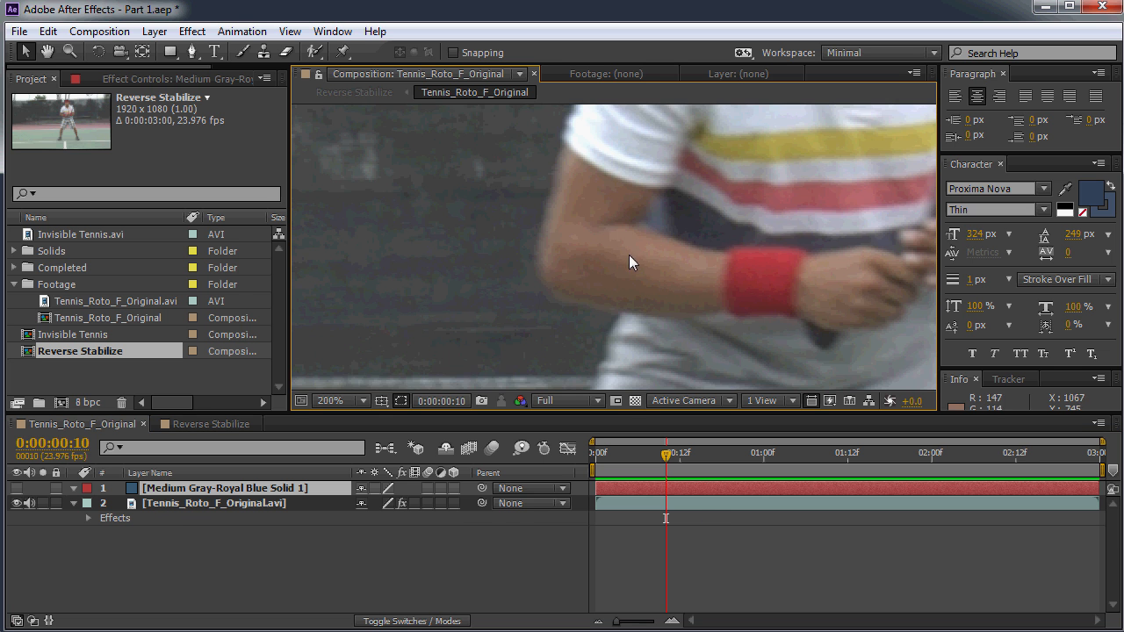
left_click_drag(628, 255, 595, 241)
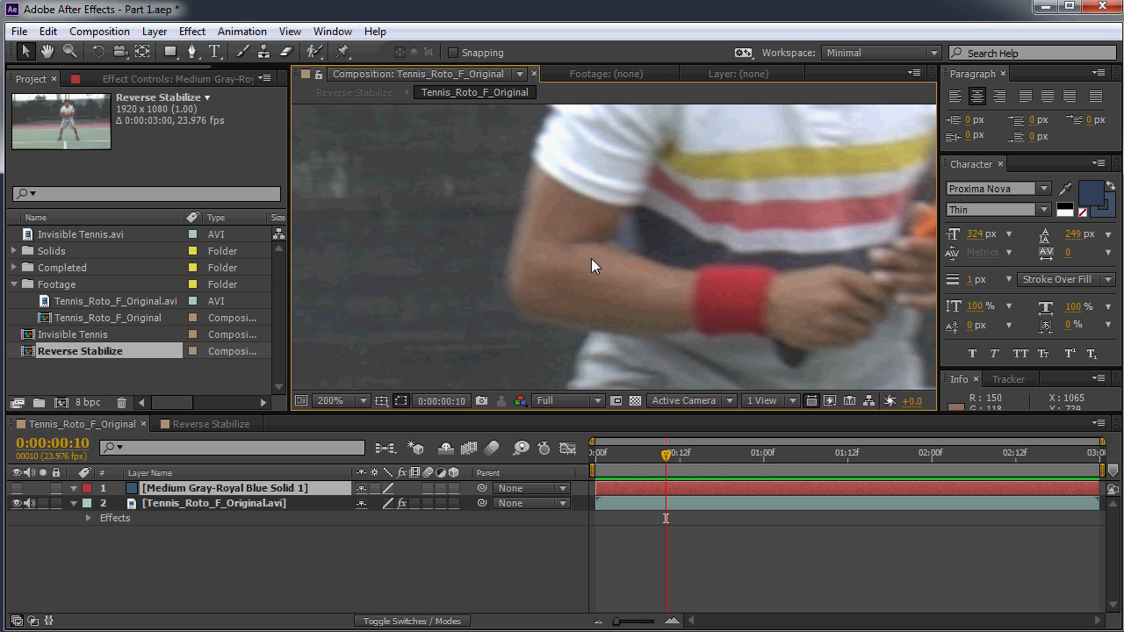
Add a null object at 0:00:00:00 and position its anchor at the crease of the player's elbow
left_click_drag(666, 454, 596, 465)
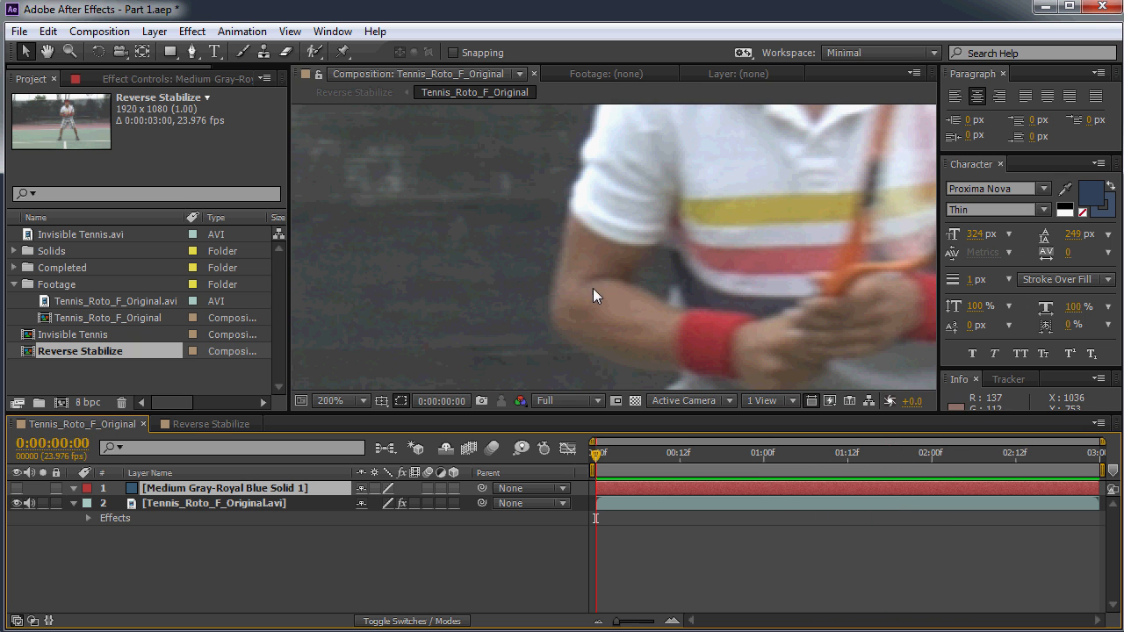
left_click(155, 32)
mouse_move(147, 54)
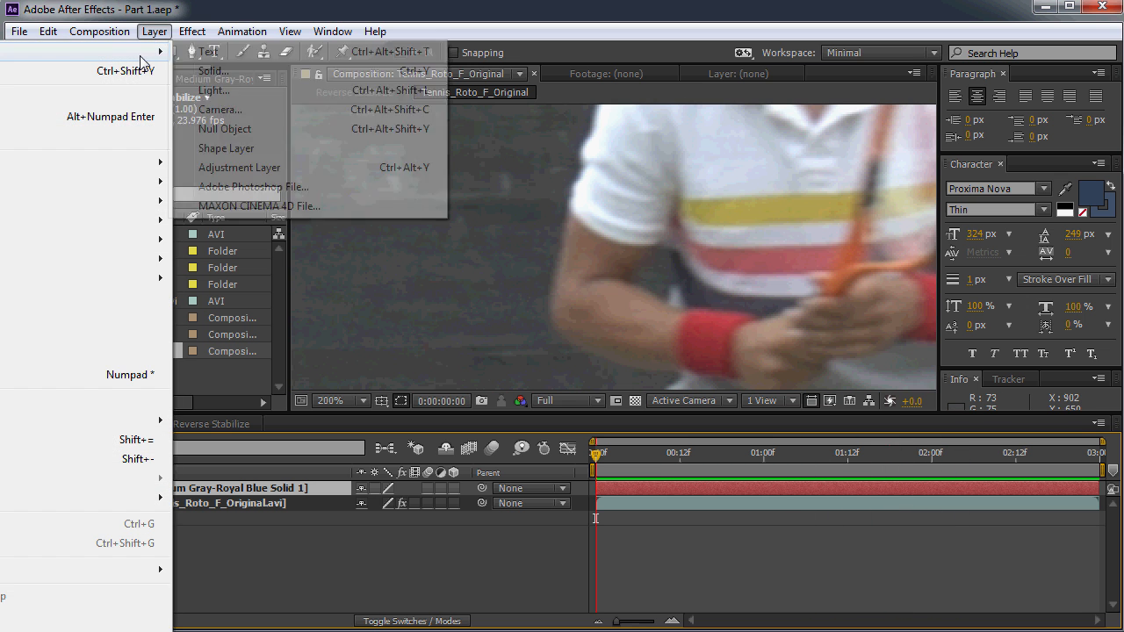
left_click(225, 129)
left_click_drag(662, 342, 647, 318)
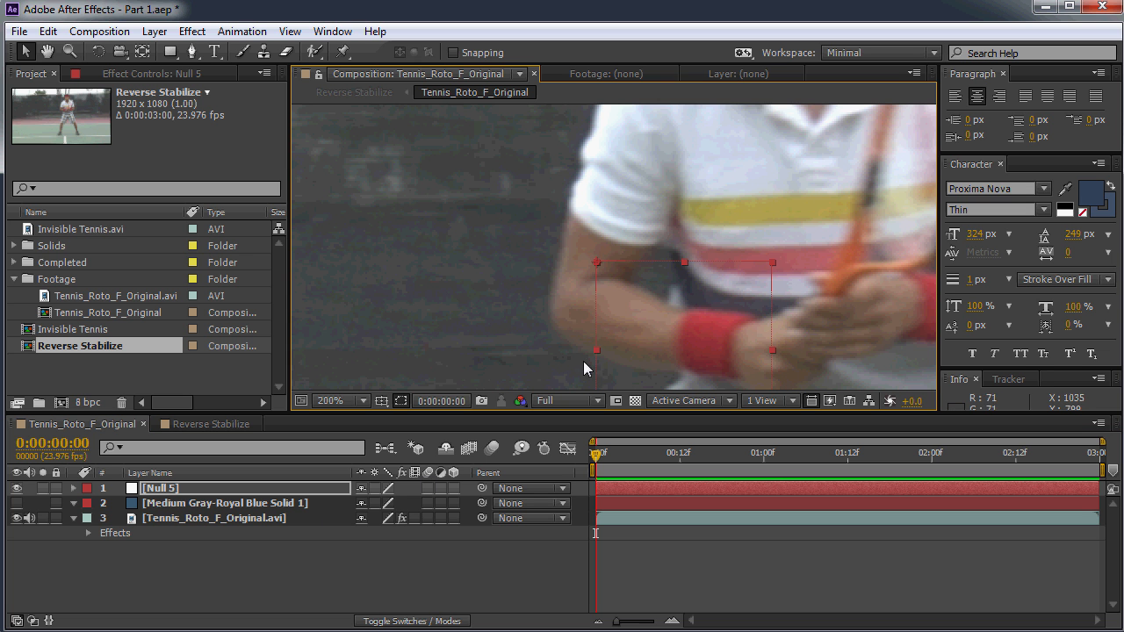
scroll(597, 307, "up", 2)
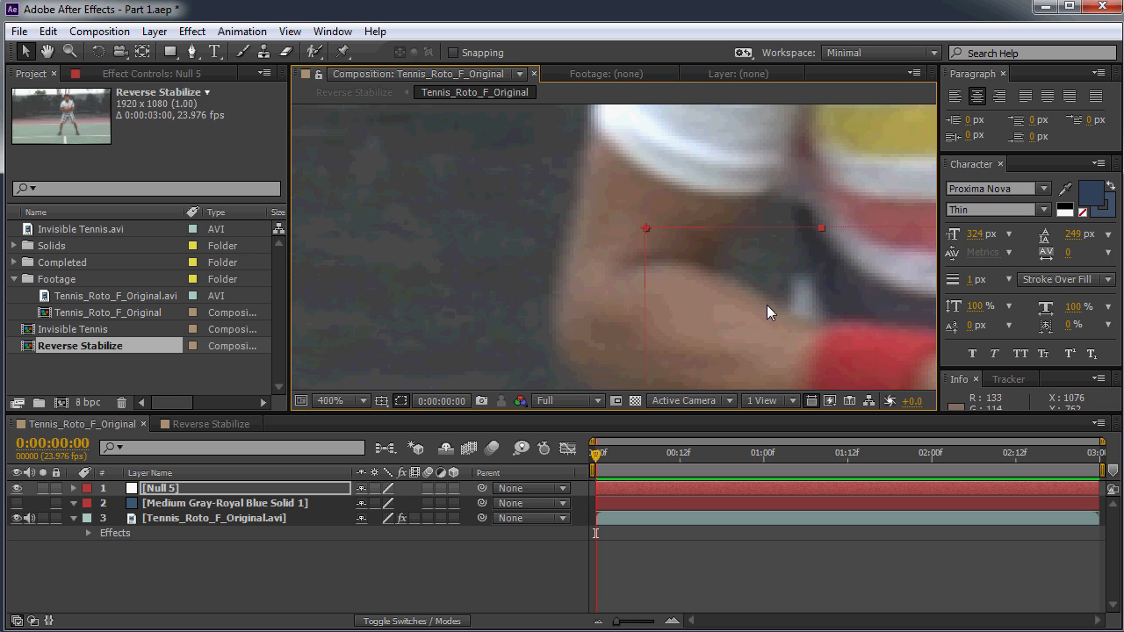
scroll(638, 268, "down", 2)
scroll(595, 261, "up", 1)
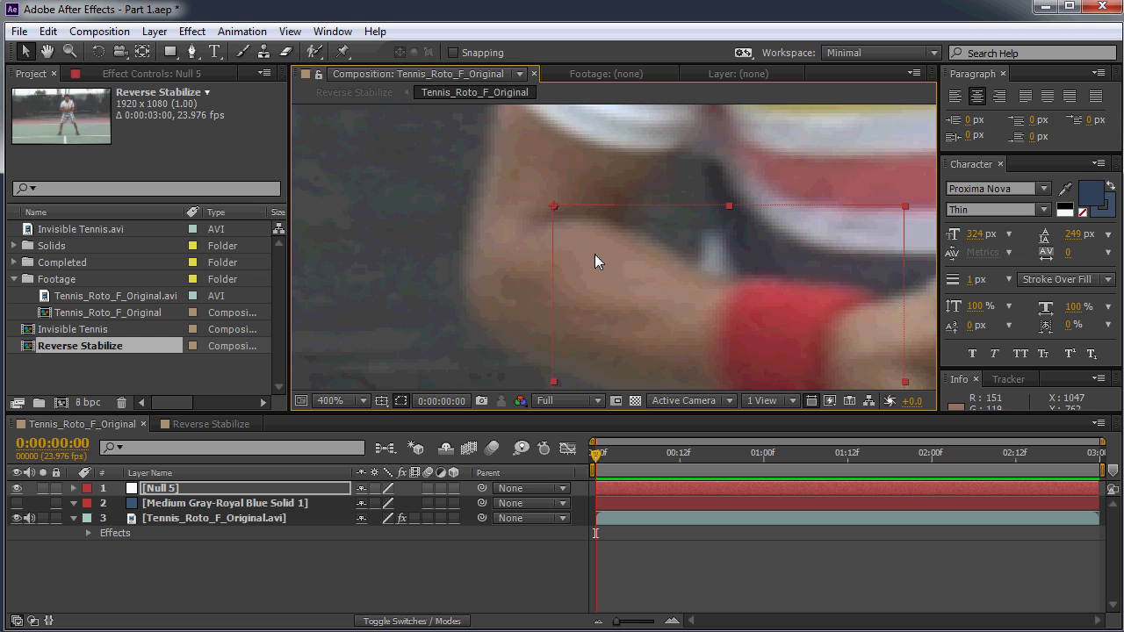
left_click_drag(604, 277, 621, 316)
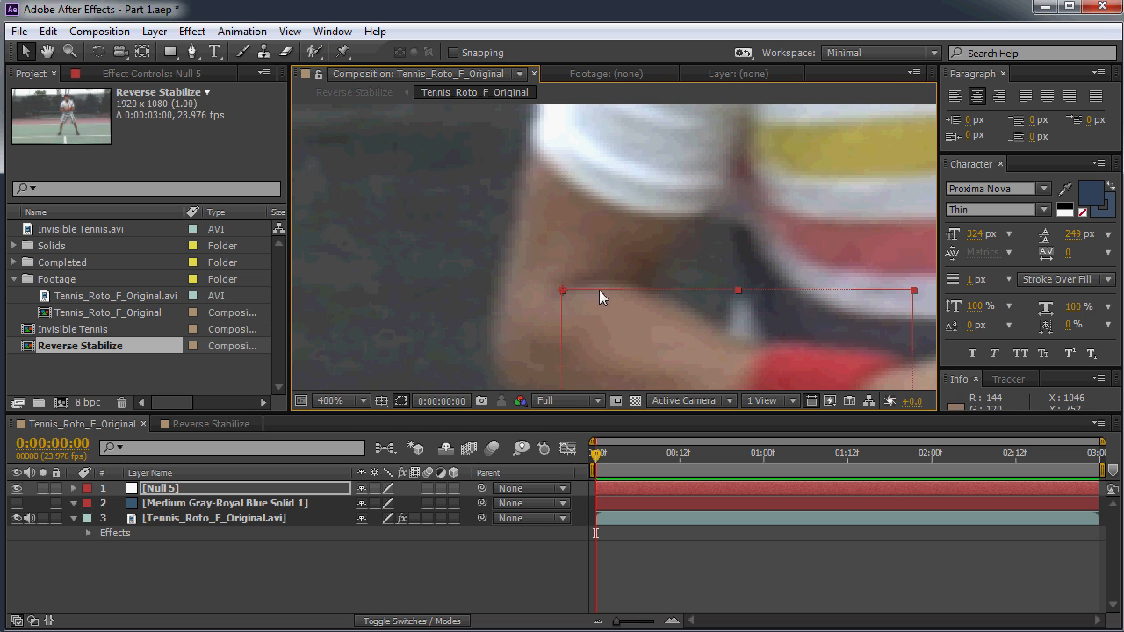
Check the null's placement on the elbow and set its first Position keyframe at 0:00:00:00
mouse_move(597, 444)
left_mouse_down()
mouse_move(763, 442)
mouse_move(595, 444)
left_mouse_up()
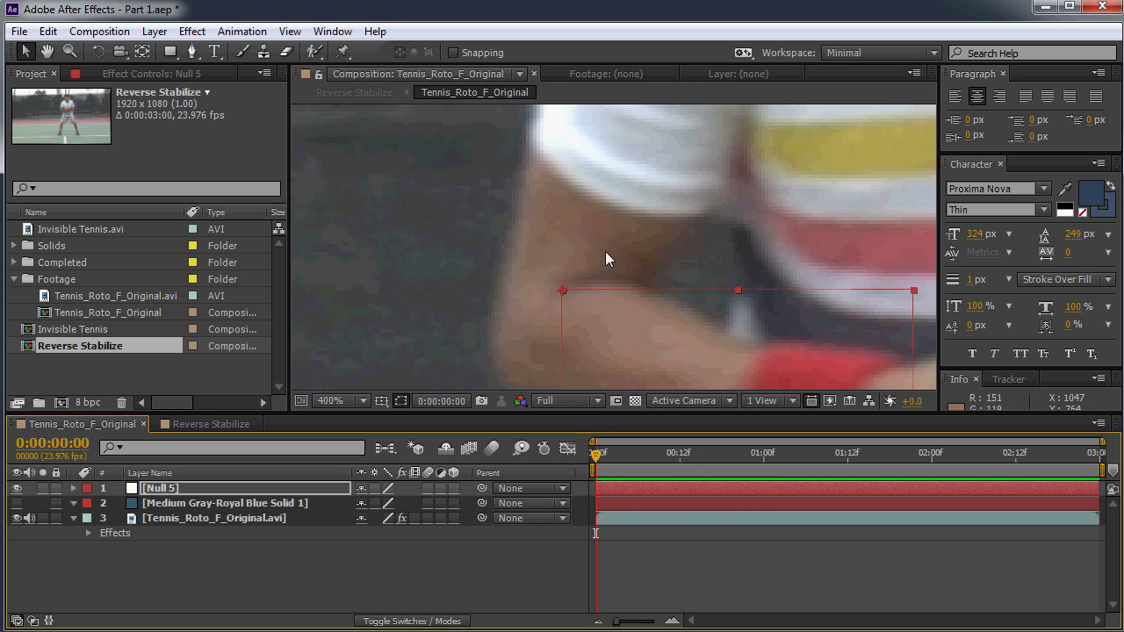
left_click_drag(620, 291, 605, 262)
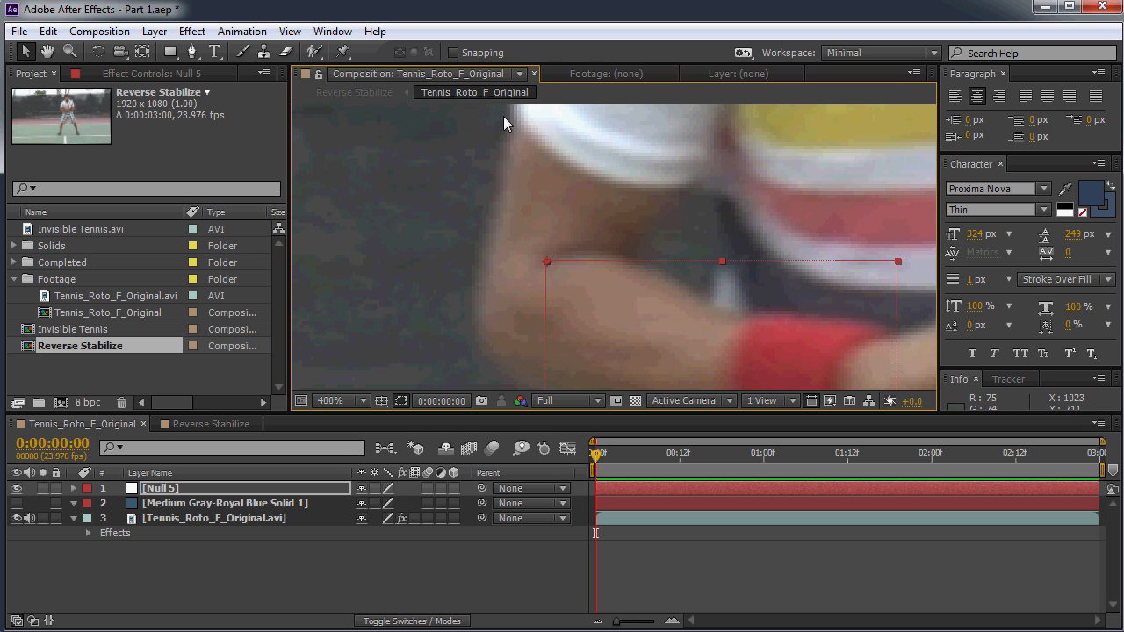
key("comma")
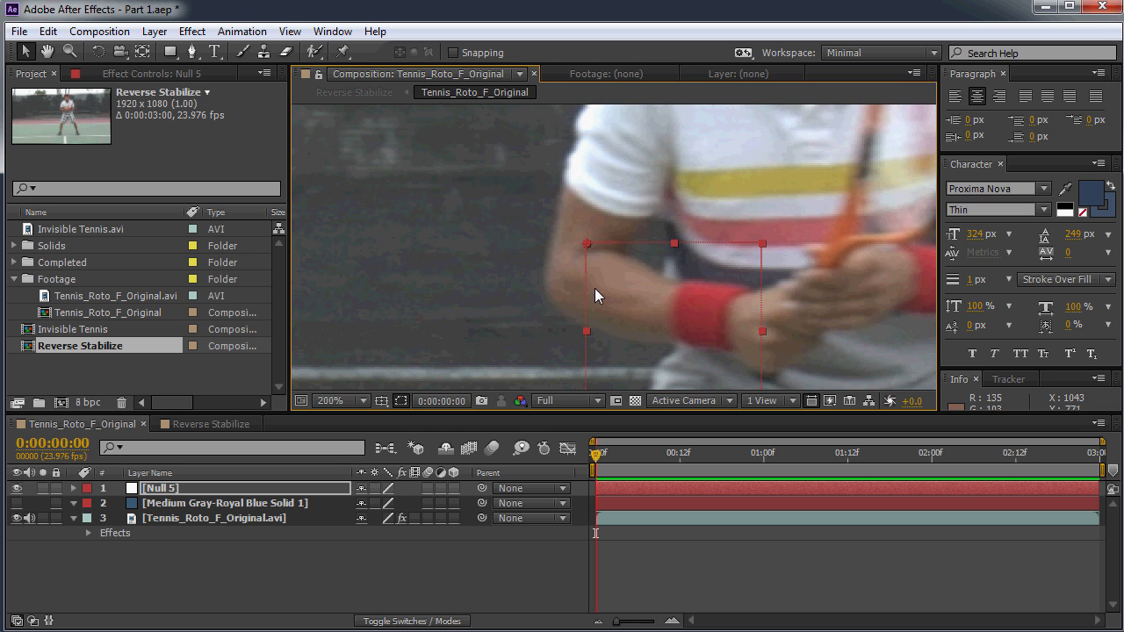
scroll(590, 287, "up", 2)
scroll(579, 283, "down", 2)
left_click_drag(611, 266, 585, 256)
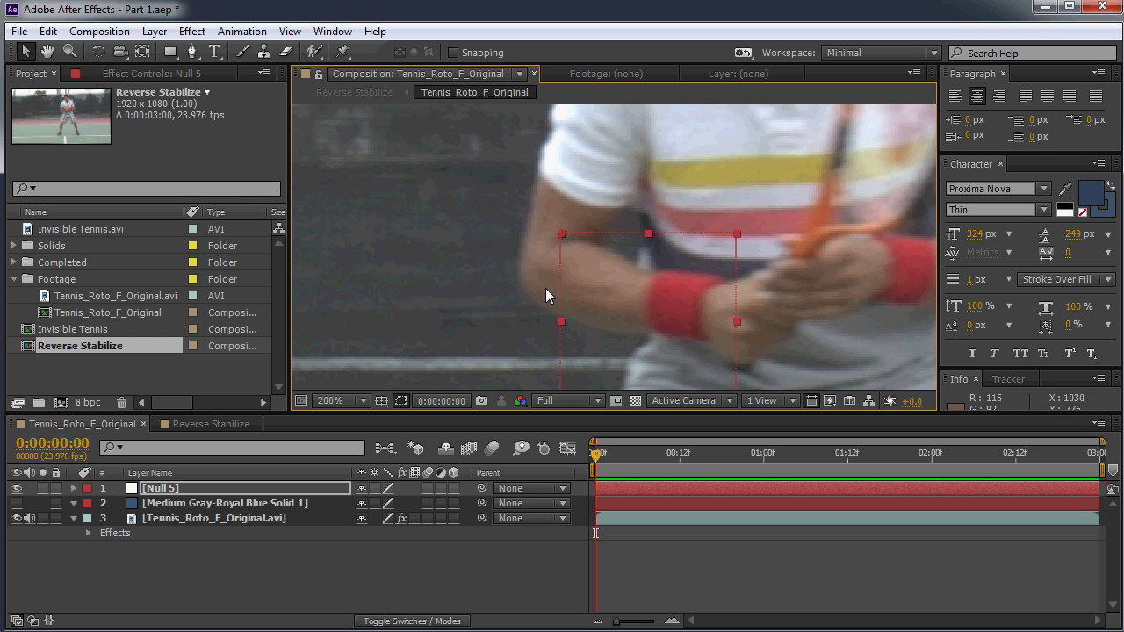
key("period")
left_click_drag(535, 283, 573, 273)
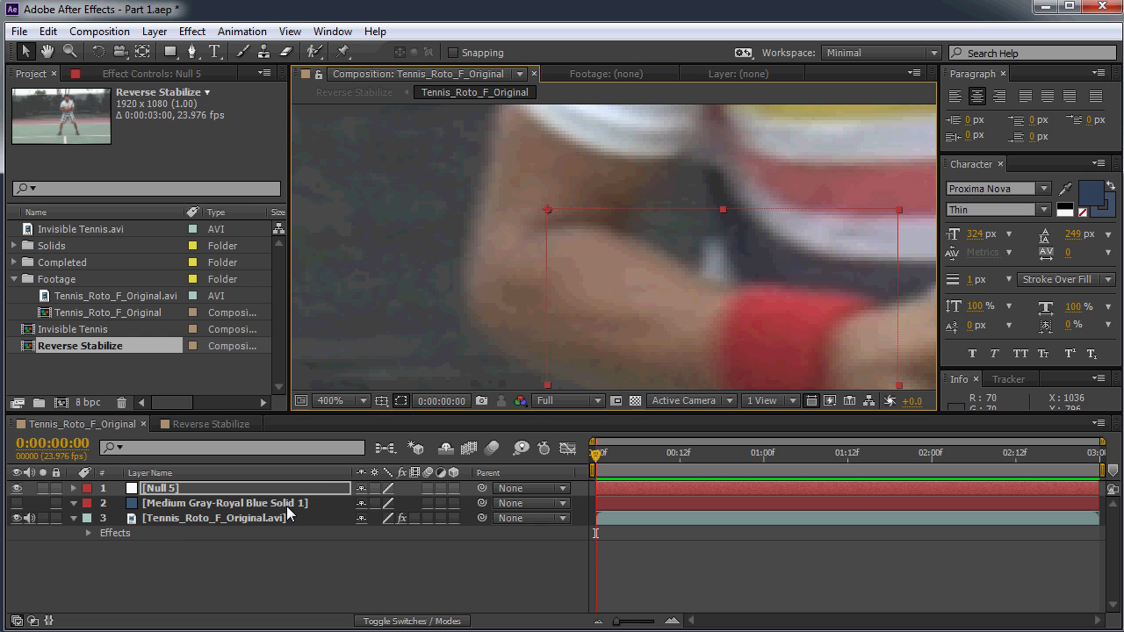
key("p")
left_click(120, 503)
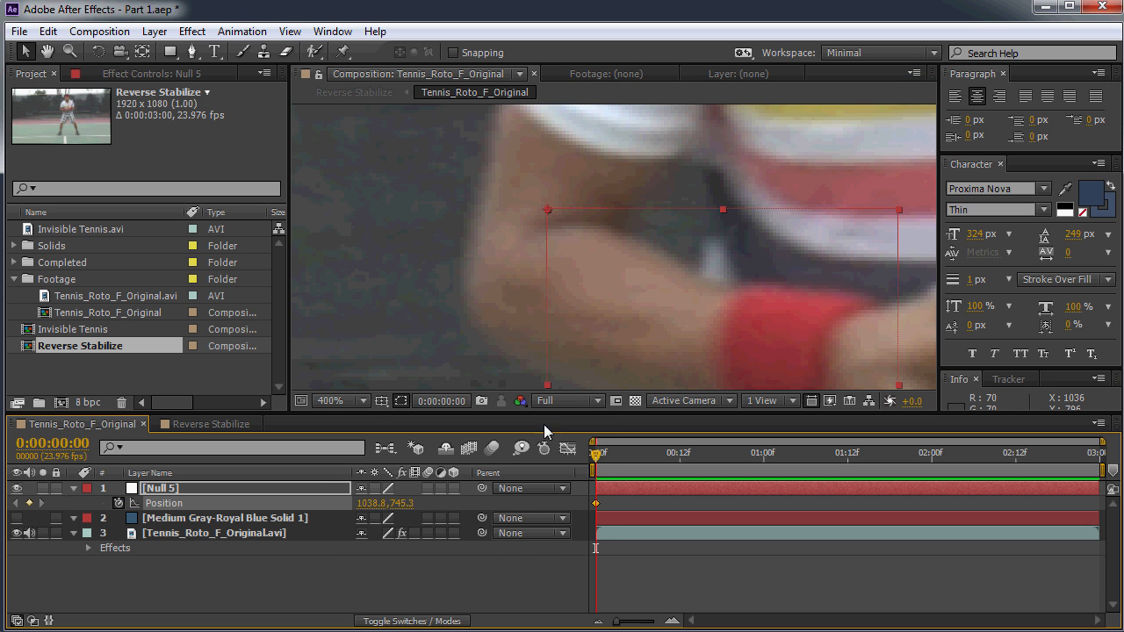
Step through the footage and keyframe the null's position to follow the elbow up to 0:00:00:19
key("Page_Down")
key("Page_Down")
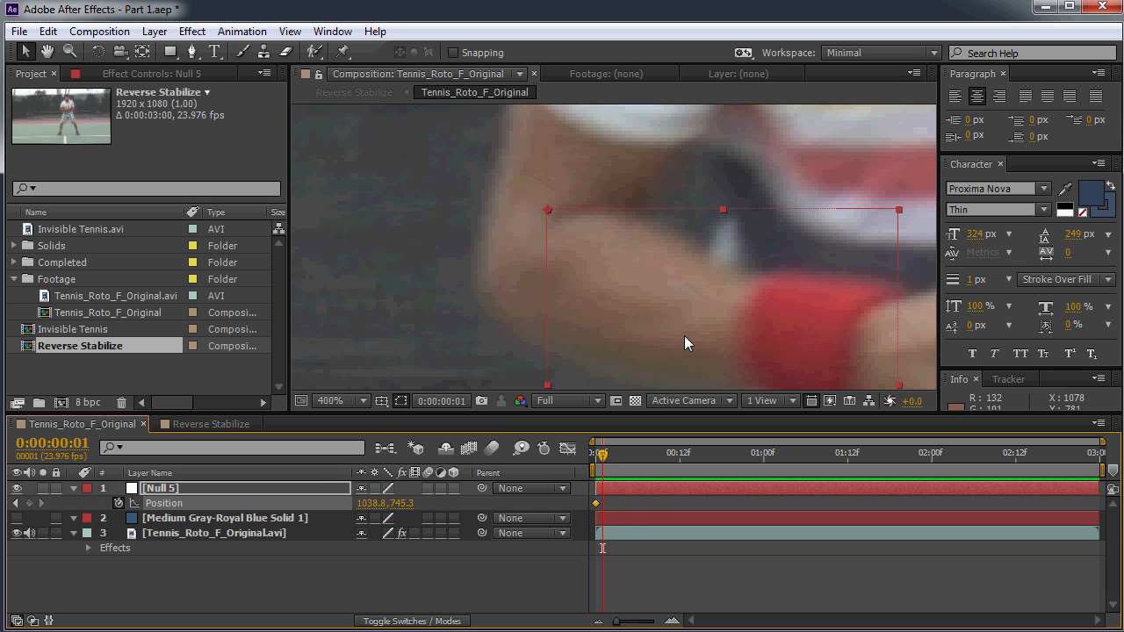
left_click_drag(643, 268, 577, 289)
key("Page_Down")
key("Page_Down")
left_click_drag(639, 309, 597, 311)
key("Page_Down")
key("Page_Down")
scroll(596, 323, "down", 1)
key("Page_Down")
key("Page_Down")
key("Page_Down")
key("Page_Down")
key("Page_Down")
key("Page_Down")
key("Page_Down")
key("Page_Down")
key("Page_Down")
key("Page_Down")
key("Page_Down")
key("Page_Down")
key("Page_Down")
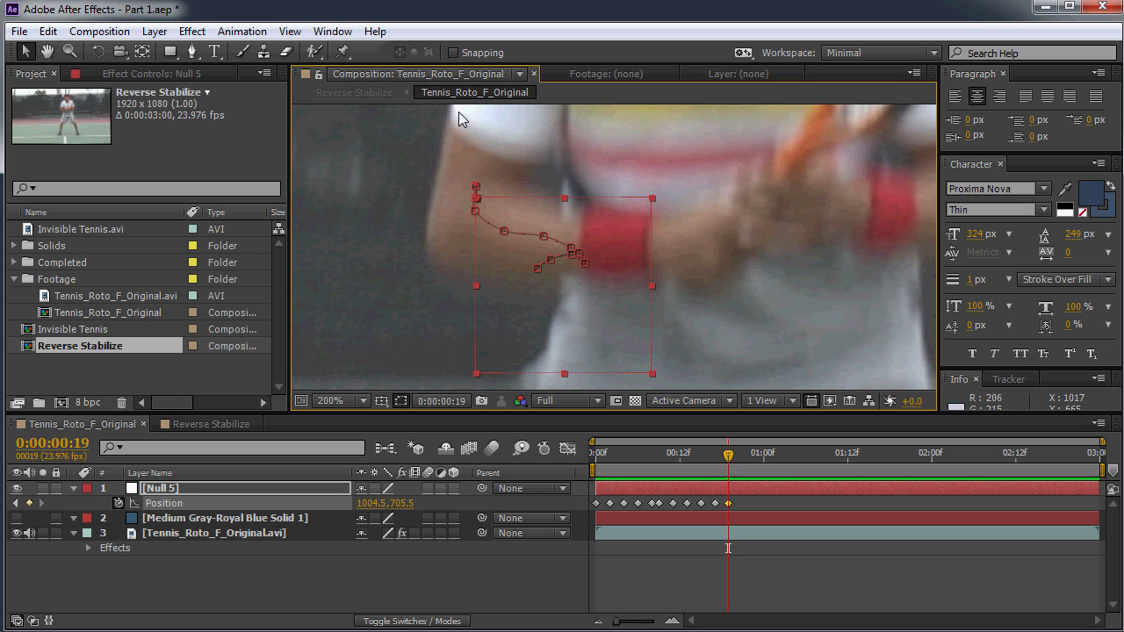
key("ctrl+z")
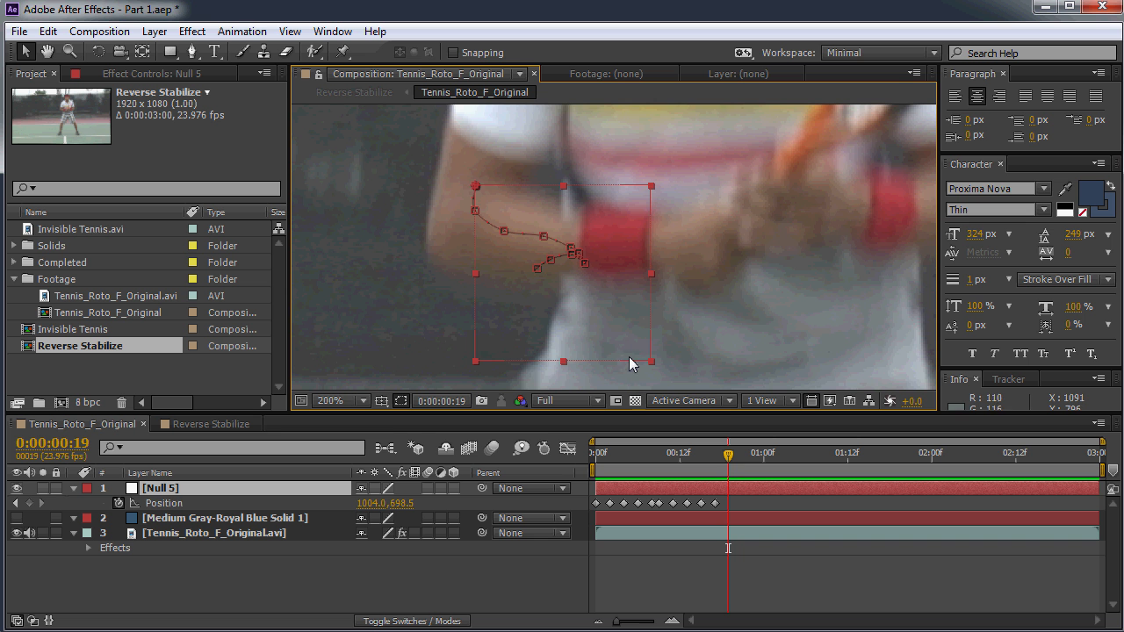
key("ctrl+shift+z")
Keyframe the null's position on the elbow every few frames from 0:00:00:22 to 0:00:01:10
key("Page_Down")
key("Page_Down")
key("Page_Down")
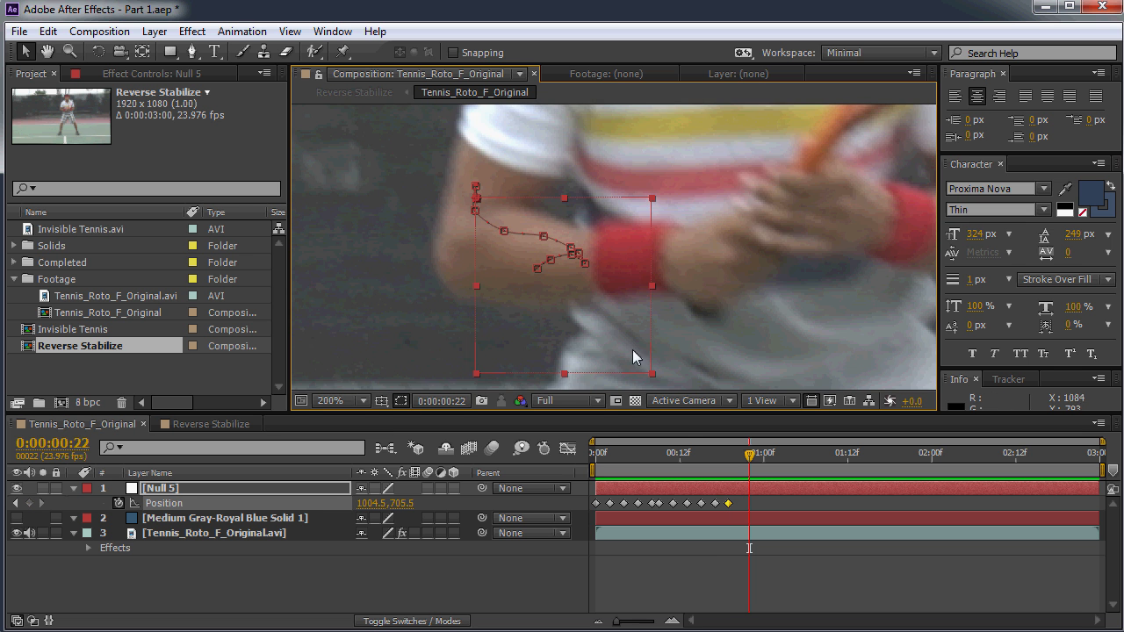
left_click_drag(636, 339, 606, 345)
key("Page_Down")
key("Page_Down")
key("Page_Down")
key("Page_Down")
key("Page_Down")
key("Page_Down")
key("Page_Down")
key("Page_Down")
key("Page_Down")
key("Page_Down")
key("Page_Down")
key("Page_Down")
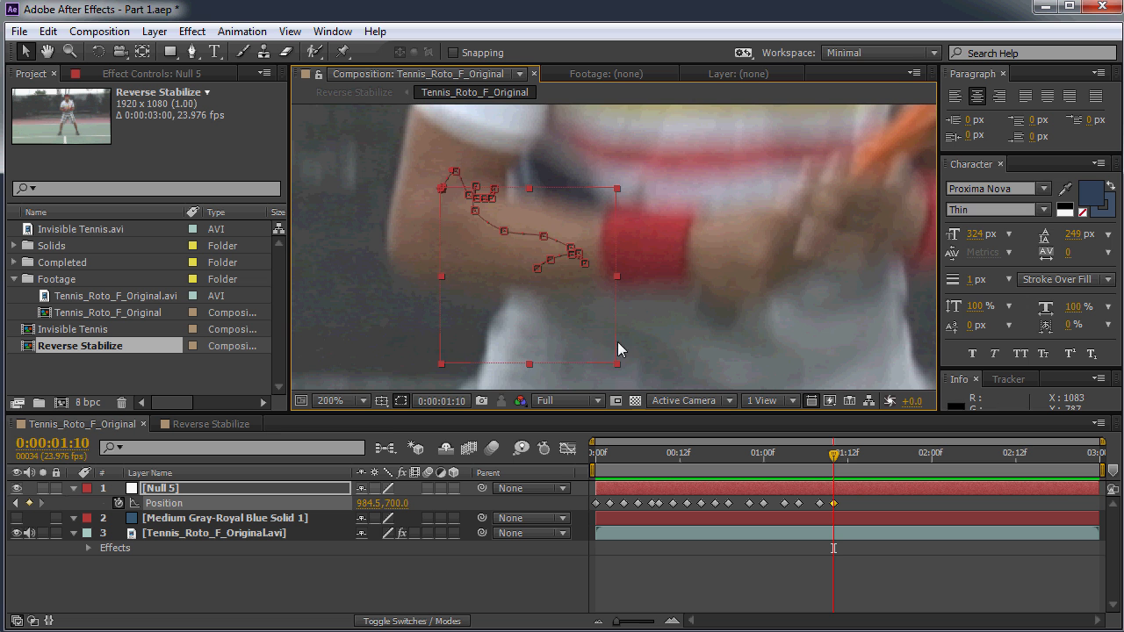
Continue keyframing the null on the elbow through the start of the racket swing, up to 0:00:01:21
key("Page_Down")
key("Page_Down")
key("Page_Down")
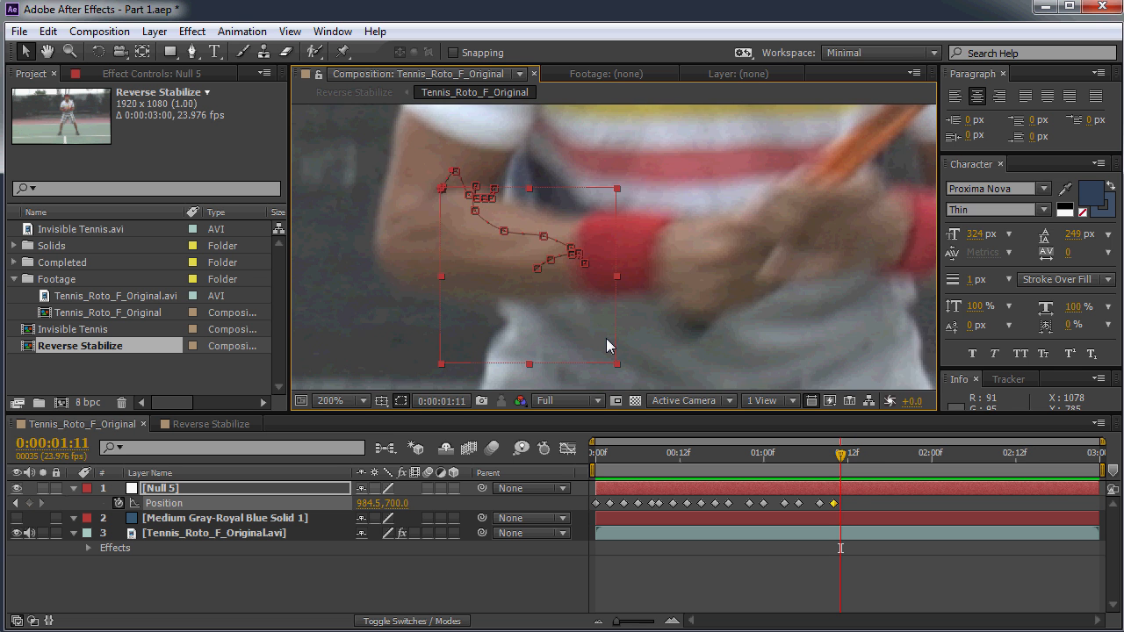
left_click_drag(606, 345, 635, 336)
key("Page_Down")
key("Page_Down")
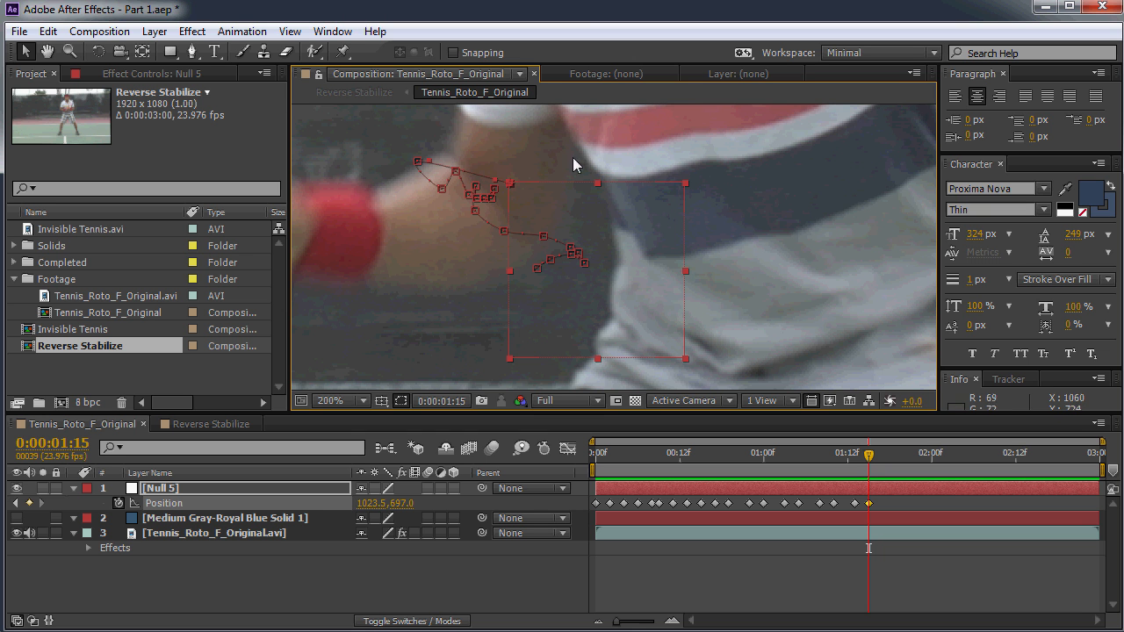
left_click_drag(586, 209, 629, 293)
key("Page_Down")
key("Page_Down")
key("Page_Down")
key("Page_Down")
left_click_drag(630, 293, 649, 243)
key("Page_Down")
key("Page_Down")
scroll(649, 243, "down", 1)
left_click_drag(552, 301, 619, 231)
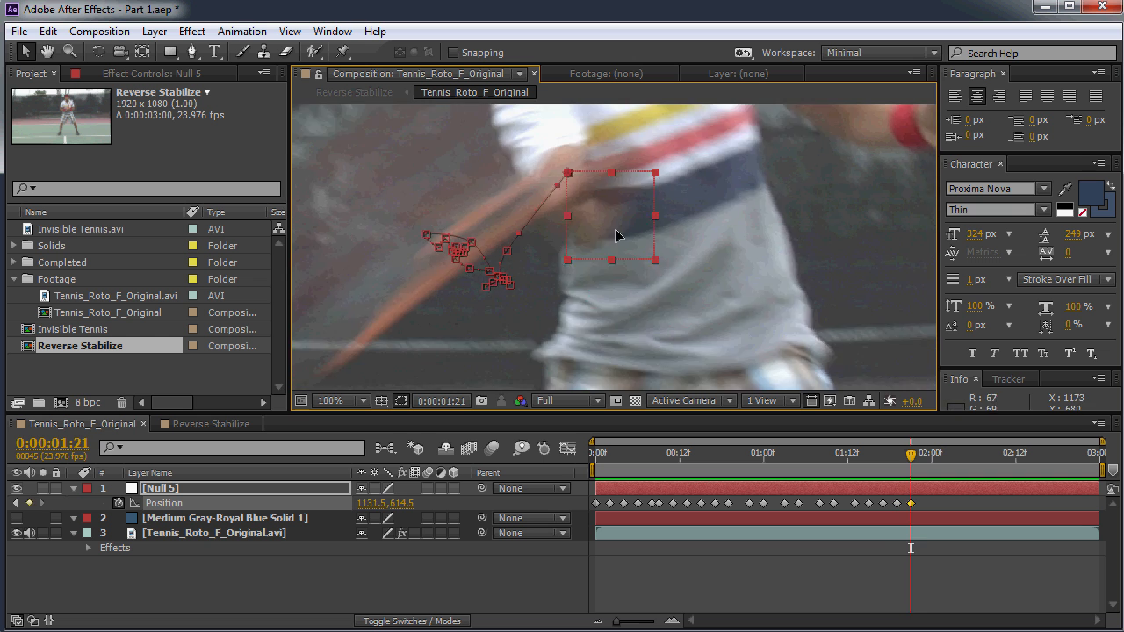
Keyframe the null's position on the elbow through the rest of the swing to the end of the clip
key("Page_Down")
left_click_drag(567, 276, 642, 217)
key("Page_Down")
key("Page_Down")
left_click_drag(593, 250, 443, 296)
key("Page_Down")
key("Page_Down")
key("Page_Down")
key("Page_Down")
key("Page_Down")
key("Page_Down")
key("Page_Down")
key("Page_Down")
key("Page_Down")
key("Page_Down")
key("Page_Down")
key("Page_Down")
key("Page_Down")
left_click_drag(466, 300, 490, 322)
key("Page_Down")
left_click_drag(490, 322, 500, 324)
Scrub back through the footage to check how the null follows the elbow, and return to 0:00:00:00
key("Page_Up")
key("Page_Up")
key("Page_Up")
key("Page_Up")
key("Page_Up")
key("Page_Up")
key("Page_Up")
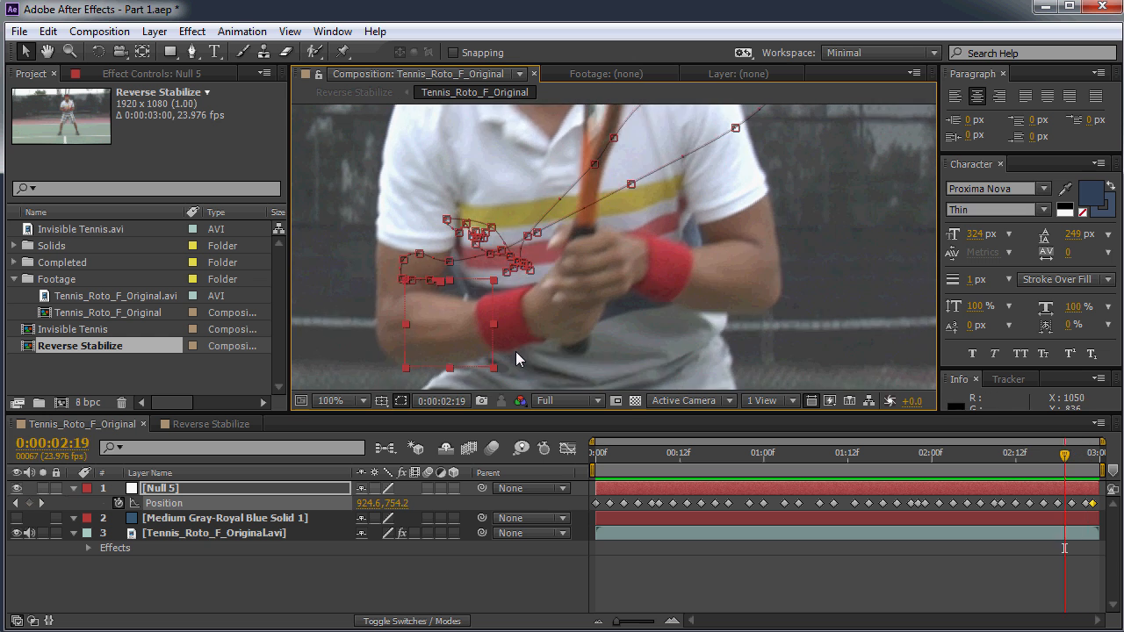
left_click_drag(1043, 455, 776, 508)
left_click_drag(664, 505, 722, 498)
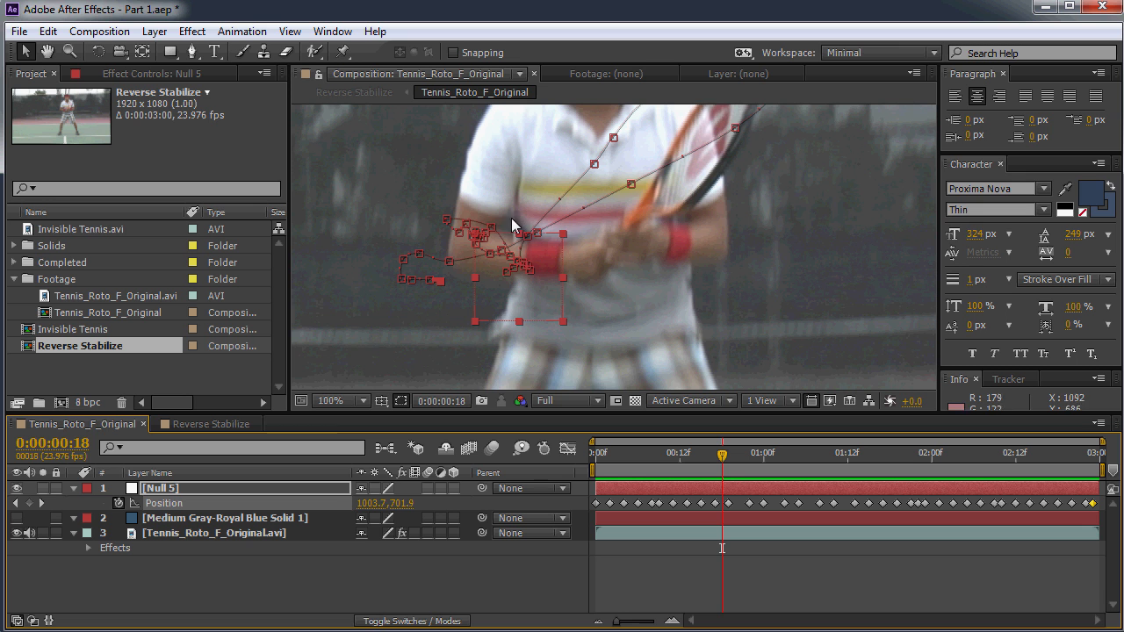
key("Home")
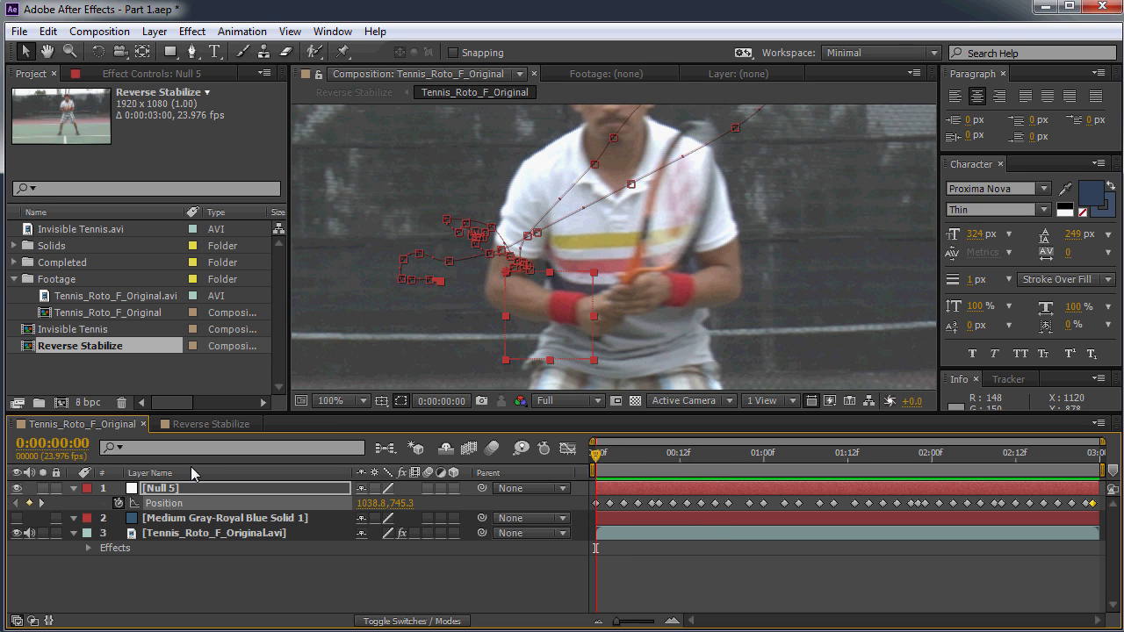
Rename the null Left Upper Arm Track, and parent the blue solid to it after moving the solid above it
left_click(179, 492)
key("Return")
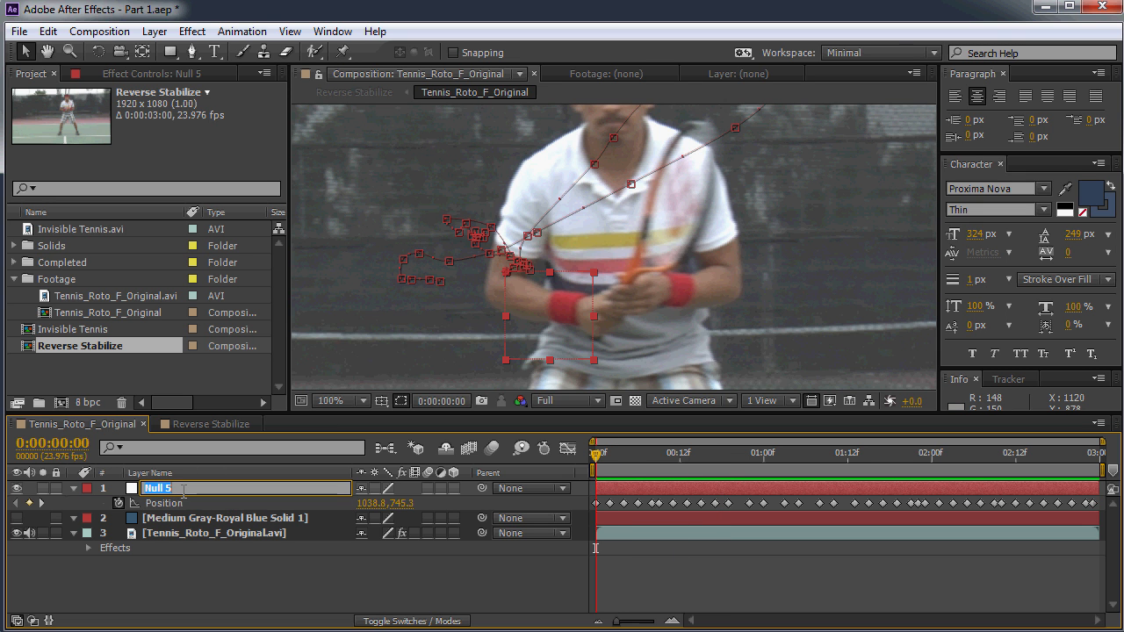
type("Left Upper Arm Track")
key("Return")
left_click_drag(195, 518, 195, 486)
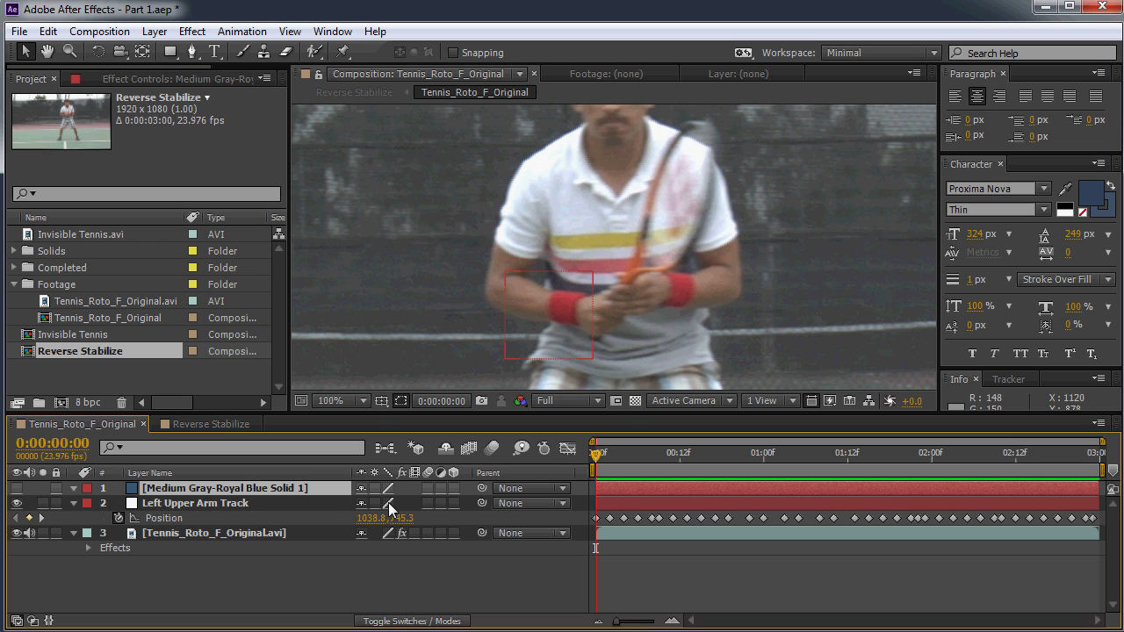
left_click_drag(399, 496, 293, 505)
Show the parented blue solid across the whole frame, and hide it again
left_click(16, 488)
scroll(474, 316, "down", 4)
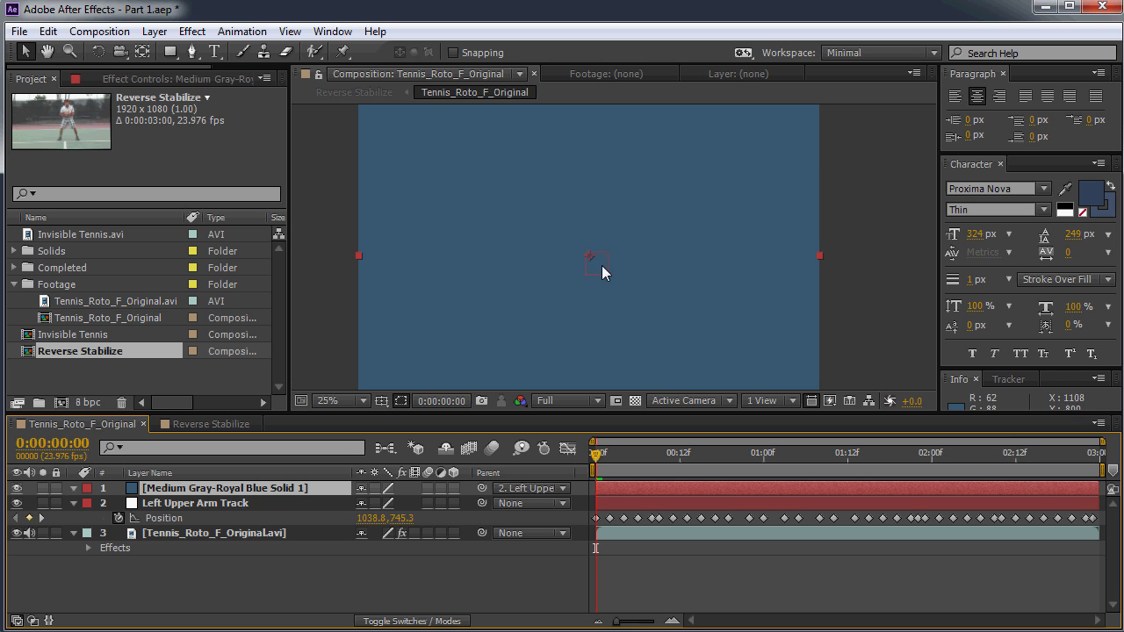
scroll(533, 270, "down", 1)
scroll(540, 274, "up", 1)
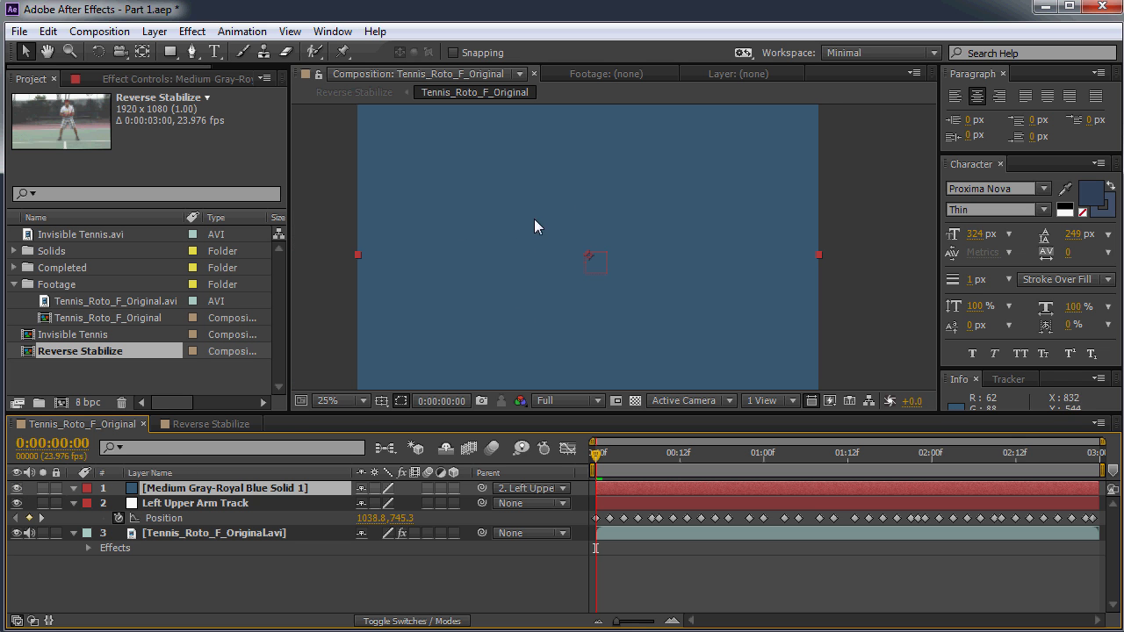
left_click(16, 488)
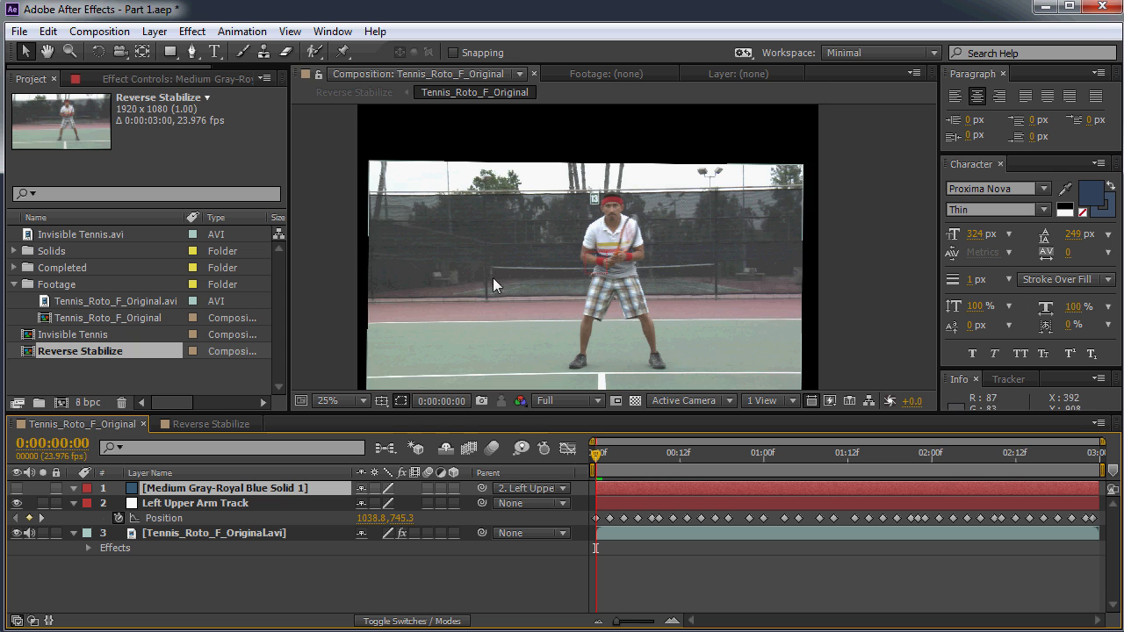
Go to 0:00:00:07 and enlarge the composition view around the player's elbow
scroll(590, 255, "up", 2)
left_click(624, 456)
mouse_move(636, 456)
left_mouse_down()
mouse_move(714, 457)
mouse_move(620, 458)
left_mouse_up()
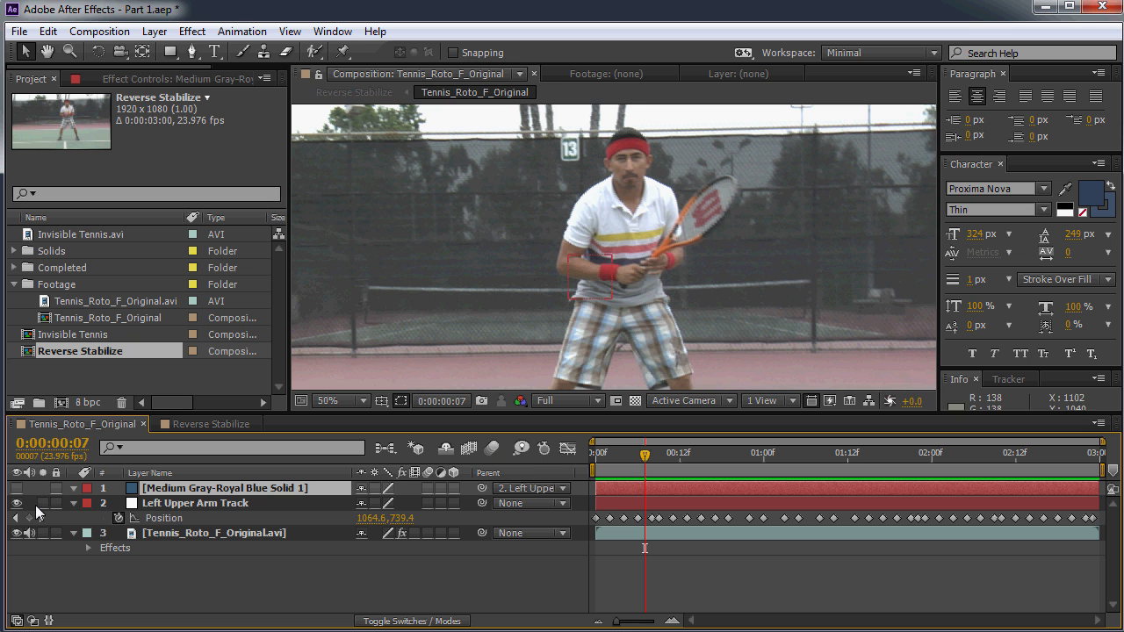
scroll(527, 285, "up", 4)
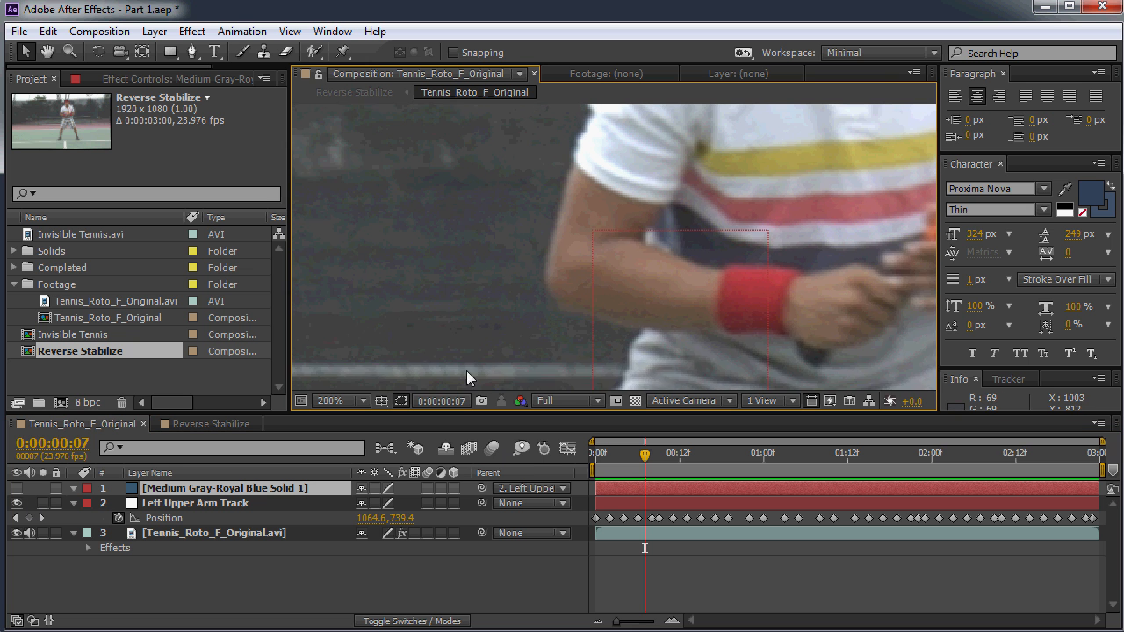
left_click_drag(640, 236, 562, 296)
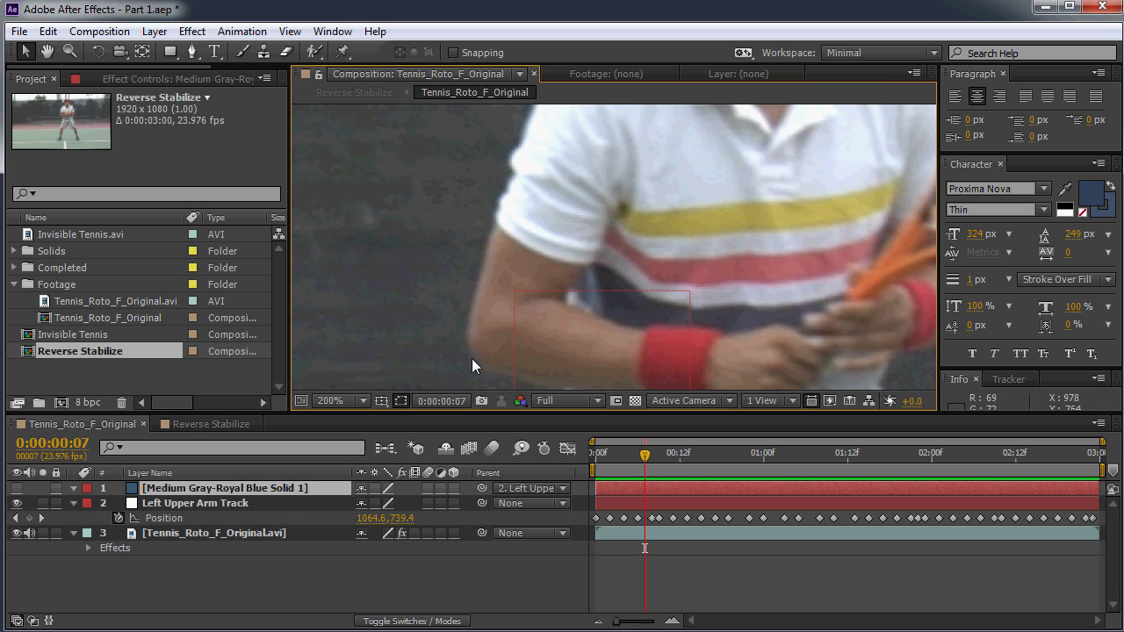
scroll(562, 206, "up", 2)
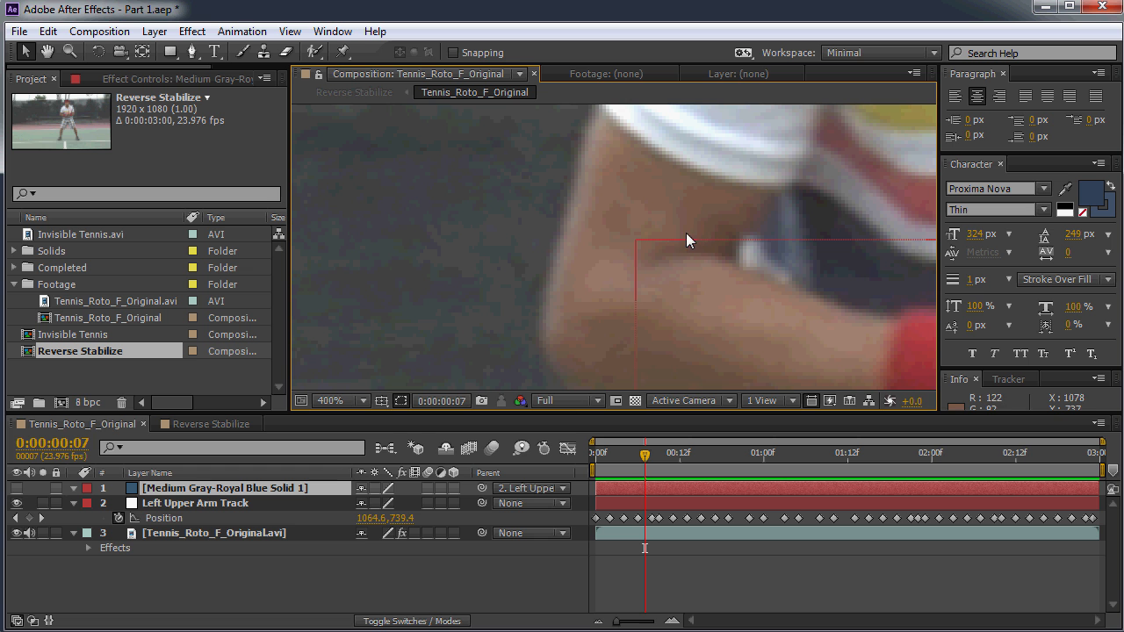
left_click_drag(564, 411, 566, 485)
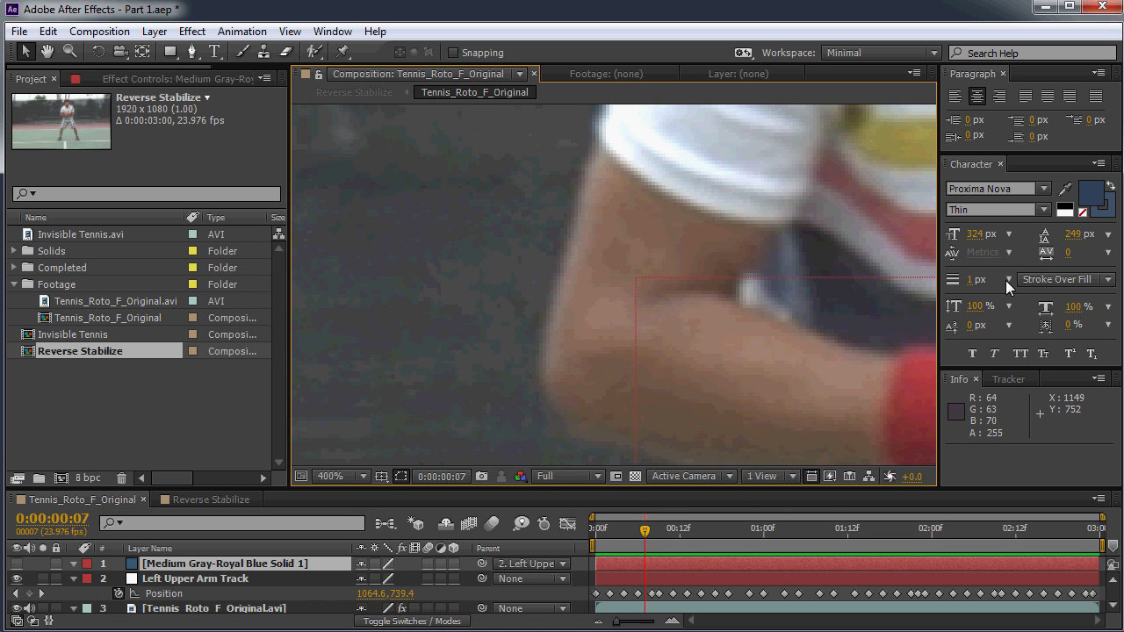
left_click_drag(938, 278, 999, 277)
left_click_drag(736, 187, 614, 120)
Draw a closed straight-edged Pen mask on the blue solid around the player's upper arm, following the elbow and sleeve hem
key("g")
left_click(533, 248)
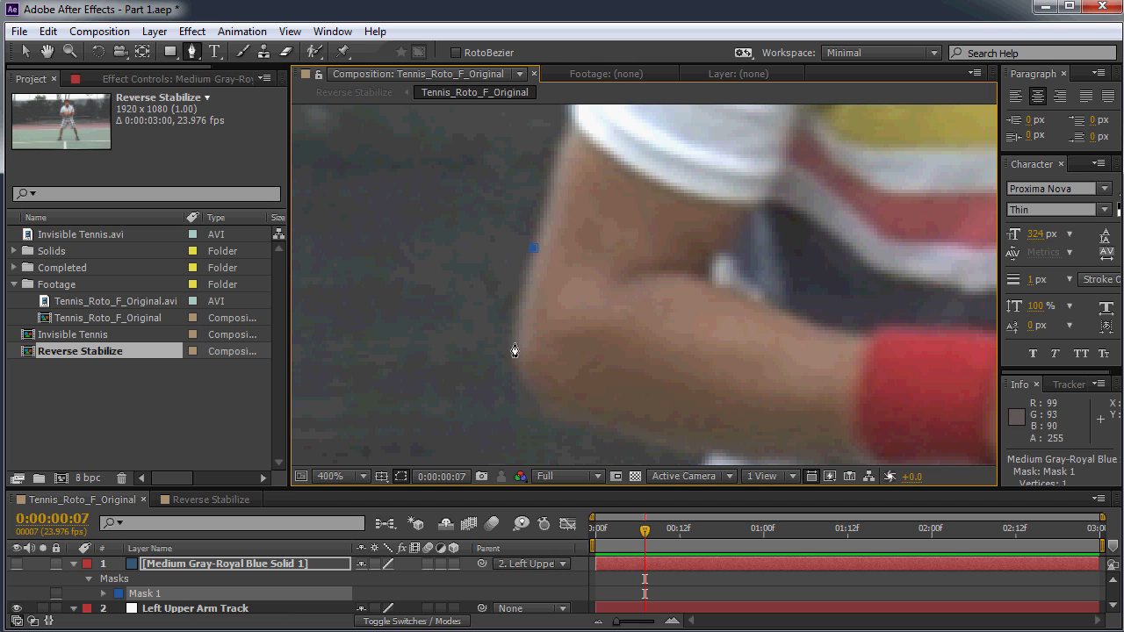
left_click(515, 350)
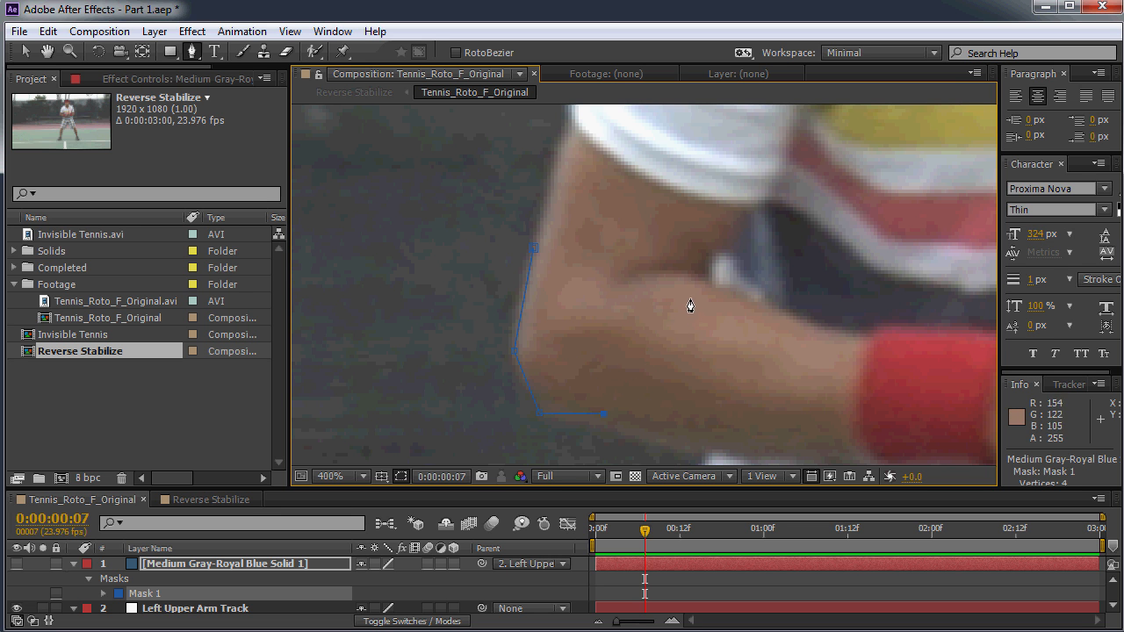
left_click(646, 353)
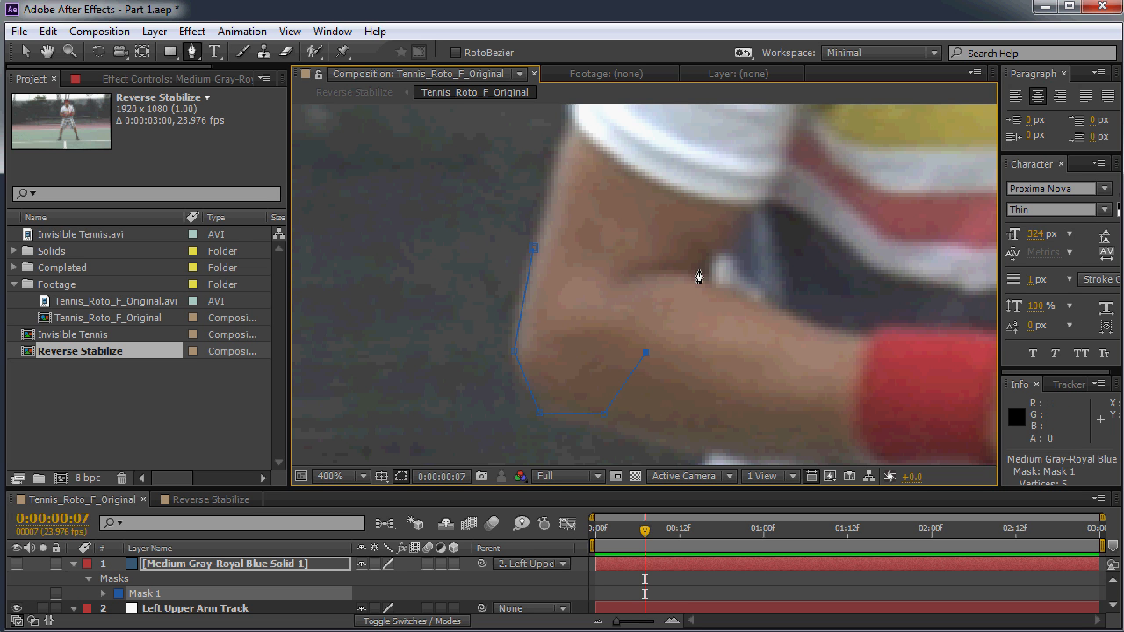
left_click(693, 276)
left_click(730, 243)
left_click(648, 183)
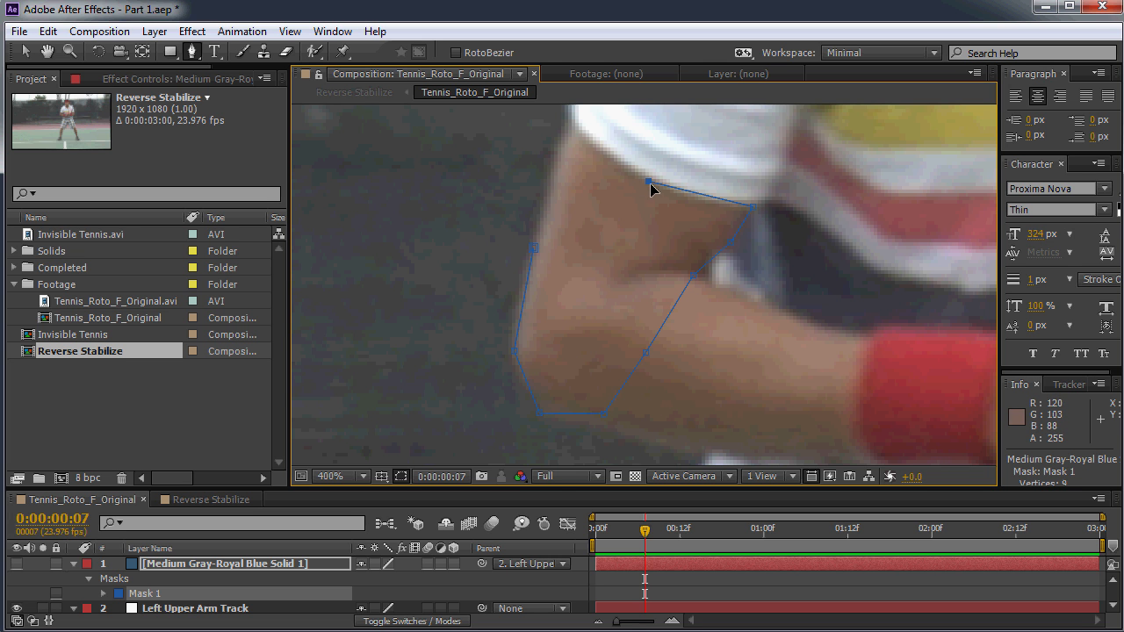
left_click(569, 122)
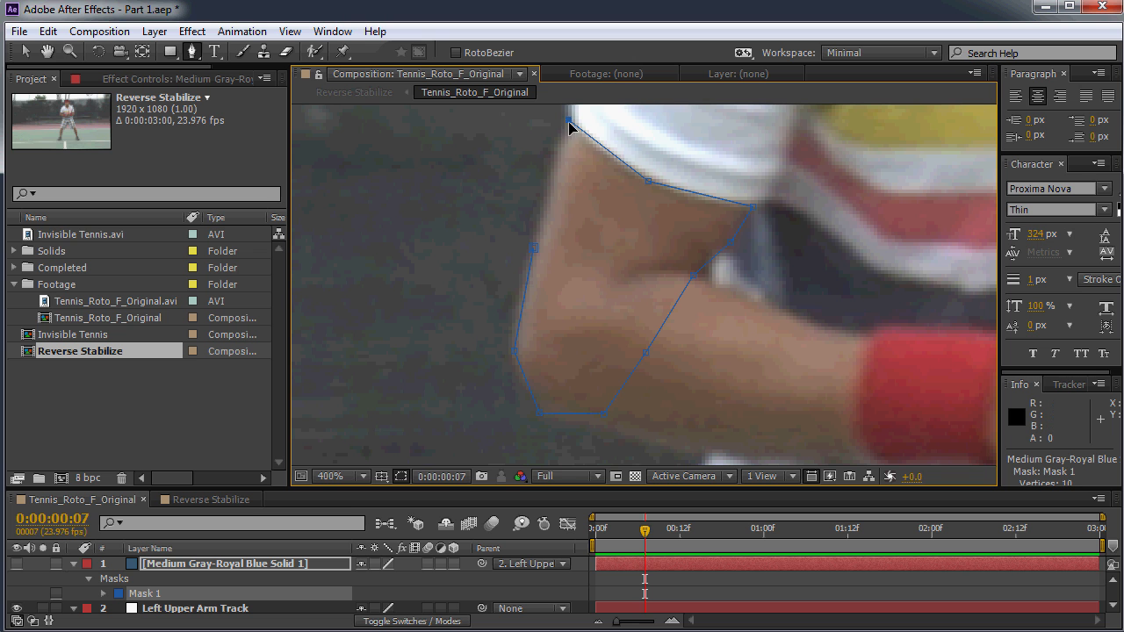
left_click(533, 249)
left_click_drag(587, 266, 606, 321)
left_click_drag(666, 362, 640, 279)
left_click_drag(628, 207, 639, 263)
left_click_drag(641, 334, 562, 281)
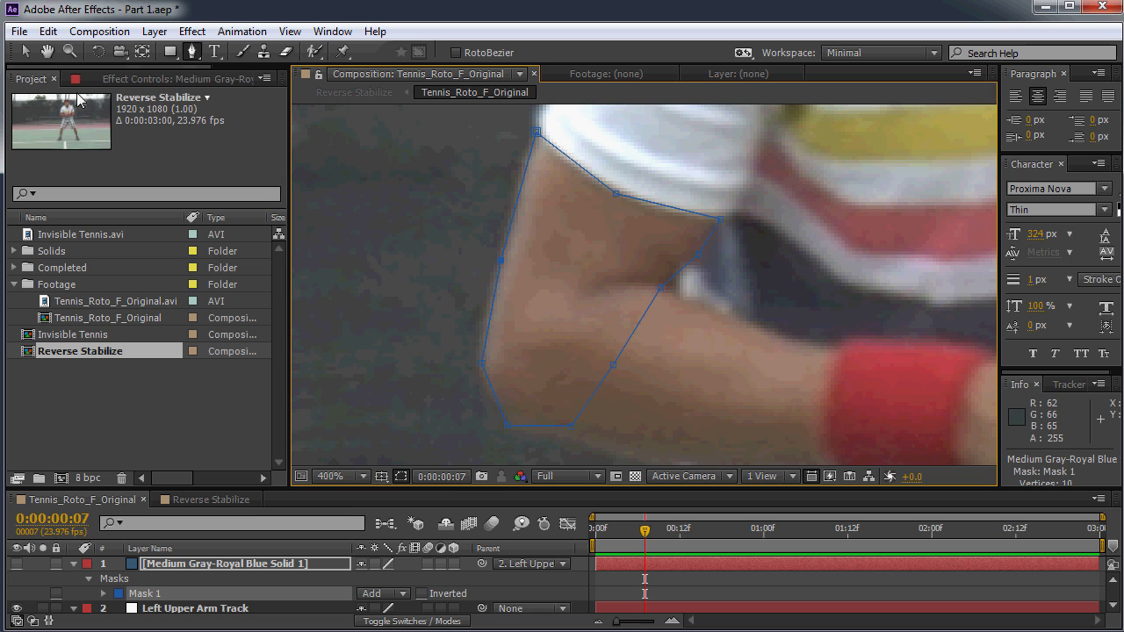
Try curving the mask's edge along the sleeve hem by converting its middle and inner-corner vertices to Bezier points
left_click(27, 53)
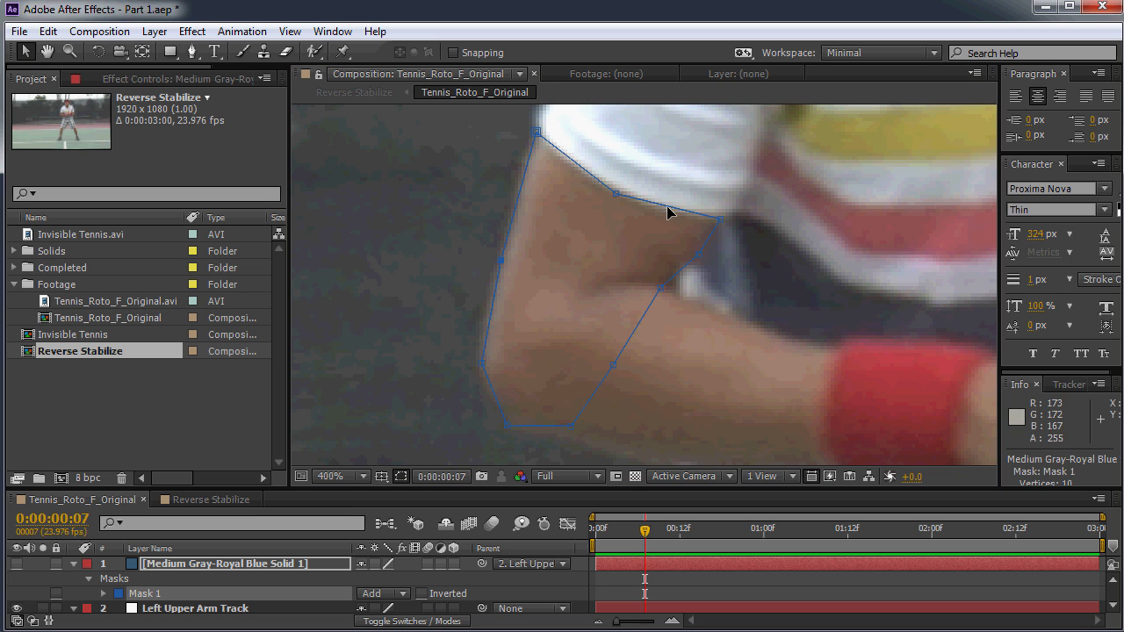
left_click_drag(663, 209, 655, 216)
key("ctrl+z")
left_click(191, 51)
left_click(617, 194, "alt")
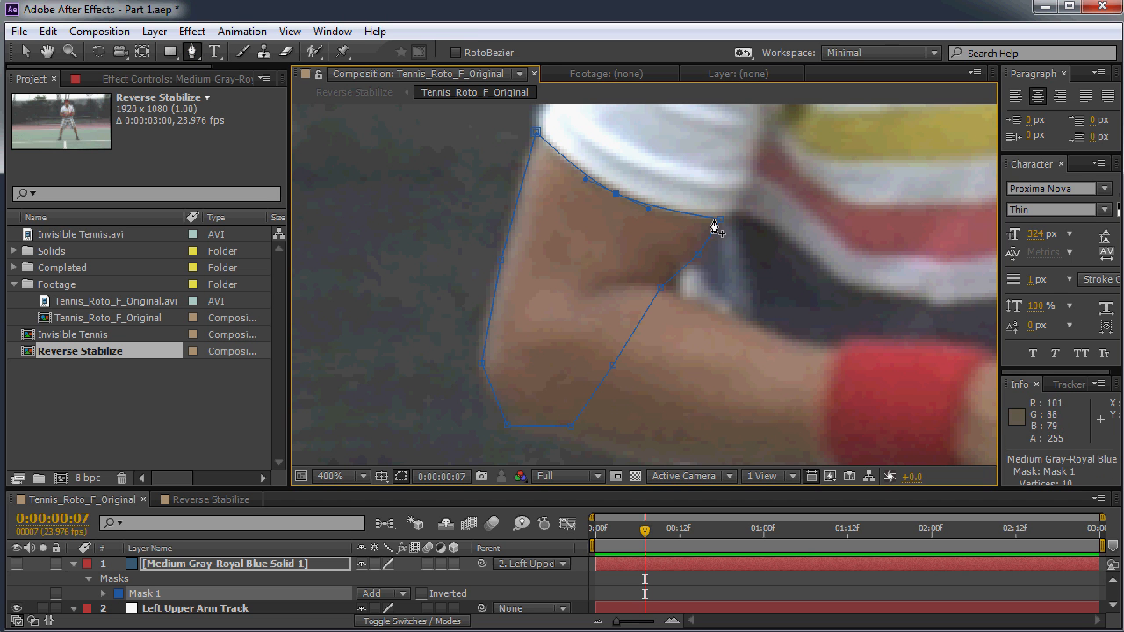
left_click(721, 221, "alt")
key("v")
mouse_move(671, 203)
left_mouse_down()
mouse_move(667, 230)
mouse_move(674, 195)
mouse_move(670, 240)
mouse_move(673, 191)
mouse_move(659, 200)
left_mouse_up()
key("ctrl+z")
Convert the two Bezier vertices along the sleeve hem back to corner points
key("g")
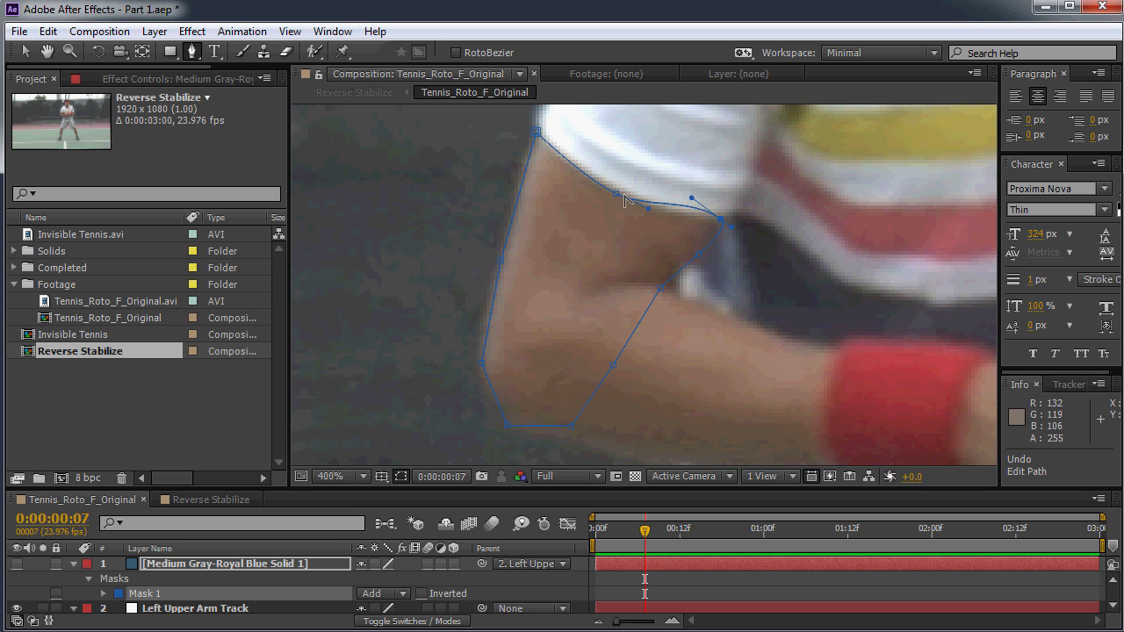
left_click(619, 199, "alt")
left_click(720, 222, "alt")
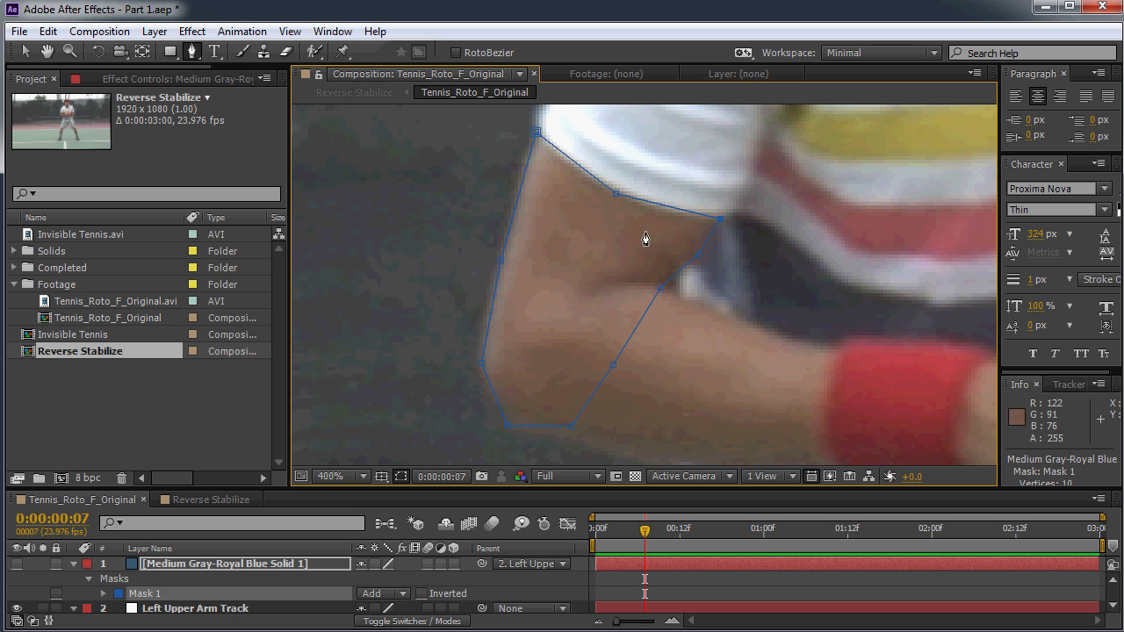
Open the Toggle Bezier script and use it to add Bezier handles to the mask and remove them again, twice
left_click(332, 32)
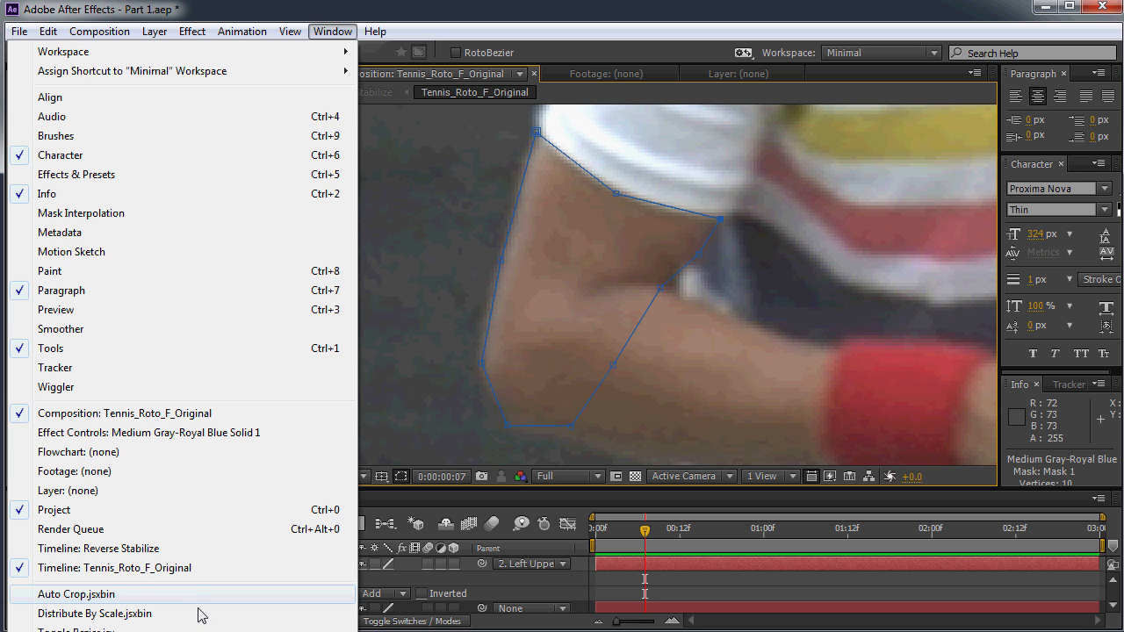
left_click(184, 630)
left_click_drag(187, 1, 166, 100)
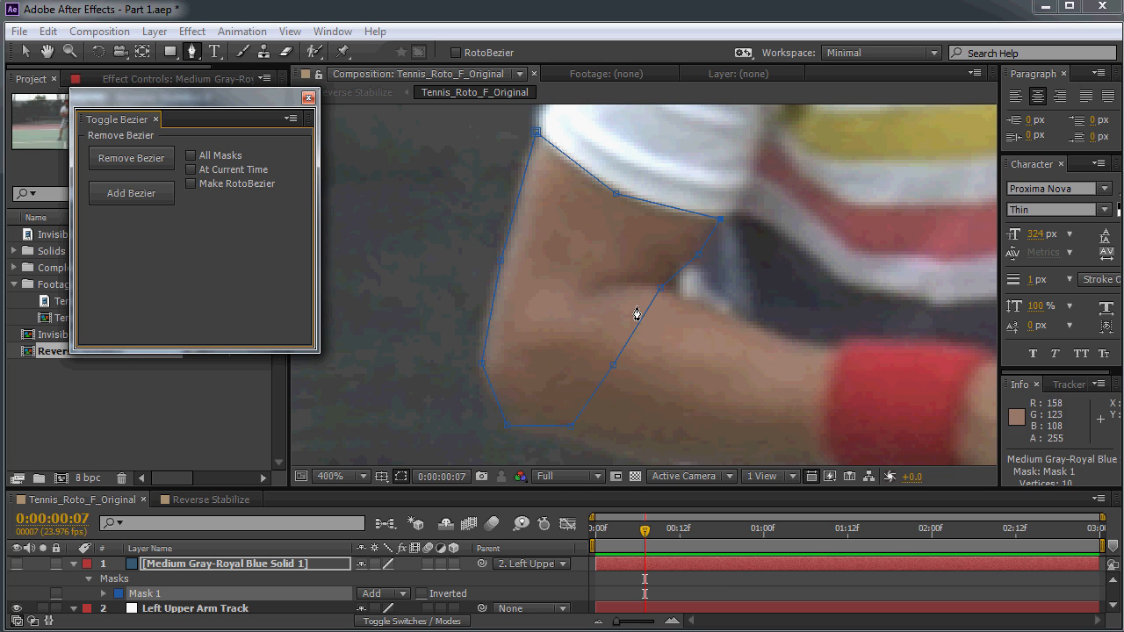
left_click(136, 194)
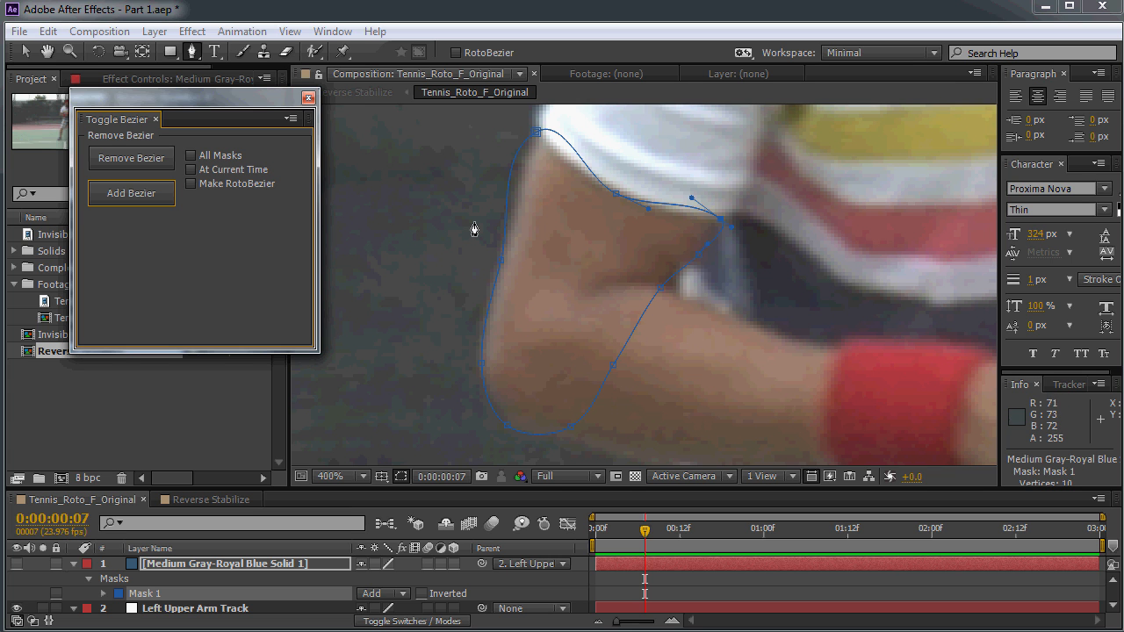
left_click(141, 159)
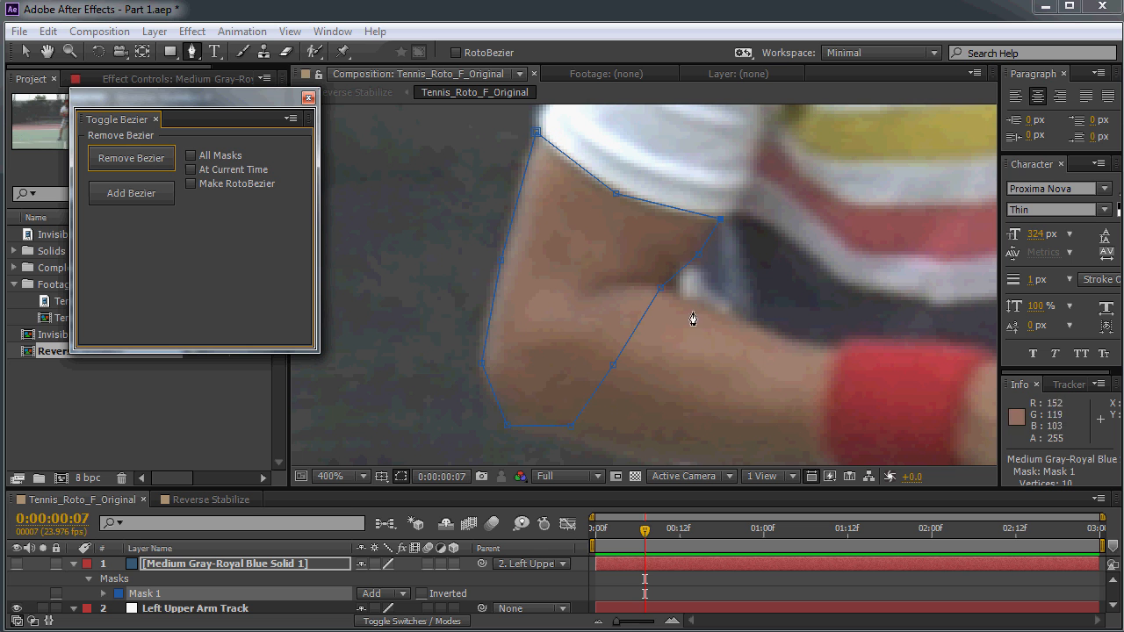
left_click(163, 200)
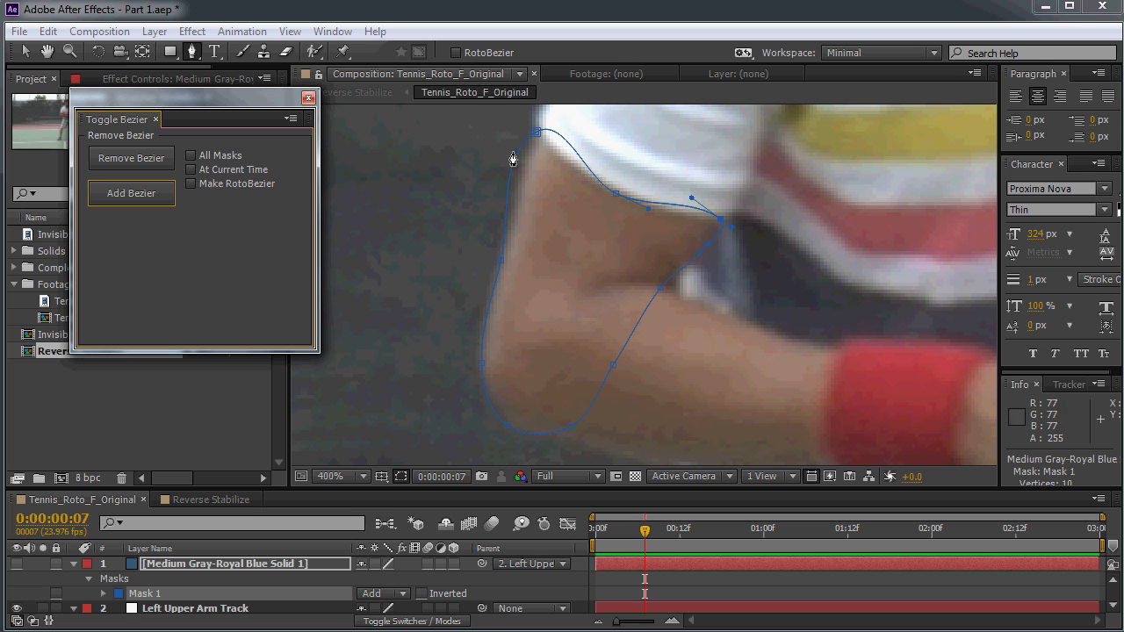
left_click(134, 158)
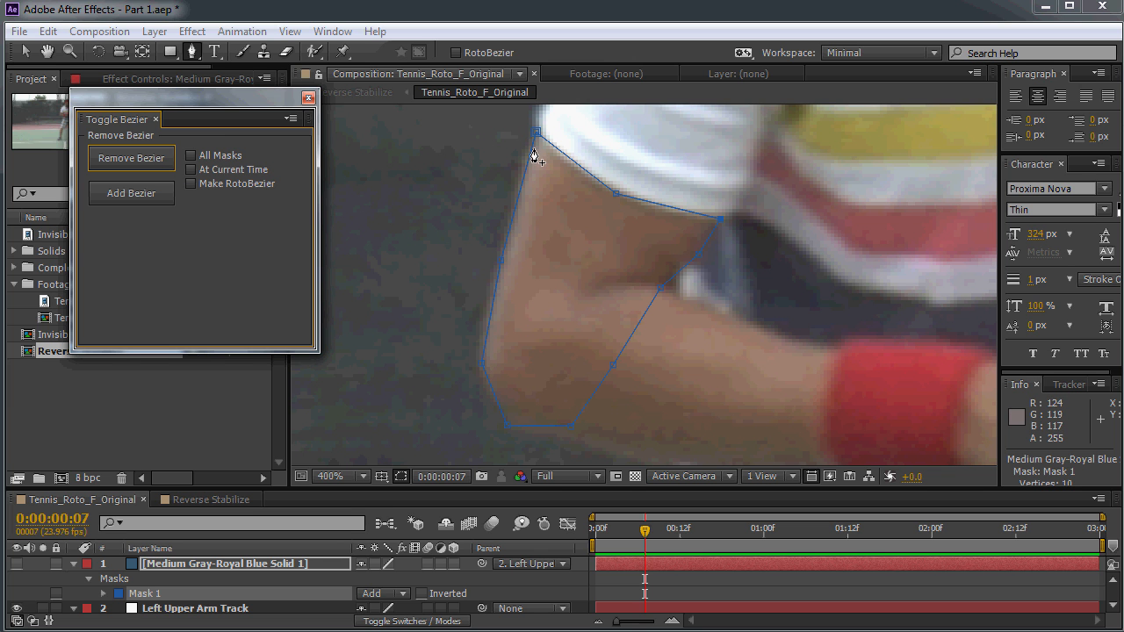
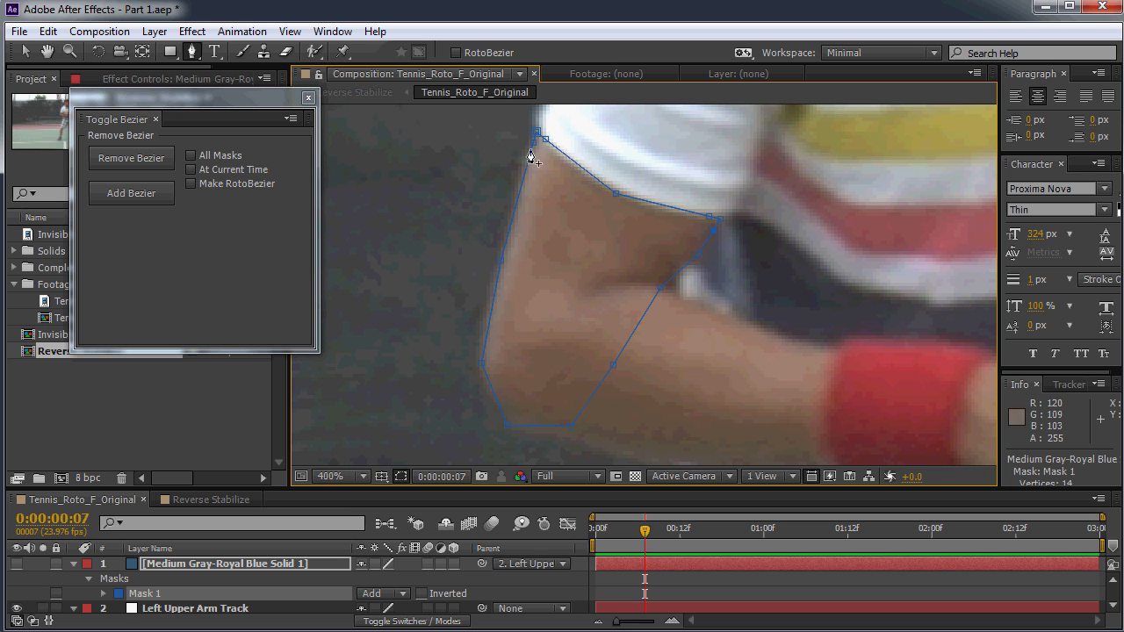
Test Bezier curves on the mask with extra vertices at its sleeve corners, restore straight edges, and clear the script panel away
left_click(157, 193)
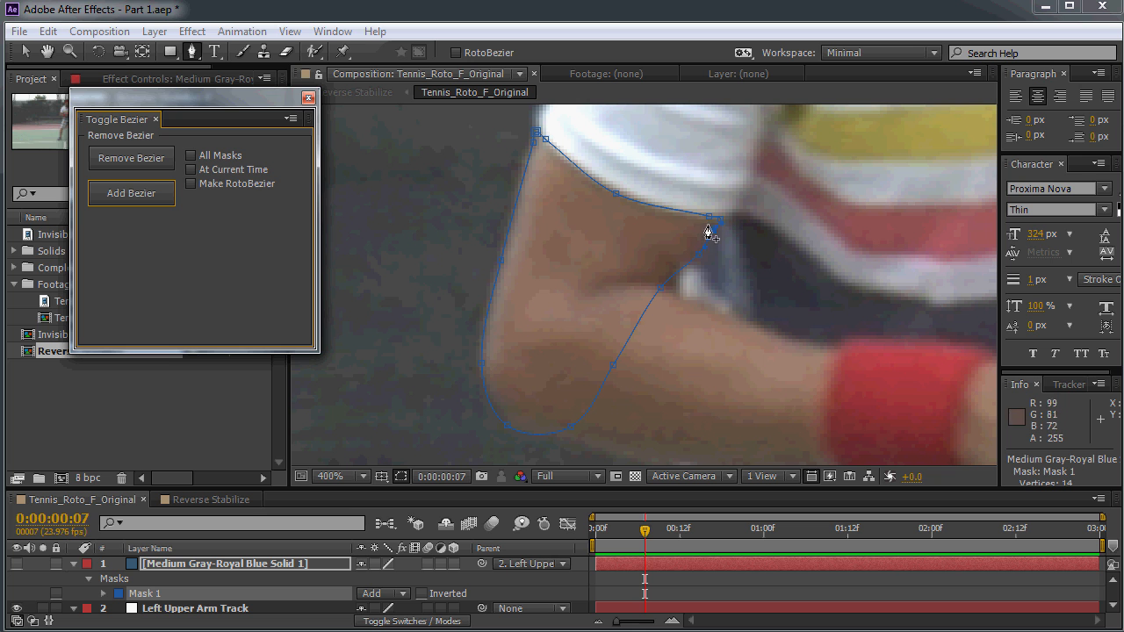
left_click(149, 157)
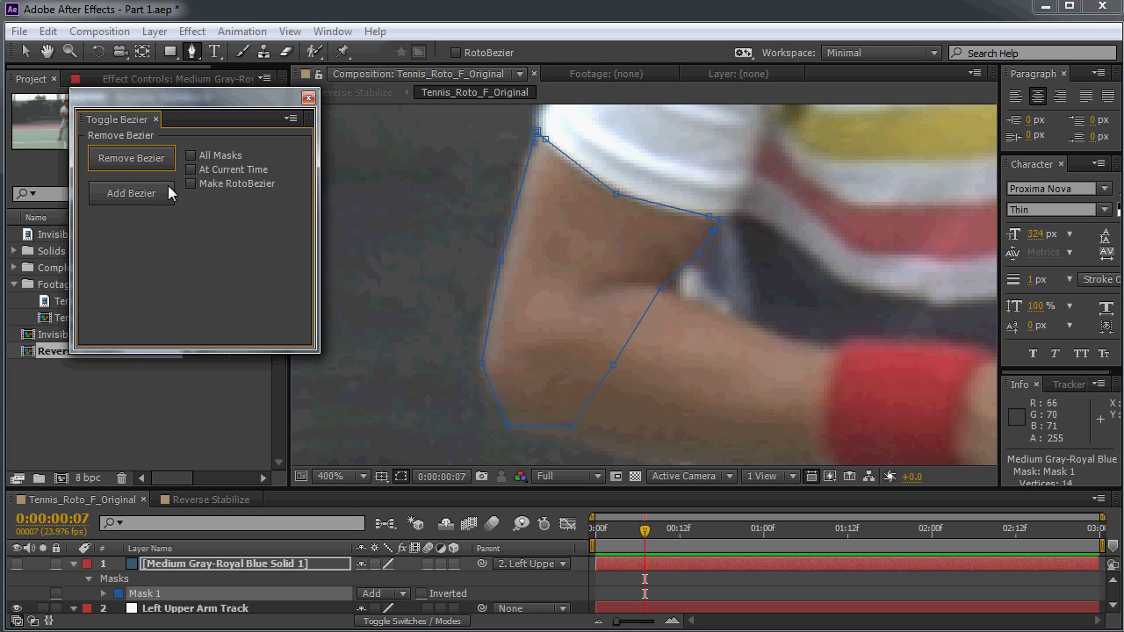
left_click(131, 198)
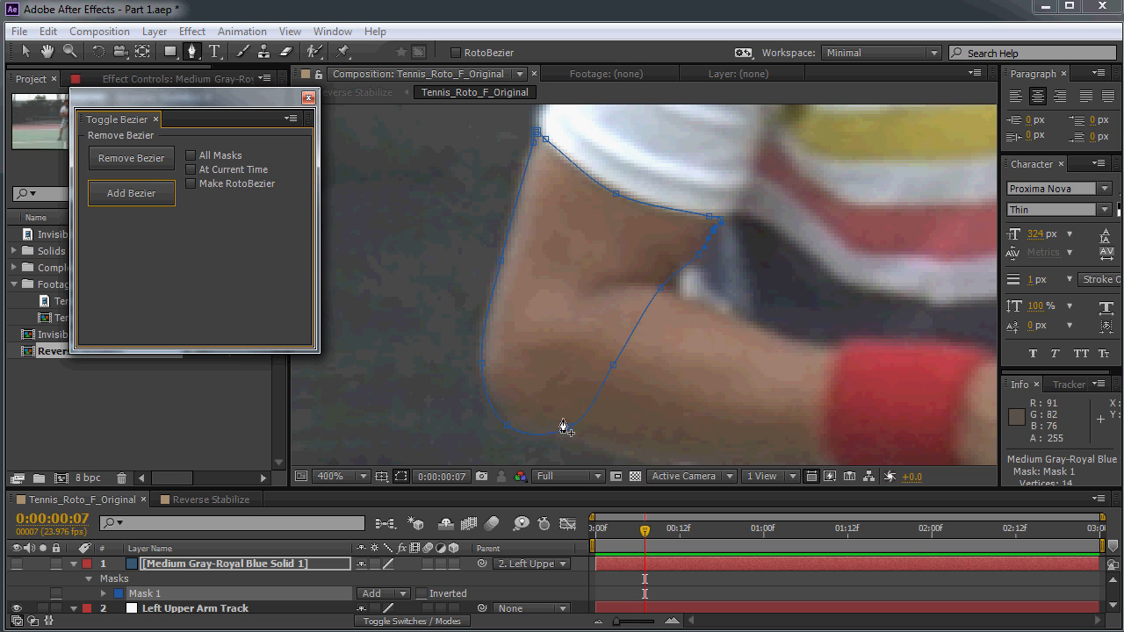
left_click(136, 159)
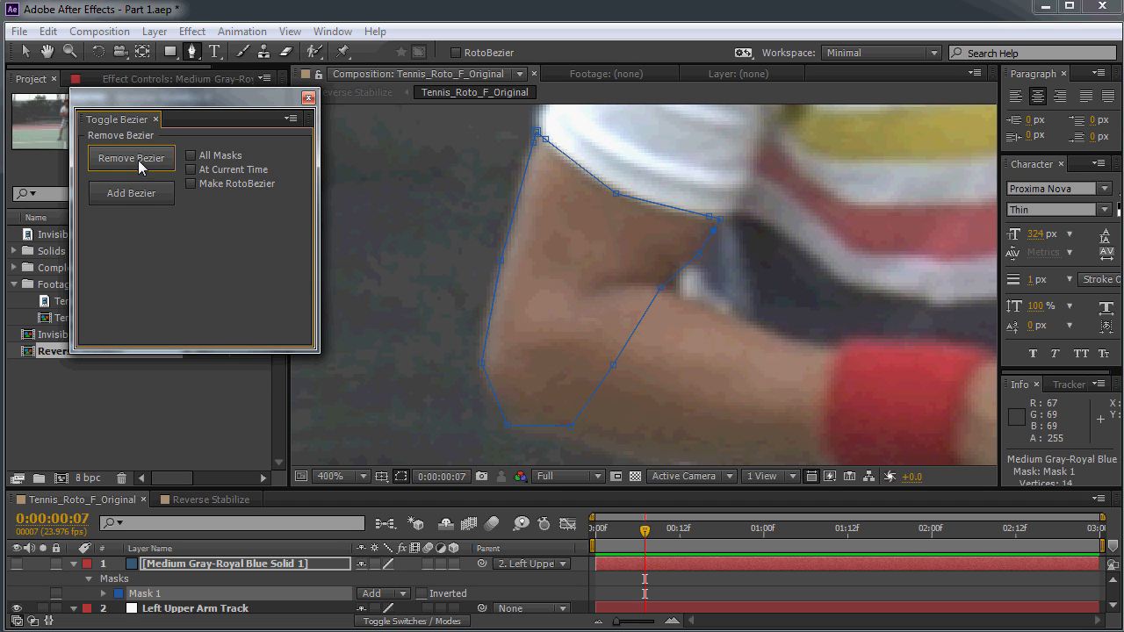
left_click_drag(173, 104, 1123, 131)
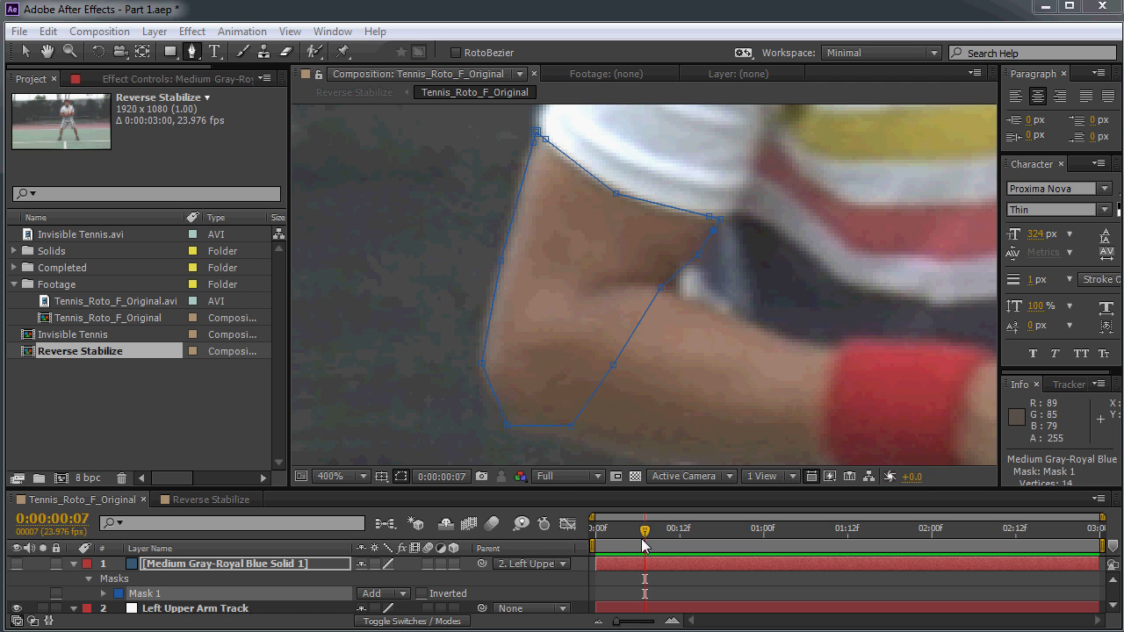
Go to 0:00:00:00 and move the mask's outer-corner and middle vertices down along the sleeve hem
left_click_drag(645, 531, 595, 529)
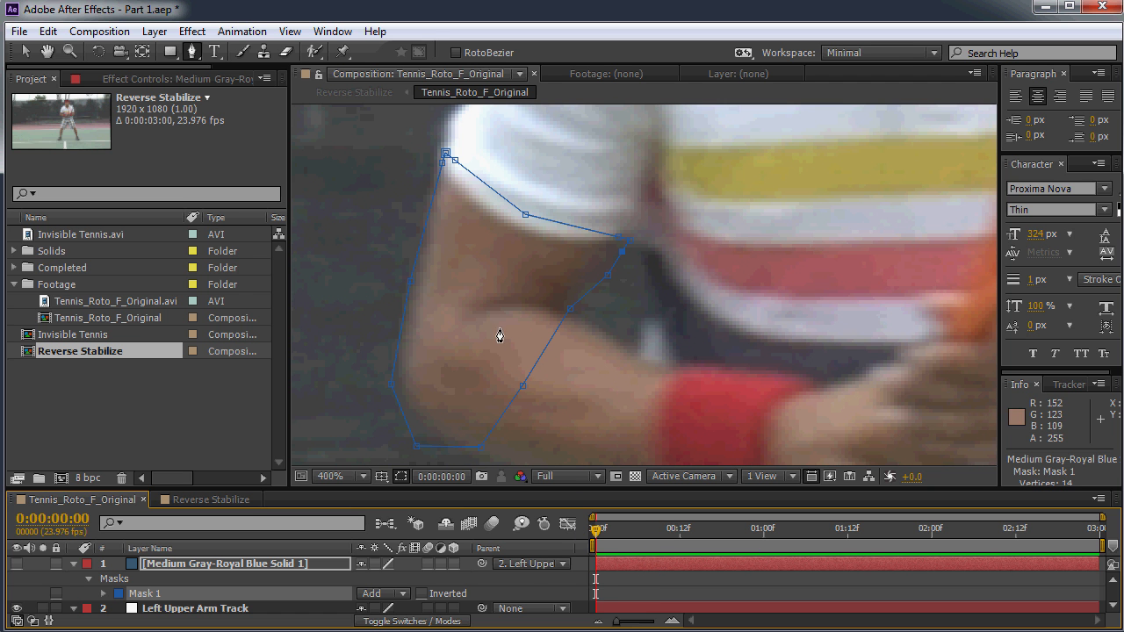
left_click_drag(674, 535, 595, 540)
key("v")
left_click_drag(526, 218, 509, 226)
left_click_drag(454, 161, 437, 199)
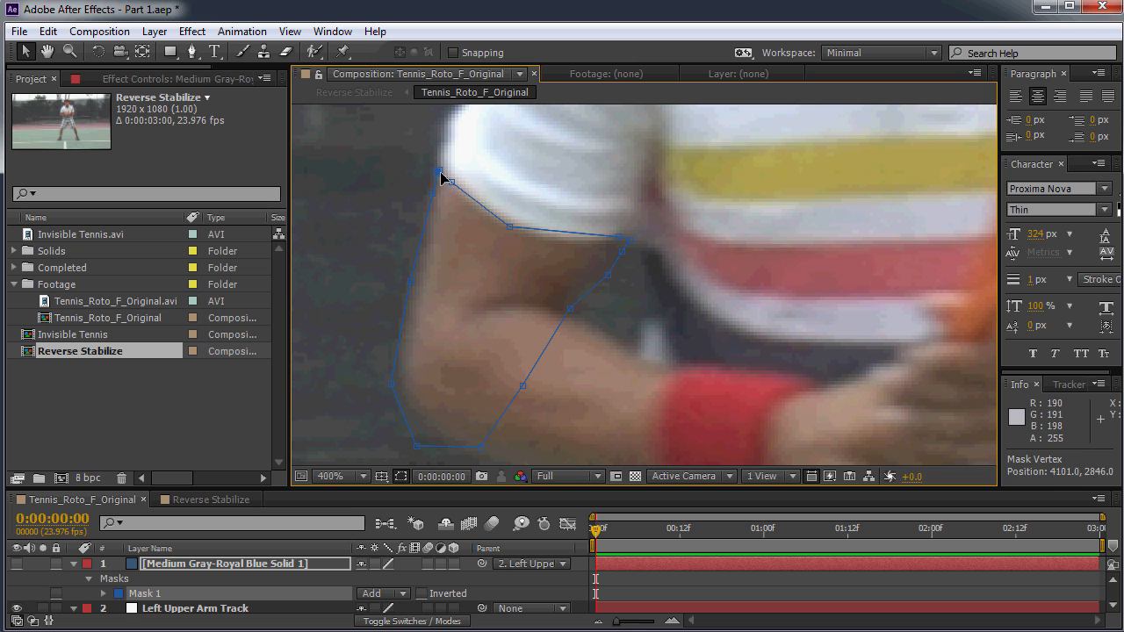
Free-transform the mask's inner sleeve-corner vertices together toward the arm, and move the vertex just below them inward
left_click_drag(589, 264, 642, 258)
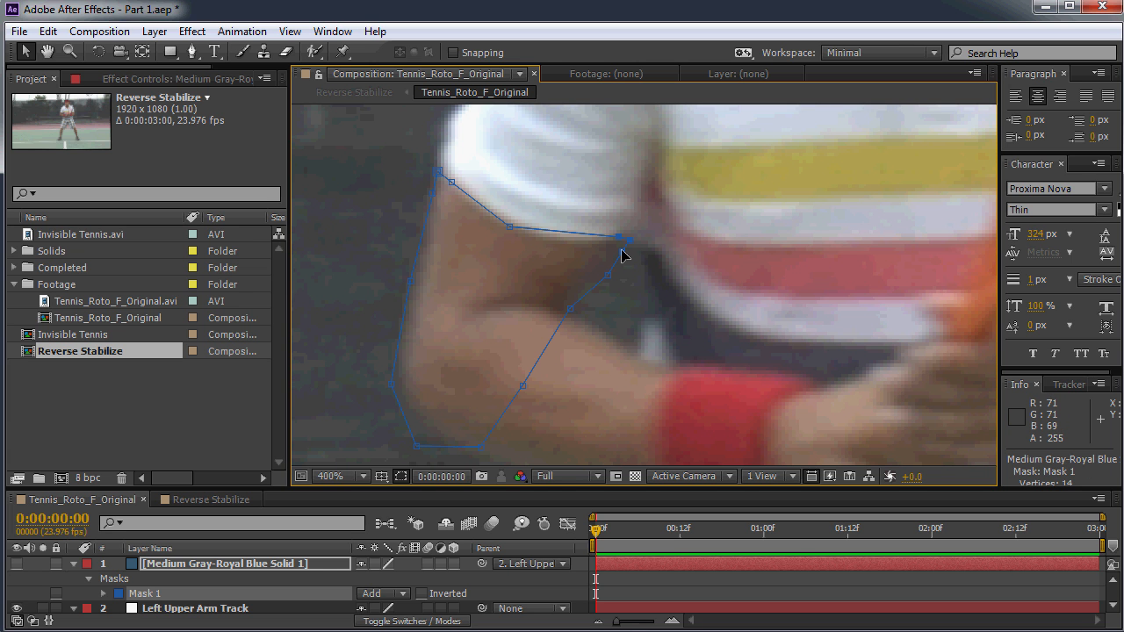
key("ctrl+t")
key("period")
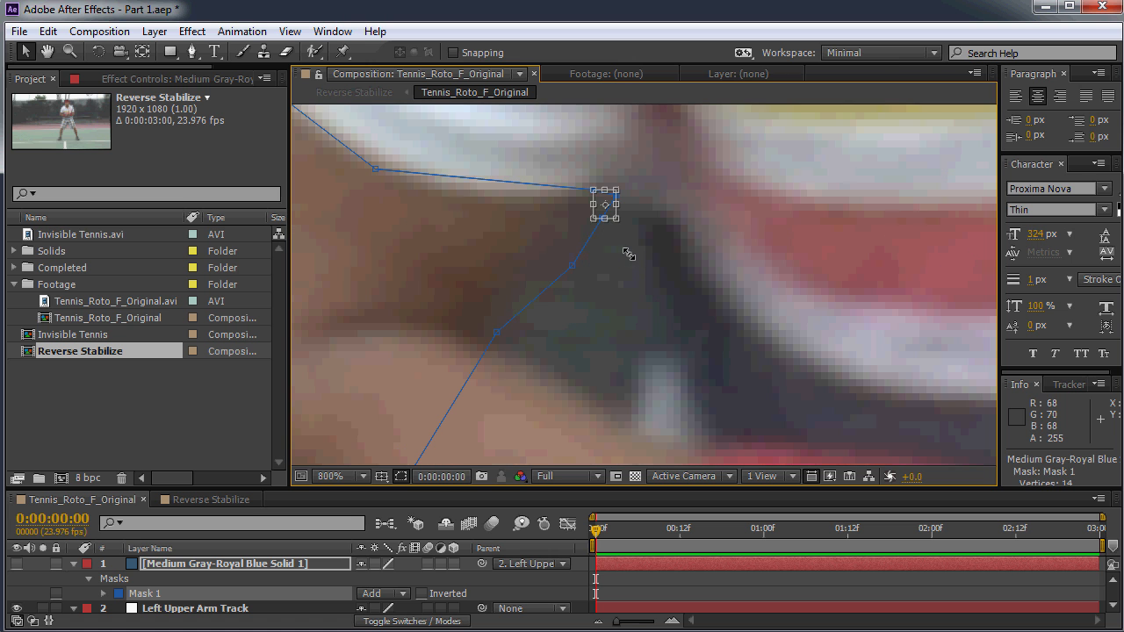
left_click_drag(606, 216, 554, 223)
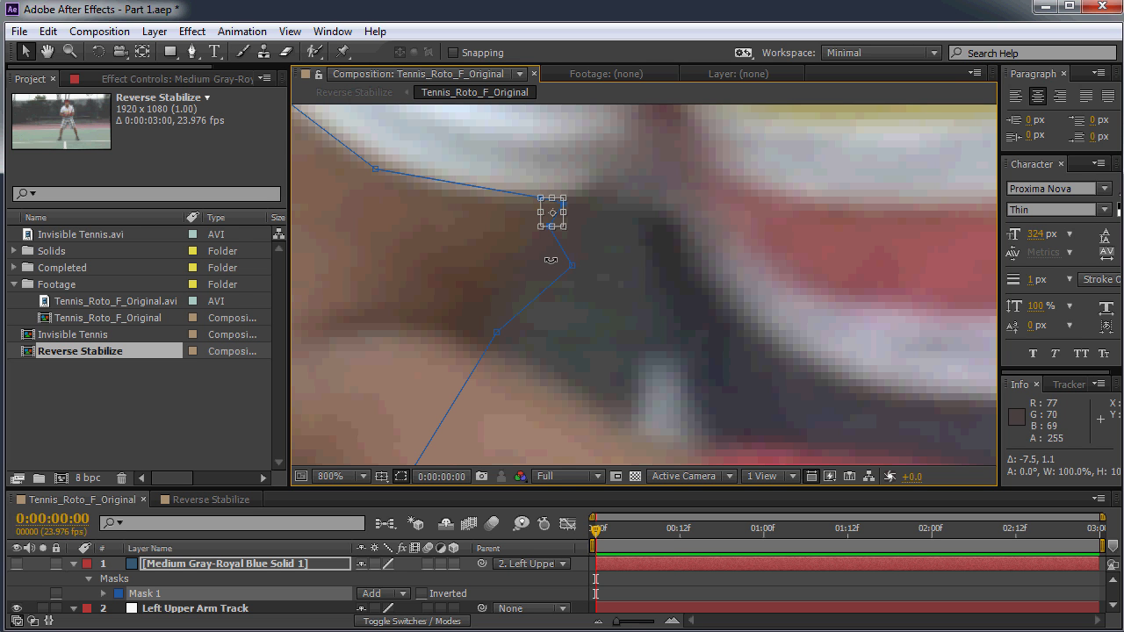
double_click(552, 263)
double_click(573, 265)
left_click(521, 265)
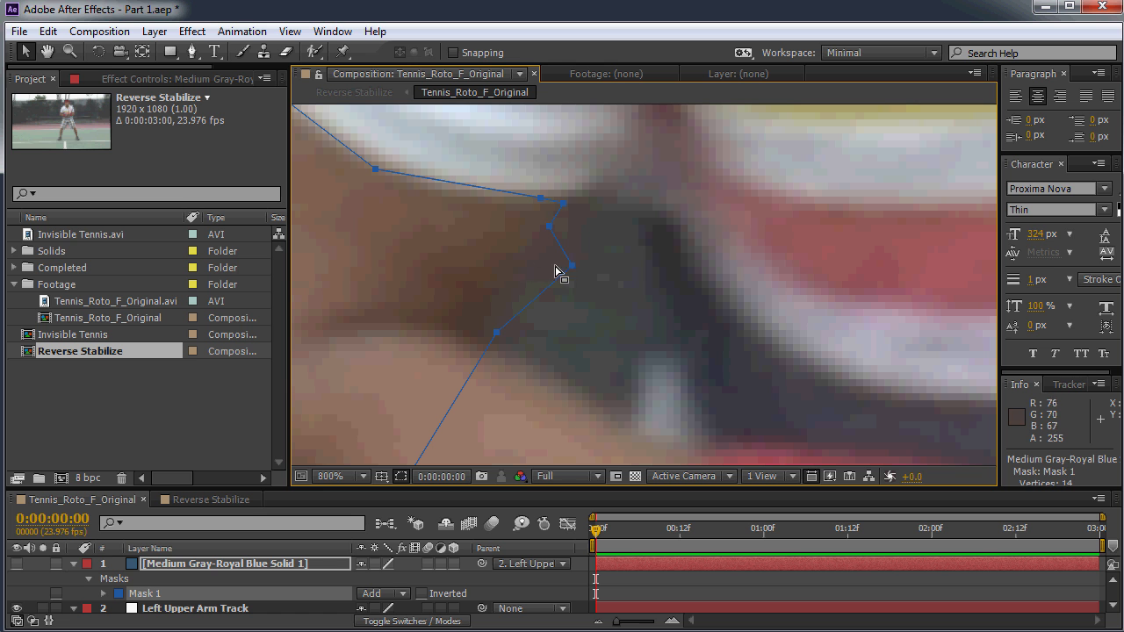
left_click_drag(573, 268, 528, 268)
Fit the mask's lower vertices to the elbow, shifting the bottom pair together and adjusting the back and bottom elbow vertices
scroll(530, 274, "down", 1)
left_click_drag(483, 374, 589, 284)
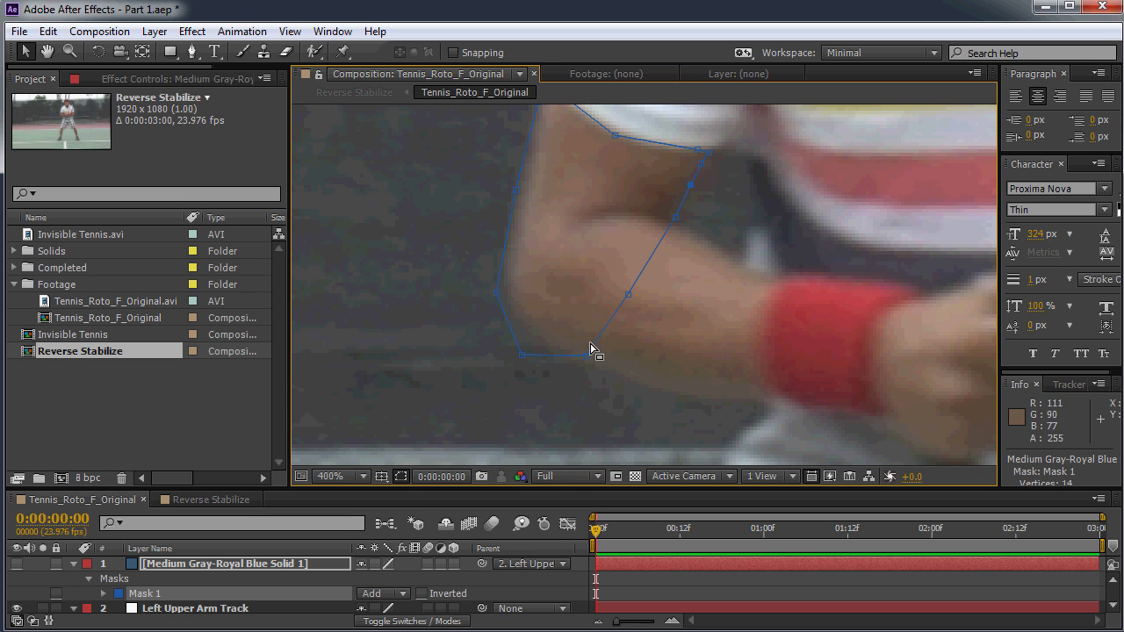
left_click_drag(558, 357, 573, 357)
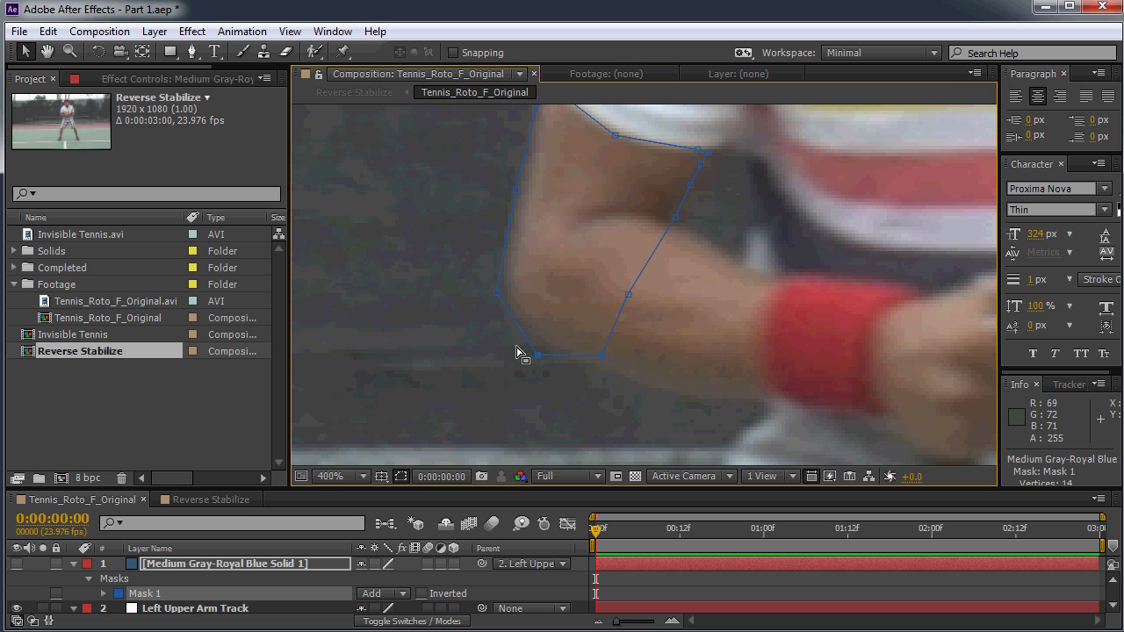
left_click_drag(497, 296, 508, 297)
left_click_drag(536, 355, 537, 343)
scroll(536, 343, "up", 1)
left_click_drag(464, 359, 713, 320)
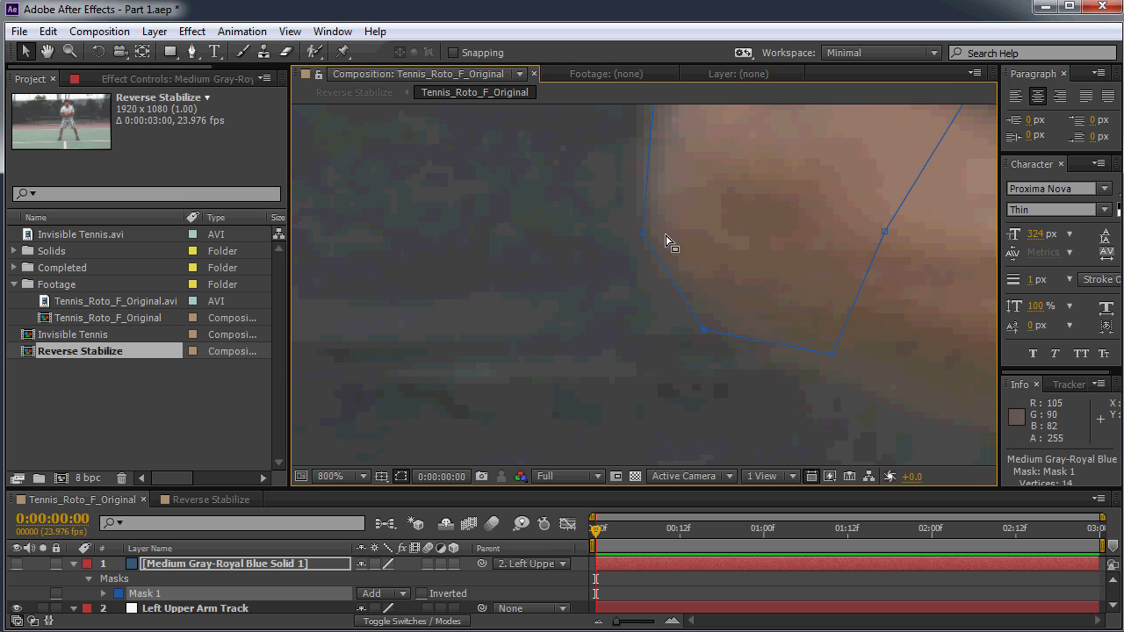
left_click_drag(627, 175, 587, 173)
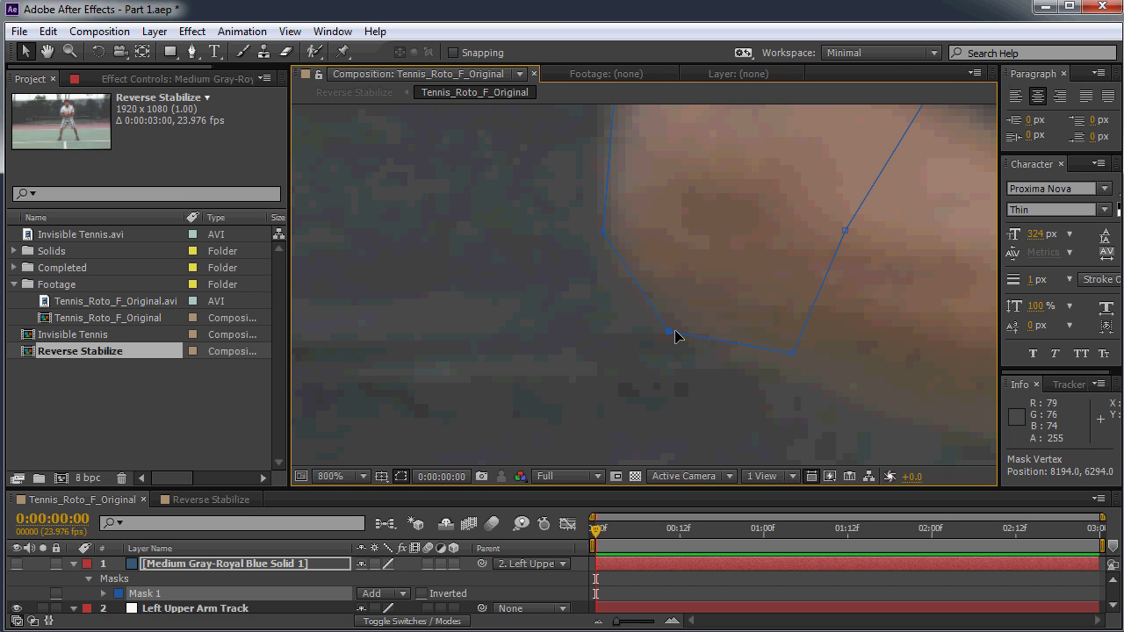
Pull the mask's bottom and back elbow vertices outward, away from the arm's outline
scroll(650, 224, "down", 2)
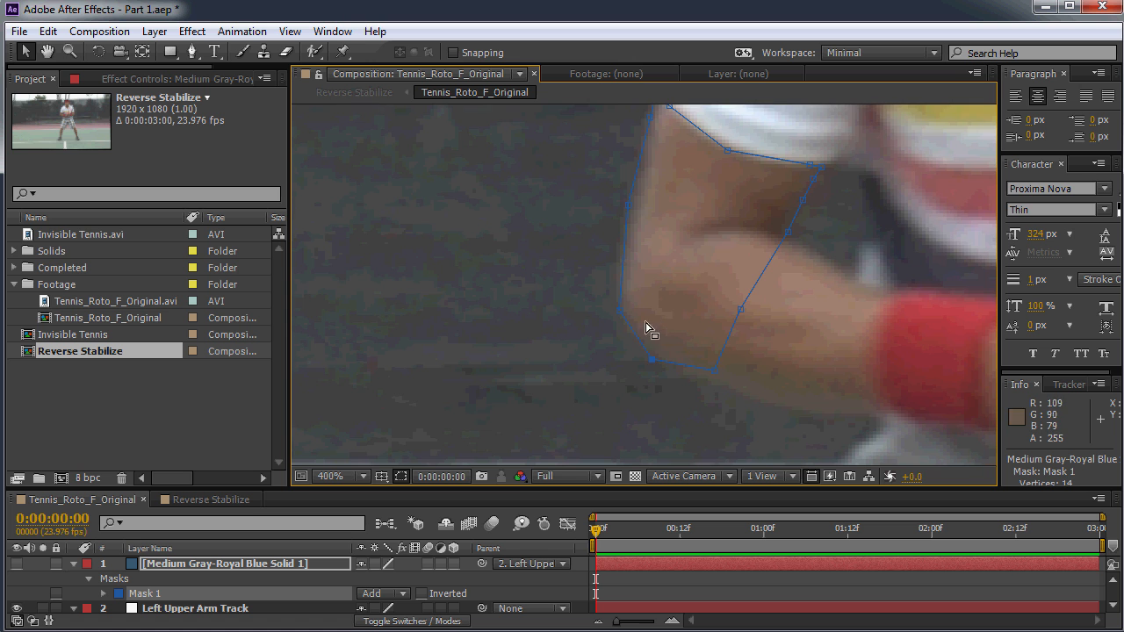
scroll(661, 369, "up", 2)
left_click_drag(603, 387, 597, 400)
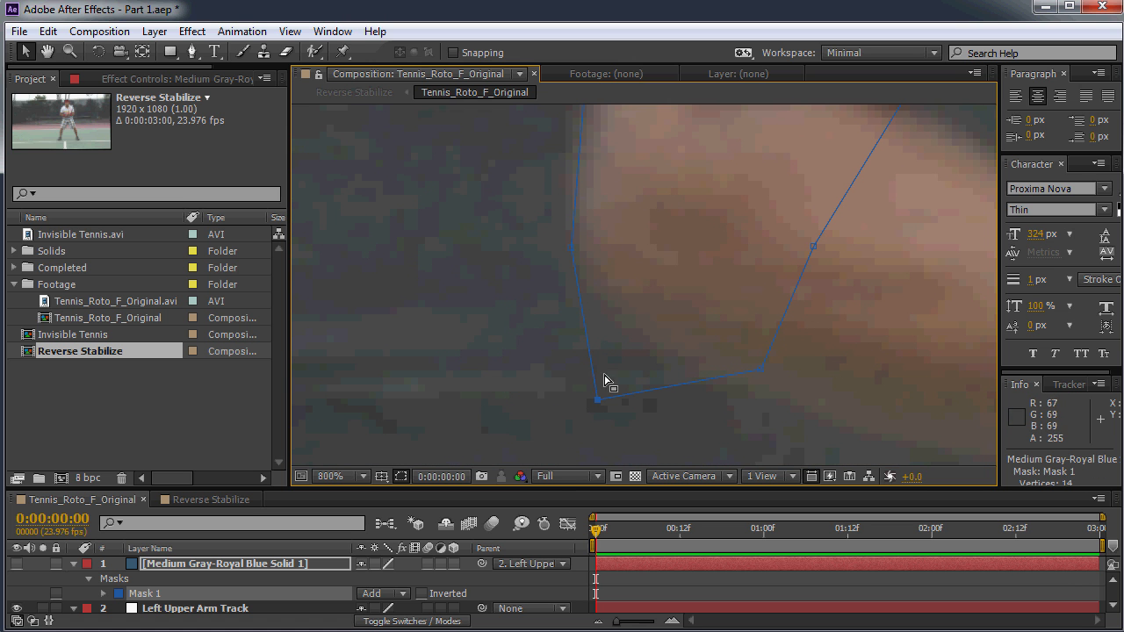
left_click_drag(572, 248, 472, 233)
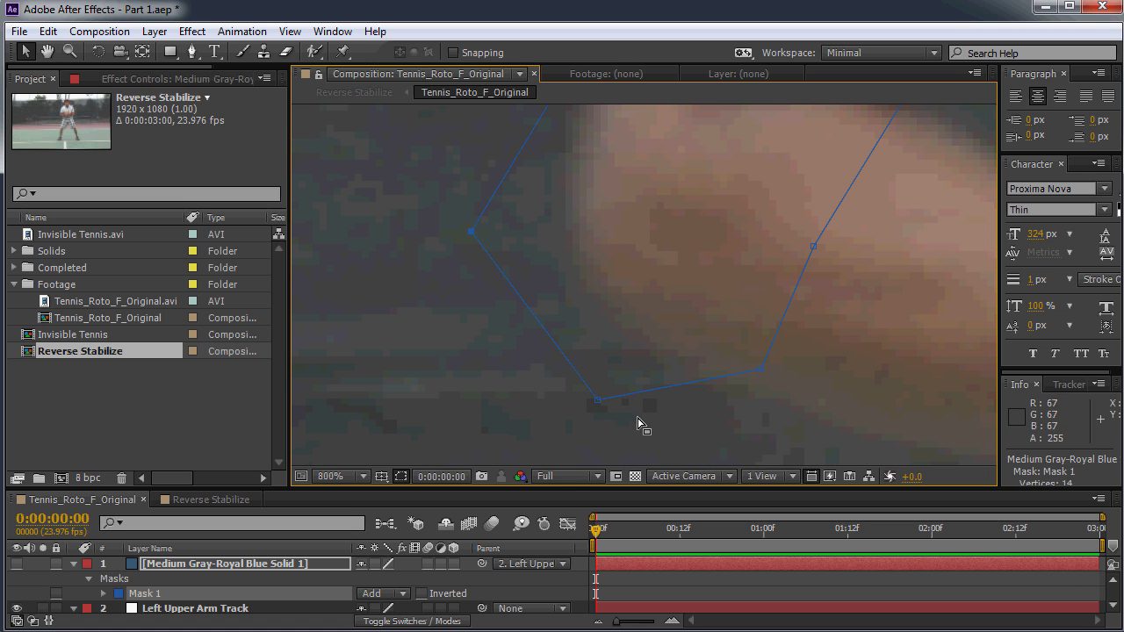
Undo the last outward moves of the mask's elbow vertices and examine the outline around the elbow
key("ctrl+z")
scroll(597, 221, "down", 2)
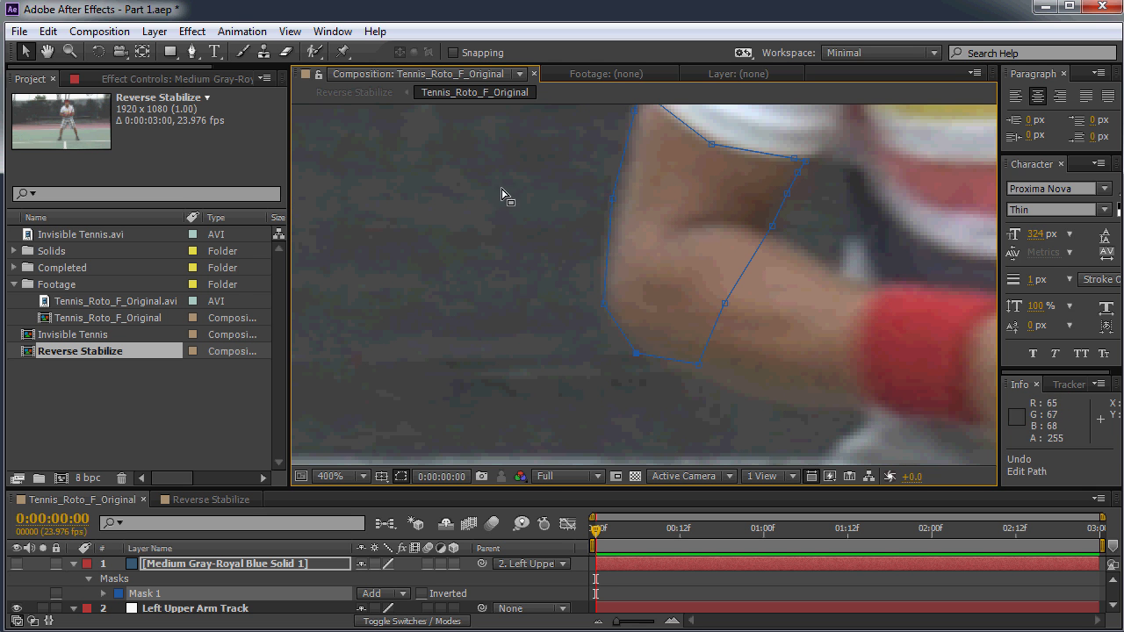
scroll(650, 380, "up", 2)
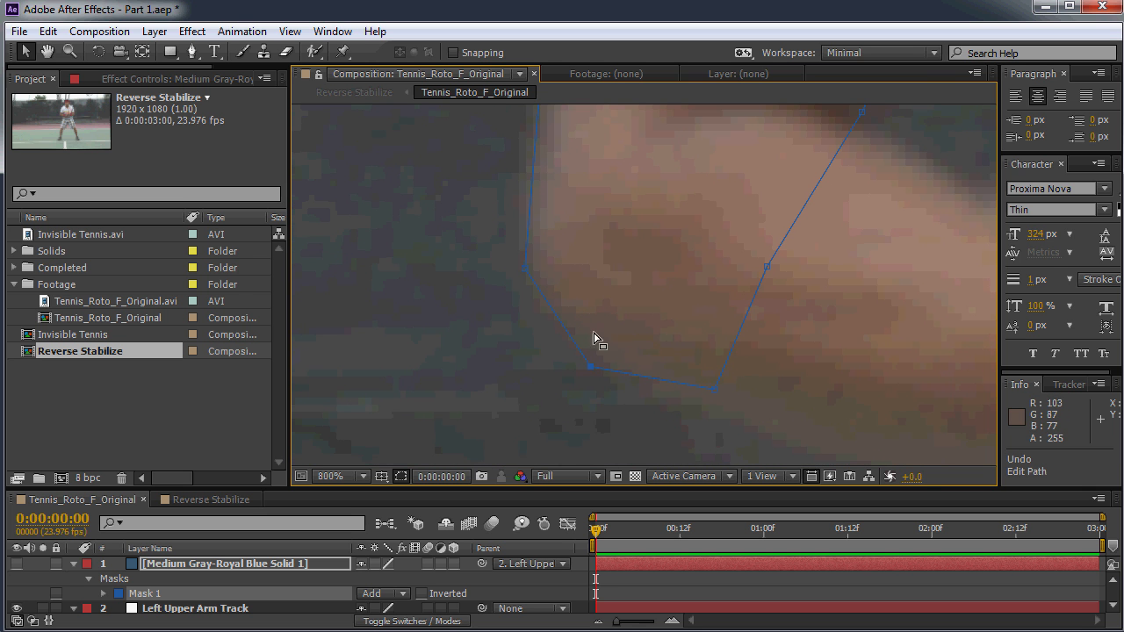
left_click_drag(598, 234, 606, 271)
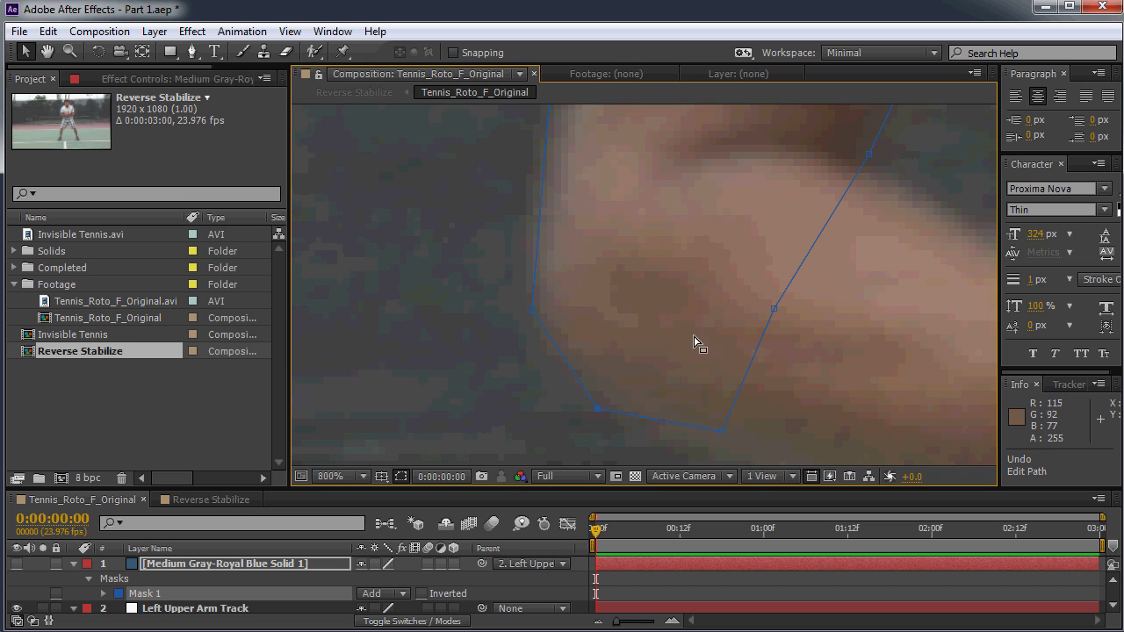
left_click_drag(715, 289, 647, 273)
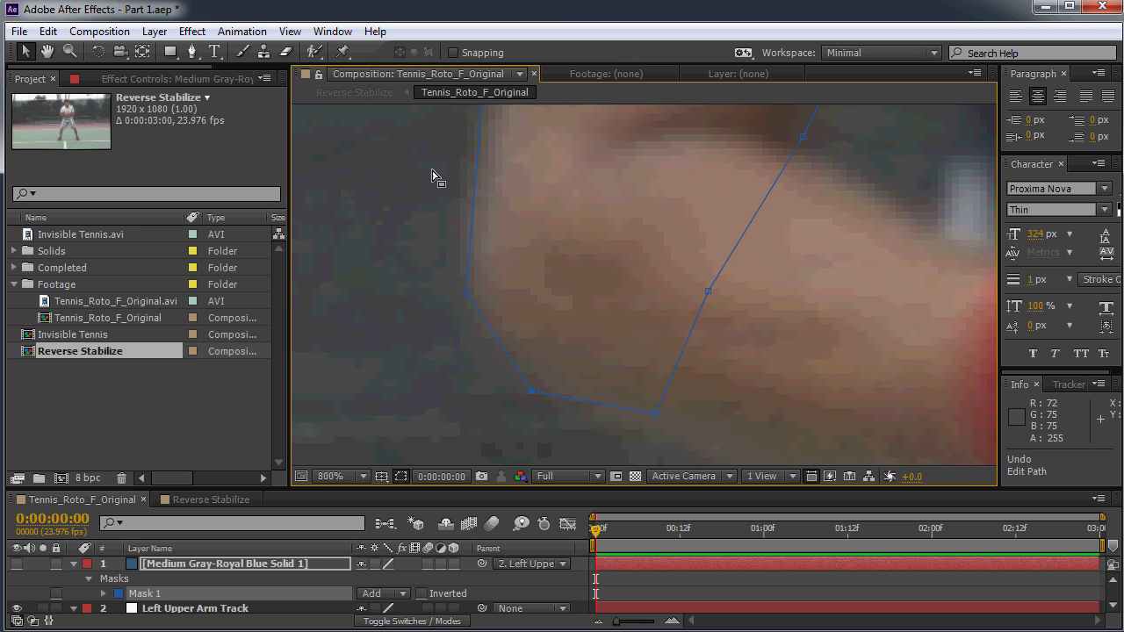
left_click_drag(528, 191, 591, 222)
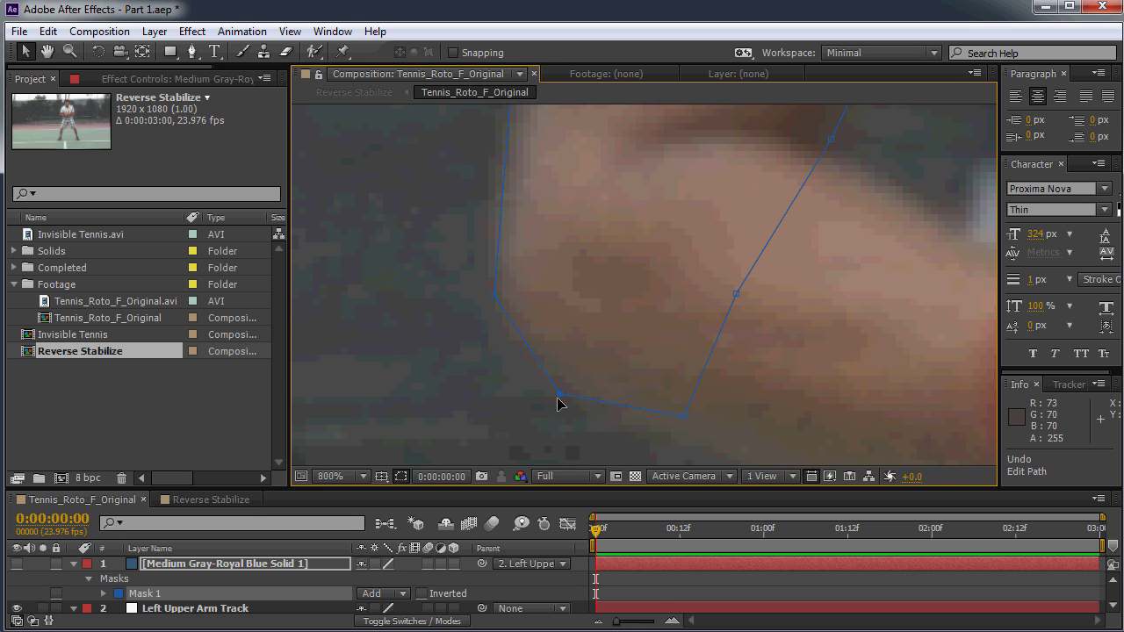
left_click_drag(694, 385, 650, 308)
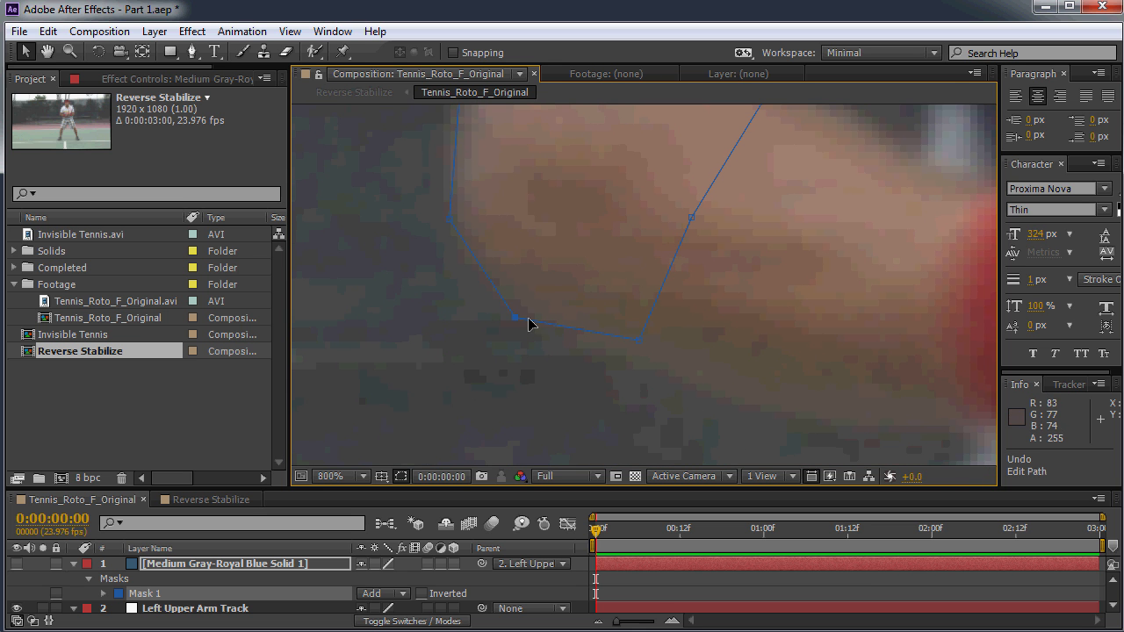
Refit the mask's back, bottom and lower inner elbow vertices so they sit just outside the elbow's blurred edge
left_click_drag(443, 227, 439, 230)
left_click_drag(512, 315, 529, 297)
left_click_drag(436, 226, 454, 227)
left_click_drag(527, 300, 517, 317)
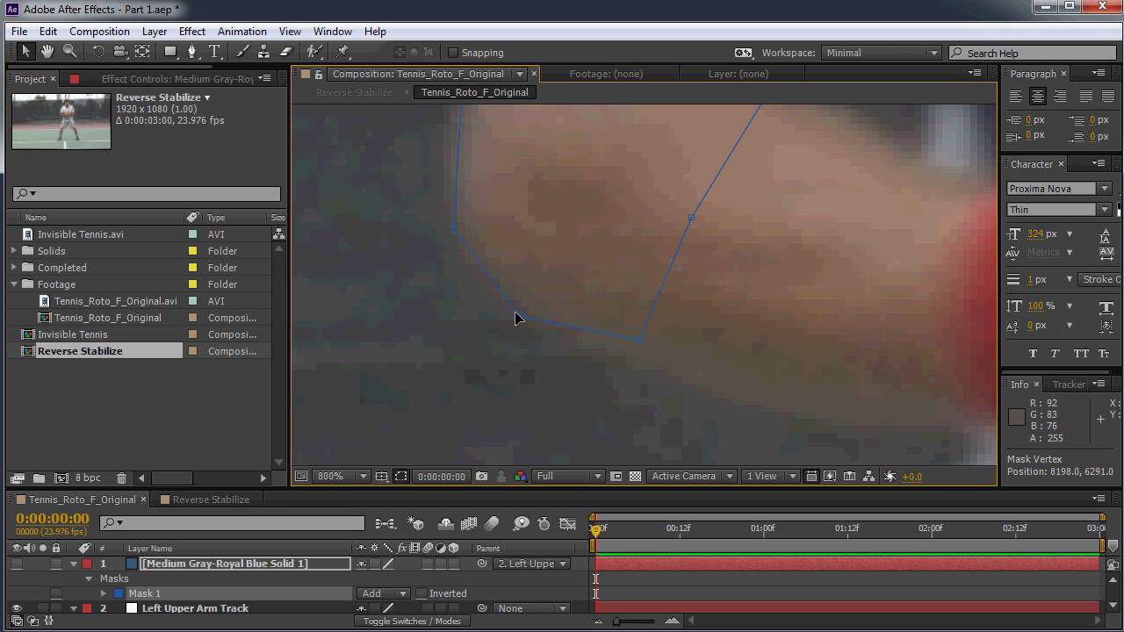
left_click_drag(453, 229, 447, 229)
left_click_drag(635, 342, 627, 351)
Nudge the mask's middle vertex on the outer upper arm down and its middle sleeve-hem vertex slightly up
left_click_drag(632, 262, 742, 403)
left_click_drag(645, 174, 668, 281)
left_click_drag(594, 262, 593, 272)
left_click_drag(671, 218, 667, 324)
left_click_drag(652, 144, 678, 163)
left_click_drag(792, 254, 792, 248)
left_click_drag(933, 317, 858, 283)
left_click_drag(764, 308, 806, 162)
left_click_drag(608, 355, 632, 258)
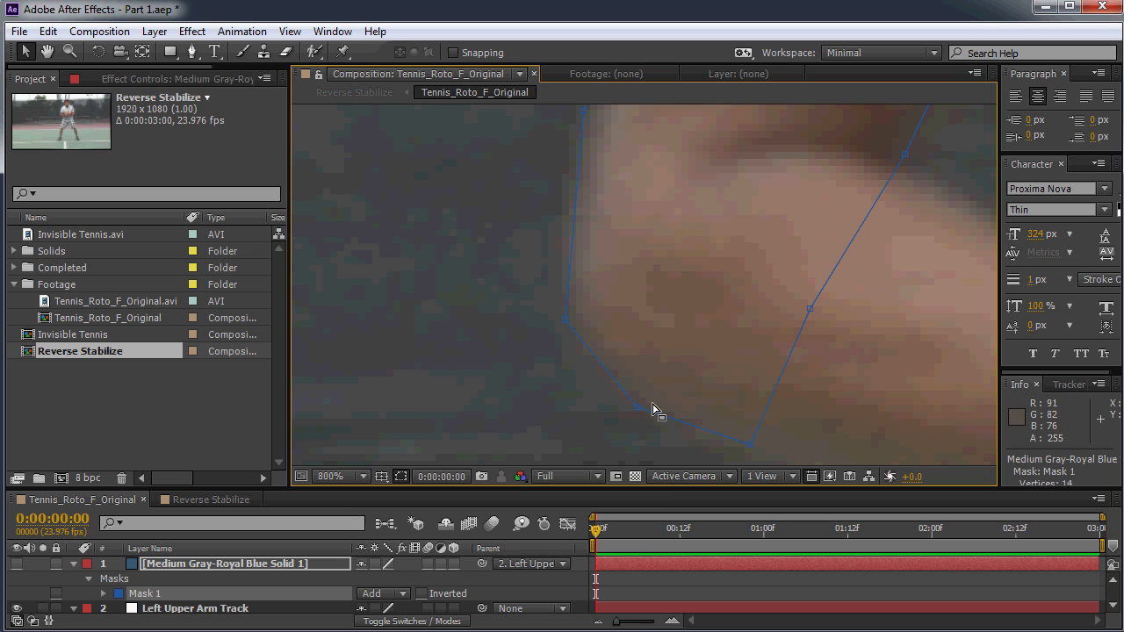
Compare 0:00:00:00 with 0:00:00:01 and try moving the mask's back and bottom elbow vertices inside the blurred skin edge
key("Page_Down")
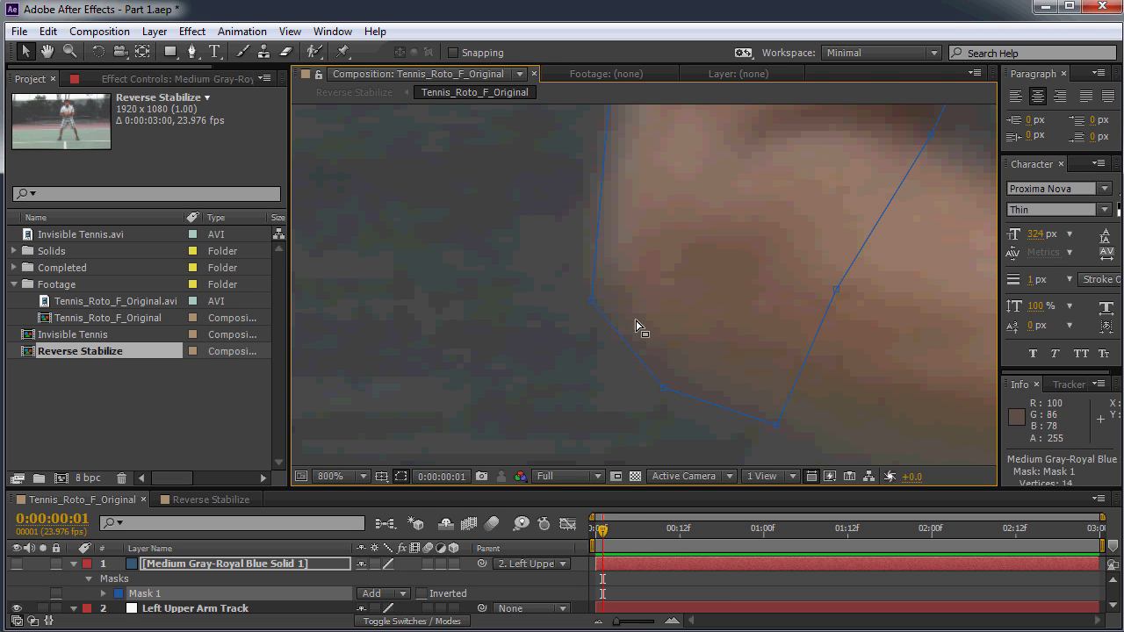
left_click_drag(595, 306, 603, 296)
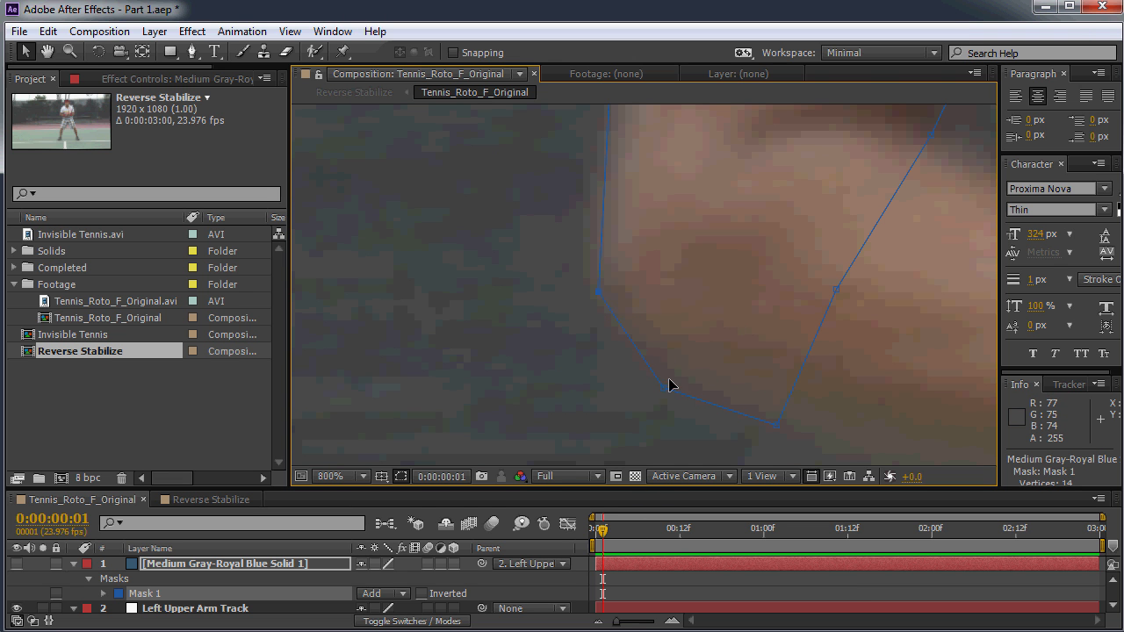
key("Page_Up")
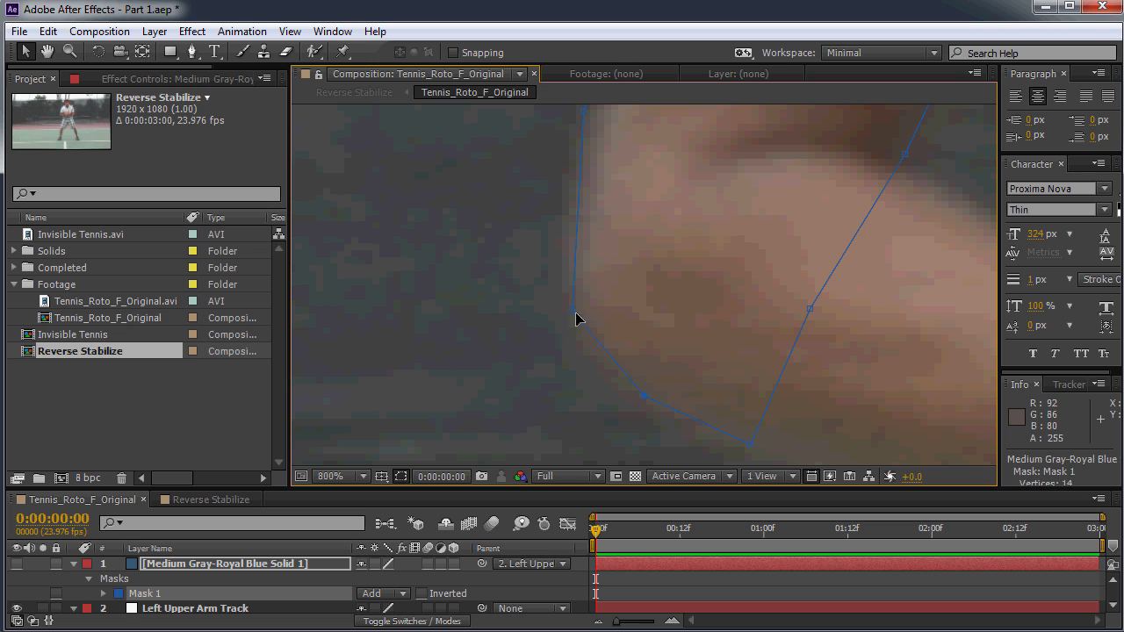
key("Page_Down")
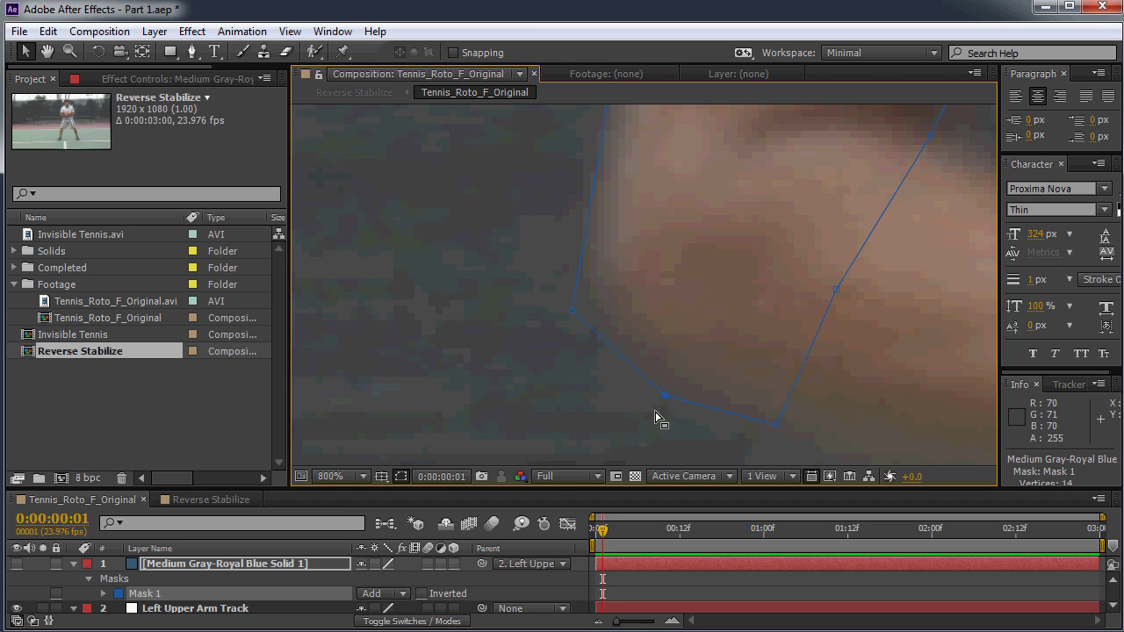
left_click_drag(584, 309, 616, 279)
left_click_drag(672, 405, 693, 356)
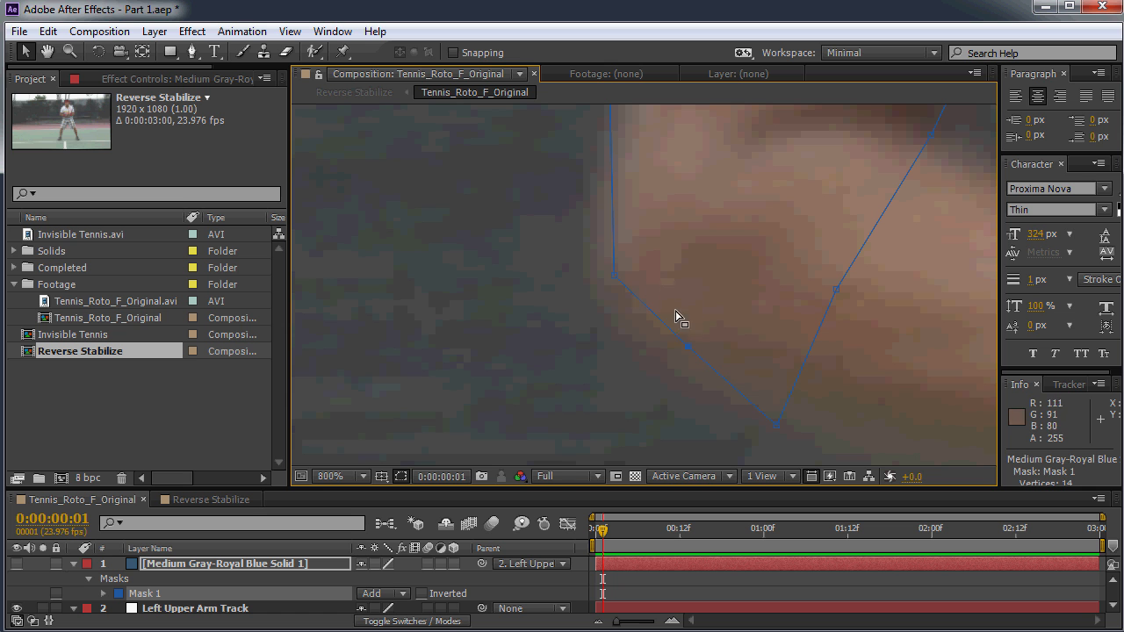
Try raising the mask's lower inner vertex inside the elbow's edge and inspect the tighter outline at several magnifications
left_click_drag(751, 279, 715, 321)
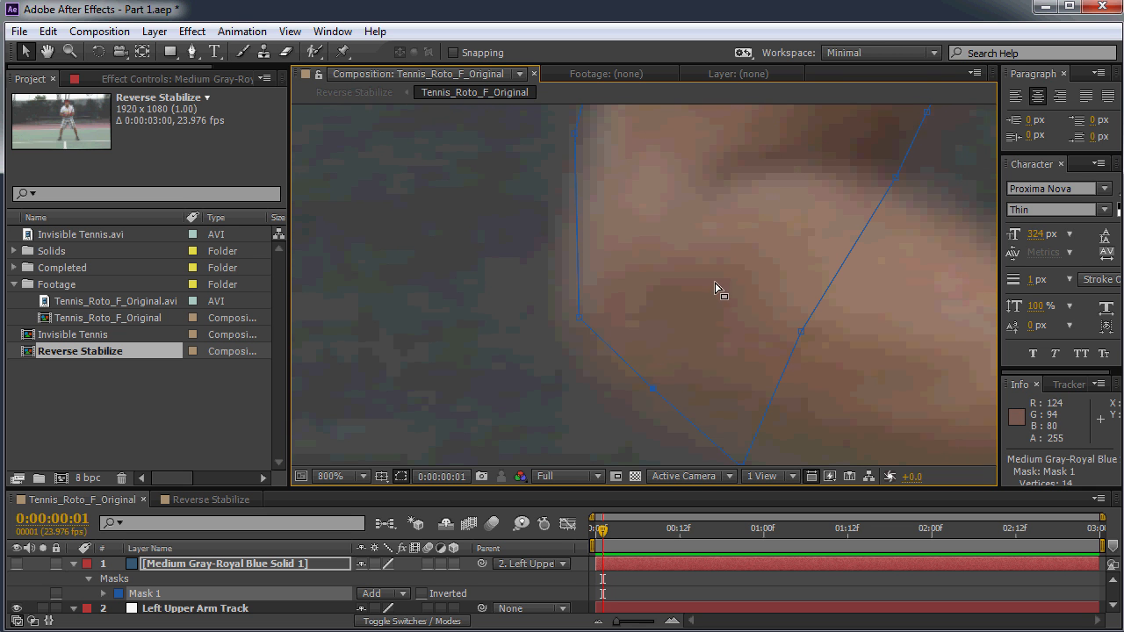
key("comma")
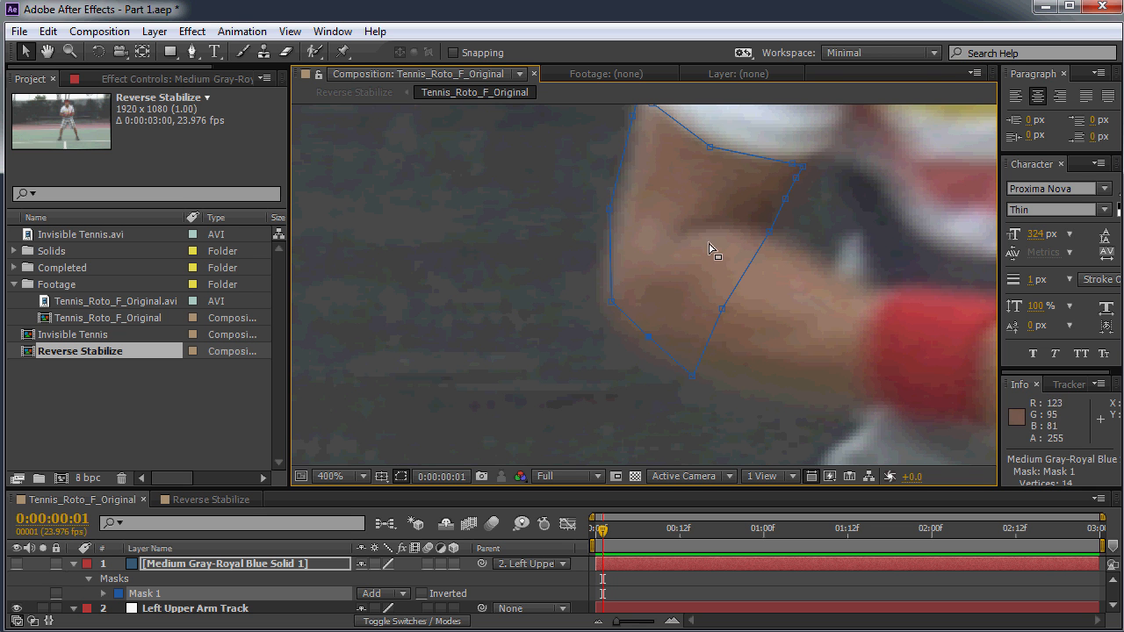
key("period")
left_click_drag(699, 386, 673, 331)
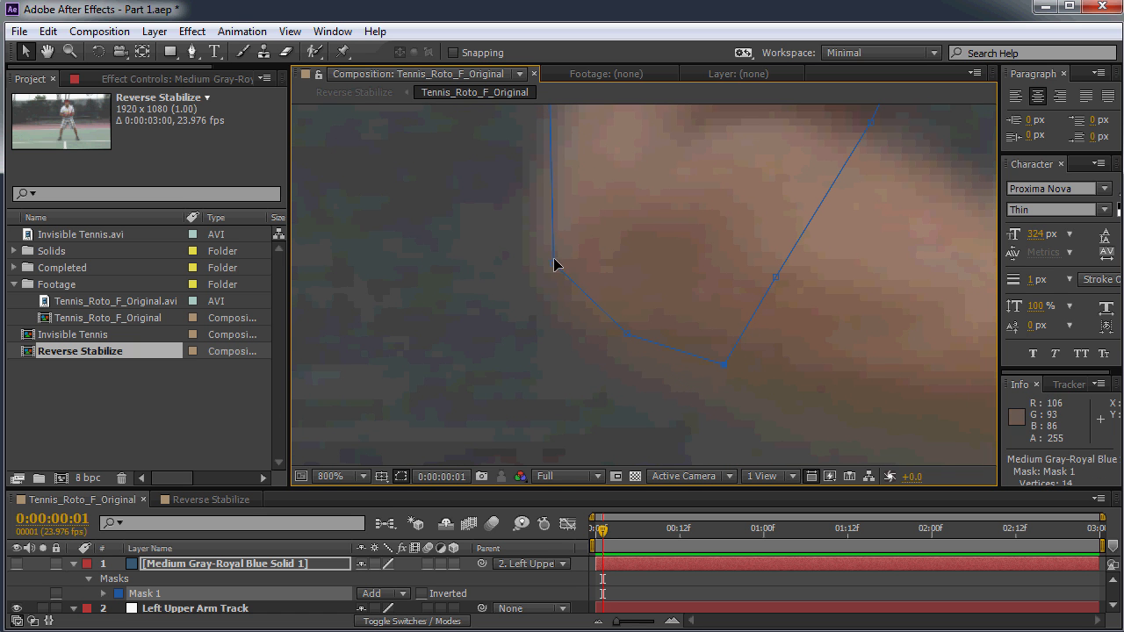
key("comma")
key("comma")
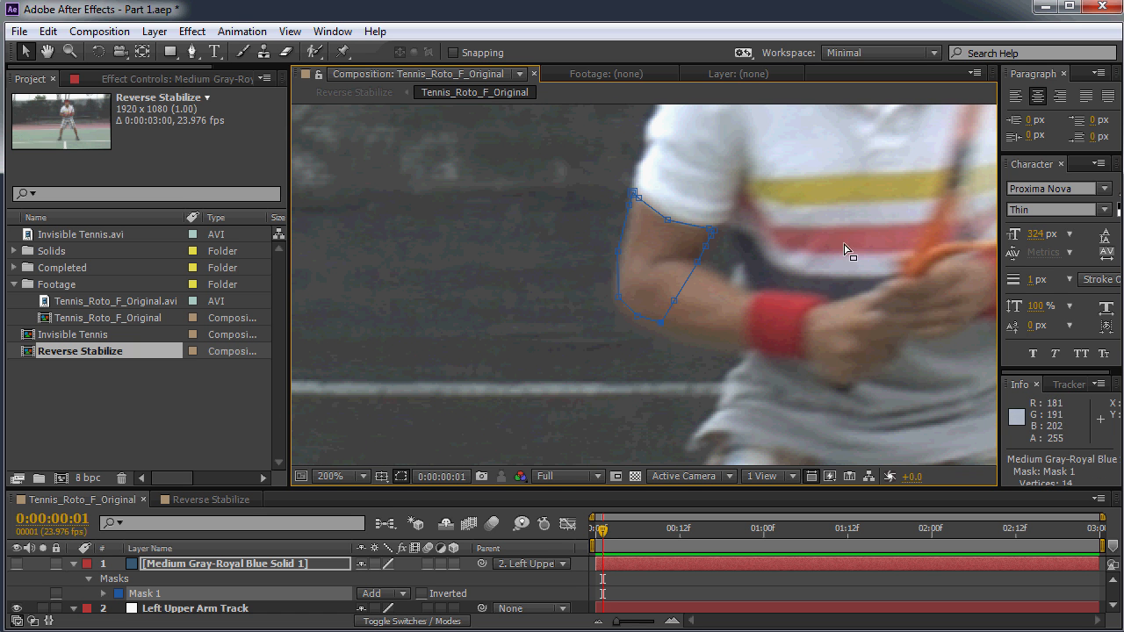
key("period")
key("period")
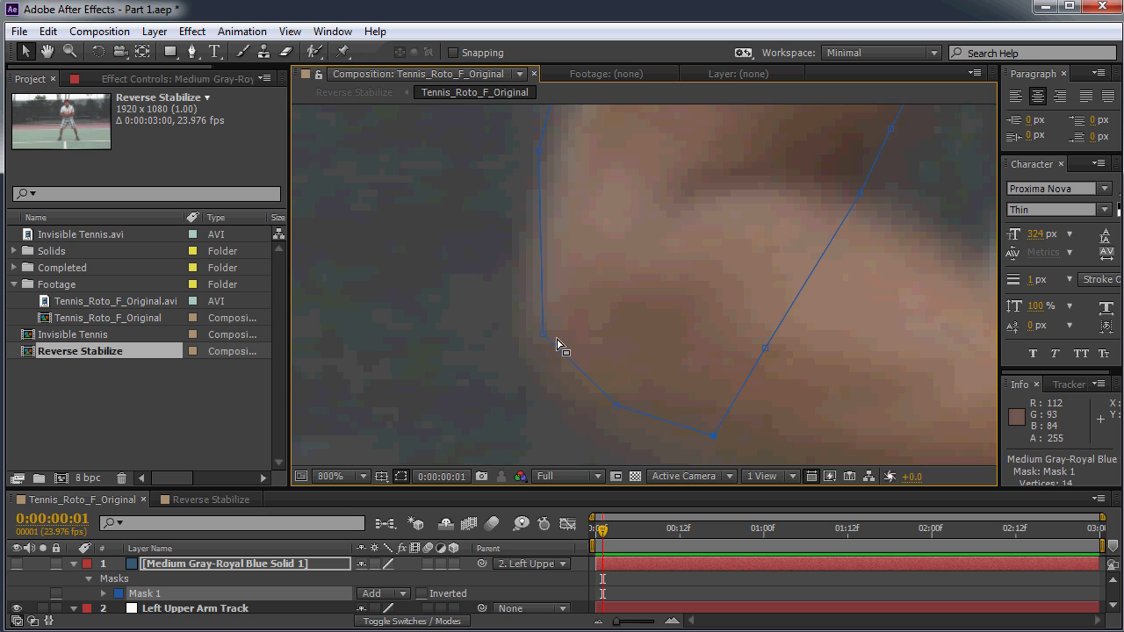
left_click_drag(673, 388, 673, 316, "space")
scroll(668, 375, "down", 1)
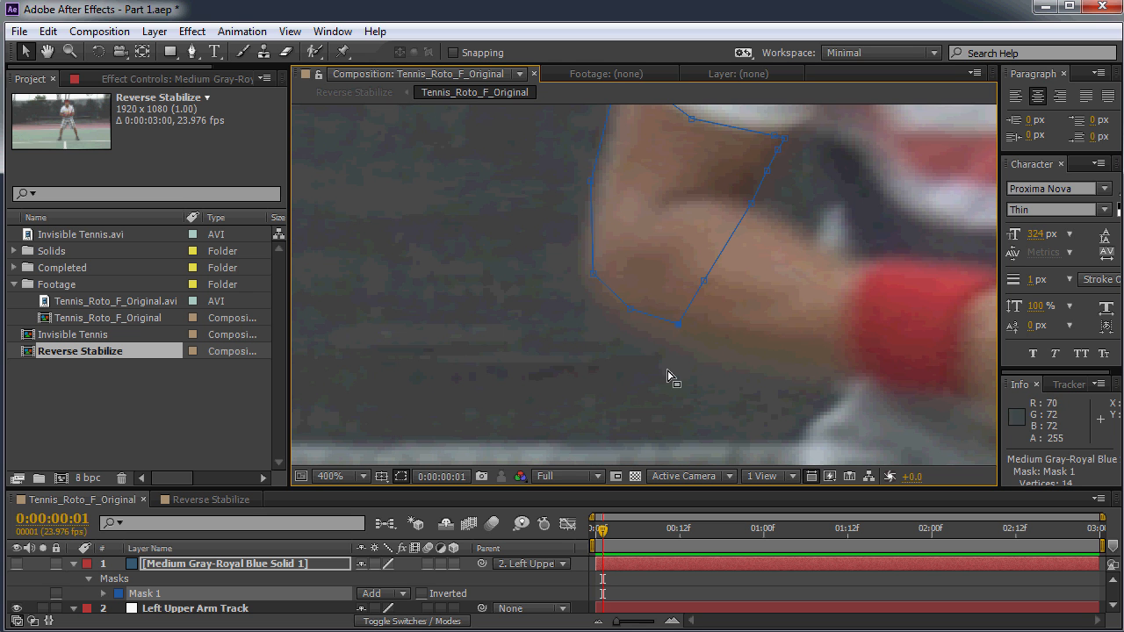
key("period")
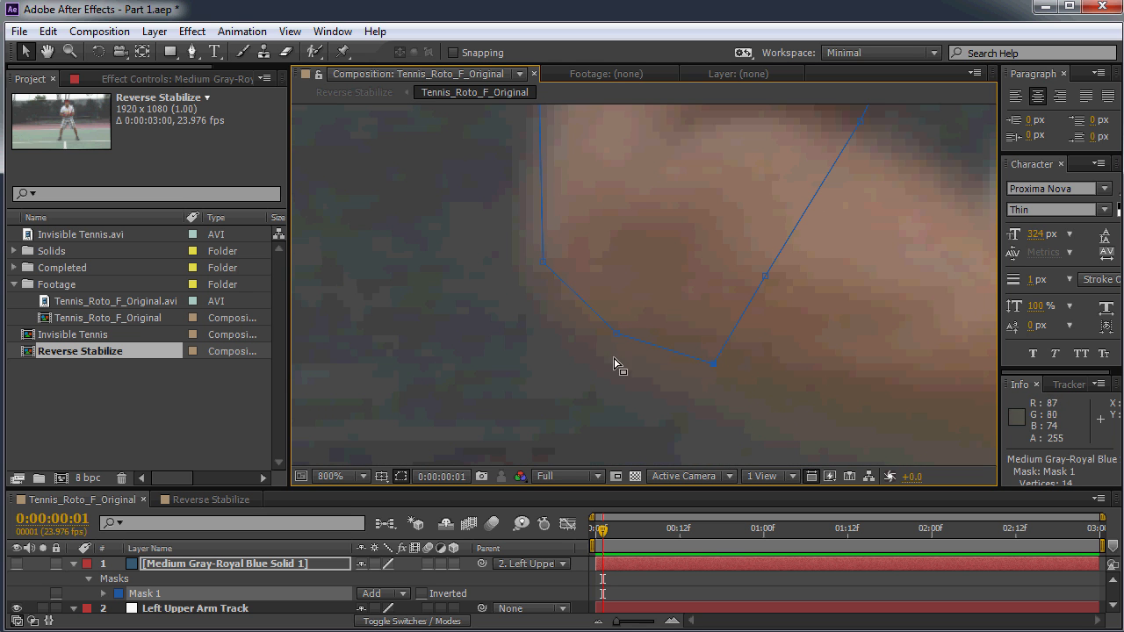
Move the mask's back, bottom and lower inner elbow vertices outward again to the outer side of the blurred edge
left_click_drag(541, 261, 519, 277)
double_click(617, 339)
key("Escape")
left_click_drag(617, 333, 603, 360)
left_click_drag(722, 363, 701, 397)
left_click_drag(602, 361, 596, 363)
left_click_drag(518, 278, 525, 269)
scroll(599, 263, "down", 2)
scroll(614, 267, "up", 1)
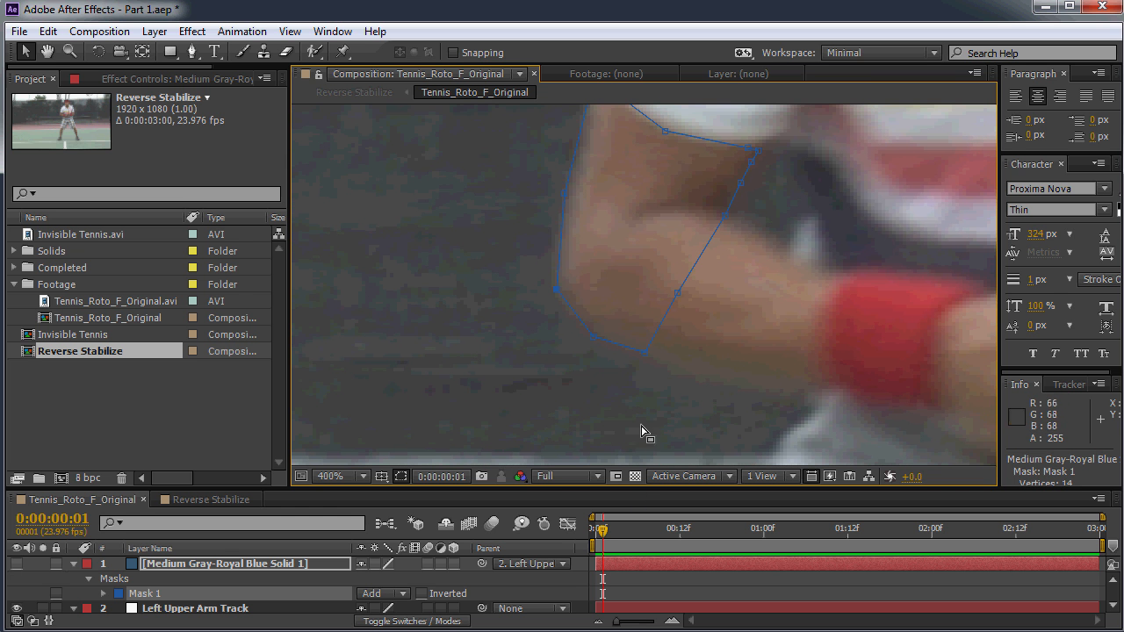
Return to 0:00:00:00 and adjust the mask's middle sleeve-hem vertex and inner sleeve-corner vertex to follow the hem
left_click_drag(602, 530, 596, 529)
scroll(539, 334, "up", 1)
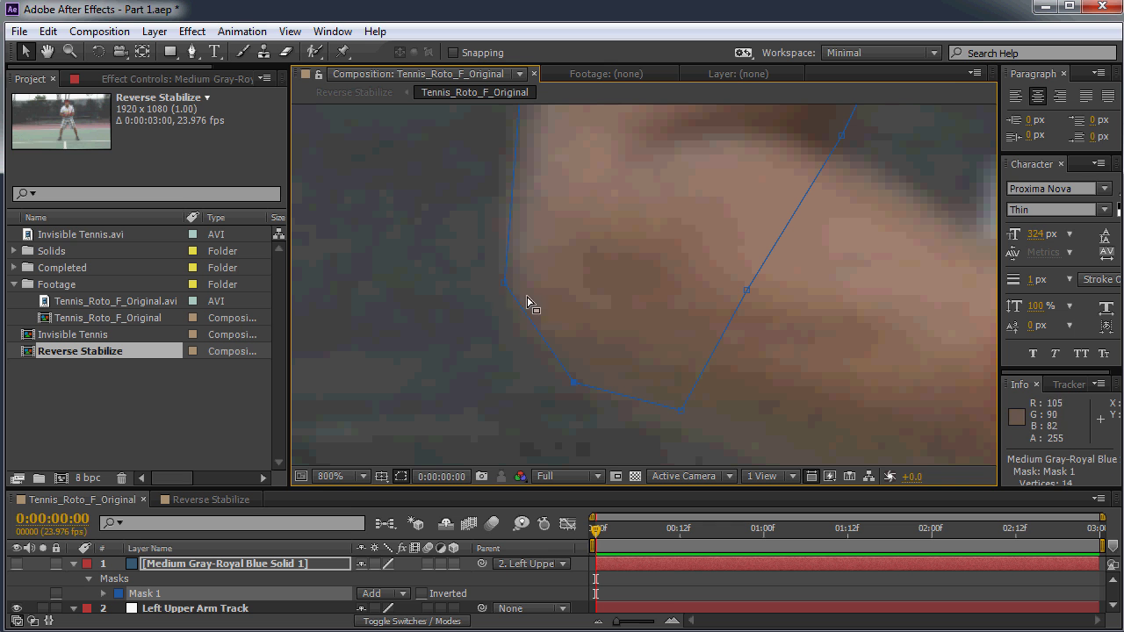
left_click_drag(649, 278, 604, 383)
left_click_drag(713, 256, 643, 354)
left_click_drag(611, 171, 624, 177)
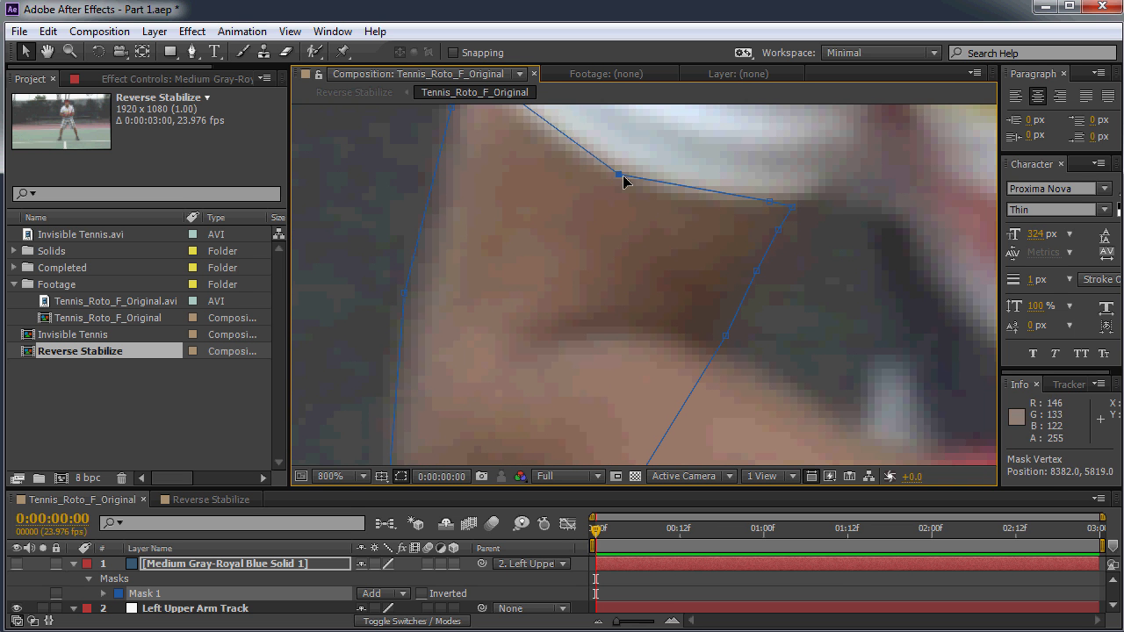
left_click_drag(793, 207, 796, 198)
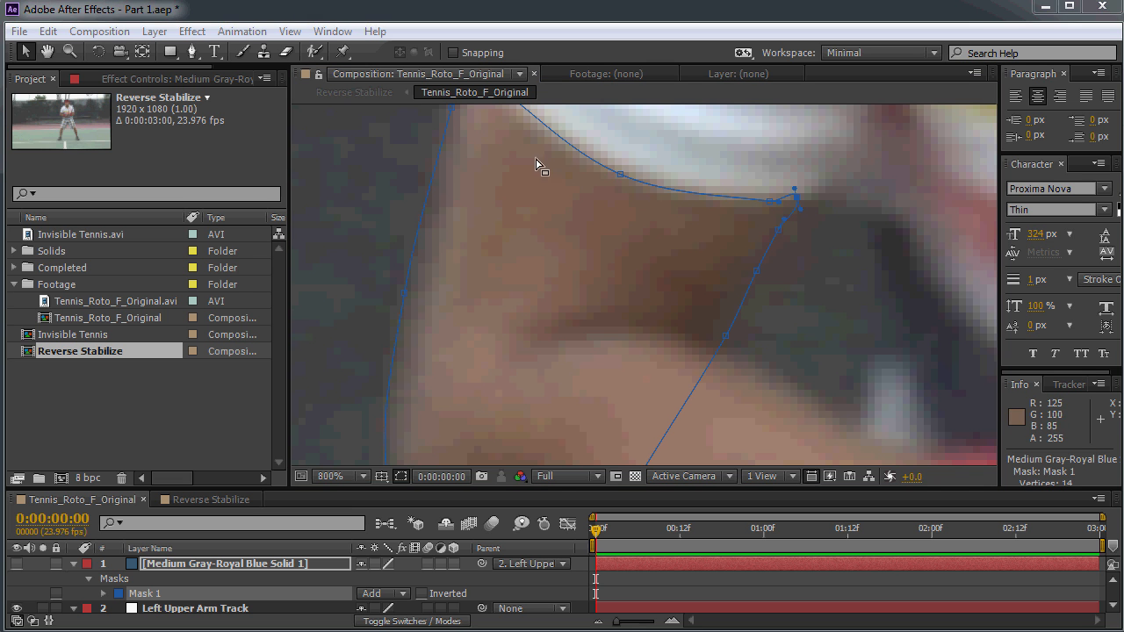
Reveal Mask 1's Mask Path and turn on keyframing for it at 0:00:00:00
left_click_drag(593, 154, 638, 218)
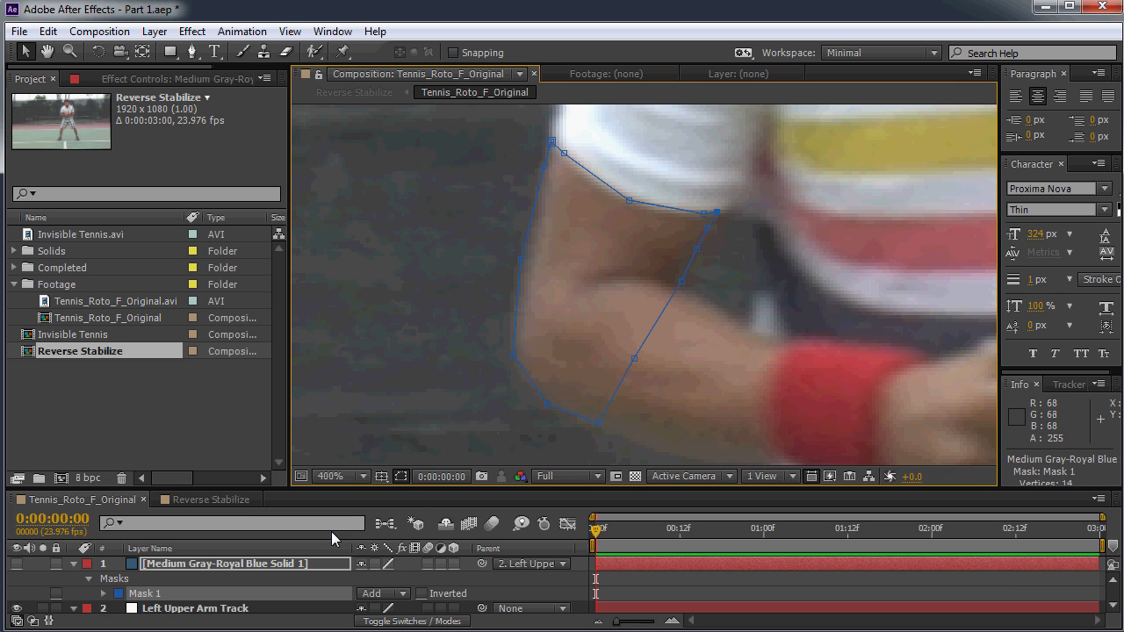
key("m")
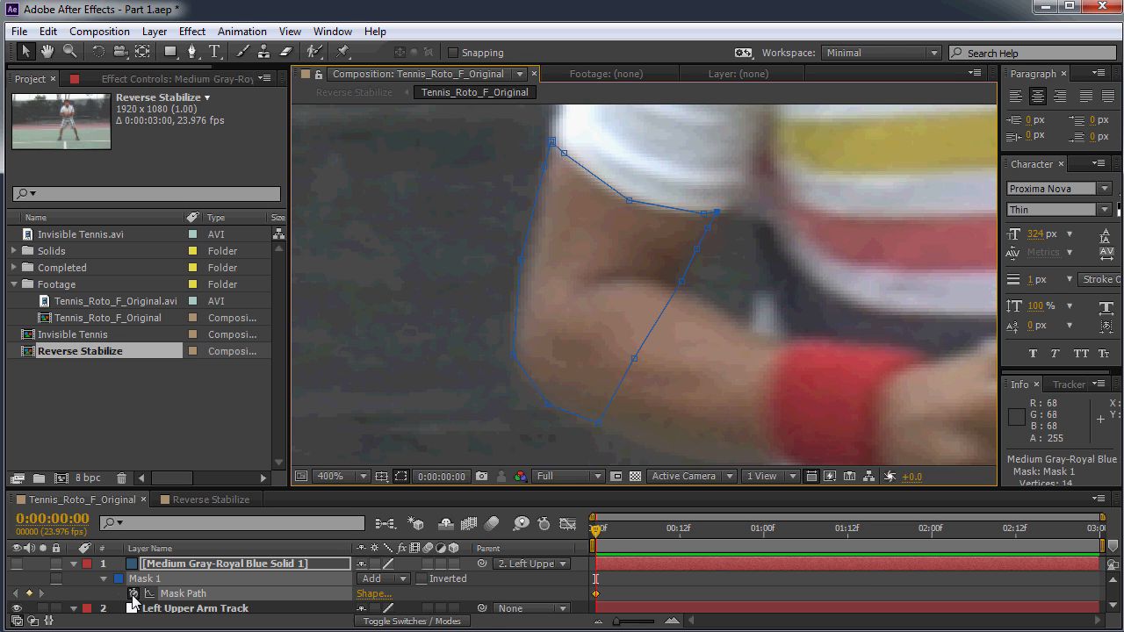
left_click(133, 593)
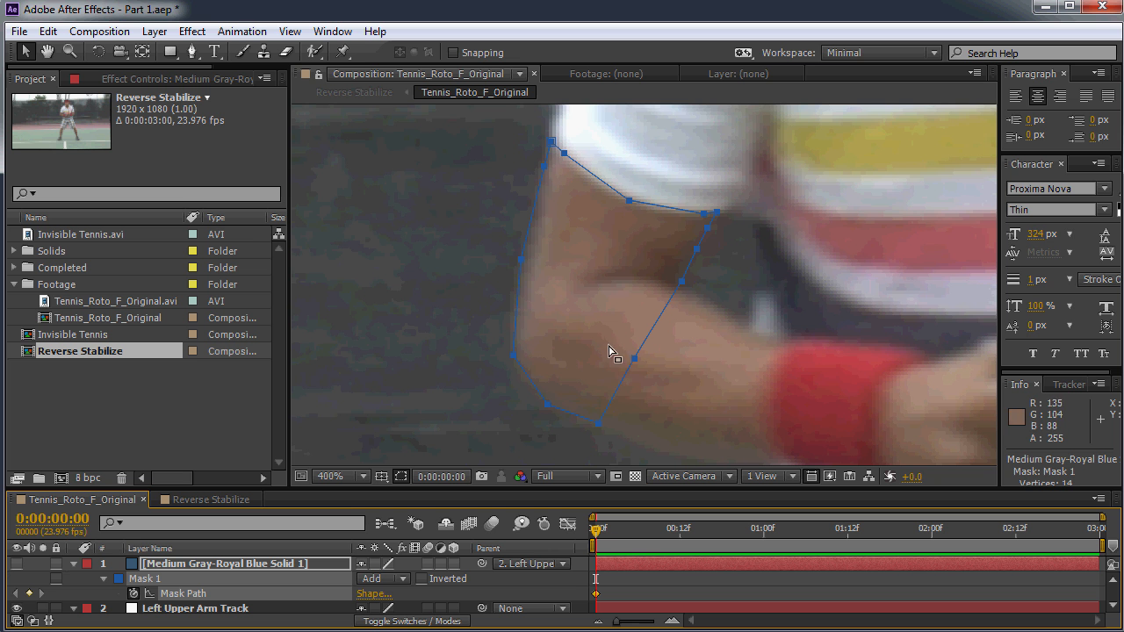
Check how the mask fits the upper arm at 0:00:00:15, 0:00:00:00 and 0:00:01:15
left_click_drag(622, 546, 700, 541)
left_click_drag(491, 214, 549, 300)
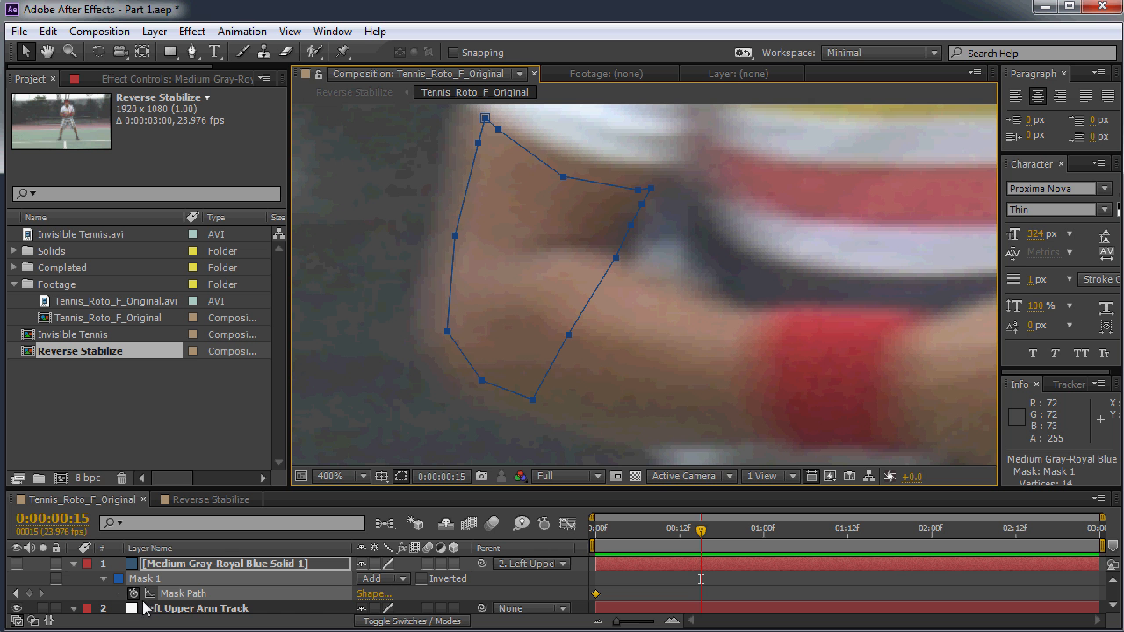
left_click_drag(703, 536, 596, 533)
left_click_drag(627, 343, 574, 262)
left_click_drag(599, 531, 870, 528)
scroll(532, 296, "down", 2)
scroll(784, 375, "down", 4)
scroll(624, 295, "up", 4)
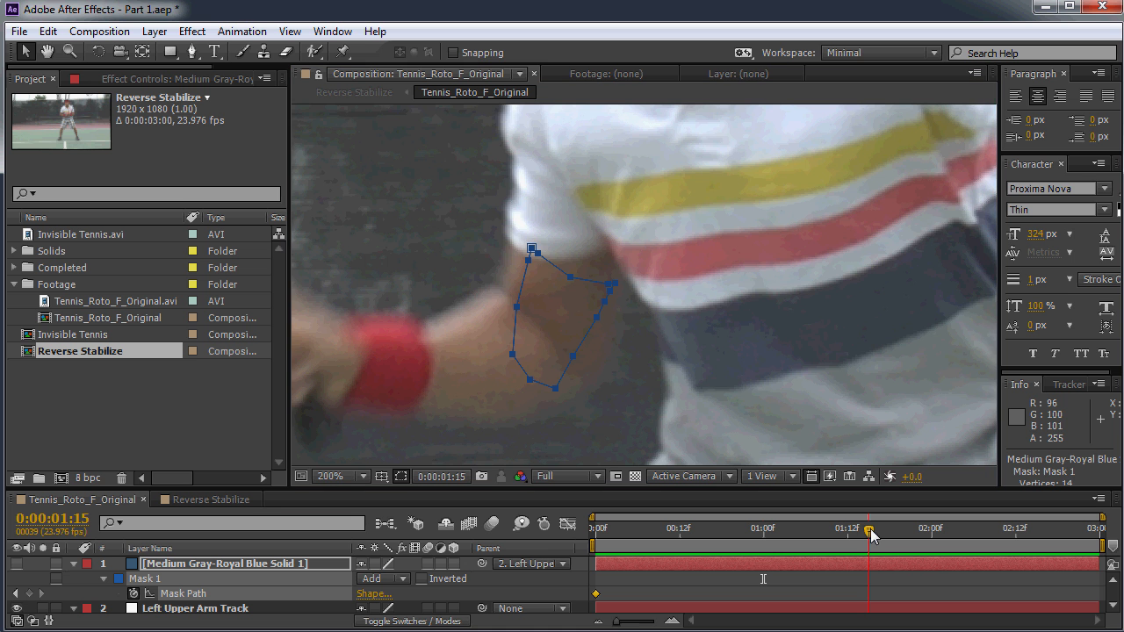
scroll(615, 366, "down", 2)
Go to 0:00:02:23, free-transform the whole mask and rotate it about 14° counterclockwise to match the upper arm
left_click_drag(874, 540, 1098, 532)
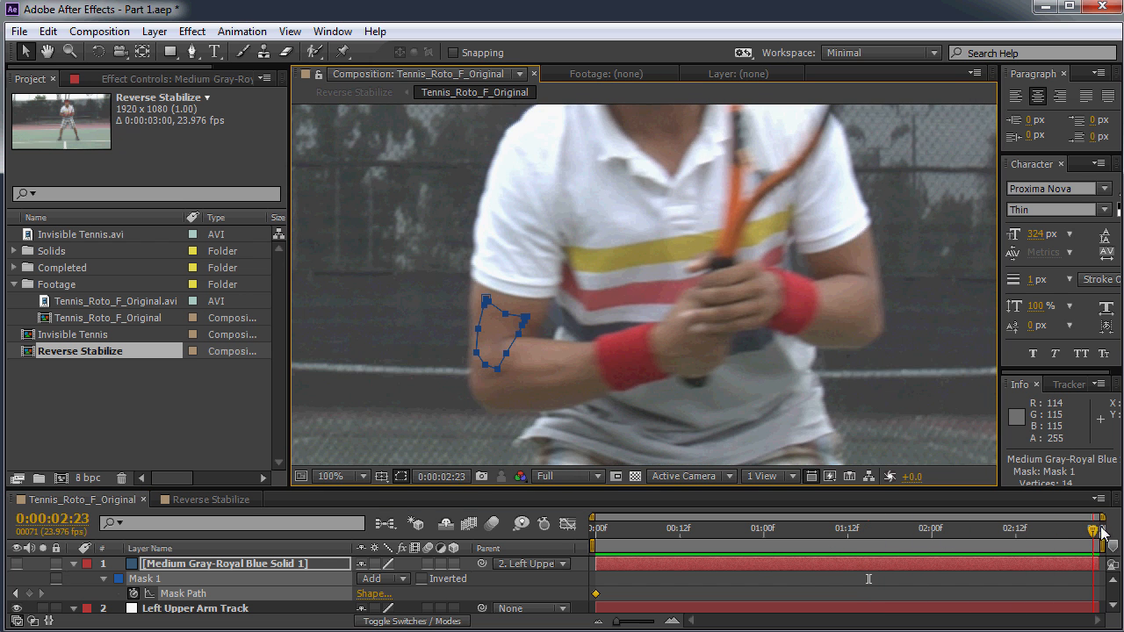
scroll(509, 352, "up", 2)
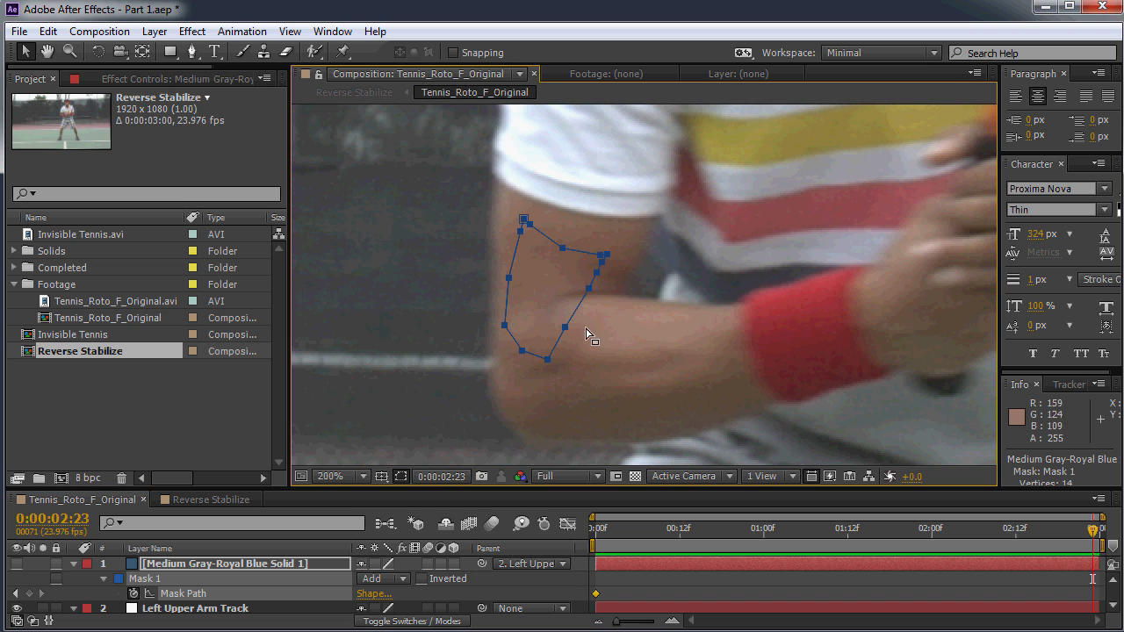
double_click(541, 361)
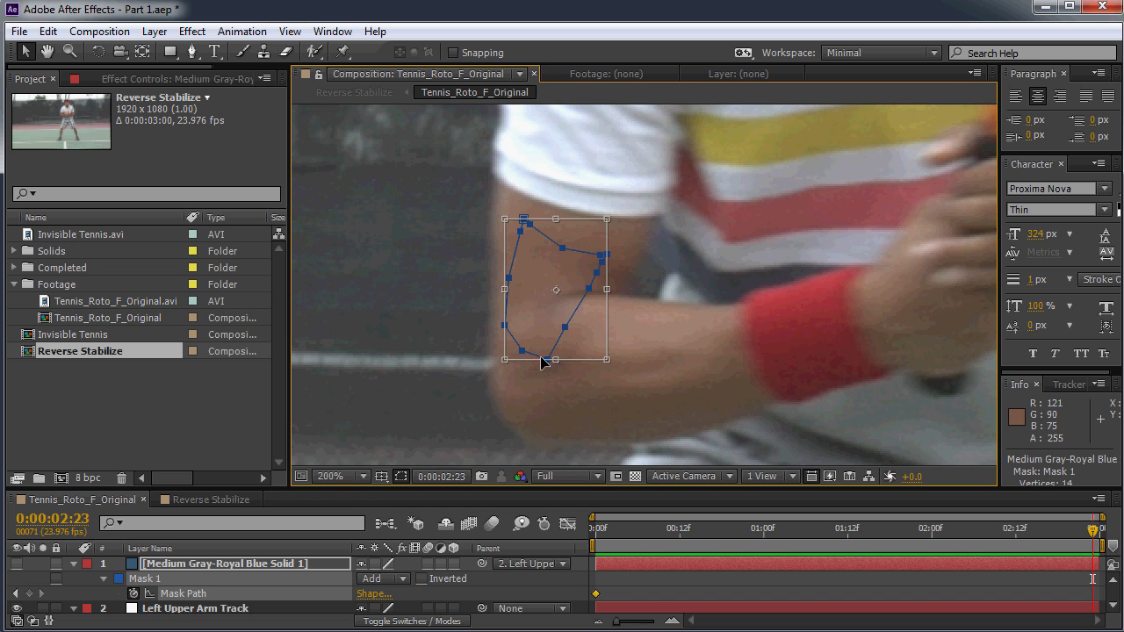
mouse_move(602, 359)
left_mouse_down()
mouse_move(655, 343)
mouse_move(645, 386)
mouse_move(606, 346)
left_mouse_up()
key("ctrl+z")
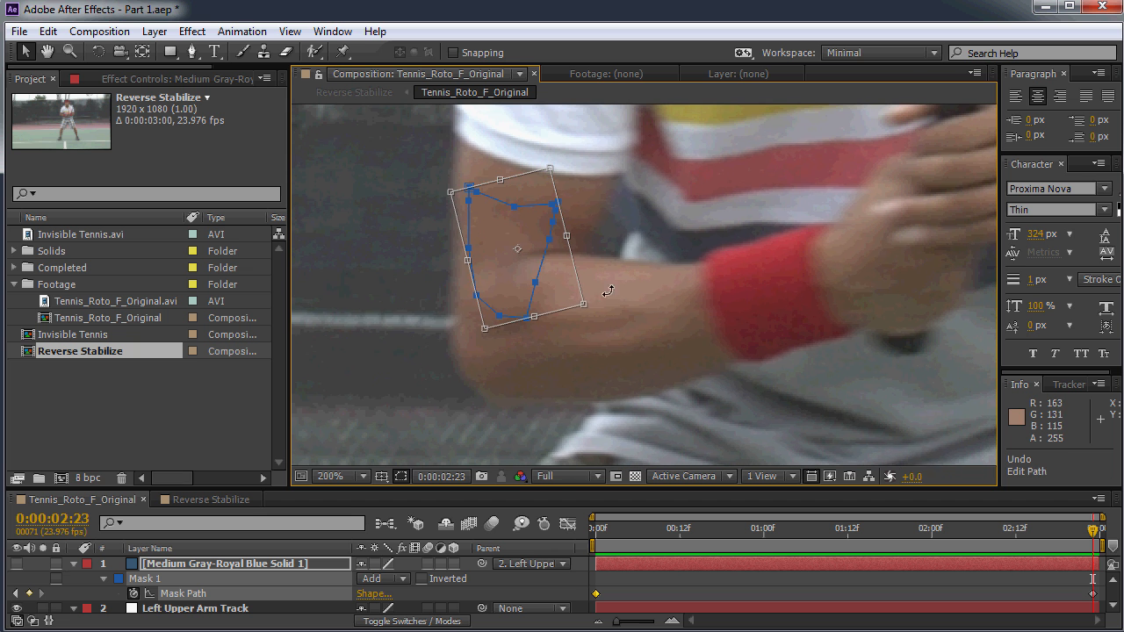
Enlarge and reposition the free-transformed mask so it spans the upper arm from sleeve hem to elbow, and apply the transform
left_click_drag(583, 305, 693, 396)
left_click_drag(539, 296, 503, 241)
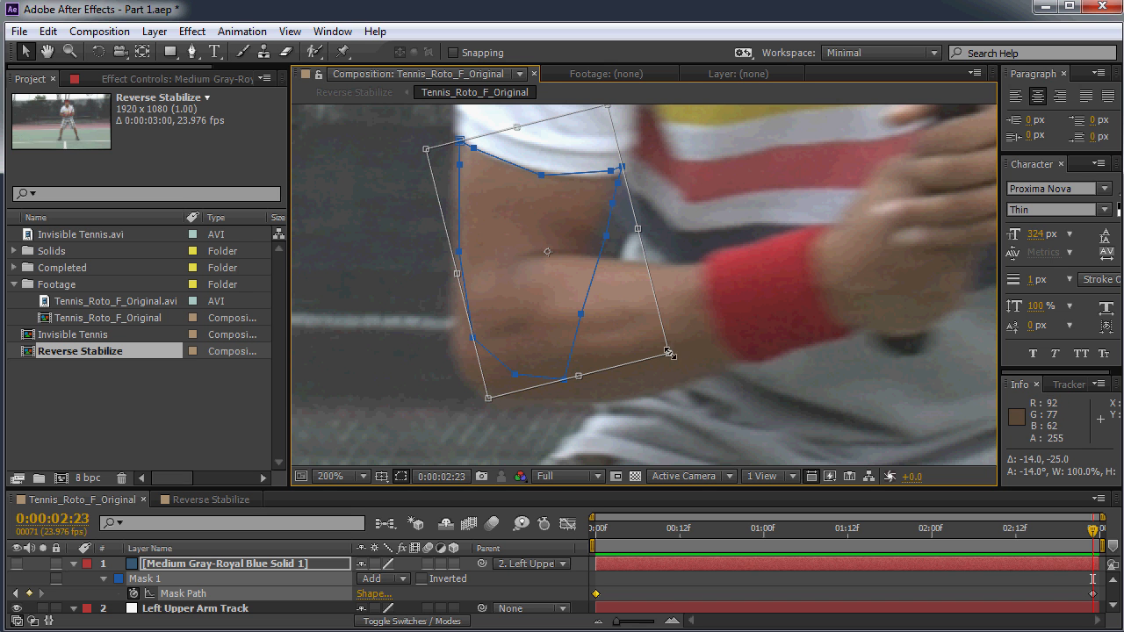
left_click_drag(669, 353, 680, 362)
scroll(581, 247, "up", 1)
left_click_drag(567, 229, 691, 463)
left_click_drag(578, 353, 571, 314)
key("Return")
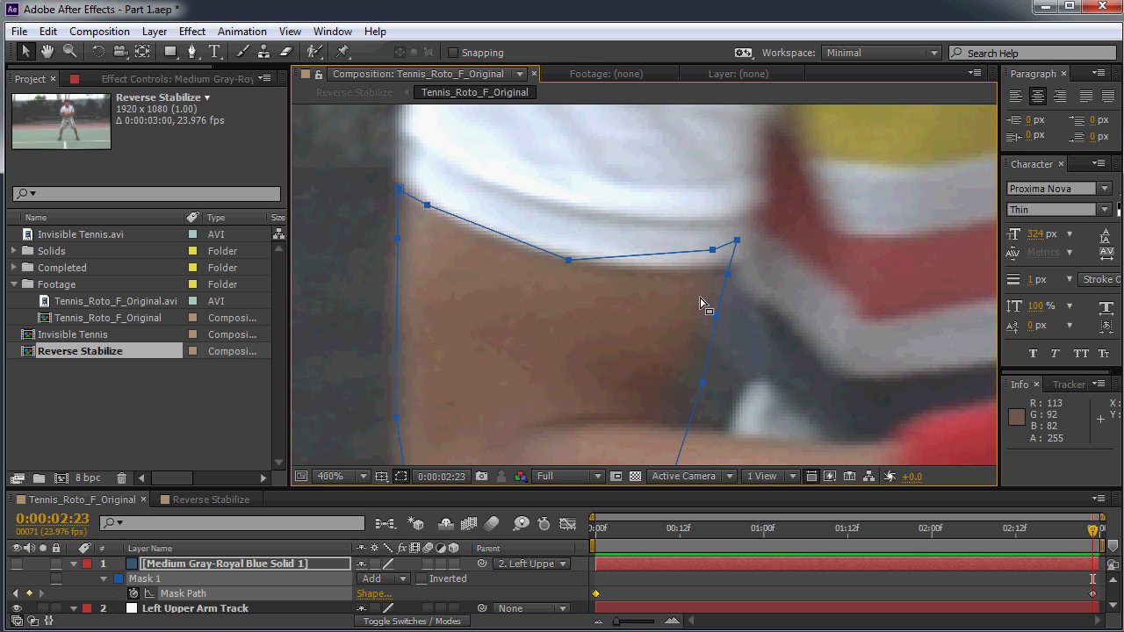
At 0:00:02:23, adjust the mask points beneath the sleeve to follow the inner edge of the upper arm
left_click_drag(622, 361, 774, 237)
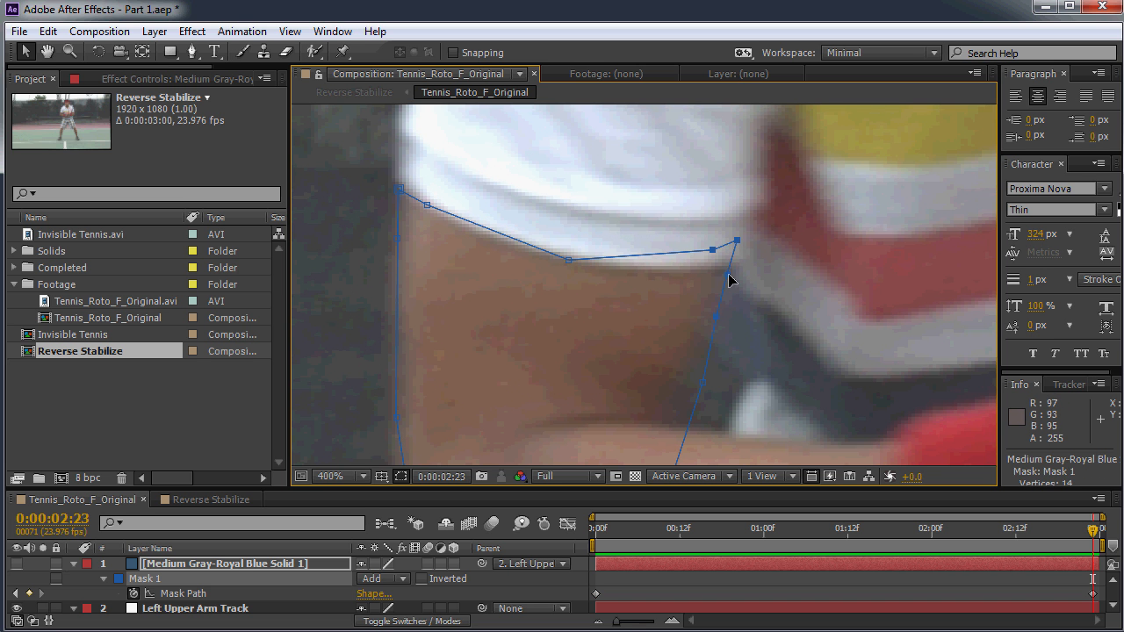
left_click_drag(687, 334, 647, 261)
left_click_drag(706, 217, 708, 212)
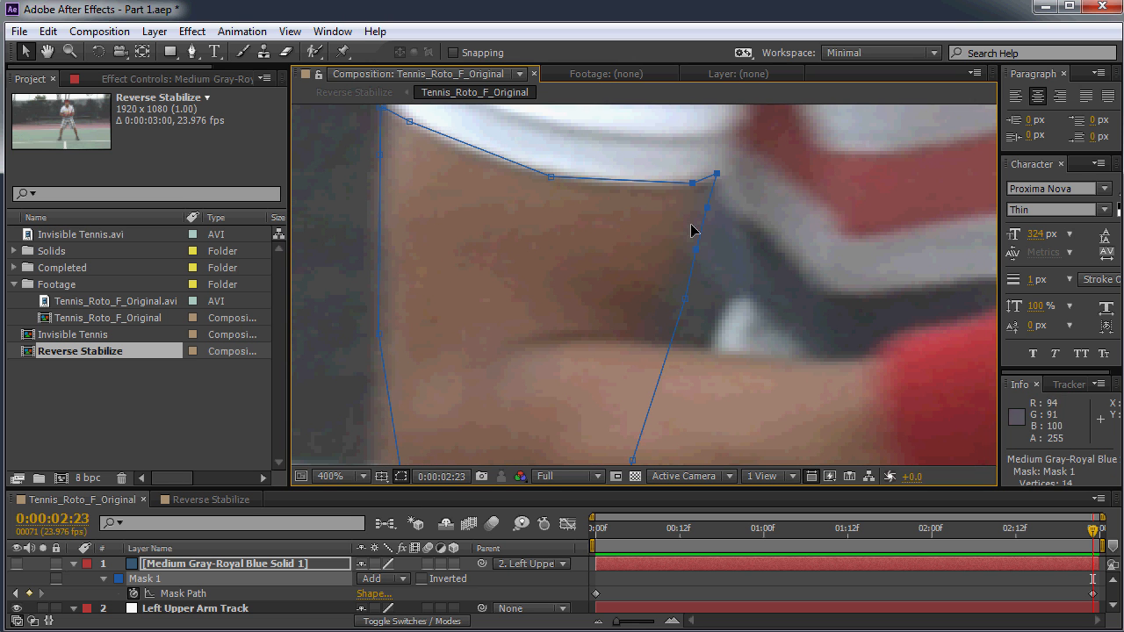
left_click(694, 230)
left_click_drag(695, 256, 683, 248)
left_click_drag(684, 298, 702, 259)
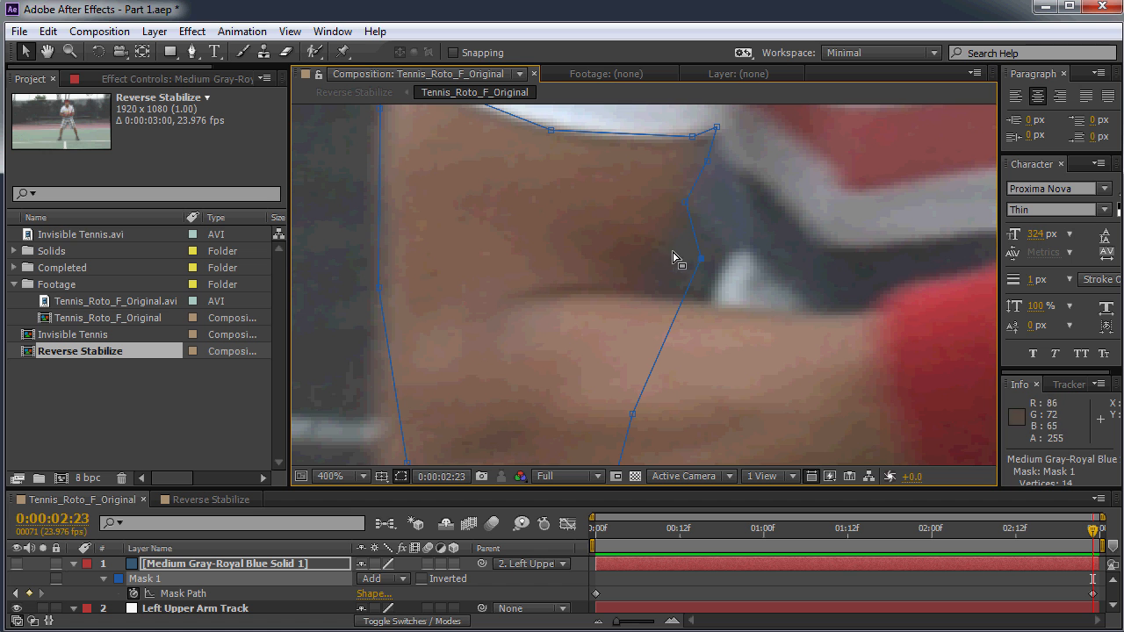
left_click_drag(697, 259, 670, 262)
Move the mask's lower points onto the underside of the elbow and the elbow's outer edge
left_click_drag(681, 308, 700, 159)
left_click_drag(658, 338, 694, 221)
left_click_drag(648, 281, 646, 345)
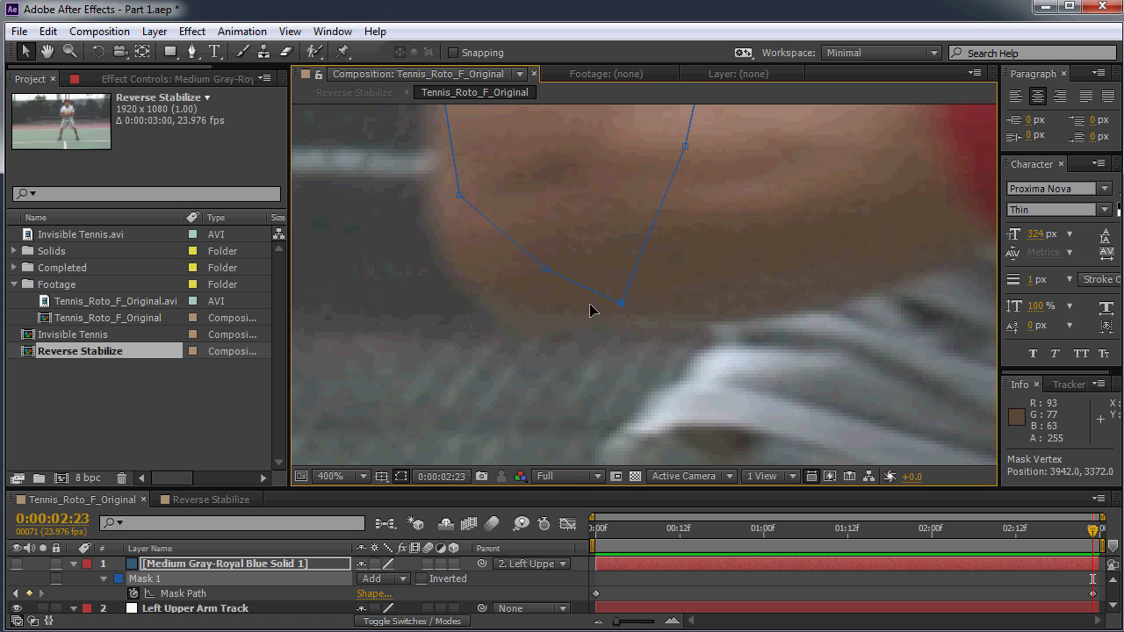
left_click_drag(674, 329, 672, 327)
left_click_drag(548, 267, 526, 289)
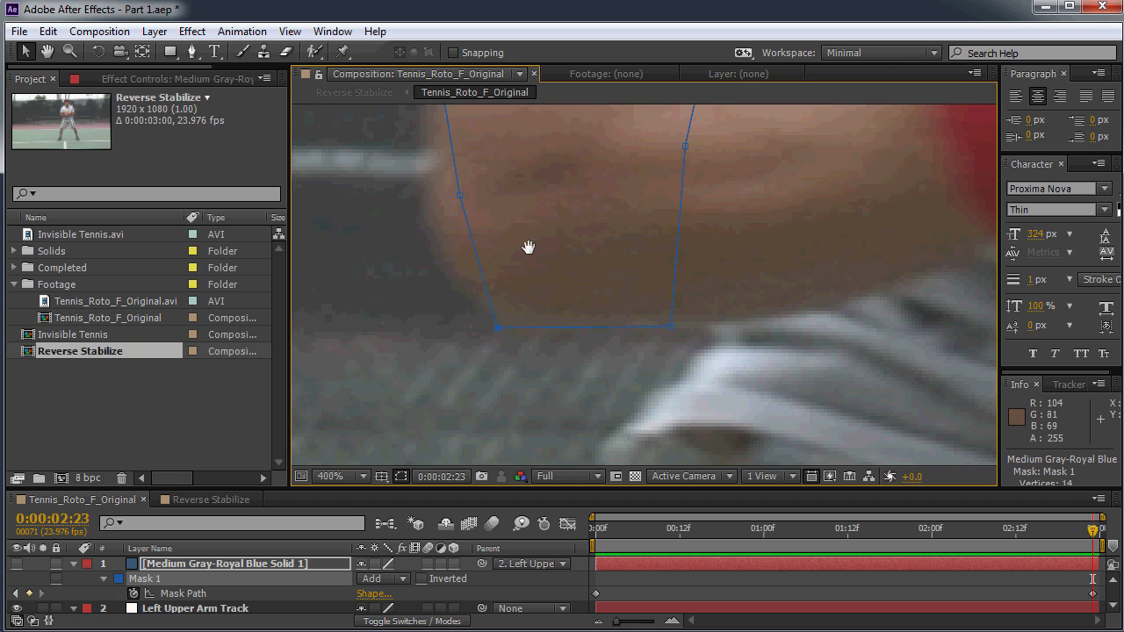
left_click_drag(520, 242, 669, 321)
left_click_drag(614, 280, 612, 388)
left_click_drag(641, 257, 603, 211)
left_click_drag(662, 353, 633, 277)
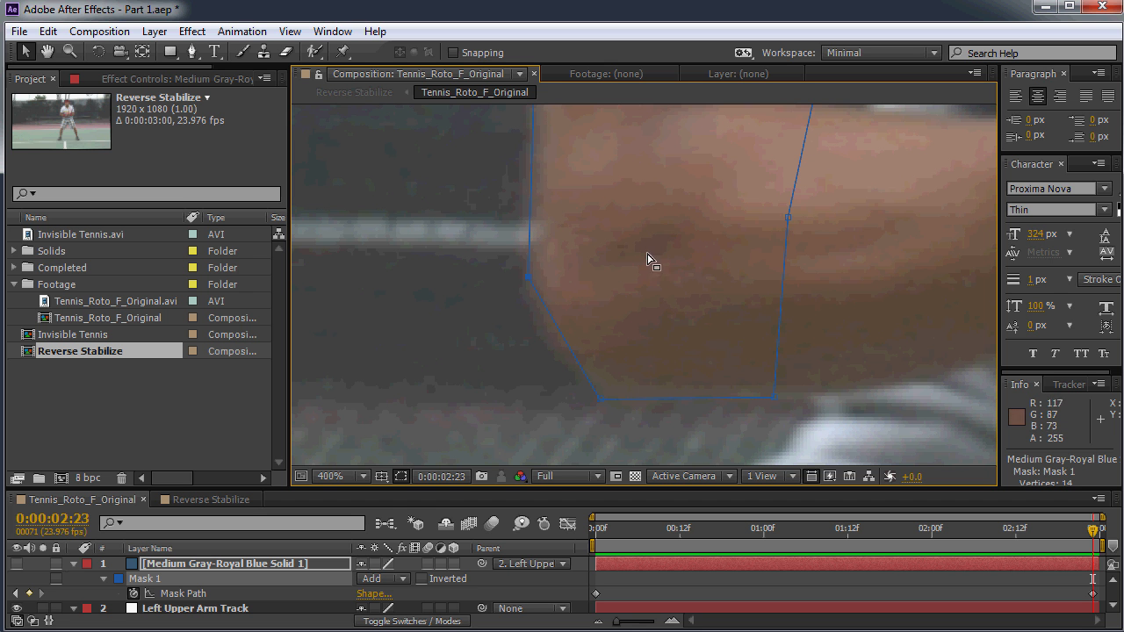
Refine the mask's outer side from elbow to sleeve, moving the point near the outer corner inward along the hem
scroll(647, 259, "down", 2)
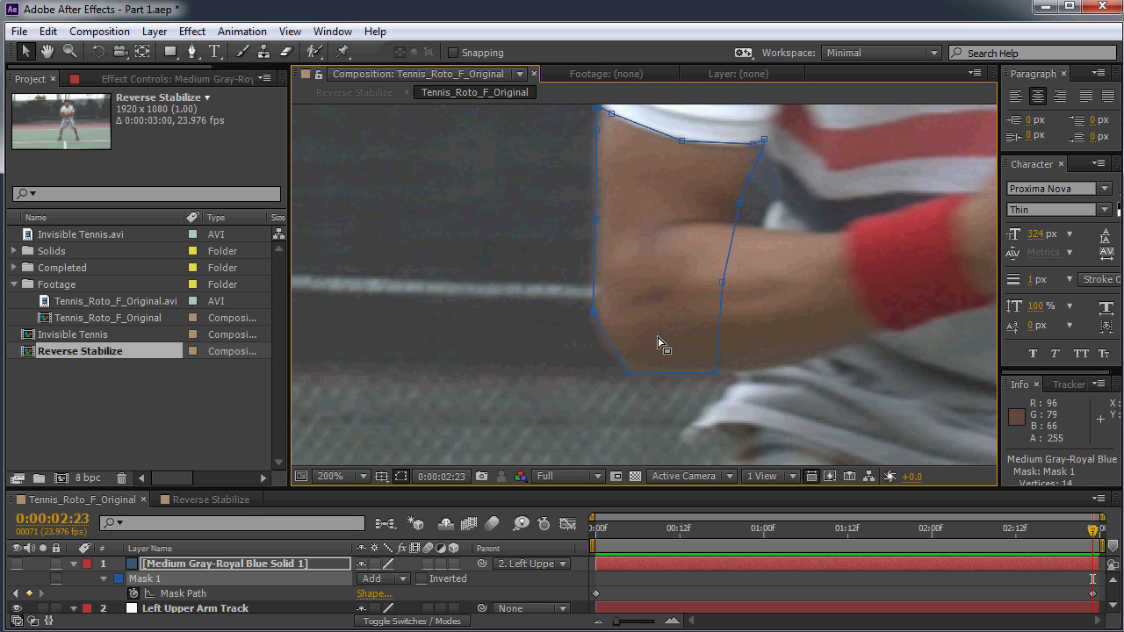
scroll(658, 343, "up", 2)
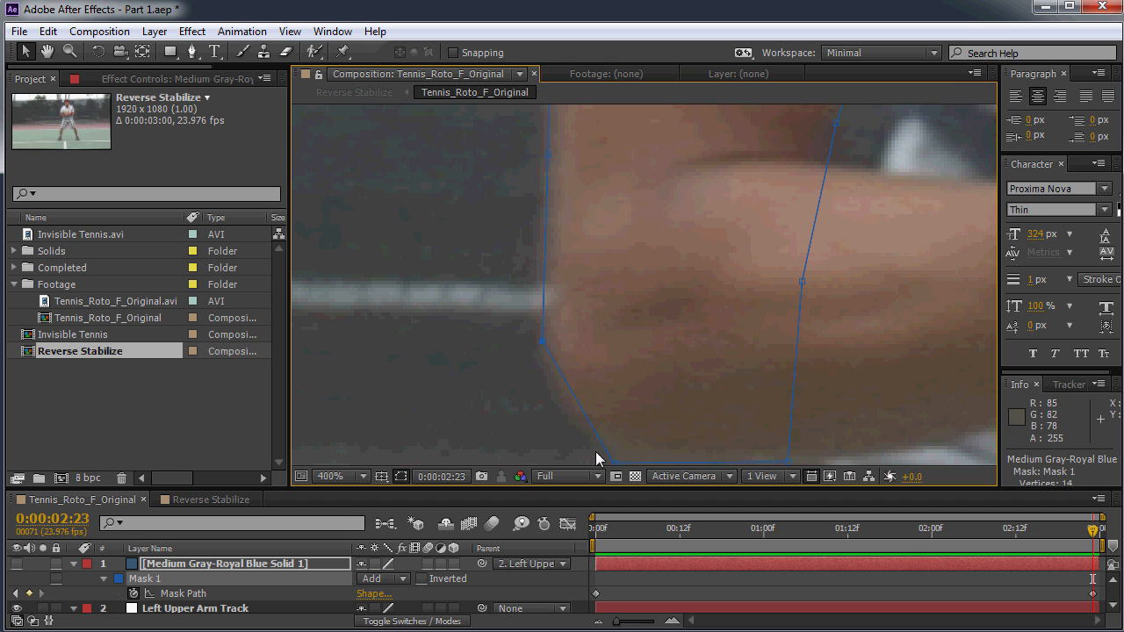
left_click_drag(544, 338, 593, 345)
left_click_drag(640, 288, 657, 427)
left_click_drag(643, 210, 666, 363)
left_click(629, 260)
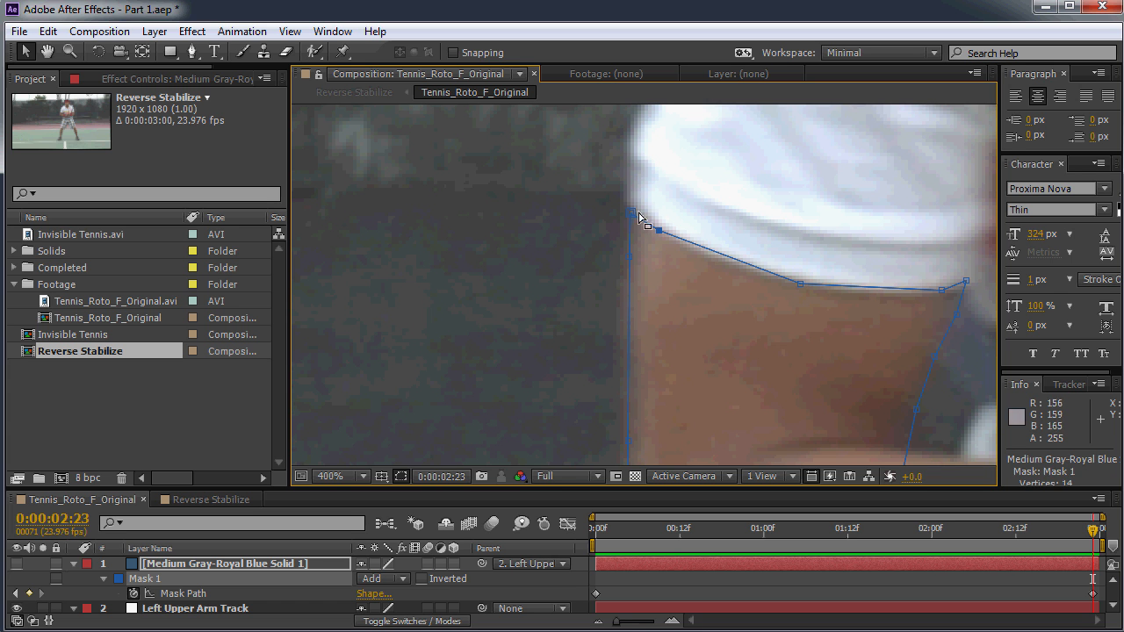
left_click_drag(658, 230, 668, 236)
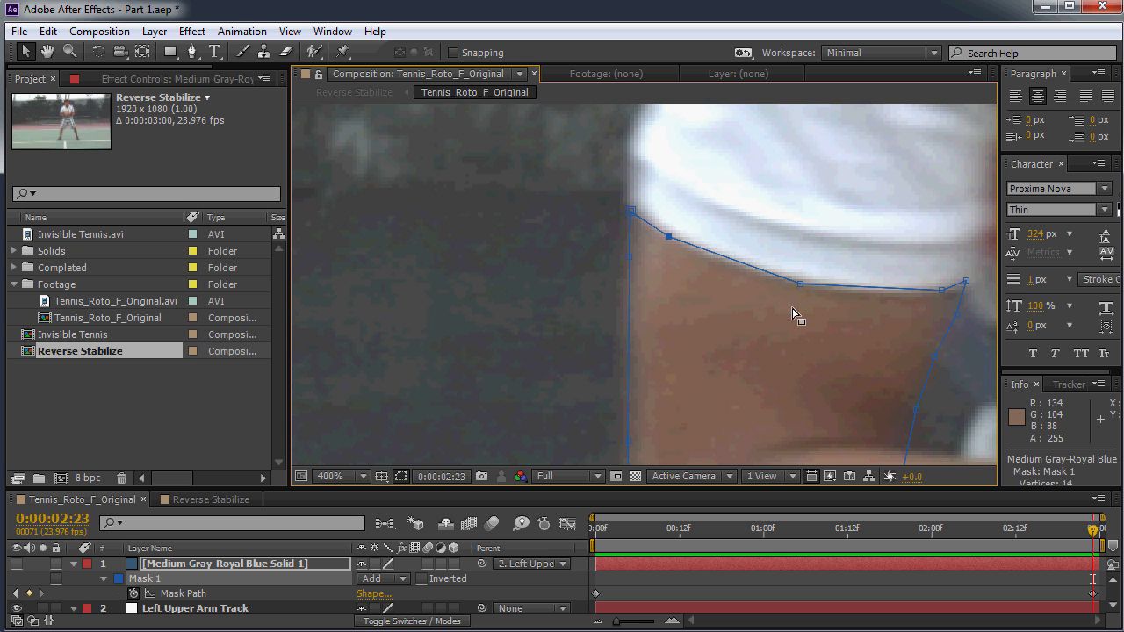
Check how the mask fits the upper arm at 0:00:01:03, 0:00:01:02 and back at 0:00:00:00
scroll(792, 314, "down", 2)
left_click_drag(721, 407, 633, 252)
left_click_drag(1093, 528, 783, 531)
scroll(828, 389, "down", 3)
scroll(654, 384, "up", 2)
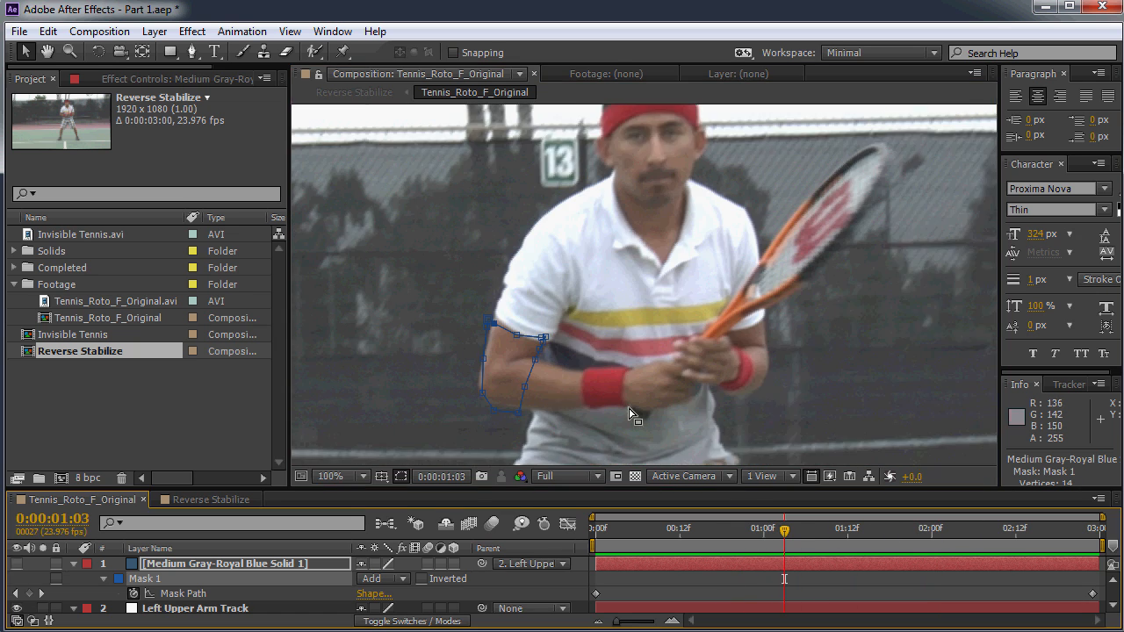
left_click(777, 531)
scroll(825, 316, "up", 2)
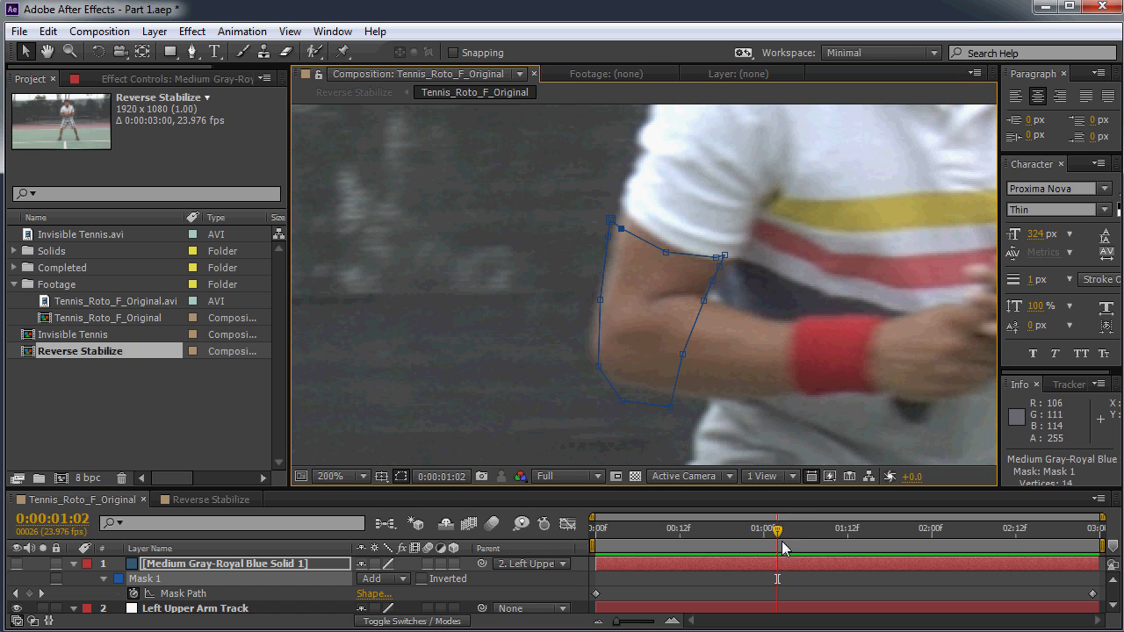
left_click_drag(781, 548, 602, 527)
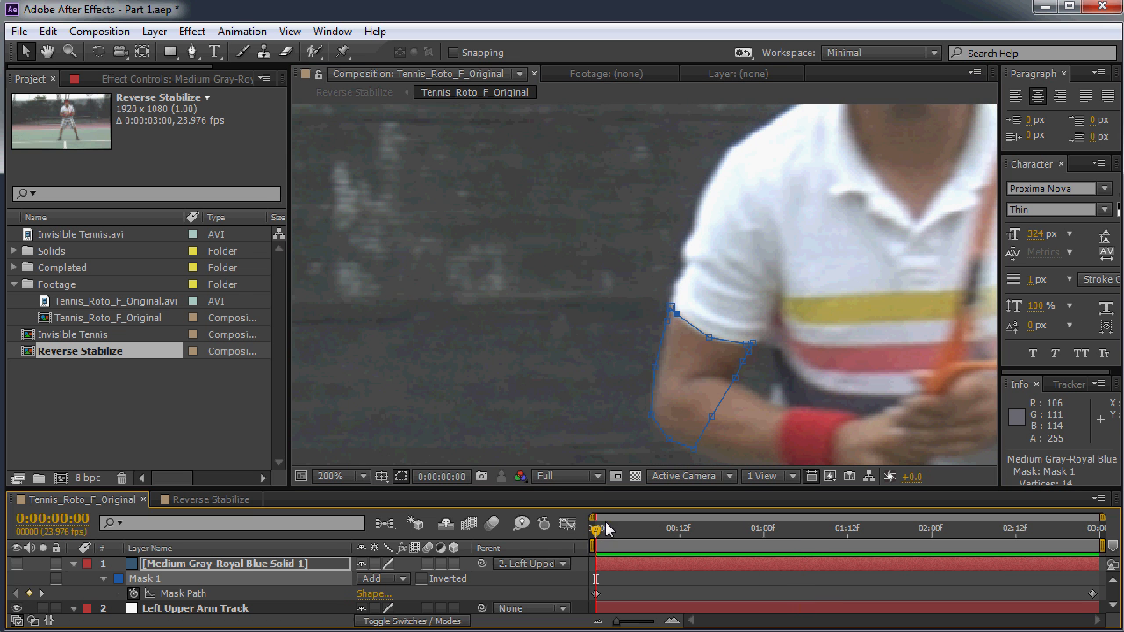
Inspect the mask edges around the elbow while stepping back and forth through the first few frames
scroll(669, 416, "up", 1)
left_click_drag(669, 416, 604, 243)
left_click_drag(742, 340, 645, 289)
mouse_move(601, 528)
left_mouse_down()
mouse_move(725, 532)
mouse_move(605, 542)
mouse_move(667, 532)
mouse_move(1065, 534)
mouse_move(602, 533)
left_mouse_up()
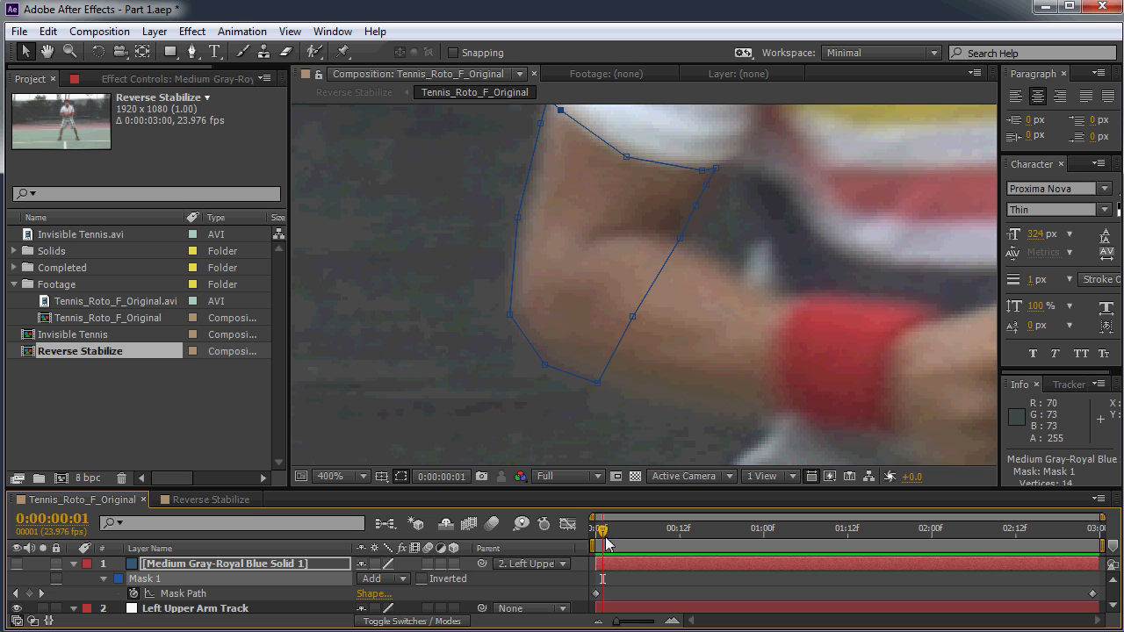
left_click_drag(603, 532, 585, 536)
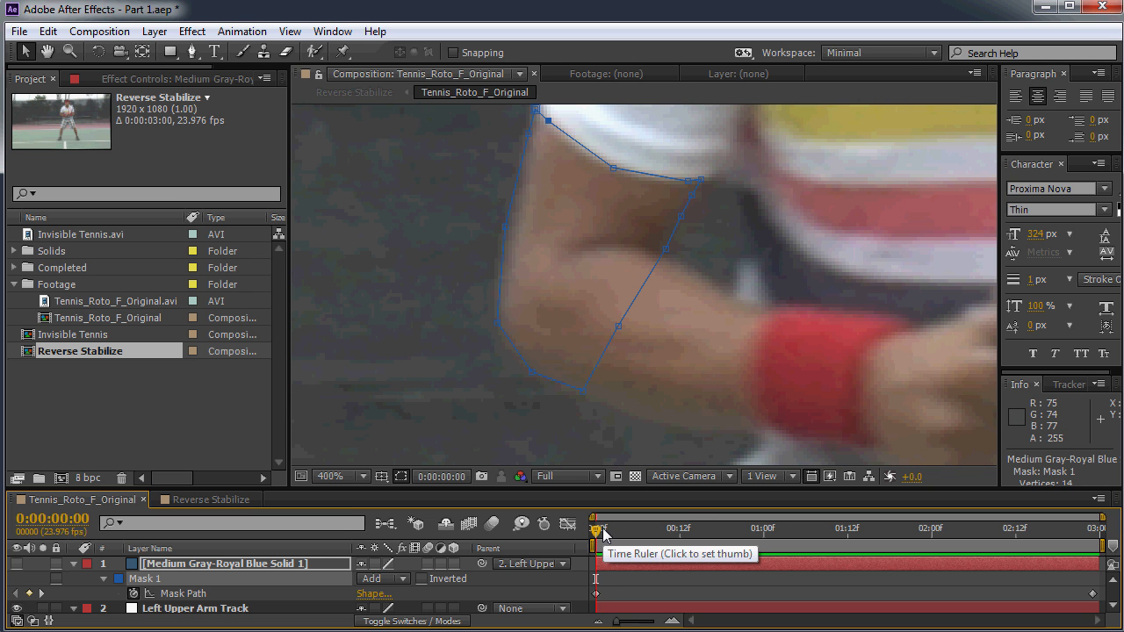
key("Page_Down")
key("Page_Down")
key("Page_Up")
key("Page_Up")
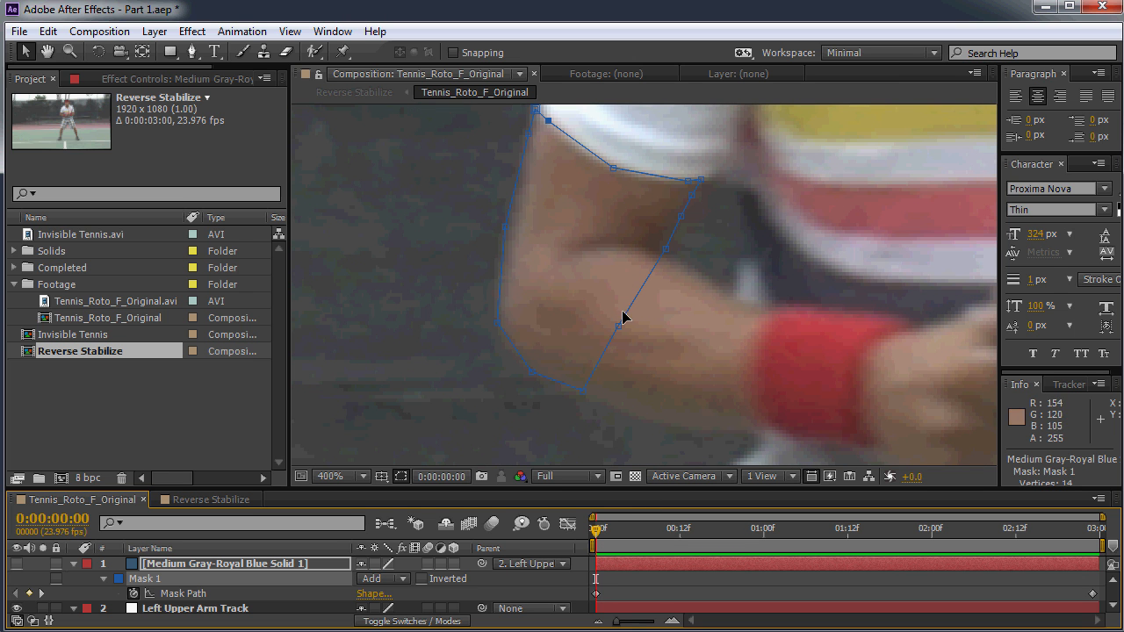
Compare the mask with the arm at 0:00:00:08 and 0:00:00:11, and return to 0:00:00:00
left_click(652, 530)
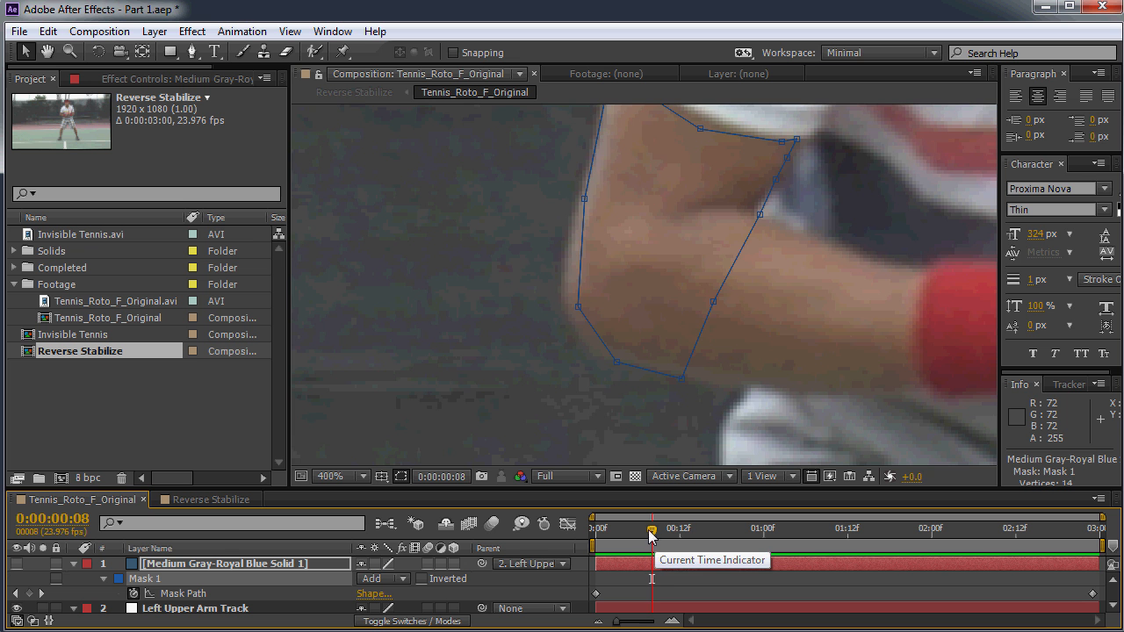
mouse_move(651, 530)
left_mouse_down()
mouse_move(626, 532)
mouse_move(672, 532)
left_mouse_up()
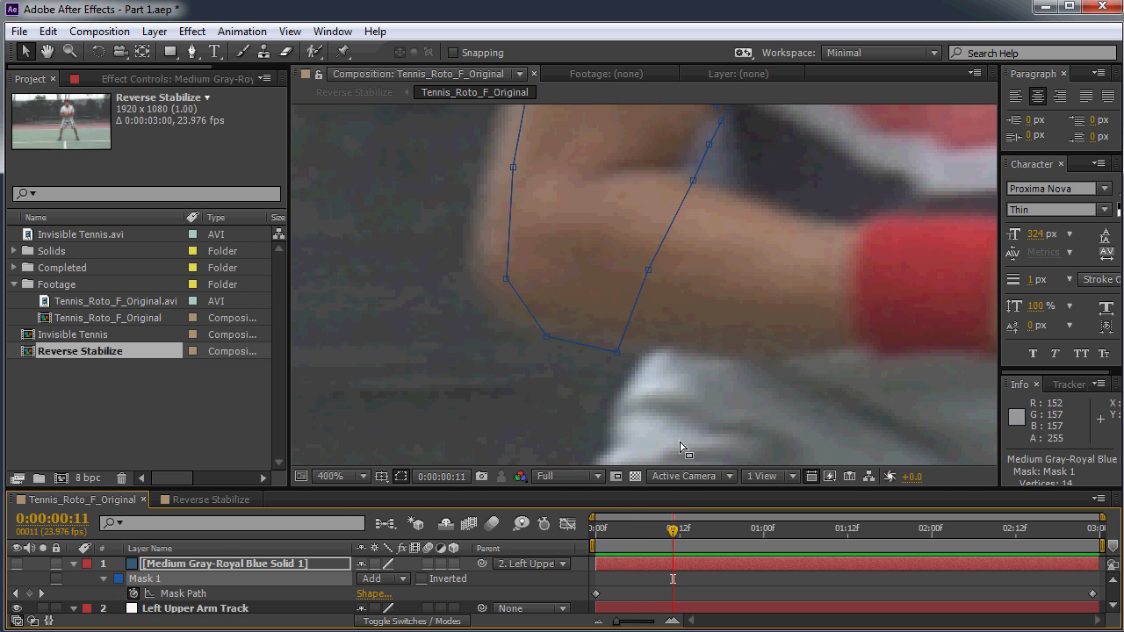
left_click_drag(606, 230, 634, 289)
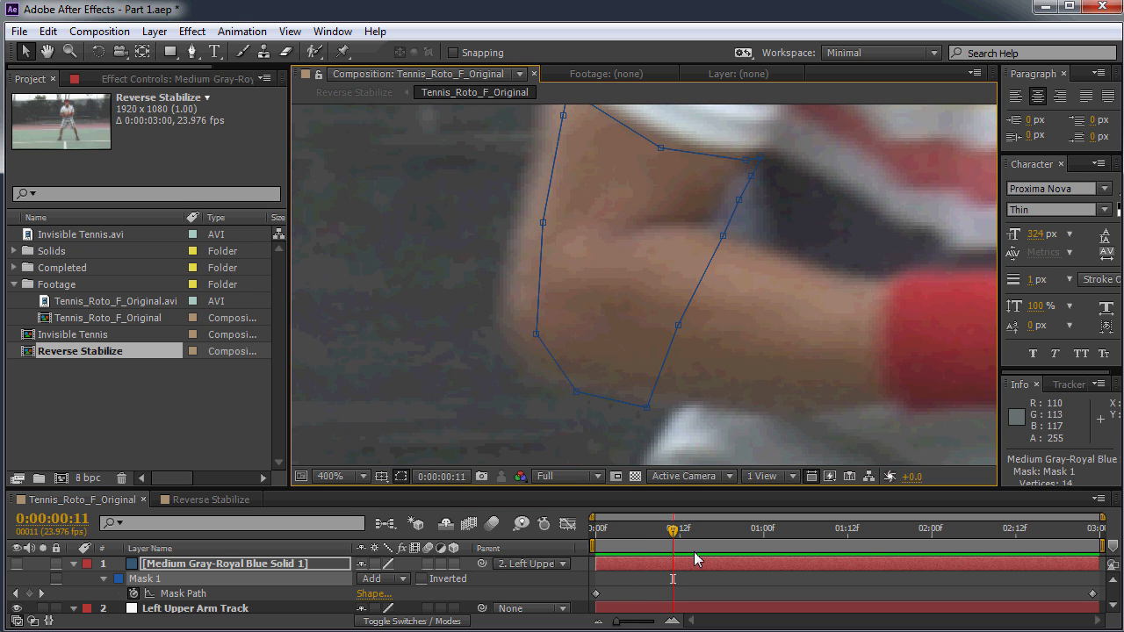
left_click_drag(673, 532, 600, 532)
scroll(654, 290, "down", 2)
scroll(654, 290, "down", 2)
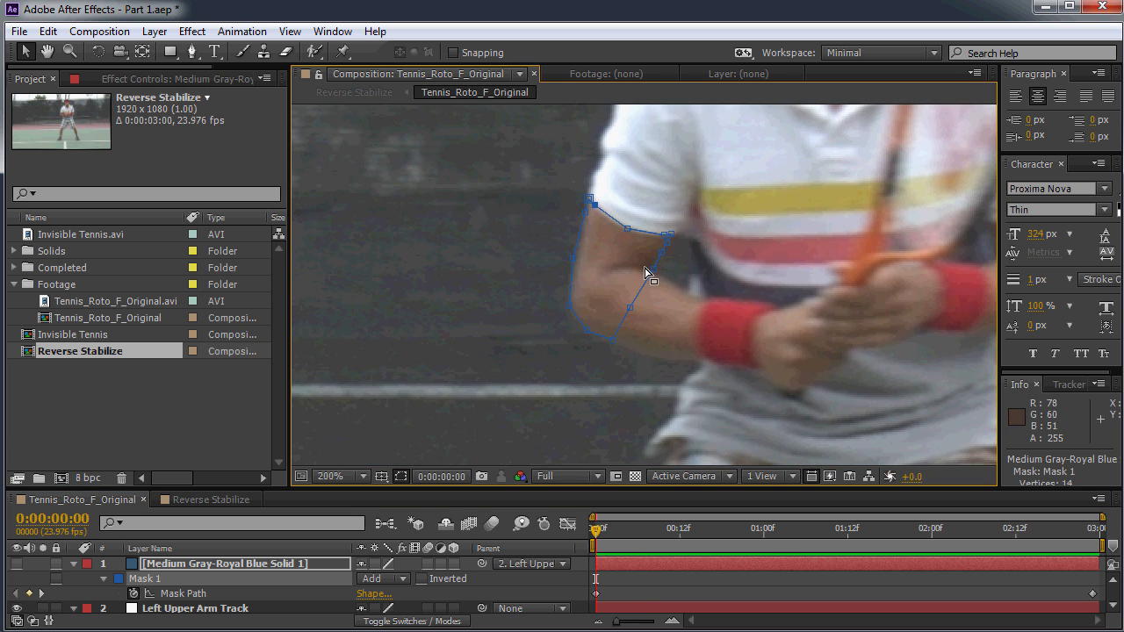
scroll(678, 360, "up", 1)
scroll(678, 360, "up", 1)
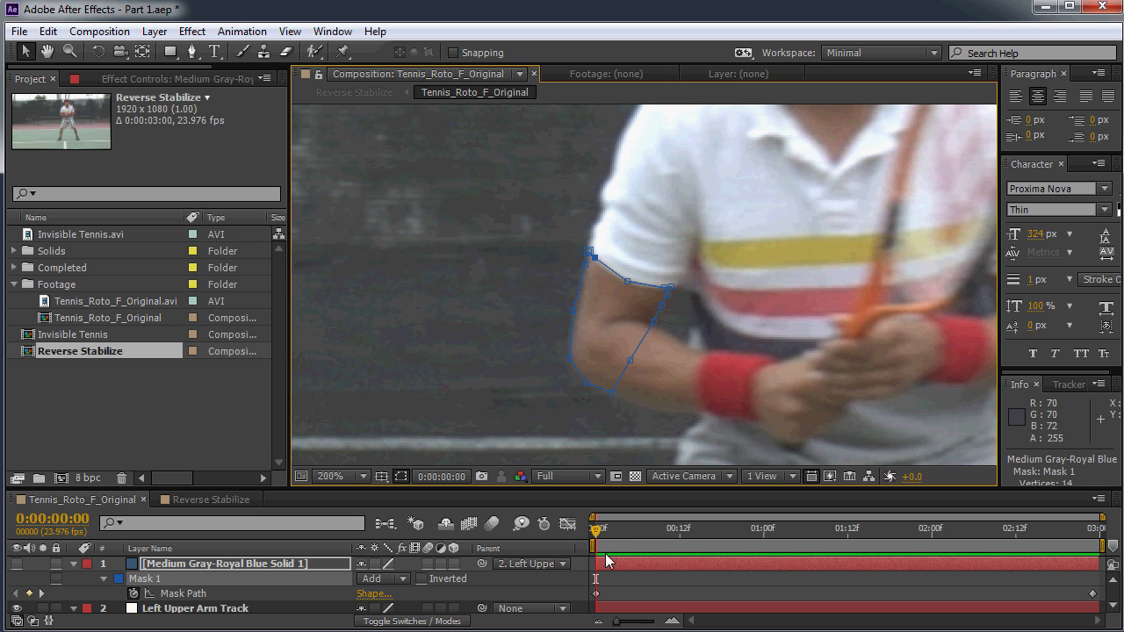
Create a new 1920 x 1080 composition with a duration of 0:00:03:08
left_click(99, 31)
left_click(243, 115)
left_click(607, 515)
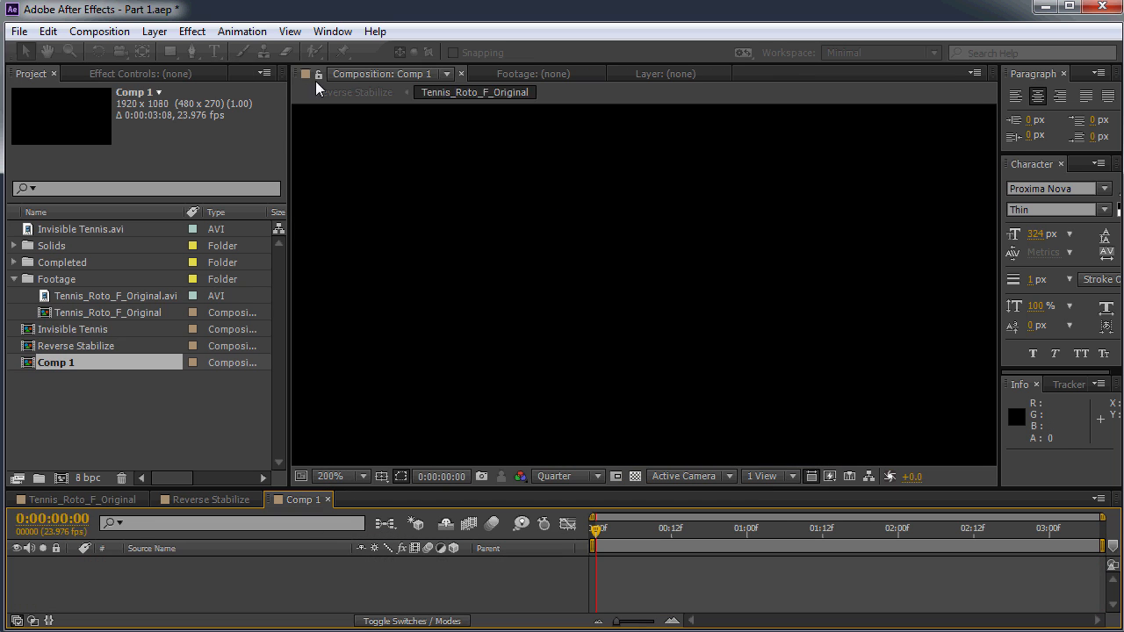
Add a blue solid 100 px wide and 100 px high to the new composition
left_click(165, 32)
mouse_move(132, 50)
left_click(334, 70)
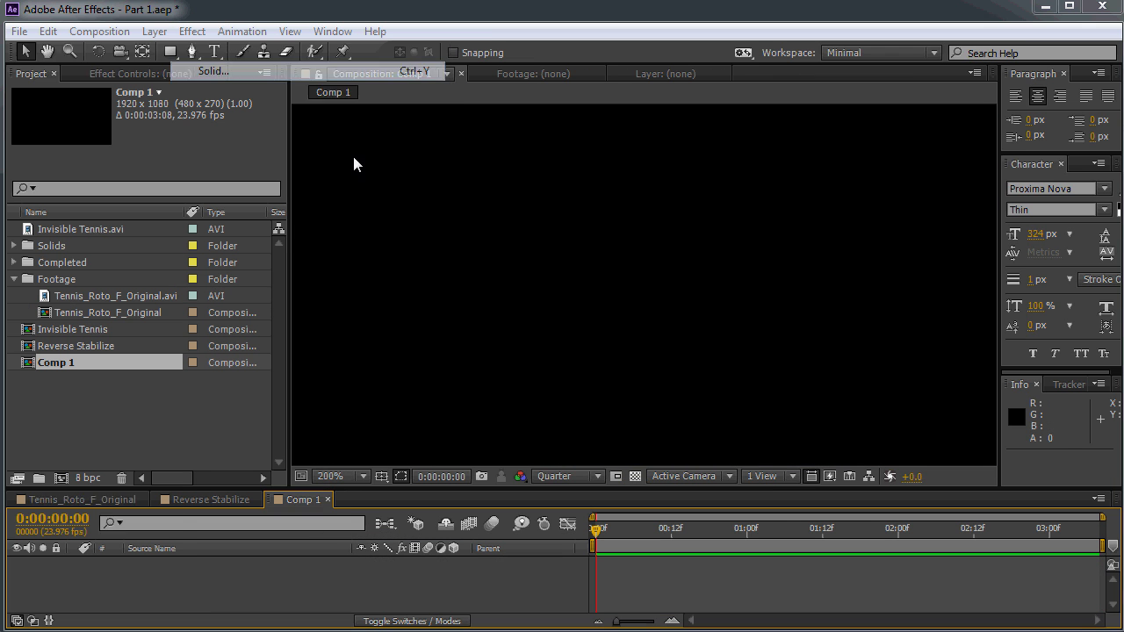
type("100")
key("Tab")
type("100")
key("Return")
scroll(557, 286, "down", 2)
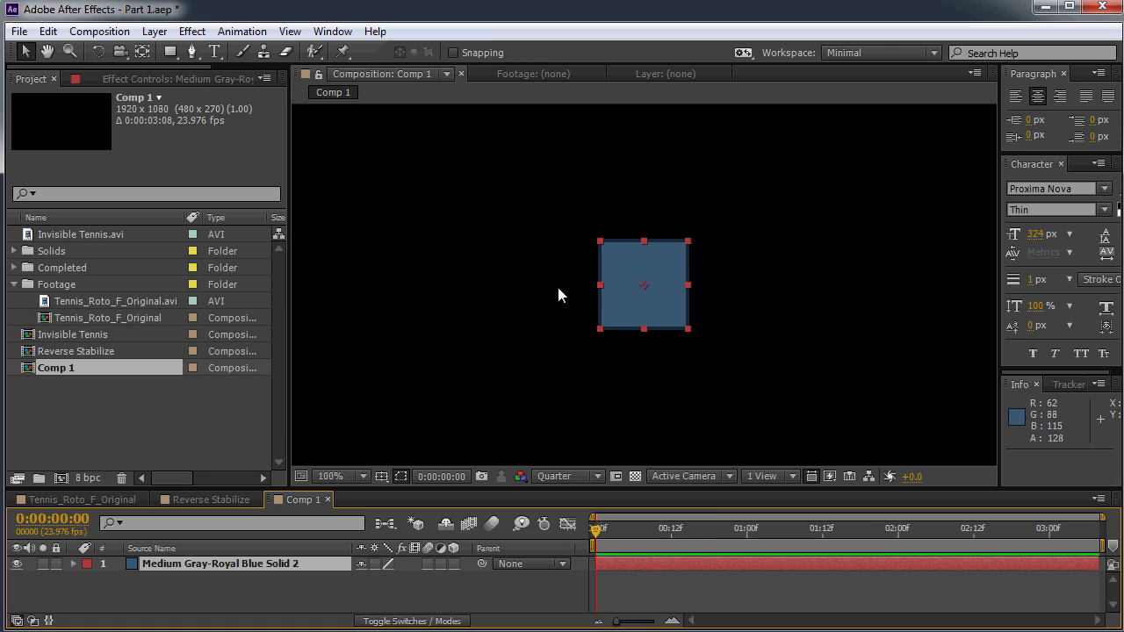
Apply an elliptical mask that fills the solid so it becomes a circle, and select the layer
left_click_drag(177, 50, 209, 72)
double_click(169, 51)
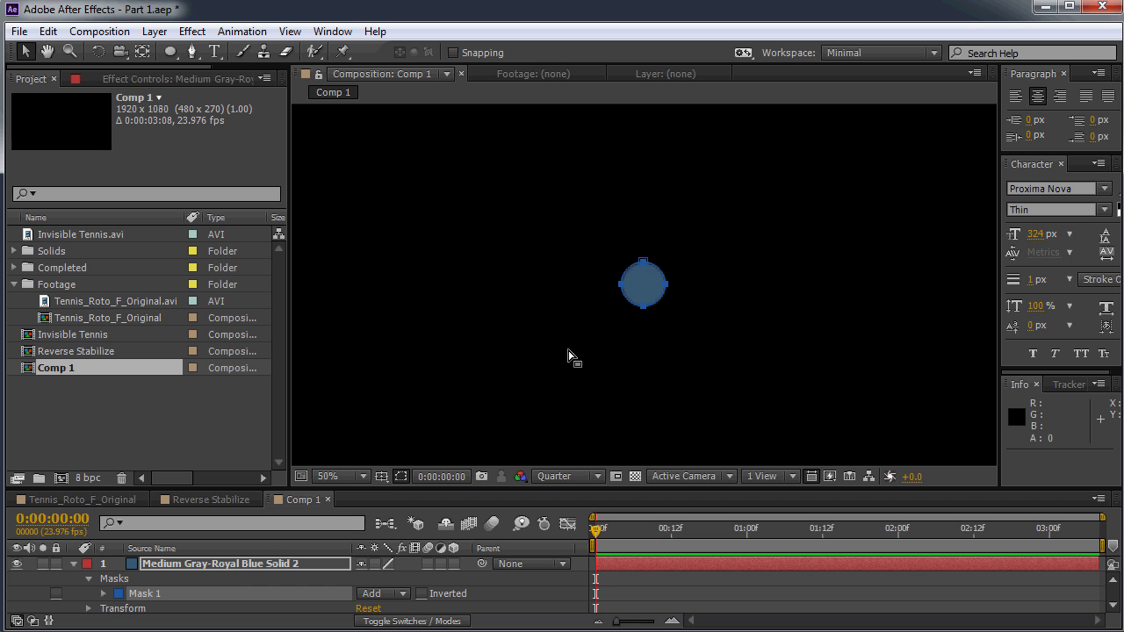
left_click(240, 564)
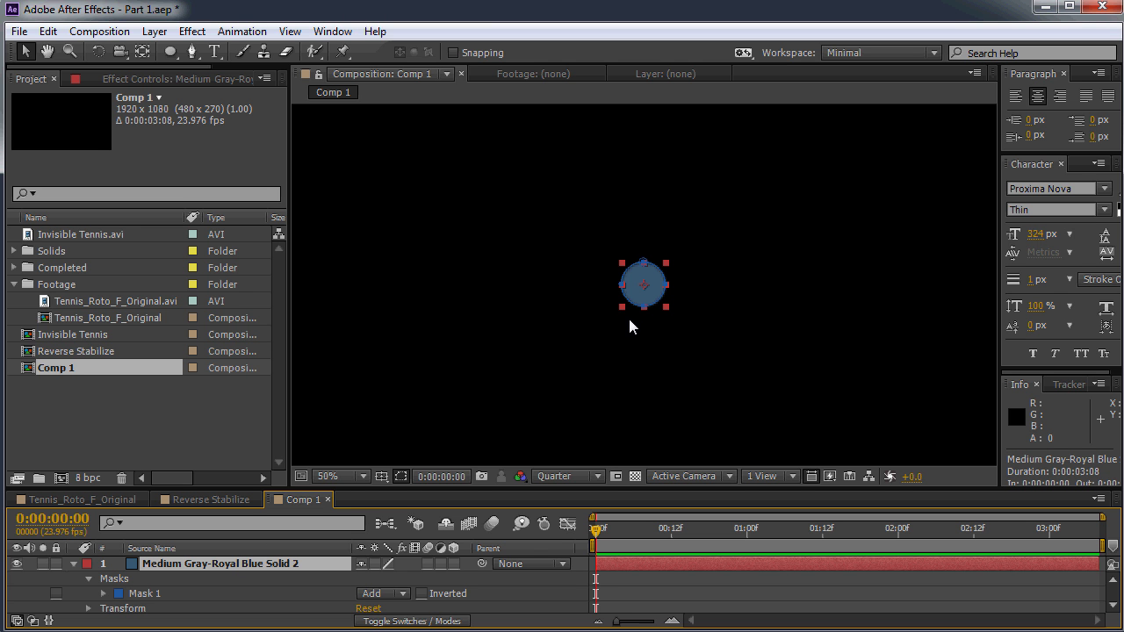
Keyframe the circle's position from about 414, 282 at 0:00:00:00 to about 1386, 768 at 0:00:01:15, and preview the motion
left_click_drag(639, 294, 399, 181)
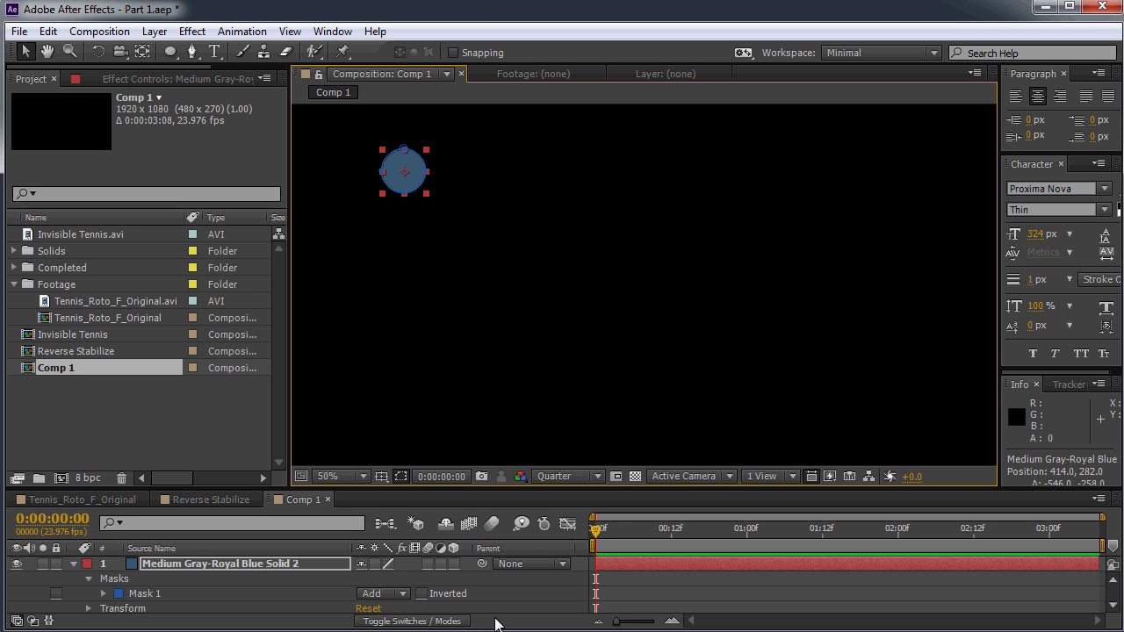
key("p")
left_click(118, 578)
left_click_drag(596, 530, 822, 529)
left_click_drag(417, 202, 844, 413)
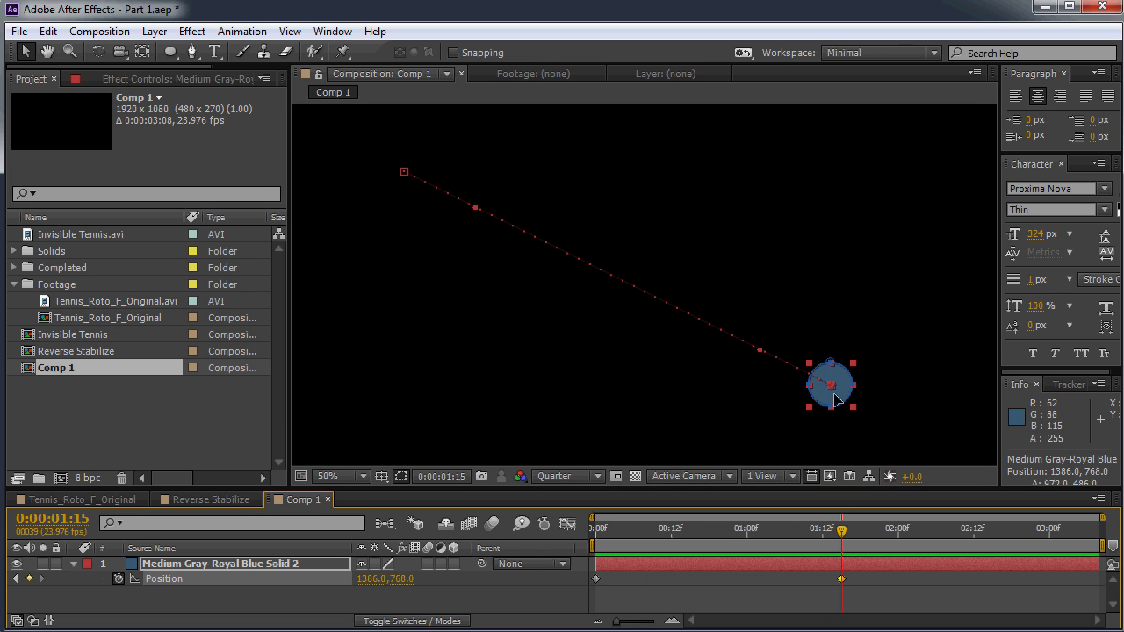
left_click_drag(841, 528, 590, 530)
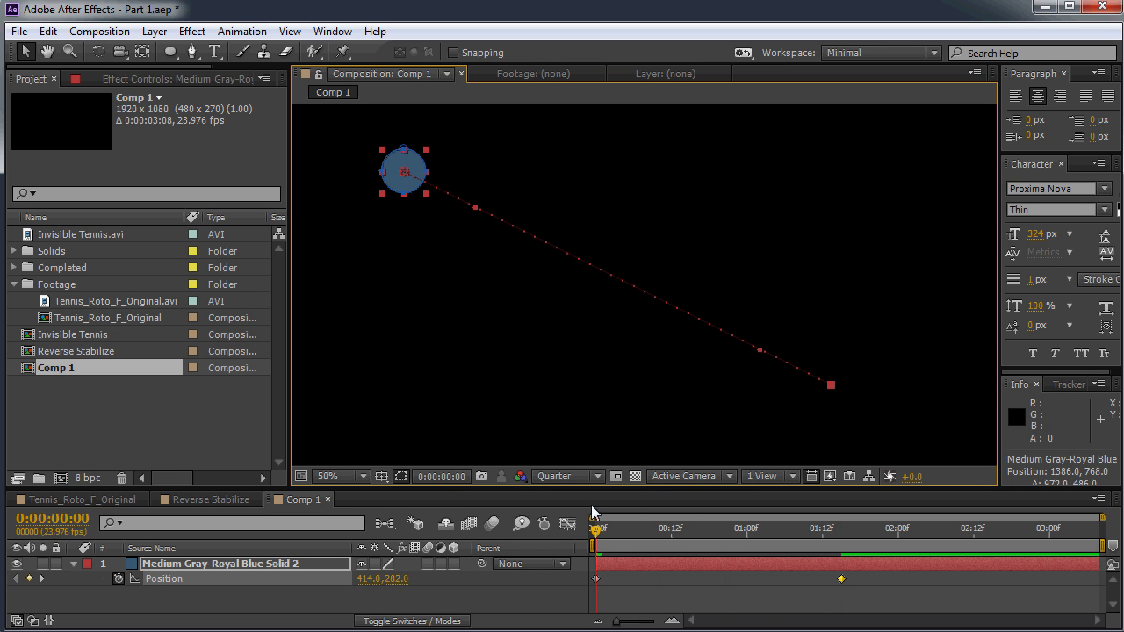
left_click(255, 604)
left_click(73, 565)
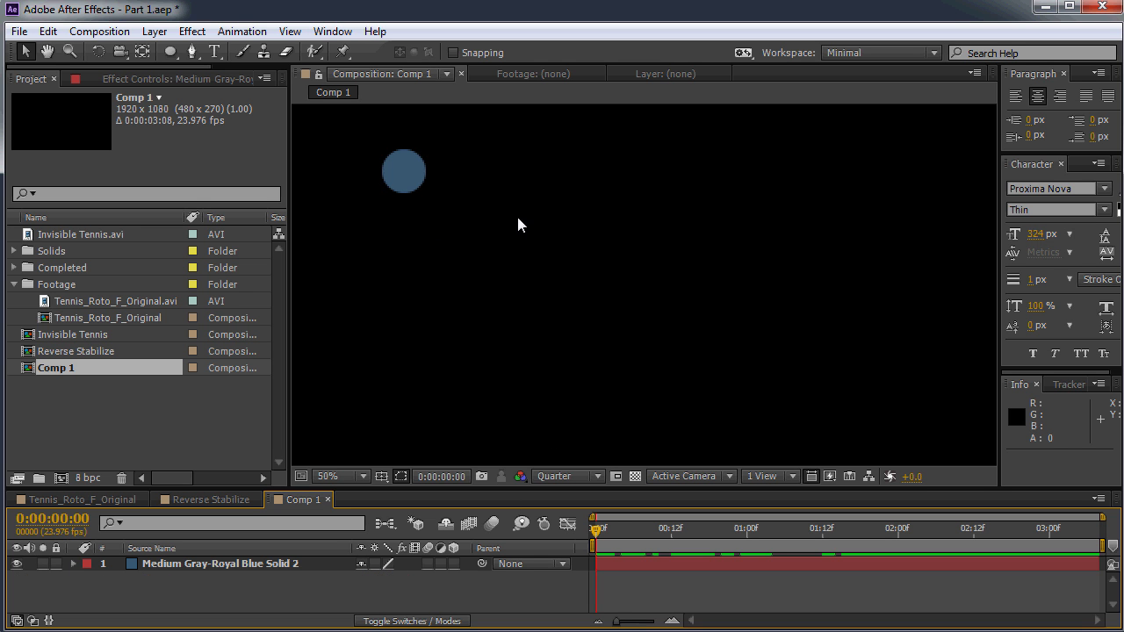
mouse_move(600, 528)
left_mouse_down()
mouse_move(784, 529)
mouse_move(598, 528)
left_mouse_up()
Add another blue solid, hide it, and draw a circular mask on it around the circle below
left_click(153, 31)
mouse_move(158, 51)
left_click(213, 71)
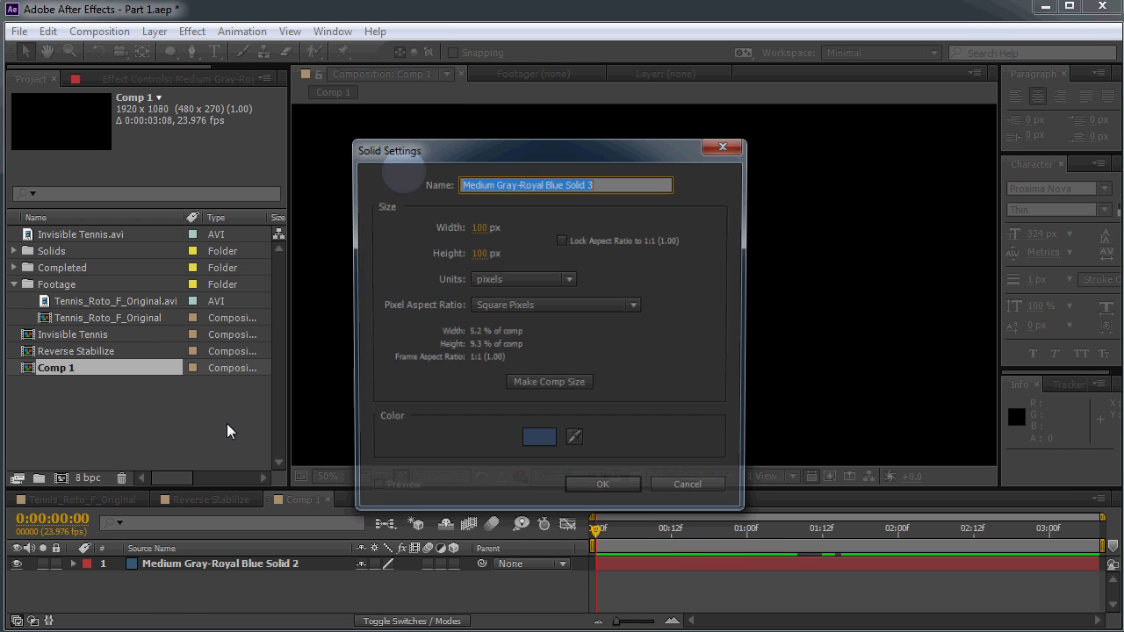
left_click(600, 511)
scroll(599, 223, "up", 1)
mouse_move(669, 162)
left_mouse_down()
mouse_move(610, 226)
mouse_move(612, 264)
mouse_move(576, 287)
left_mouse_up()
left_click_drag(537, 333, 532, 344)
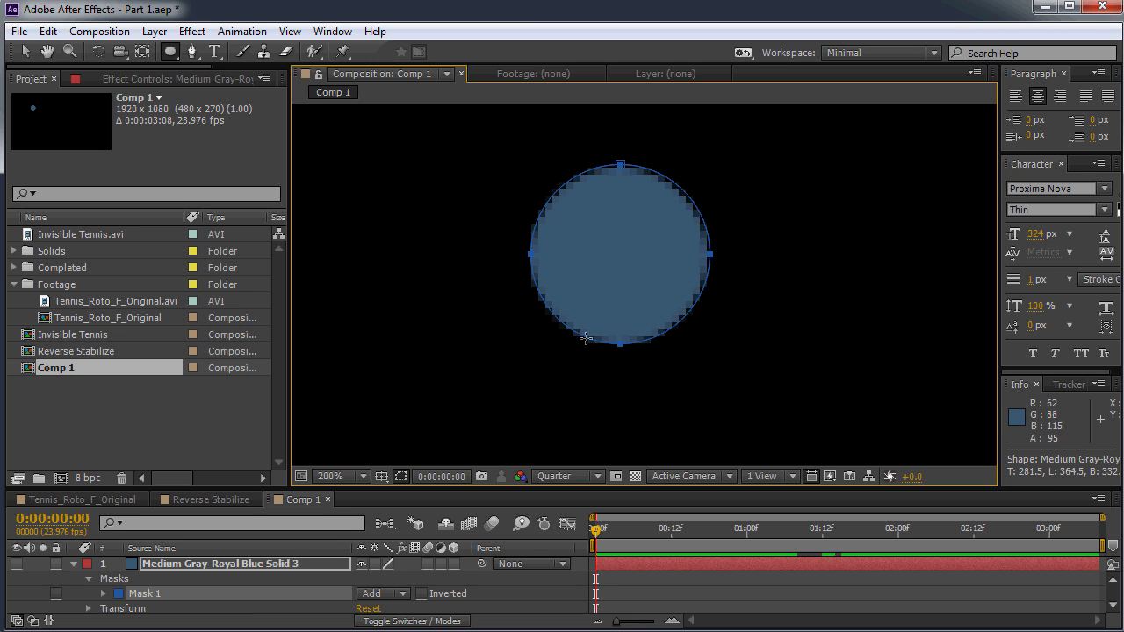
Reveal the new solid's Mask Path and turn on keyframing for it at 0:00:00:00
key("v")
key("p")
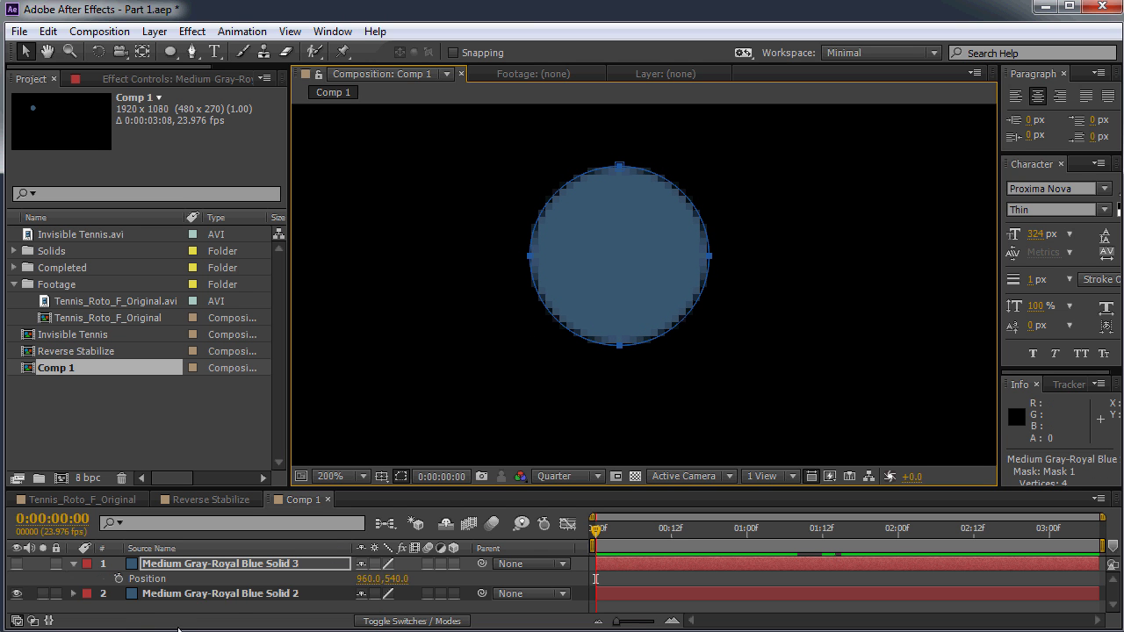
key("m")
left_click(133, 594)
scroll(574, 389, "down", 1)
left_click_drag(575, 388, 485, 350)
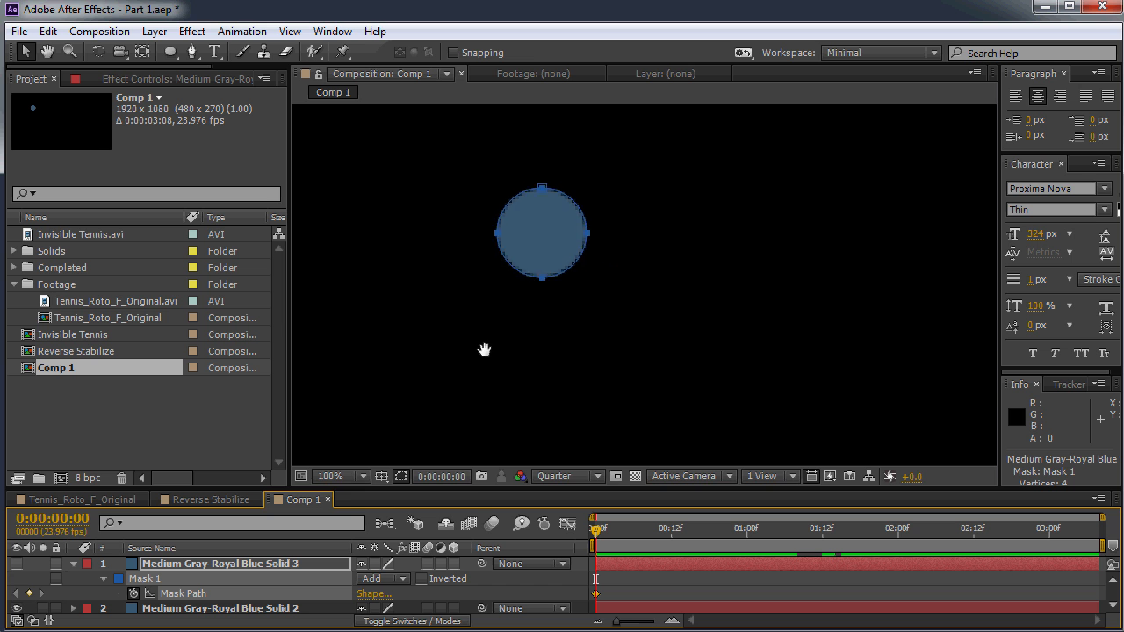
scroll(621, 444, "down", 1)
left_click_drag(629, 363, 515, 288)
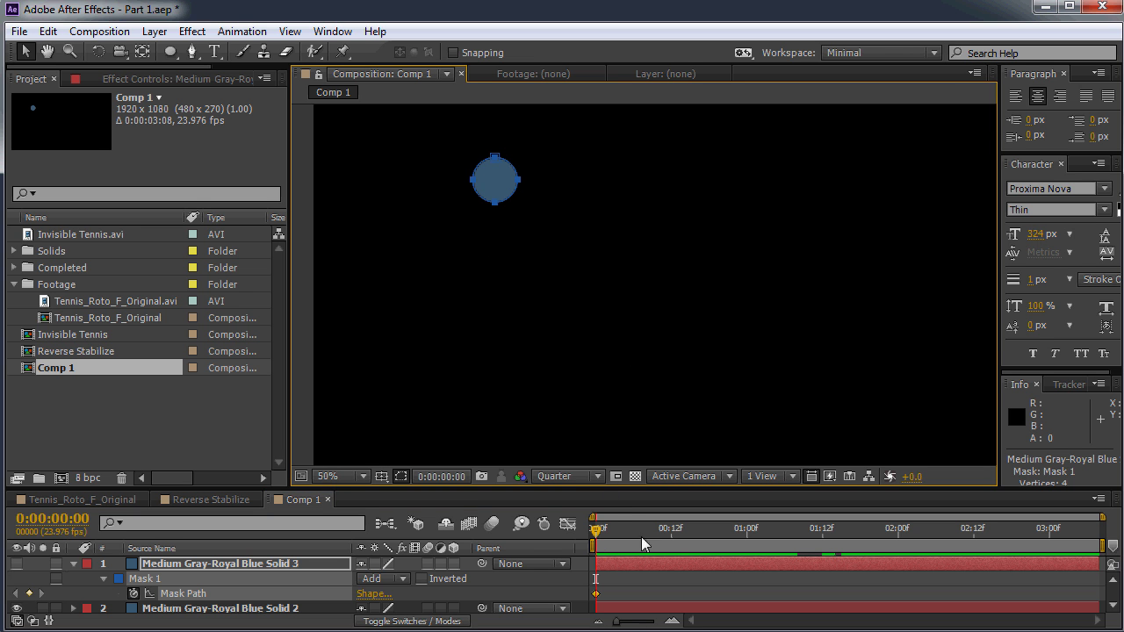
At 0:00:01:15, move the circular mask onto the circle's end position so the new Mask Path is keyframed there
left_click_drag(597, 529, 855, 547)
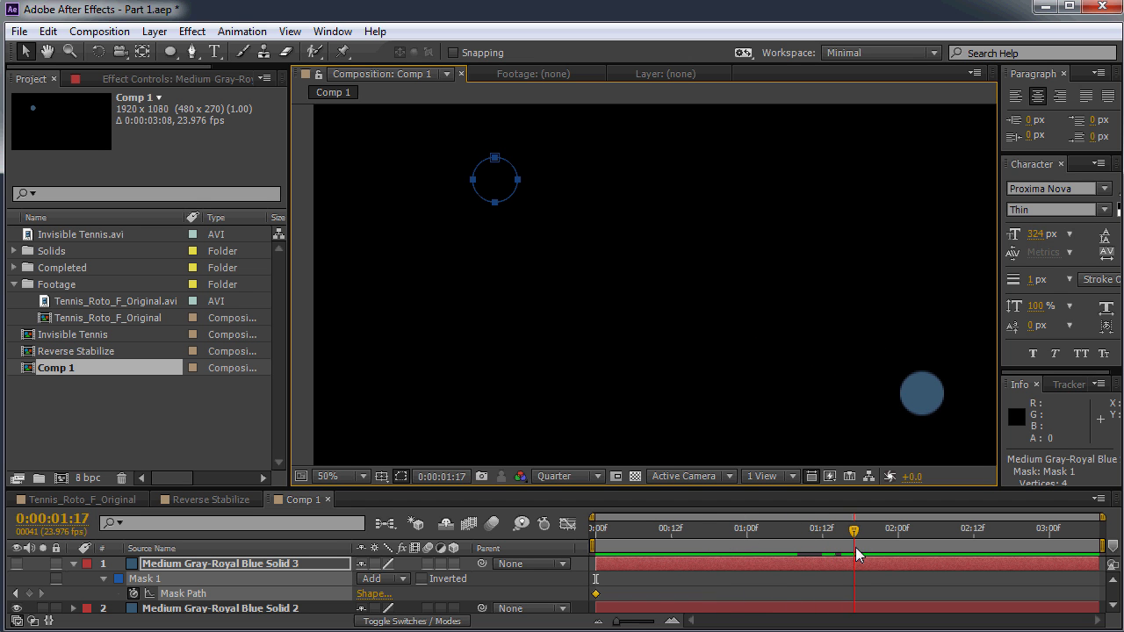
key("Page_Up")
key("Page_Up")
key("Page_Up")
key("Page_Up")
key("Page_Down")
key("Page_Down")
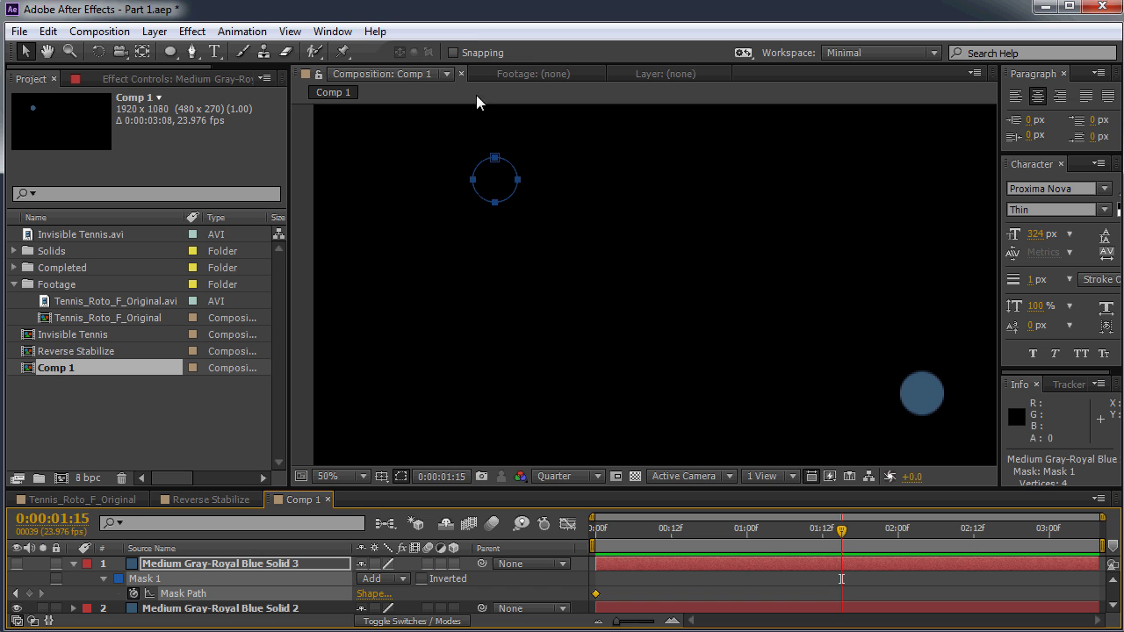
double_click(511, 195)
left_click_drag(507, 190, 944, 404)
scroll(939, 403, "up", 1)
scroll(723, 321, "up", 1)
left_click_drag(691, 320, 538, 289)
left_click_drag(835, 390, 791, 389)
scroll(754, 306, "down", 3)
left_click_drag(626, 309, 710, 338)
Scrub between the two Mask Path keyframes to check how the mask follows the circle, ending at 0:00:00:00
left_click_drag(753, 530, 677, 531)
scroll(691, 325, "up", 1)
scroll(627, 288, "down", 1)
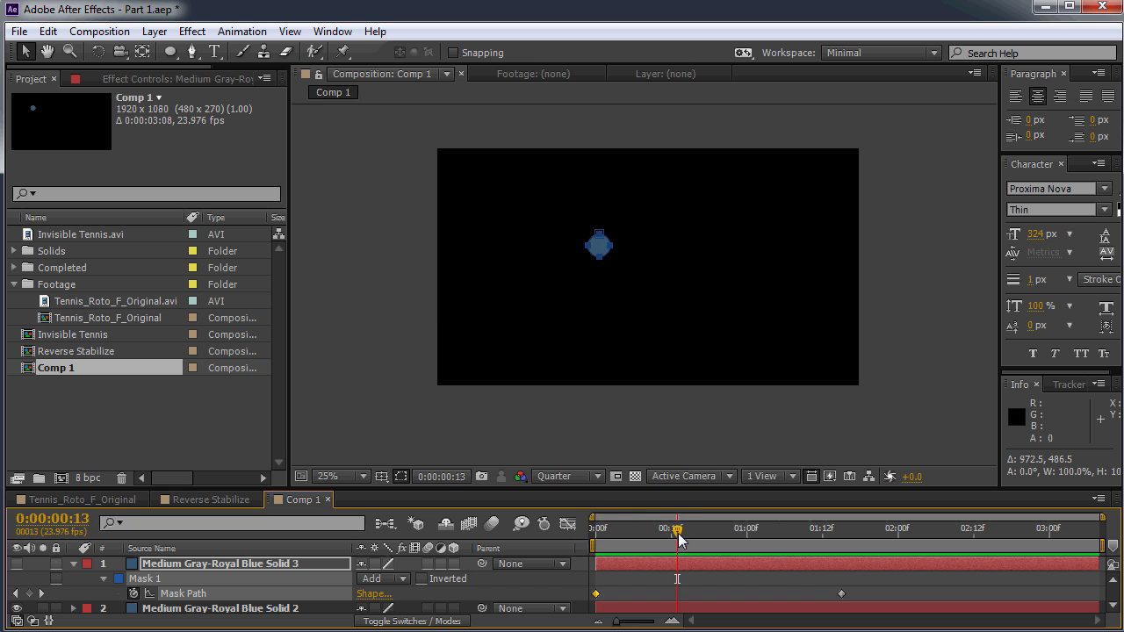
scroll(680, 418, "up", 1)
scroll(685, 408, "down", 1)
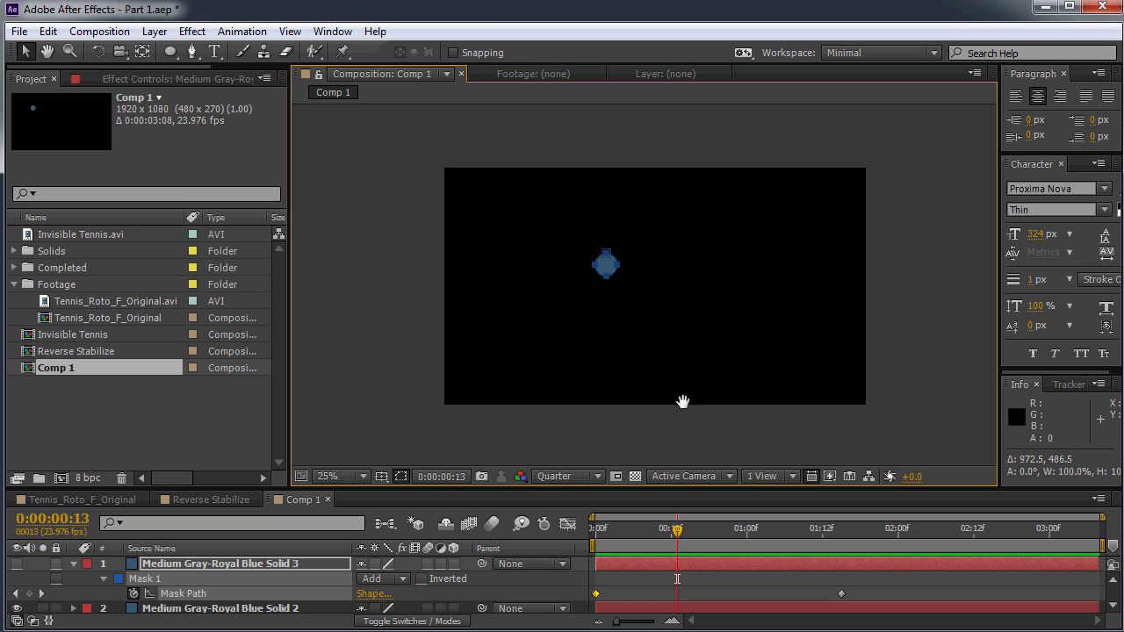
left_click_drag(677, 537, 586, 562)
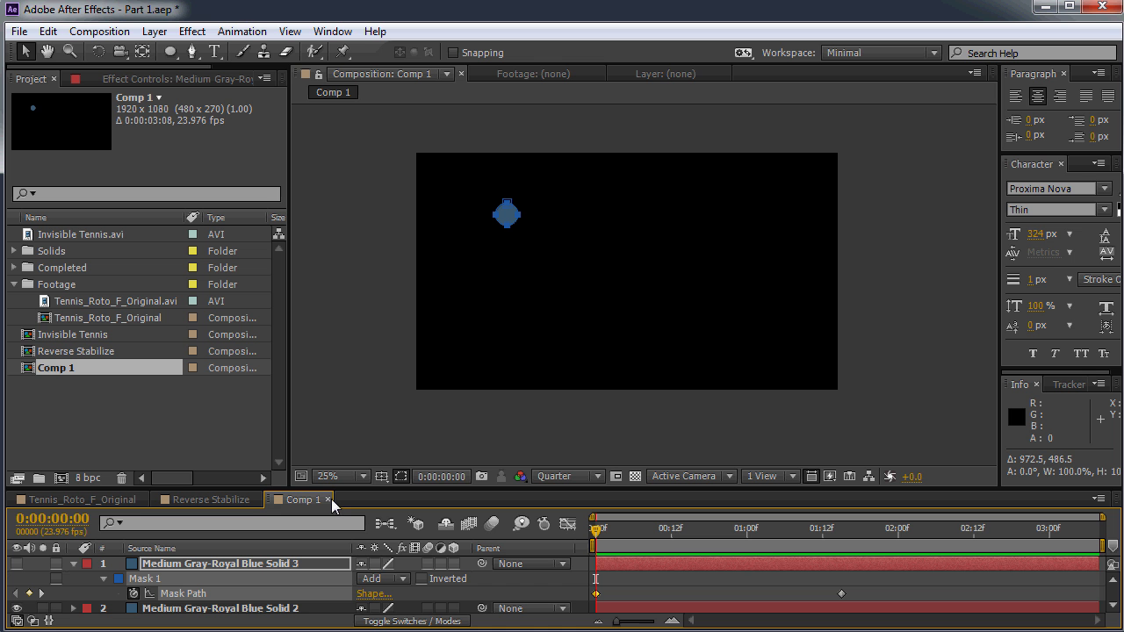
Close Comp 1 and frame the masked upper arm in the Tennis_Roto_F_Original composition
left_click(326, 503)
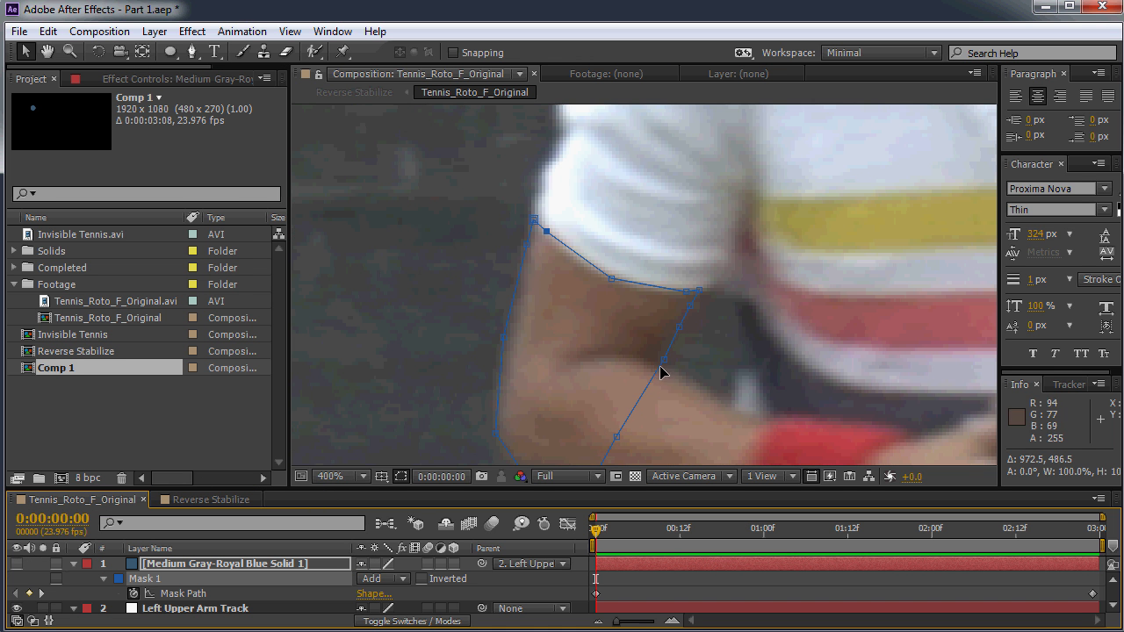
scroll(661, 372, "down", 2)
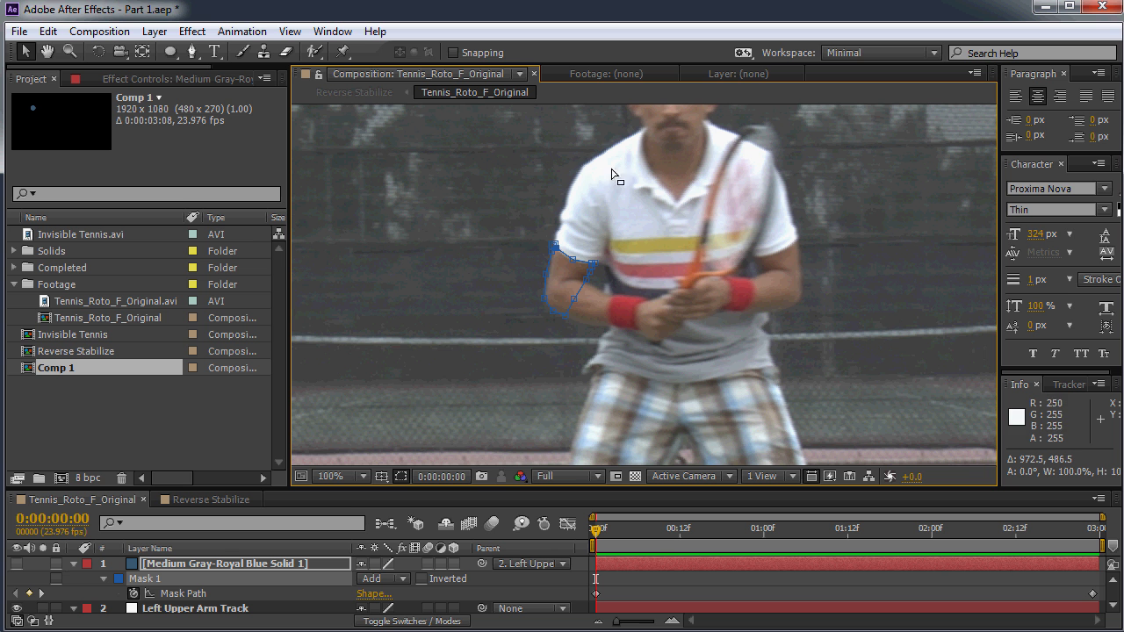
scroll(485, 392, "up", 2)
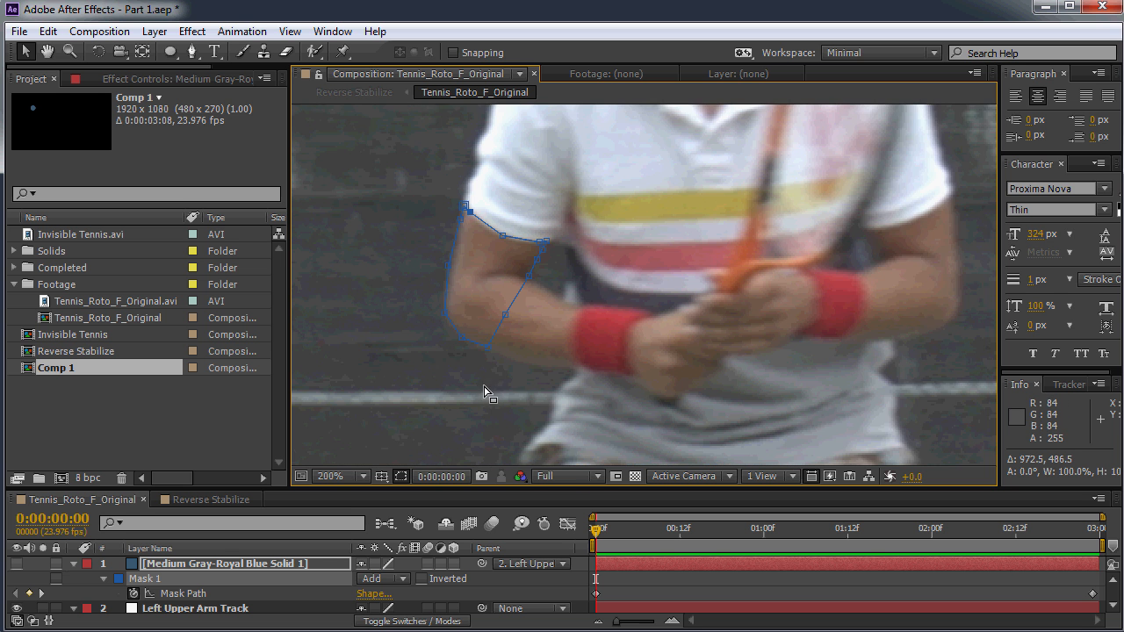
At 0:00:00:04, reposition the arm mask's vertices along the shirt sleeve's hem, keyframing the Mask Path
left_click_drag(597, 538, 640, 532)
key("Page_Up")
key("Page_Up")
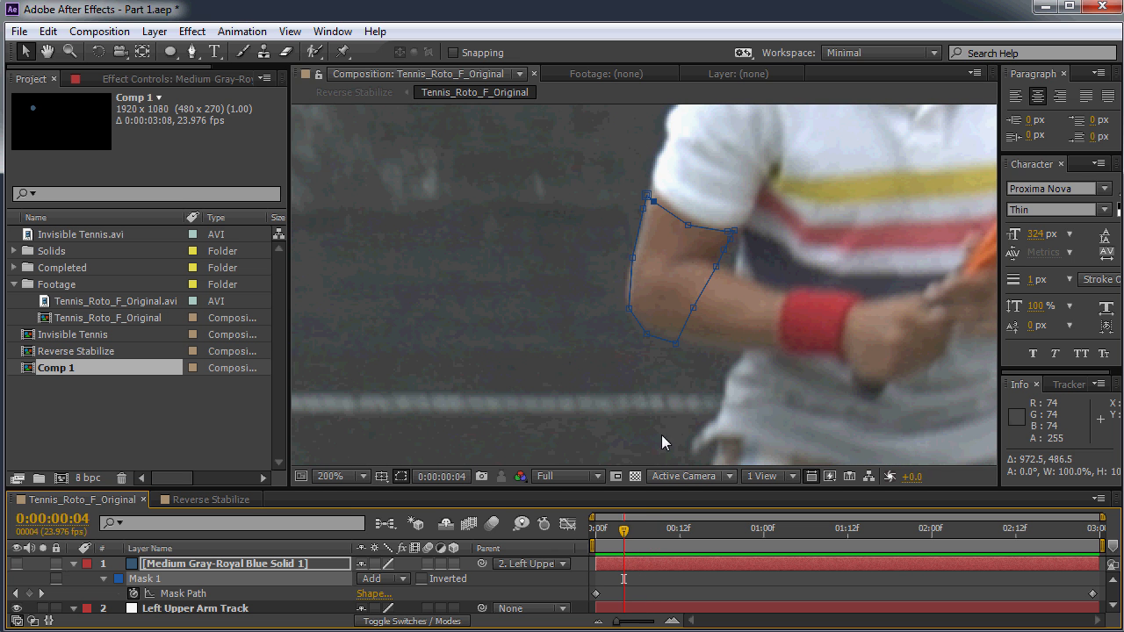
scroll(701, 303, "up", 1)
left_click_drag(671, 241, 564, 286)
left_click_drag(615, 230, 640, 313)
scroll(640, 312, "up", 1)
left_click_drag(559, 253, 590, 164)
left_click(604, 254)
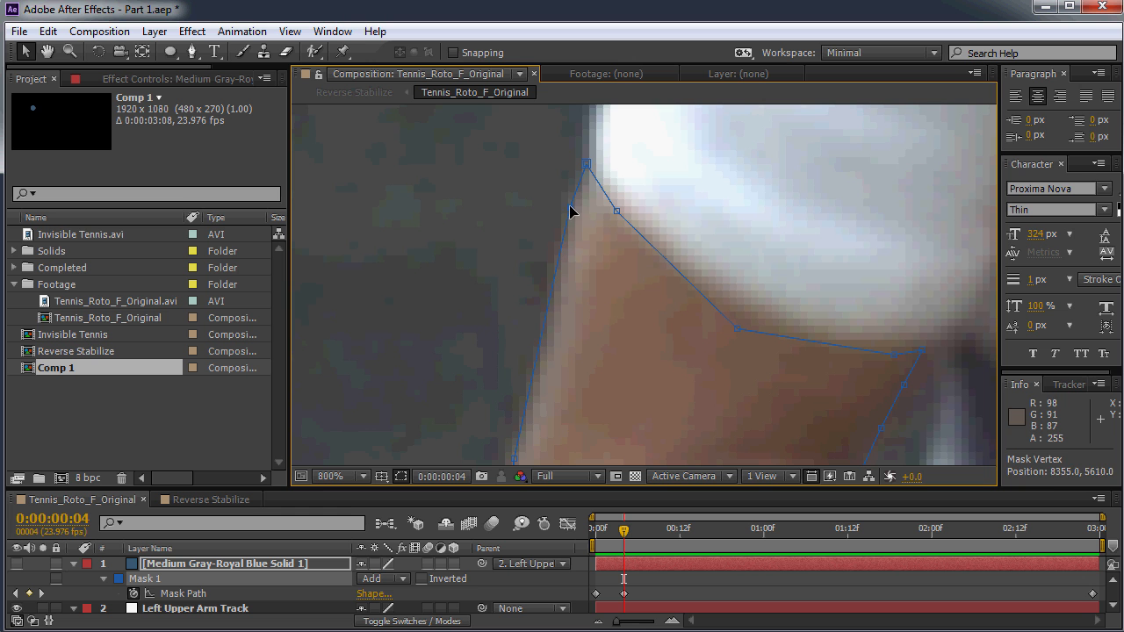
left_click_drag(737, 330, 742, 305)
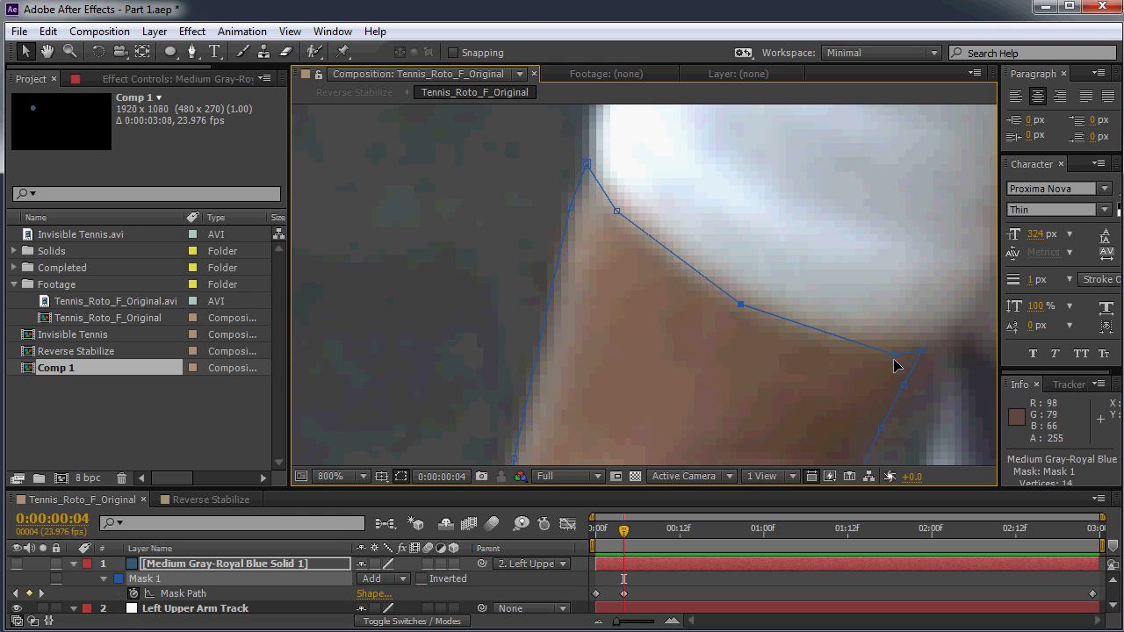
left_click_drag(913, 363, 805, 318)
Adjust the mask vertices across the inner forearm and around the elbow to match the arm at 0:00:00:04
left_click_drag(780, 360, 755, 250)
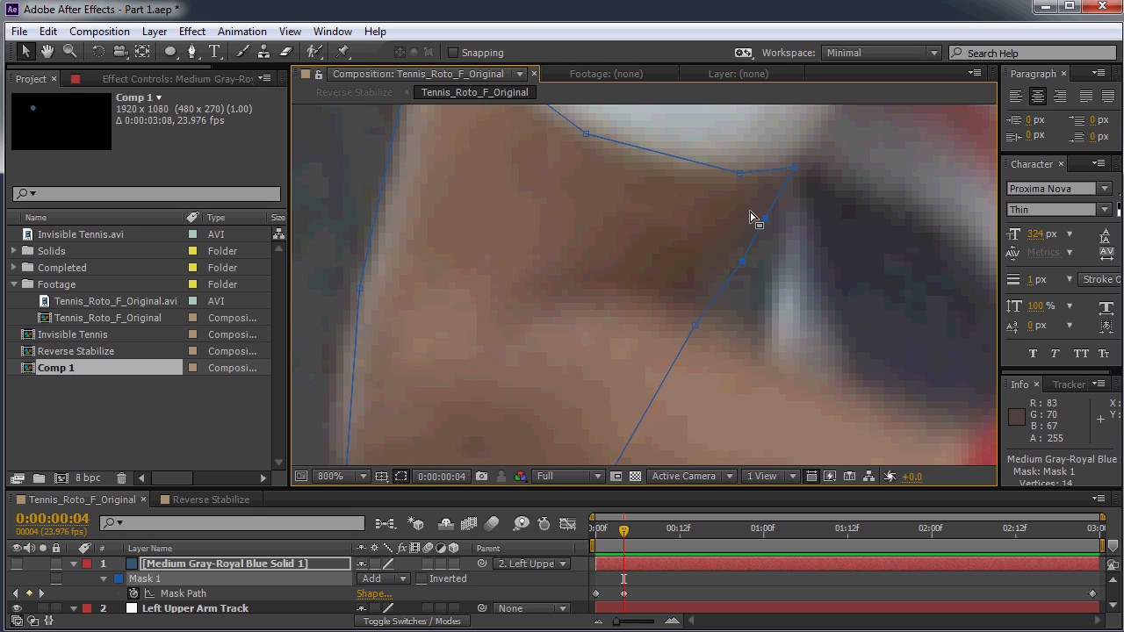
left_click_drag(678, 361, 706, 325)
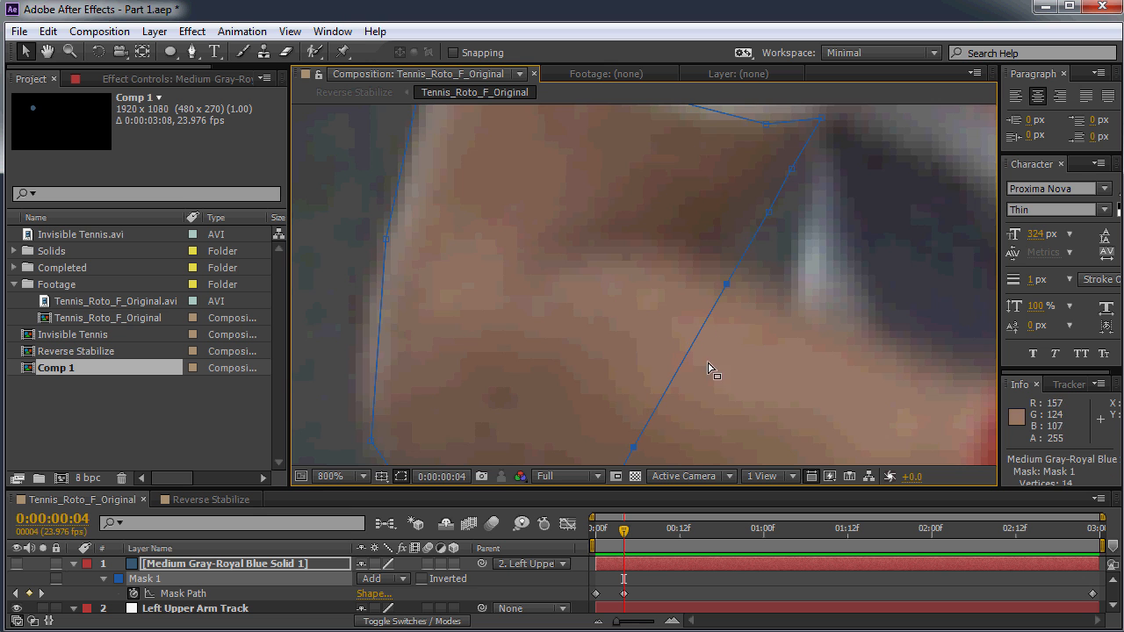
left_click_drag(712, 374, 749, 207)
left_click_drag(636, 325, 676, 311)
left_click_drag(639, 400, 648, 379)
left_click_drag(523, 366, 521, 351)
left_click_drag(447, 270, 440, 257)
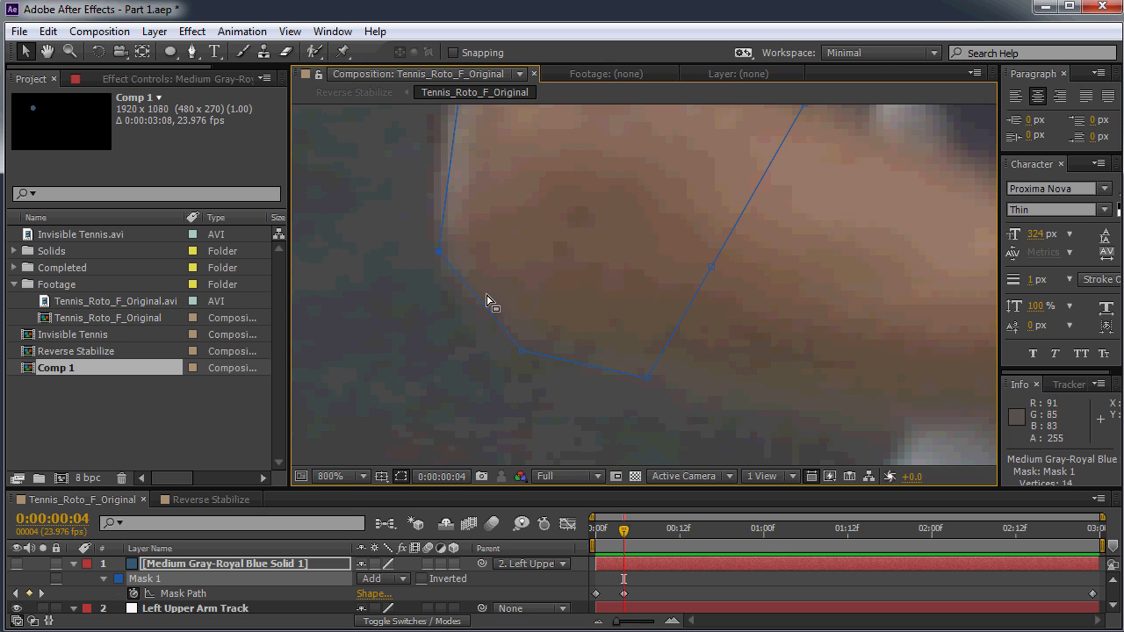
left_click_drag(523, 353, 512, 345)
Fine-tune the mask vertices along the arm's outer edge above the elbow at 0:00:00:04
left_click_drag(556, 264, 626, 441)
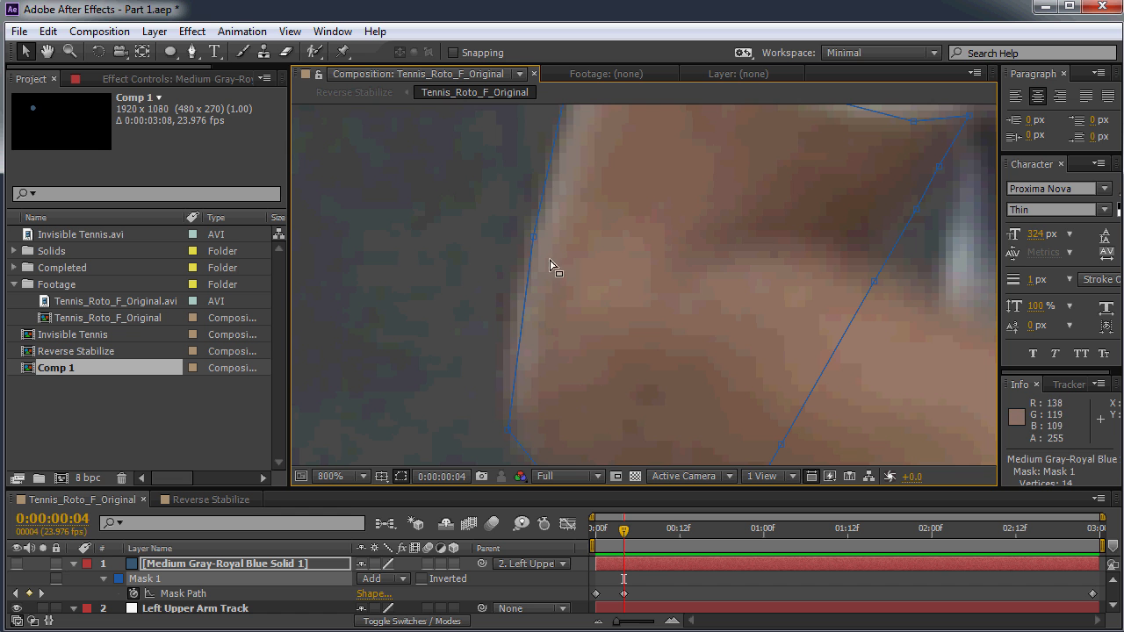
left_click_drag(566, 260, 598, 371)
scroll(675, 418, "down", 1)
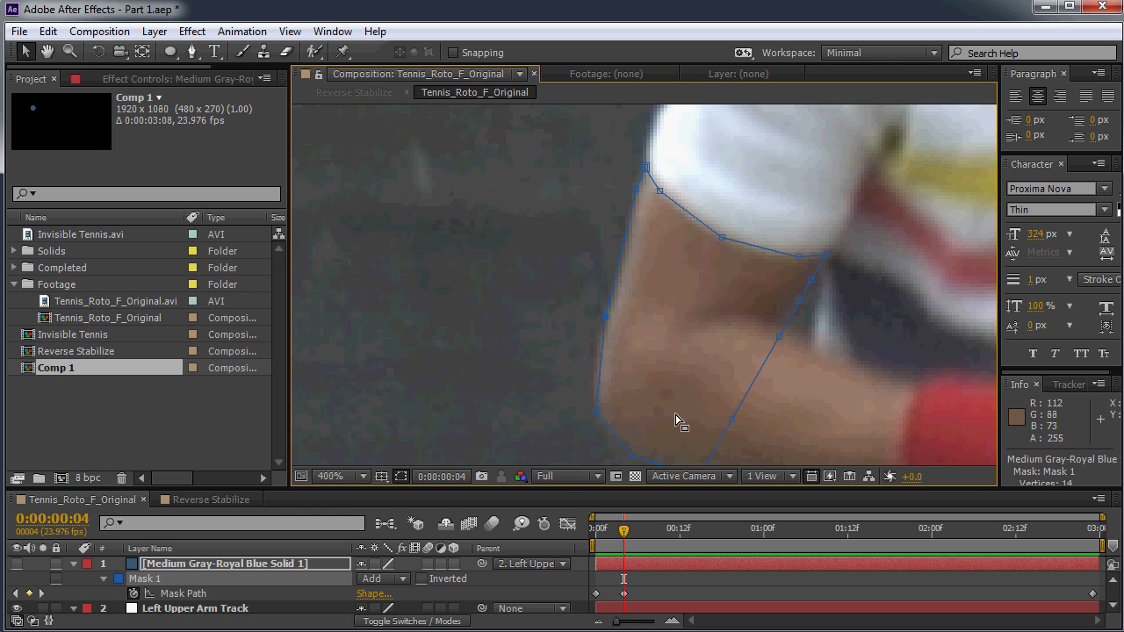
left_click_drag(674, 417, 656, 338)
scroll(620, 385, "up", 1)
left_click_drag(611, 416, 562, 393)
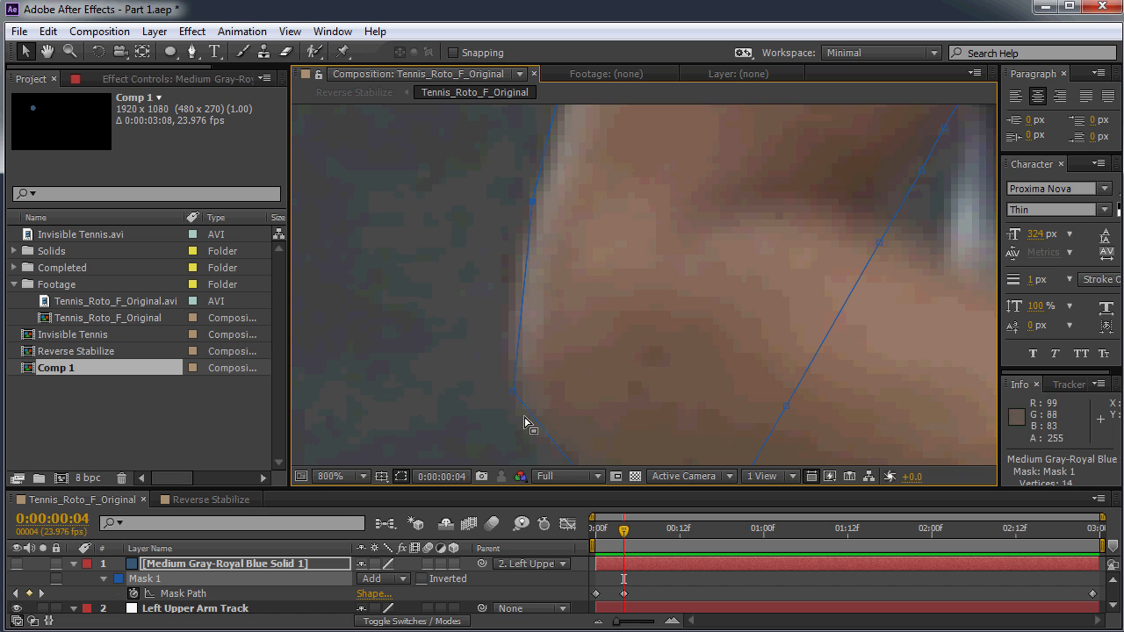
left_click_drag(531, 302, 559, 313)
scroll(615, 289, "down", 1)
left_click_drag(697, 223, 655, 249)
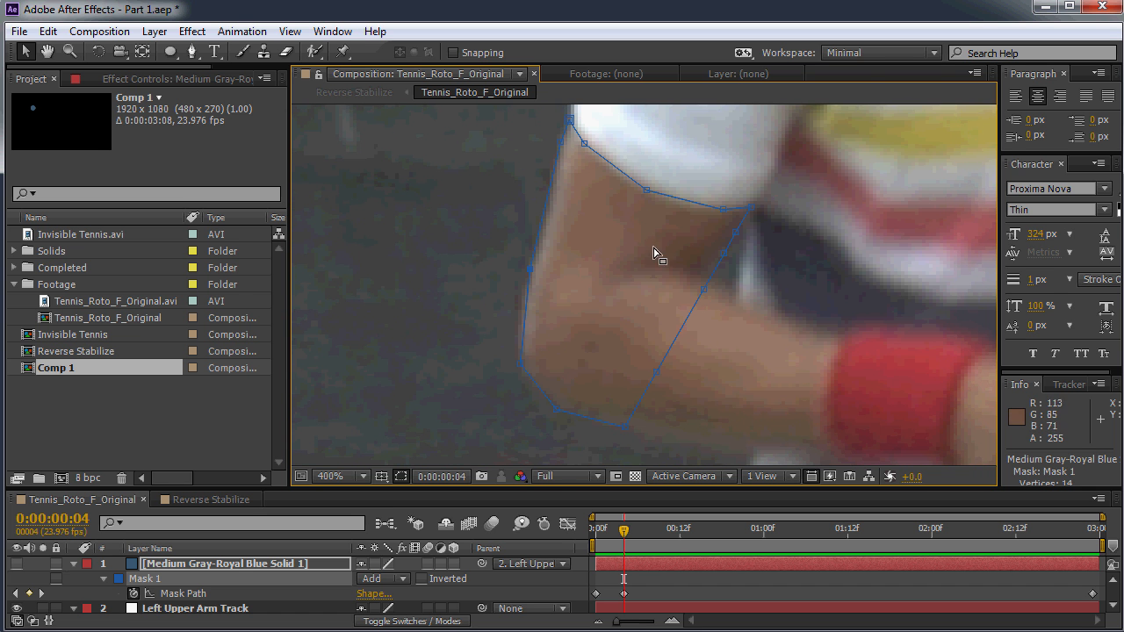
mouse_move(588, 250)
left_mouse_down()
mouse_move(591, 290)
mouse_move(590, 260)
left_mouse_up()
Step frame by frame between the first two arm mask keyframes to check the fit, stopping at 0:00:00:02
key("Page_Up")
key("Page_Up")
key("Page_Up")
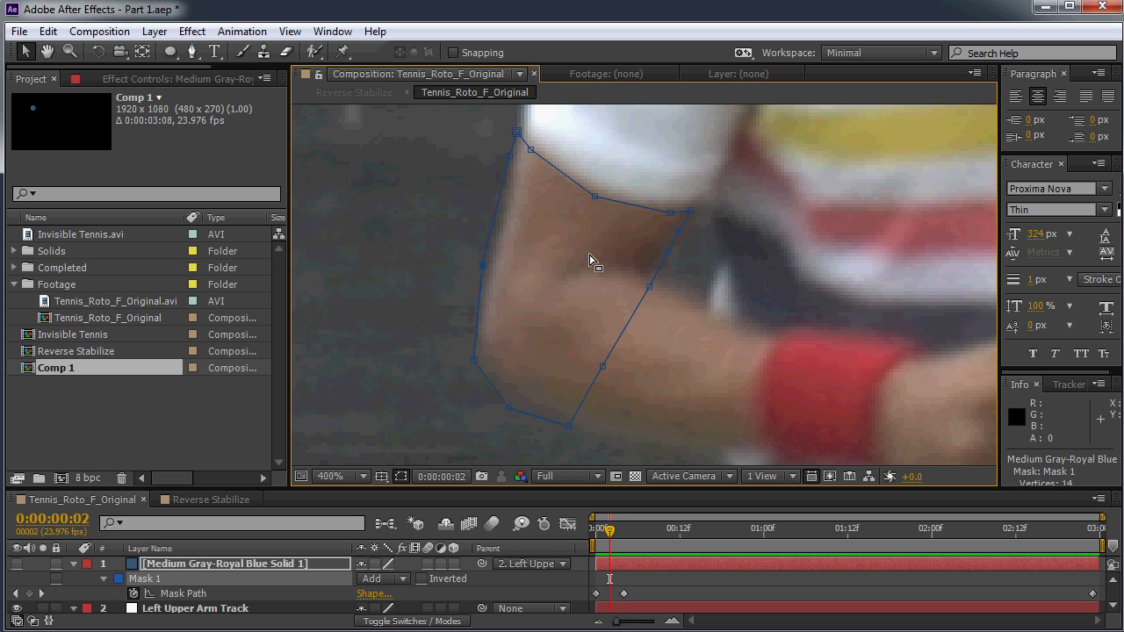
key("Page_Down")
key("Page_Down")
key("Page_Down")
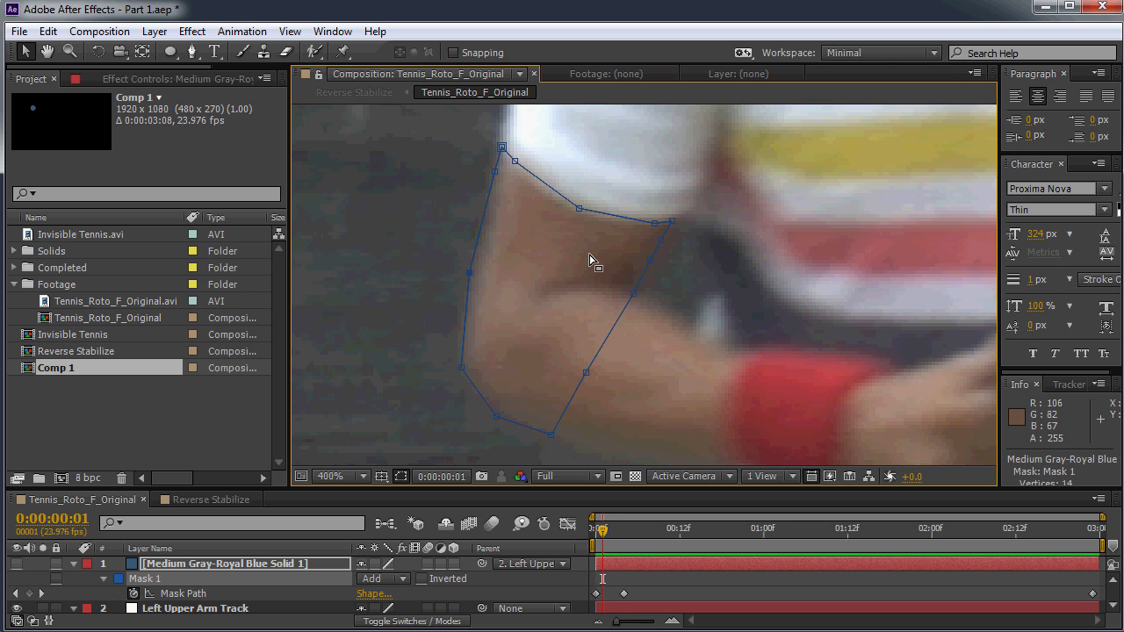
key("Page_Up")
key("Page_Up")
key("Page_Up")
key("Page_Up")
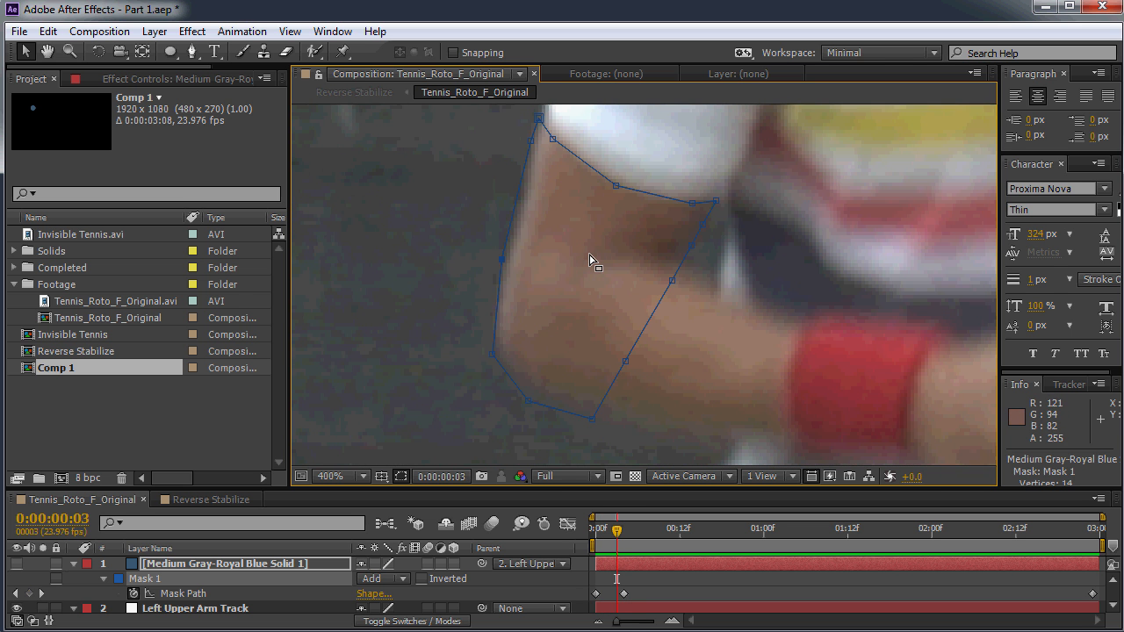
key("Page_Down")
key("Page_Down")
key("Page_Down")
key("Page_Down")
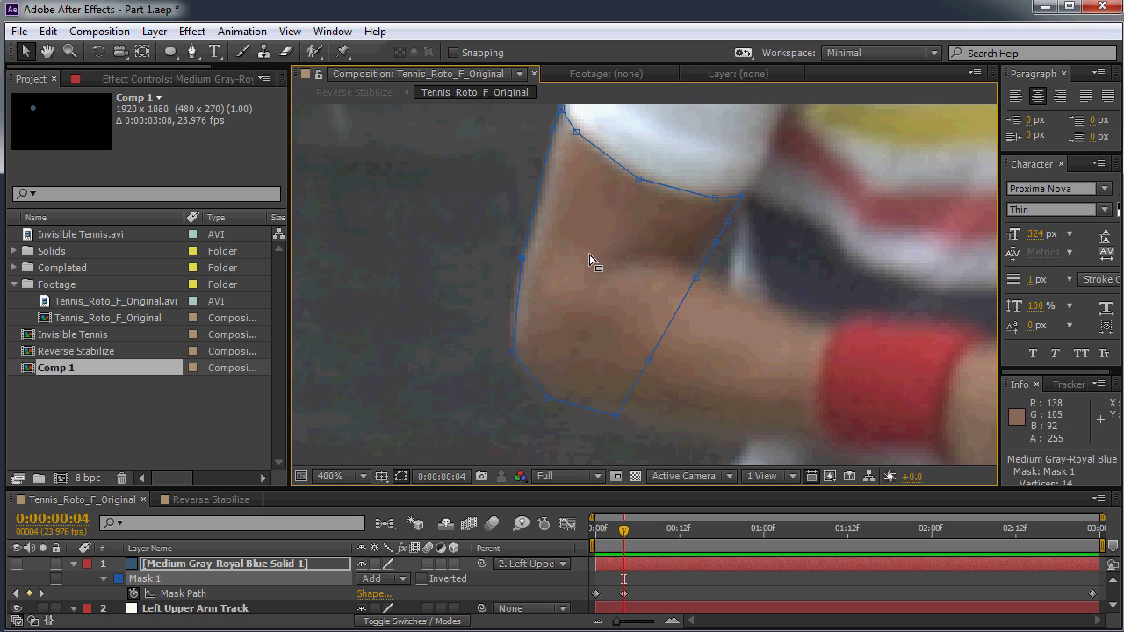
key("Page_Up")
key("Page_Up")
key("Page_Up")
key("Page_Up")
key("Page_Down")
key("Page_Down")
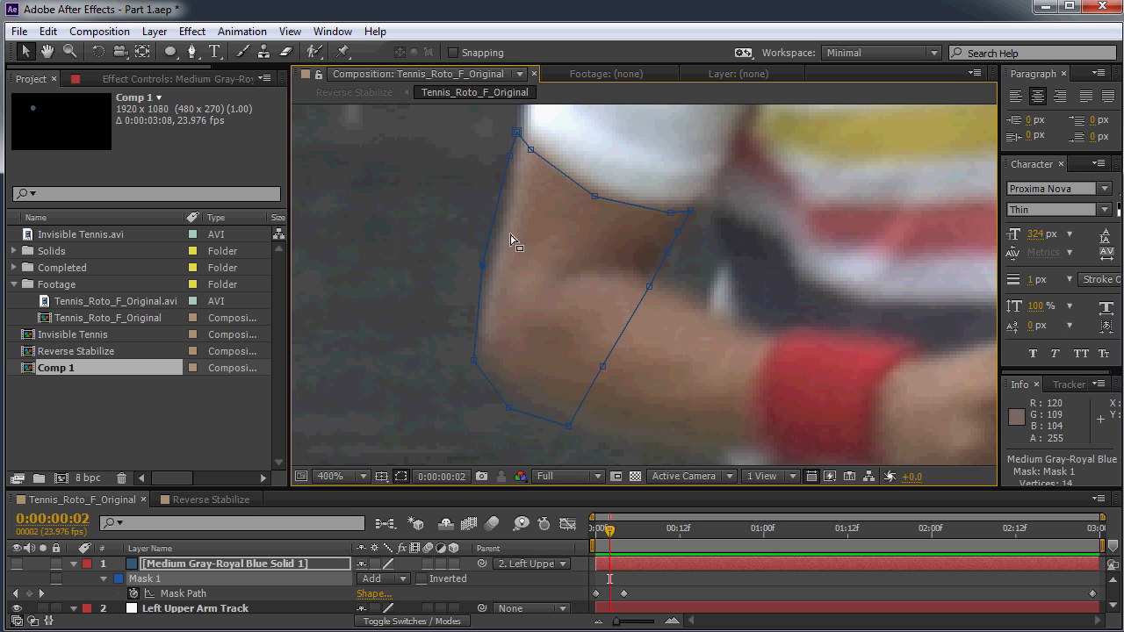
At 0:00:00:02, nudge the whole arm mask slightly right and up, and raise its inner sleeve corner vertices
double_click(486, 381)
key("Right")
key("Up")
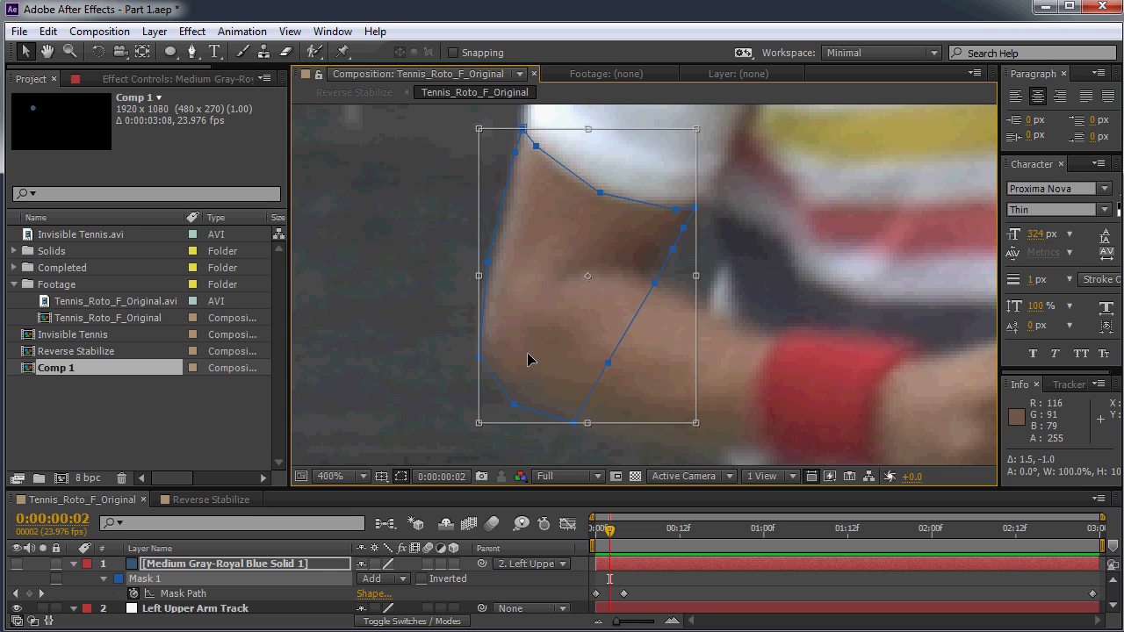
key("Return")
left_click_drag(685, 209, 687, 206)
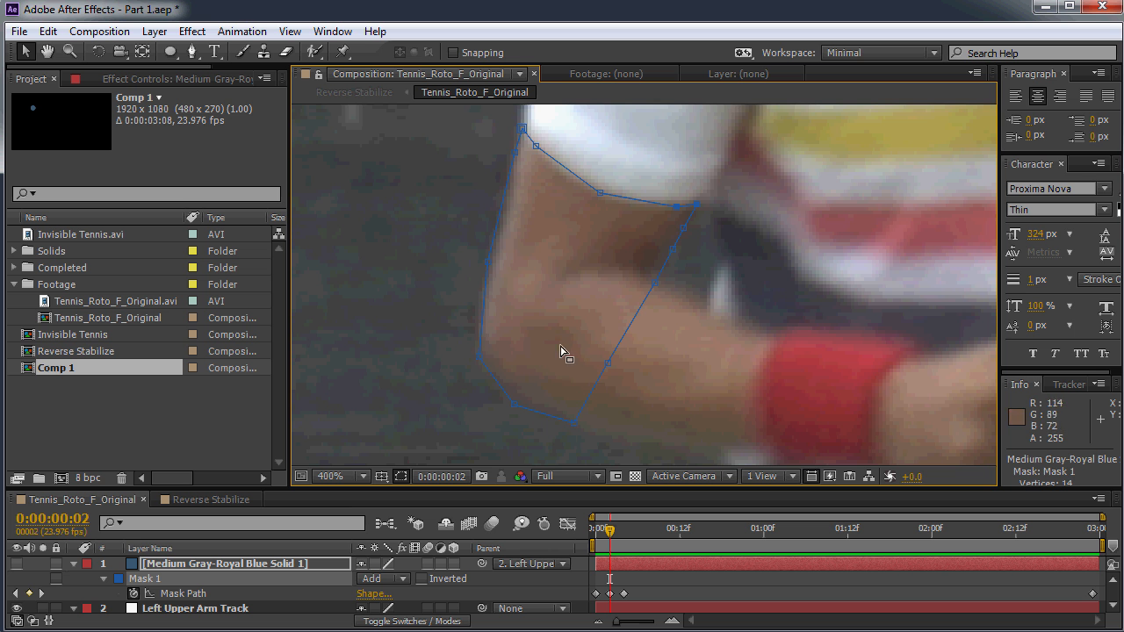
Step back and forth through the frames up to 0:00:00:04 to check the mask against the moving arm
key("Page_Down")
key("Page_Down")
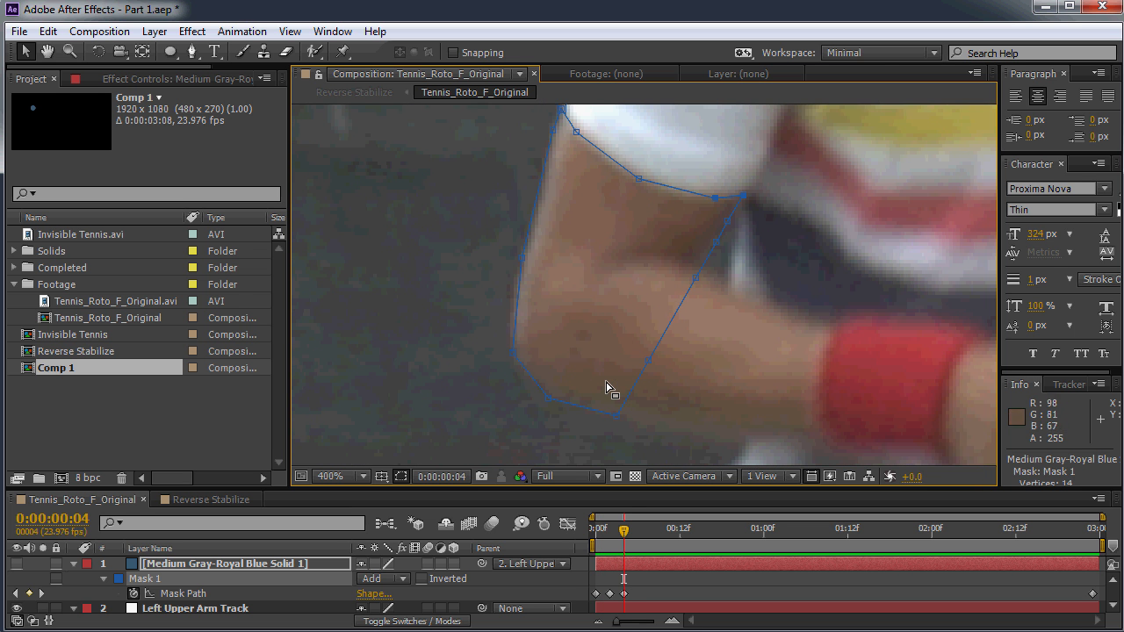
key("Page_Down")
key("Page_Down")
key("Page_Up")
key("Page_Up")
key("Page_Up")
key("Page_Up")
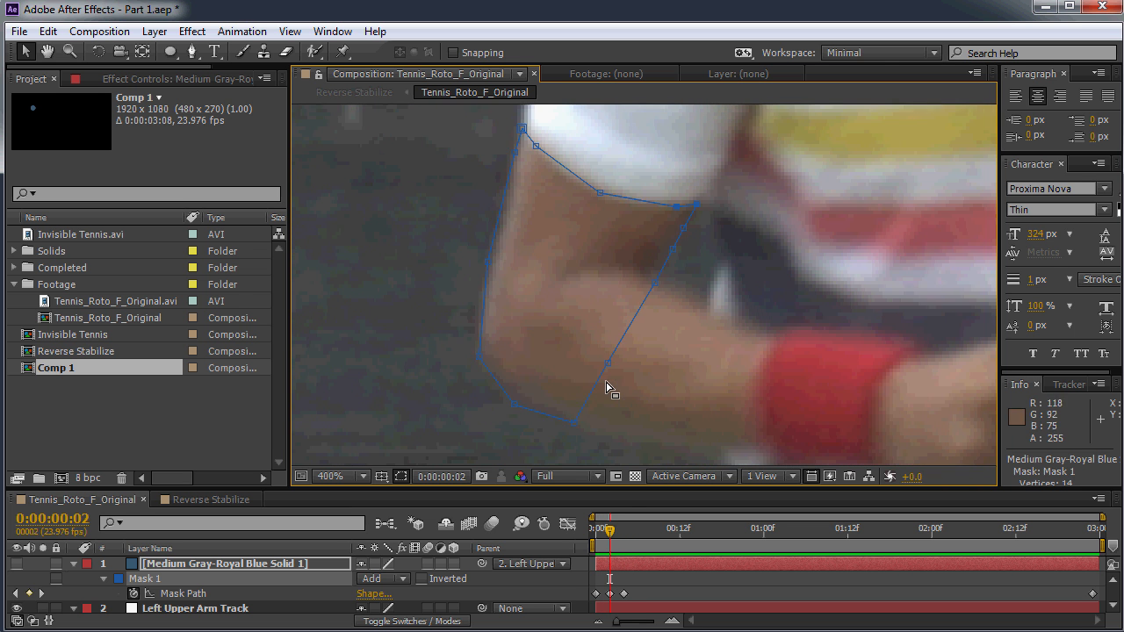
key("Page_Up")
key("Page_Up")
key("Page_Down")
key("Page_Up")
key("Page_Down")
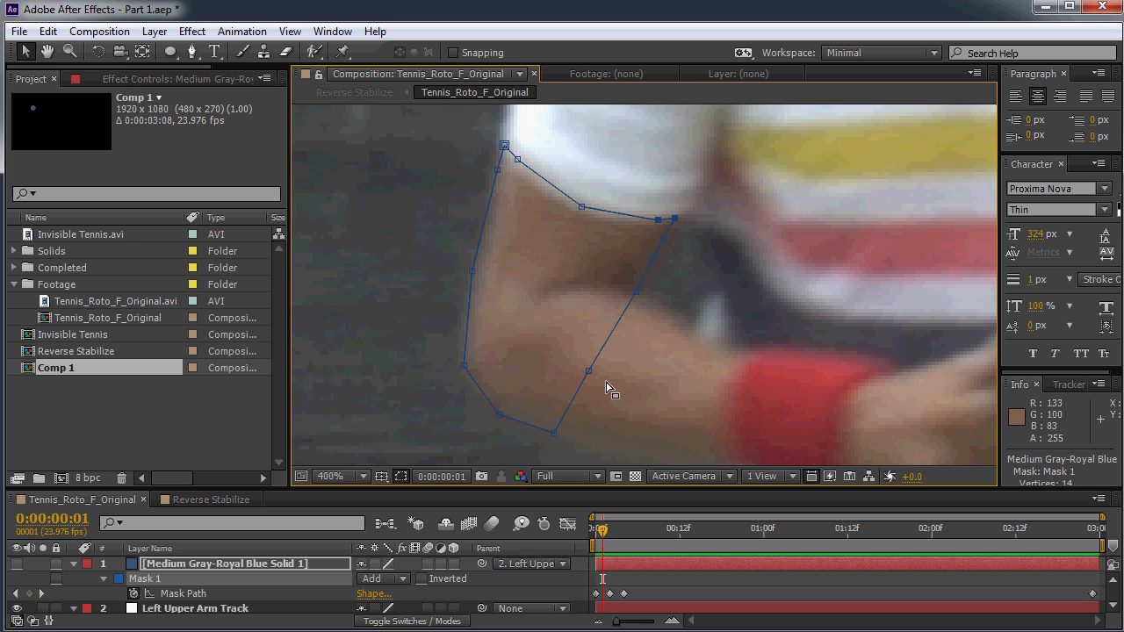
key("Page_Down")
key("Page_Down")
key("Page_Down")
key("Page_Up")
key("Page_Up")
key("Page_Up")
key("Page_Up")
key("Page_Down")
key("Page_Down")
key("Page_Down")
key("Page_Down")
key("Page_Up")
key("Page_Up")
key("Page_Up")
key("Page_Down")
key("Page_Down")
key("Page_Down")
key("Page_Down")
key("Page_Down")
key("Page_Up")
key("Page_Up")
key("Page_Up")
key("Page_Down")
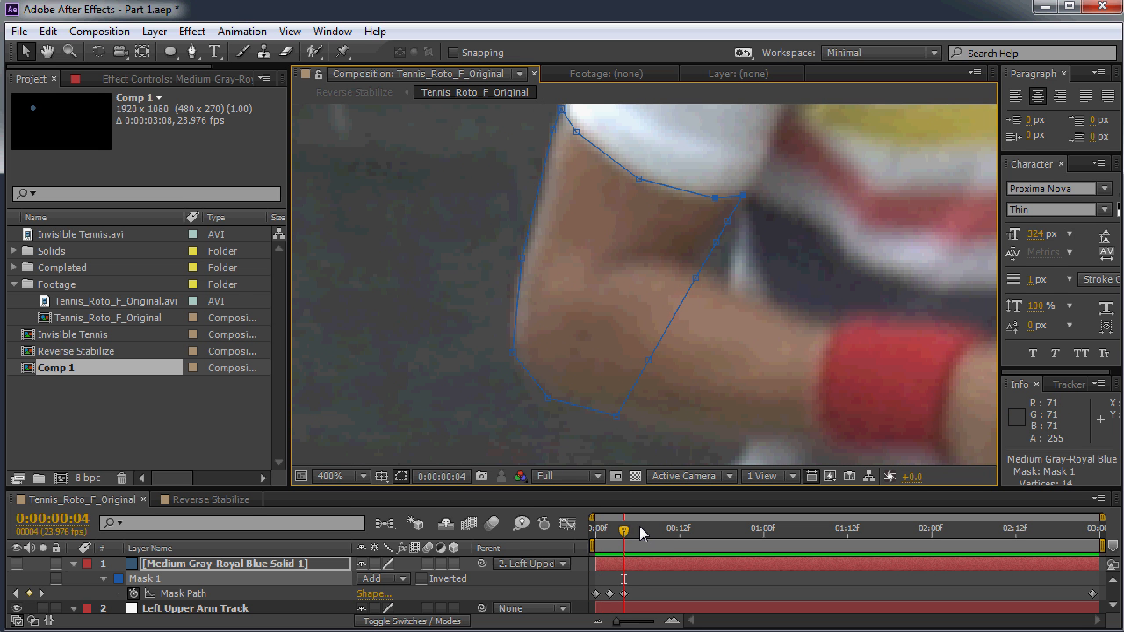
key("Page_Up")
key("Page_Up")
key("Page_Up")
key("Page_Down")
key("Page_Down")
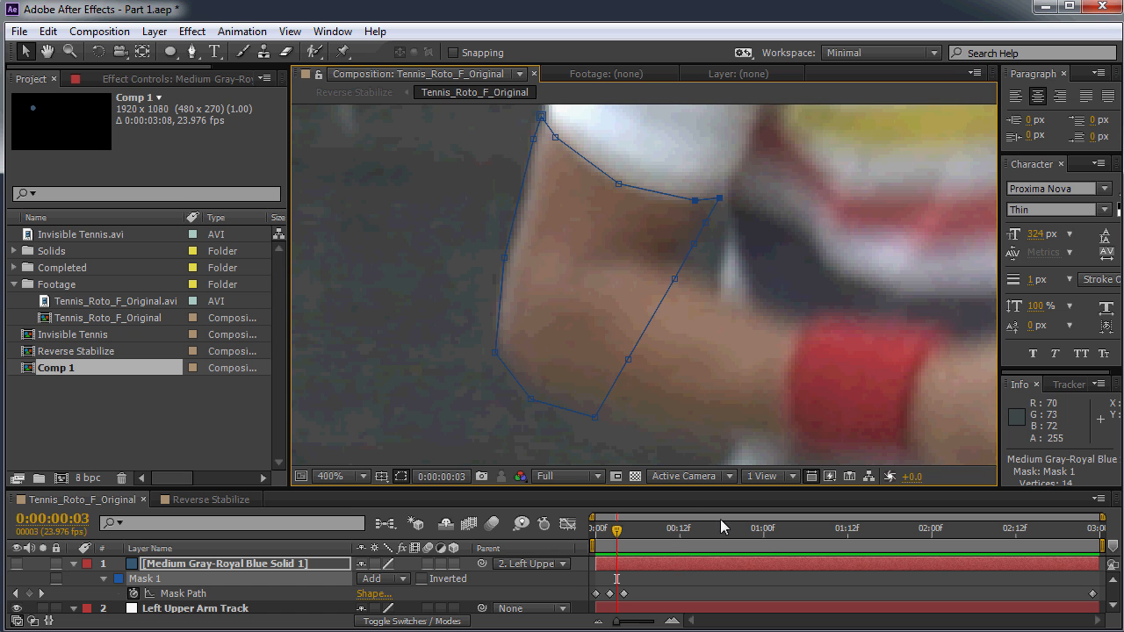
scroll(596, 345, "down", 1)
mouse_move(599, 344)
left_mouse_down()
mouse_move(578, 373)
mouse_move(599, 379)
mouse_move(586, 361)
left_mouse_up()
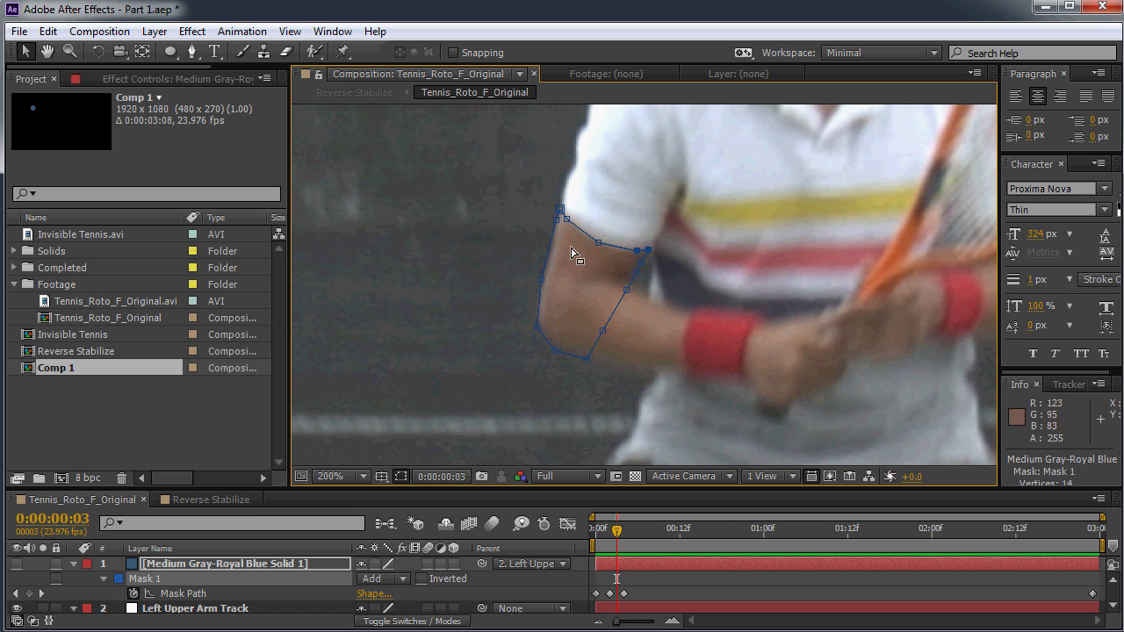
key("Page_Down")
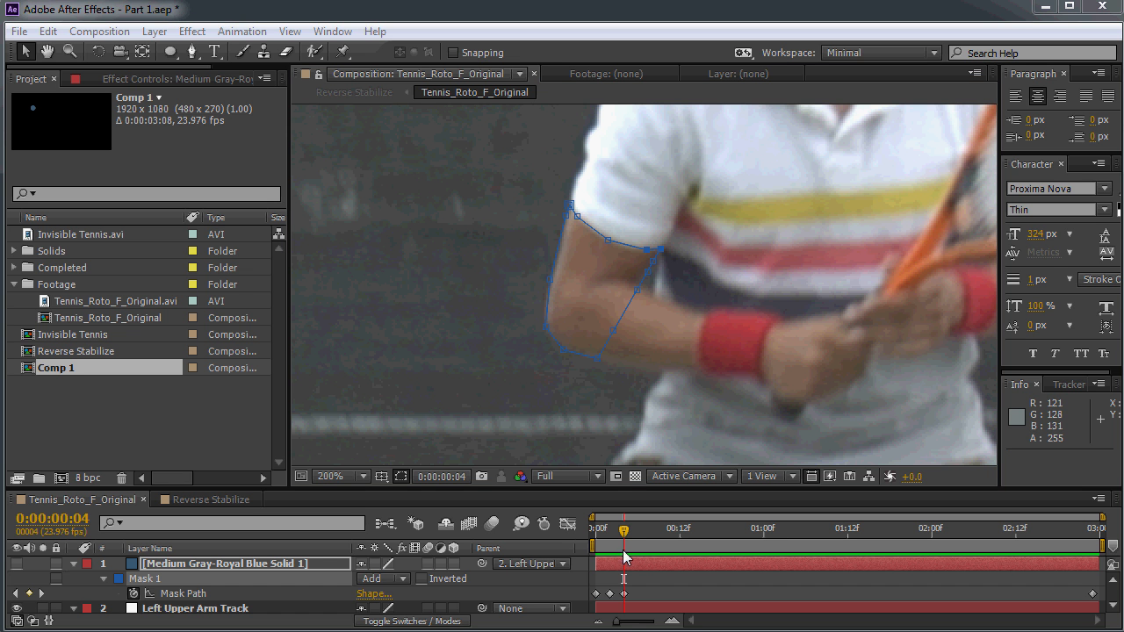
Step back and forth through the frames after 0:00:00:04 to examine where the mask drifts off the arm
mouse_move(624, 533)
left_mouse_down()
mouse_move(652, 534)
mouse_move(627, 539)
left_mouse_up()
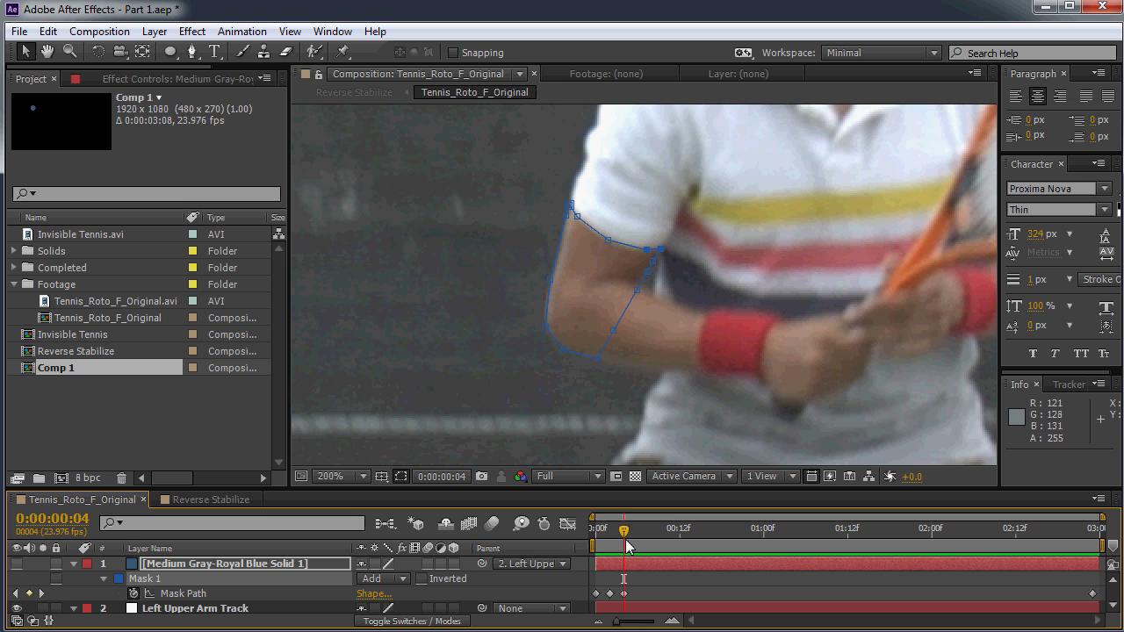
key("Page_Down")
key("Page_Down")
key("Page_Down")
key("Page_Down")
key("Page_Down")
key("Page_Up")
key("Page_Up")
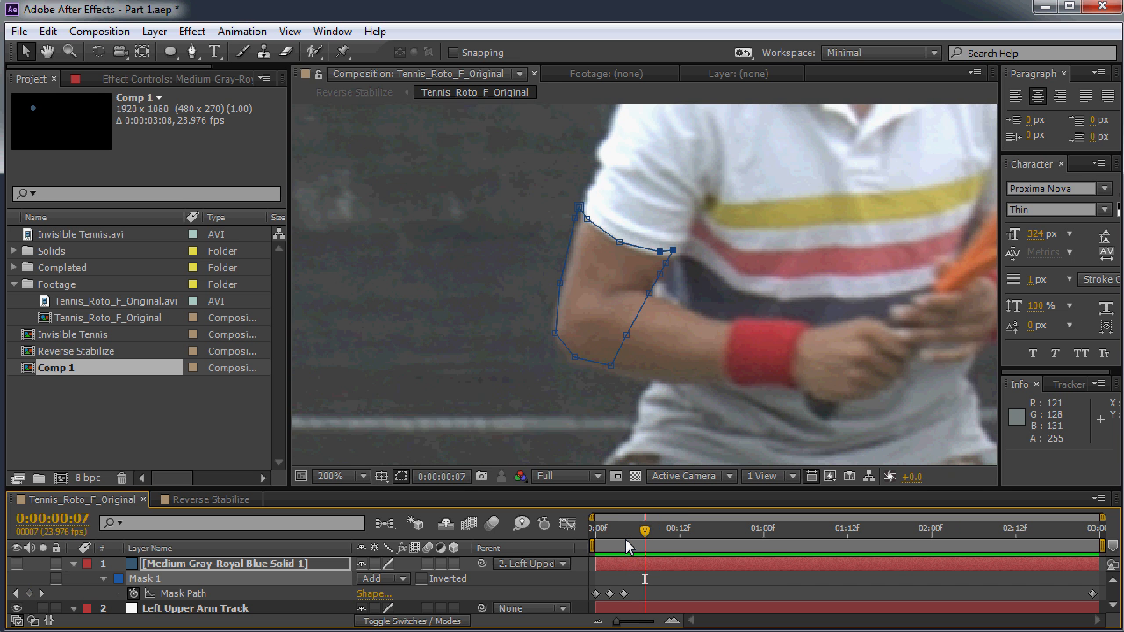
key("Page_Up")
key("Page_Up")
key("Page_Up")
key("Page_Down")
key("Page_Down")
key("Page_Down")
key("Page_Up")
key("Page_Up")
key("Page_Down")
key("Page_Down")
key("Page_Down")
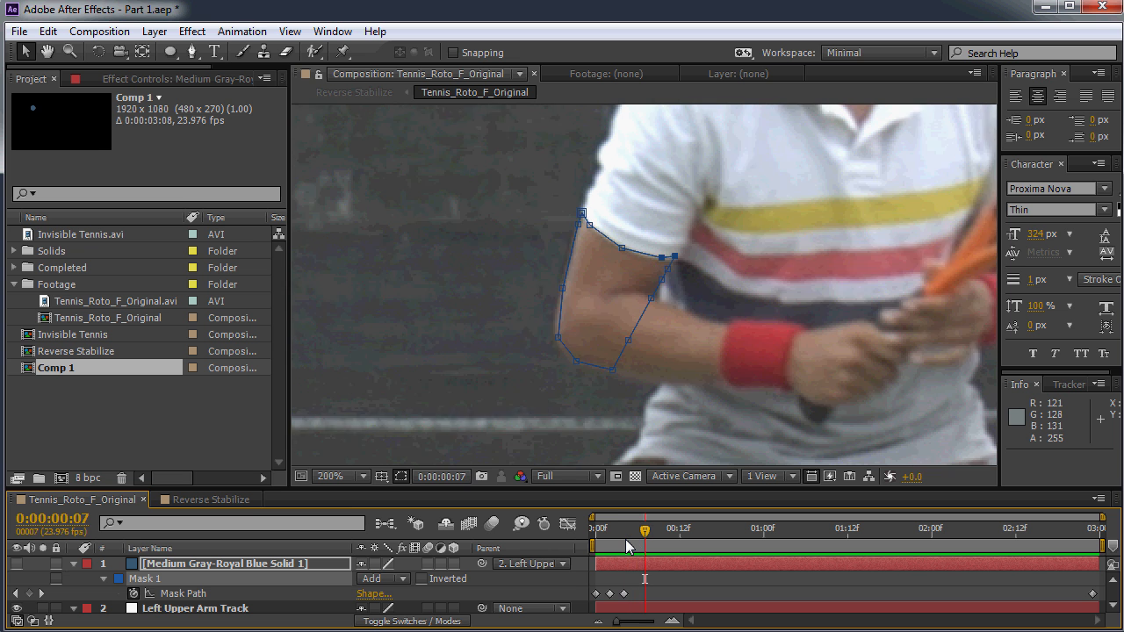
At 0:00:00:07, lower the arm mask's inner sleeve corner vertices and shift the middle sleeve vertex slightly to follow the sleeve hem
key("Page_Up")
key("Page_Up")
key("Page_Down")
scroll(606, 255, "up", 2)
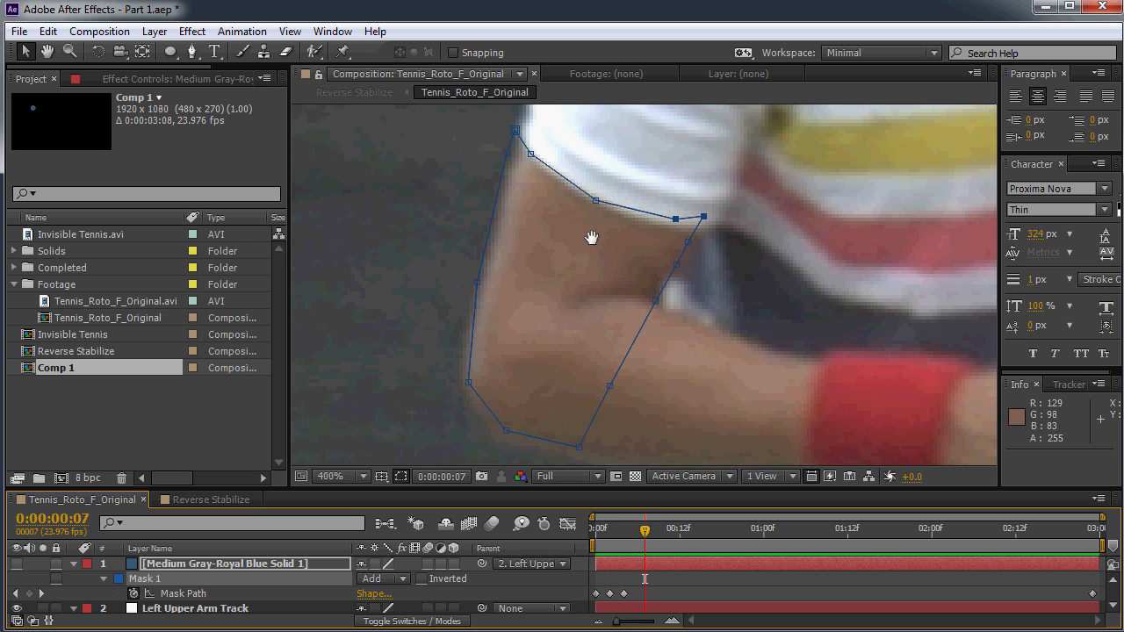
left_click_drag(637, 267, 766, 228)
left_click_drag(705, 252, 705, 263)
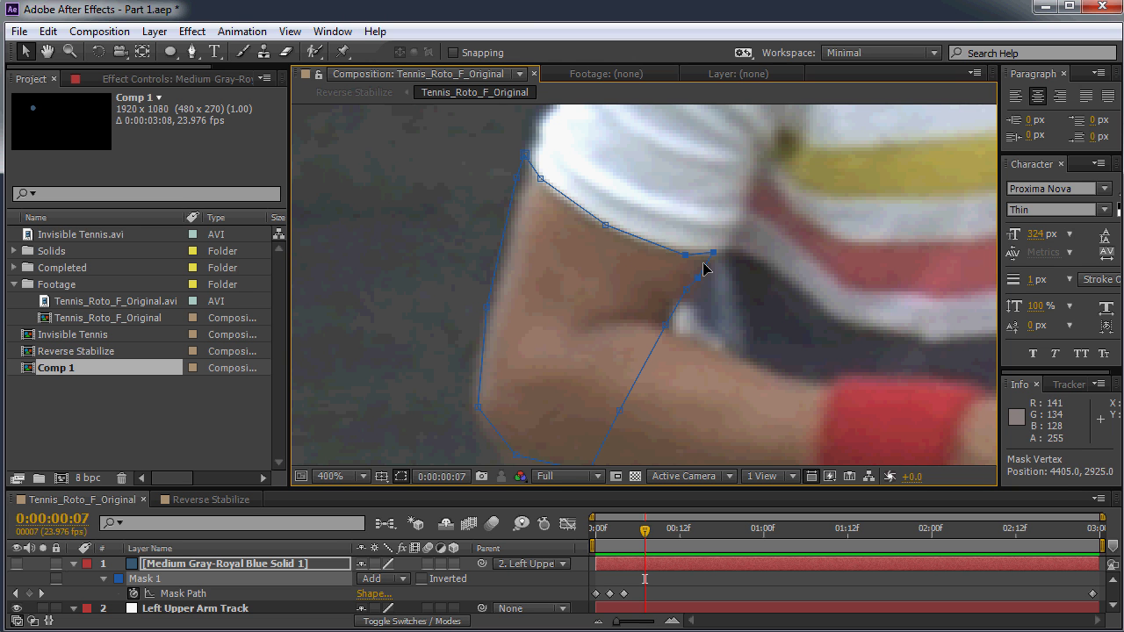
left_click_drag(605, 226, 610, 229)
Adjust the mask's outer edge, elbow and lower inner vertices at 0:00:00:07 so they follow the arm outline
left_click_drag(588, 274, 644, 252)
left_click_drag(544, 285, 545, 290)
left_click_drag(536, 385, 529, 387)
left_click_drag(573, 433, 602, 426)
left_click_drag(644, 421, 638, 430)
Try curved segments on the arm mask at 0:00:00:07, adjusting the elbow and outer sleeve vertices
left_click(743, 239)
left_click(749, 204)
left_click_drag(752, 203, 752, 201)
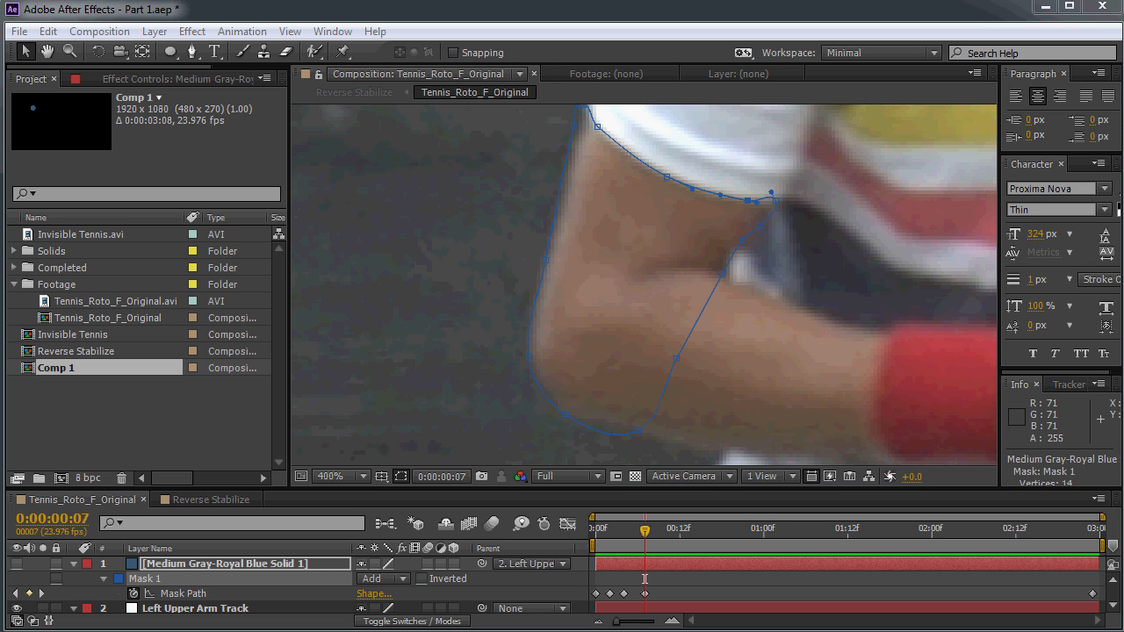
left_click(634, 429)
left_click_drag(530, 367, 536, 365)
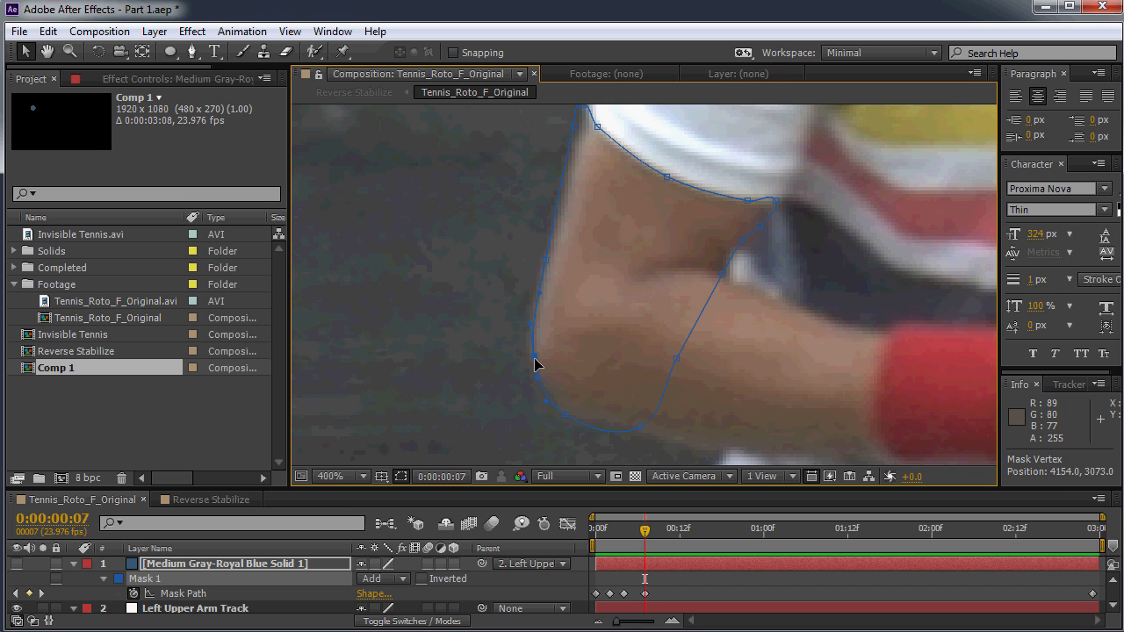
left_click_drag(570, 201, 579, 250)
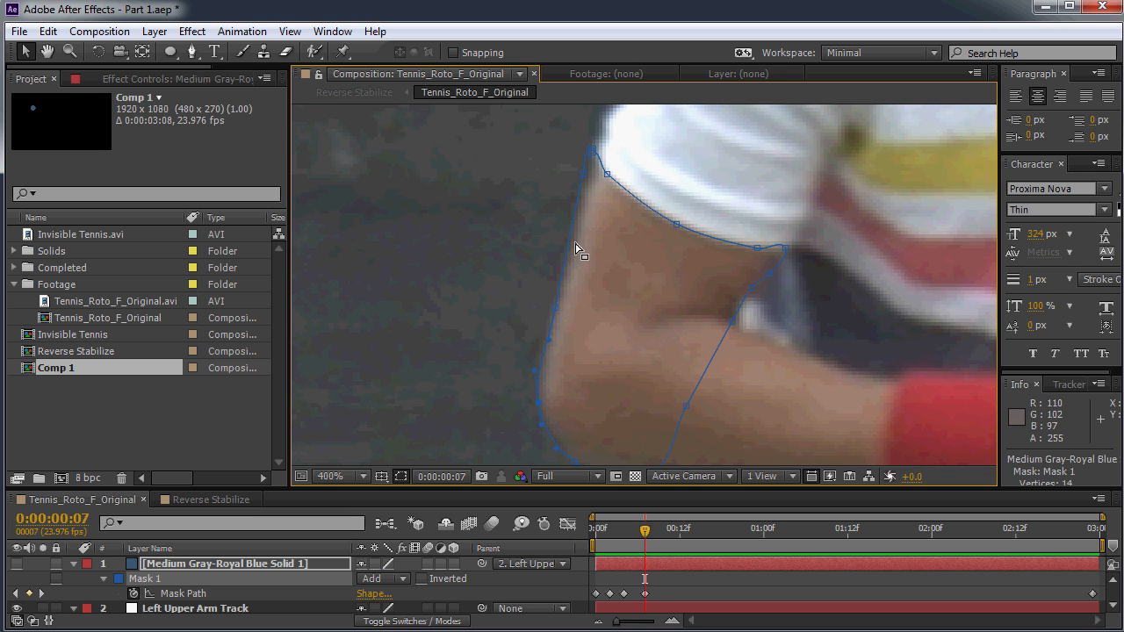
left_click(585, 175)
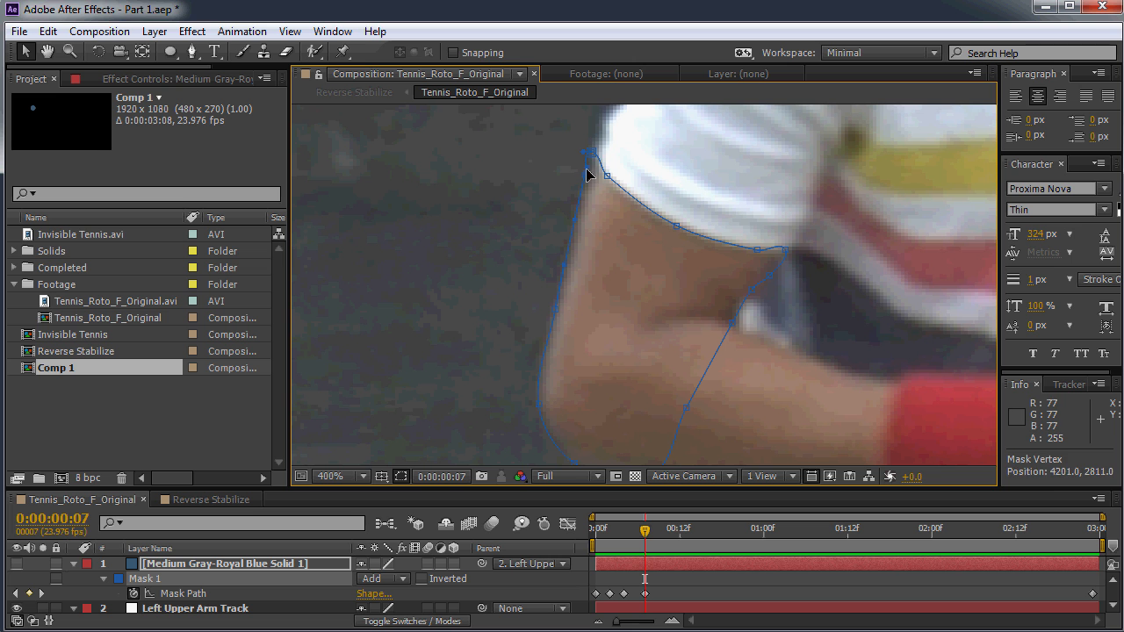
Fine-tune the straight-sided mask's outer sleeve corner vertices at 0:00:00:07 to meet the shirt edge
left_click(604, 174)
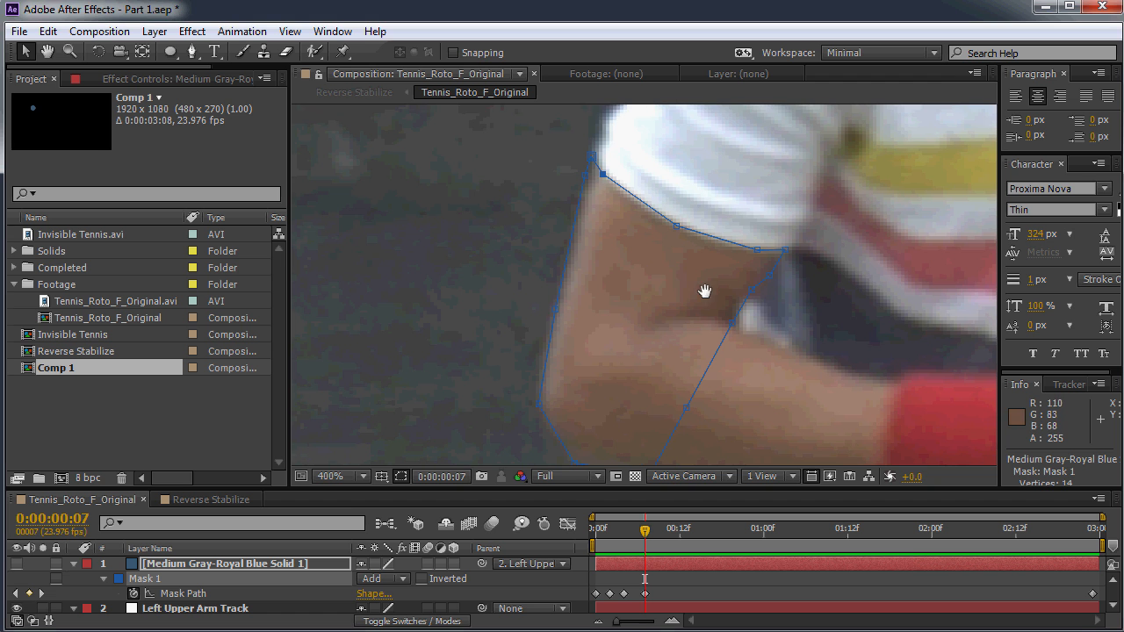
left_click_drag(705, 291, 693, 289)
scroll(608, 211, "up", 1)
left_click_drag(608, 211, 725, 393)
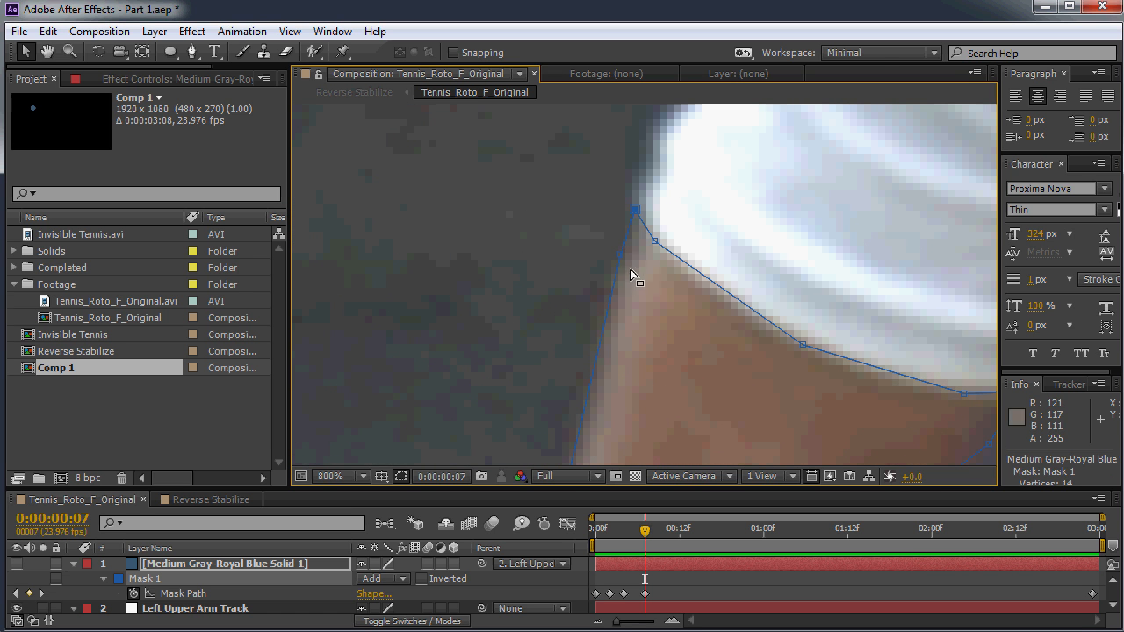
scroll(688, 326, "down", 1)
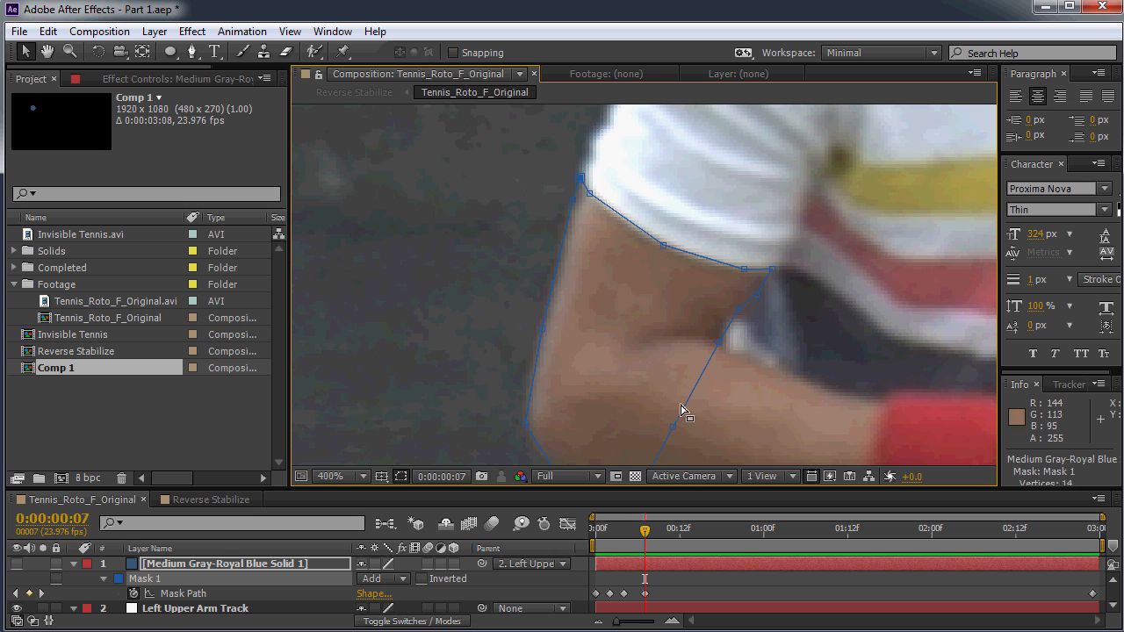
Check the frames before 0:00:00:07 and correct the mask's outer edge vertices at 0:00:00:06
scroll(650, 405, "down", 2)
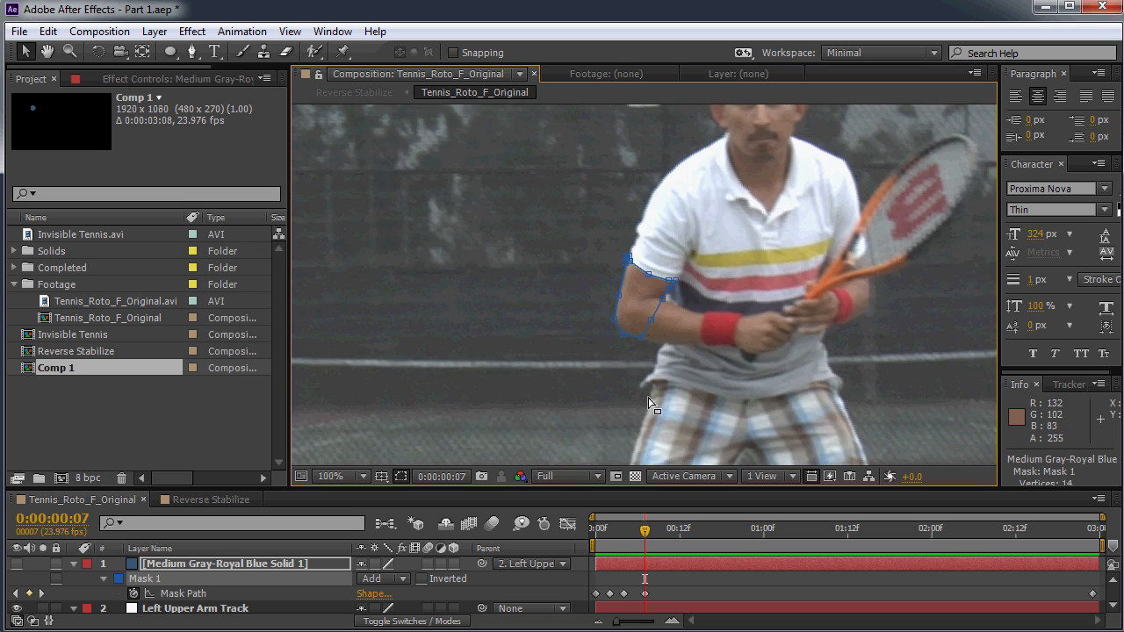
scroll(650, 405, "up", 1)
key("Page_Up")
key("Page_Up")
key("Page_Up")
key("Page_Down")
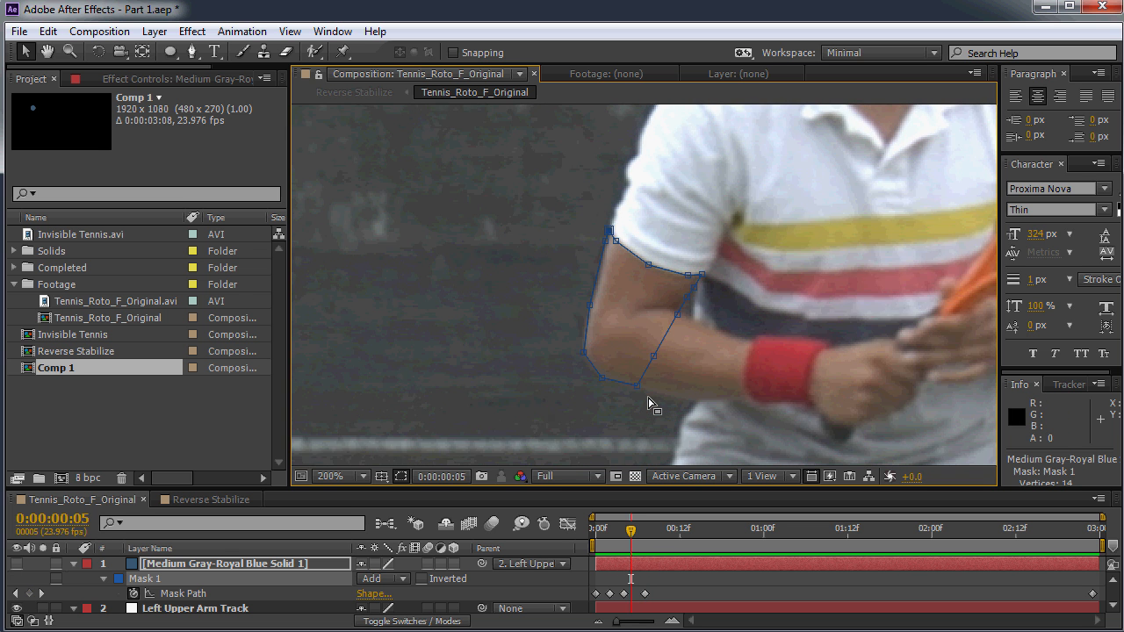
key("Page_Down")
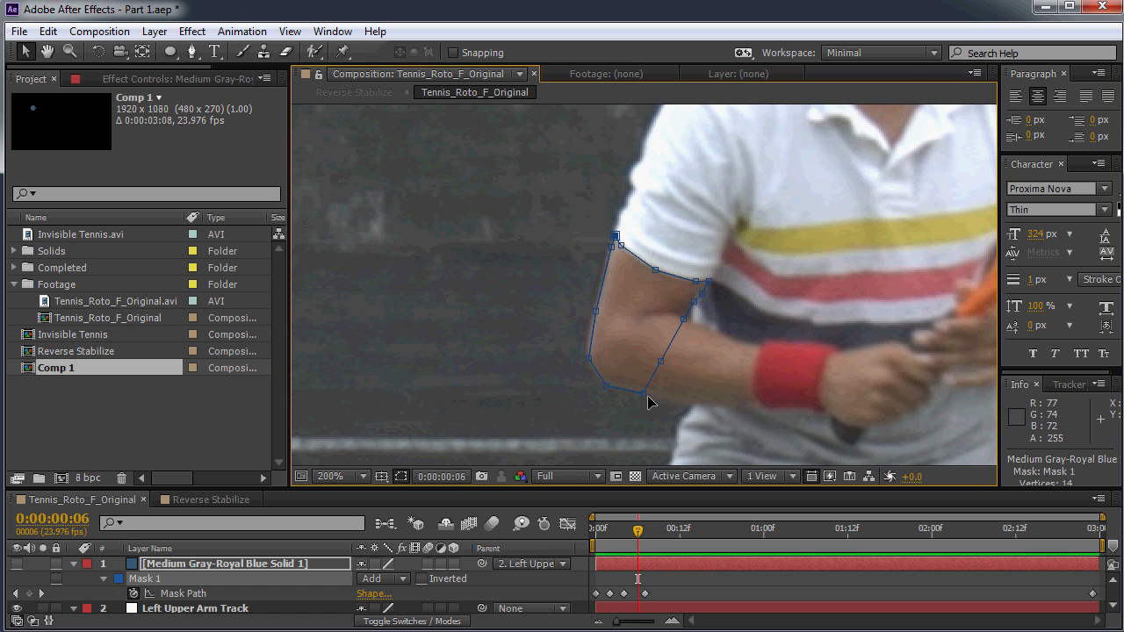
scroll(592, 352, "up", 2)
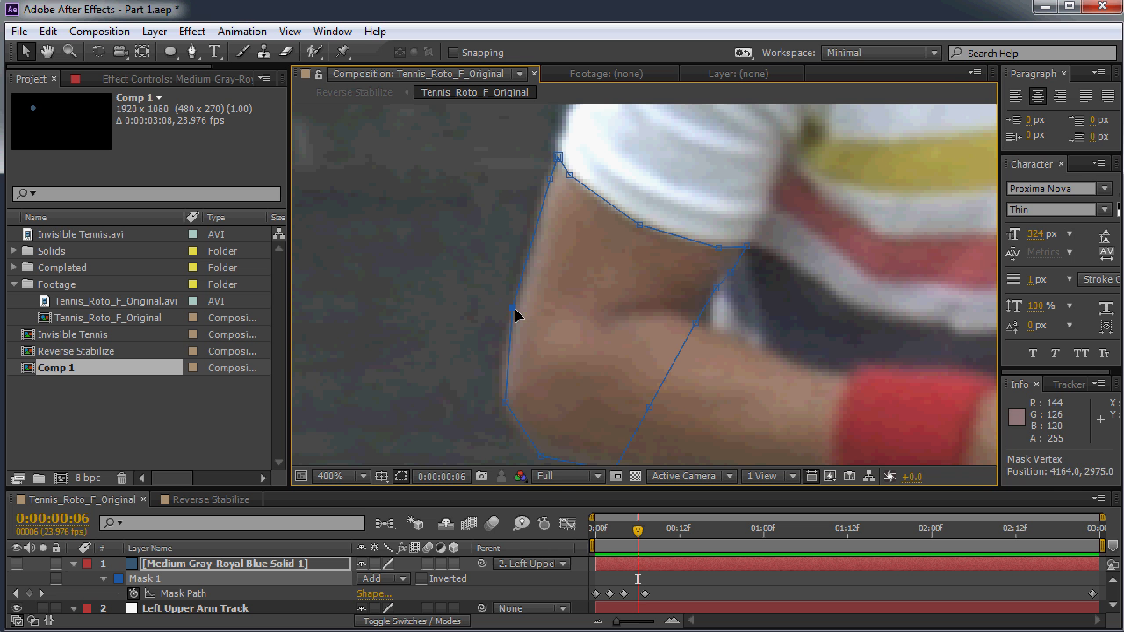
Advance to 0:00:00:17 and free-transform the whole arm mask, moving and rotating it onto the upper arm
key("Page_Down")
key("Page_Down")
key("Page_Down")
key("Page_Down")
key("Page_Down")
key("Page_Down")
key("Page_Down")
key("Page_Down")
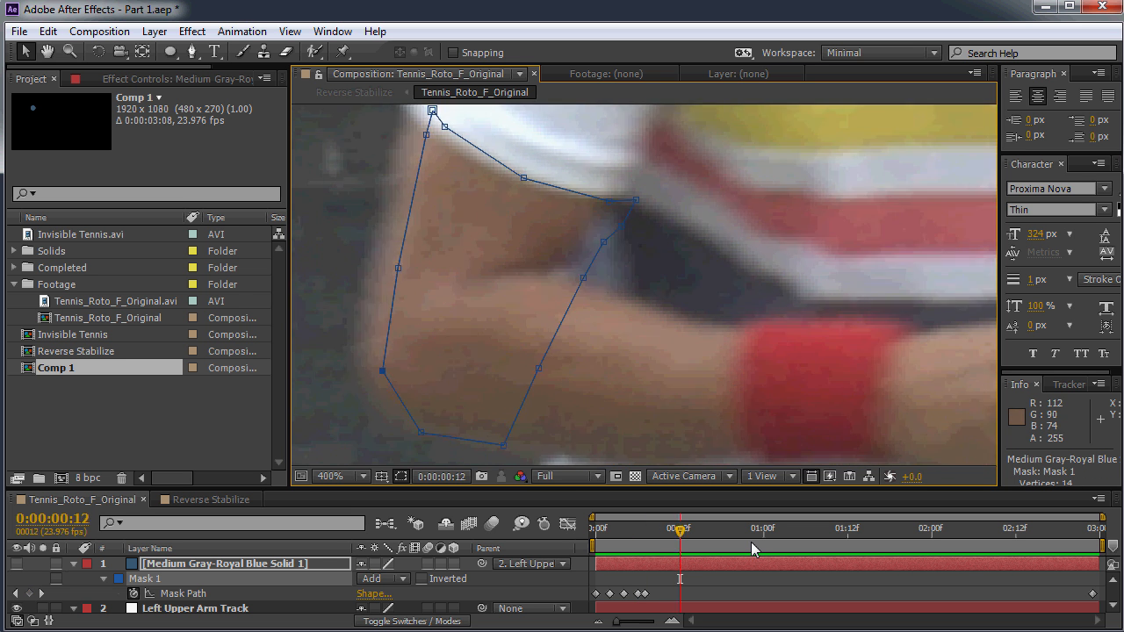
scroll(858, 313, "down", 1)
key("Page_Down")
key("Page_Down")
key("Page_Down")
left_click_drag(564, 327, 641, 377)
double_click(639, 374)
left_click_drag(738, 196, 727, 215)
left_click_drag(674, 289, 673, 281)
left_click_drag(746, 310, 748, 304)
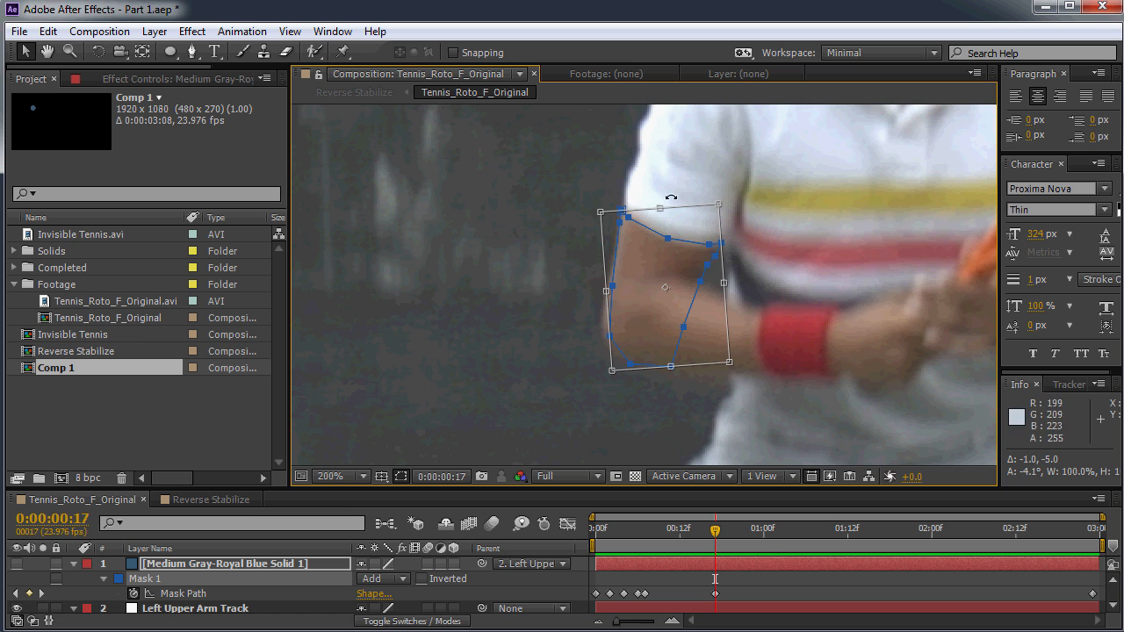
Refine the mask's rotation and position at 0:00:00:17 against the sleeve and outer arm edge, and finish the transform
scroll(669, 280, "up", 2)
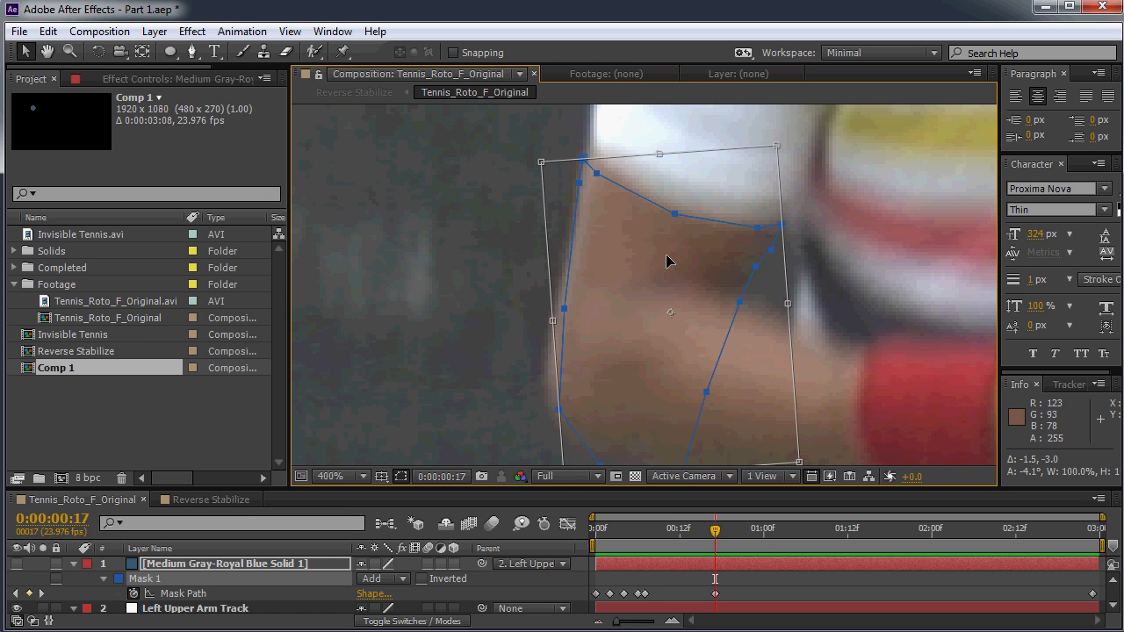
left_click_drag(810, 251, 810, 255)
left_click_drag(640, 266, 638, 258)
left_click_drag(806, 286, 806, 279)
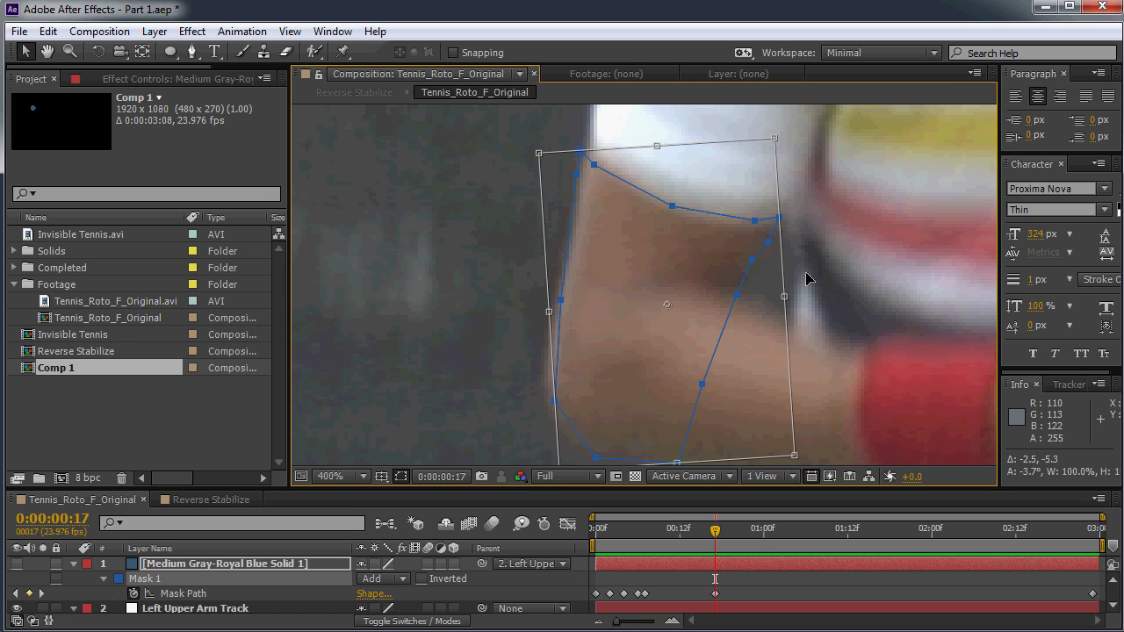
left_click_drag(647, 266, 652, 267)
left_click_drag(827, 268, 826, 276)
left_click_drag(653, 276, 651, 277)
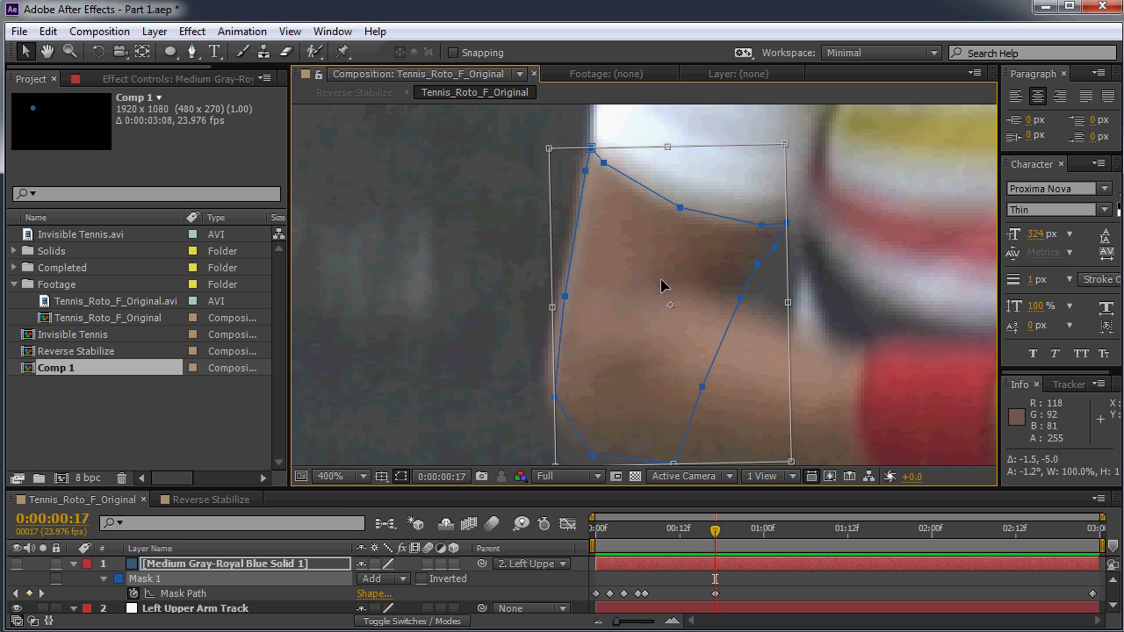
double_click(655, 346)
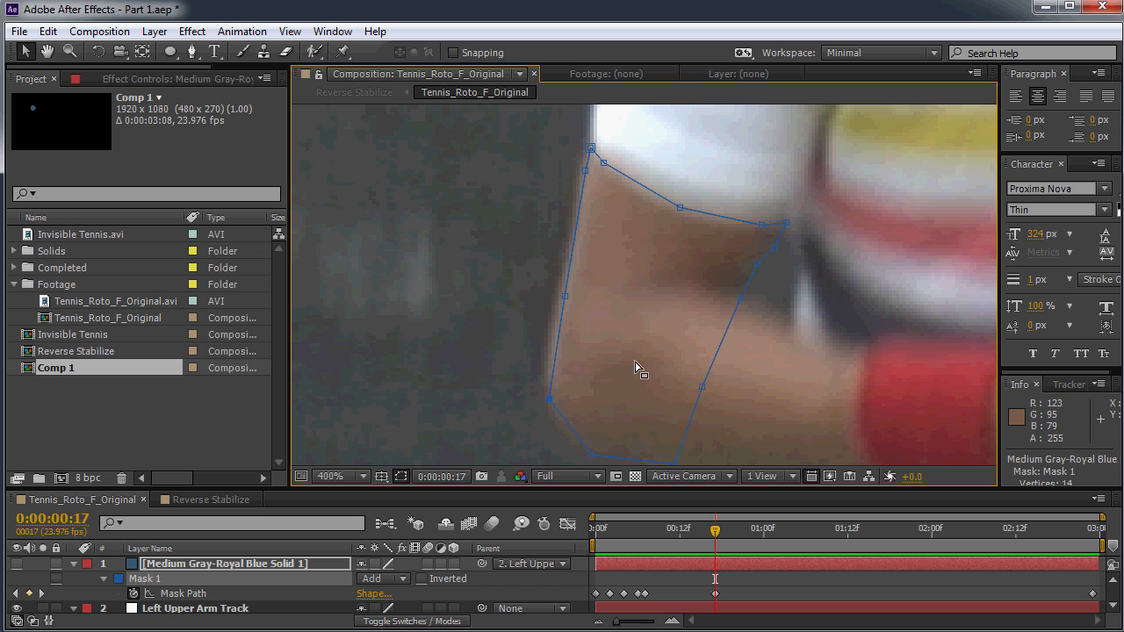
Undo the last elbow vertex edit and reselect Mask 1
key("ctrl+z")
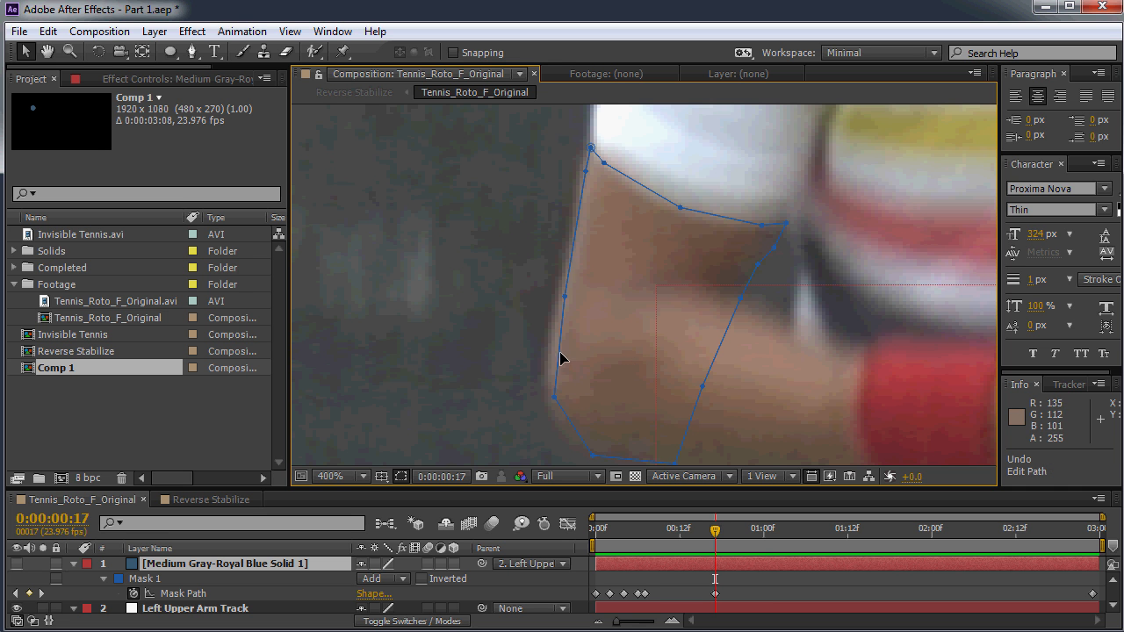
scroll(555, 163, "down", 1)
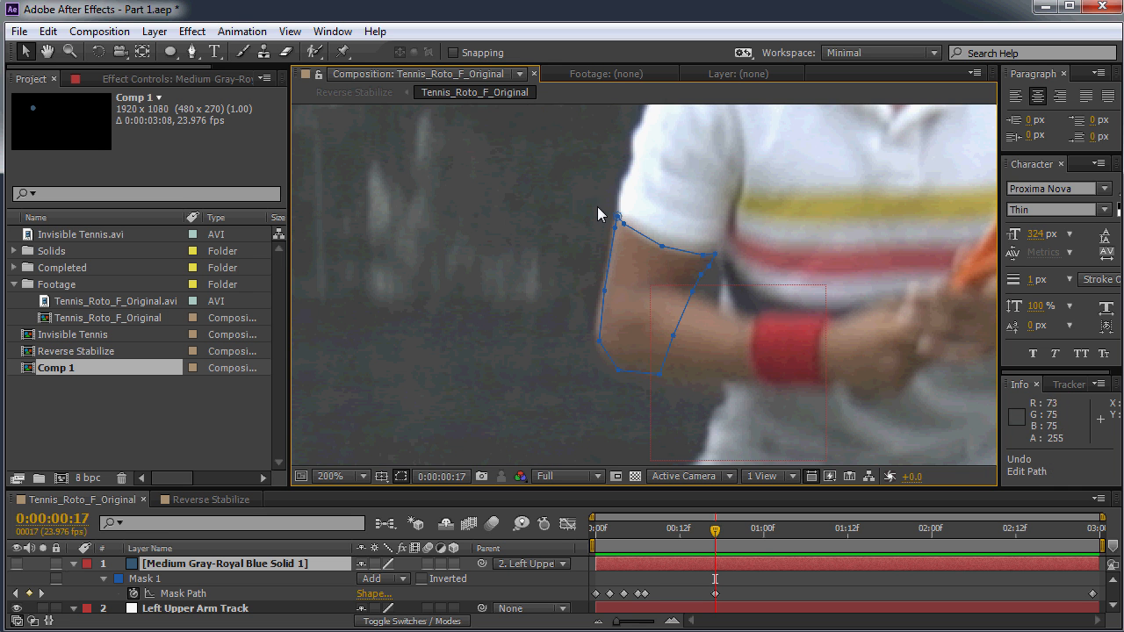
left_click(206, 580)
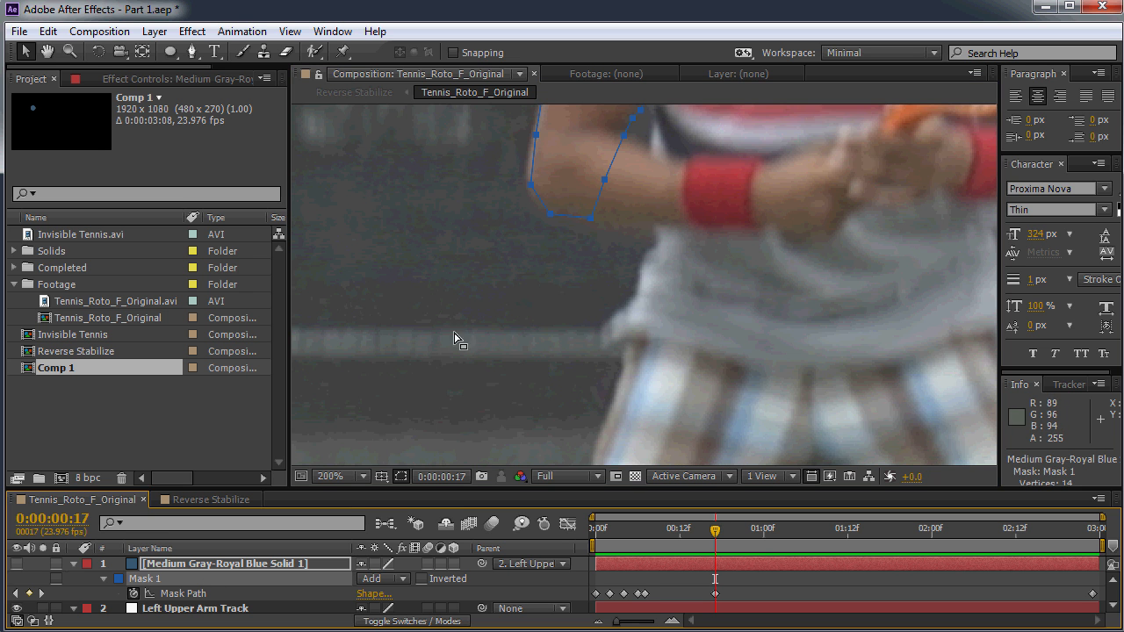
Free-transform the whole arm mask at 0:00:00:17, adjusting its width and tilt to cover the arm's outer edge
left_click_drag(582, 240, 534, 282)
double_click(582, 279)
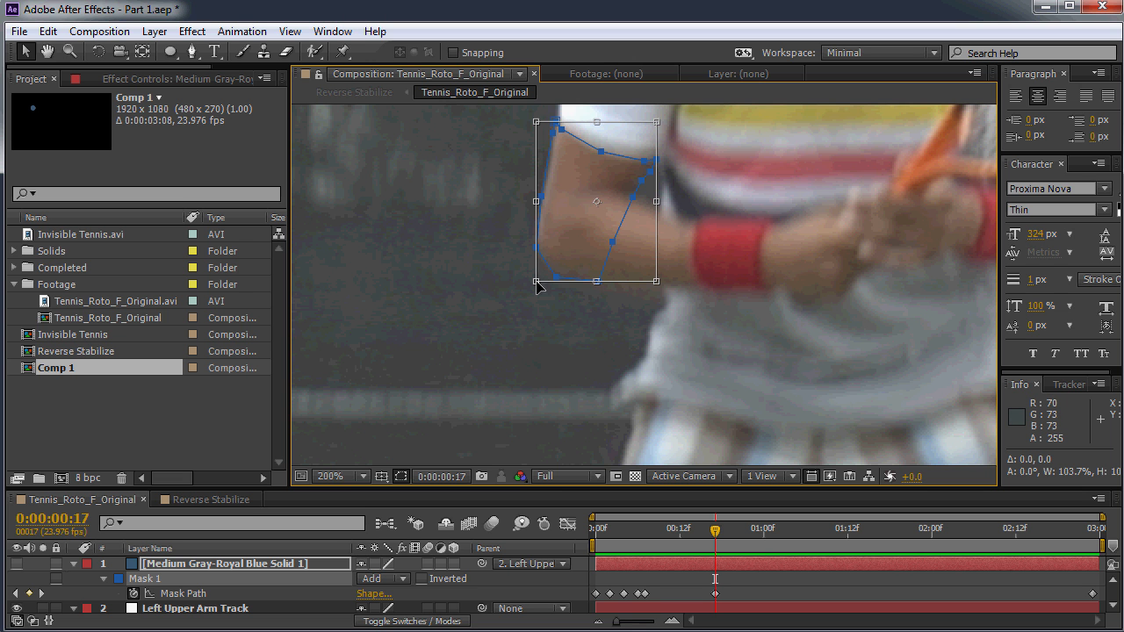
scroll(552, 223, "up", 1)
left_click_drag(552, 223, 591, 329)
left_click_drag(599, 250, 617, 312)
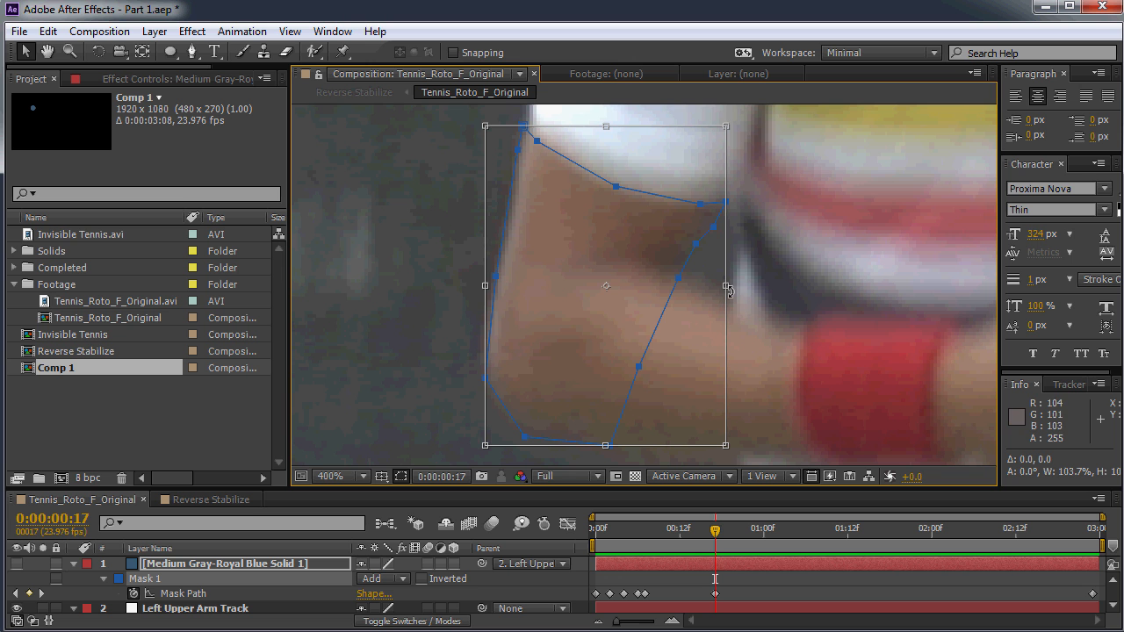
mouse_move(728, 288)
left_mouse_down()
mouse_move(743, 296)
mouse_move(722, 294)
left_mouse_up()
left_click_drag(633, 423, 588, 388)
left_click(642, 371)
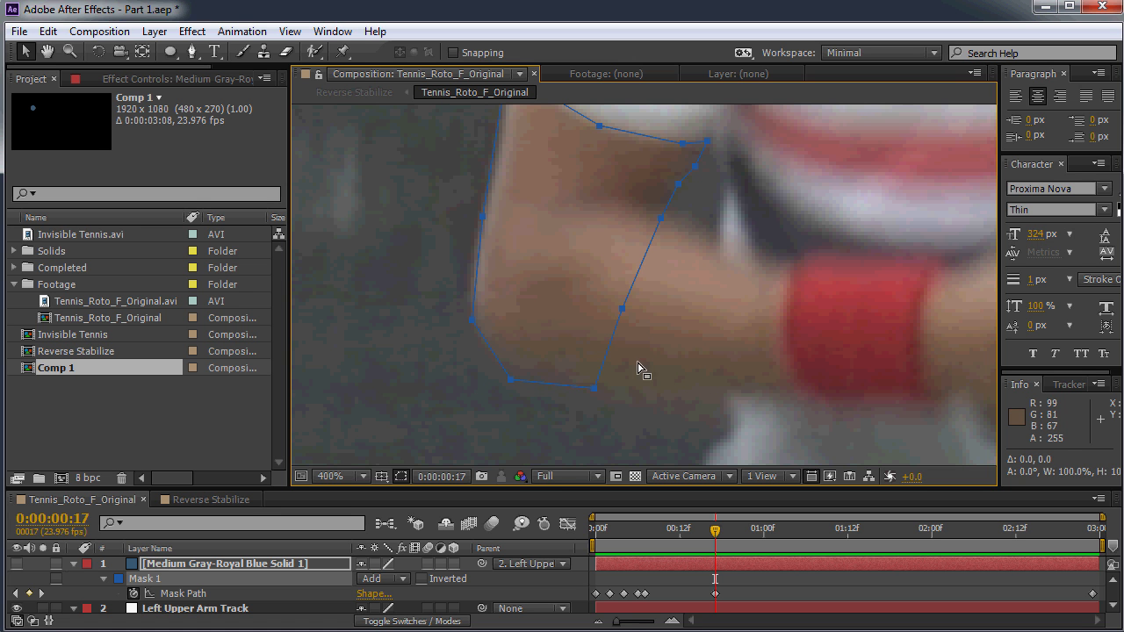
Move the mask's lower inner vertex slightly left at 0:00:00:17 and check the fit around the elbow
left_click(584, 386)
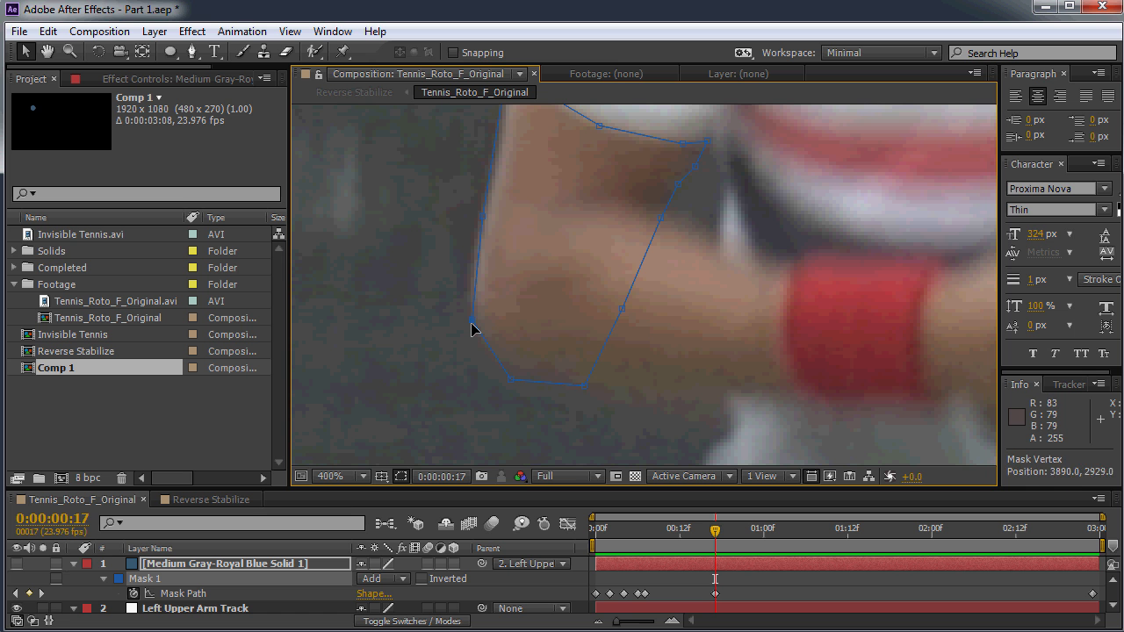
scroll(636, 331, "up", 2)
left_click_drag(672, 315, 613, 301)
scroll(687, 275, "down", 1)
scroll(659, 272, "up", 1)
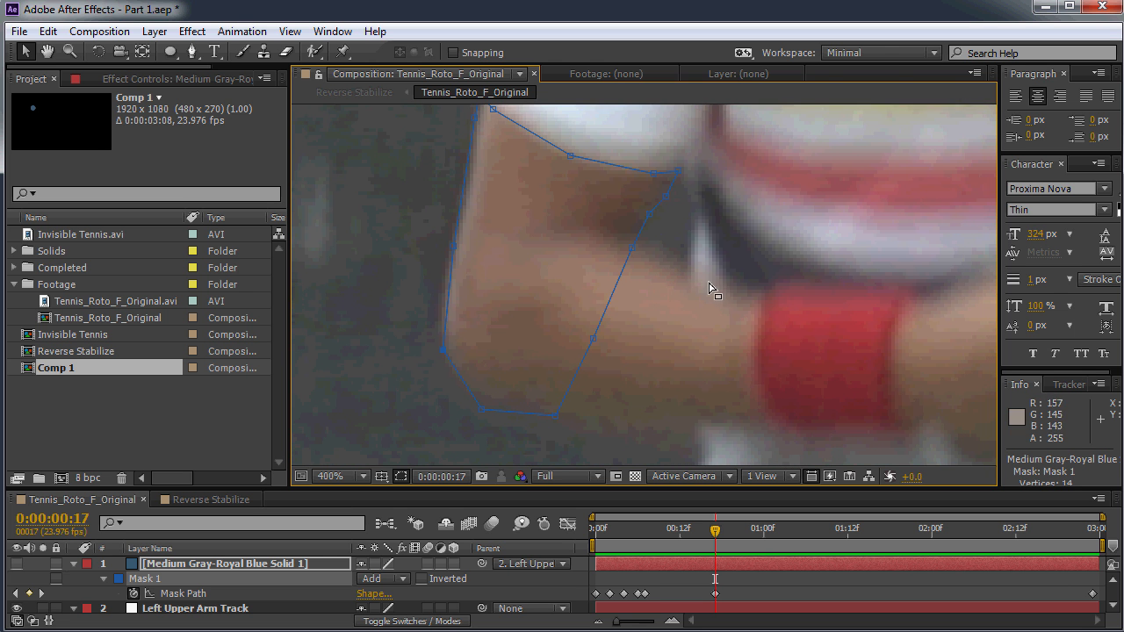
scroll(649, 294, "down", 1)
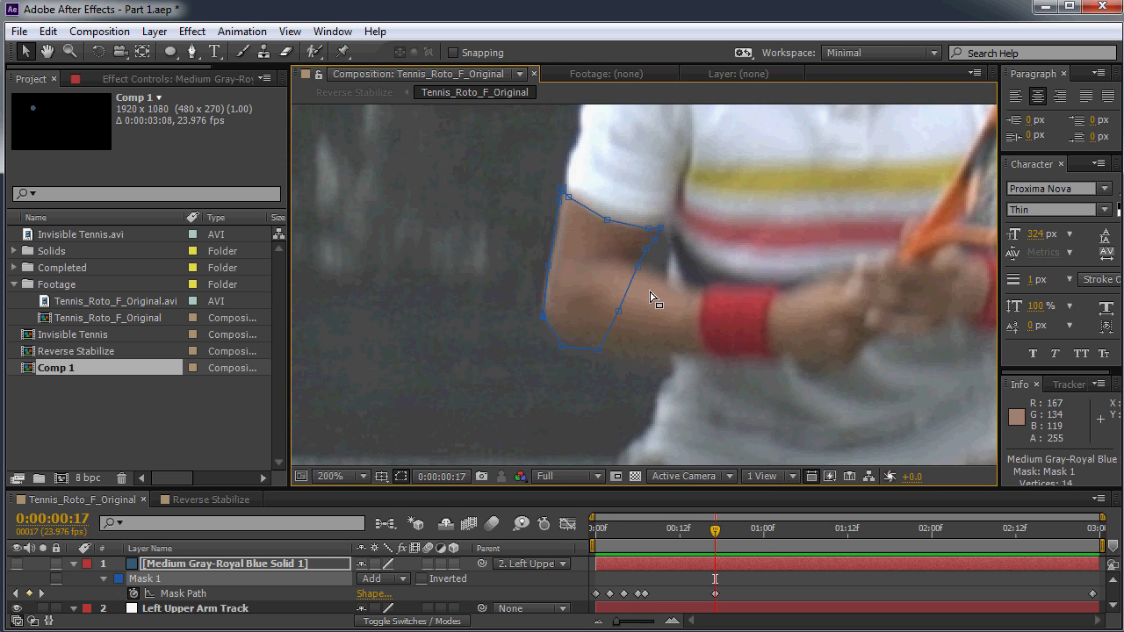
Collapse the solid and Left Upper Arm Track layers, and shift the footage layer slightly right and down relative to the mask
left_click(68, 567)
left_click(75, 564)
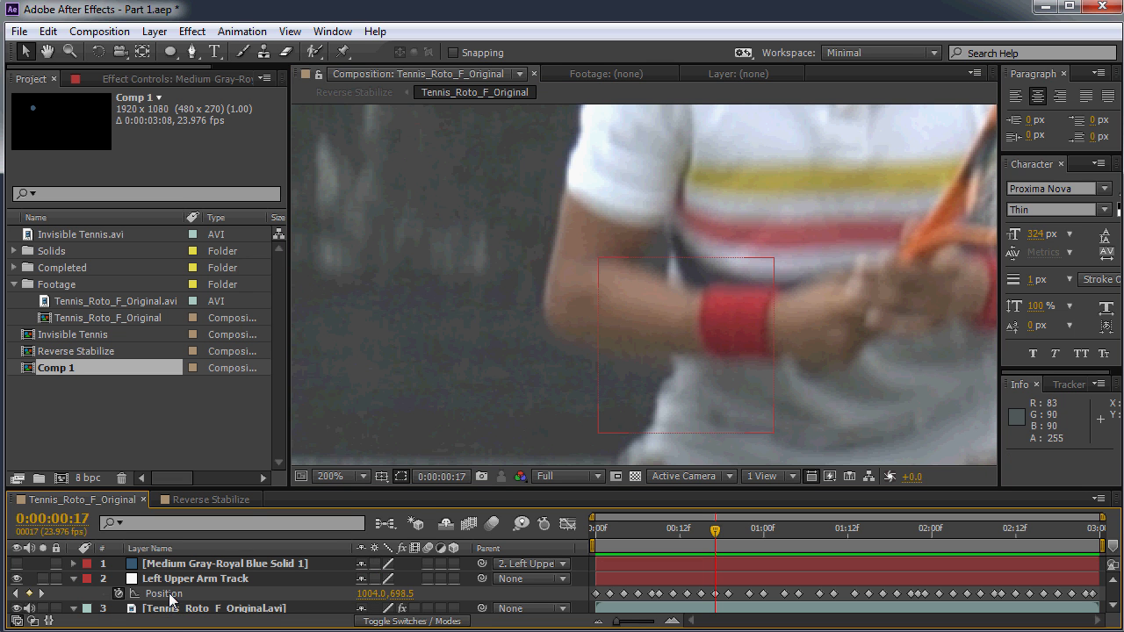
left_click(73, 579)
left_click_drag(846, 381, 875, 431)
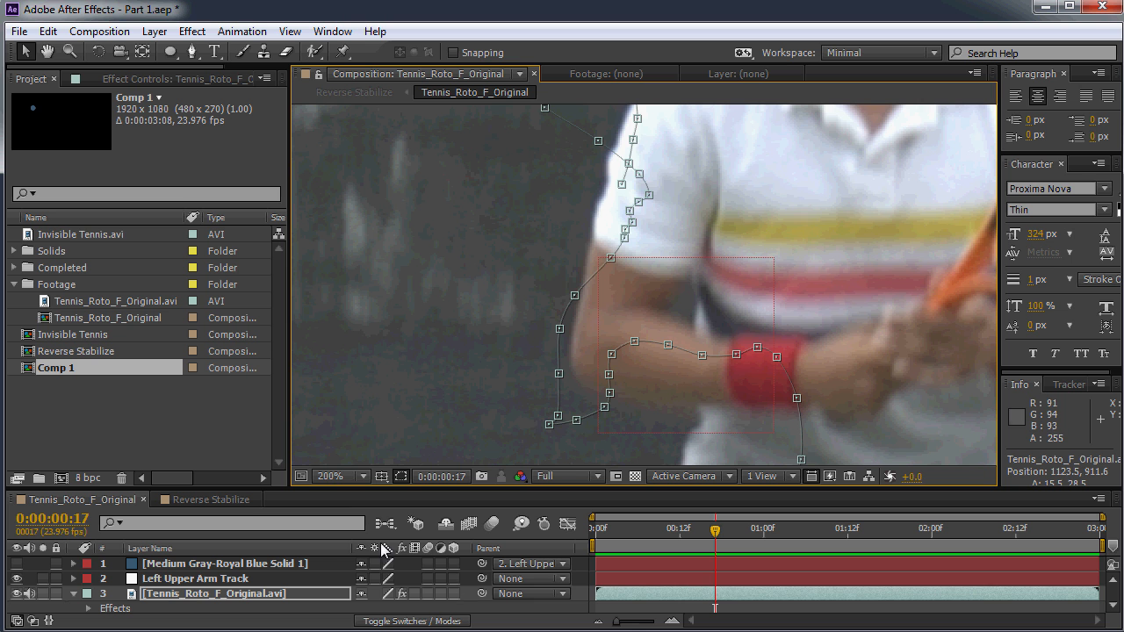
left_click(163, 564)
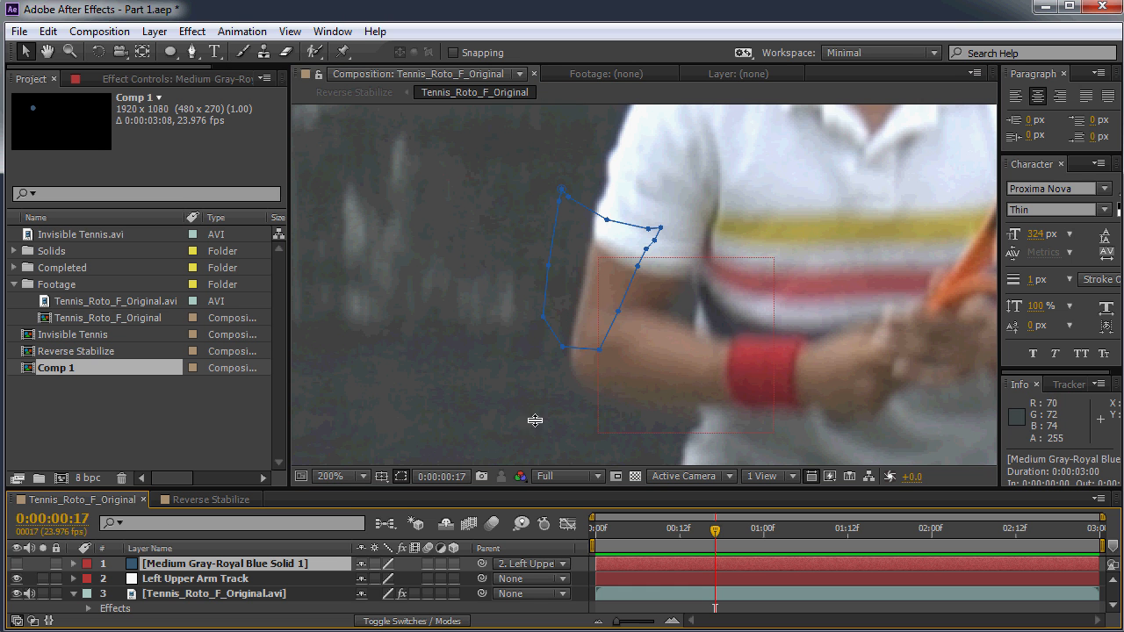
Try repositioning the solid's mask over the player's upper arm at 0:00:00:17 and again at 0:00:00:20
double_click(612, 322)
left_click_drag(594, 312, 627, 364)
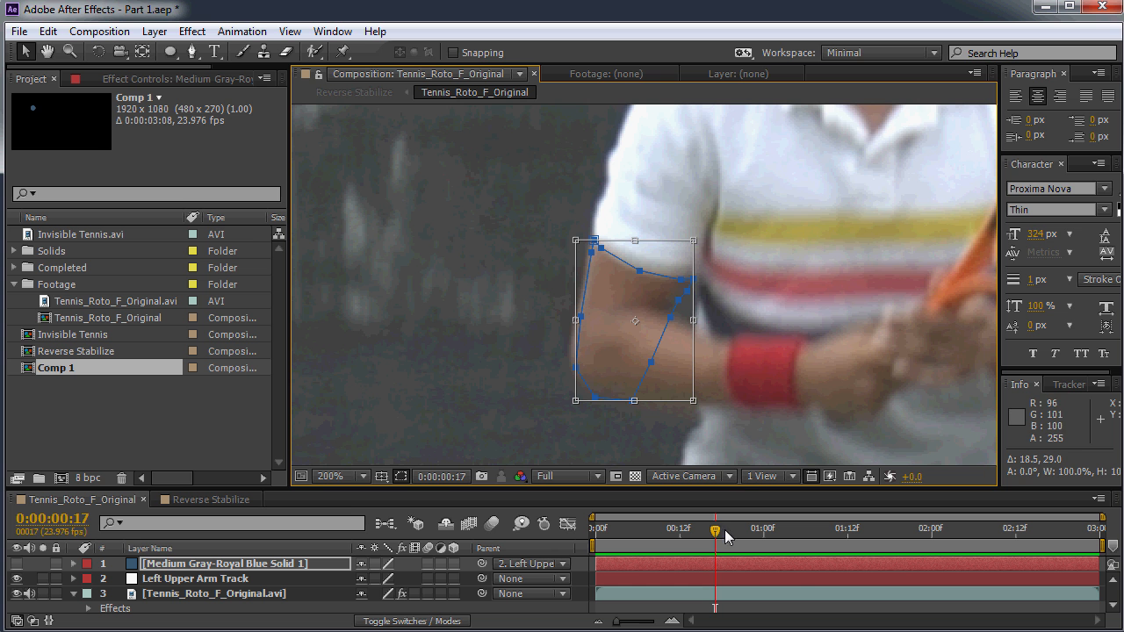
key("Page_Down")
key("Page_Down")
key("Page_Down")
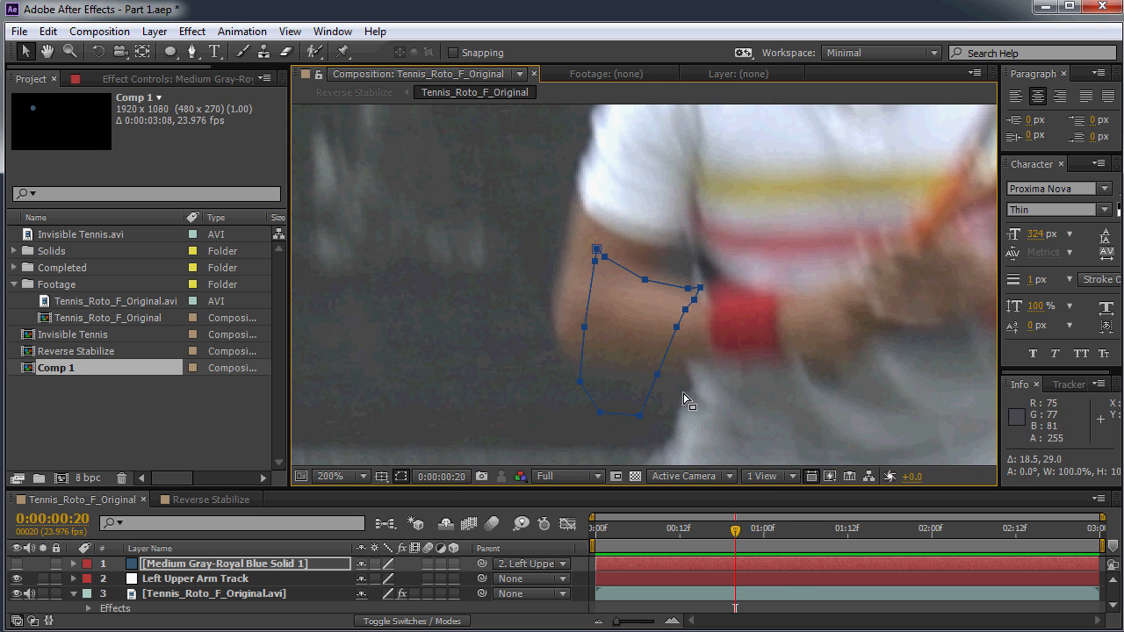
key("Page_Up")
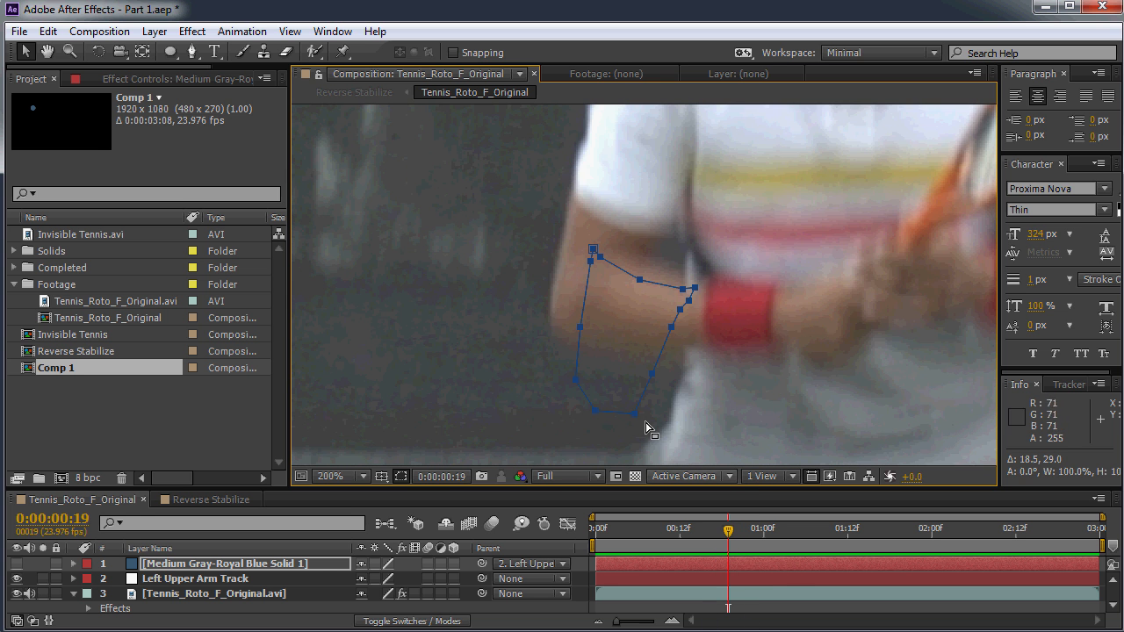
key("Page_Down")
key("Page_Down")
key("Page_Down")
key("Page_Down")
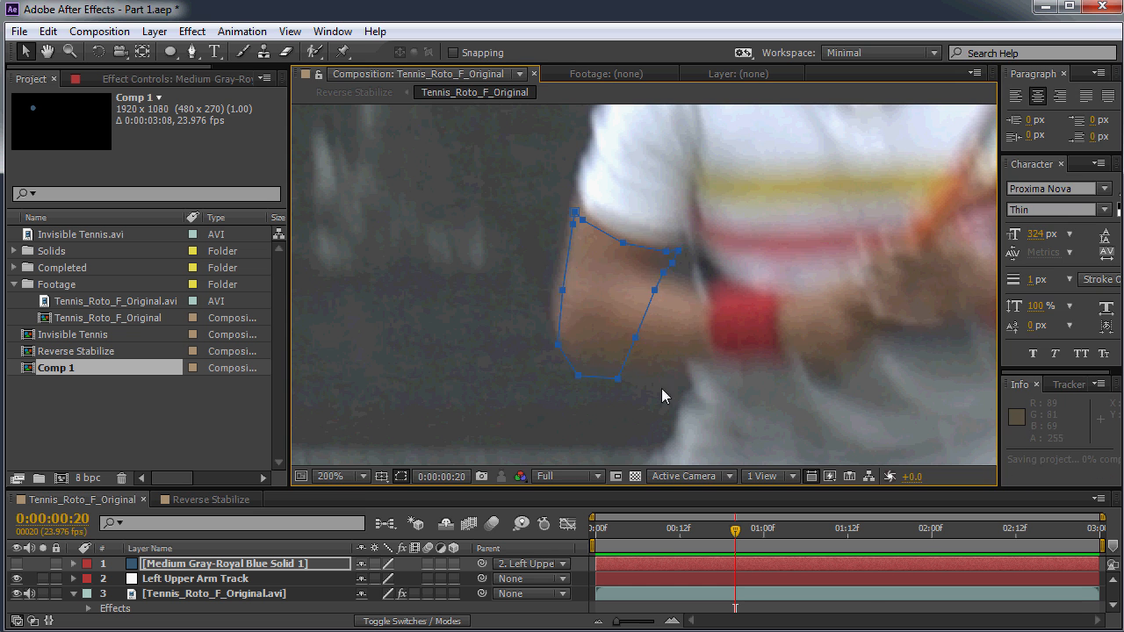
Try moving the arm mask at 0:00:01:02 and rotating it about 7° to match the upper arm's angle
key("Page_Down")
key("Page_Down")
key("Page_Down")
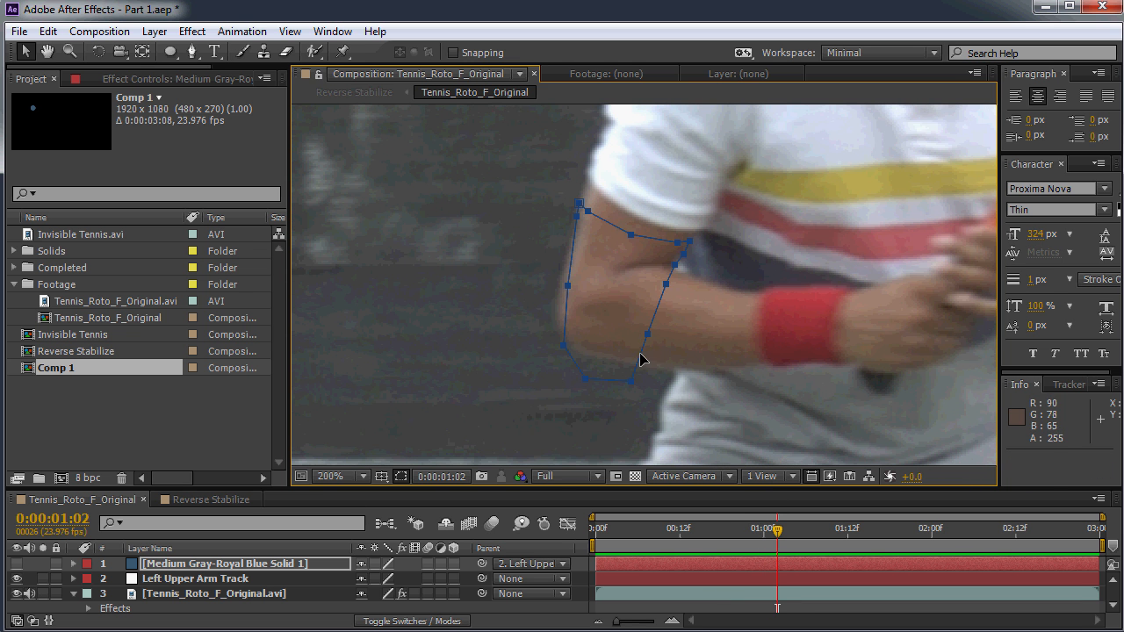
double_click(641, 337)
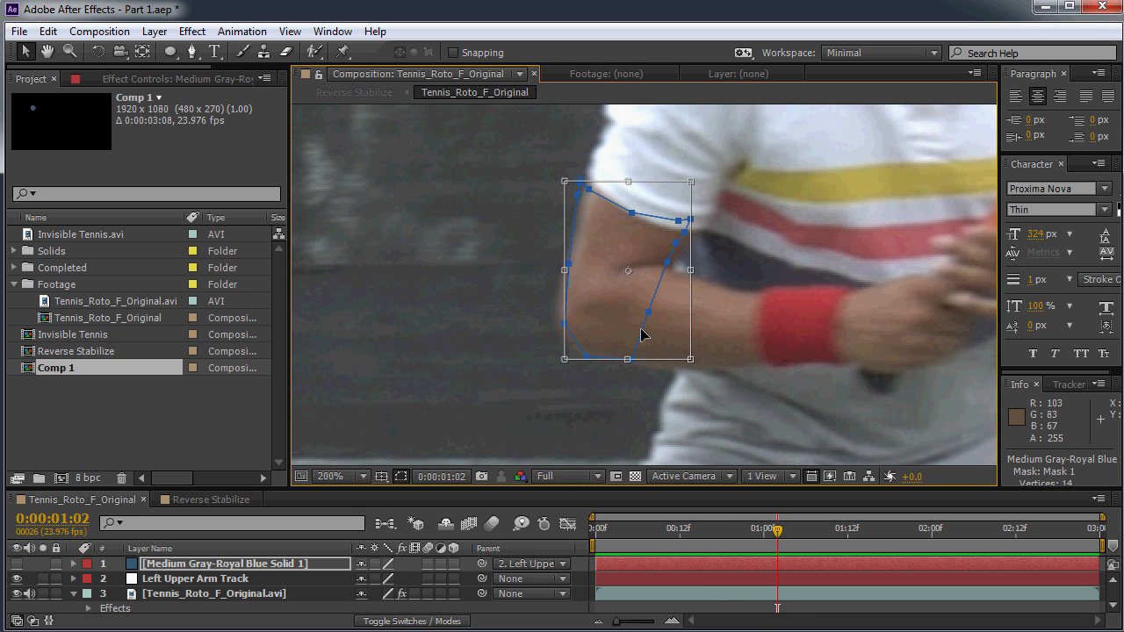
left_click_drag(641, 336, 643, 347)
left_click_drag(731, 312, 726, 327)
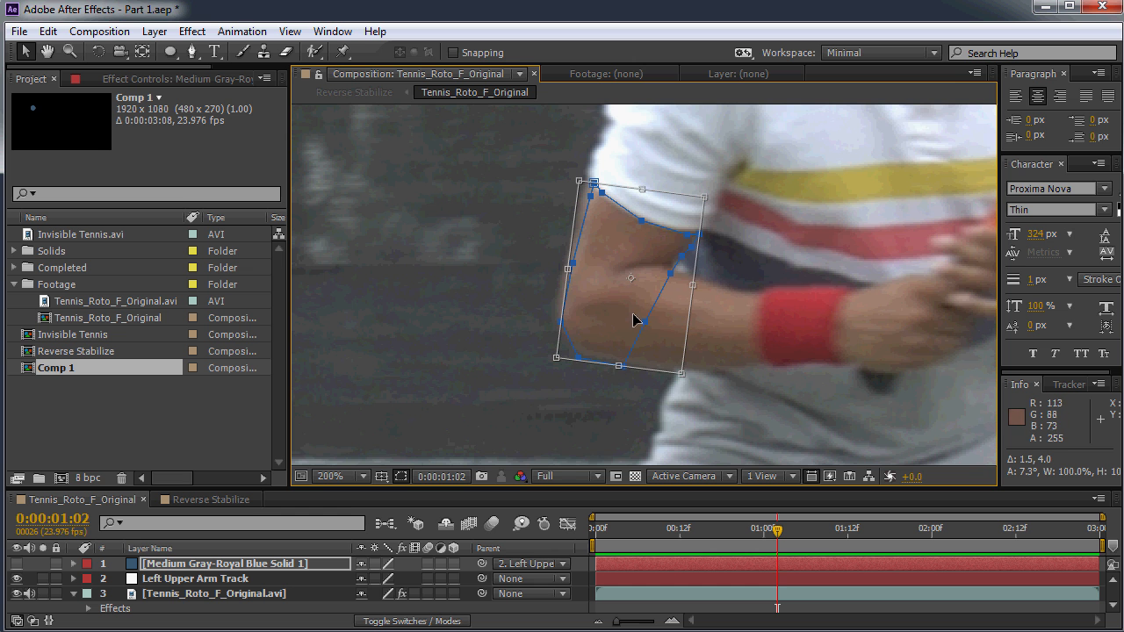
left_click_drag(778, 531, 693, 530)
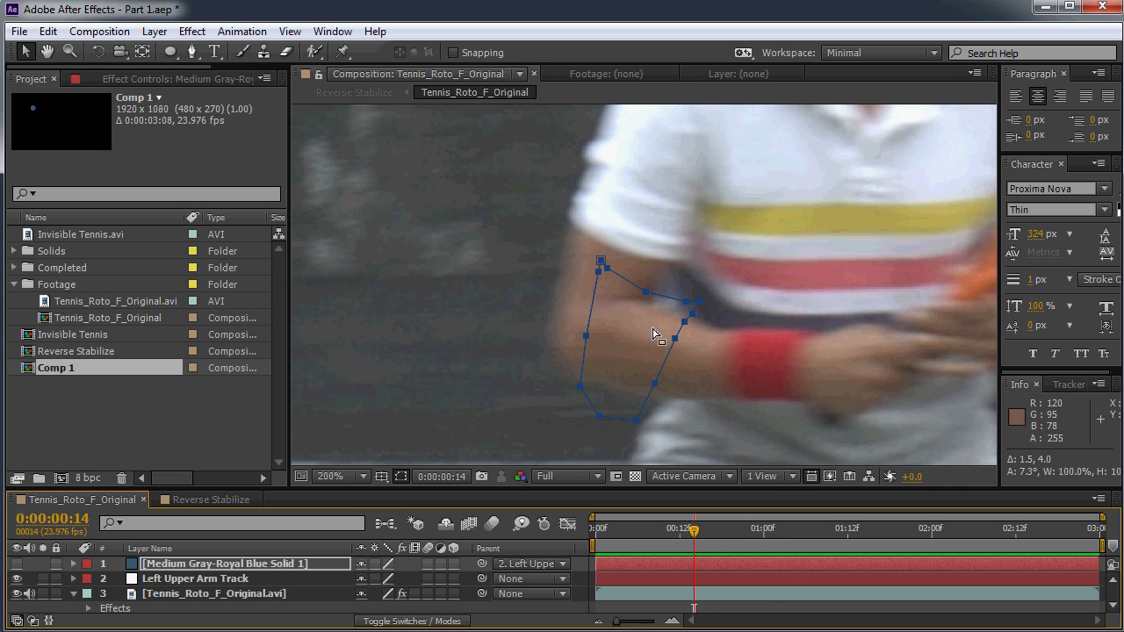
Reveal the Position keyframes of the Tennis_Roto_F_Original.avi layer
left_click(220, 594)
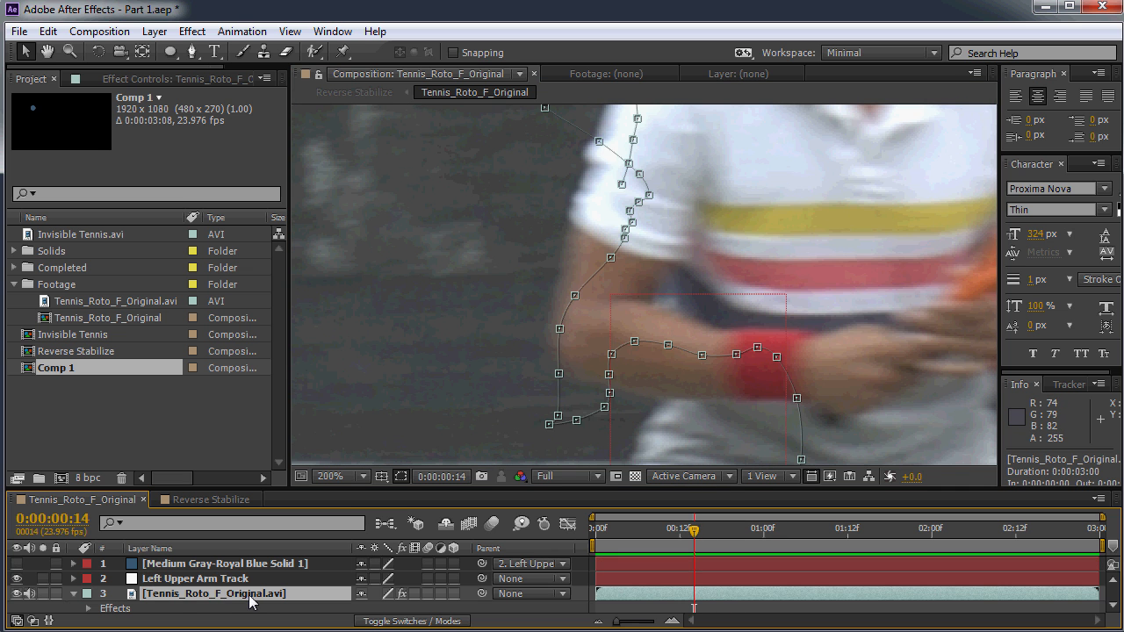
key("p")
right_click(244, 604)
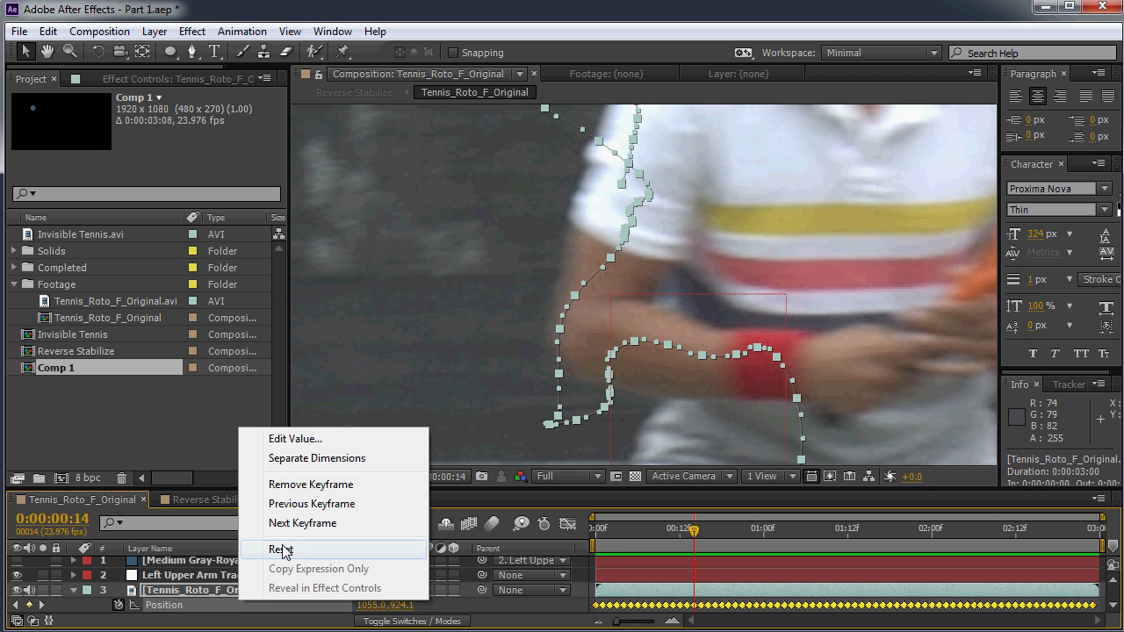
left_click(514, 548)
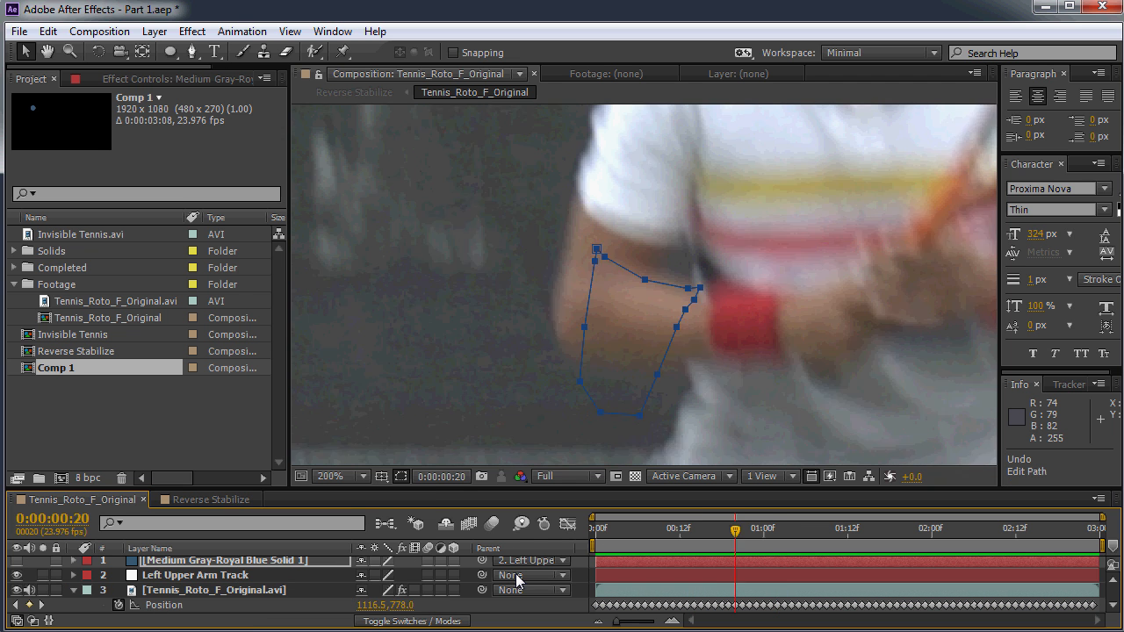
Undo the mask path edits back to the one made at 0:00:00:17
key("Page_Up")
key("Page_Up")
key("Page_Up")
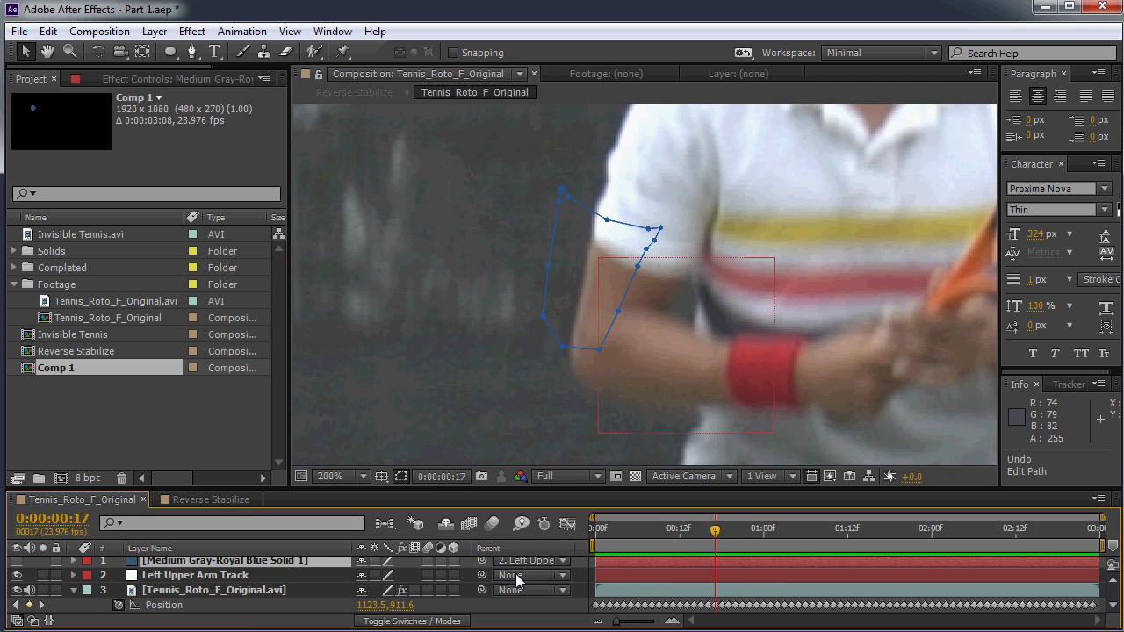
Lock the Left Upper Arm Track and Tennis_Roto_F_Original.avi layers
left_click_drag(712, 542, 618, 547)
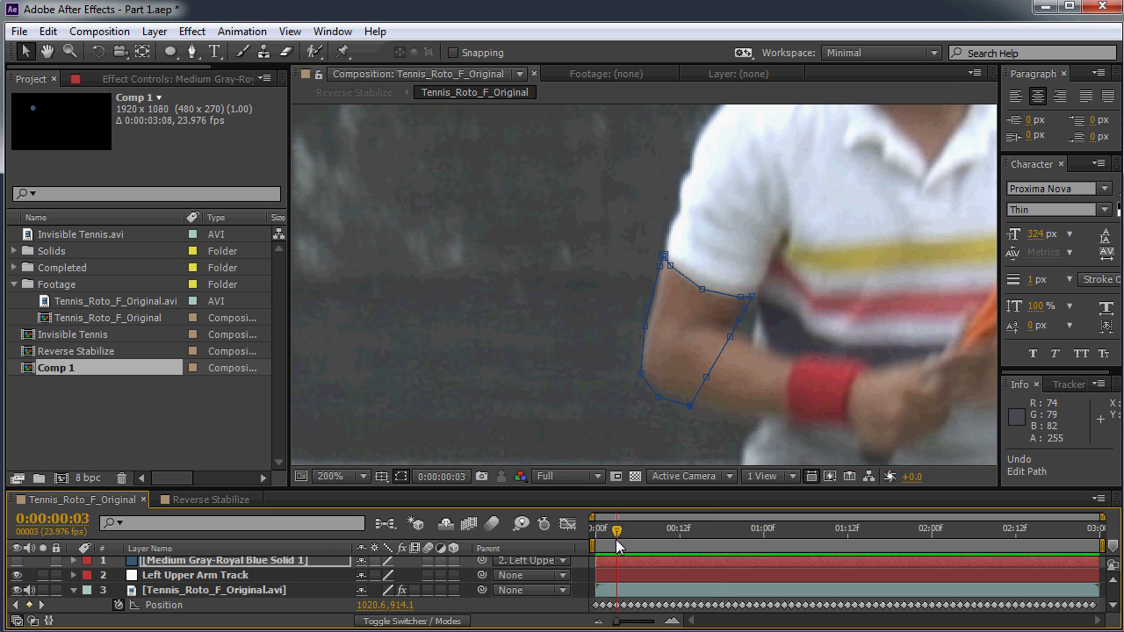
left_click(56, 590)
left_click_drag(313, 492, 312, 485)
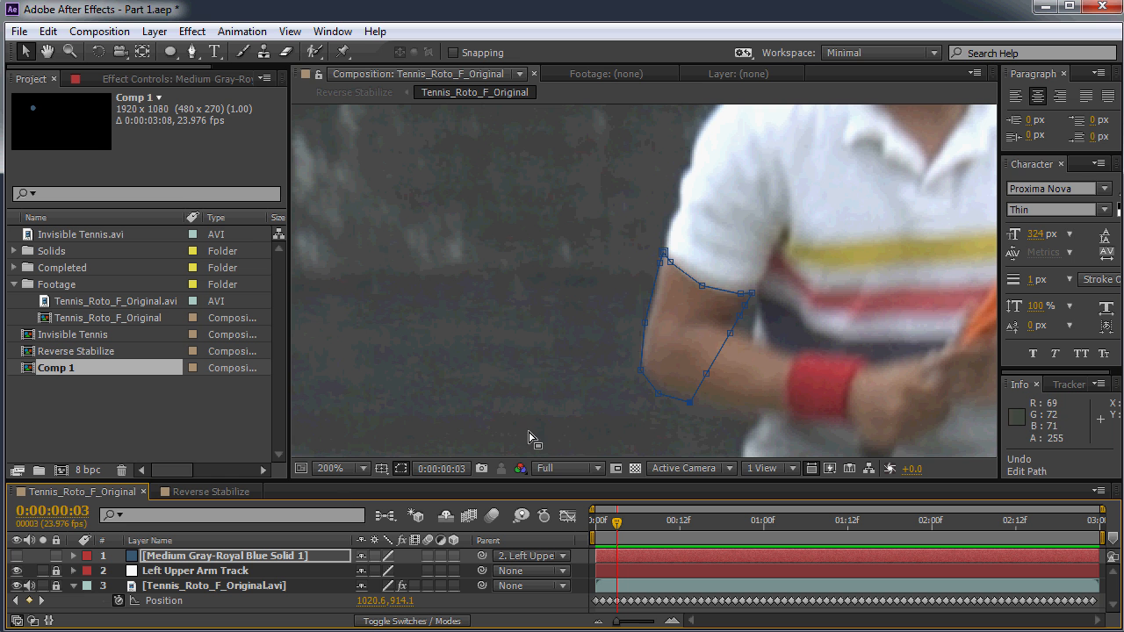
At 0:00:01:09, move the whole mask onto the player's upper arm and rotate it about 6° to align with it
scroll(622, 400, "up", 2)
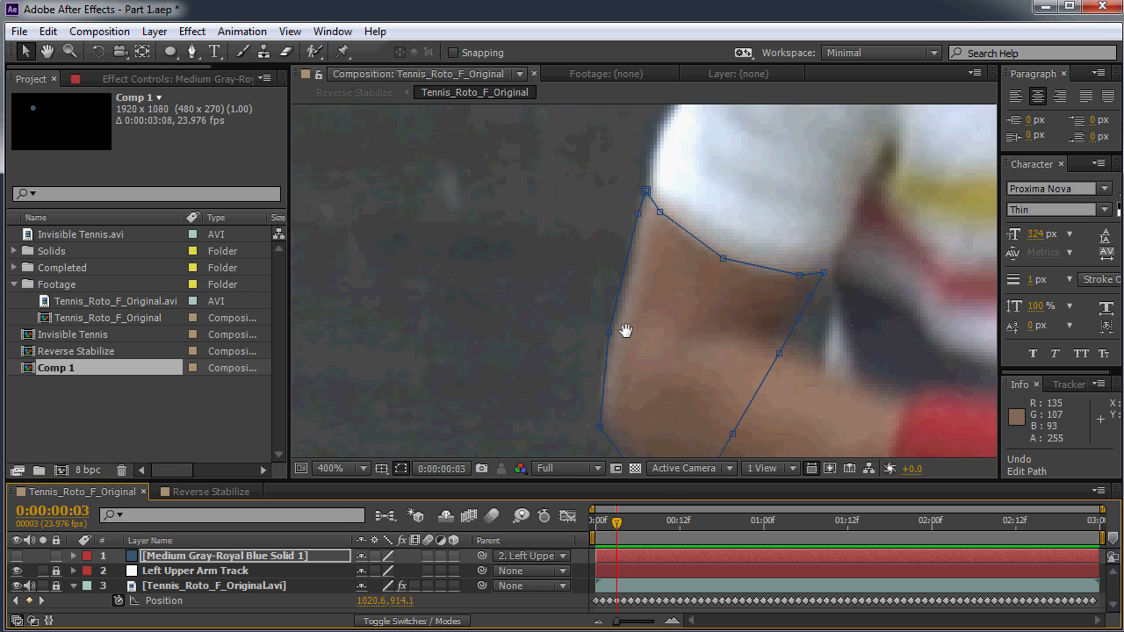
left_click_drag(625, 330, 552, 285)
left_click_drag(620, 525, 848, 527)
scroll(605, 371, "down", 2)
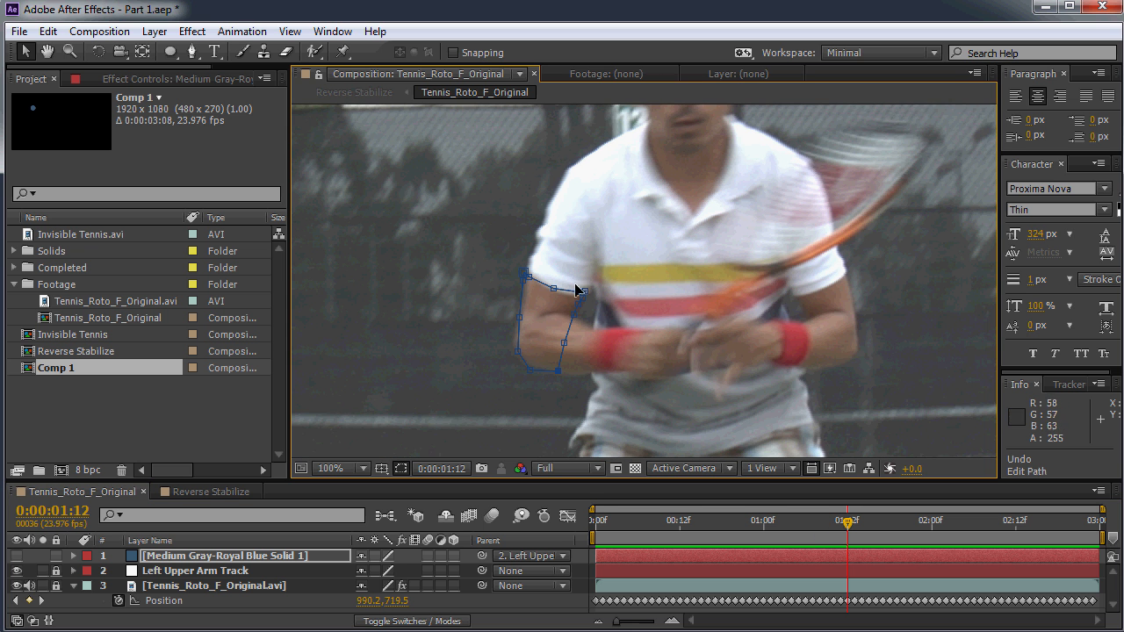
mouse_move(848, 527)
left_mouse_down()
mouse_move(811, 531)
mouse_move(826, 532)
left_mouse_up()
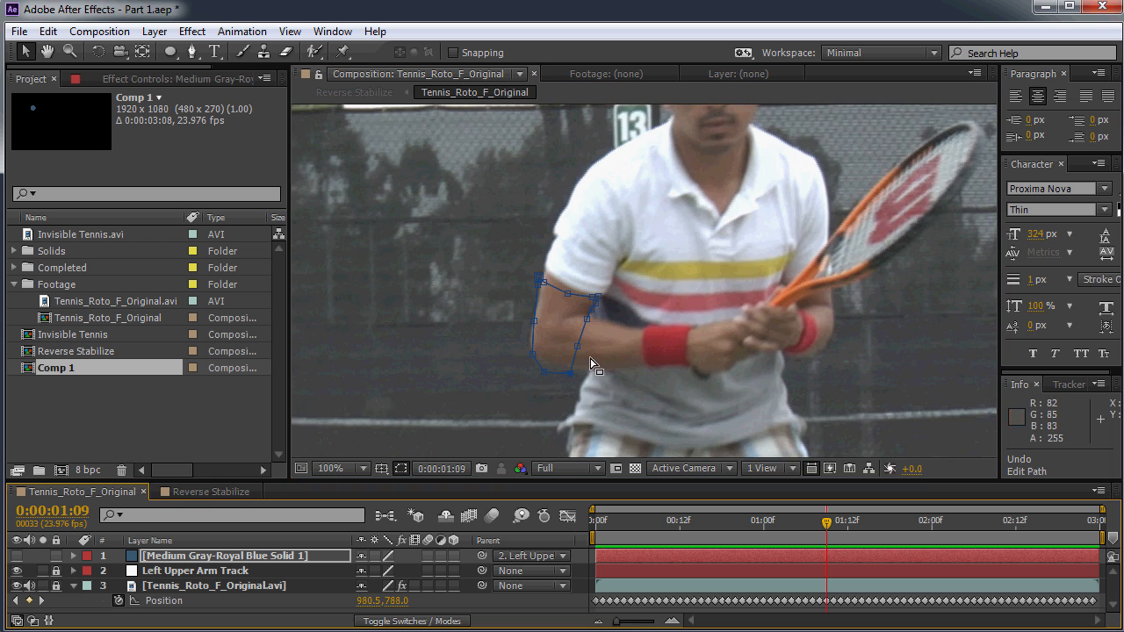
scroll(623, 303, "up", 2)
double_click(606, 296)
left_click_drag(677, 270, 675, 282)
mouse_move(590, 291)
left_mouse_down()
mouse_move(552, 236)
mouse_move(571, 291)
left_mouse_up()
double_click(570, 263)
scroll(621, 306, "up", 1)
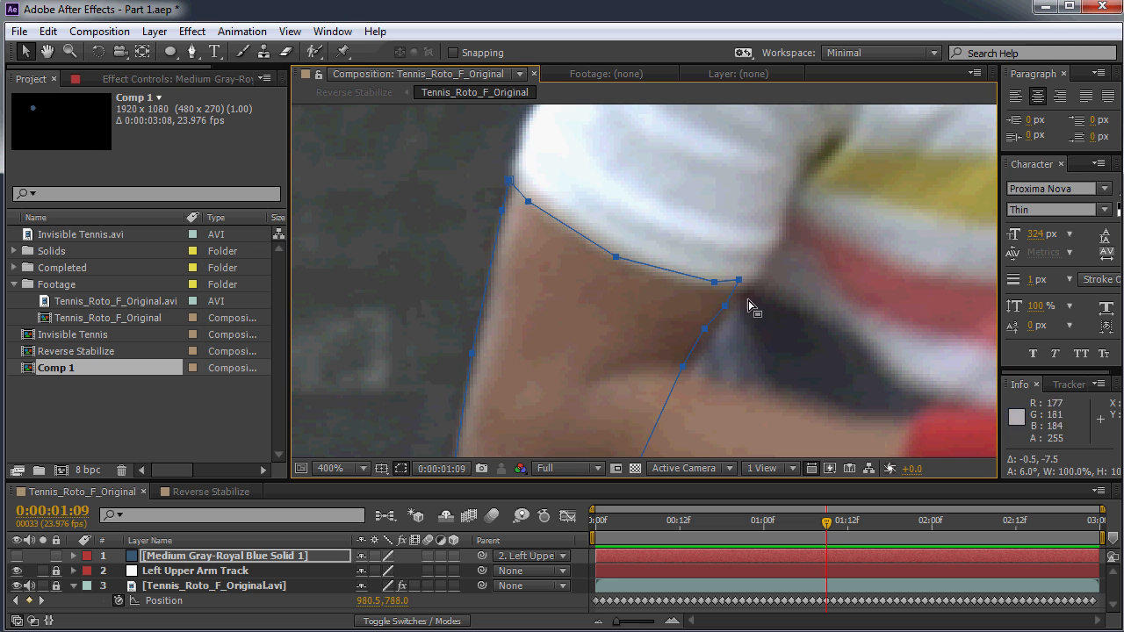
Adjust the individual mask points along the sleeve edge and inner elbow to fit the arm's outline at 0:00:01:09
left_click(700, 302)
left_click_drag(730, 295, 733, 300)
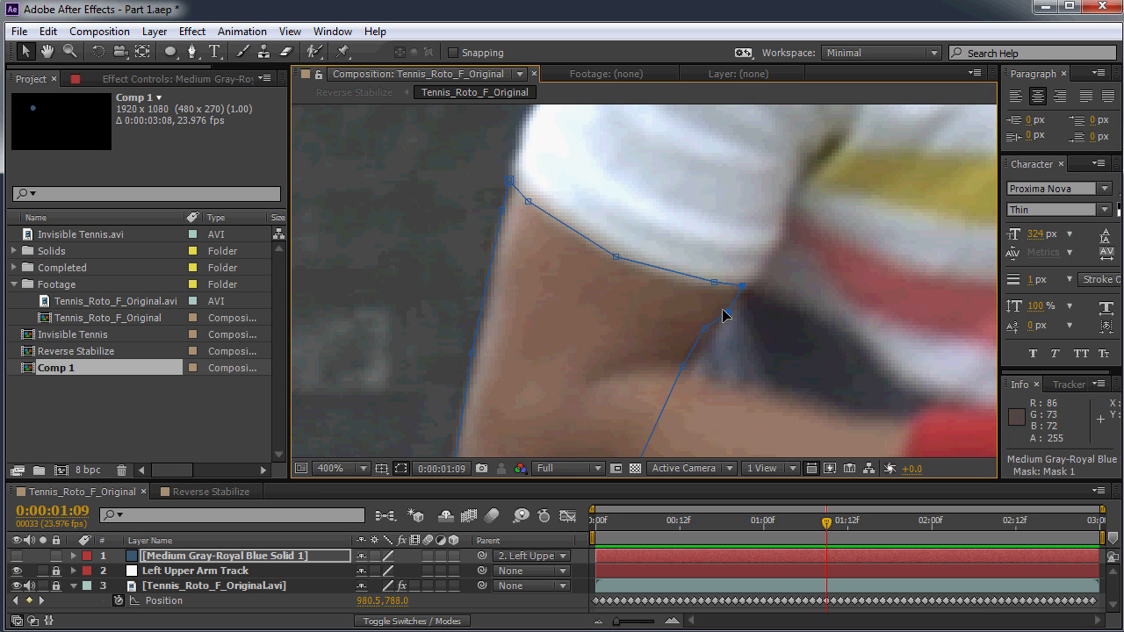
left_click(715, 282)
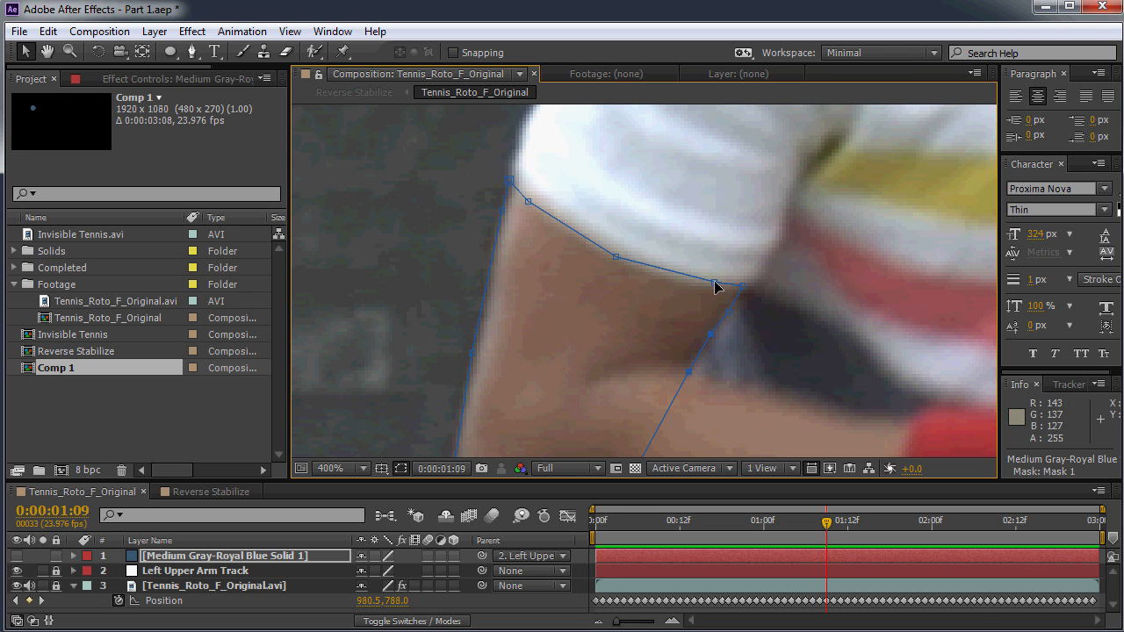
left_click_drag(742, 287, 715, 288)
left_click_drag(616, 256, 618, 254)
left_click(530, 197)
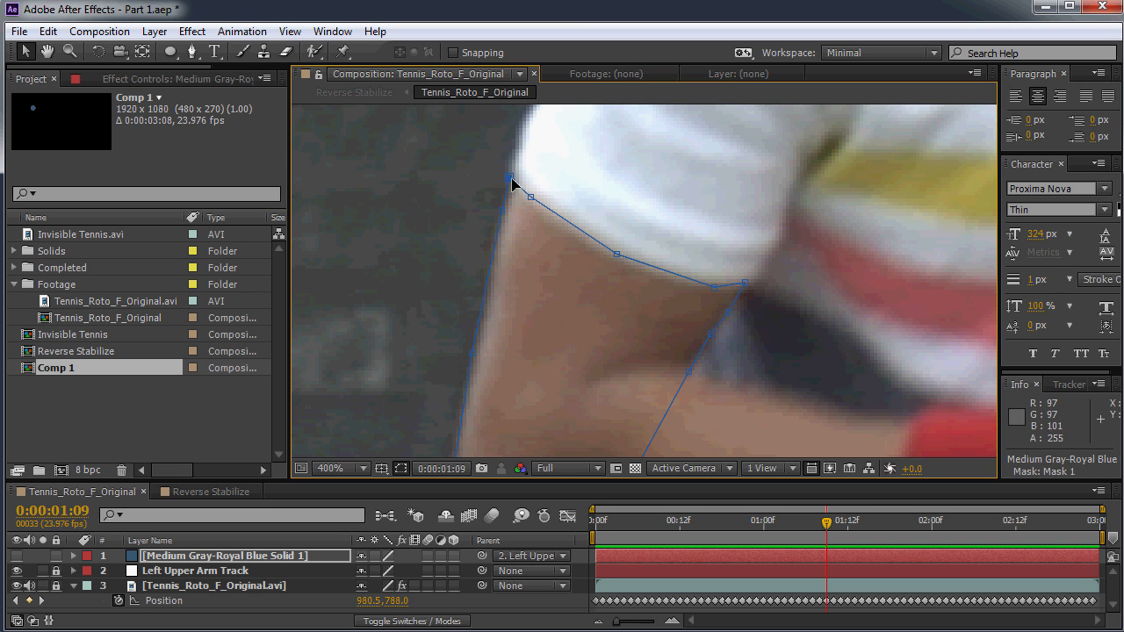
In the Completed Roto composition, make the Deep Blue Solid 1 layer visible at 0:00:02:05
scroll(595, 308, "down", 2)
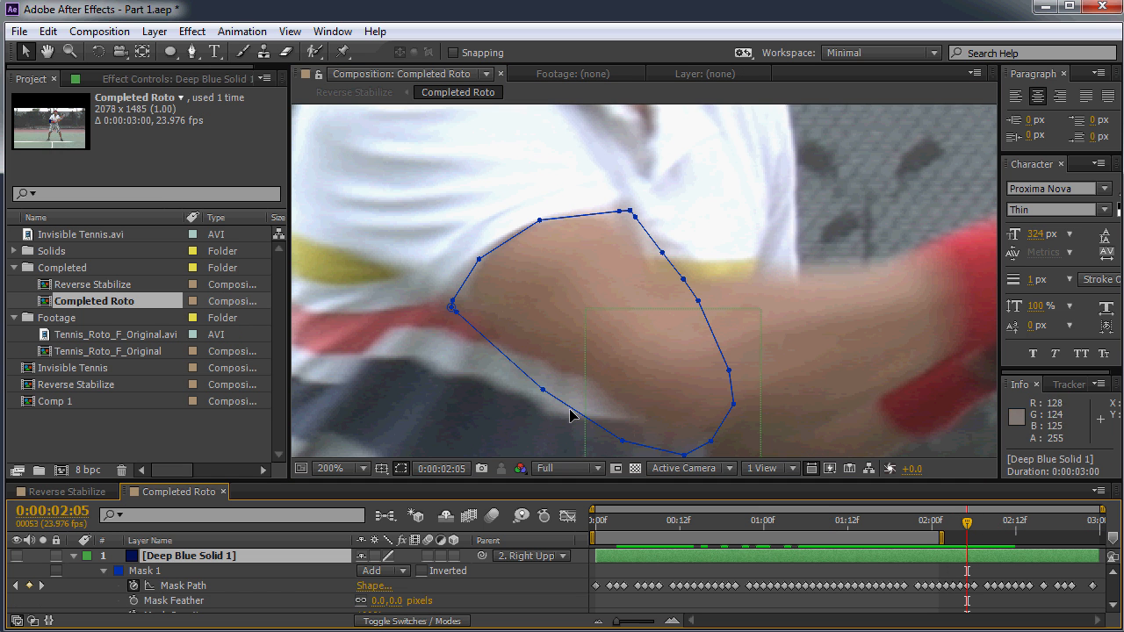
scroll(632, 348, "down", 1)
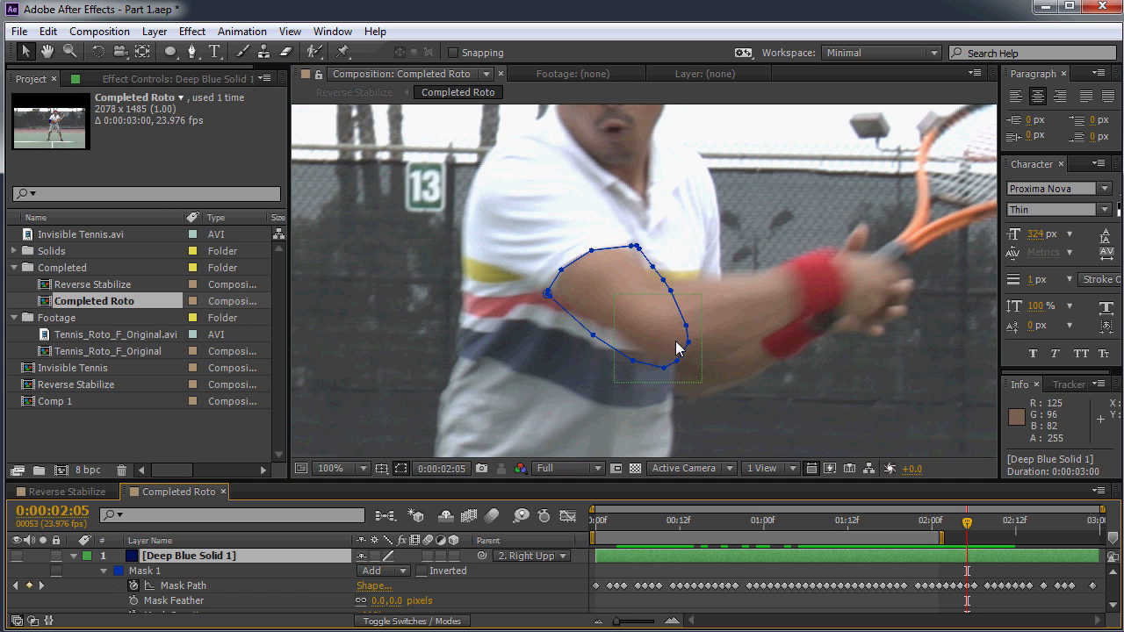
scroll(610, 285, "up", 1)
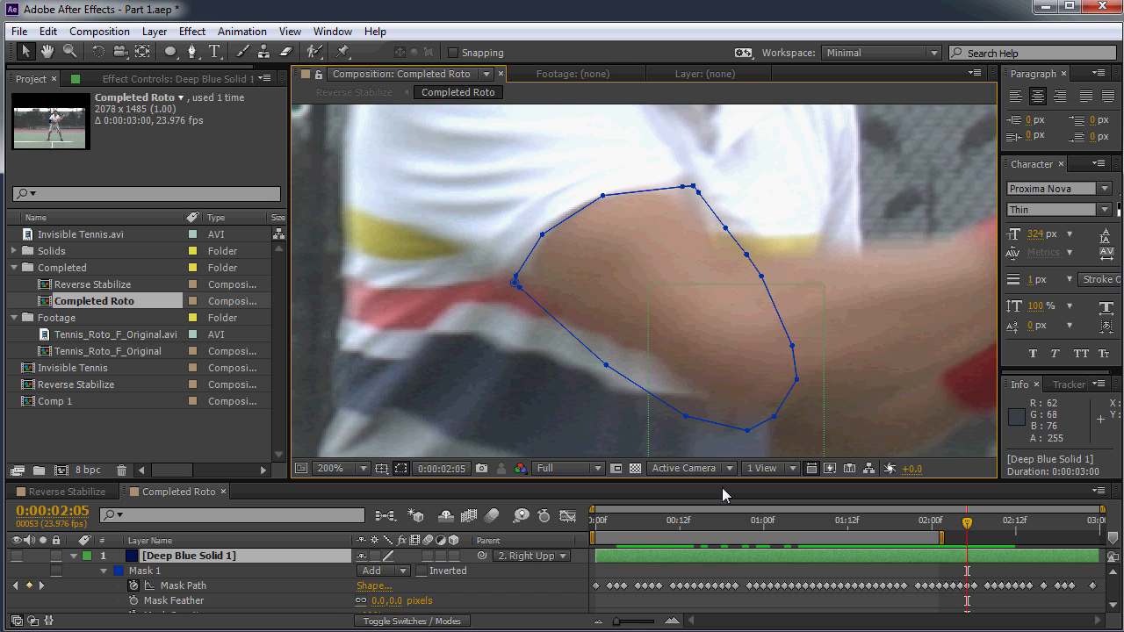
left_click(791, 344)
left_click(15, 556)
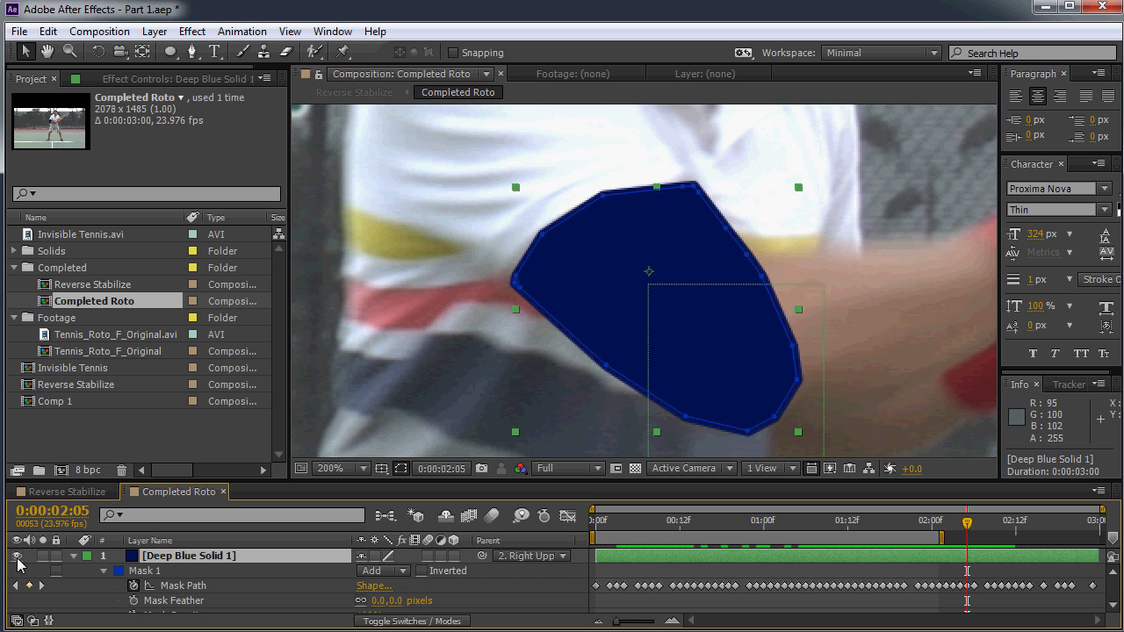
Enable motion blur for the Completed Roto composition and the Deep Blue Solid 1 layer at 0:00:01:23
left_click_drag(968, 531, 925, 525)
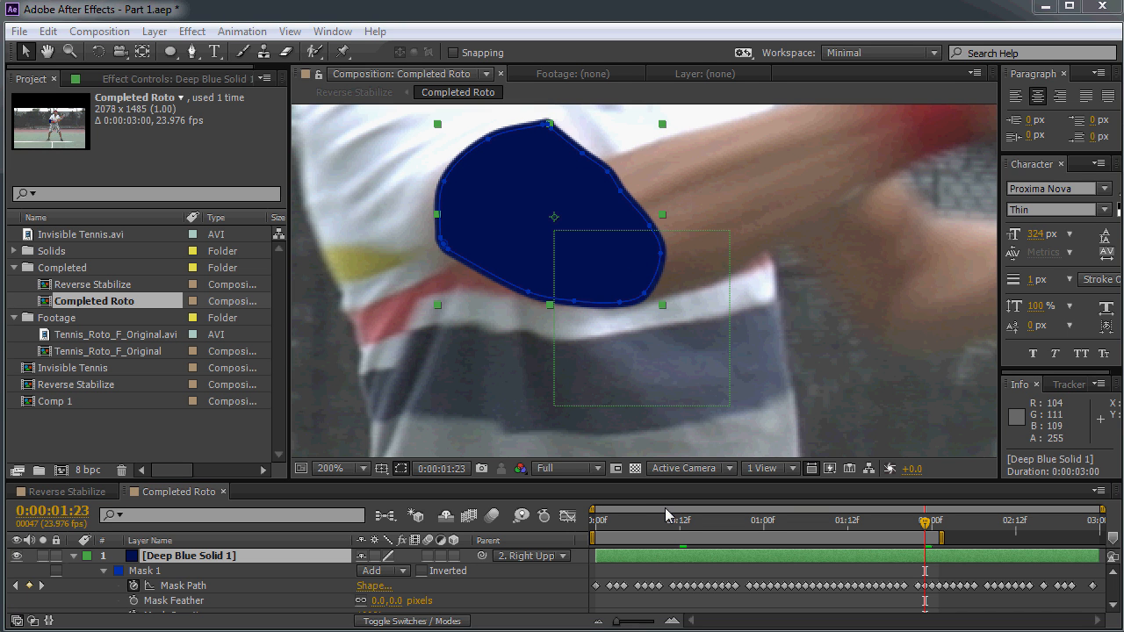
left_click(492, 518)
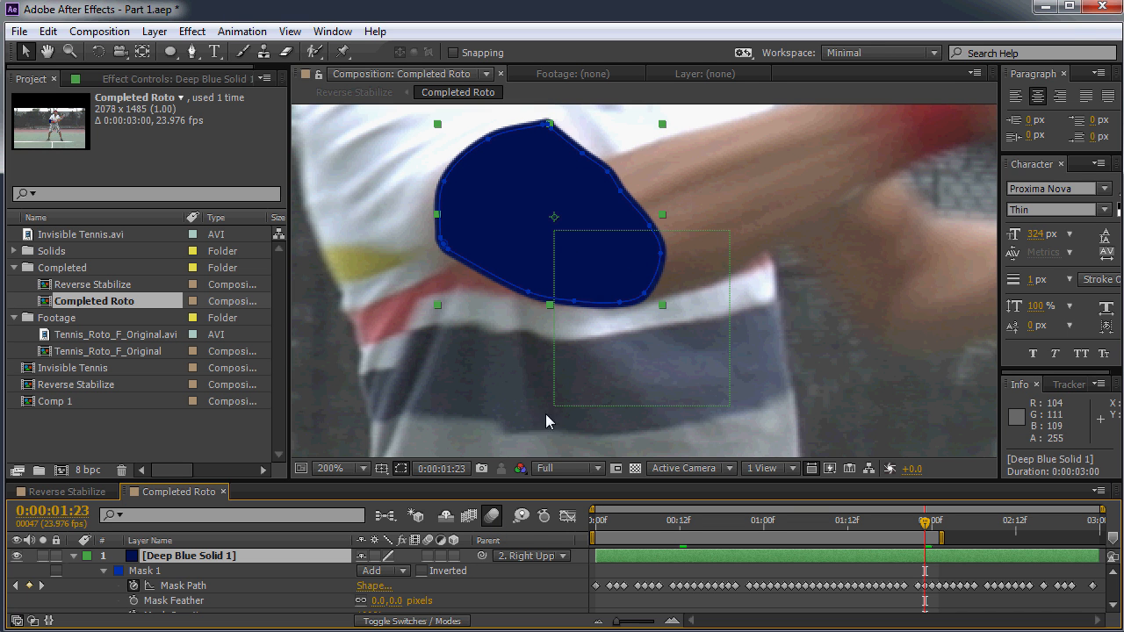
left_click(427, 557)
left_click_drag(535, 322, 621, 389)
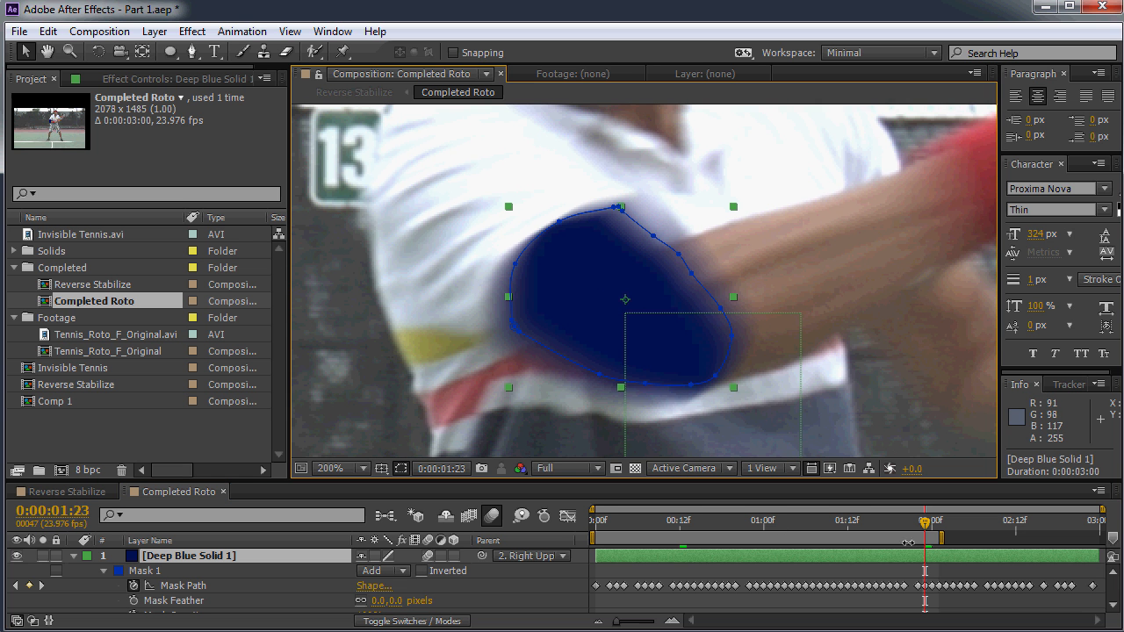
Compare Deep Blue Solid 1's motion-blurred edges with the footage between 0:00:01:22 and 0:00:02:01, repeatedly hiding and showing the solid
mouse_move(928, 527)
left_mouse_down()
mouse_move(895, 527)
mouse_move(941, 527)
left_mouse_up()
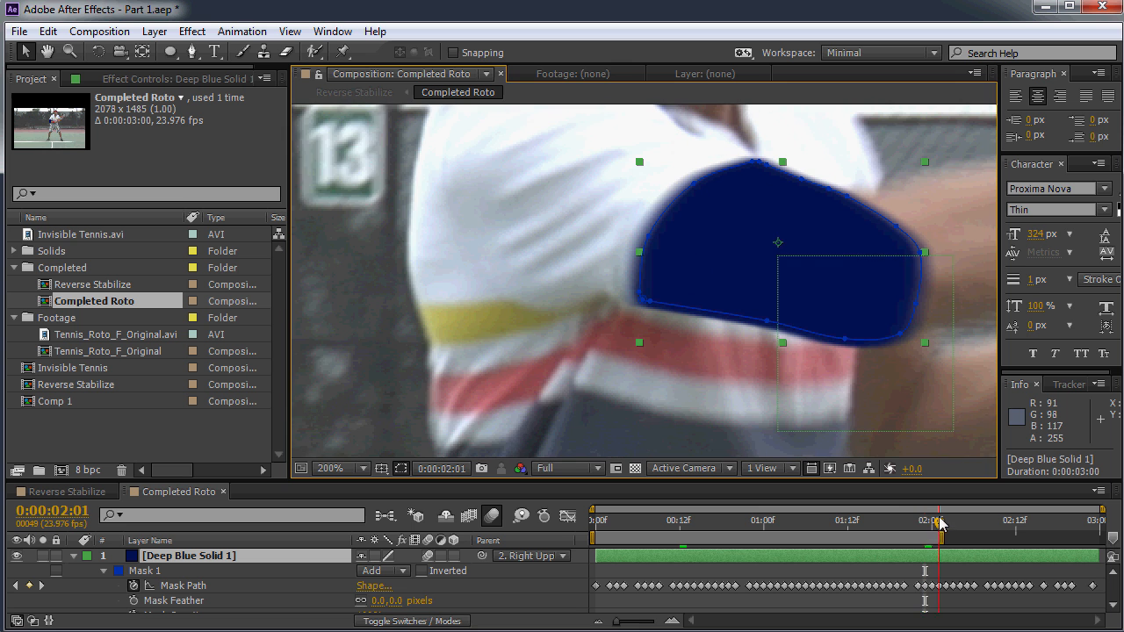
left_click_drag(733, 280, 626, 287)
mouse_move(934, 524)
left_mouse_down()
mouse_move(850, 524)
mouse_move(990, 524)
mouse_move(929, 524)
mouse_move(922, 511)
left_mouse_up()
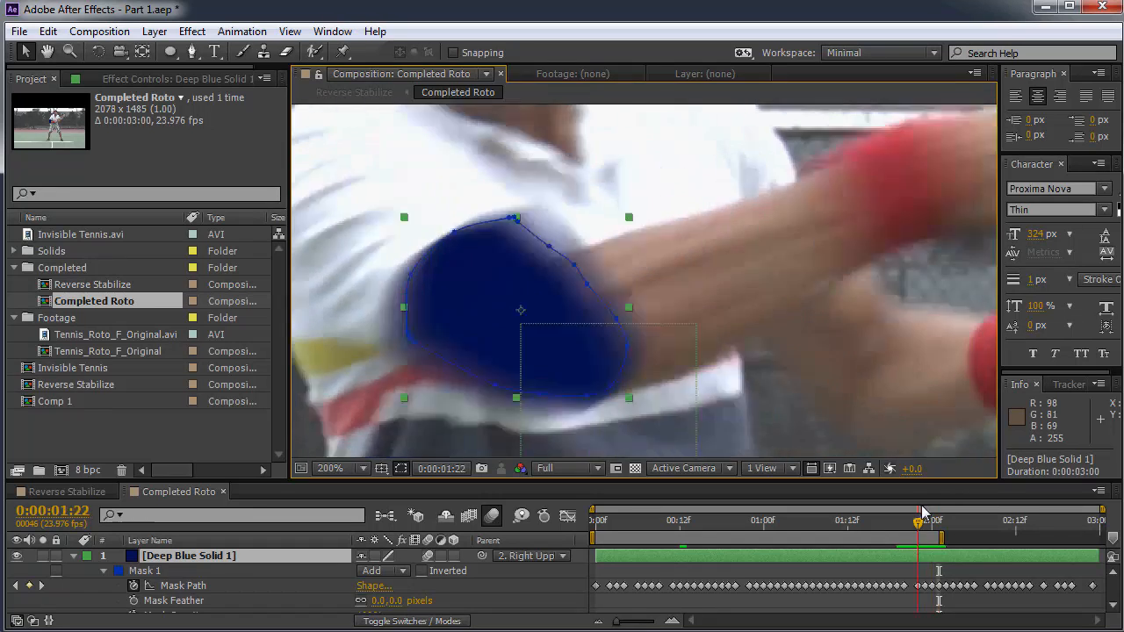
left_click(16, 557)
left_click(15, 557)
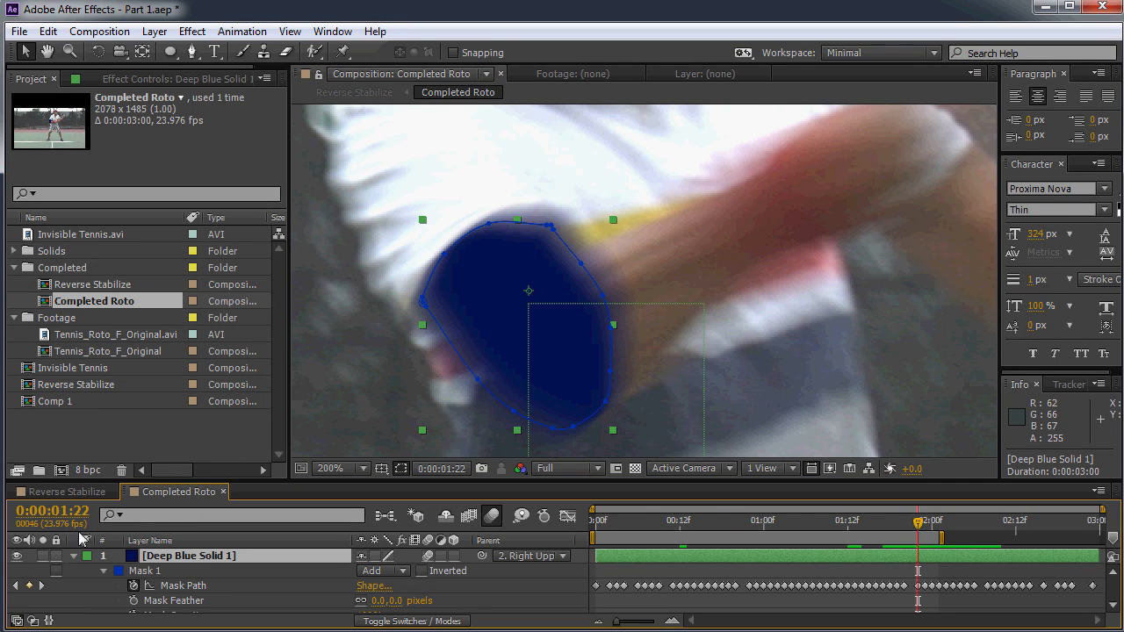
left_click(17, 557)
left_click(17, 556)
left_click(16, 557)
left_click(17, 557)
left_click(17, 557)
left_click(17, 557)
left_click(17, 557)
left_click(17, 557)
left_click(16, 556)
left_click(17, 557)
left_click(17, 556)
left_click(17, 557)
left_click(17, 556)
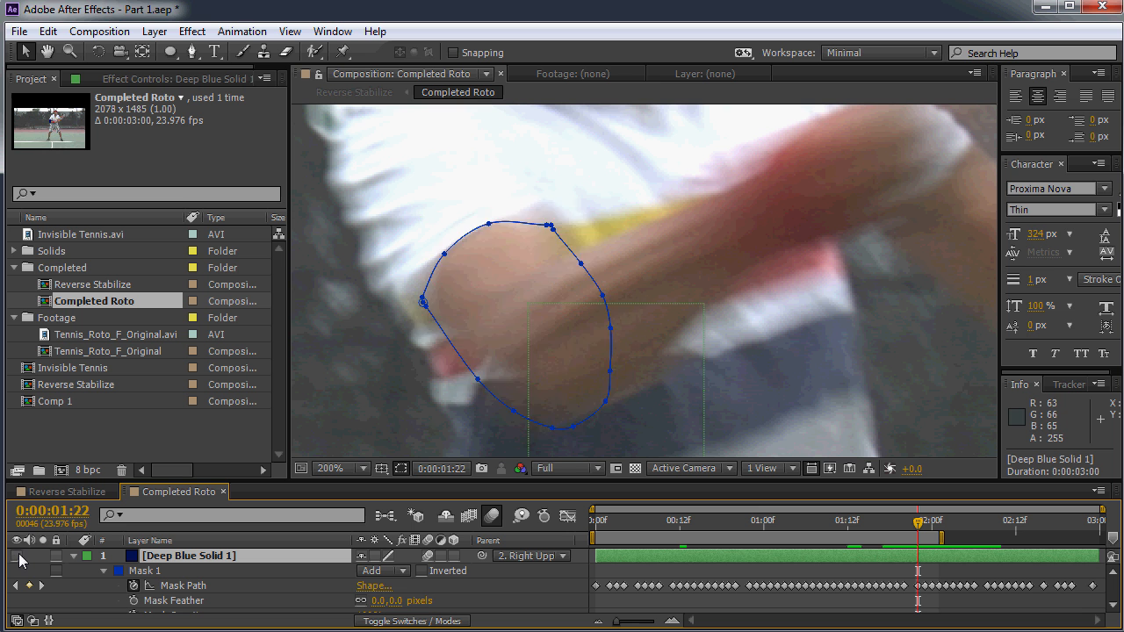
left_click(16, 557)
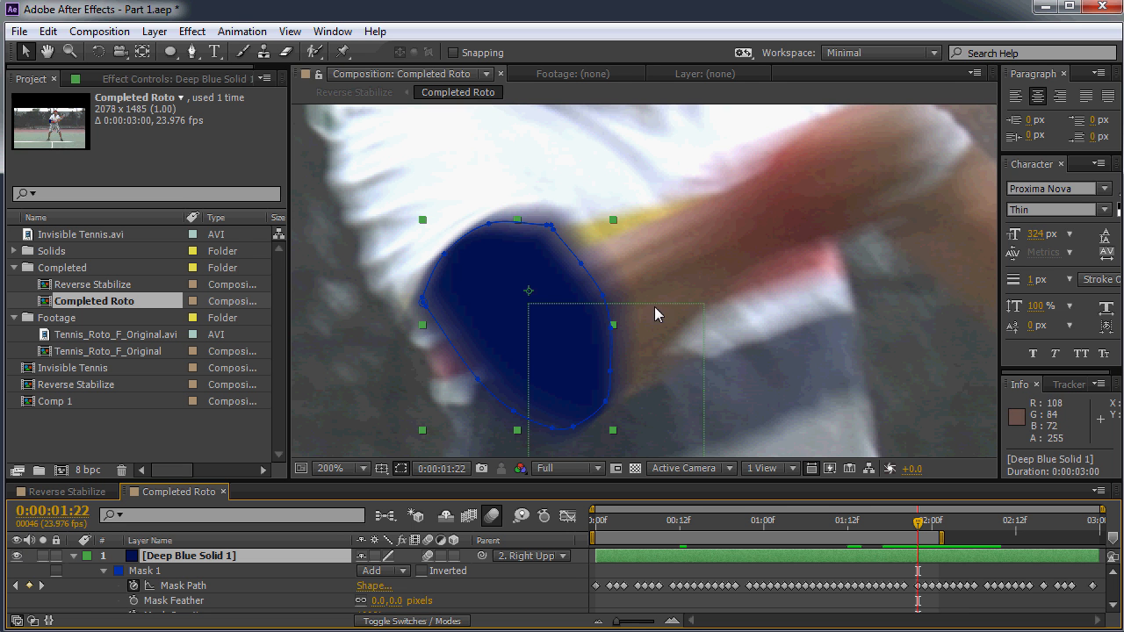
mouse_move(918, 527)
left_mouse_down()
mouse_move(873, 527)
mouse_move(932, 527)
left_mouse_up()
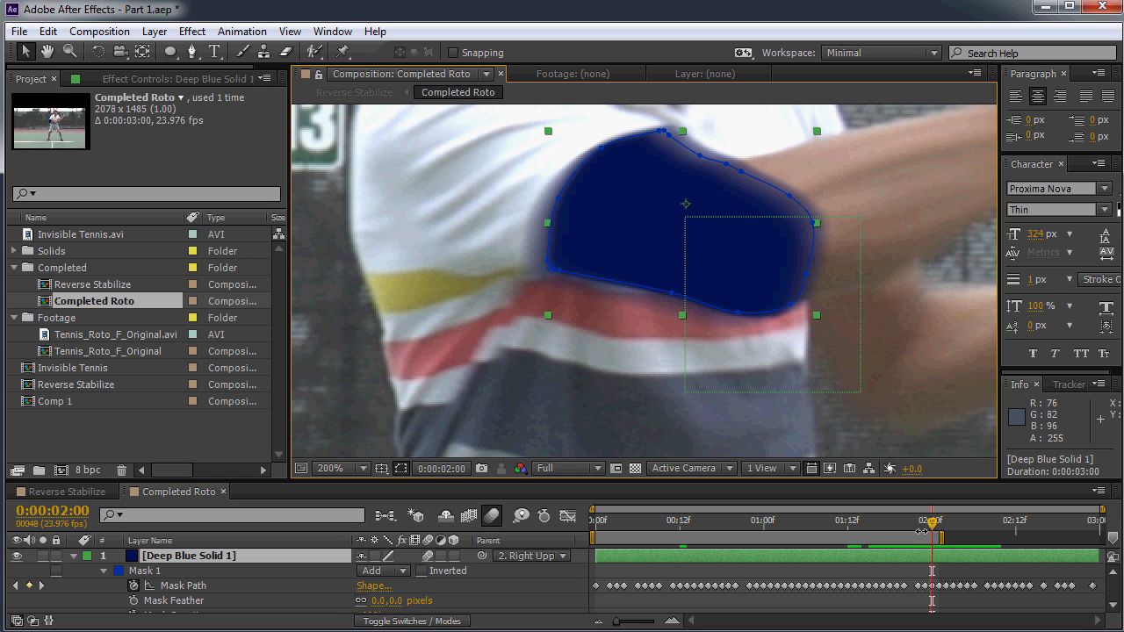
mouse_move(918, 527)
left_mouse_down()
mouse_move(907, 527)
mouse_move(924, 527)
left_mouse_up()
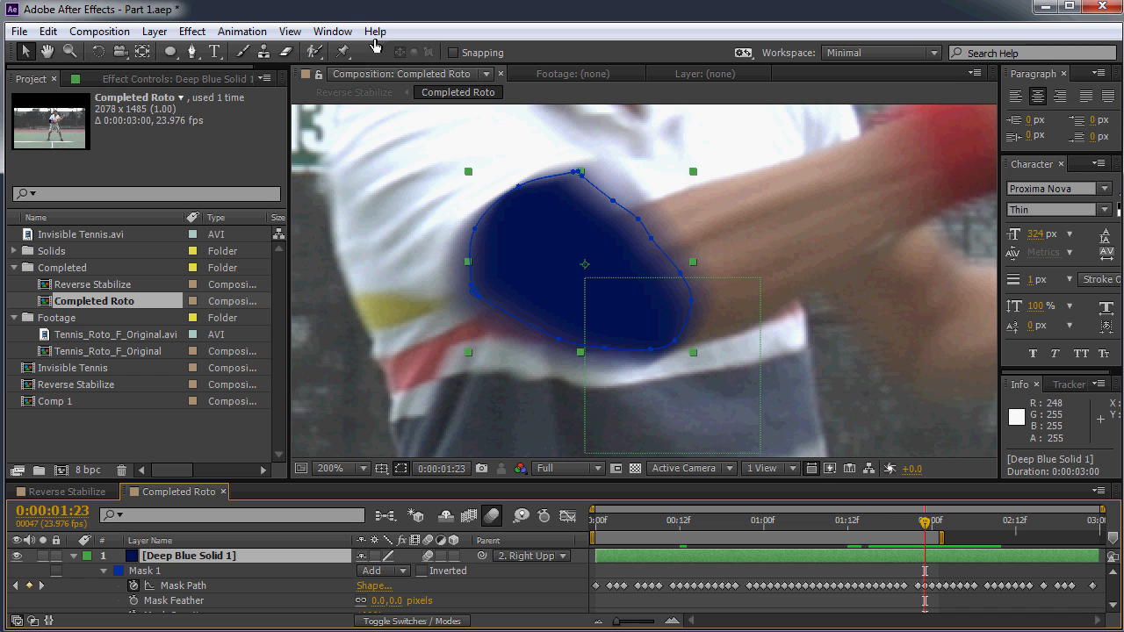
Switch to the Pen tool and disable motion blur for the Completed Roto composition and the Deep Blue Solid 1 layer
left_click(193, 53)
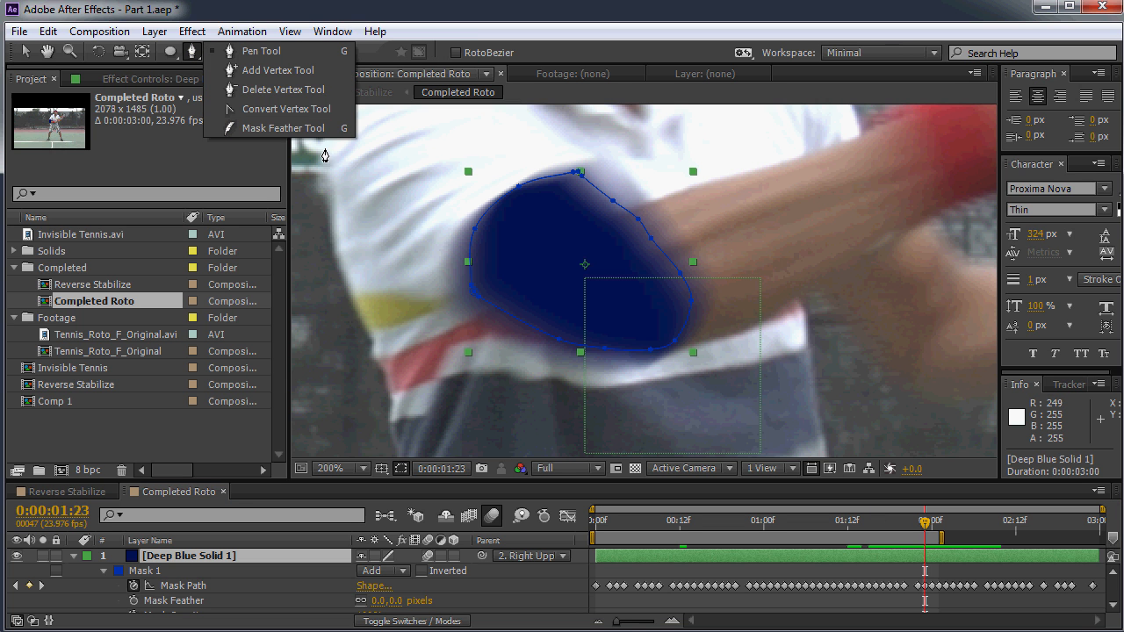
left_click(335, 563)
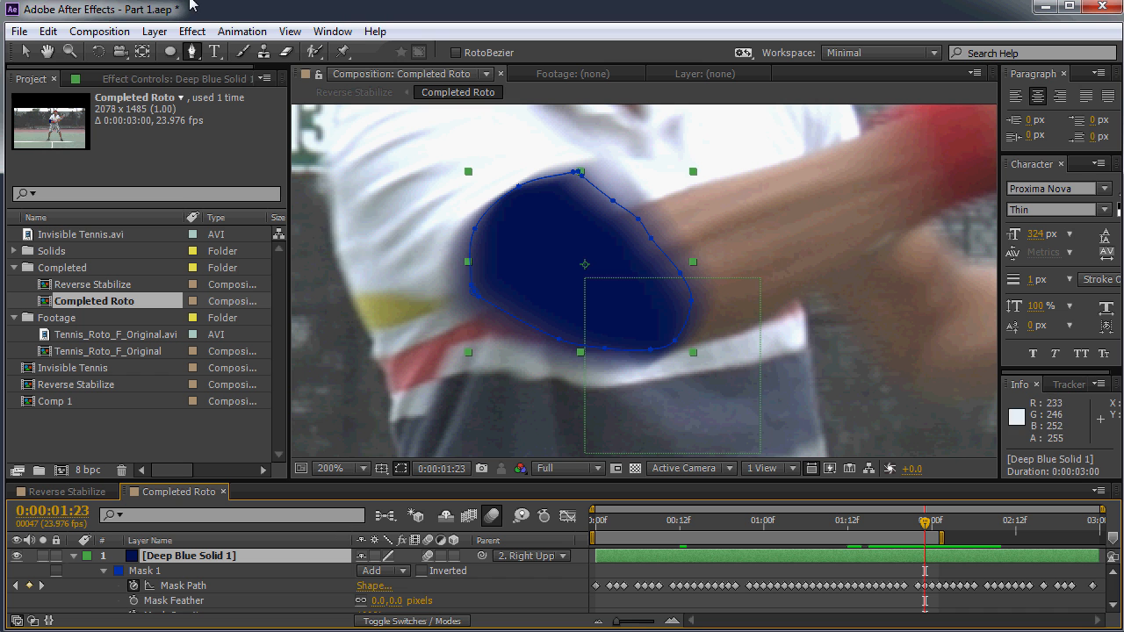
left_click(493, 518)
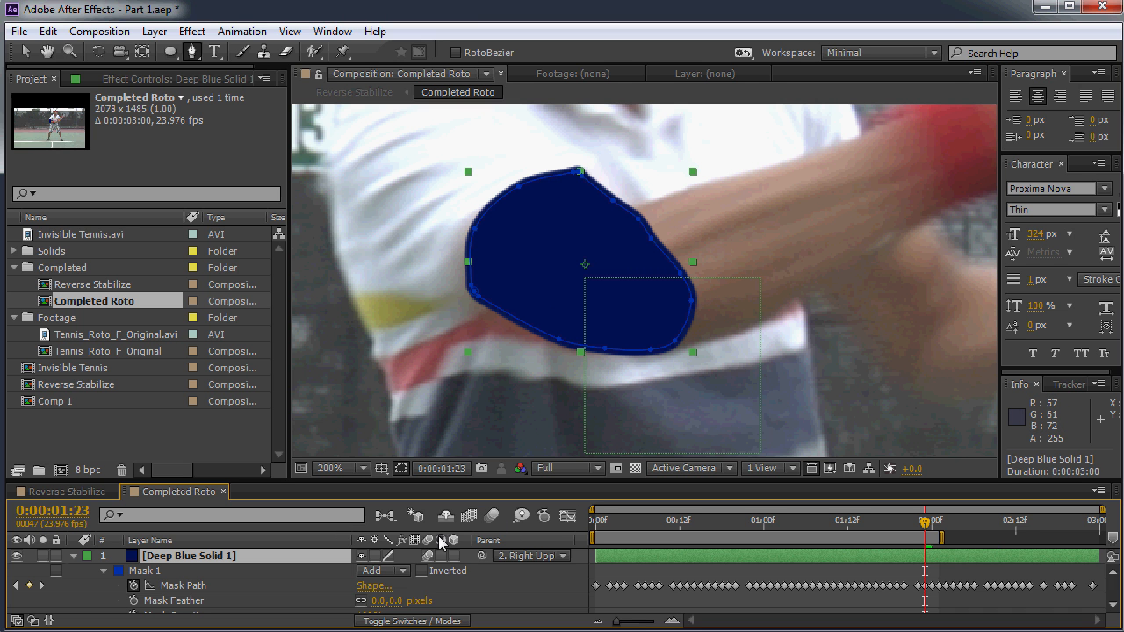
left_click(427, 556)
Move to 0:00:01:22 and set the Deep Blue Solid 1 layer's opacity to 50%
left_click_drag(523, 335, 589, 349)
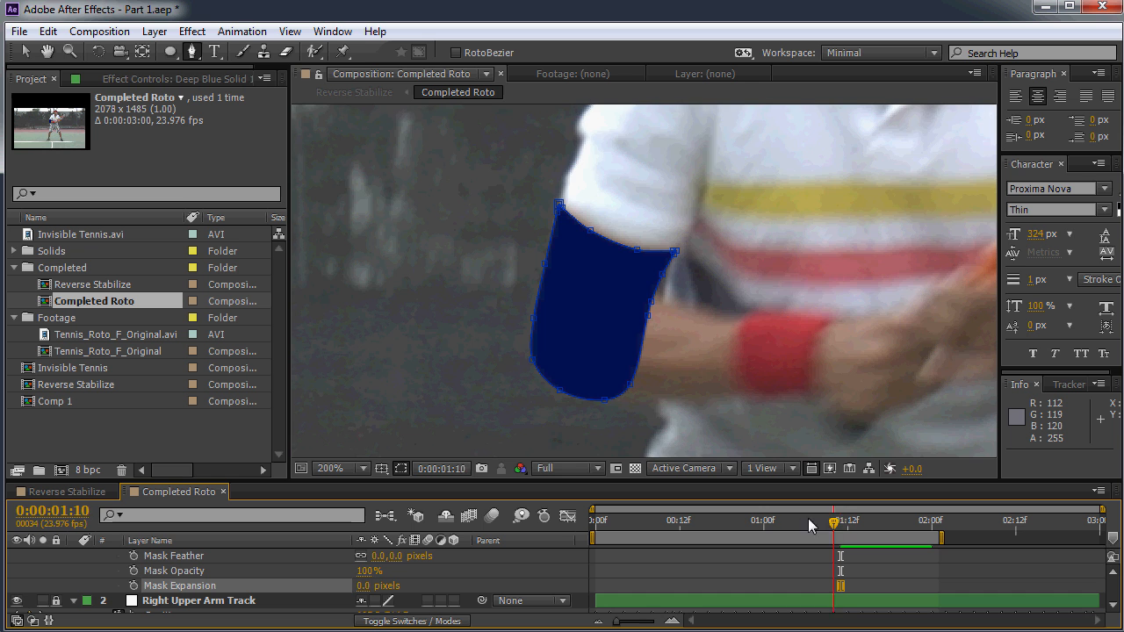
left_click_drag(835, 519, 674, 519)
left_click_drag(603, 507, 922, 508)
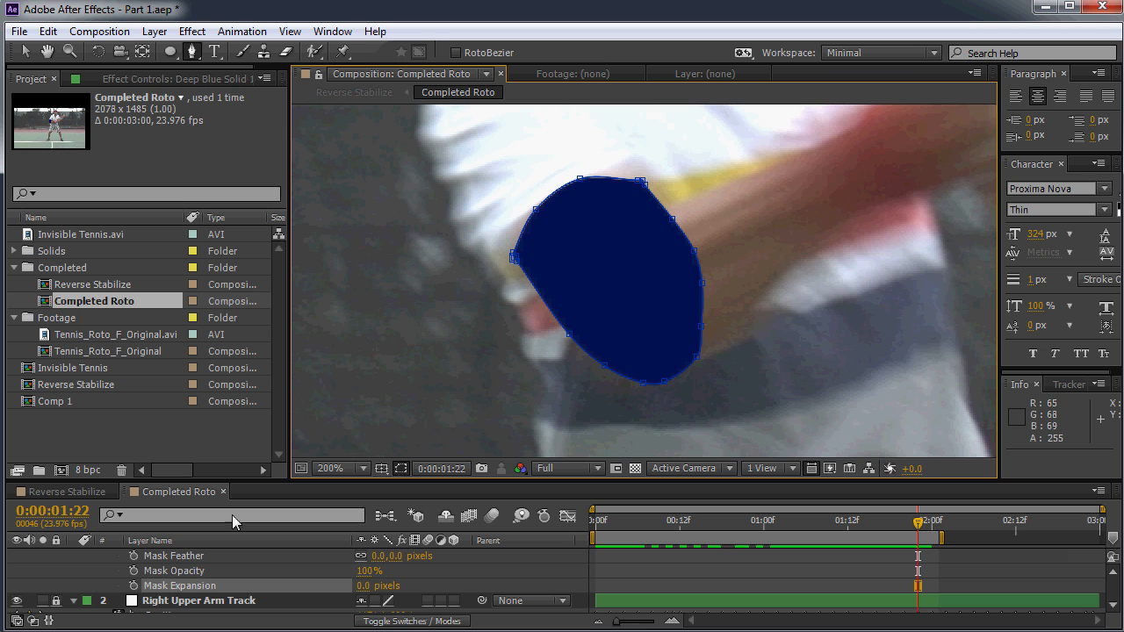
scroll(201, 574, "up", 2)
left_click(190, 558)
key("t")
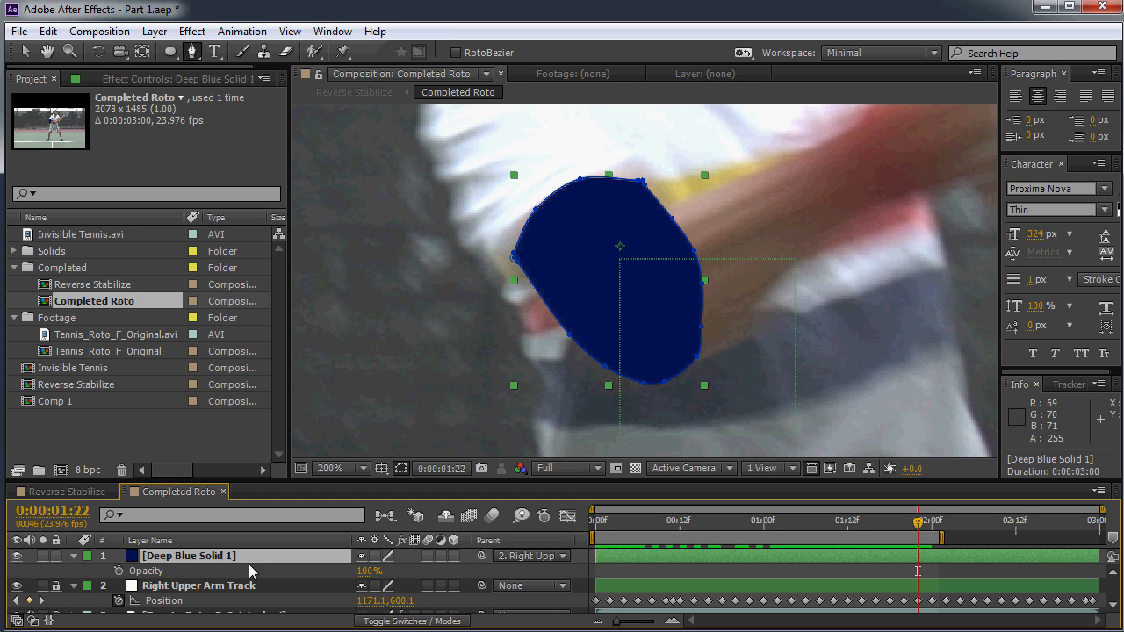
left_click(369, 571)
type("50")
key("Return")
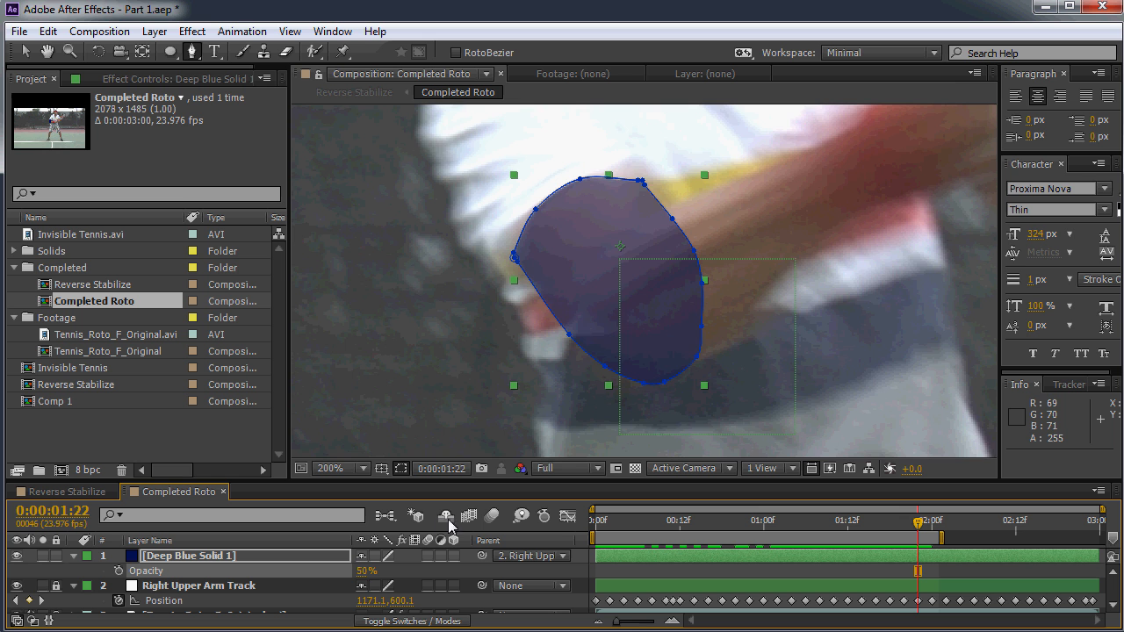
Hide the Deep Blue Solid 1 layer so only its mask outline overlays the blurred elbow at 0:00:01:22
scroll(503, 372, "up", 1)
left_click_drag(465, 309, 528, 320)
scroll(528, 337, "down", 1)
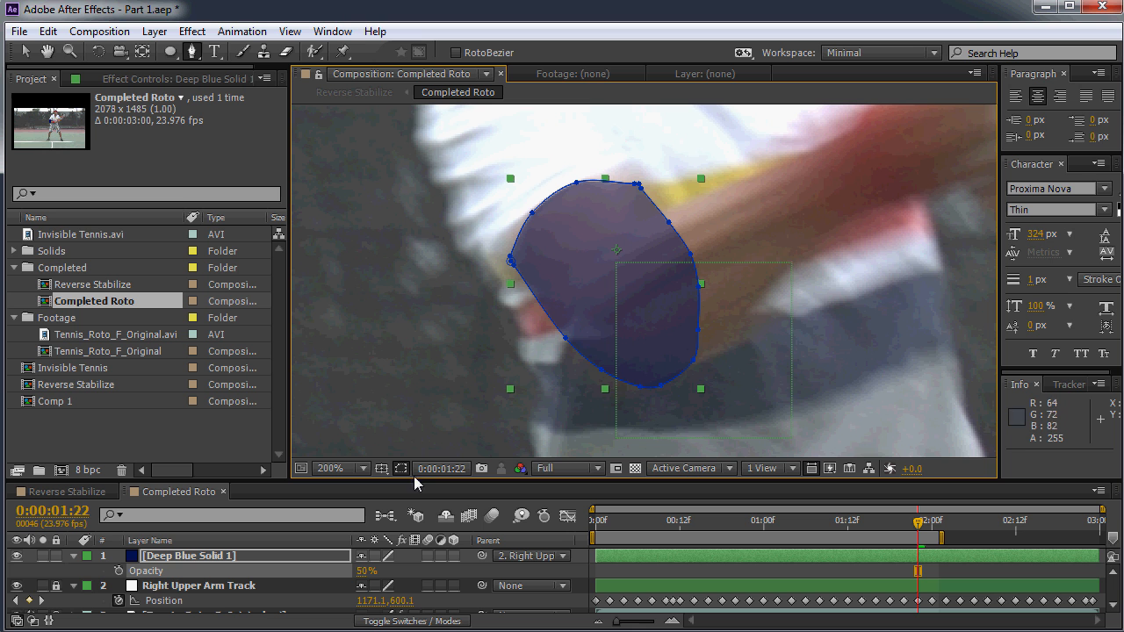
left_click(18, 556)
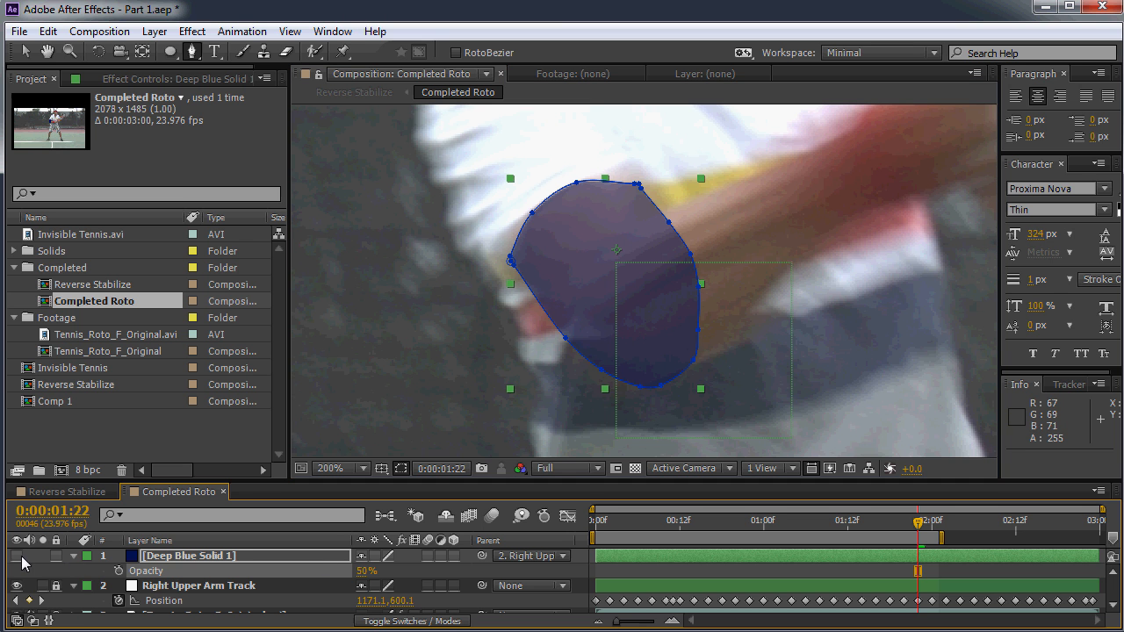
key("period")
left_click_drag(576, 333, 652, 296)
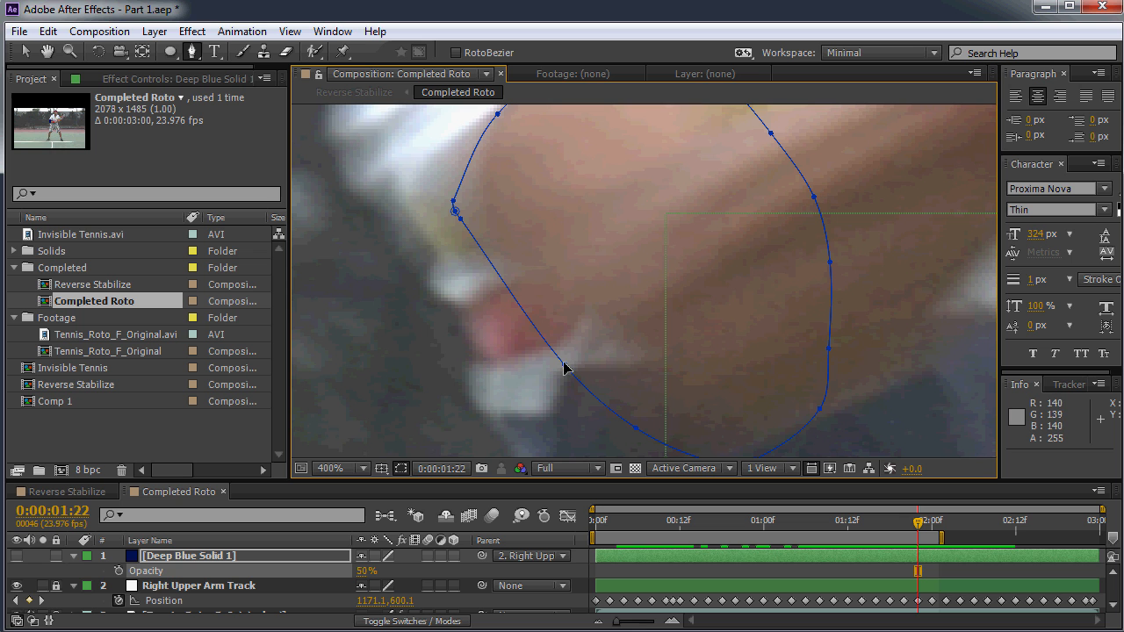
Reshape the mask's lower elbow edge at 0:00:01:22, moving its points inward along the arm and making the segments straight
left_click_drag(567, 367, 594, 333)
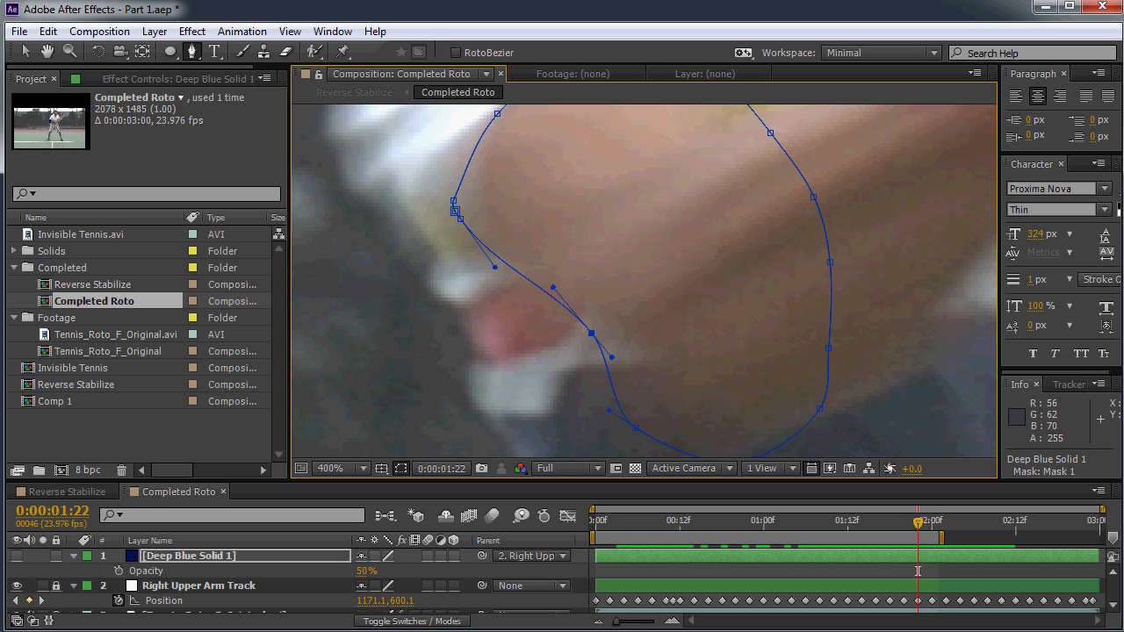
left_click_drag(592, 333, 596, 325)
left_click_drag(638, 427, 672, 379)
left_click_drag(715, 350, 658, 257)
left_click_drag(651, 369, 674, 334)
left_click(610, 285)
left_click_drag(698, 363, 706, 347)
left_click_drag(655, 285, 601, 319)
left_click_drag(710, 361, 714, 360)
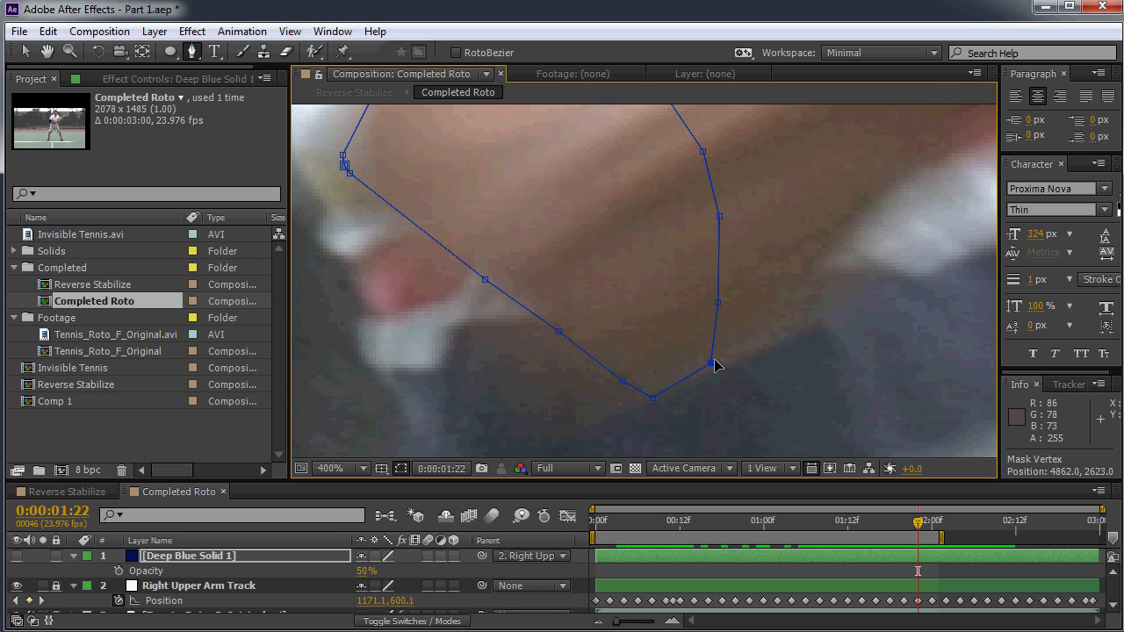
Examine the reshaped mask outline against the blurred arm, from the sleeve edge down to the elbow
left_click_drag(679, 249, 678, 309)
left_click_drag(680, 205, 695, 286)
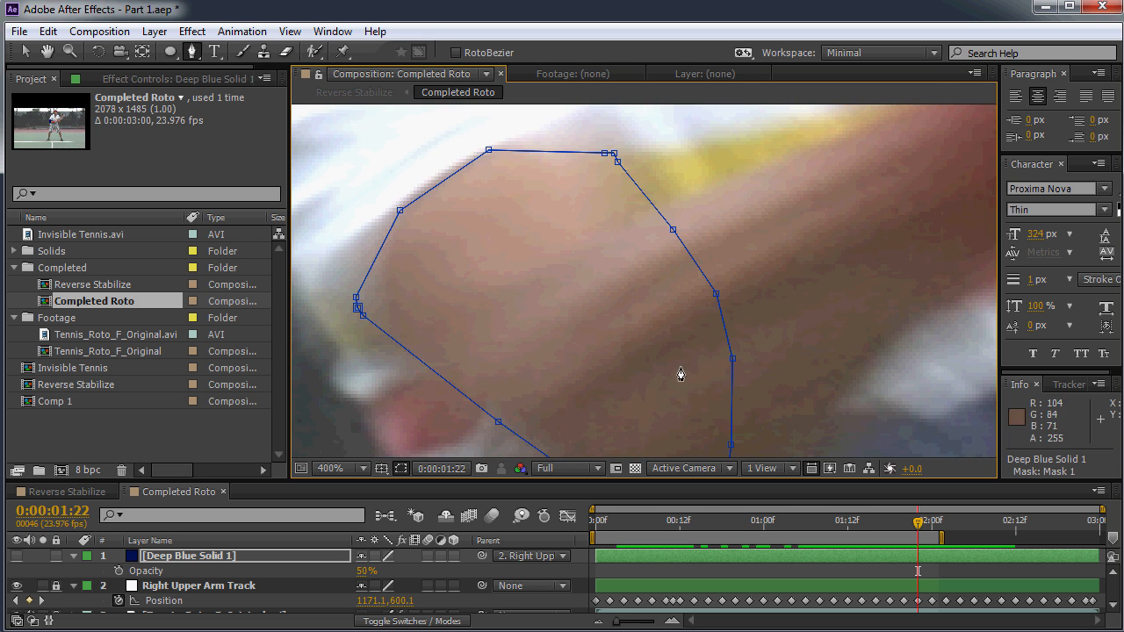
left_click_drag(498, 362, 620, 293)
left_click_drag(723, 371, 747, 311)
left_click_drag(842, 371, 778, 351)
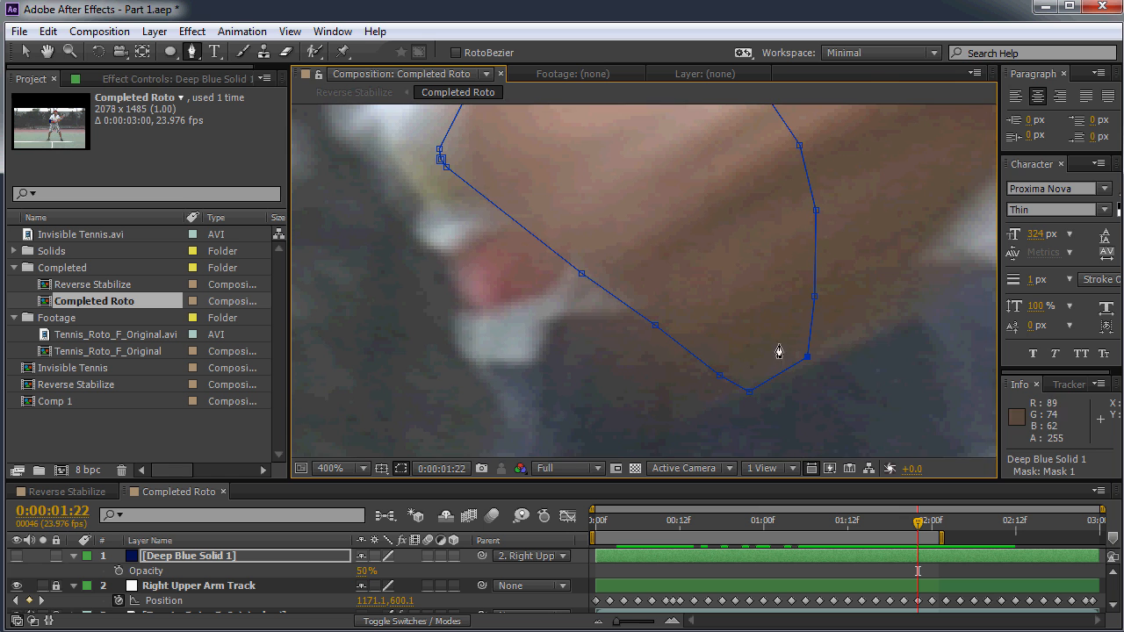
left_click_drag(826, 255, 764, 302)
left_click_drag(639, 216, 653, 269)
left_click_drag(594, 182, 683, 299)
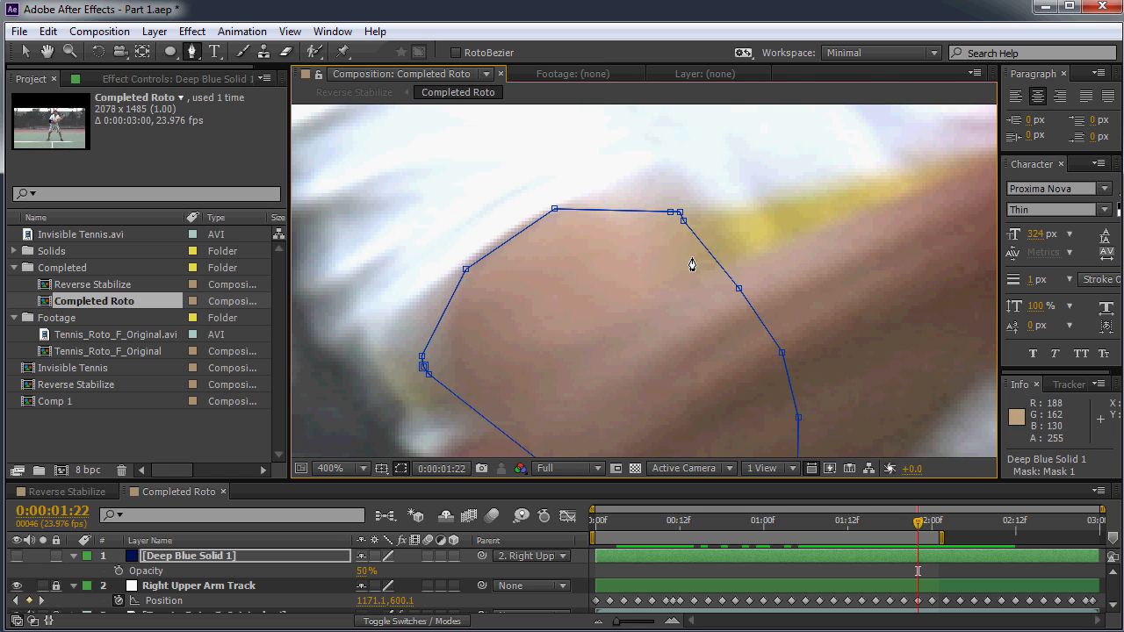
left_click_drag(574, 331, 644, 254)
left_click_drag(618, 307, 599, 228)
left_click_drag(660, 265, 627, 234)
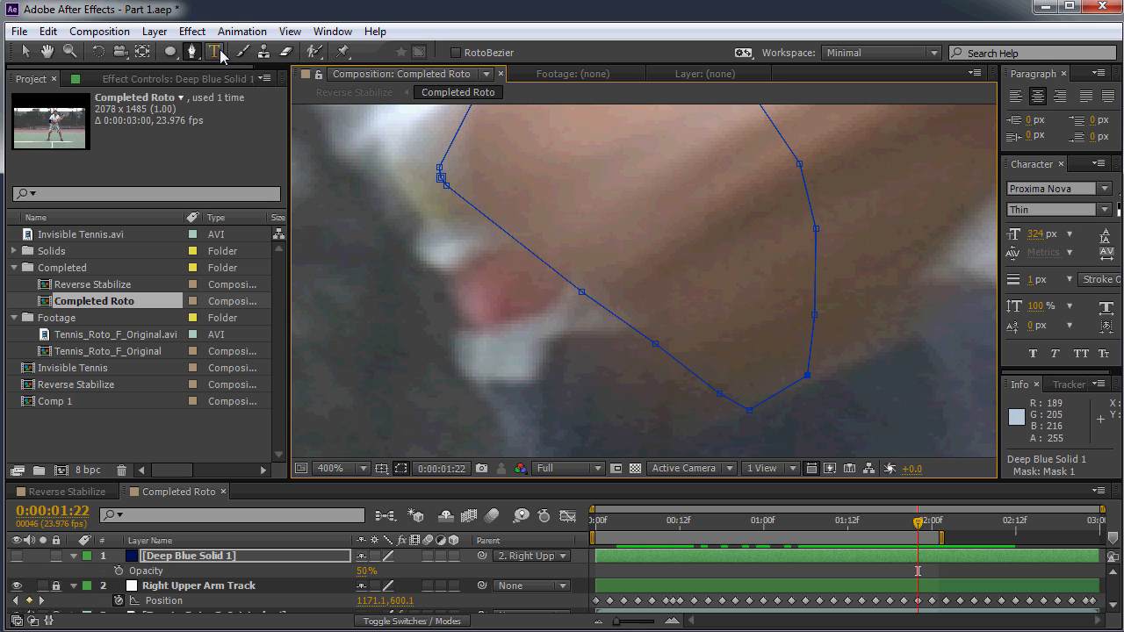
Add feather points along the mask's lower edge with the Mask Feather tool, show the solid, and pull the feather outward over the blurred elbow
left_click_drag(194, 51, 239, 129)
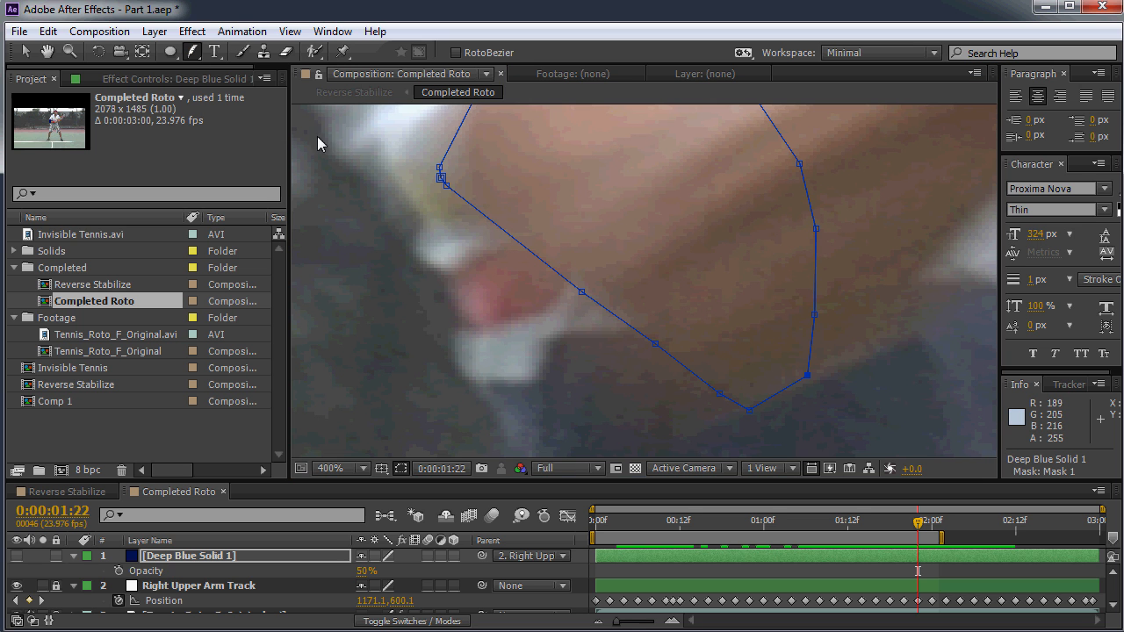
left_click(441, 166)
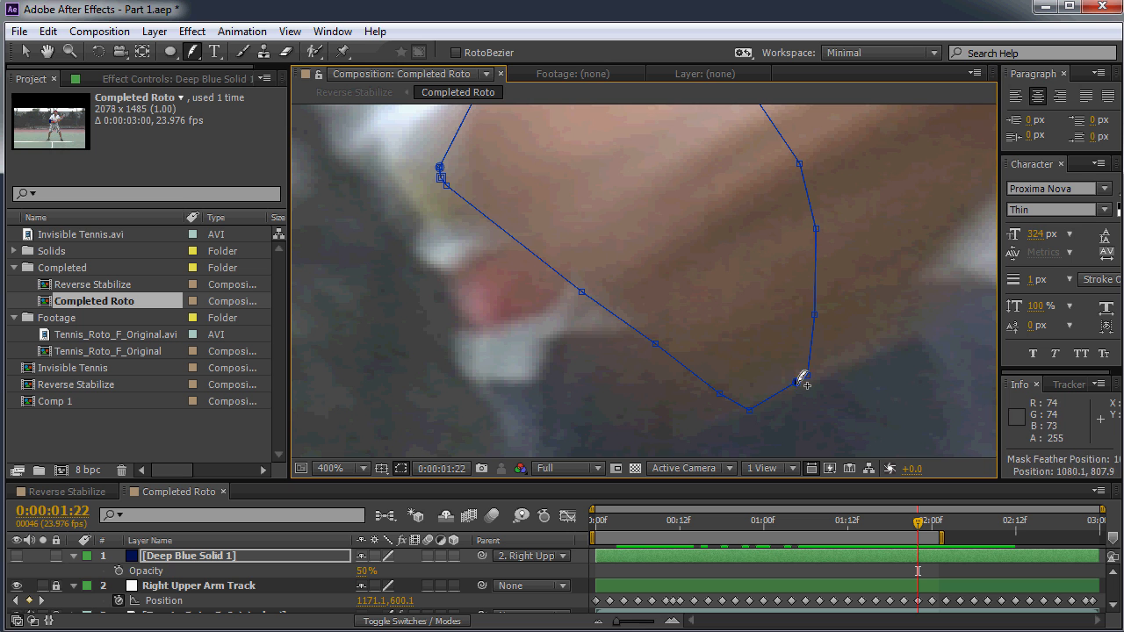
left_click_drag(579, 294, 542, 336)
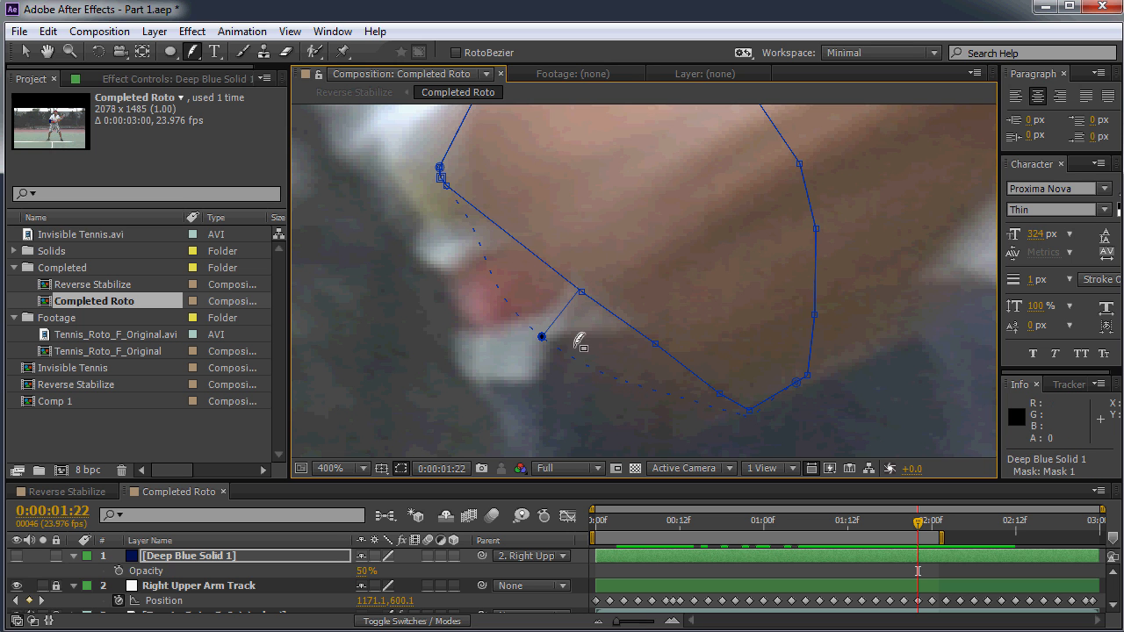
left_click(16, 556)
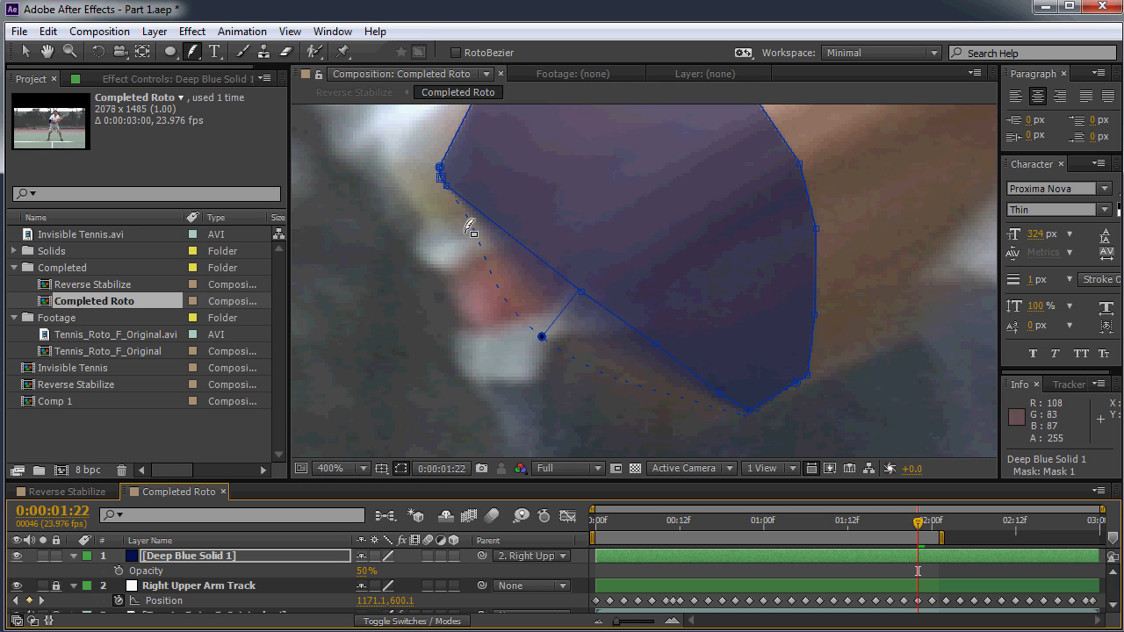
left_click_drag(542, 336, 426, 237)
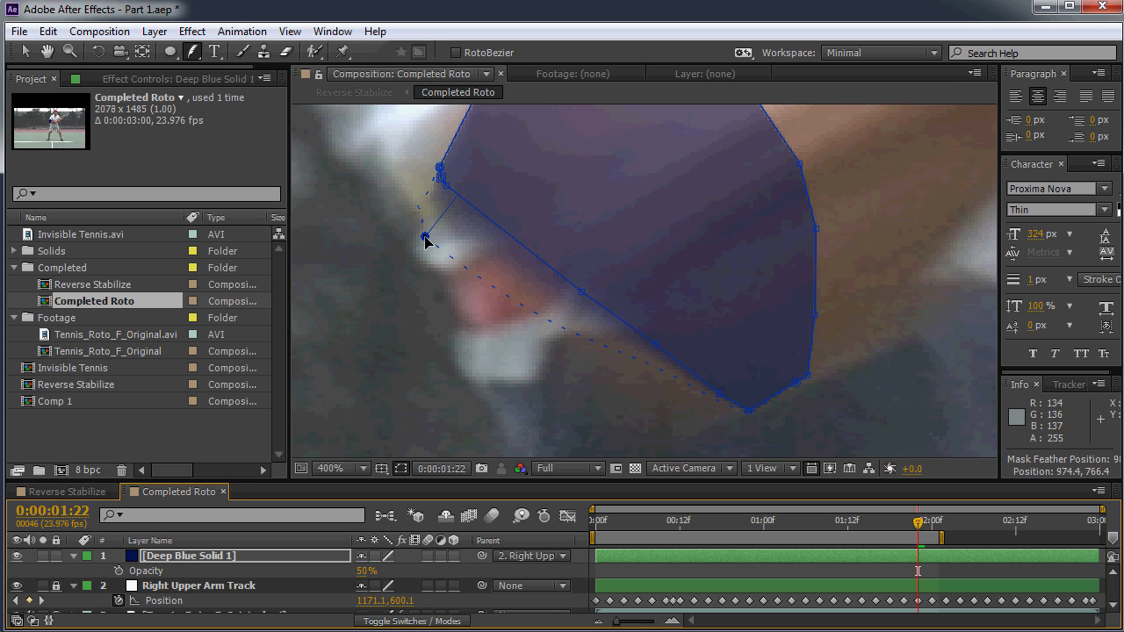
left_click_drag(697, 386, 661, 436)
Set the Deep Blue Solid 1 layer's opacity to 100% and display its mask properties
left_click_drag(362, 572, 423, 572)
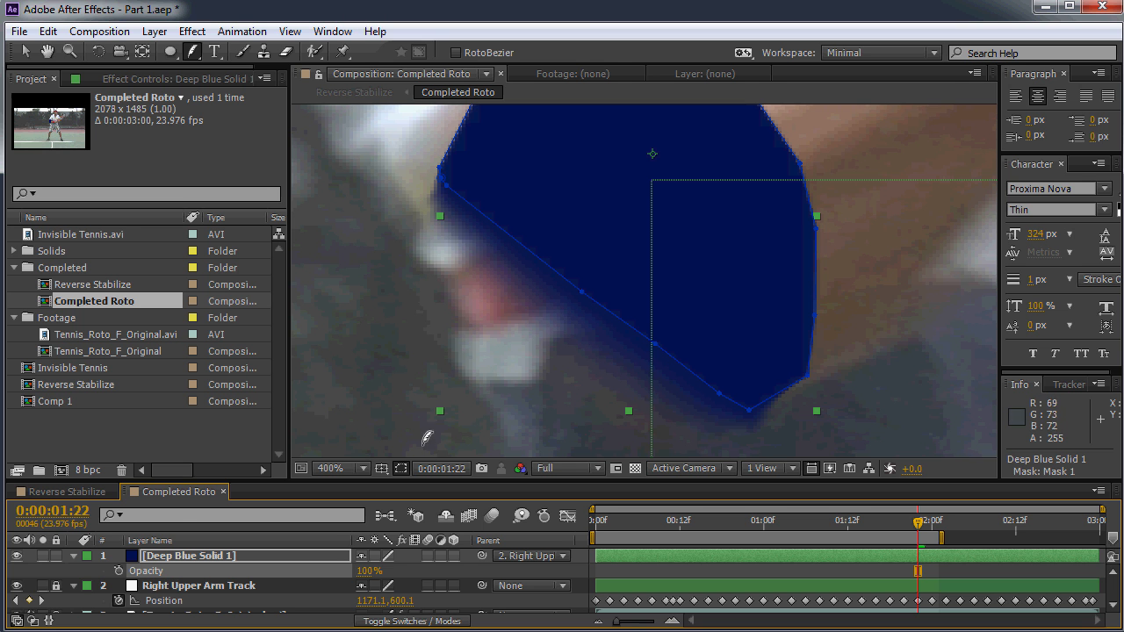
left_click(193, 556)
key("m")
Extend the feather point below the elbow farther outward and move the feather's end point closer to the mask's lowest corner
left_click_drag(721, 377, 679, 323)
left_click_drag(606, 380, 589, 395)
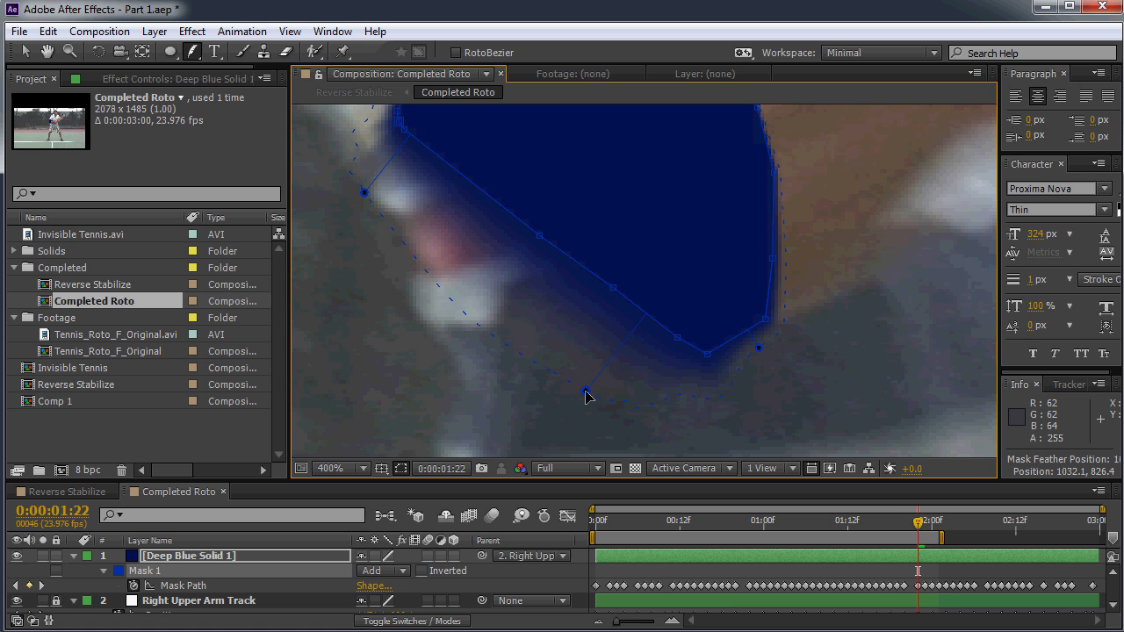
left_click(180, 571)
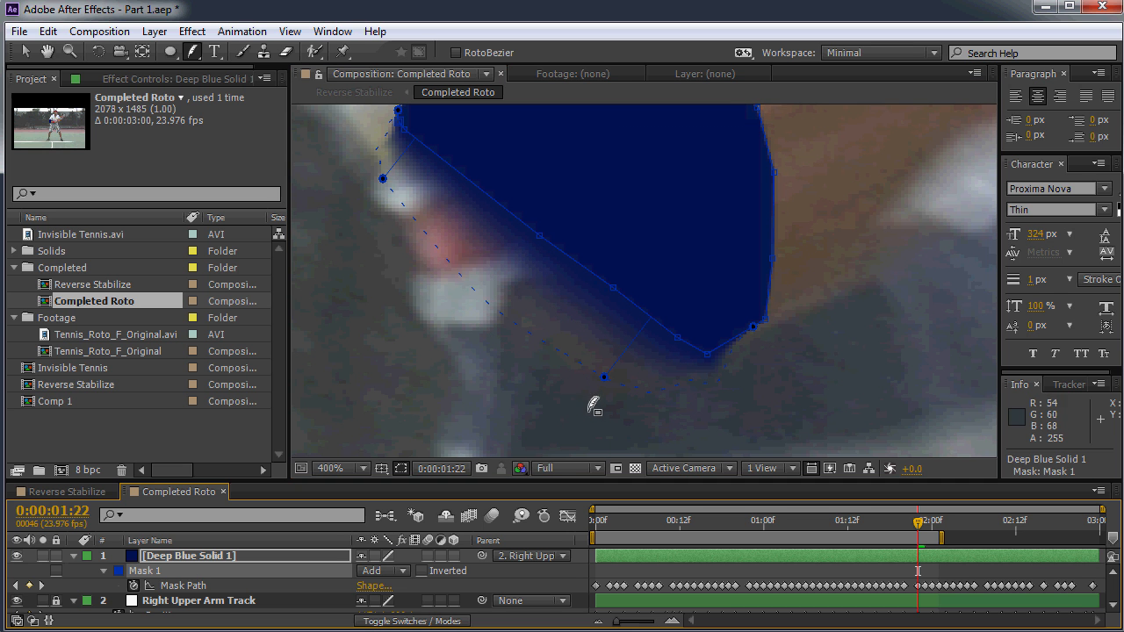
left_click(612, 377)
left_click_drag(594, 391, 580, 393)
left_click_drag(754, 329, 719, 349)
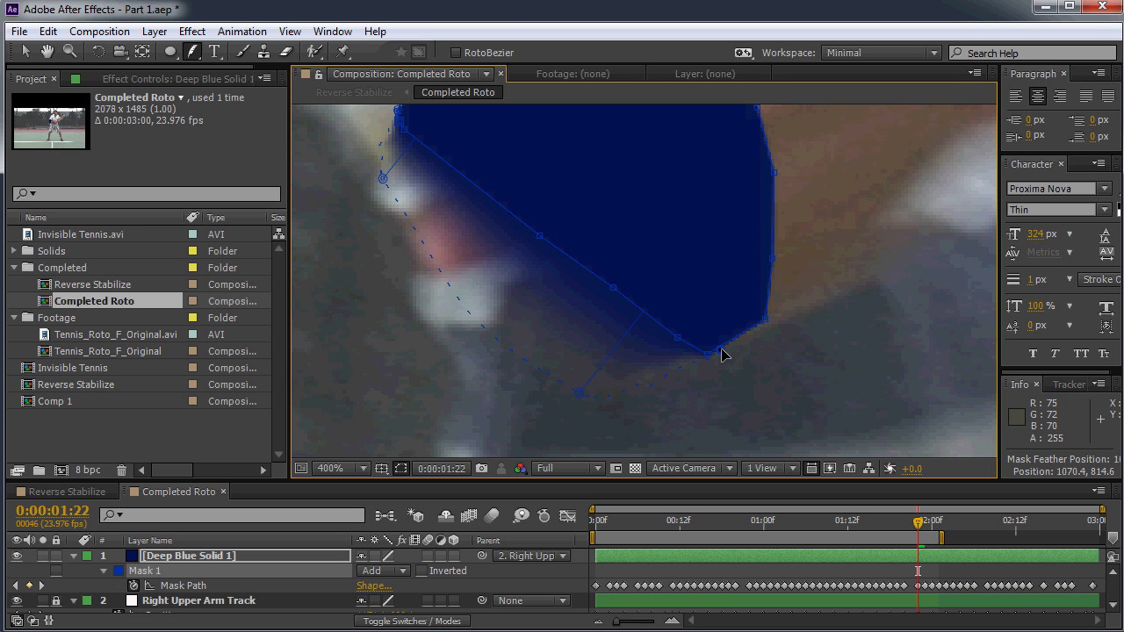
Inspect how the feathered mask edge blends with the blurred arm between the sleeve and the elbow
left_click_drag(486, 276, 565, 324)
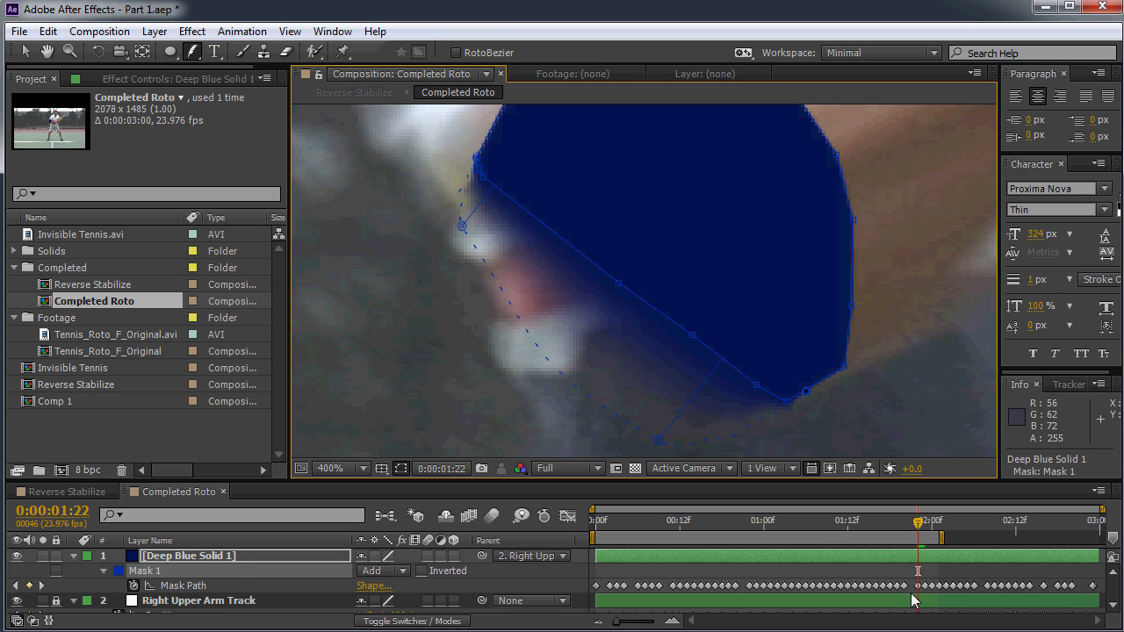
left_click_drag(754, 377, 672, 333)
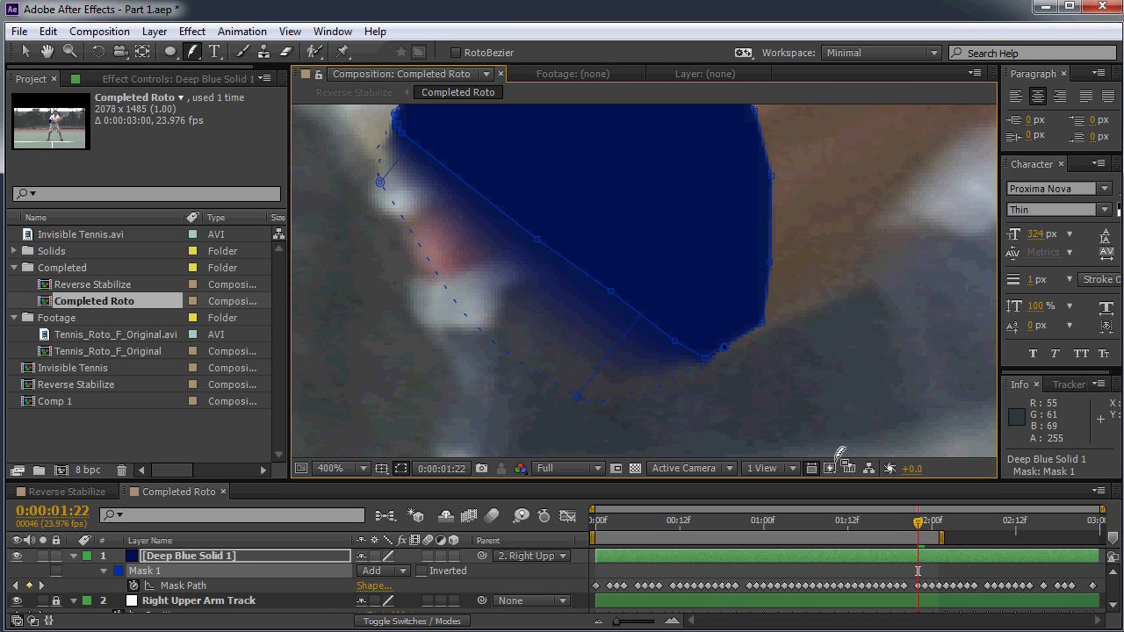
left_click_drag(567, 241, 617, 276)
left_click_drag(486, 227, 601, 261)
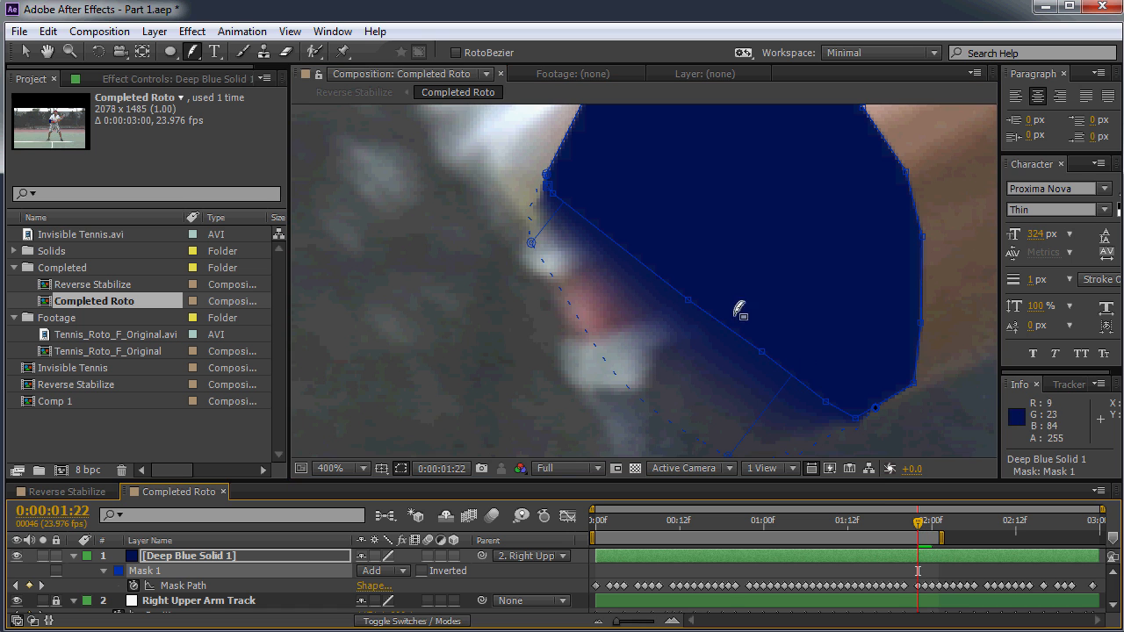
left_click_drag(815, 389, 751, 358)
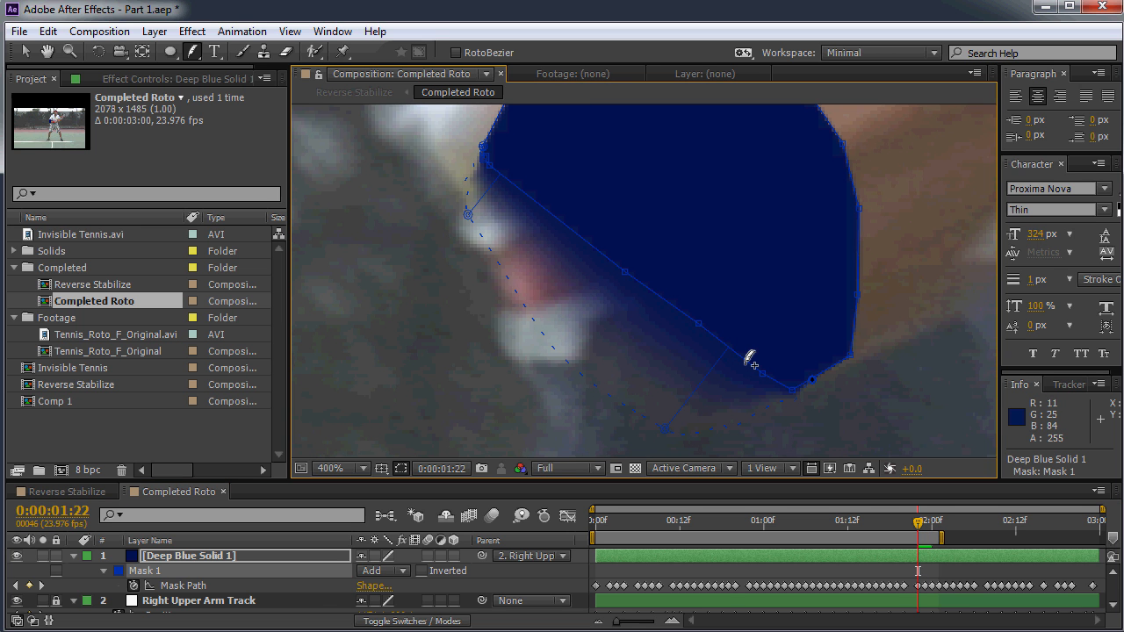
Review the mask vertex and feather point options in the General preferences, then leave without changing them
left_click(47, 30)
left_click(180, 465)
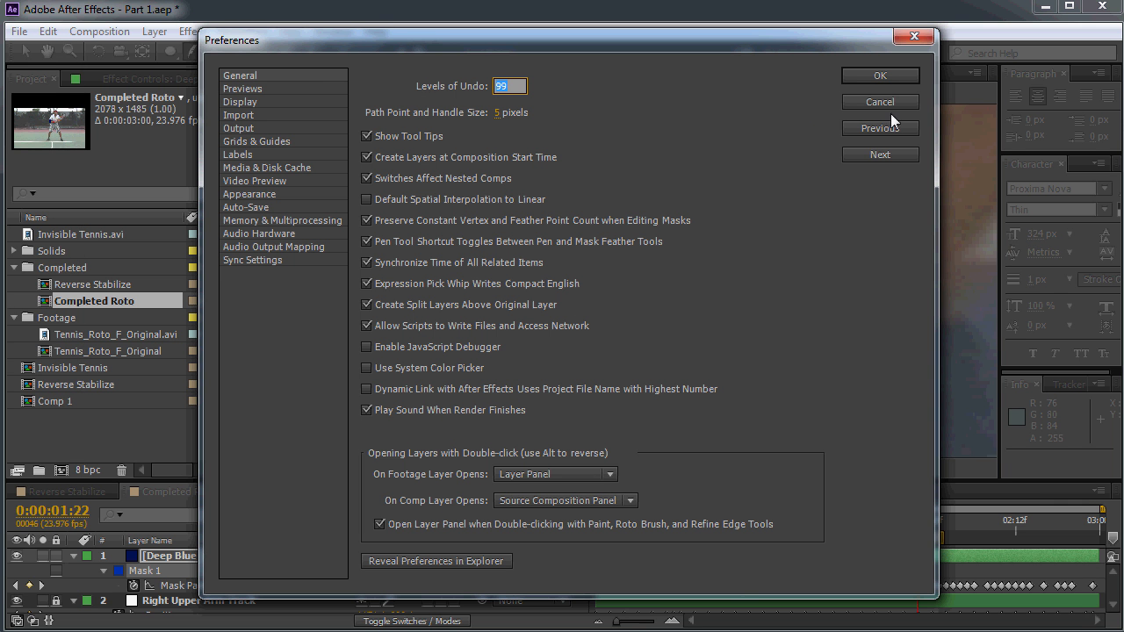
left_click(861, 105)
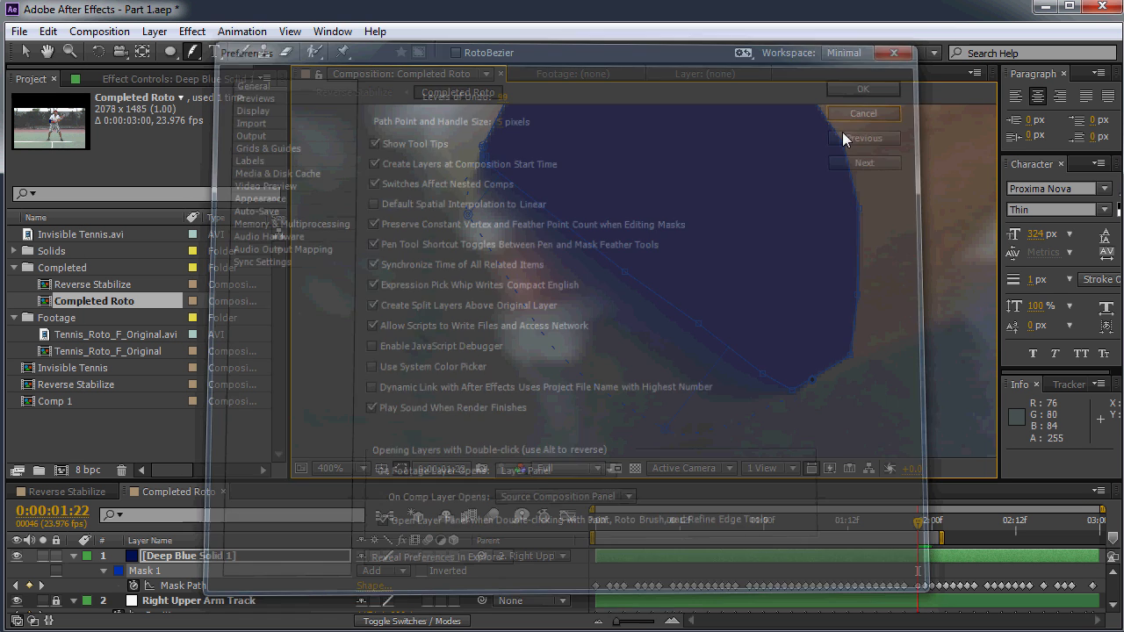
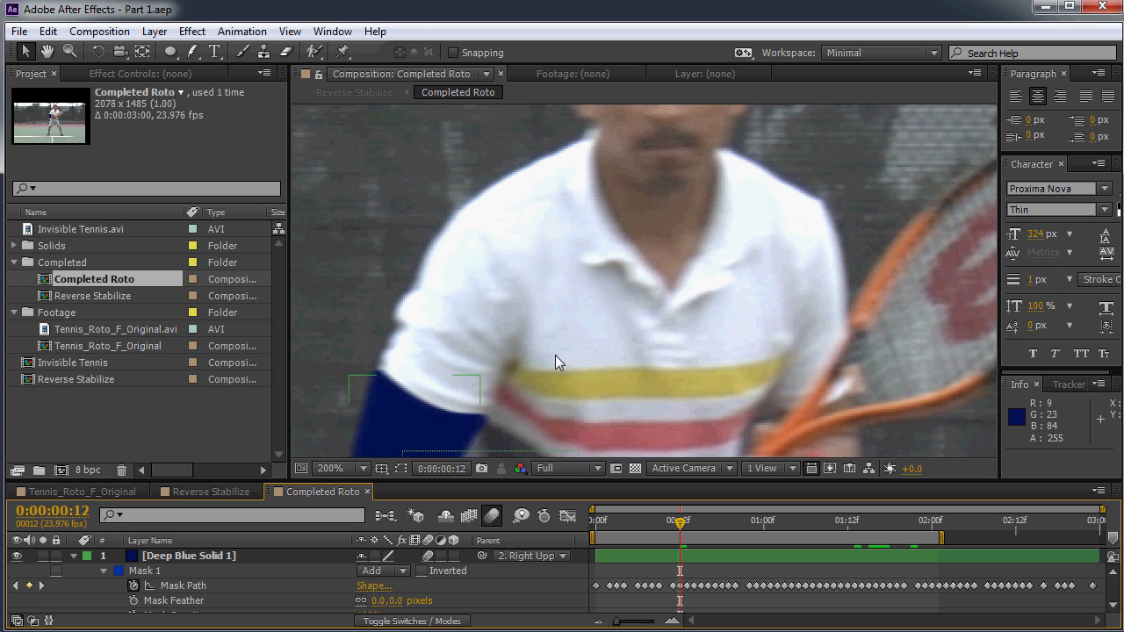
scroll(640, 298, "up", 5)
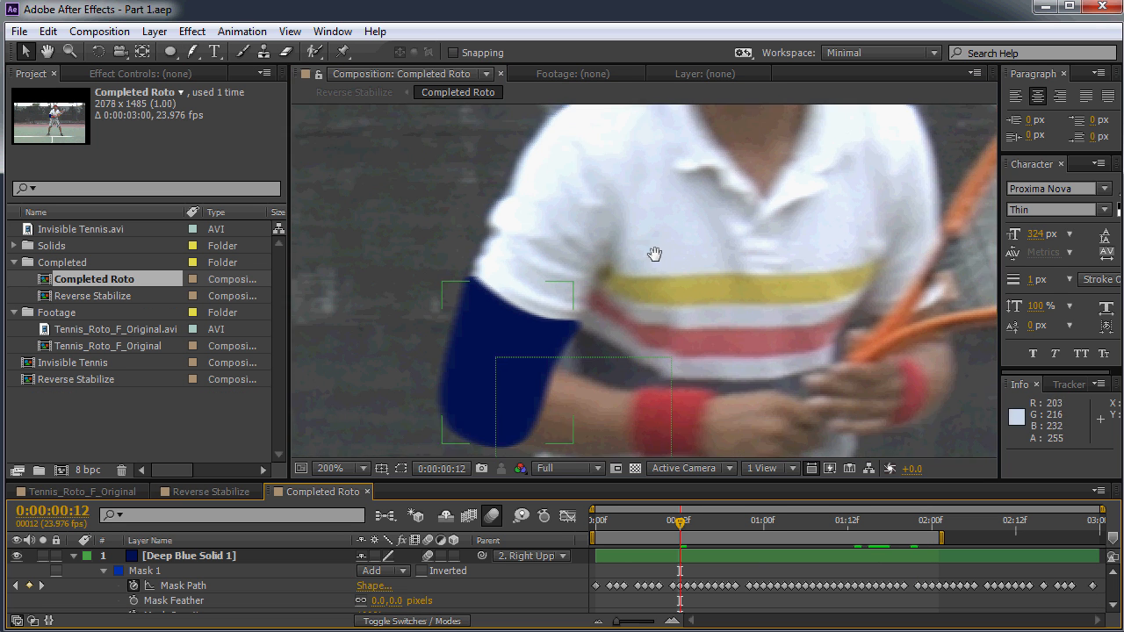
scroll(639, 298, "down", 4)
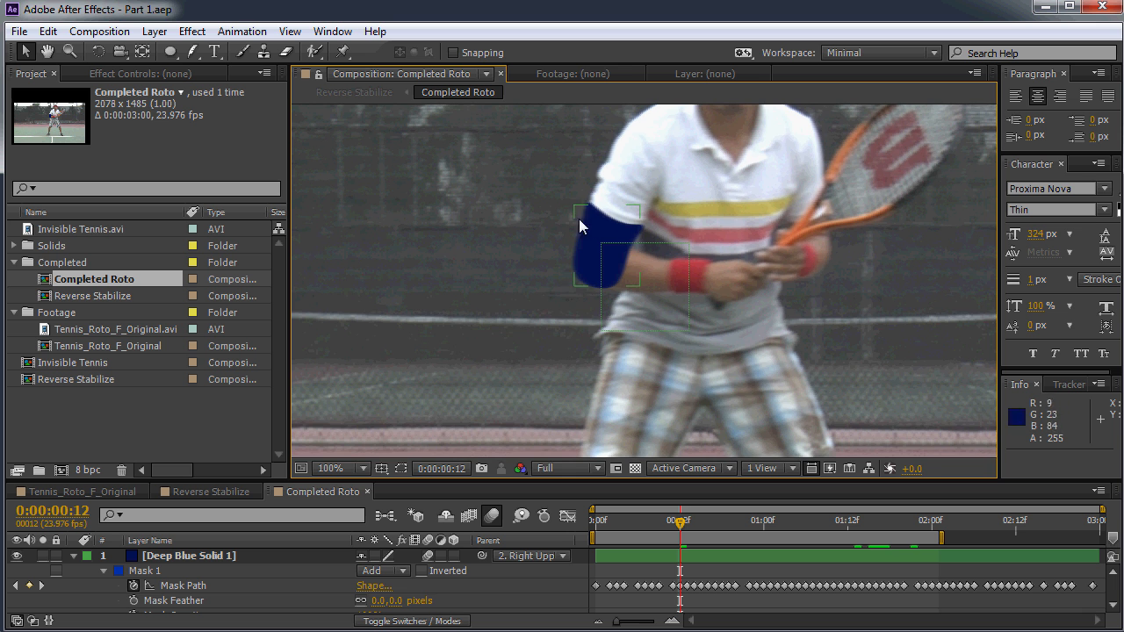
scroll(630, 309, "up", 2)
scroll(606, 310, "down", 1)
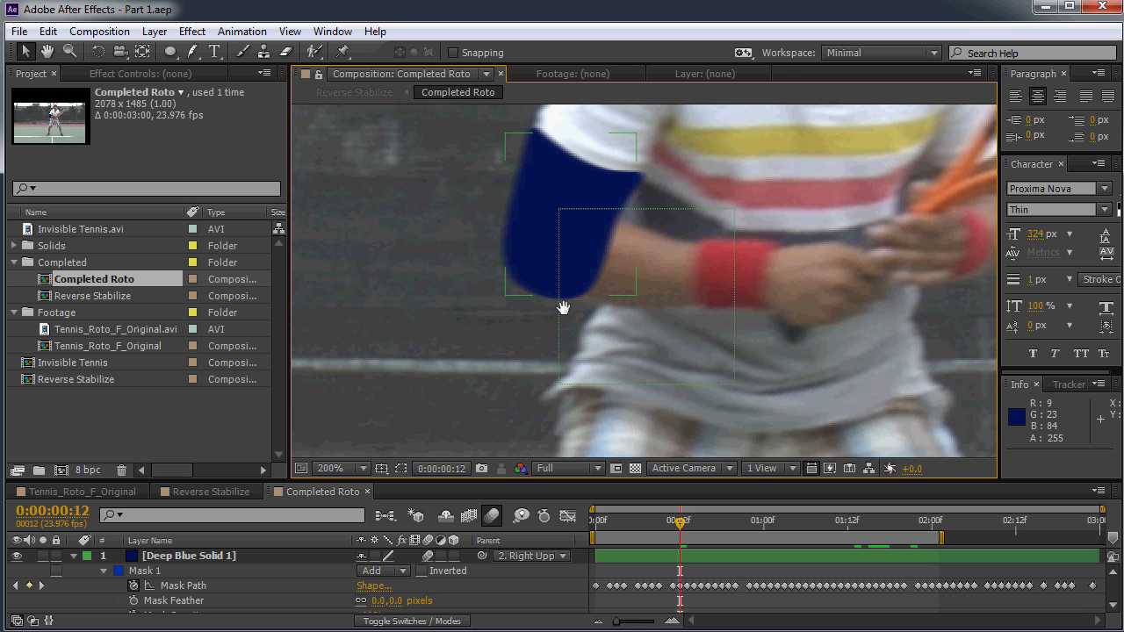
left_click_drag(562, 308, 552, 358)
scroll(696, 318, "down", 6)
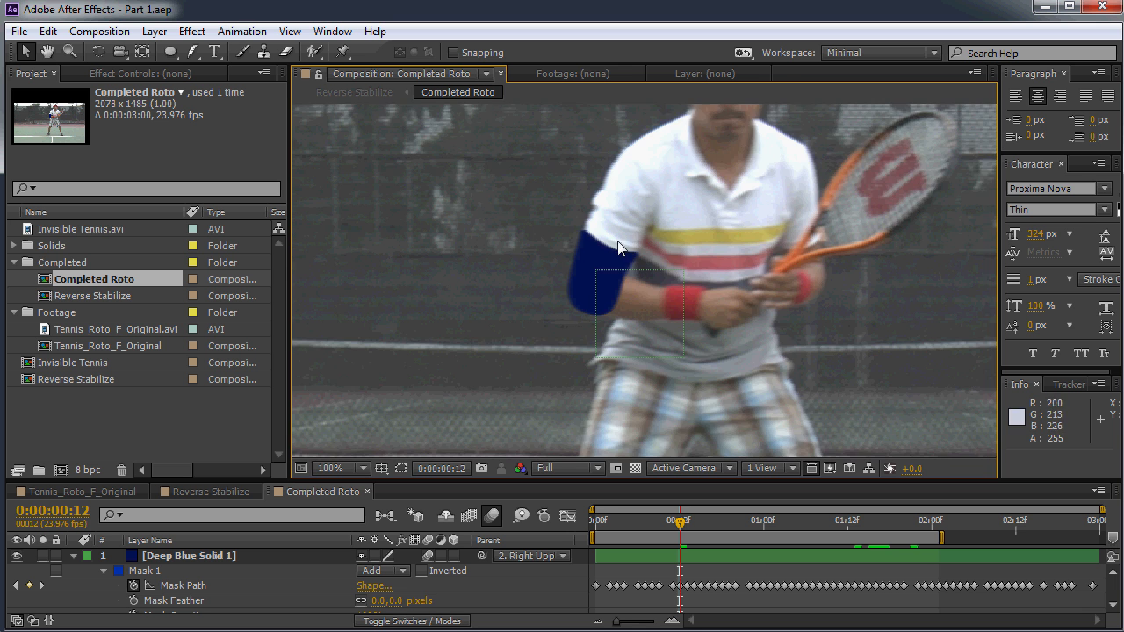
scroll(676, 290, "up", 4)
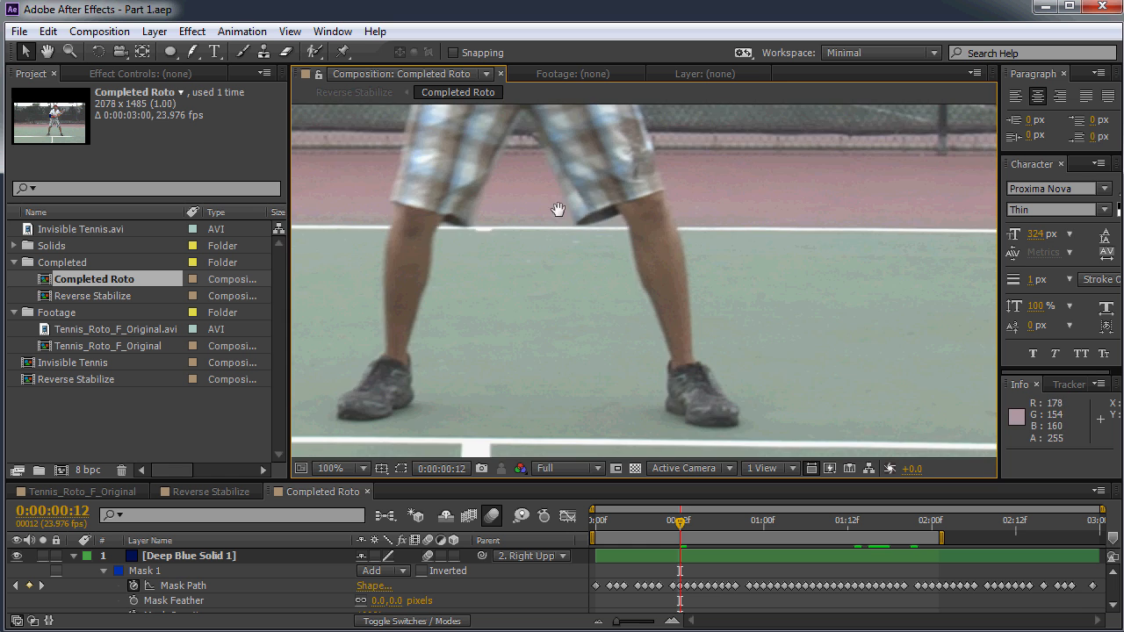
scroll(638, 244, "up", 2)
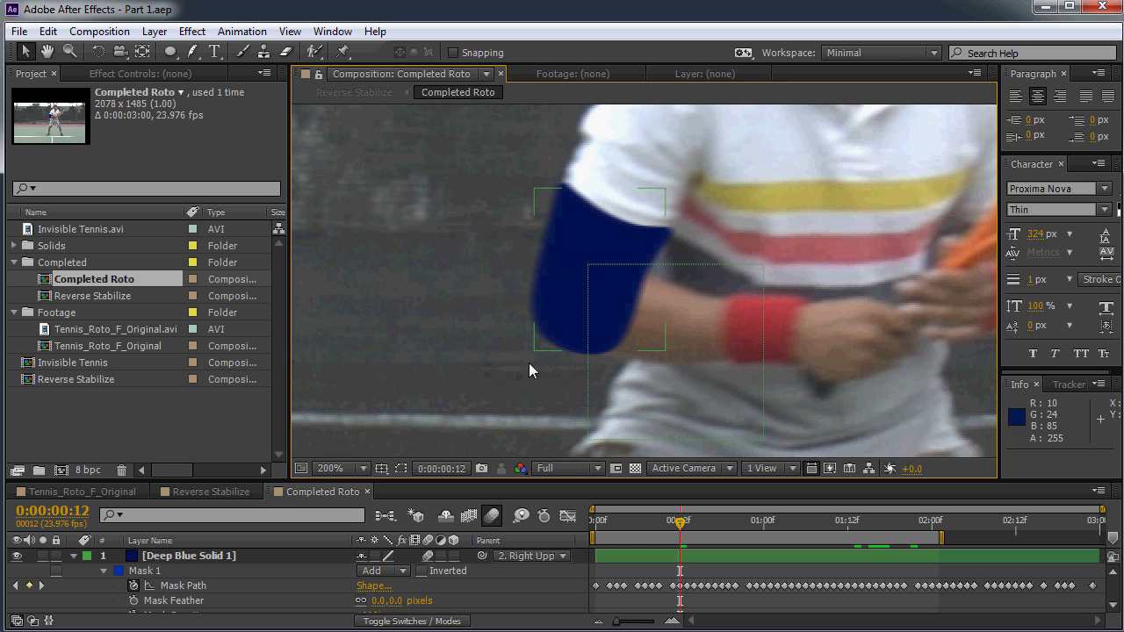
Collapse the Deep Blue Solid 1 layer, enlarge the timeline area, and move that layer directly above the Tennis_Roto_F_Original.avi layer
left_click(74, 556)
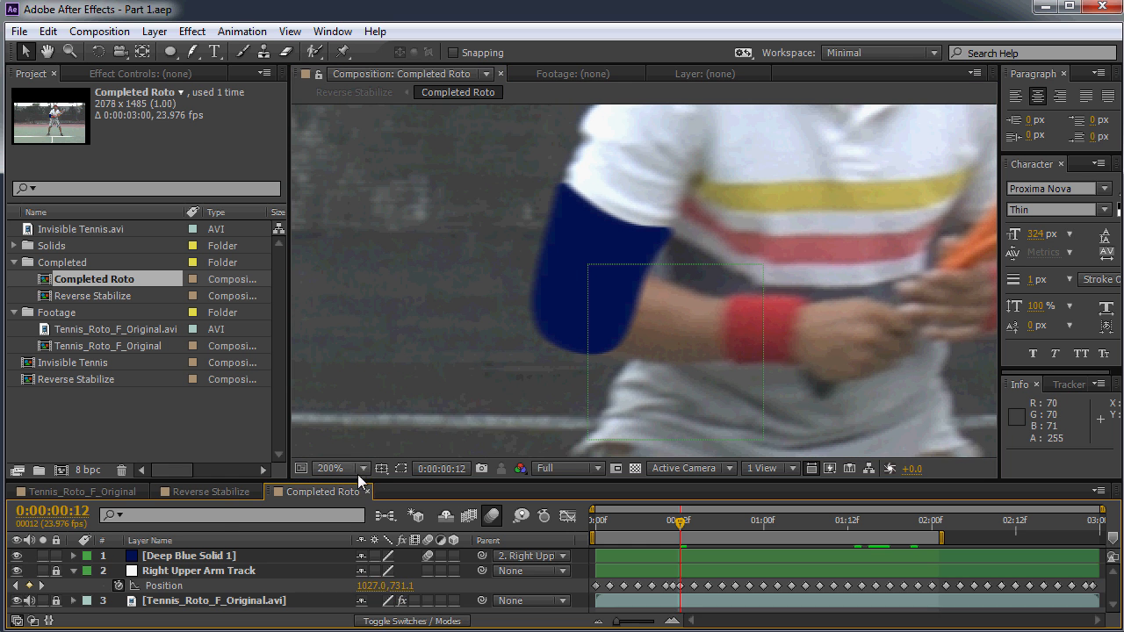
left_click_drag(358, 479, 367, 334)
left_click(217, 411)
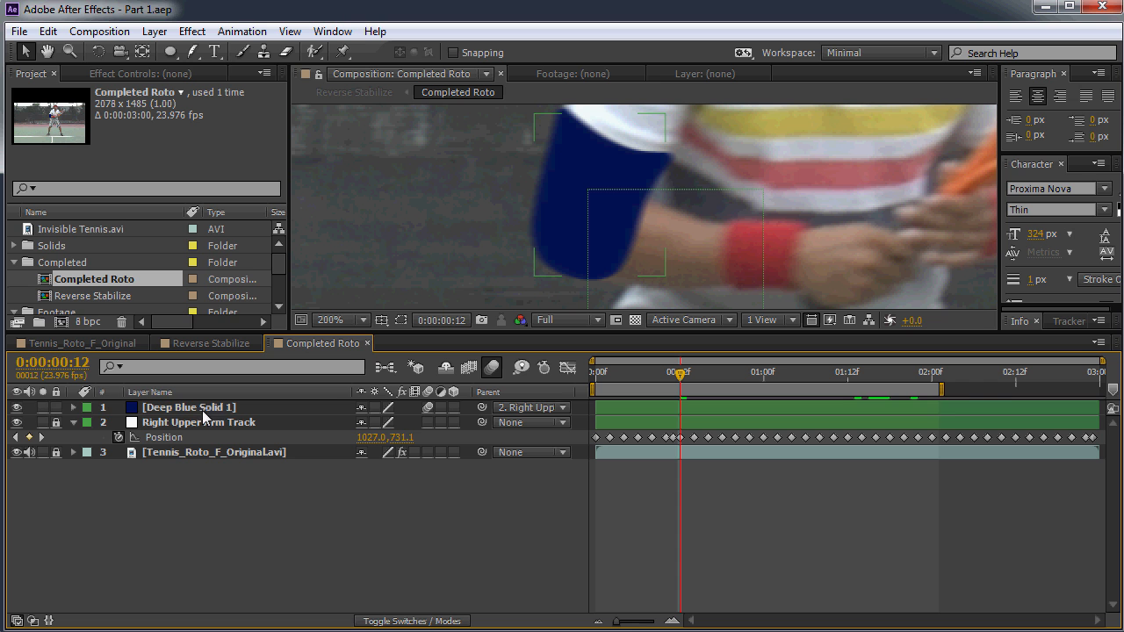
left_click(211, 410)
left_click_drag(213, 418, 212, 463)
left_click(268, 463)
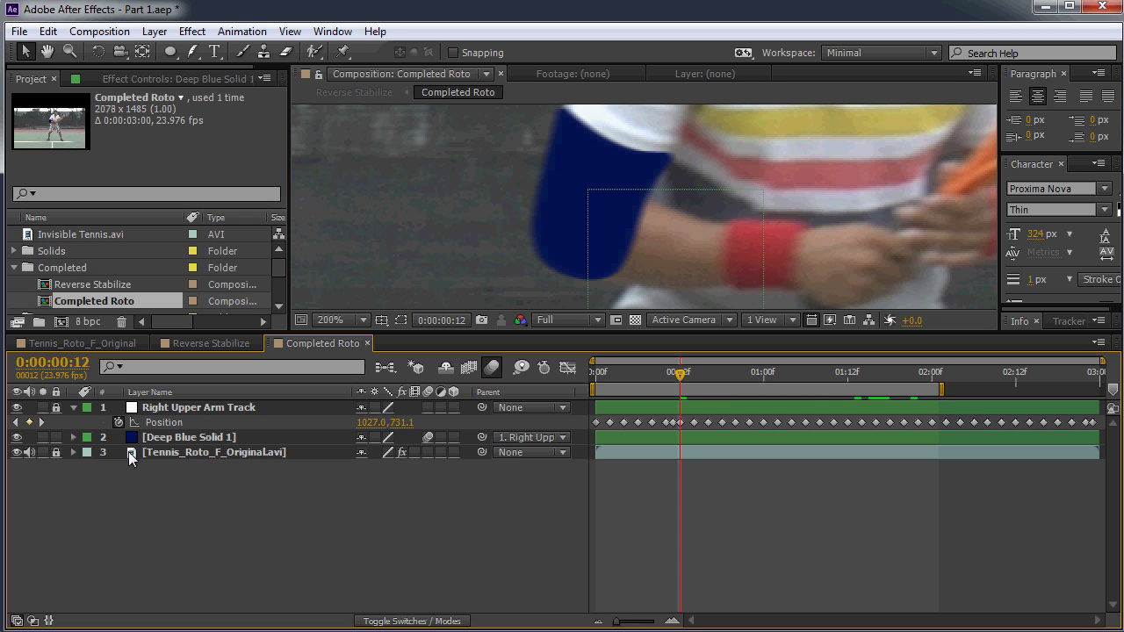
Unlock the tennis footage layer, set its track matte to Alpha Inverted Matte using Deep Blue Solid 1, and show the transparency grid
left_click(232, 453)
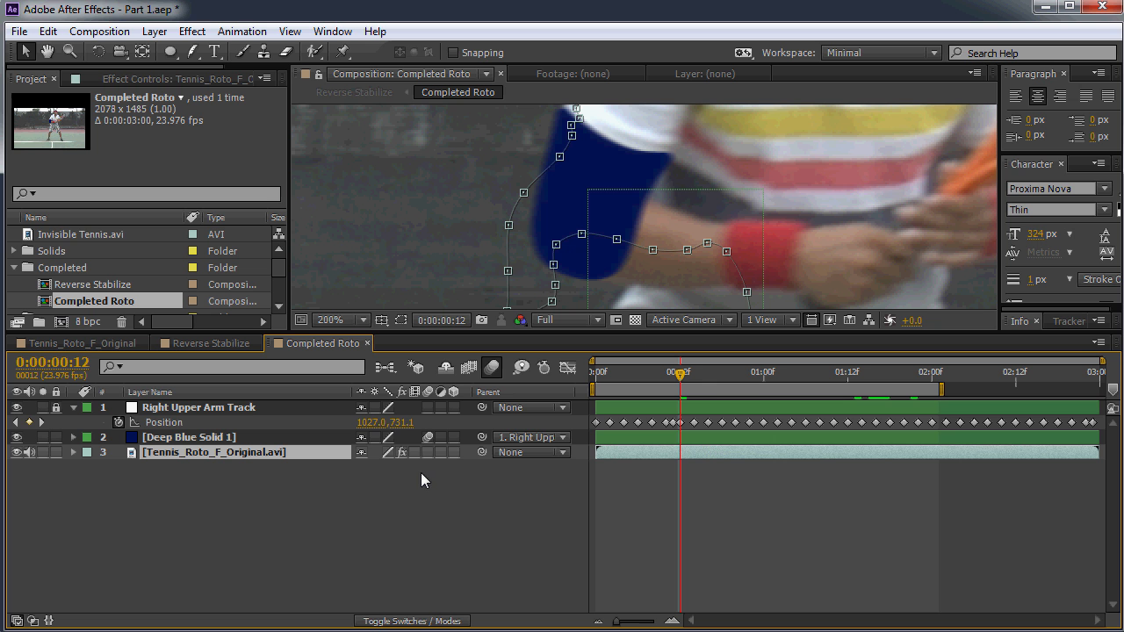
key("F4")
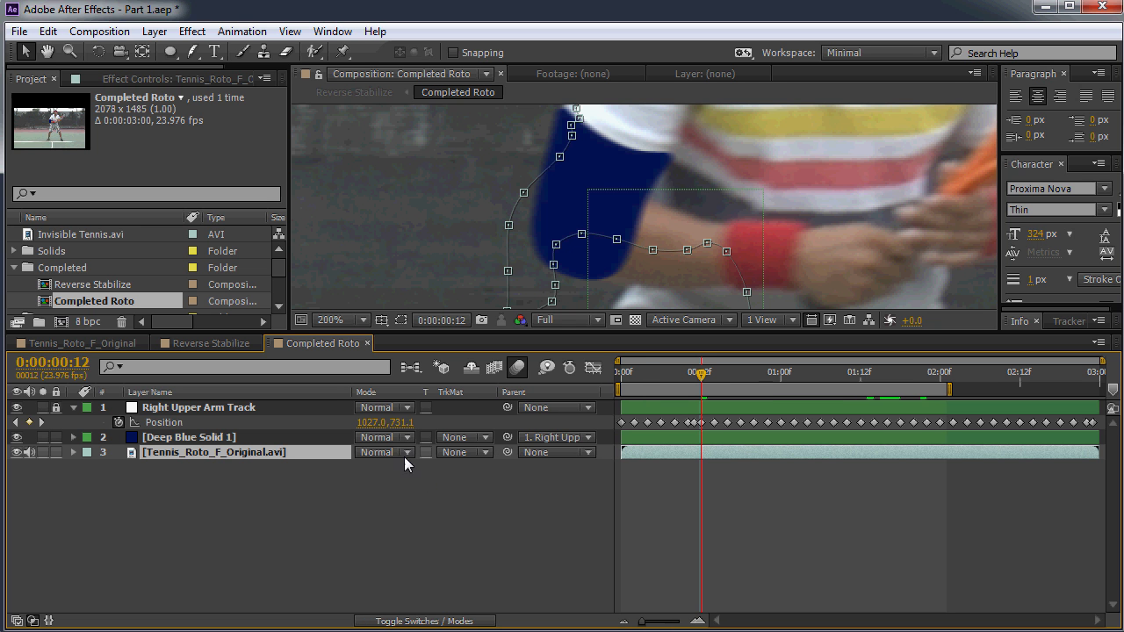
left_click(457, 453)
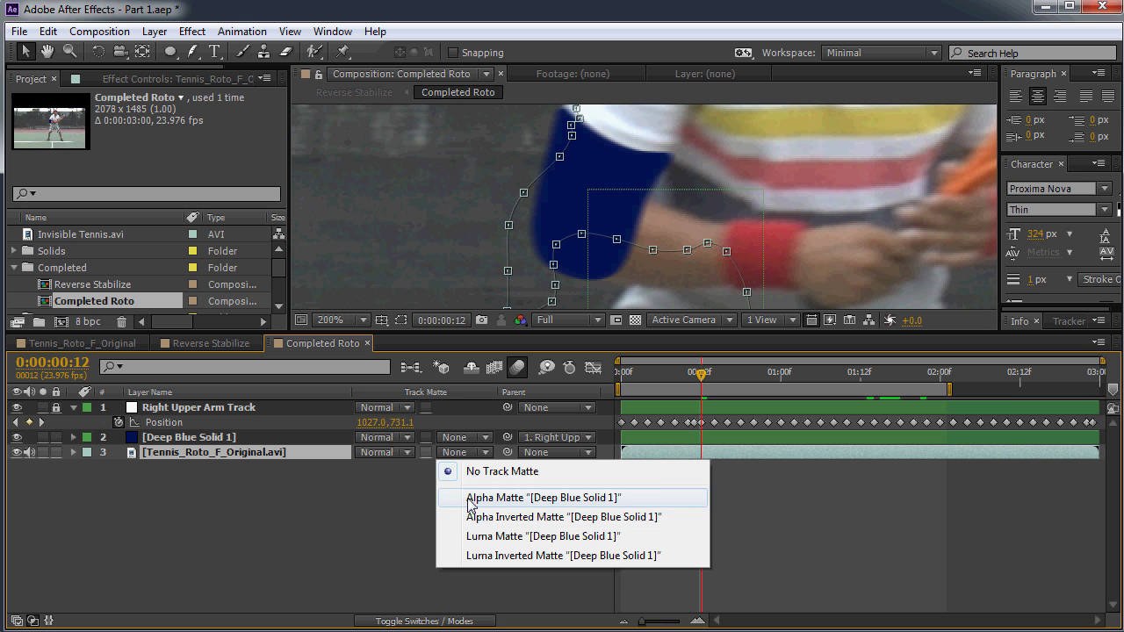
left_click(479, 520)
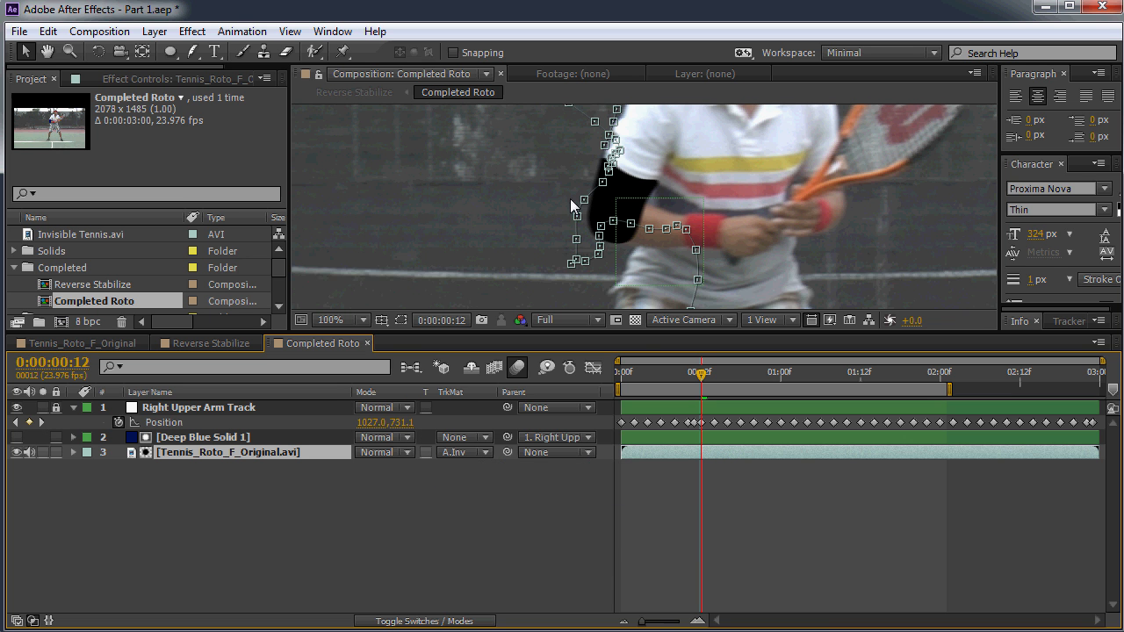
scroll(639, 264, "down", 2)
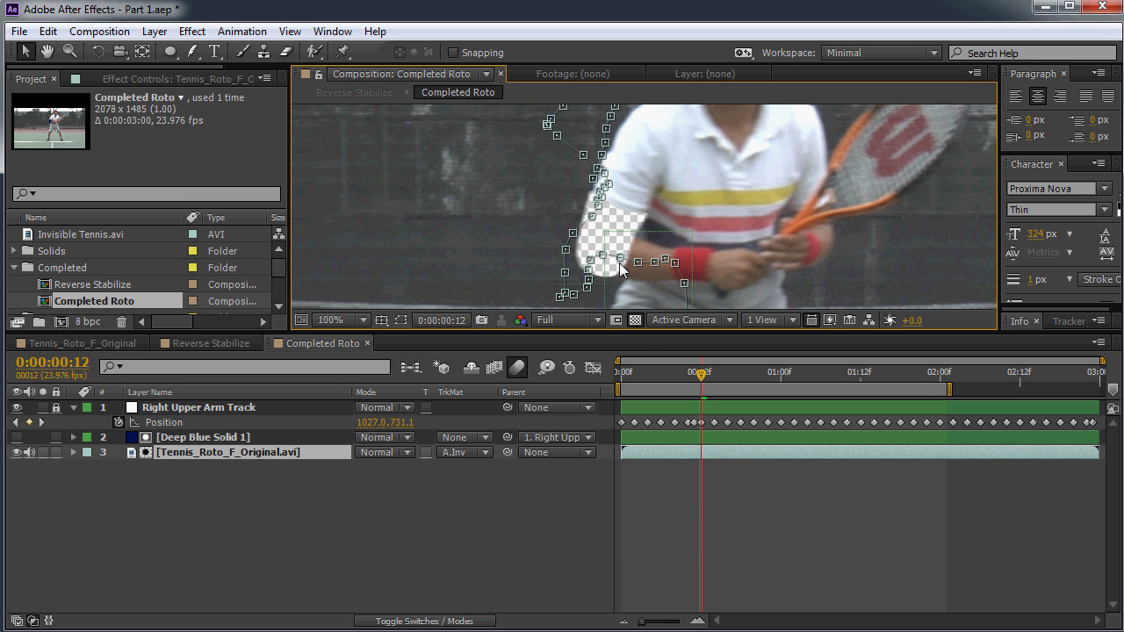
Reveal the Mask Path keyframes of Deep Blue Solid 1 and collapse the Right Upper Arm Track layer's properties
left_click(206, 438)
scroll(557, 257, "up", 1)
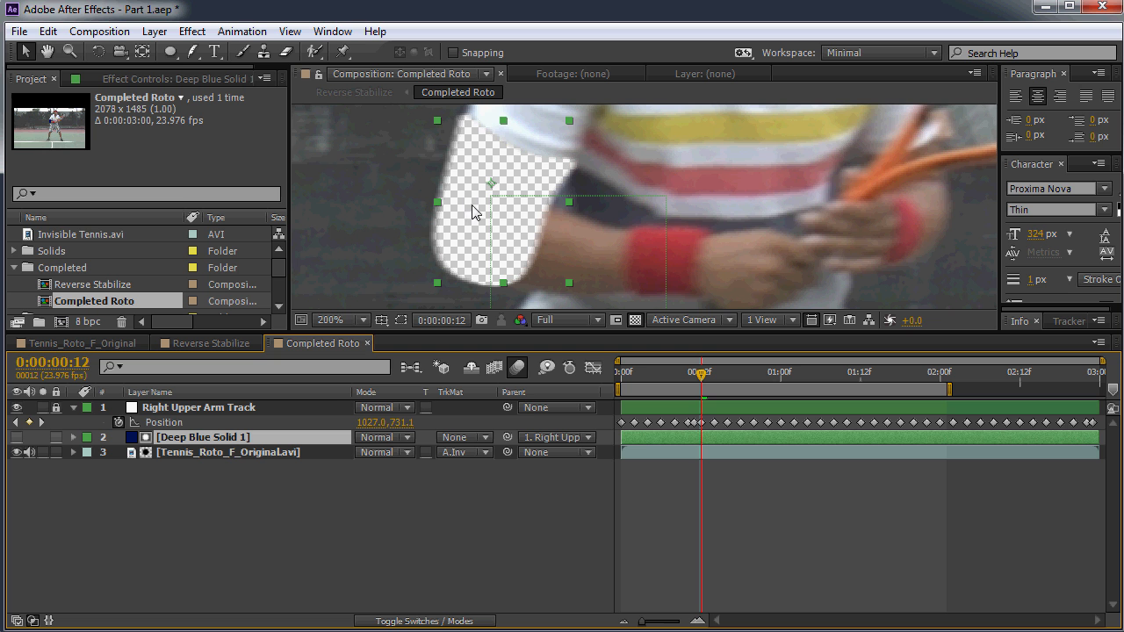
scroll(632, 281, "down", 1)
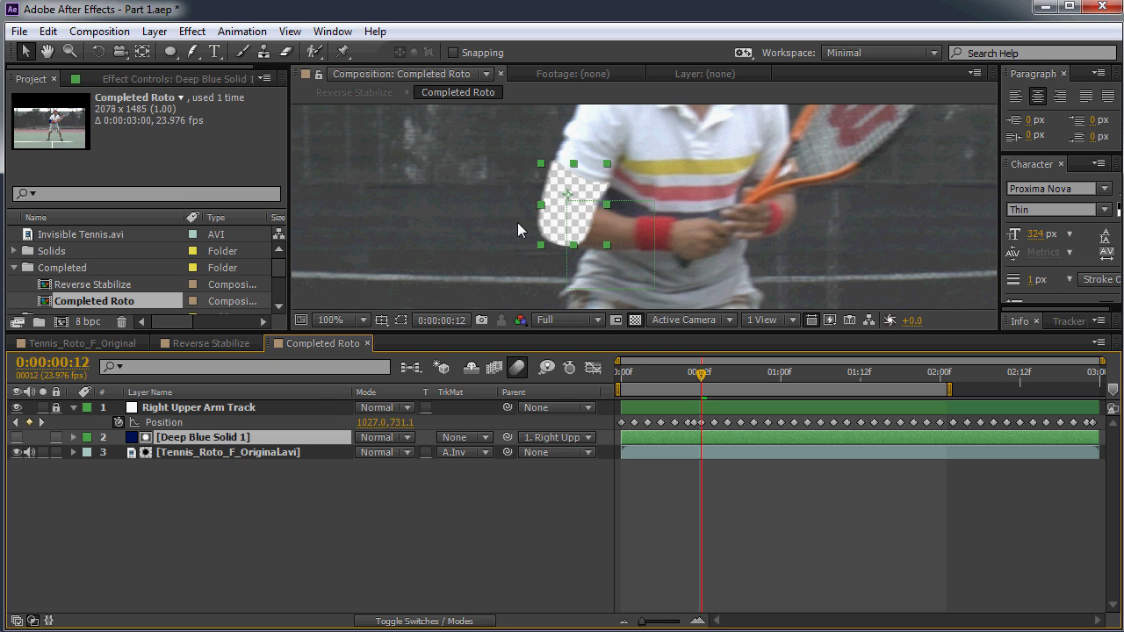
left_click_drag(593, 245, 556, 230)
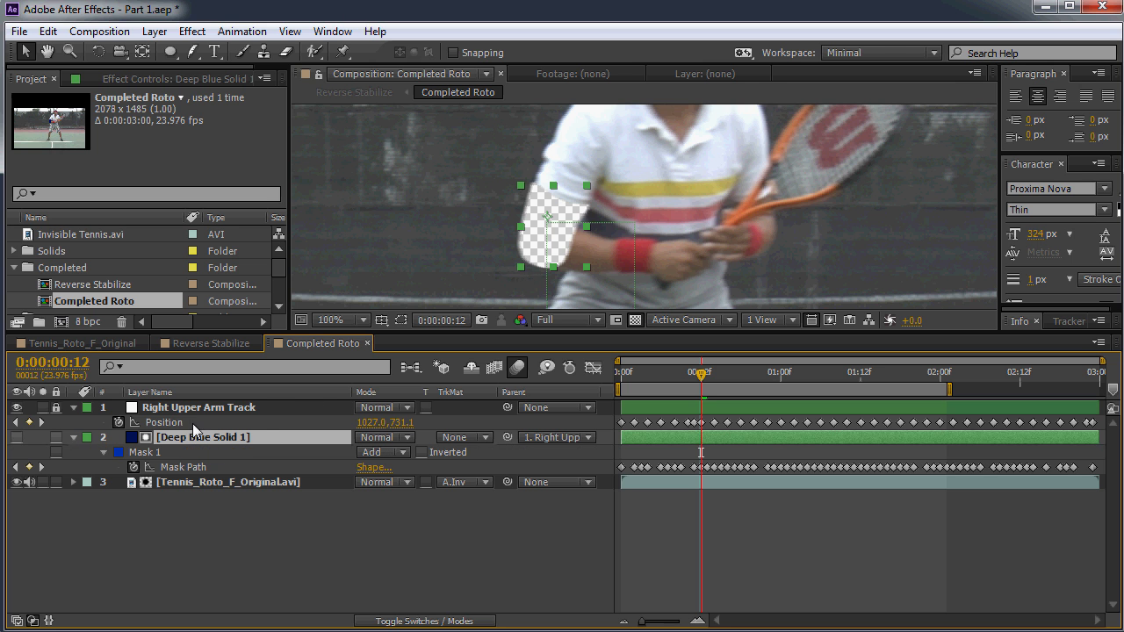
left_click(173, 412)
left_click(202, 409)
left_click(74, 408)
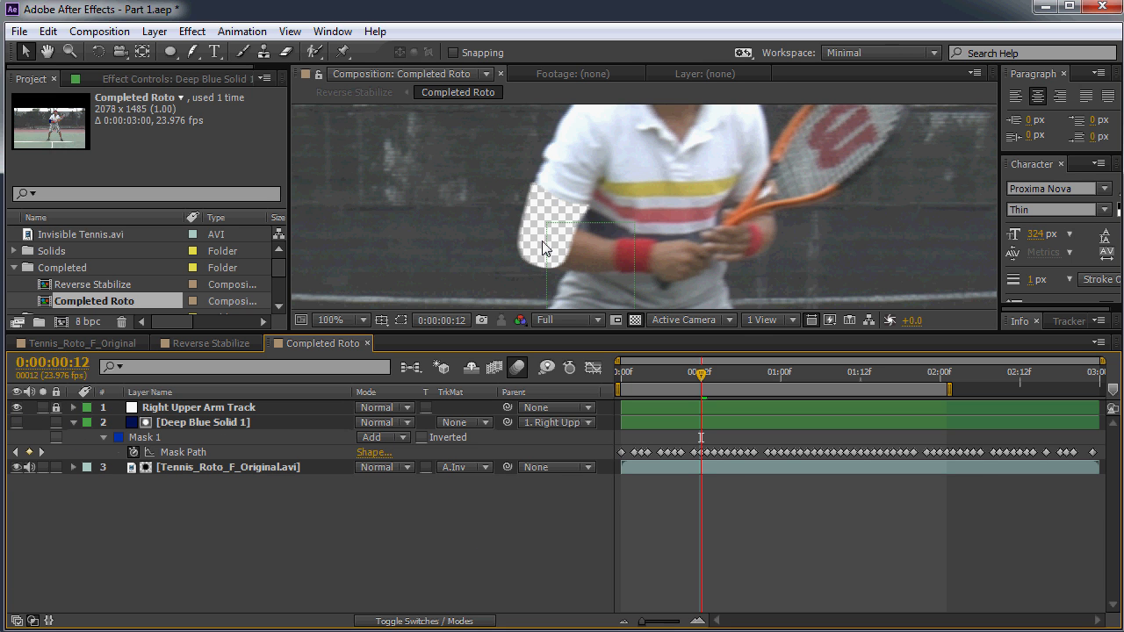
Add a new solid layer to the Completed Roto composition with the default settings
left_click(193, 426)
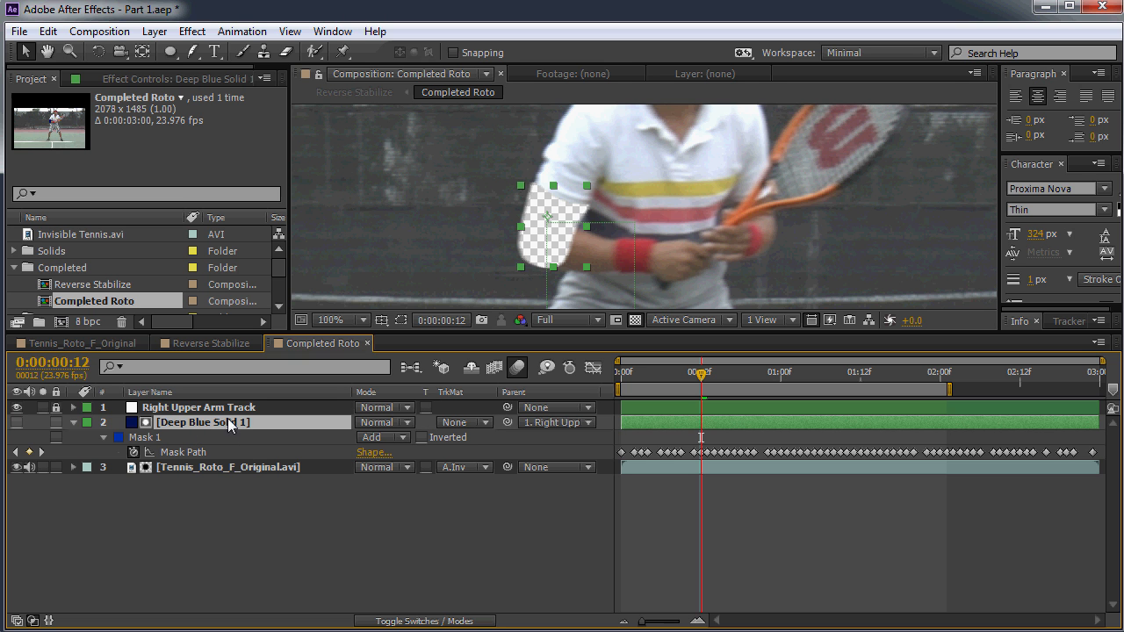
left_click(237, 469)
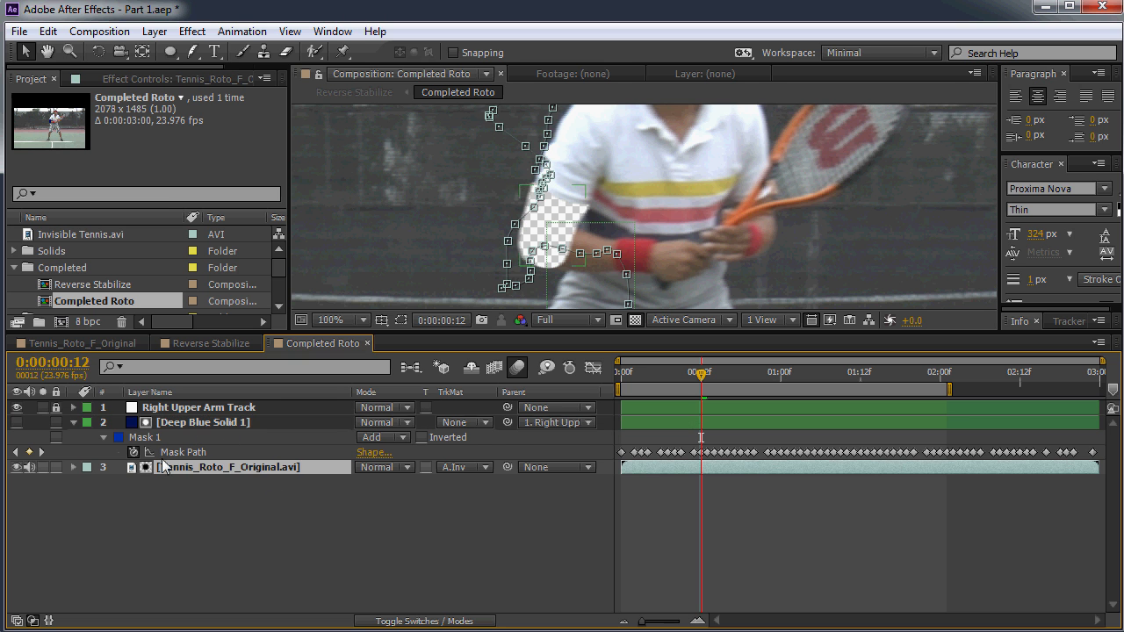
left_click(175, 424)
left_click(156, 33)
left_click(120, 70)
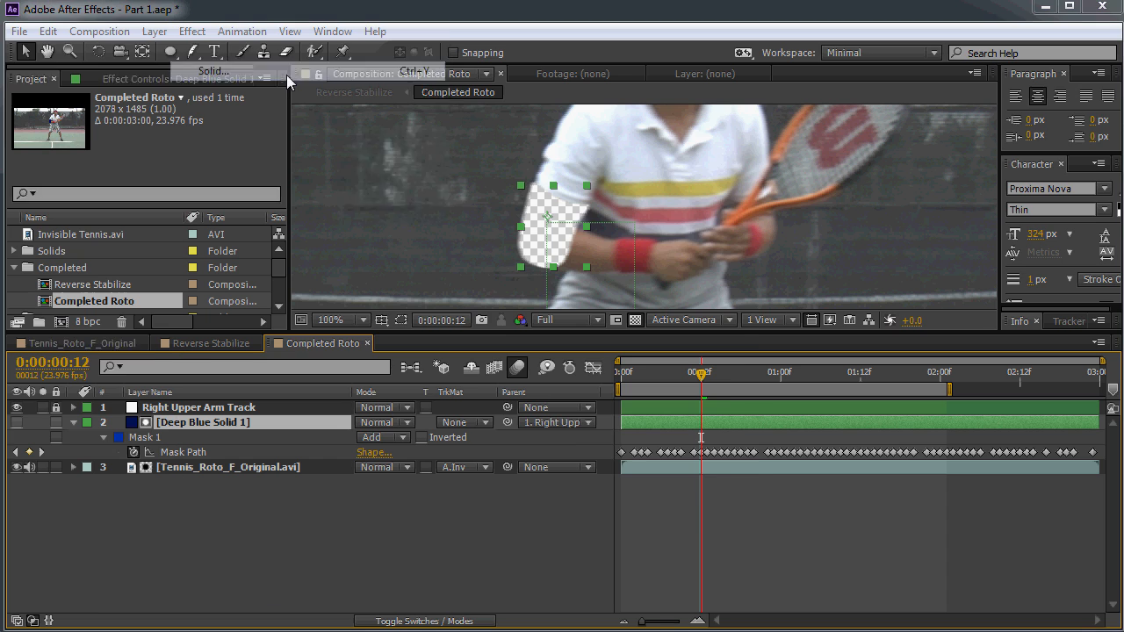
left_click(634, 489)
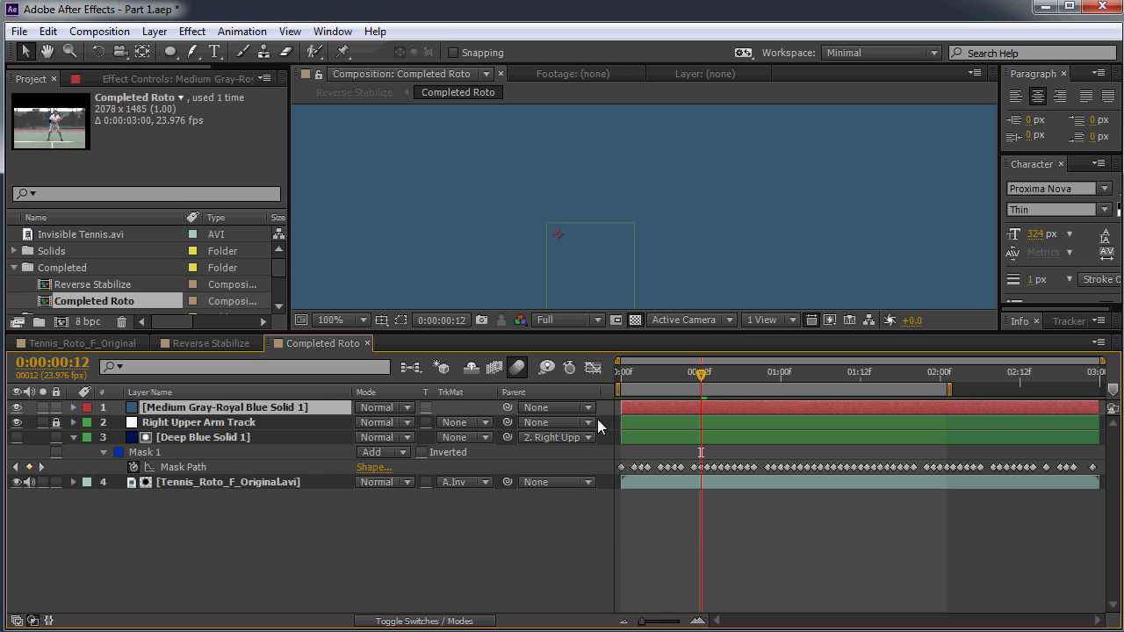
Draw a closed five-point mask on the new solid over the player's hands with the Pen tool
left_click(195, 59)
left_click(260, 51)
left_click(685, 191)
left_click(657, 233)
left_click(689, 191)
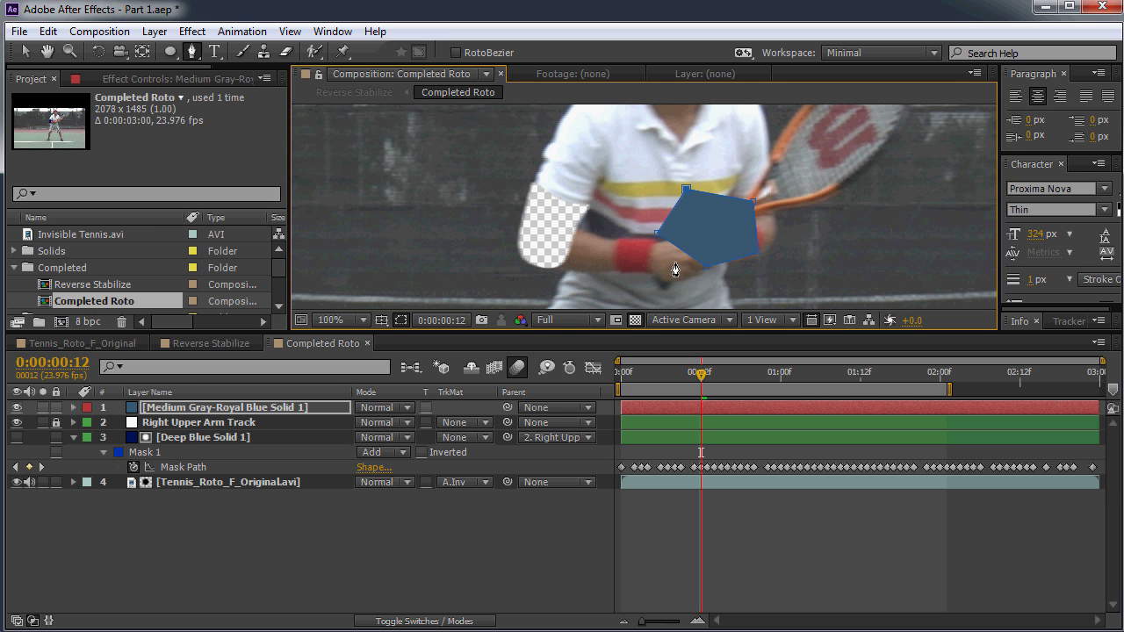
Reshape the hand mask by extending its lower edge downward and pulling its upper-left corner in toward the hands
key("v")
left_click_drag(693, 256, 694, 268)
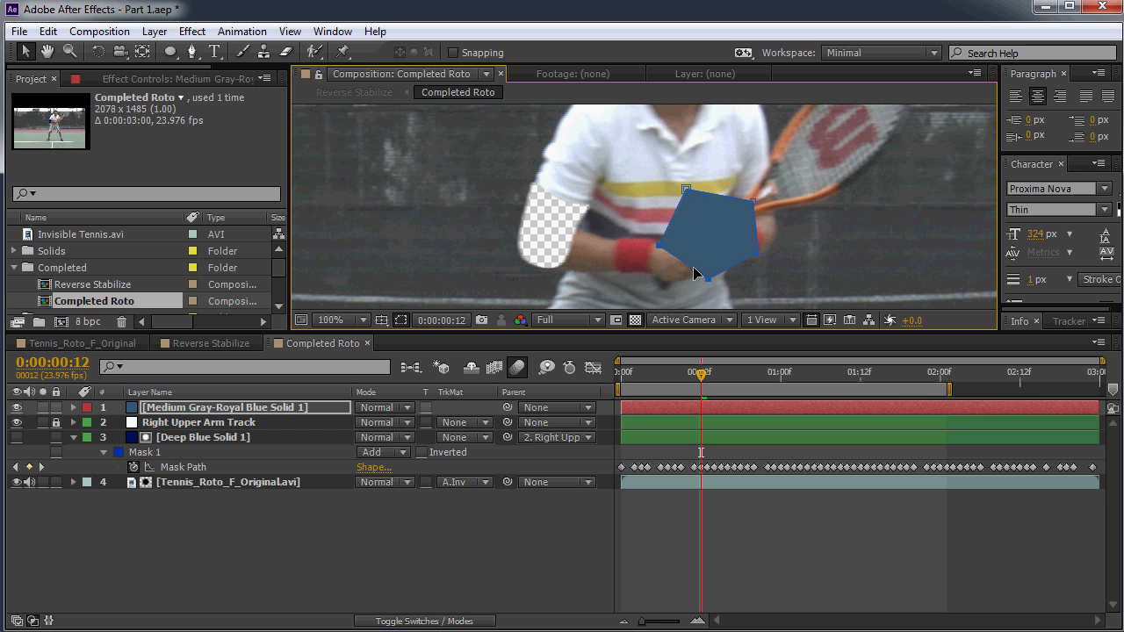
left_click_drag(688, 191, 704, 219)
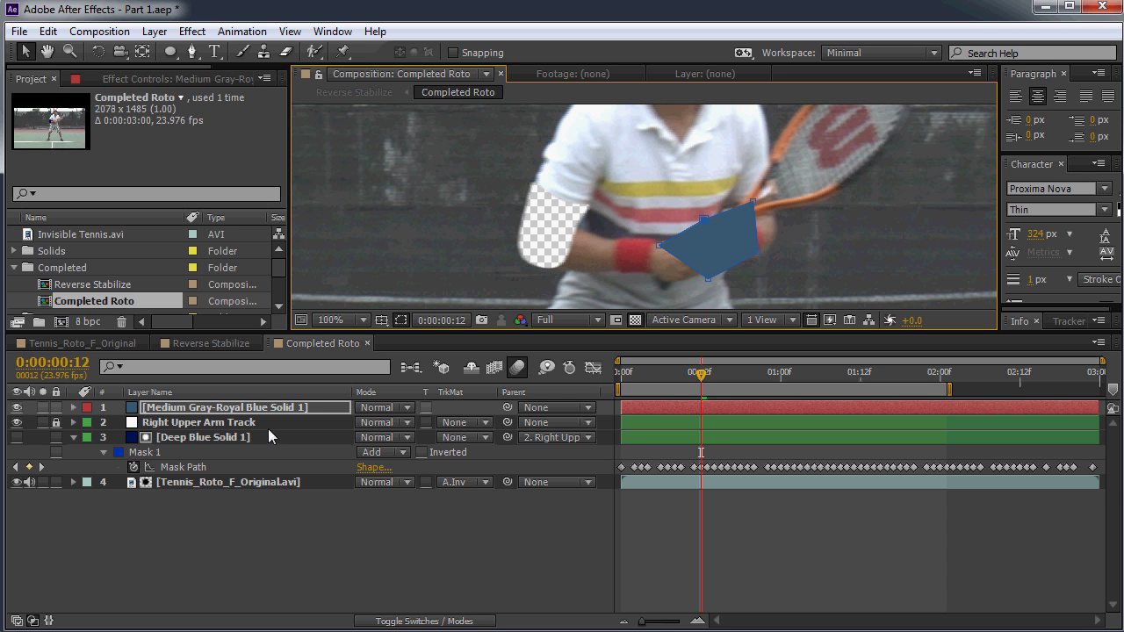
Unlock Right Upper Arm Track and pre-compose it with both solids as Pre-comp 1, moving all attributes into the new composition
left_click(229, 442)
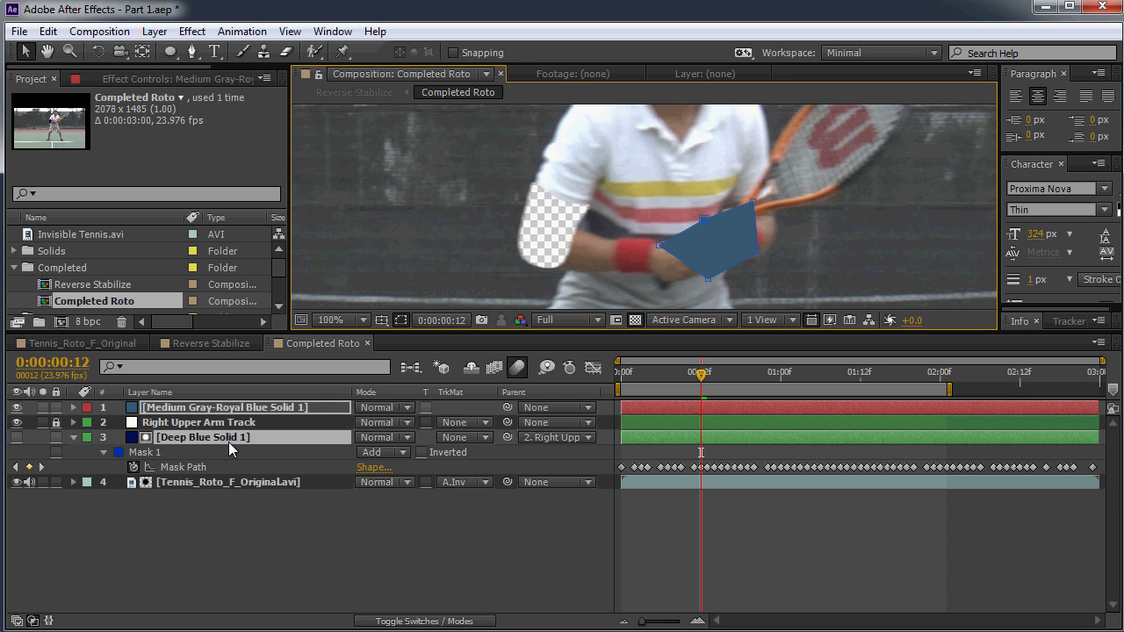
left_click(116, 507)
left_click(57, 422)
left_click(184, 437)
left_click(200, 409, "shift")
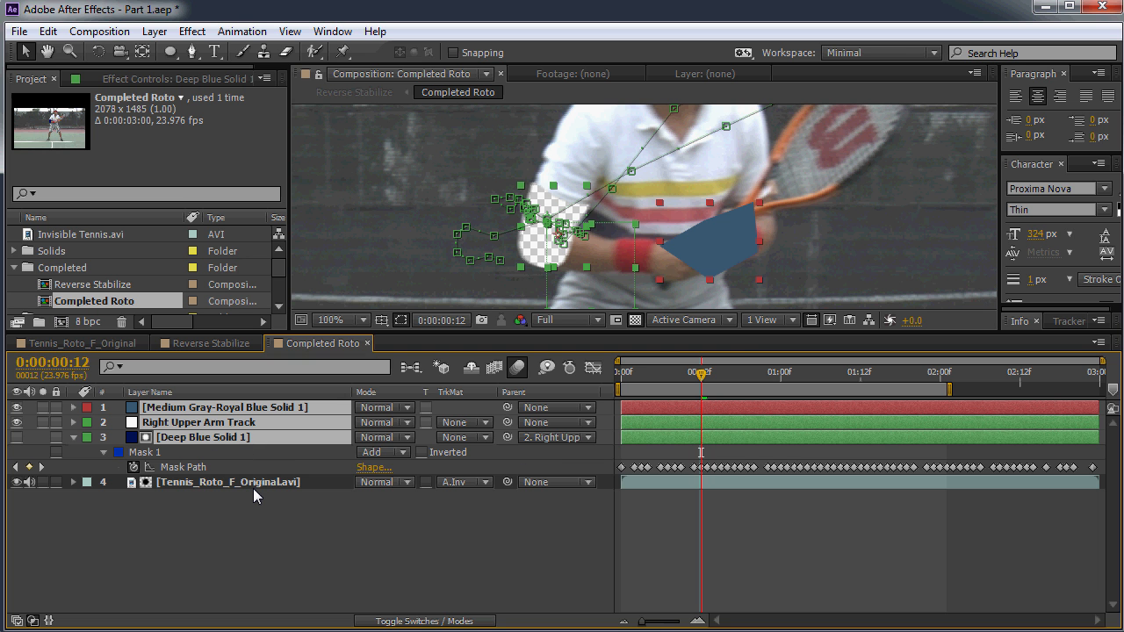
key("ctrl+shift+c")
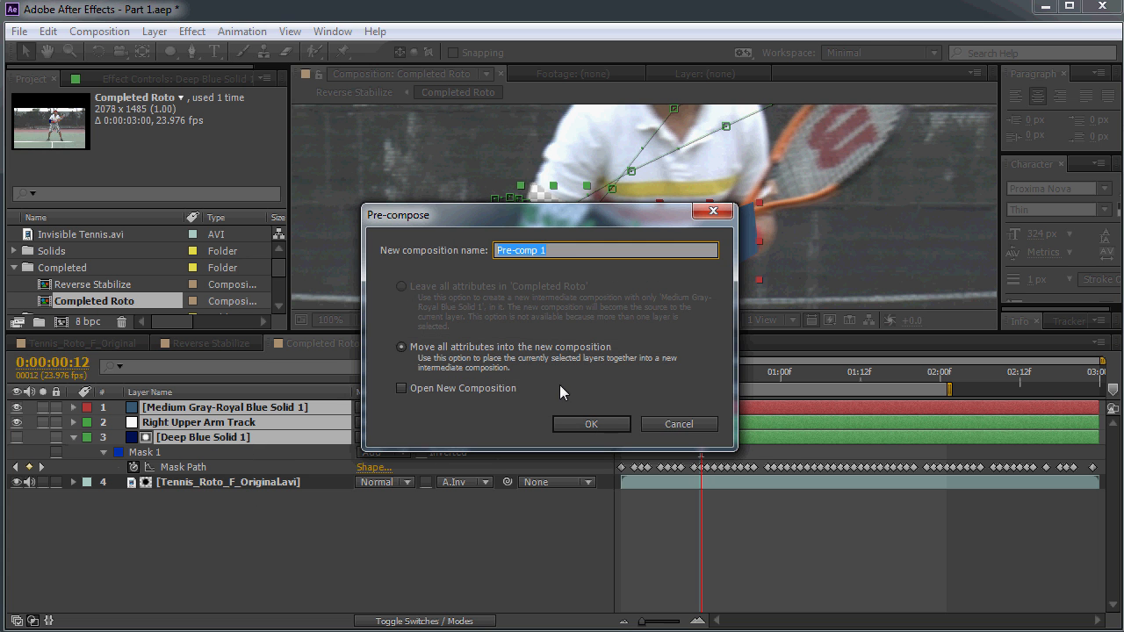
left_click(587, 424)
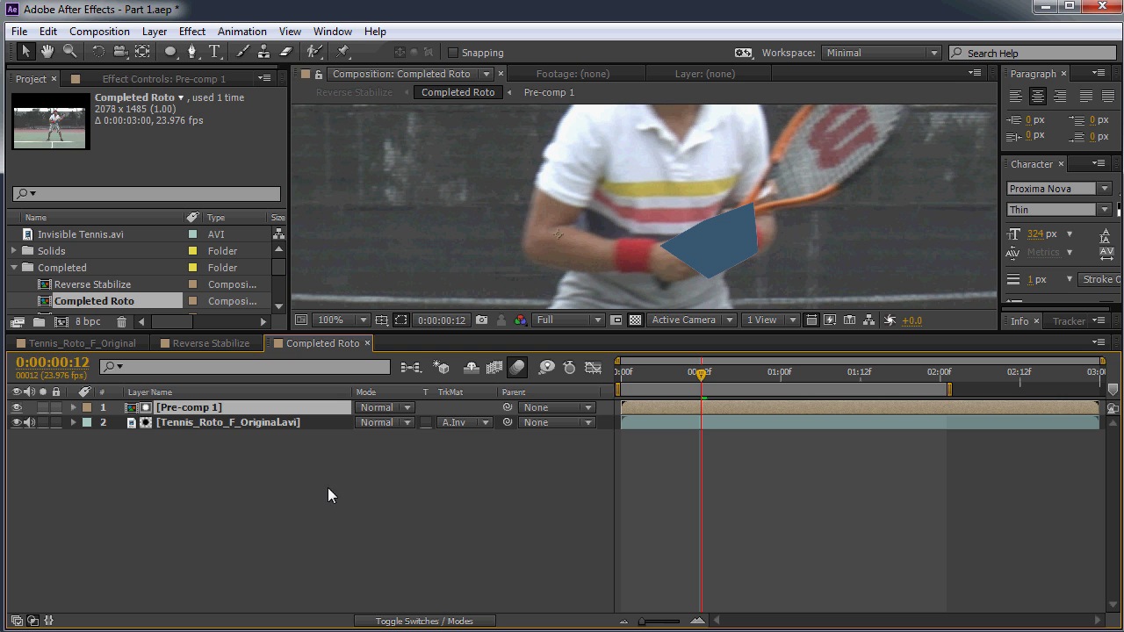
Make Deep Blue Solid 1 visible inside Pre-comp 1, then return to the Completed Roto composition
double_click(189, 410)
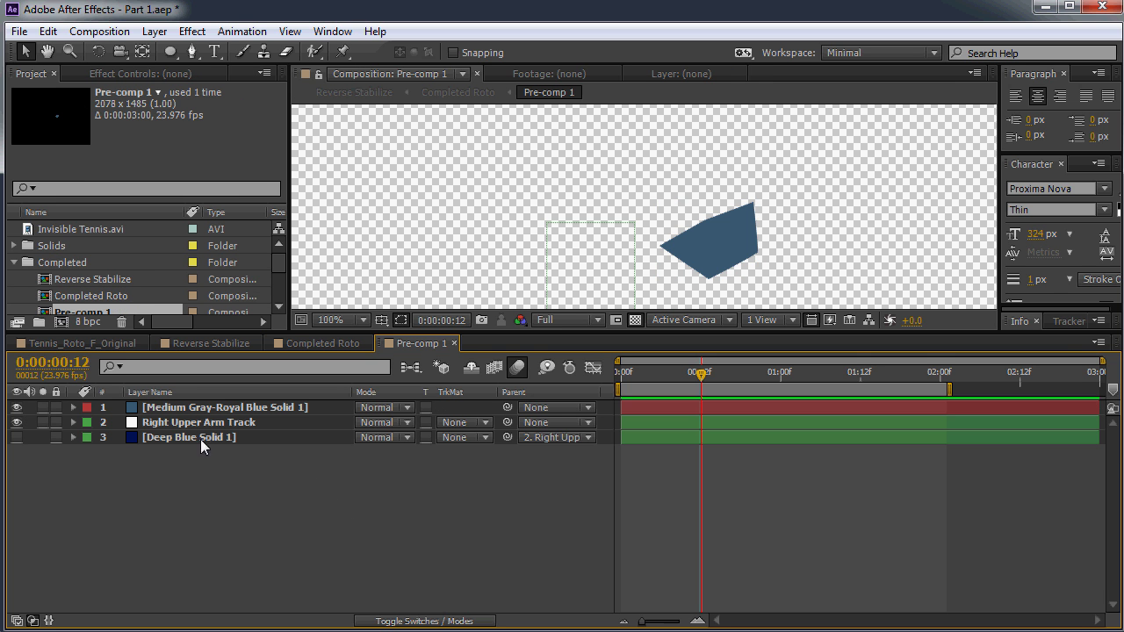
left_click(16, 437)
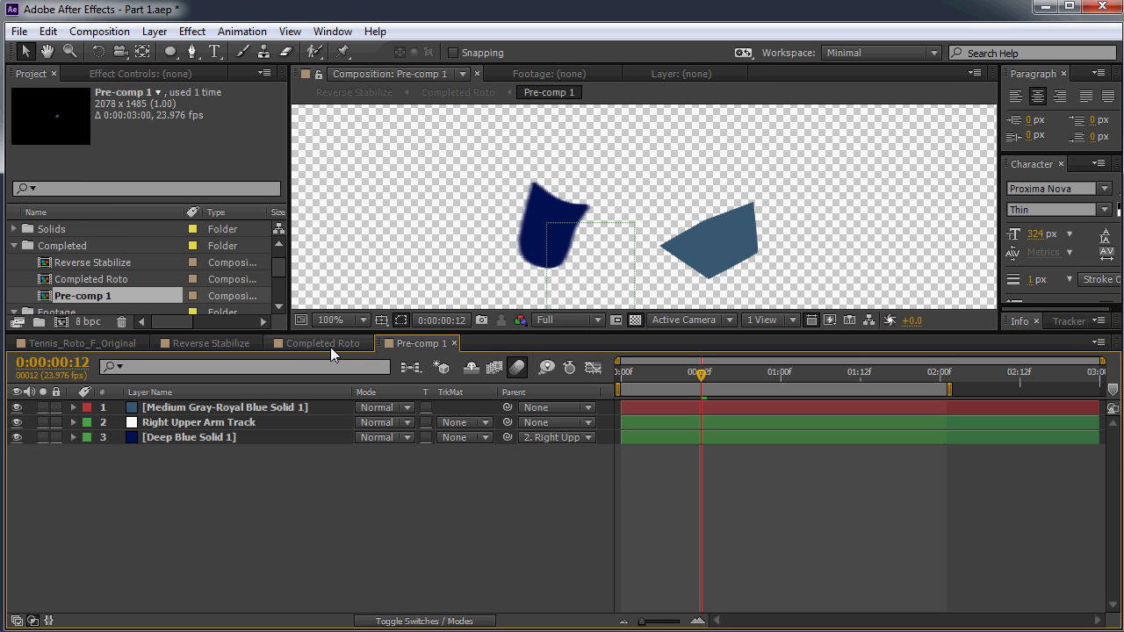
left_click(408, 369)
left_click(312, 375)
left_click(411, 368)
left_click(335, 373)
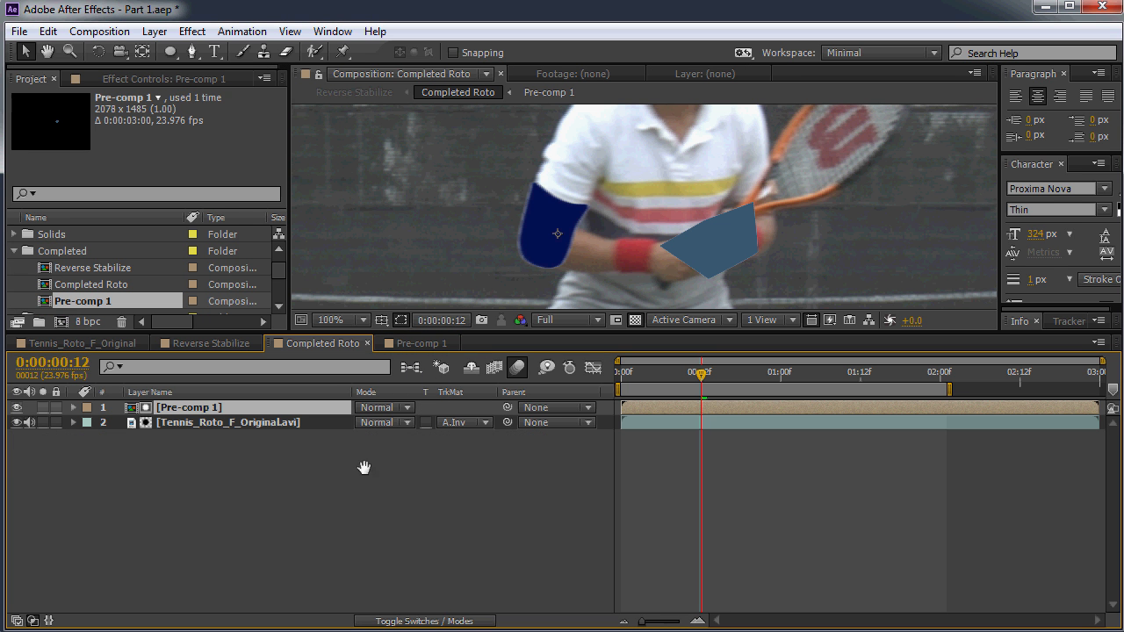
Apply Pre-comp 1 as the footage layer's Alpha Inverted Matte and hide the Pre-comp 1 layer
left_click_drag(518, 210, 517, 251)
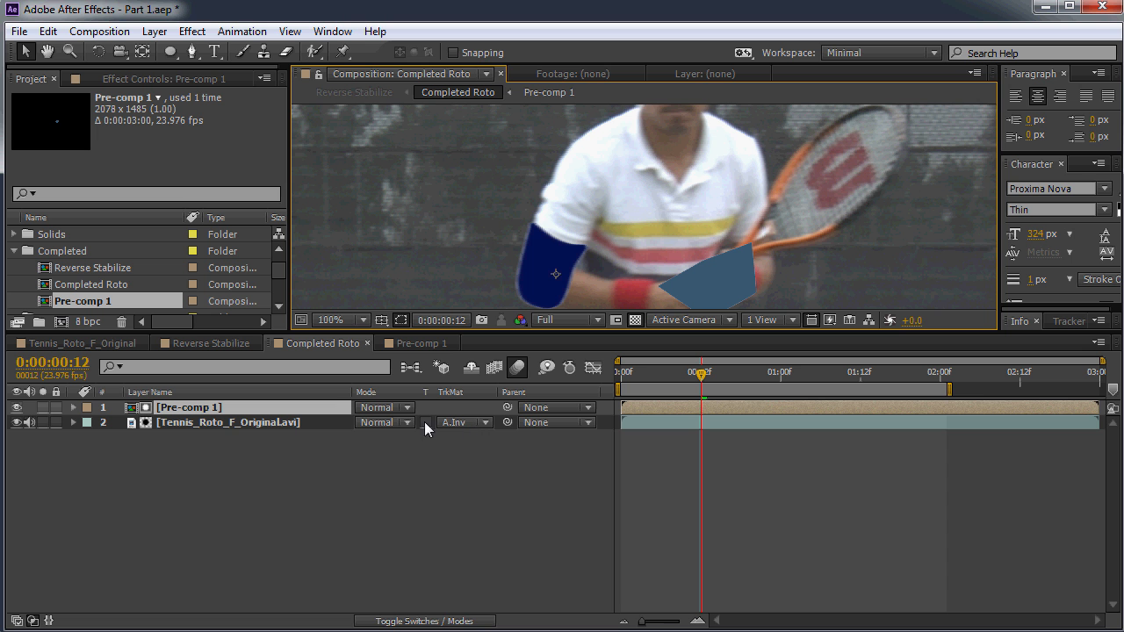
left_click(457, 429)
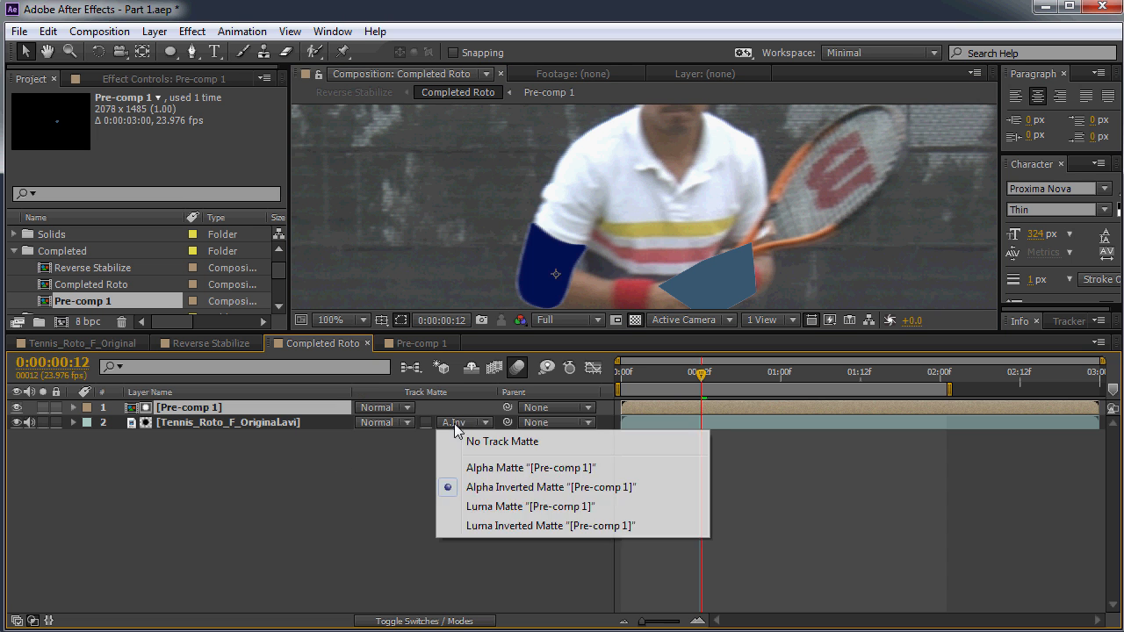
left_click(475, 487)
left_click(17, 409)
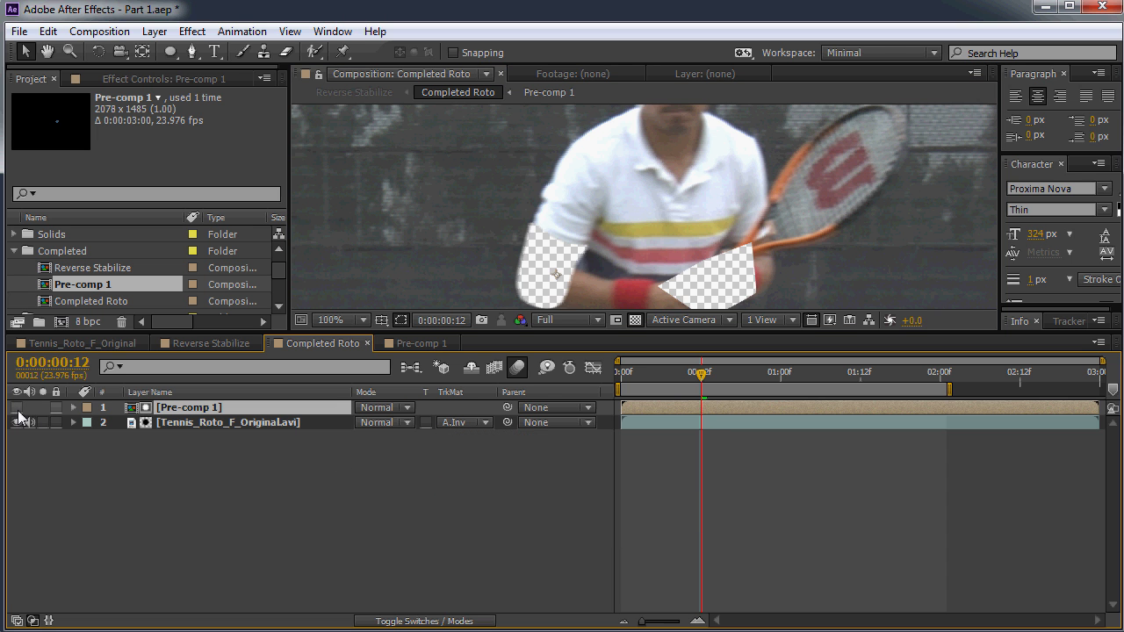
left_click_drag(643, 269, 624, 223)
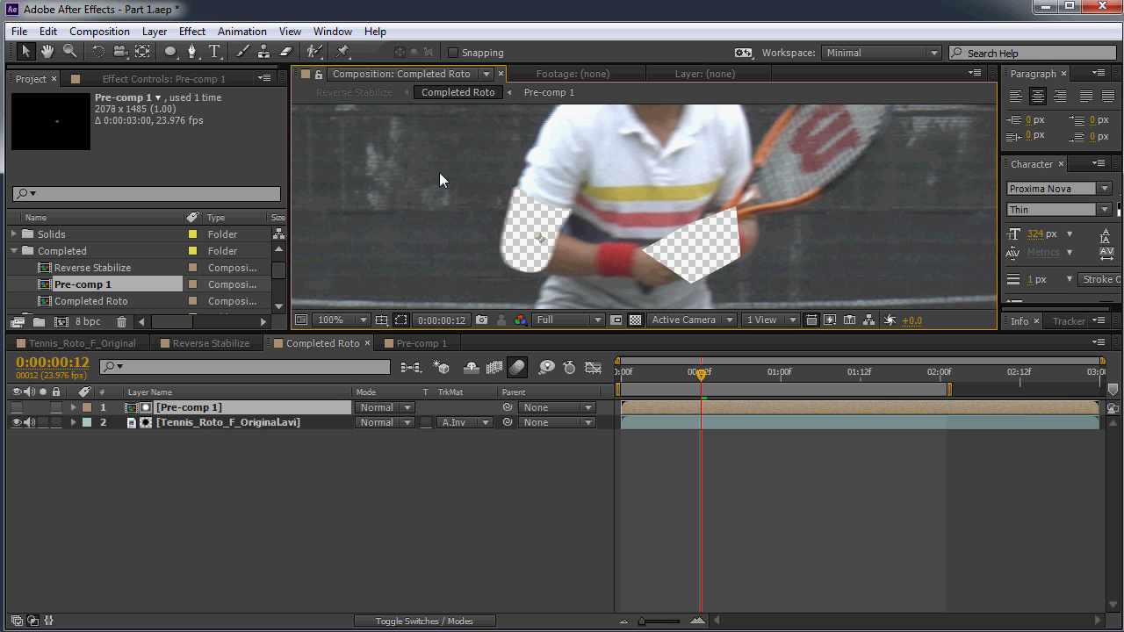
Switch the tennis footage layer's track matte to Alpha Matte using Pre-comp 1
left_click(237, 423)
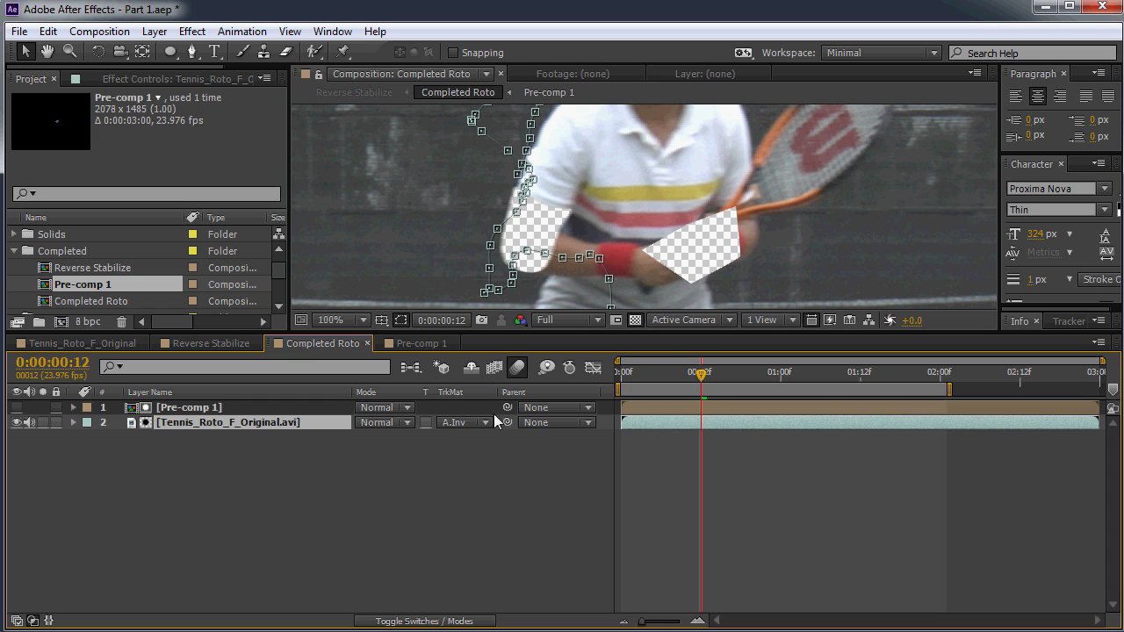
left_click(465, 424)
left_click(478, 467)
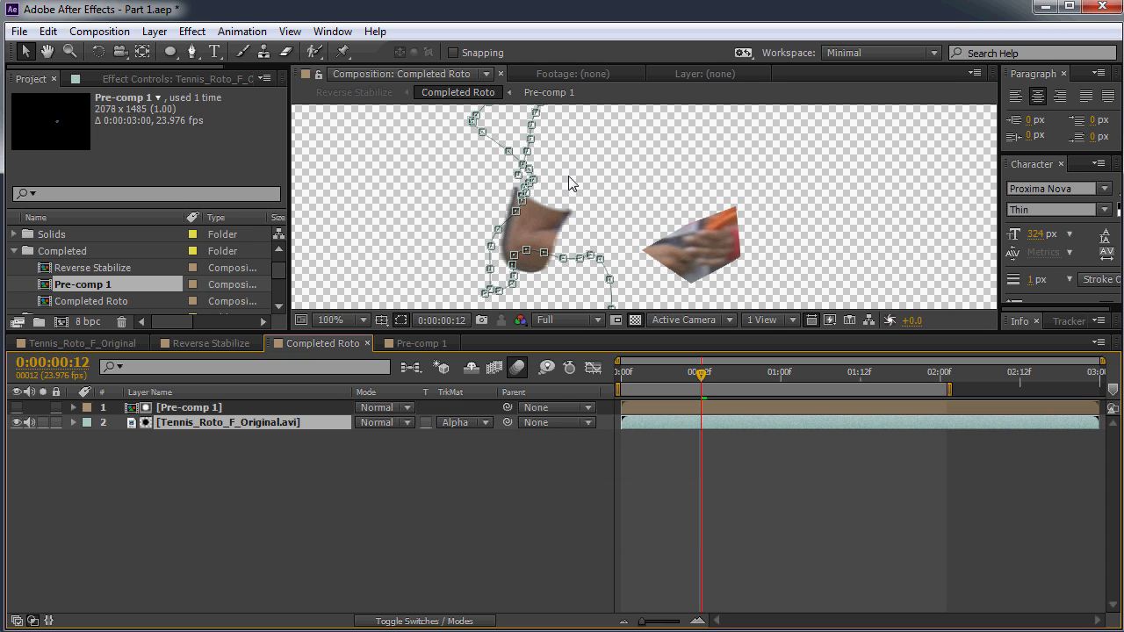
Compare Alpha and Alpha Inverted mattes on the tennis footage layer, leaving its track matte set to Alpha Inverted Matte using Pre-comp 1
left_click(458, 425)
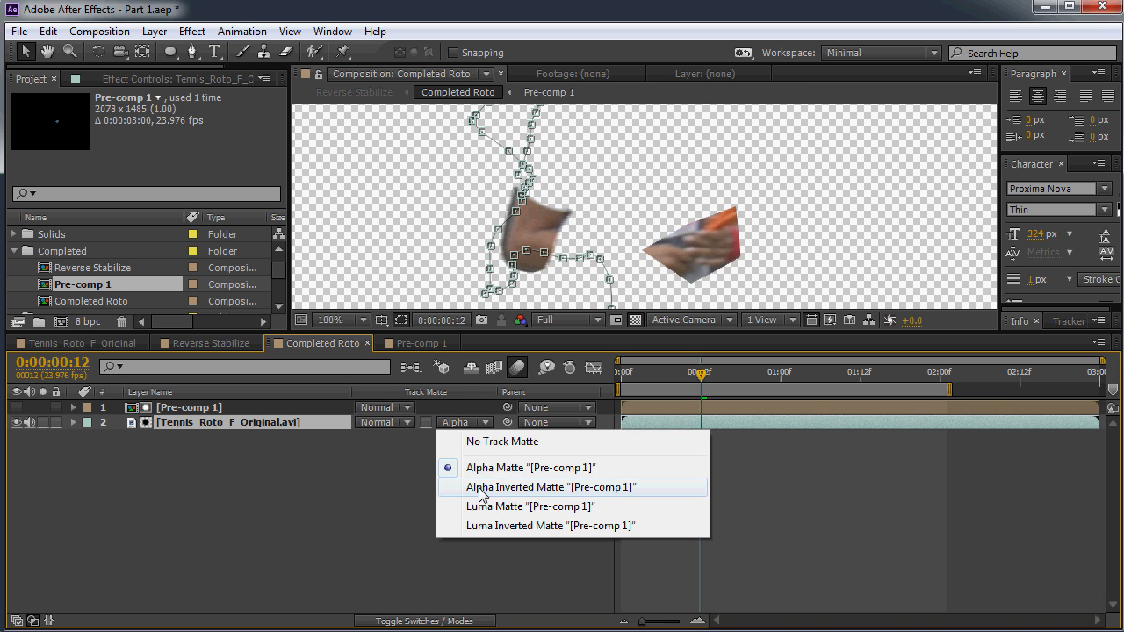
left_click(480, 488)
left_click(472, 423)
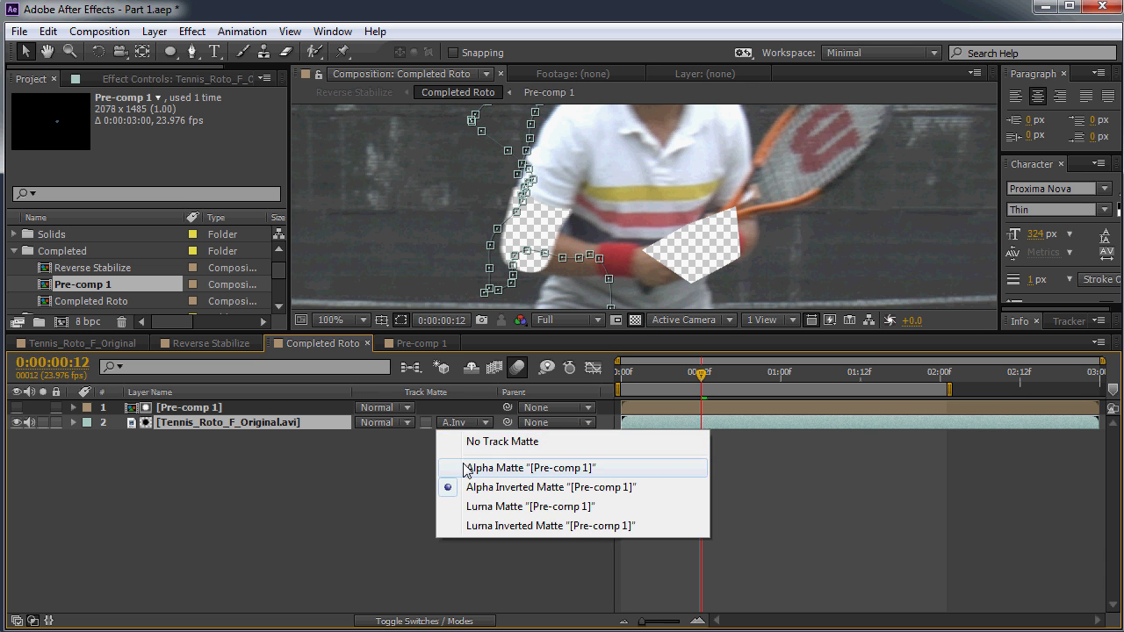
left_click(478, 467)
left_click(462, 424)
left_click(473, 486)
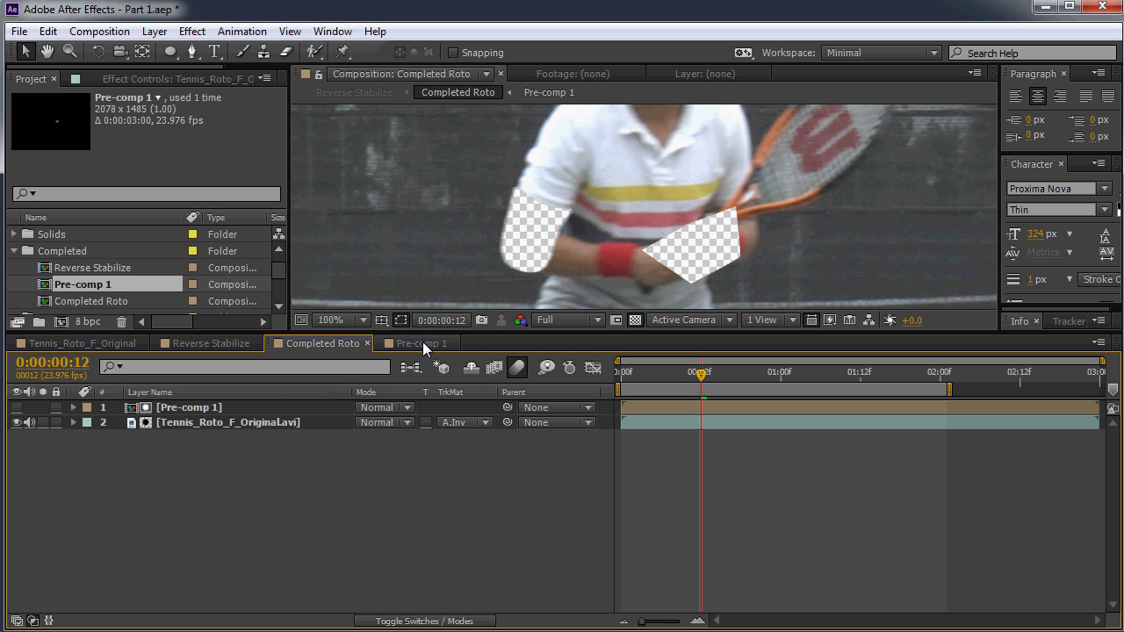
Compare the solids inside Pre-comp 1 with the matted footage in the Completed Roto composition
left_click(421, 343)
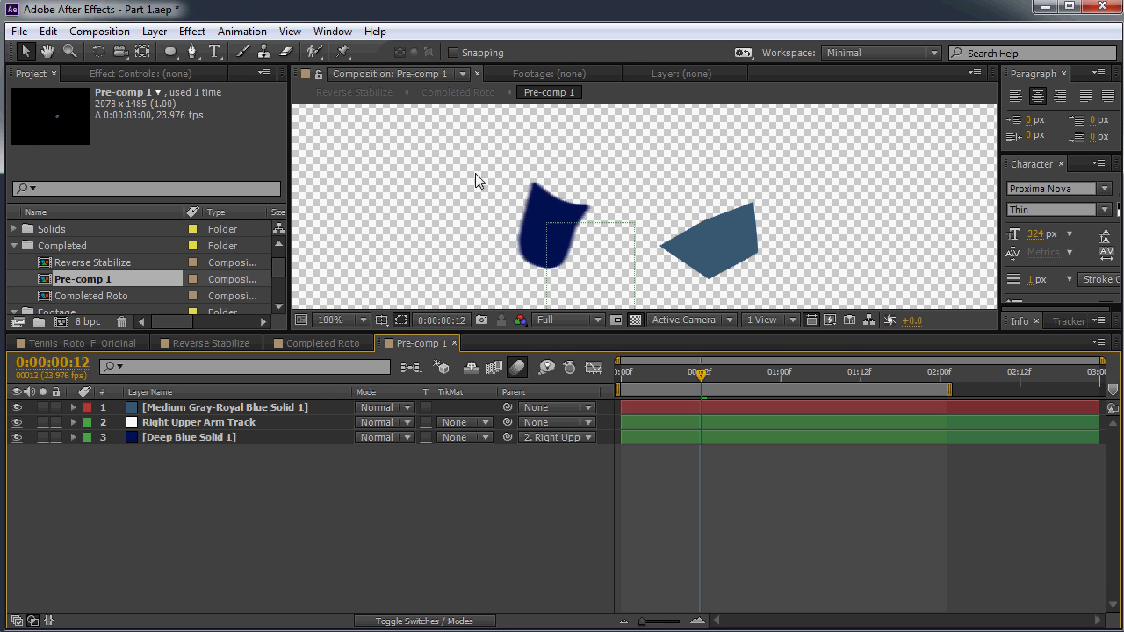
left_click(324, 344)
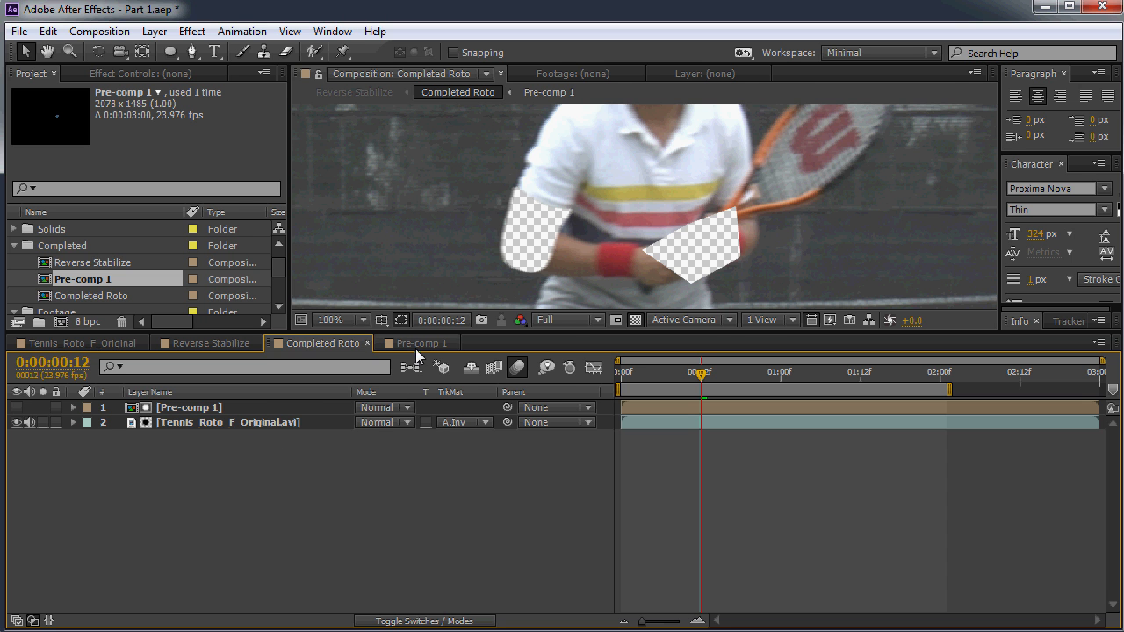
left_click(415, 343)
scroll(562, 189, "down", 2)
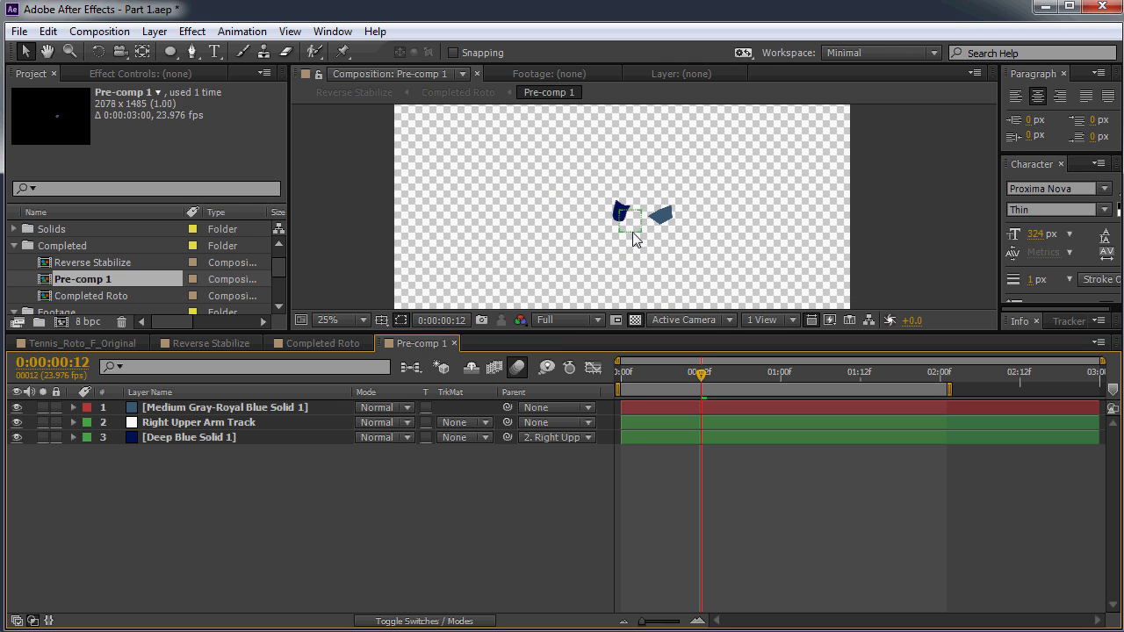
Copy the Tennis_Roto_F_Original.avi layer from Completed Roto into Pre-comp 1 and place it below all the other layers
left_click(316, 343)
left_click(257, 423)
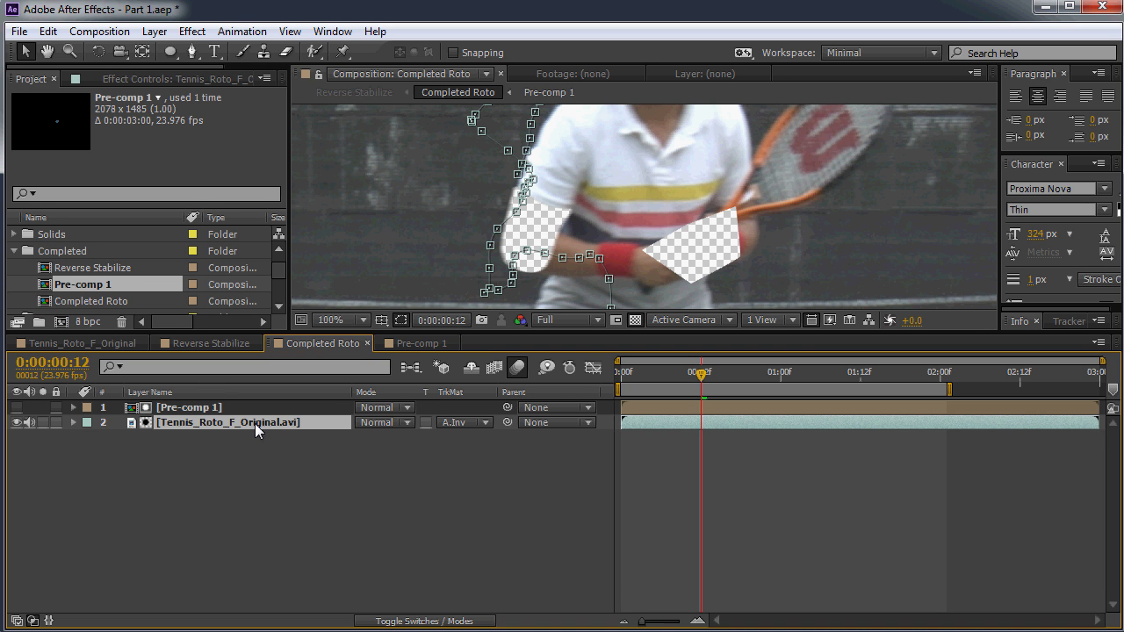
left_click(427, 343)
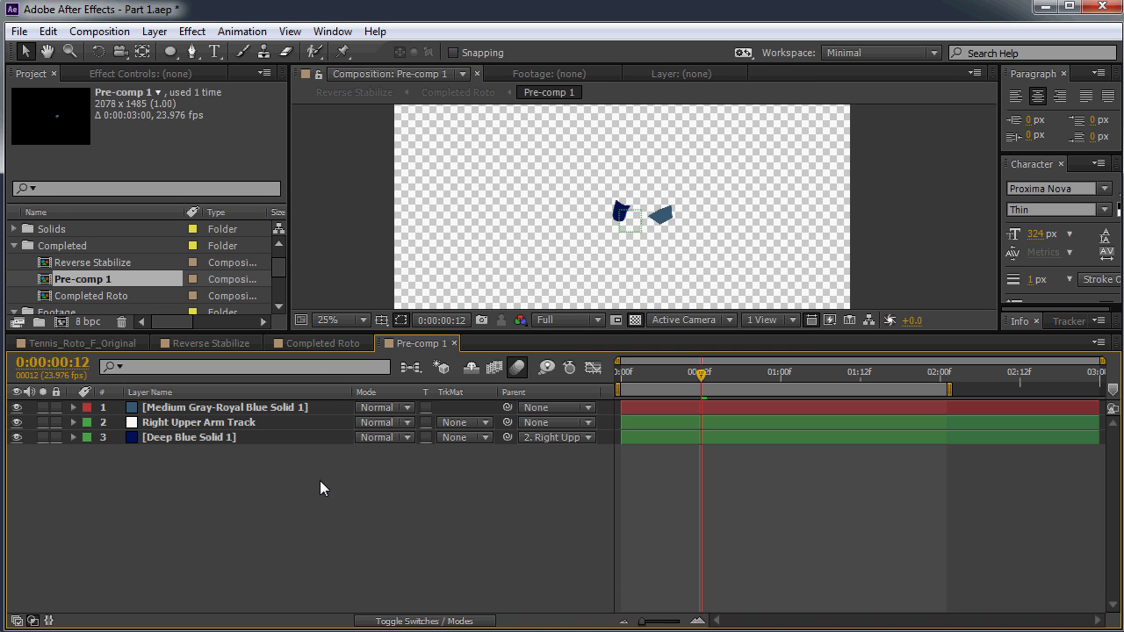
key("ctrl+v")
left_click_drag(255, 409, 253, 466)
scroll(597, 275, "up", 1)
scroll(597, 274, "up", 1)
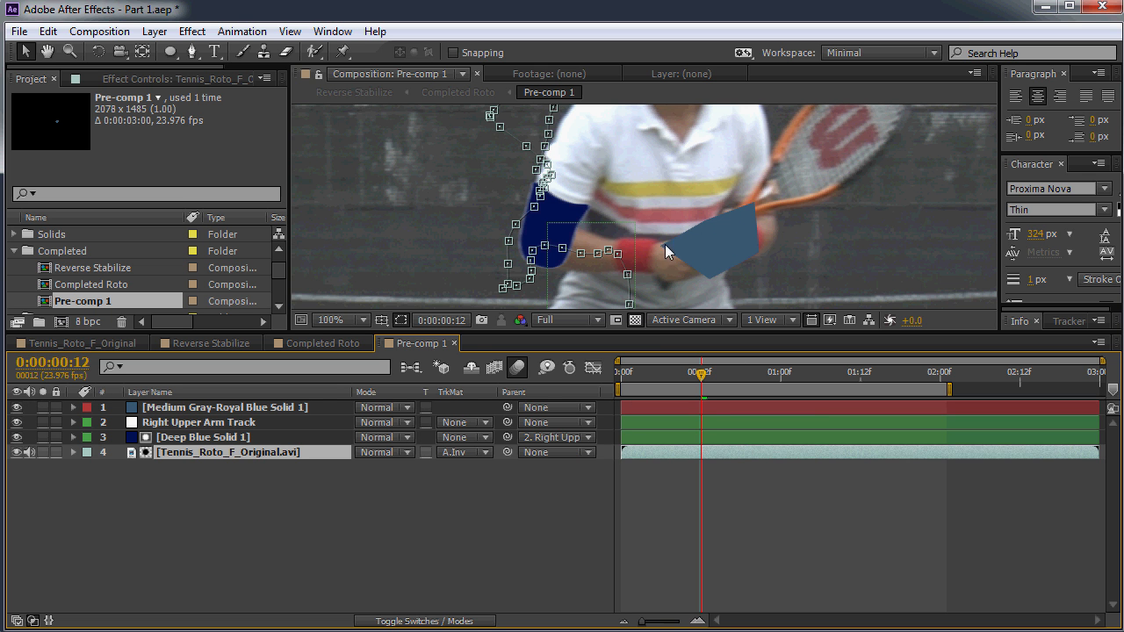
Turn the footage layer in Pre-comp 1 into a guide layer and move the current time to frame 7
right_click(249, 463)
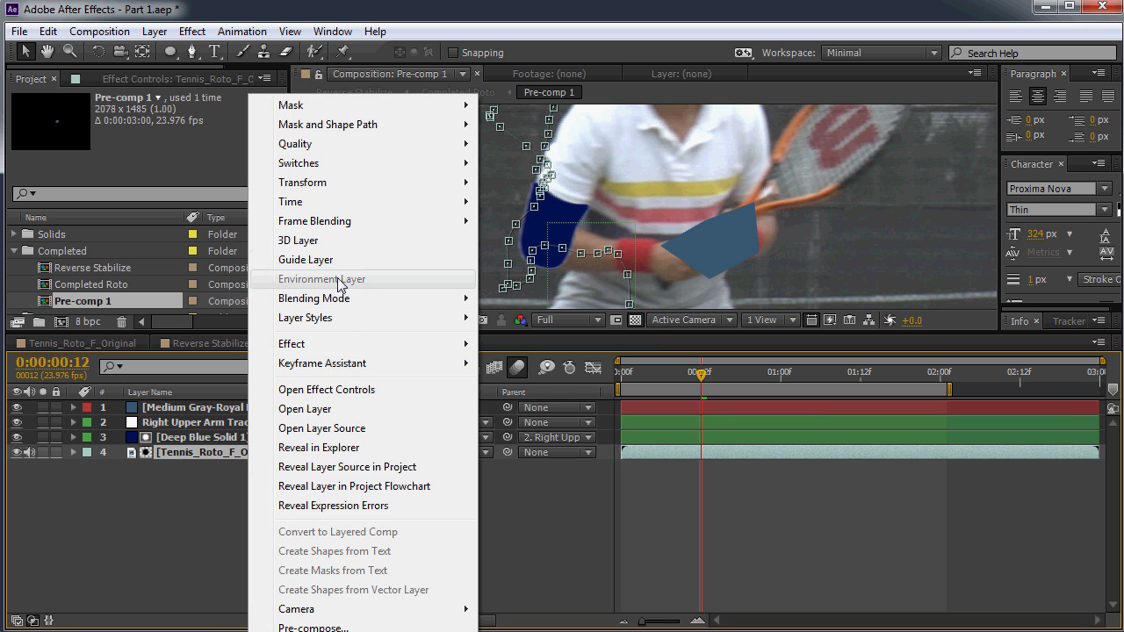
left_click(309, 260)
mouse_move(688, 380)
left_mouse_down()
mouse_move(627, 381)
mouse_move(667, 380)
left_mouse_up()
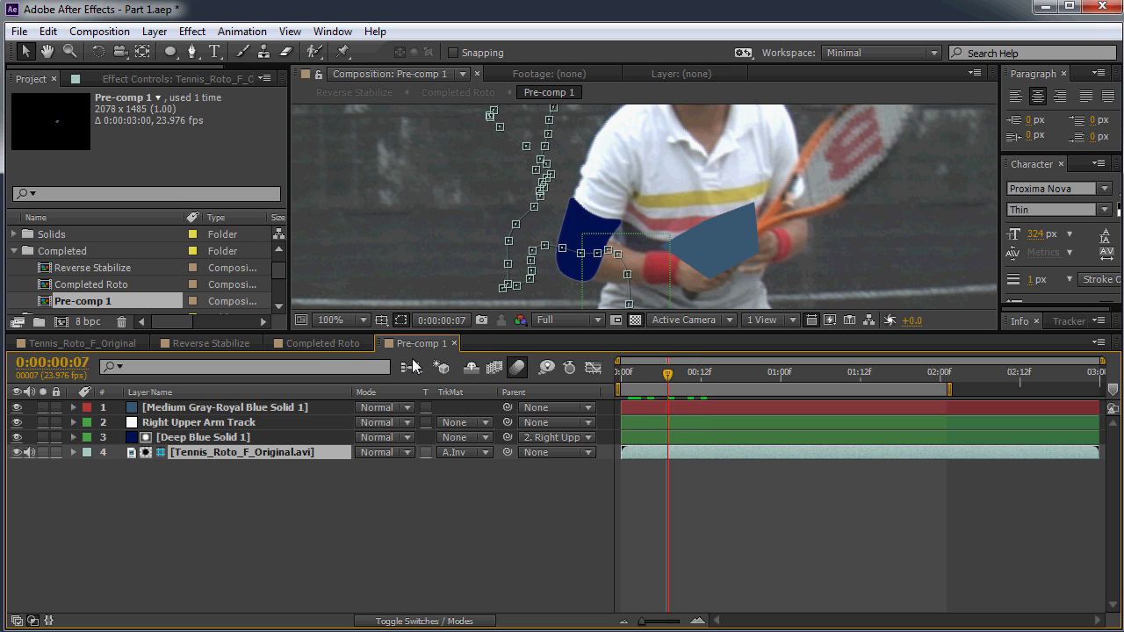
Solo Pre-comp 1 in Completed Roto to check whether the guide footage affects the matte, then turn solo off
left_click(322, 346)
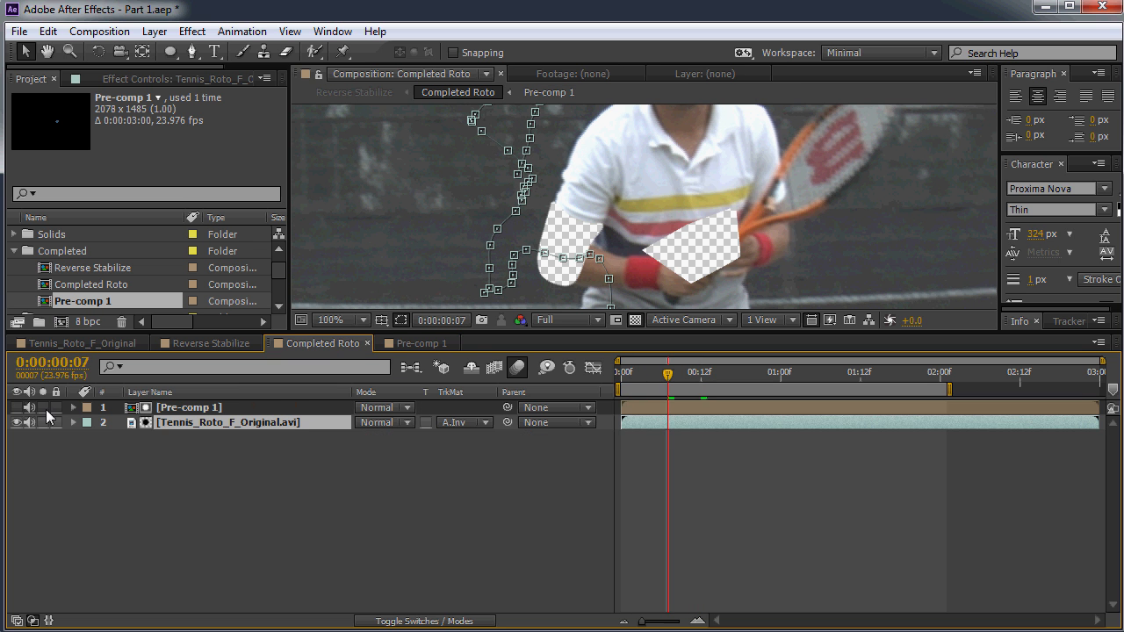
left_click(43, 408)
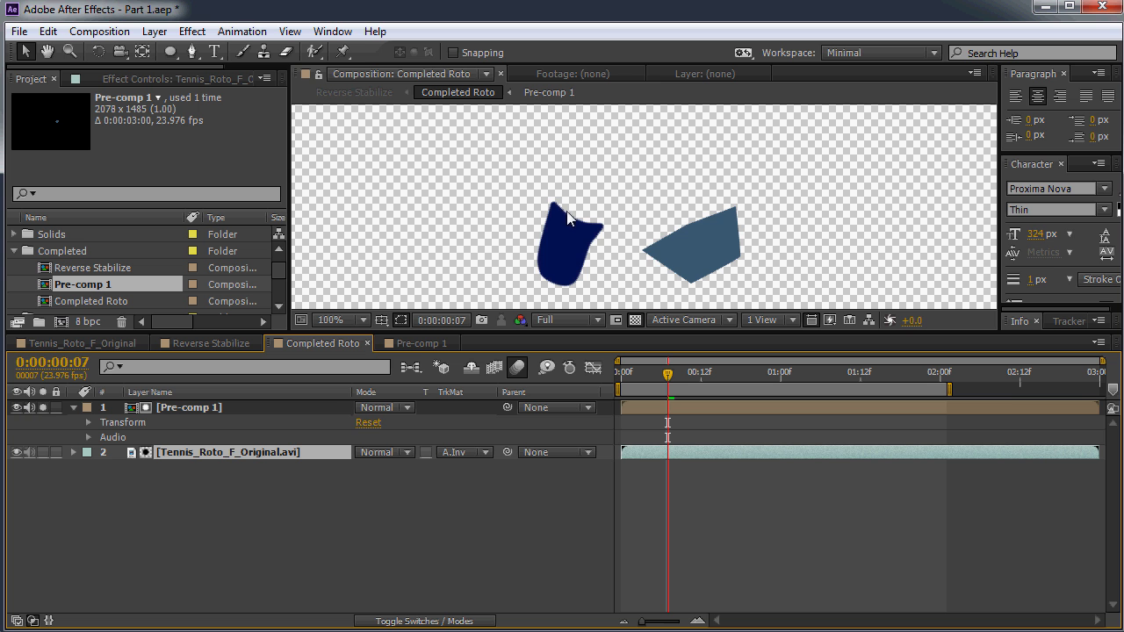
key("comma")
key("comma")
key("comma")
key("comma")
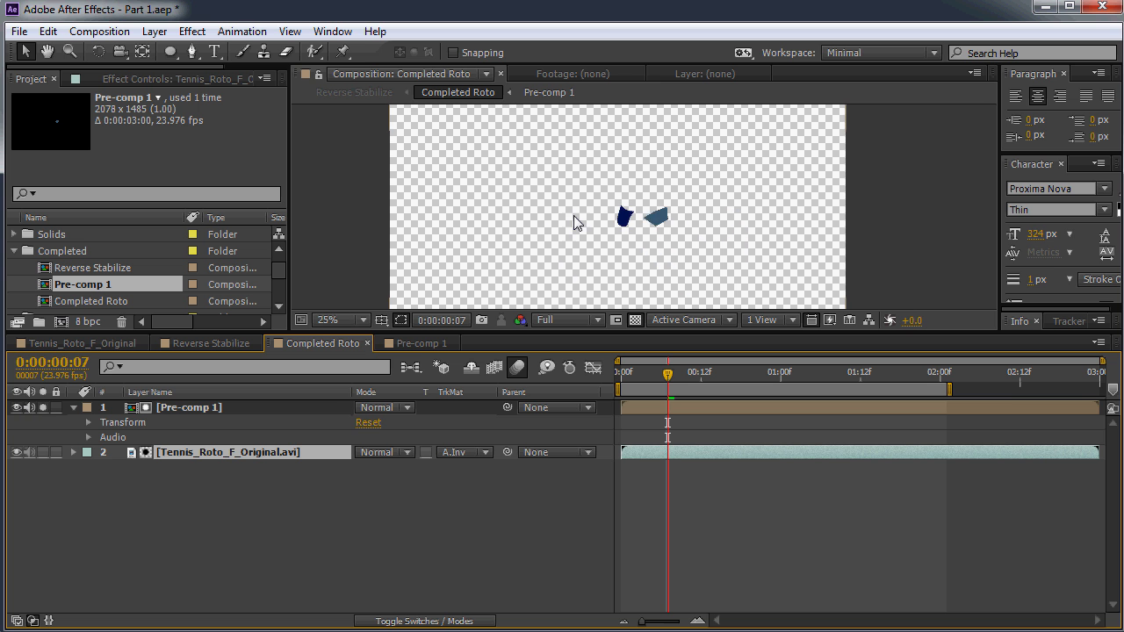
left_click(43, 408)
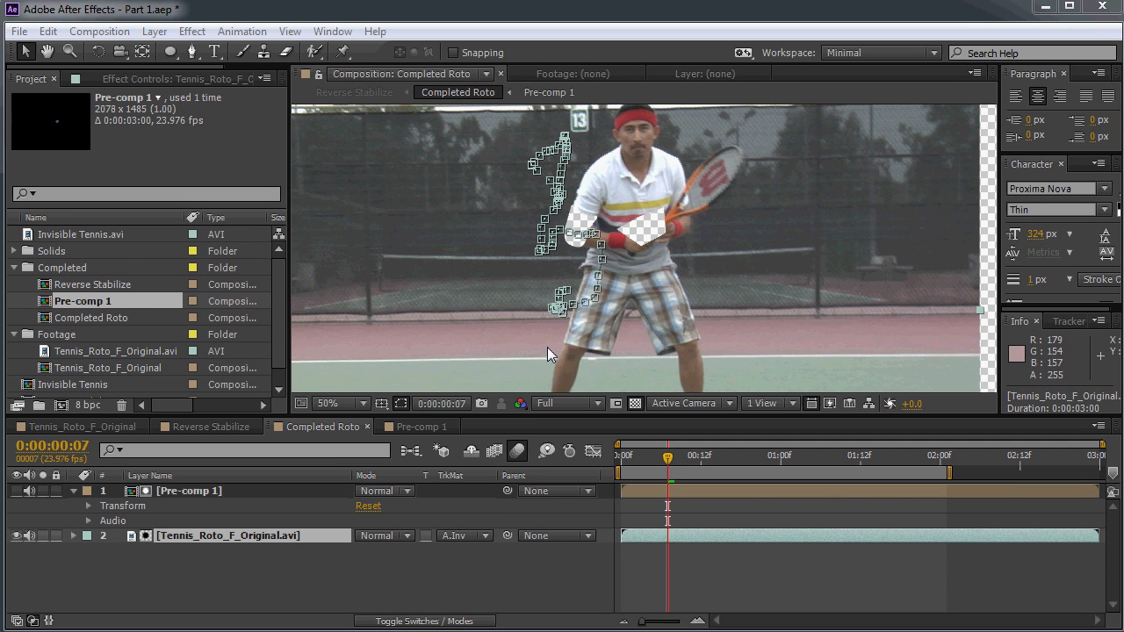
scroll(647, 274, "up", 4)
scroll(626, 286, "down", 4)
Delete Medium Gray-Royal Blue Solid 1 from Pre-comp 1 and select Deep Blue Solid 1
left_click(425, 428)
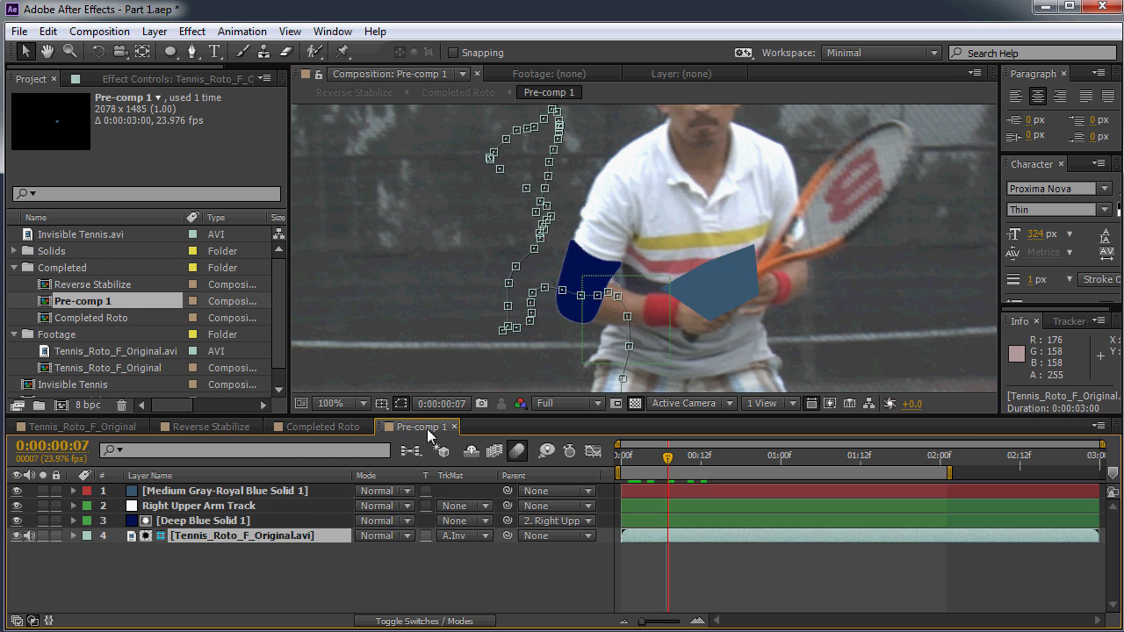
left_click(211, 491)
key("Delete")
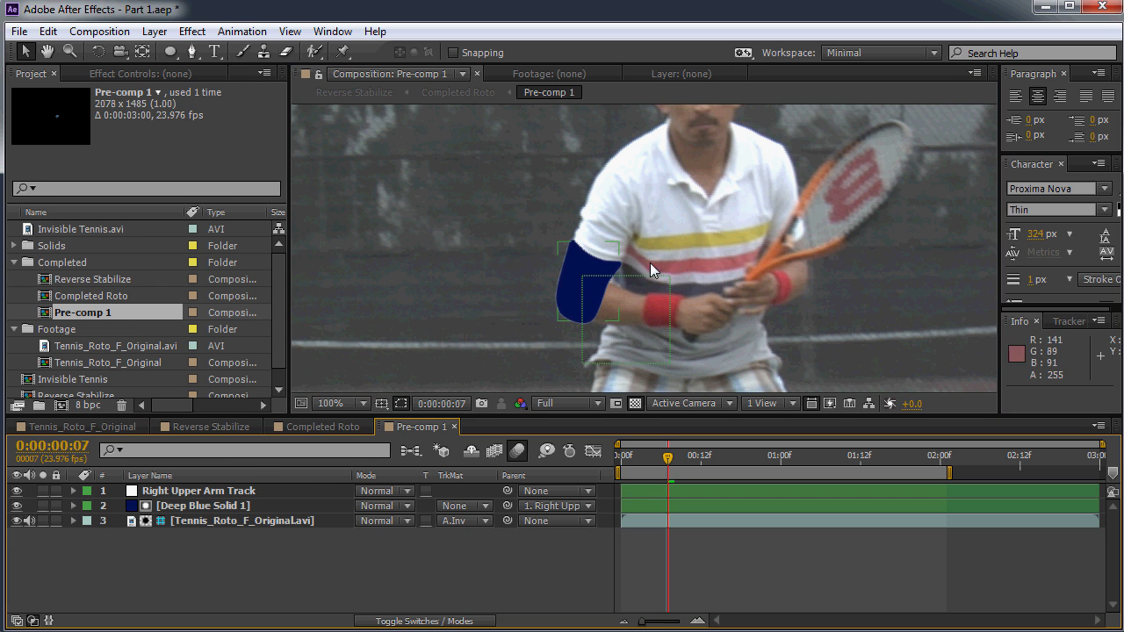
scroll(728, 345, "up", 3)
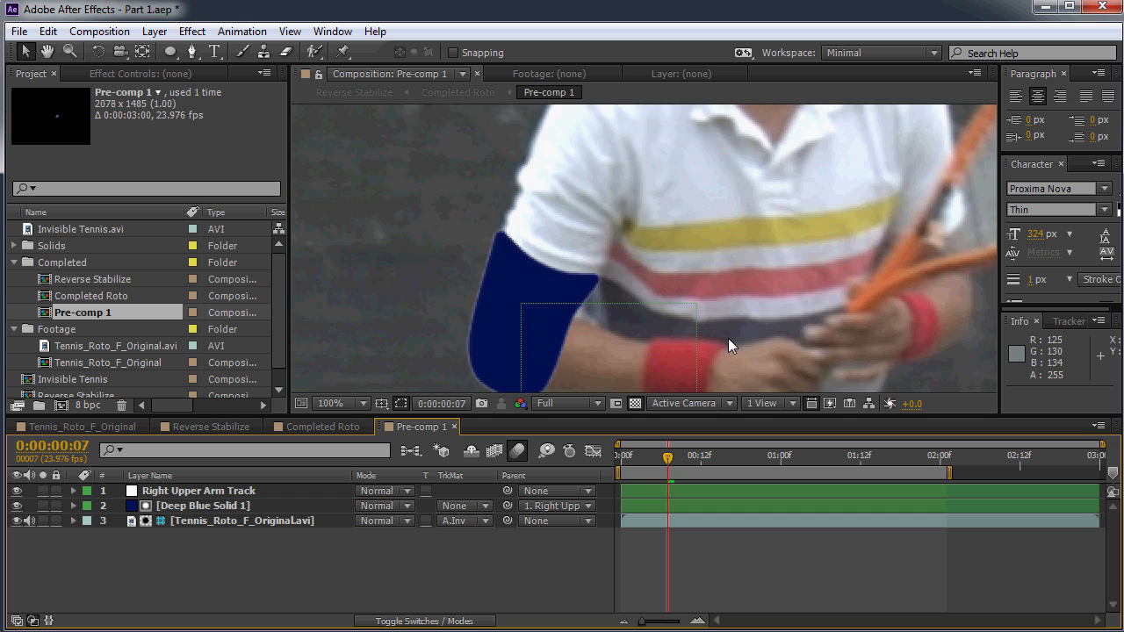
scroll(728, 338, "down", 3)
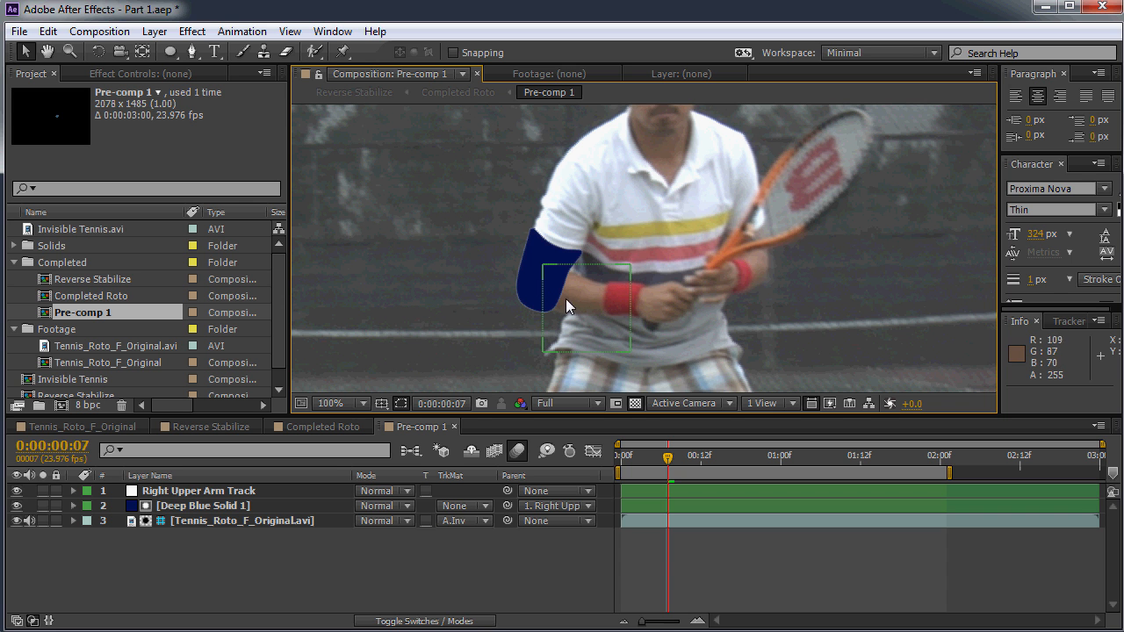
left_click(176, 507)
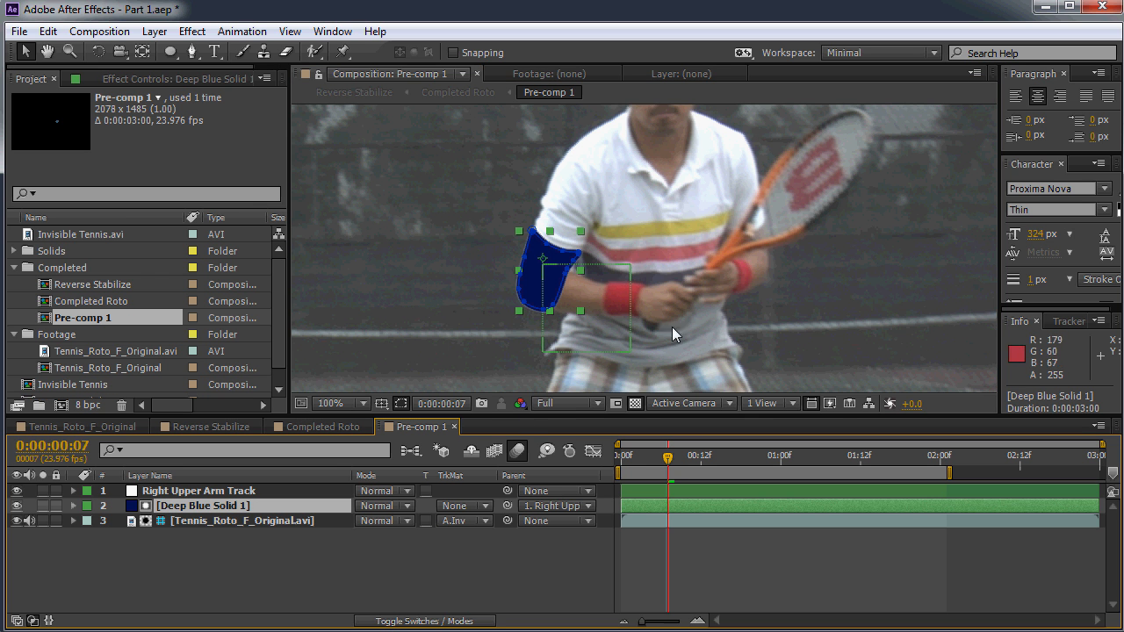
scroll(672, 326, "down", 4)
scroll(633, 240, "up", 2)
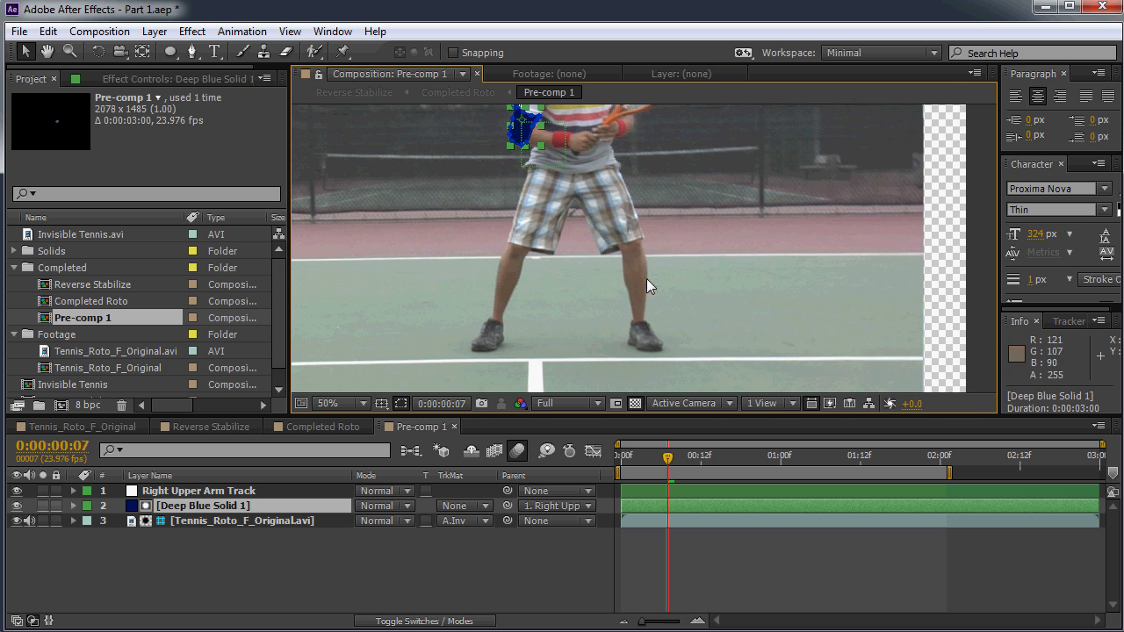
Create a new composition from the Tennis_Roto_F_Original.avi footage and inspect the player's legs
left_click_drag(115, 351, 62, 405)
scroll(598, 248, "up", 2)
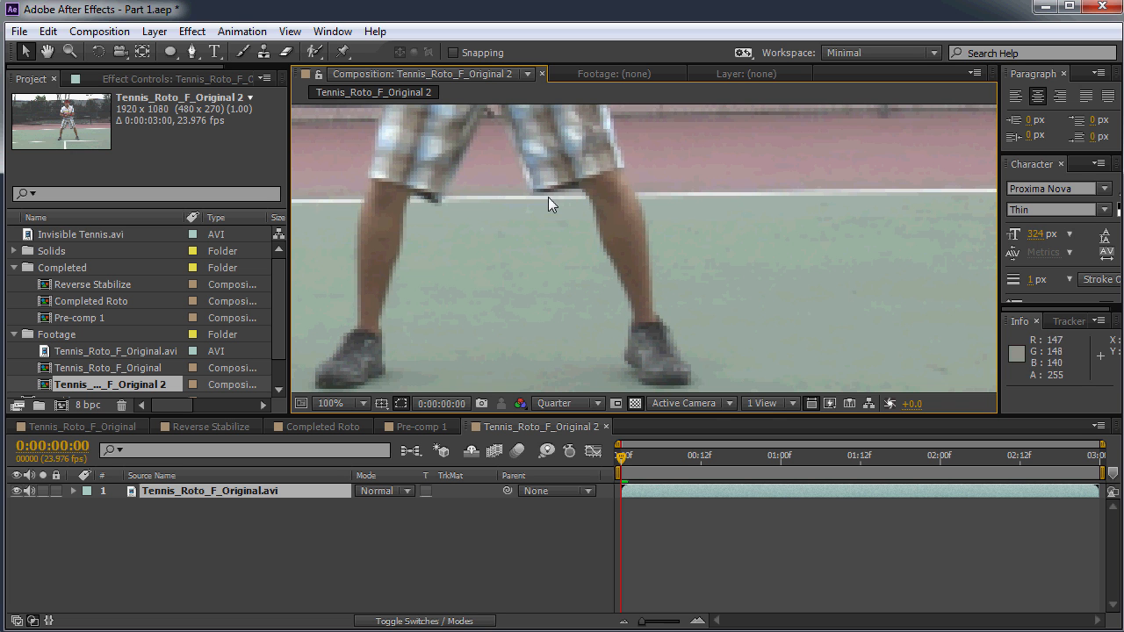
scroll(634, 283, "down", 2)
scroll(633, 279, "up", 2)
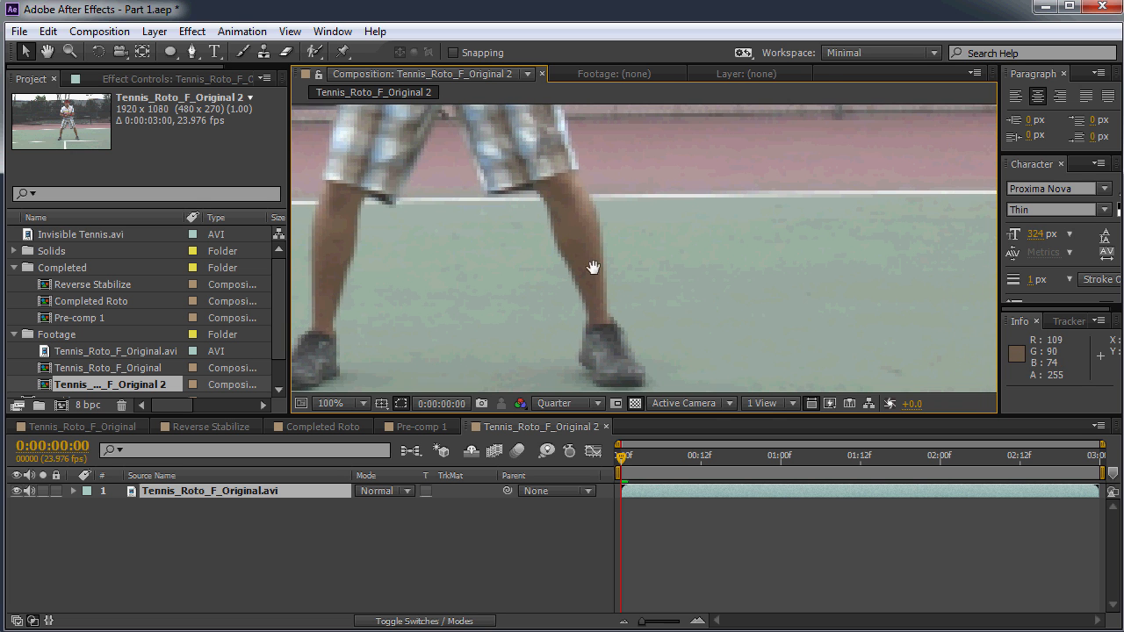
Send the footage layer to mocha AE for tracking and create the new mocha project with frame range 0 to 71
left_click(305, 502)
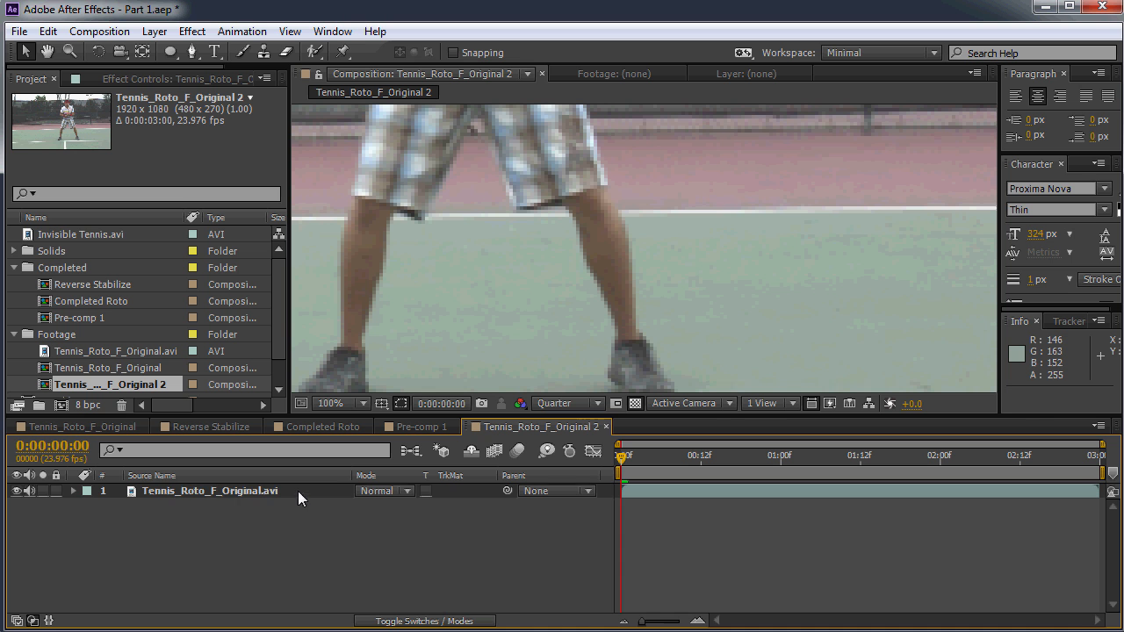
left_click(297, 492)
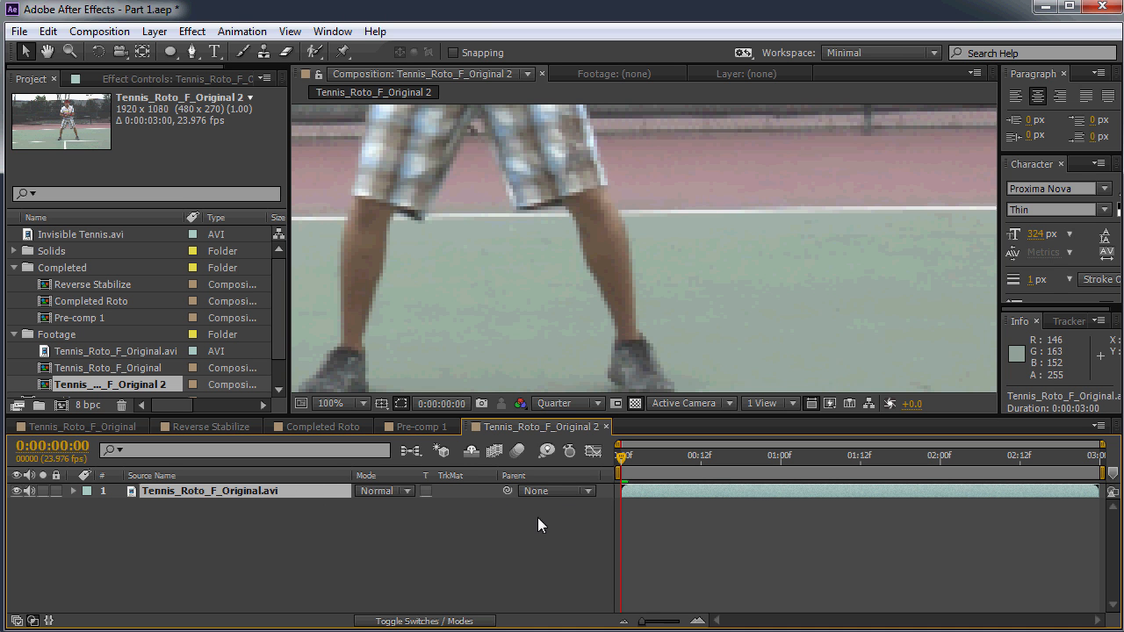
scroll(639, 198, "down", 2)
left_click_drag(571, 189, 597, 226)
left_click(241, 31)
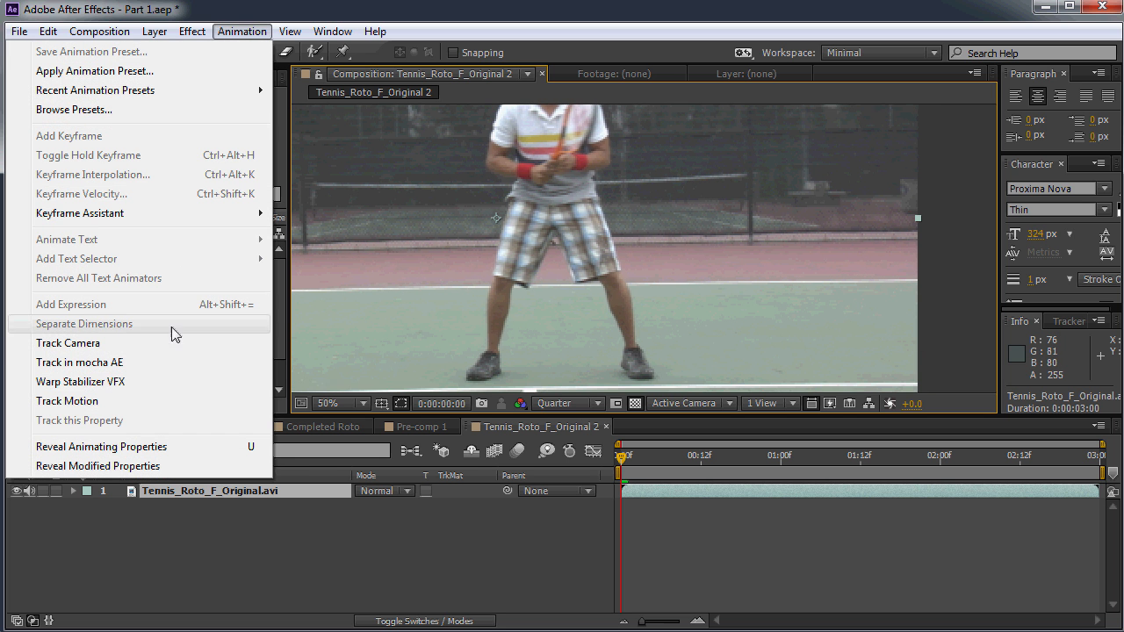
left_click(127, 369)
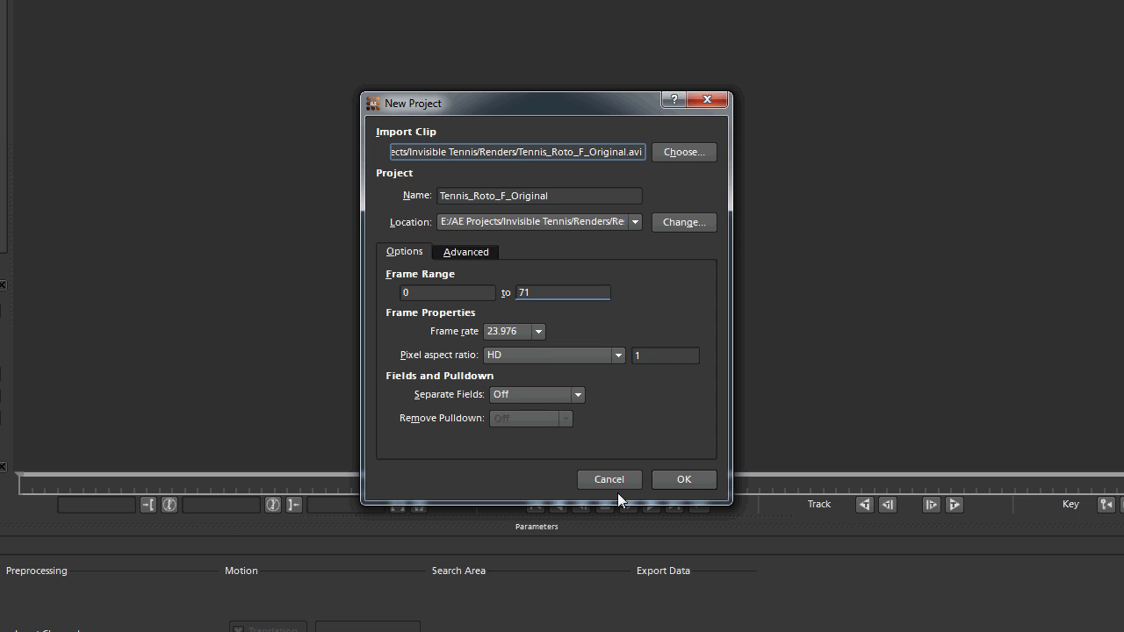
left_click(697, 488)
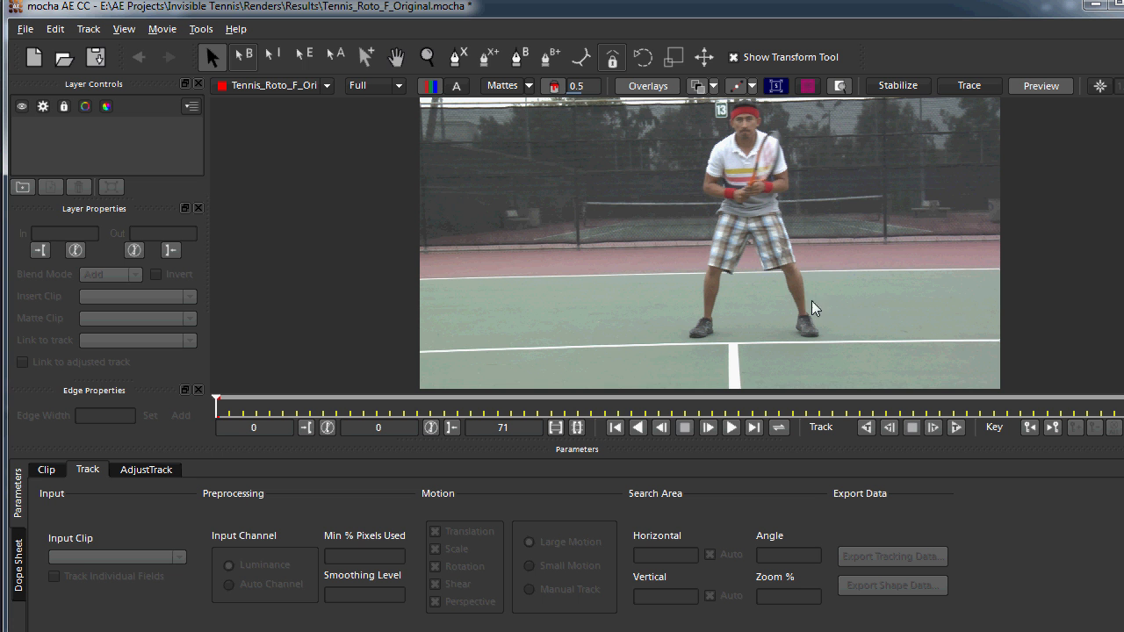
Outline the player's left lower leg, from the shorts' hem to the shoe, with a closed X-spline at frame 0
key("z")
left_click_drag(854, 301, 803, 263)
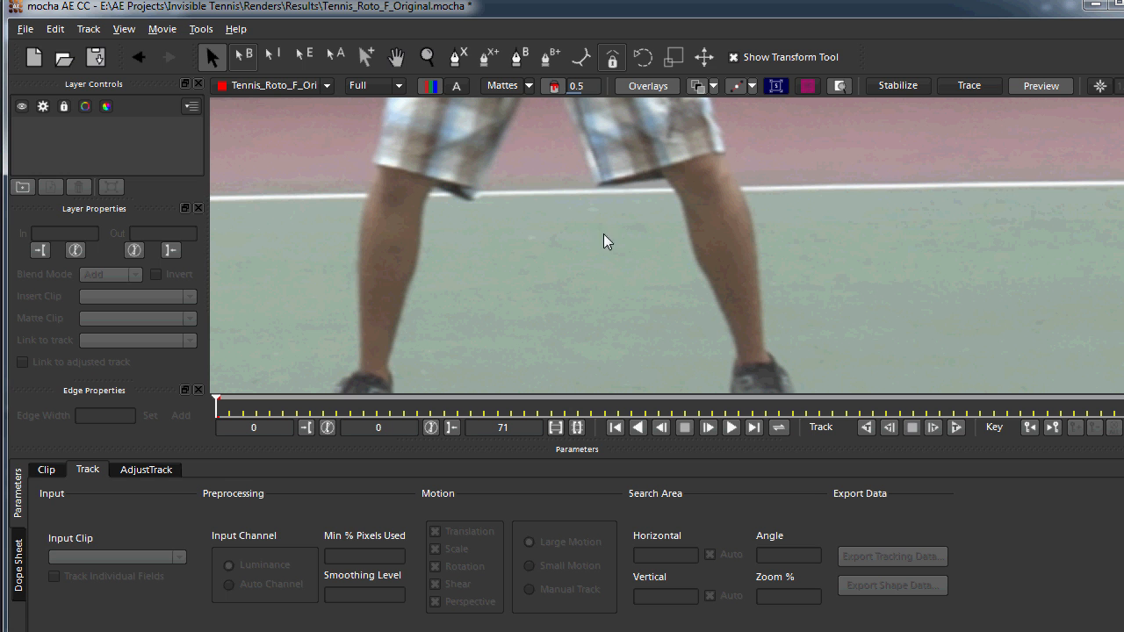
left_click(457, 57)
left_click(650, 172)
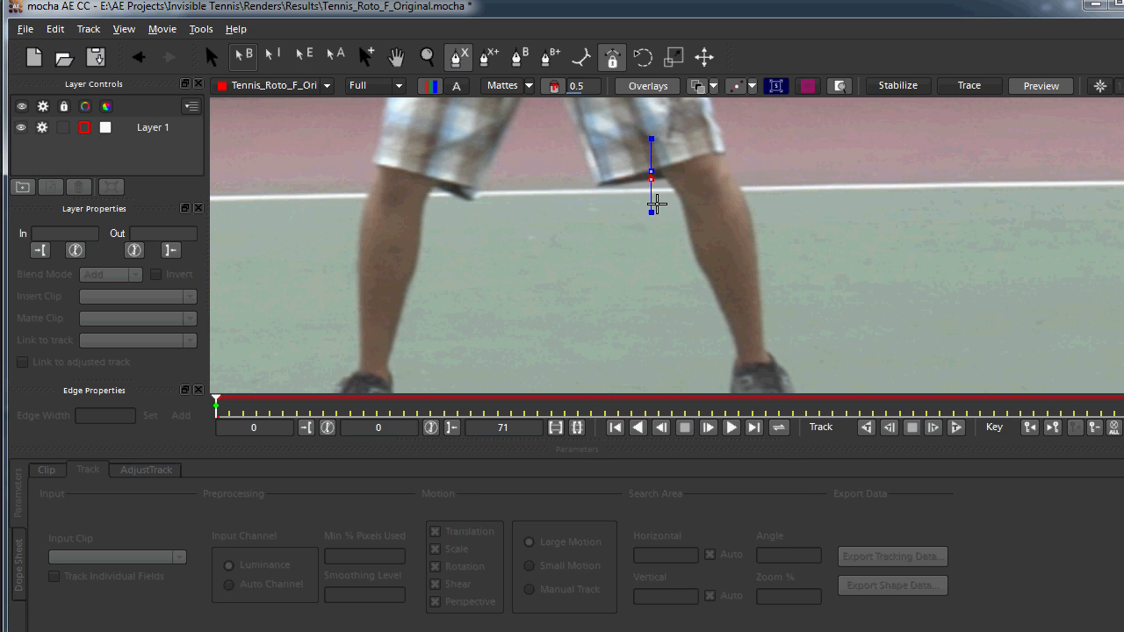
left_click(663, 217)
left_click(692, 284)
left_click(718, 339)
right_click(717, 338)
left_click(717, 324)
left_click(721, 363)
left_click(735, 379)
left_click(783, 378)
left_click(769, 304)
left_click(770, 241)
left_click(759, 187)
left_click(740, 147)
left_click(690, 137)
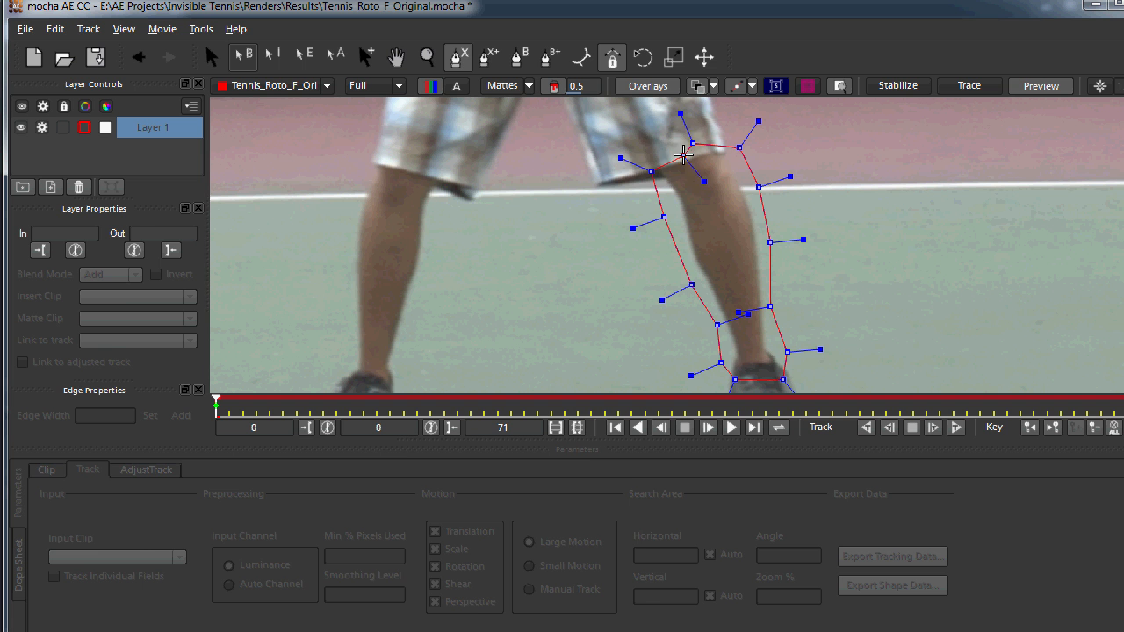
right_click(684, 154)
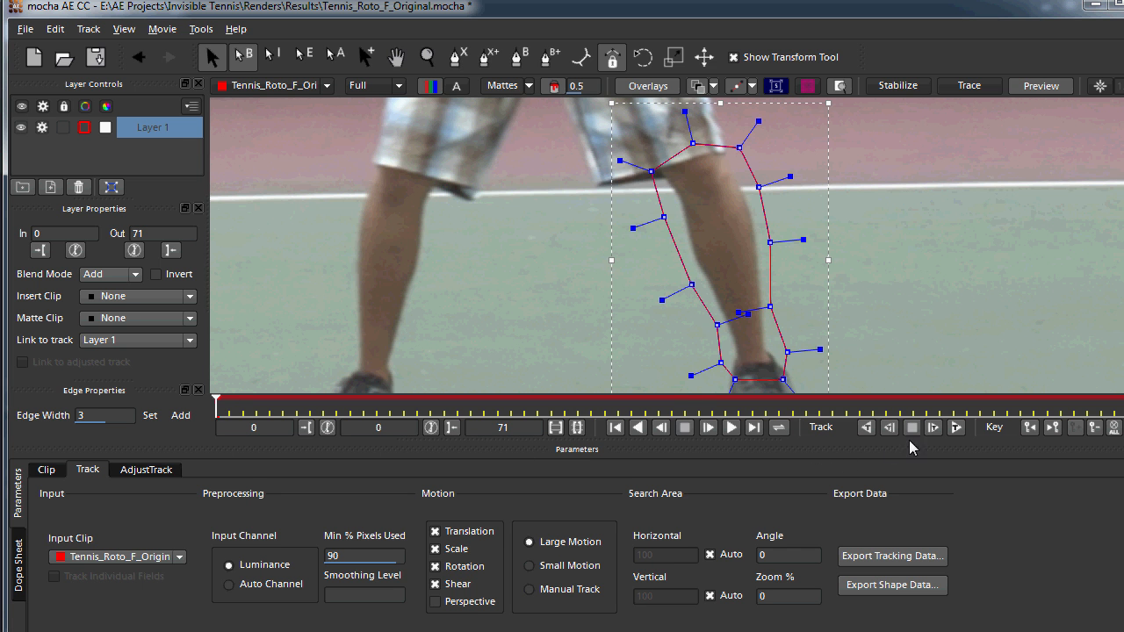
Try to track the leg spline forward through the clip and inspect its position on the frame where tracking stops
left_click(961, 428)
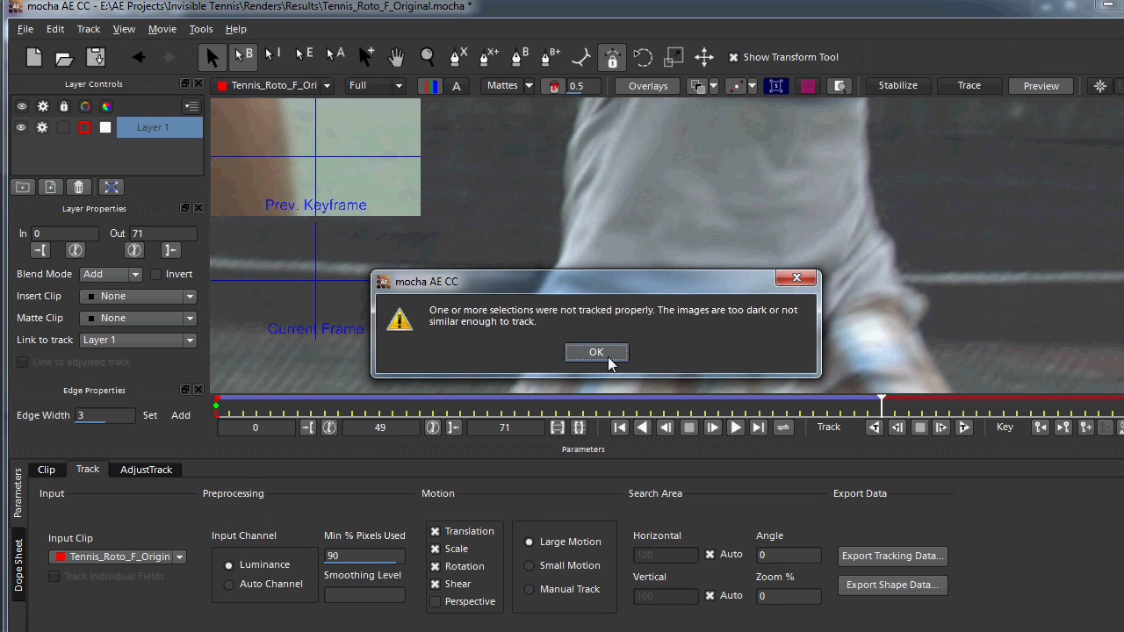
left_click(596, 352)
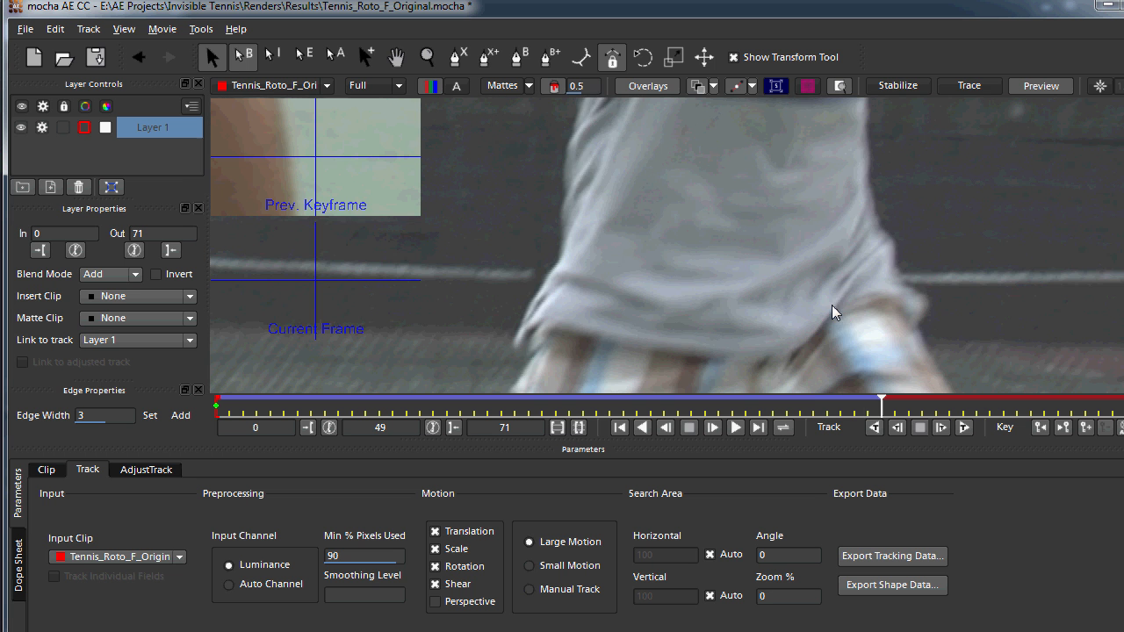
key("x")
left_click_drag(846, 271, 777, 105)
key("x")
left_click_drag(839, 220, 837, 296)
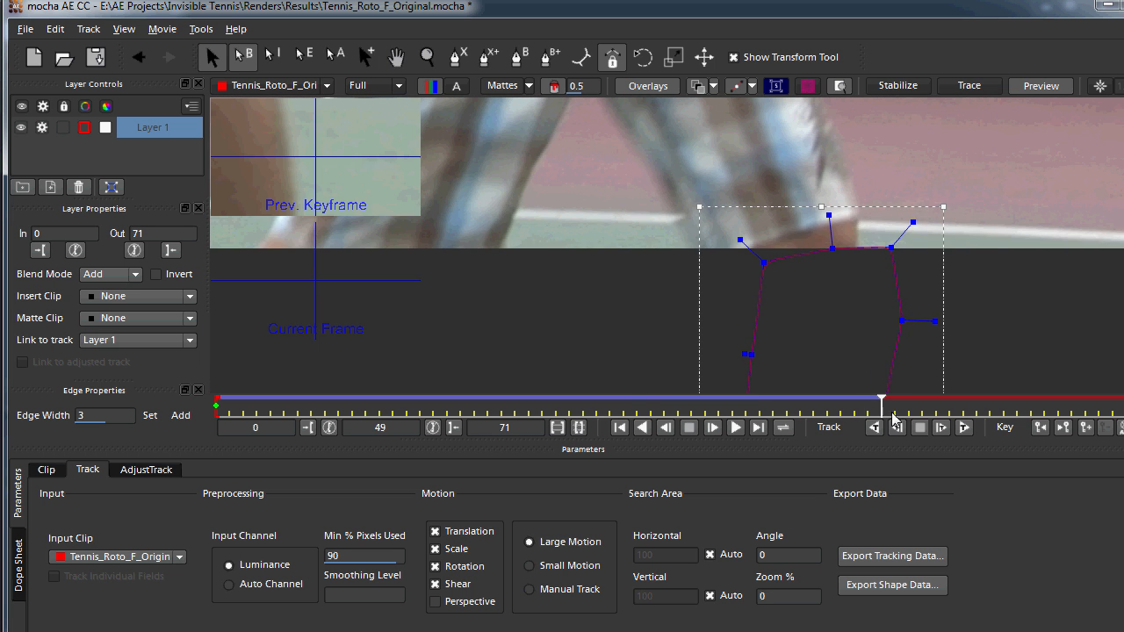
Reposition the tracked leg spline over the player's left leg at frames 45 and 47
left_click_drag(880, 401, 827, 407)
left_click(839, 245)
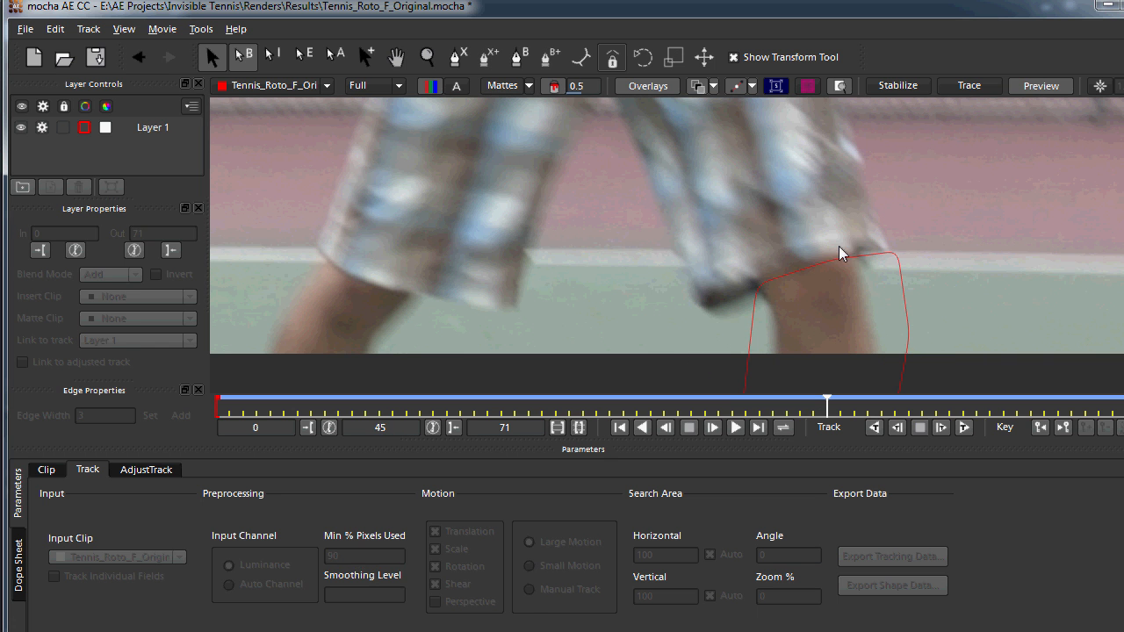
left_click(851, 264)
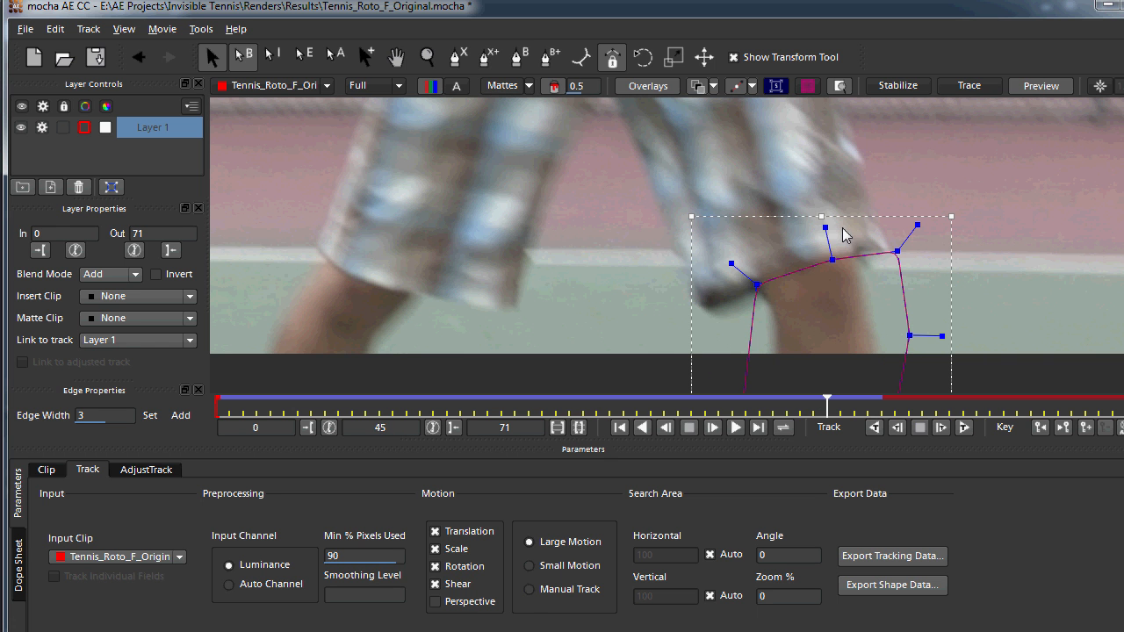
left_click_drag(829, 217, 823, 211)
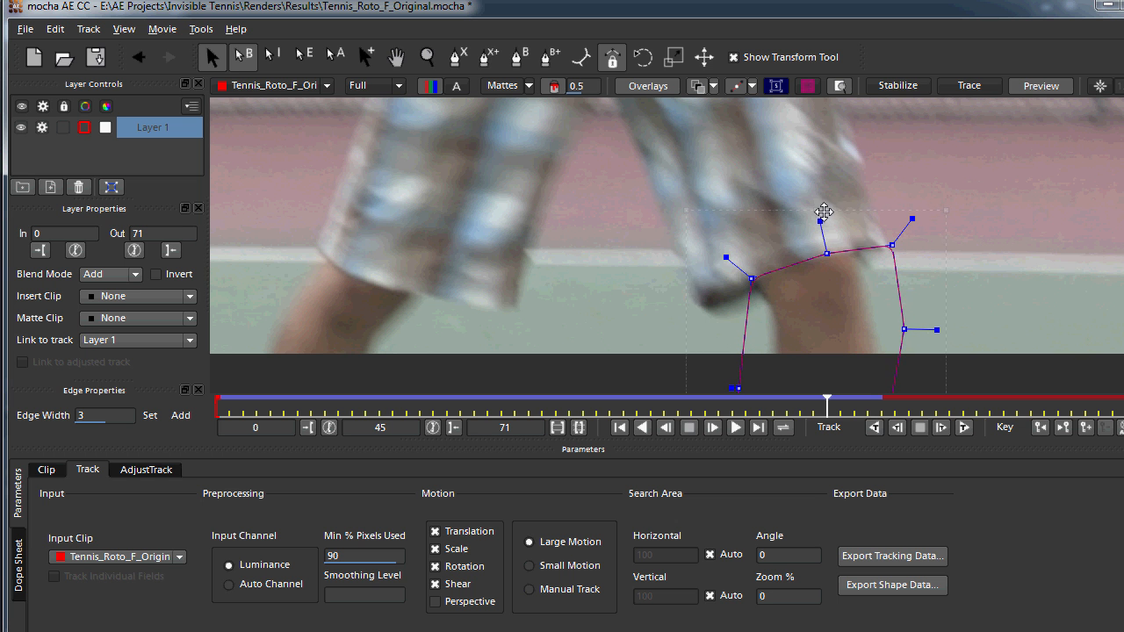
left_click_drag(830, 406, 855, 401)
left_click_drag(892, 304, 869, 256)
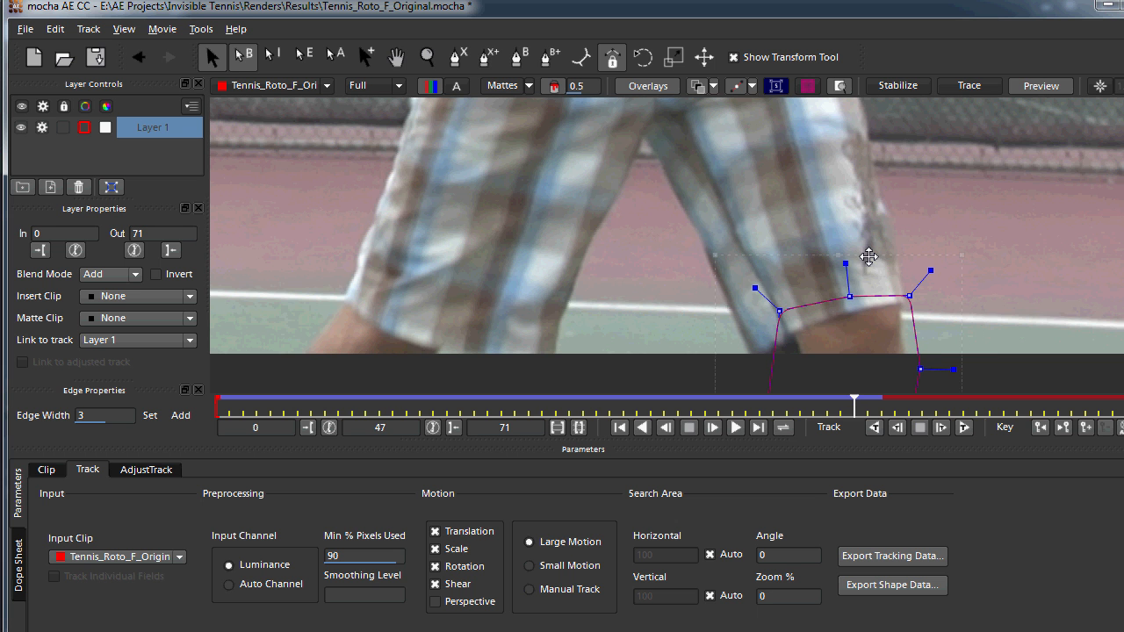
Track the leg spline forward one frame at a time from frame 48 to frame 51
mouse_move(853, 401)
left_mouse_down()
mouse_move(879, 400)
mouse_move(865, 400)
left_mouse_up()
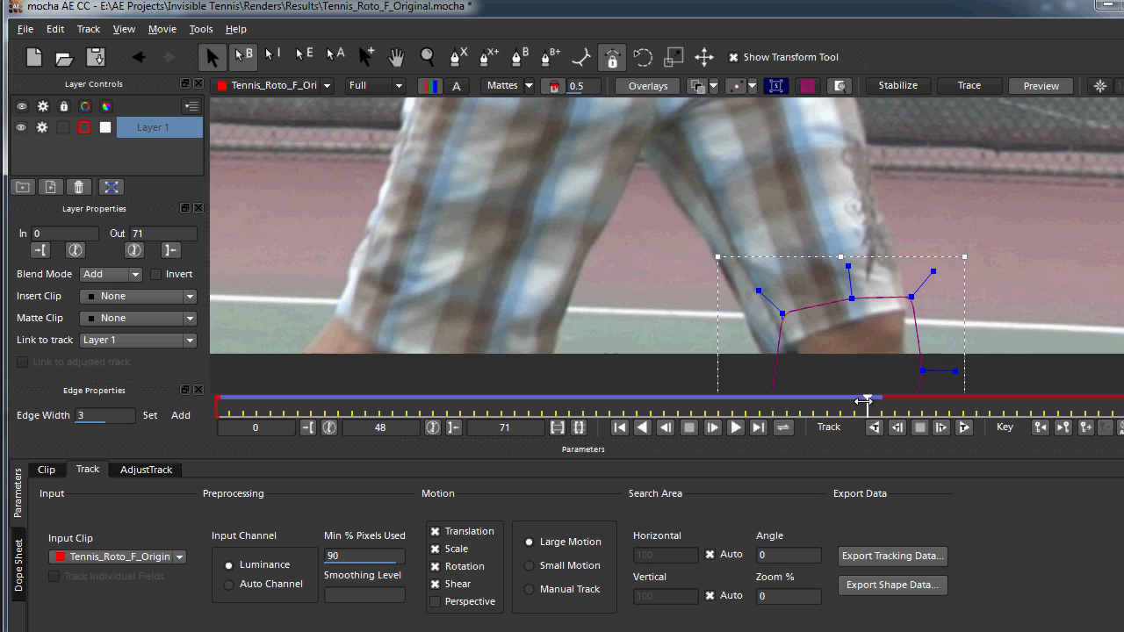
left_click(939, 428)
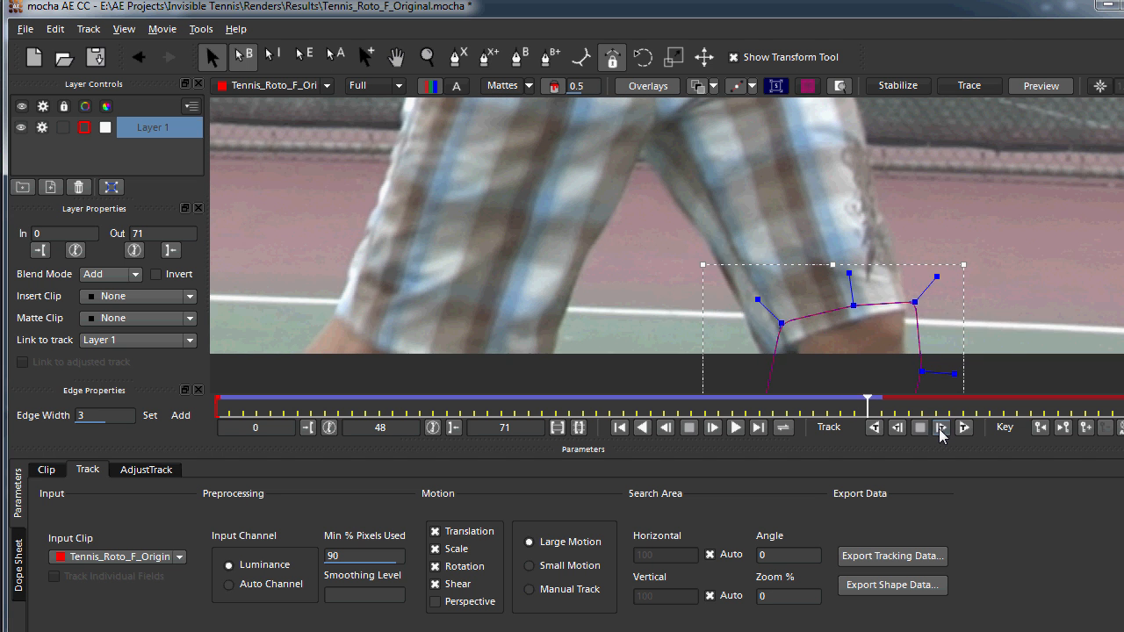
left_click(939, 428)
left_click(938, 428)
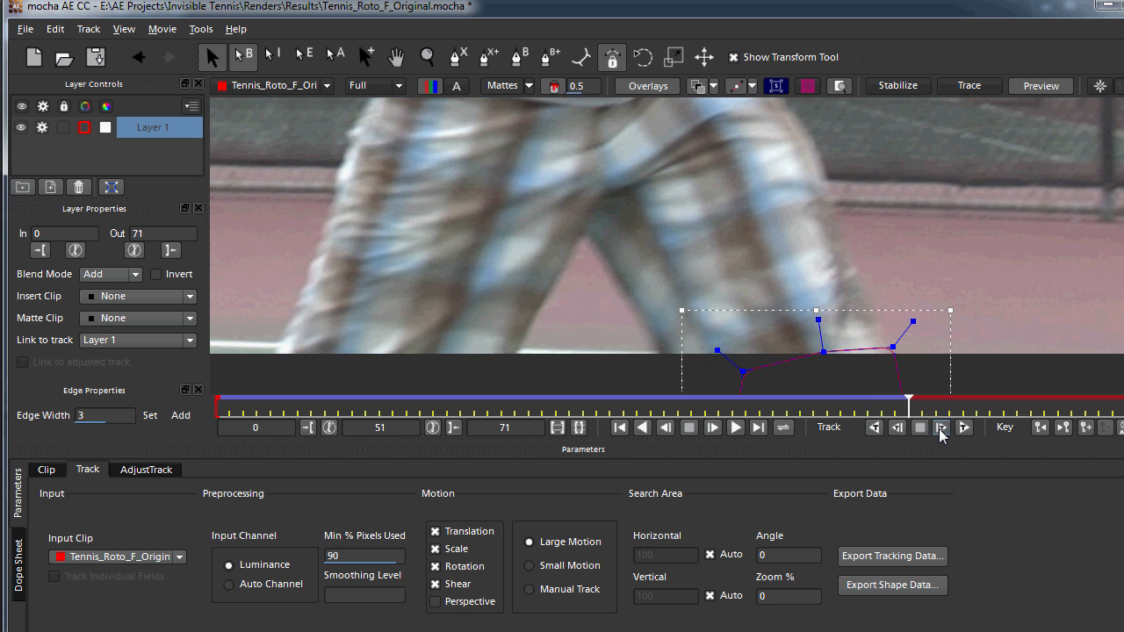
Review how closely the tracked spline follows the left lower leg between frames 0 and 34
left_click_drag(910, 402, 256, 362)
key("Left")
key("Left")
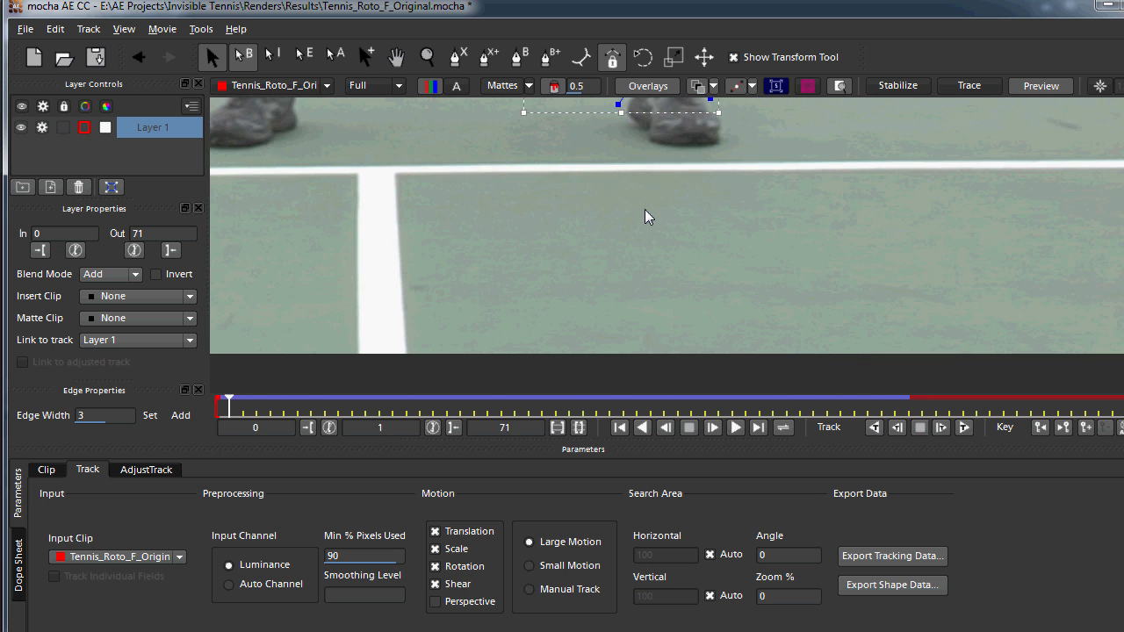
key("Left")
key("z")
left_click_drag(635, 201, 641, 386)
key("x")
left_click_drag(663, 181, 709, 367)
key("Right")
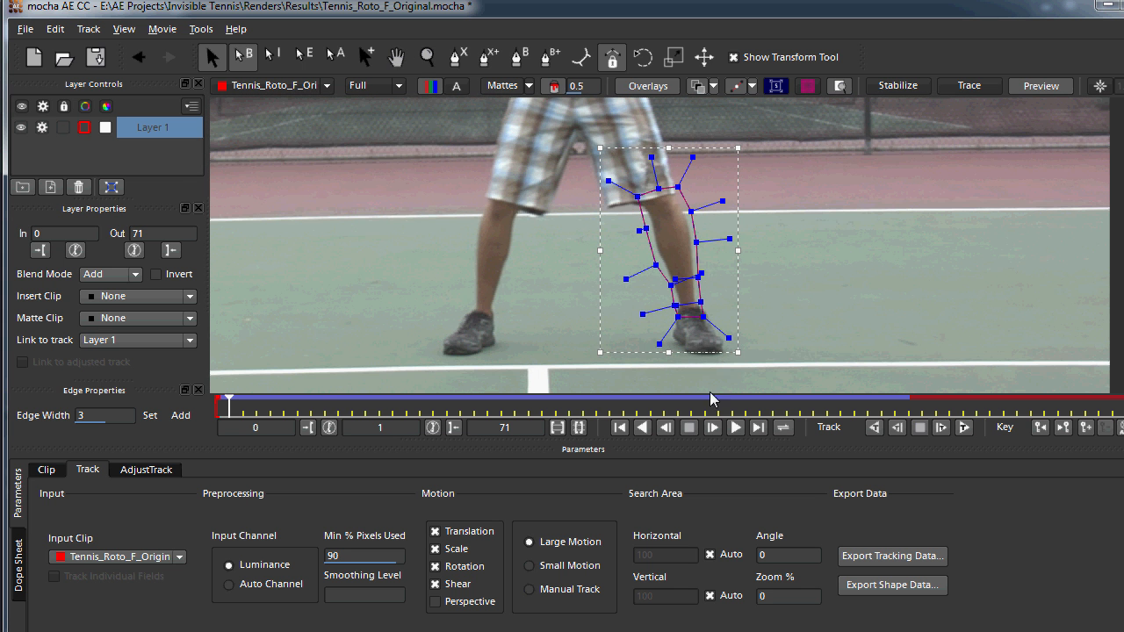
left_click_drag(225, 405, 676, 419)
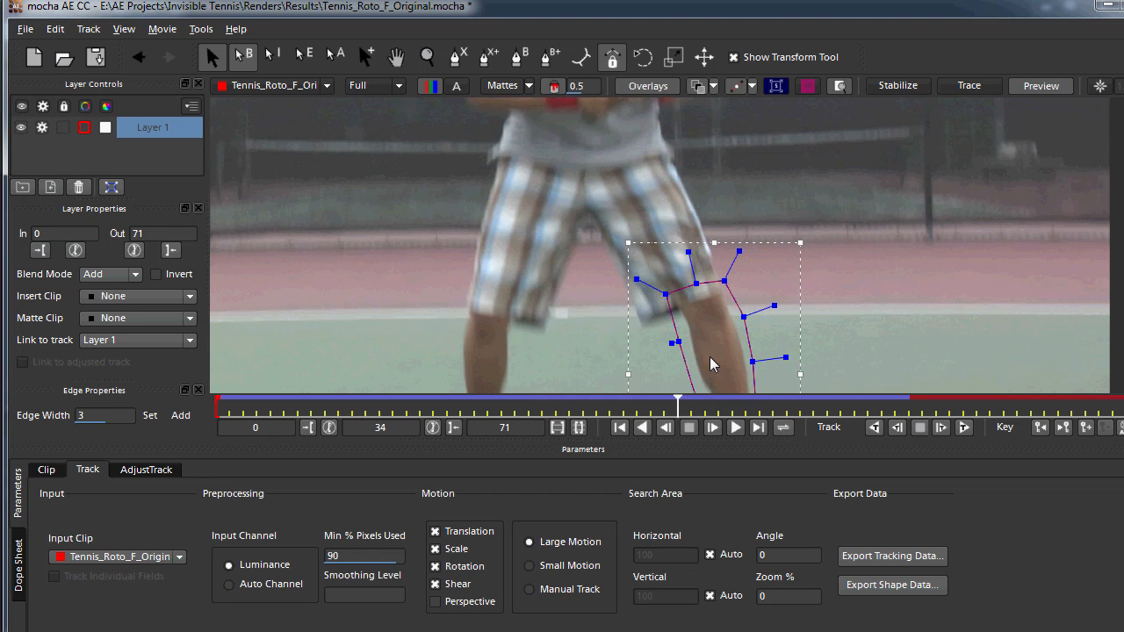
key("x")
left_click_drag(711, 364, 677, 245)
left_click_drag(678, 410, 627, 406)
left_click_drag(628, 406, 664, 370)
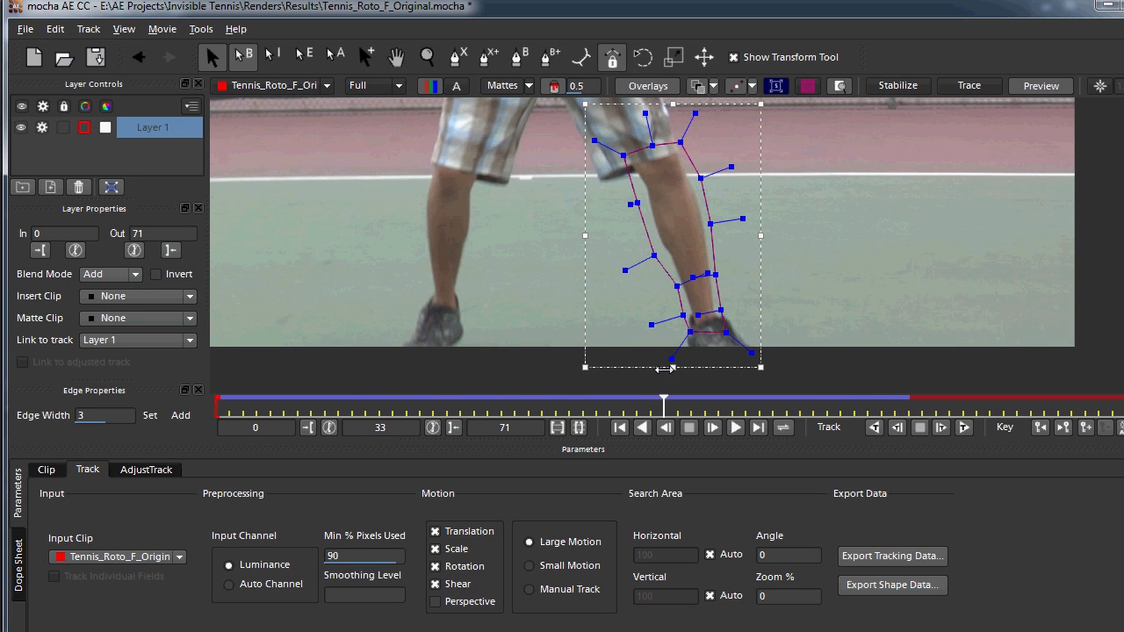
left_click(457, 57)
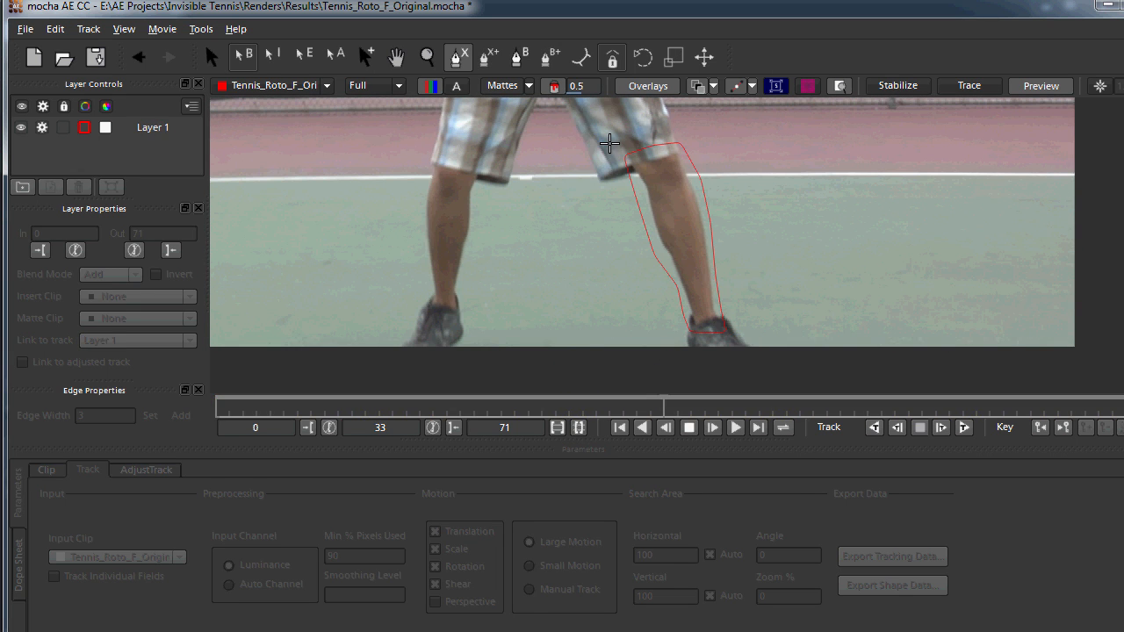
left_click(609, 143)
key("ctrl+z")
key("z")
left_click_drag(618, 264, 584, 32)
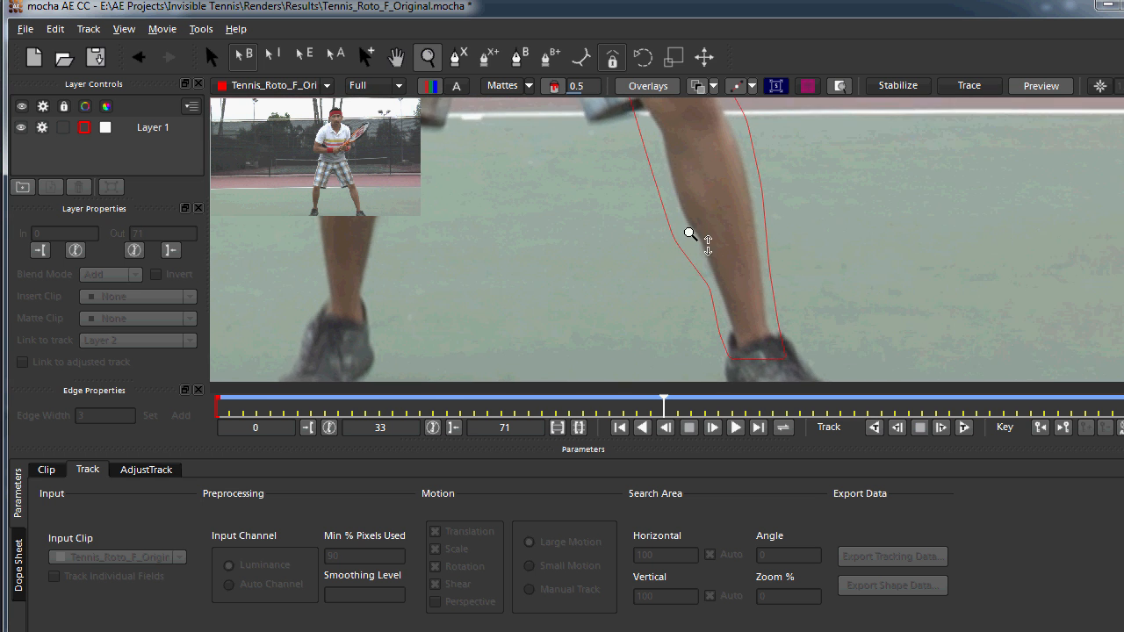
left_click_drag(698, 238, 663, 155)
key("x")
left_click_drag(664, 245, 663, 262)
left_click_drag(658, 220, 677, 353)
key("z")
left_click_drag(673, 291, 658, 95)
key("x")
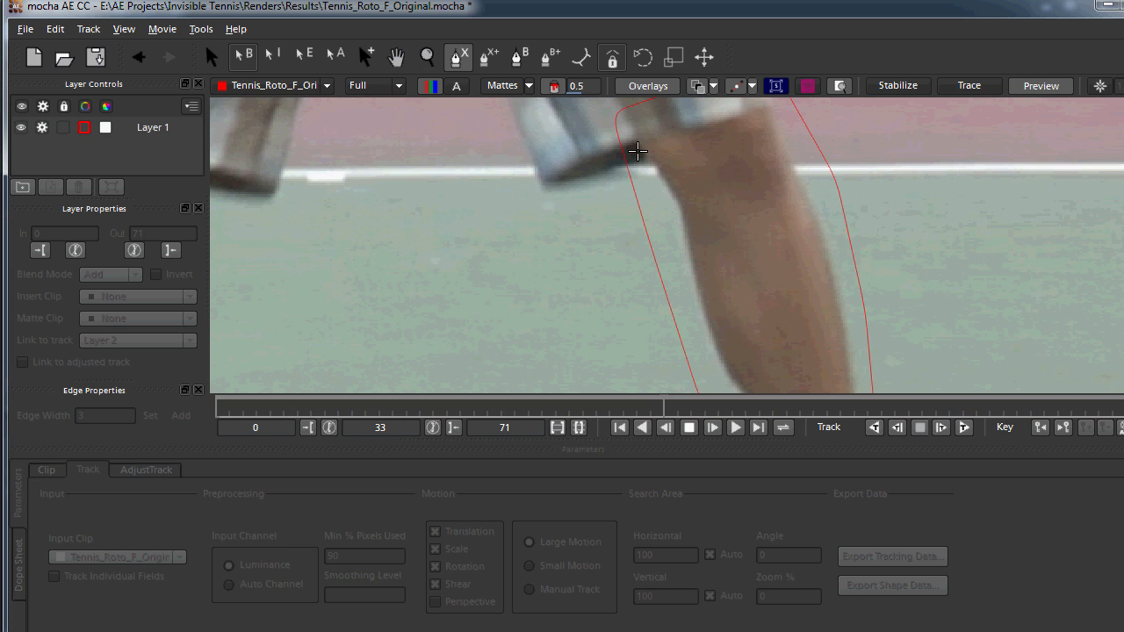
key("x")
Start a new X-spline at frame 0, tightly following the left leg's inner edge from the shorts' hem to the upper calf
left_click_drag(663, 402, 211, 394)
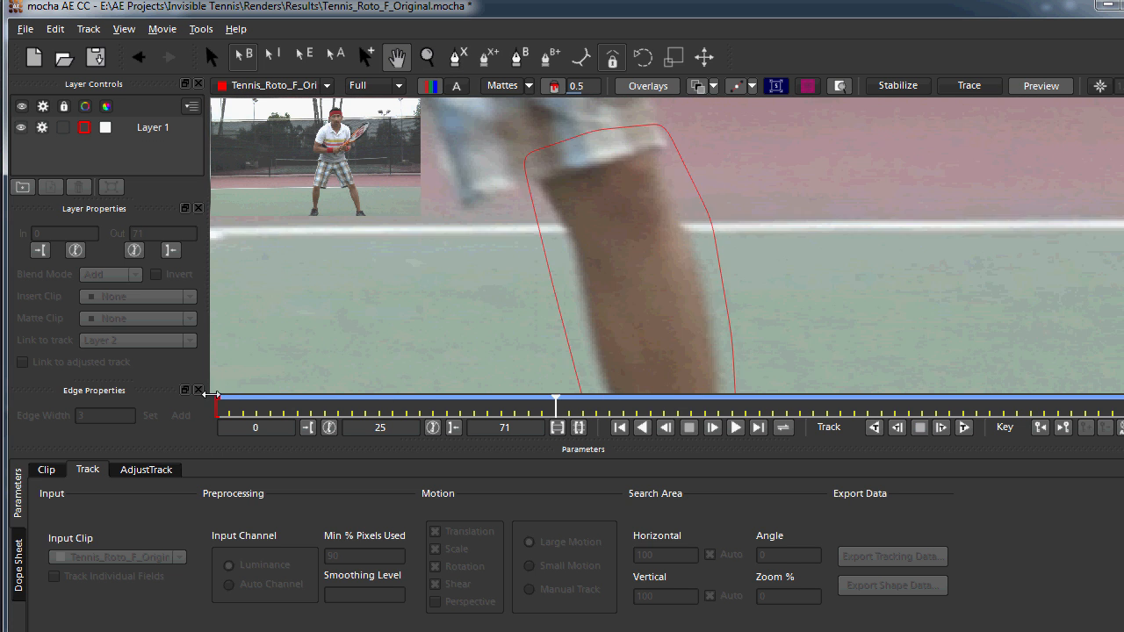
left_click(468, 56)
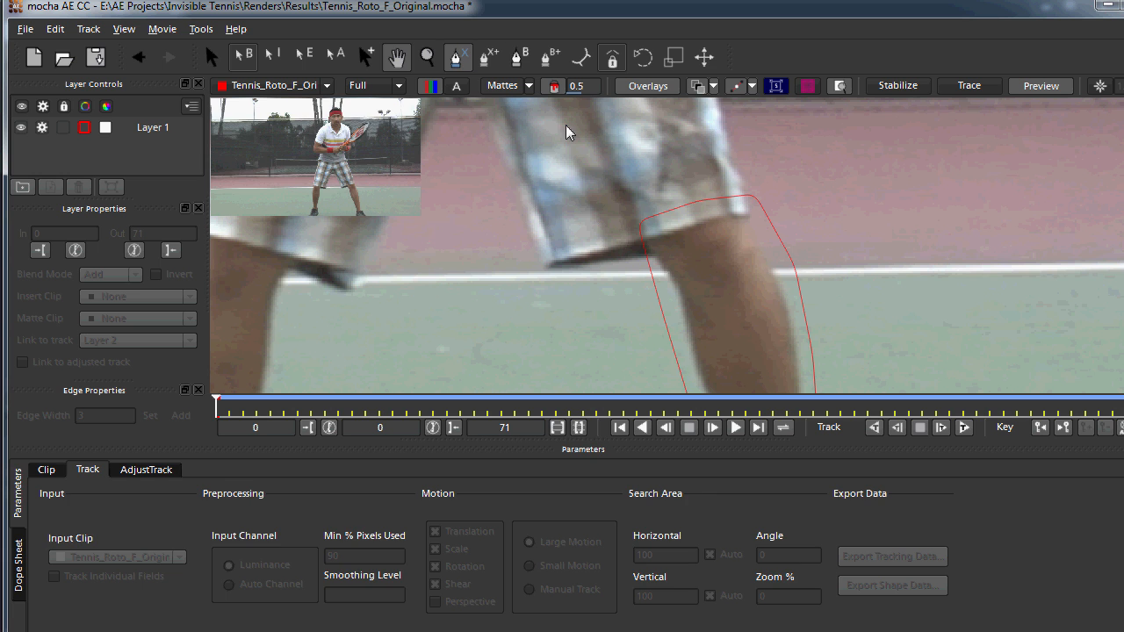
left_click(645, 242)
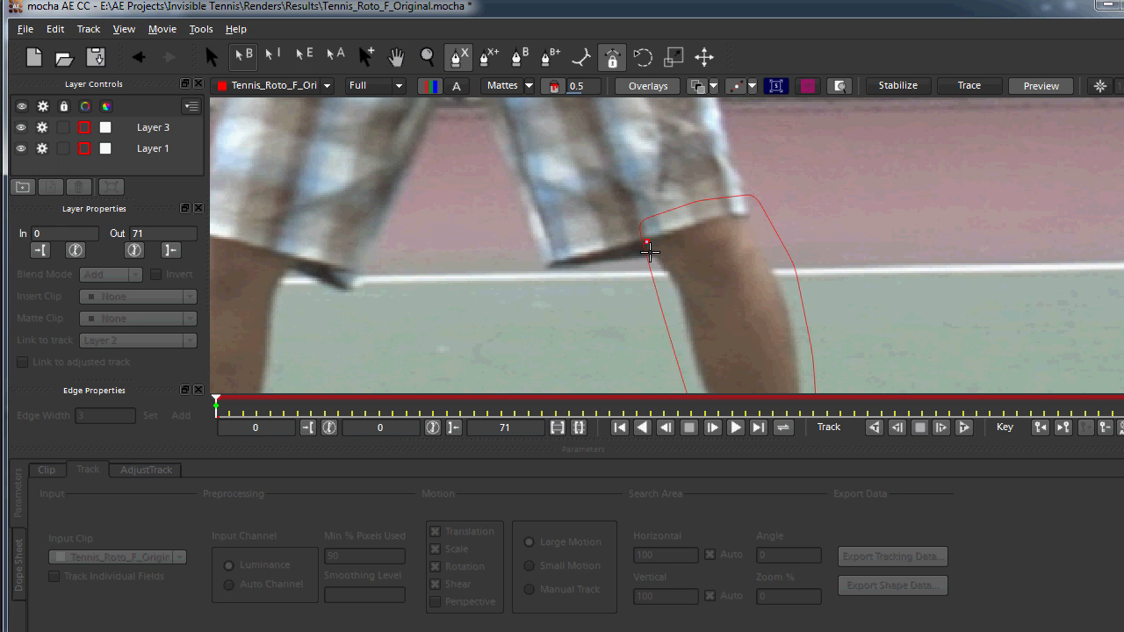
left_click(664, 268)
left_click(683, 299)
left_click(687, 332)
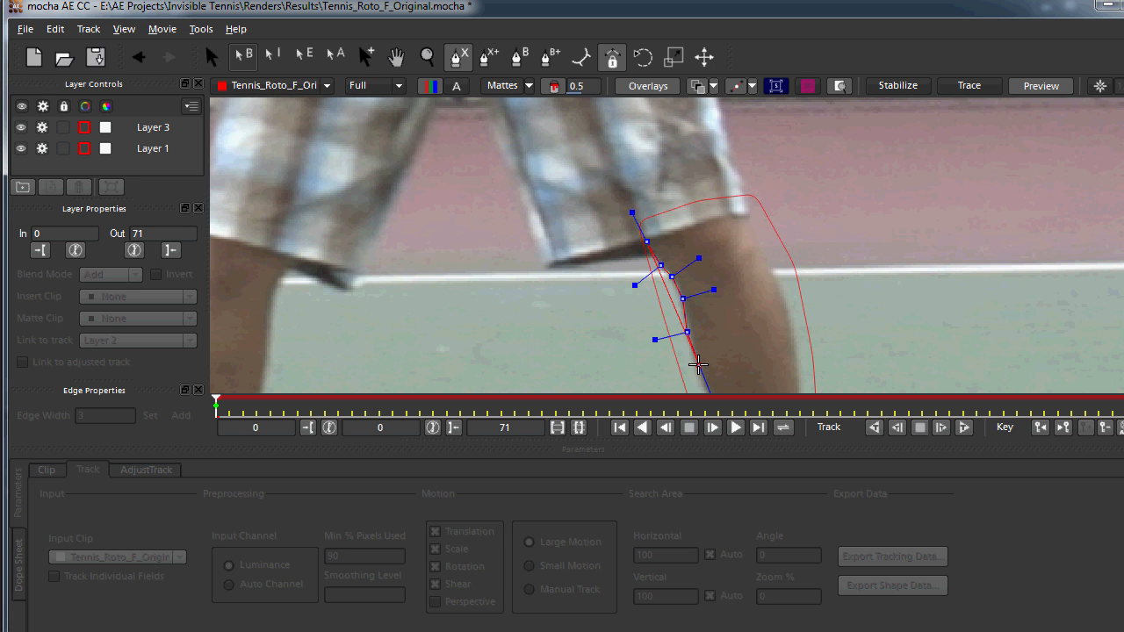
left_click(698, 367)
Continue the X-spline tightly down the inner edge of the left calf to just above the shoe
key("x")
left_click_drag(726, 335, 694, 183)
left_click(678, 251)
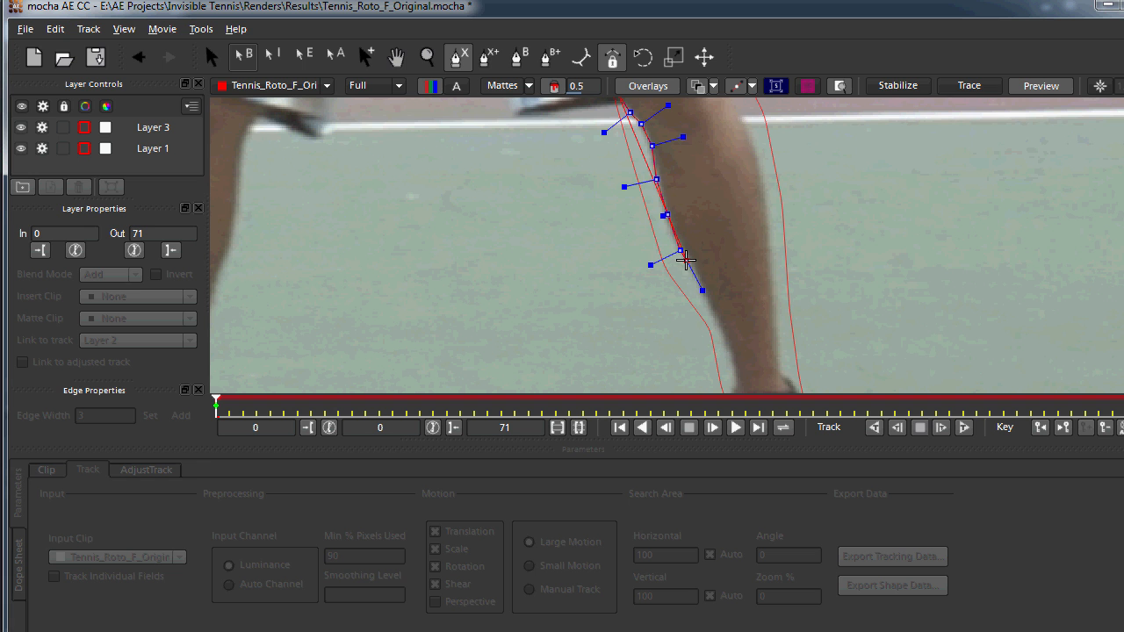
left_click(699, 283)
left_click(712, 312)
left_click(728, 344)
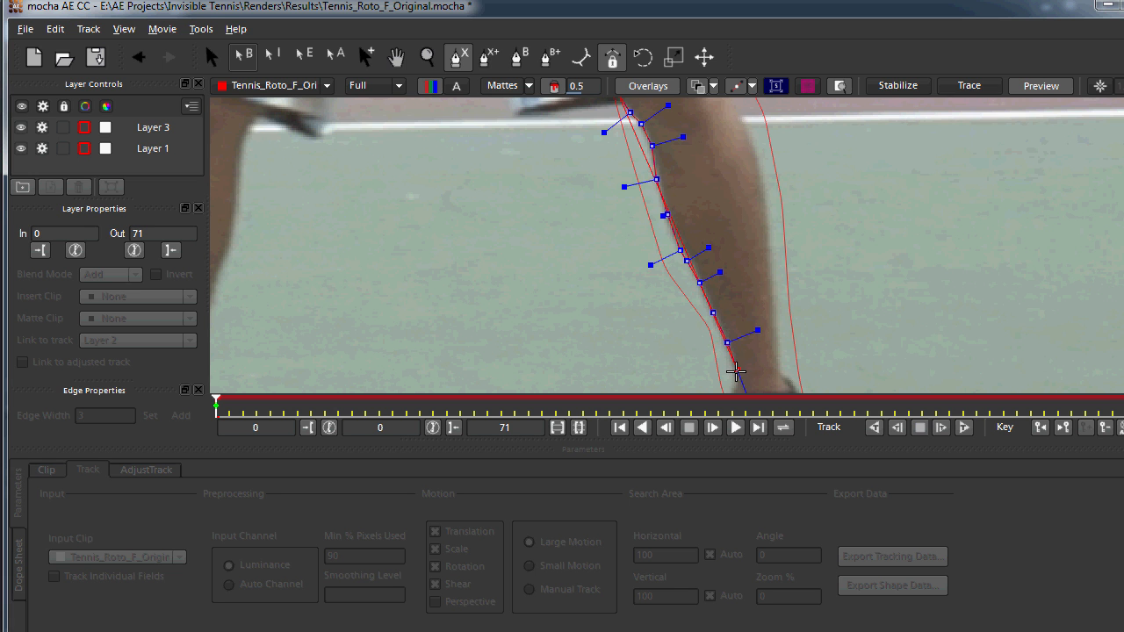
left_click(734, 376)
key("x")
left_click_drag(743, 362, 719, 243)
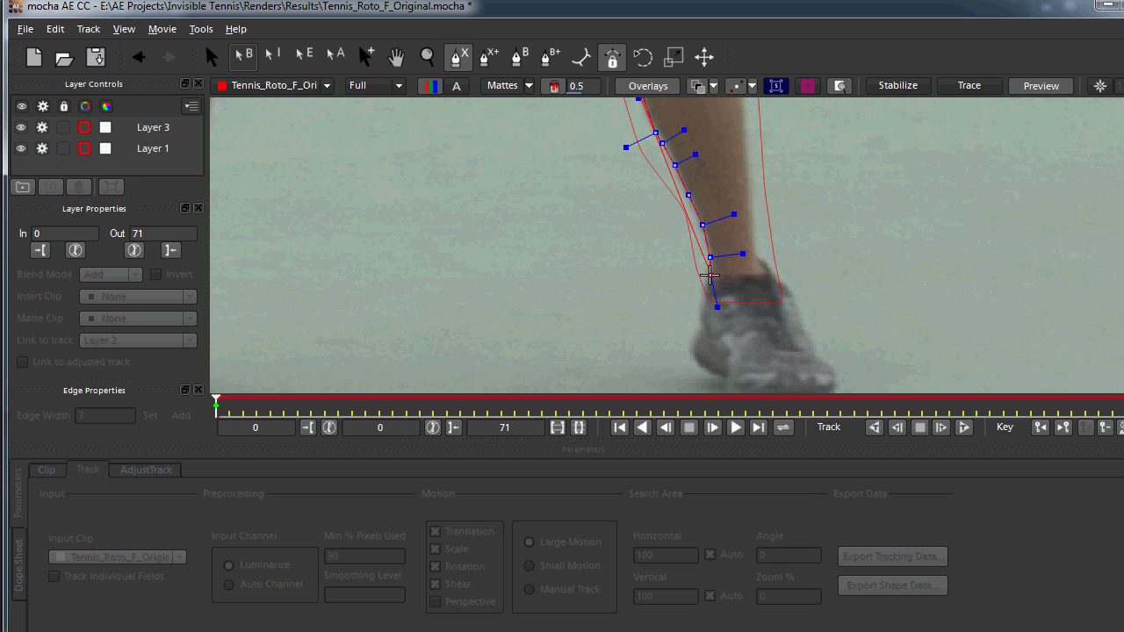
Carry the X-spline across the left ankle along the top edge of the shoe
left_click(711, 277)
left_click(712, 283)
left_click(732, 278)
left_click(748, 277)
left_click(762, 277)
left_click(765, 272)
Run the X-spline up the outer edge of the left leg from the ankle to just below the shorts' hem
left_click(758, 255)
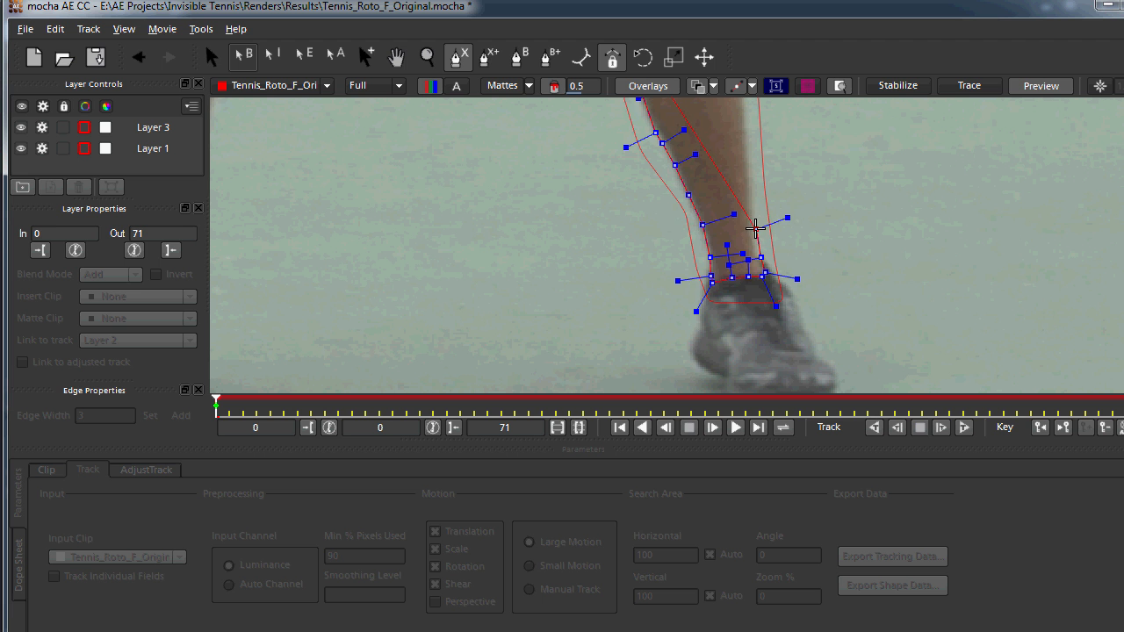
left_click(756, 160)
left_click_drag(757, 208, 764, 279)
left_click(756, 274)
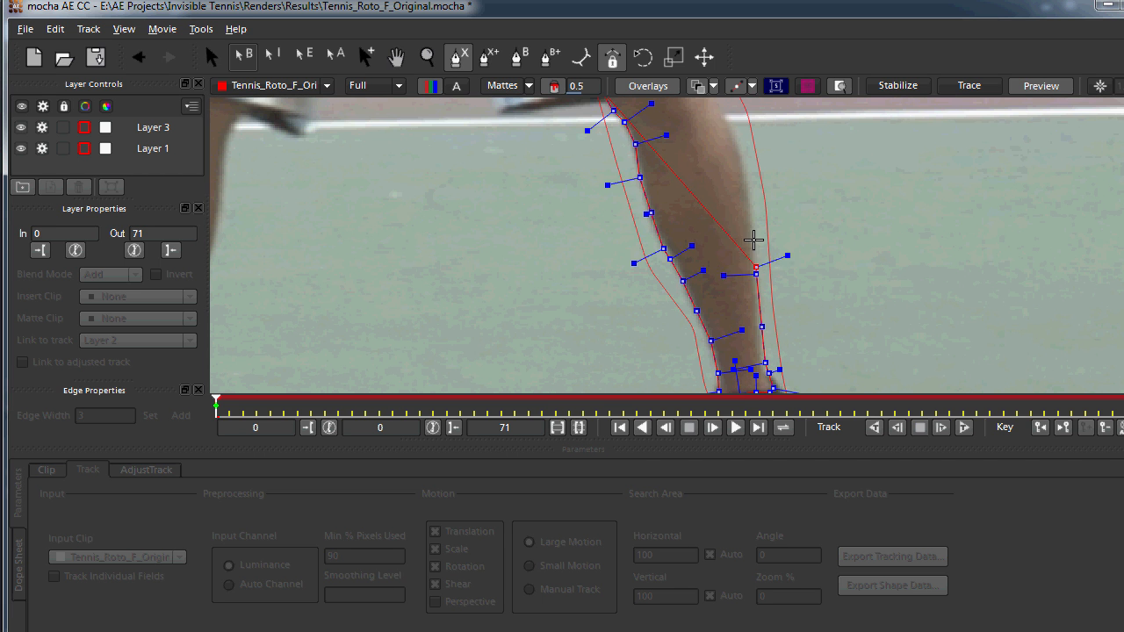
left_click(751, 193)
left_click_drag(758, 238, 780, 354)
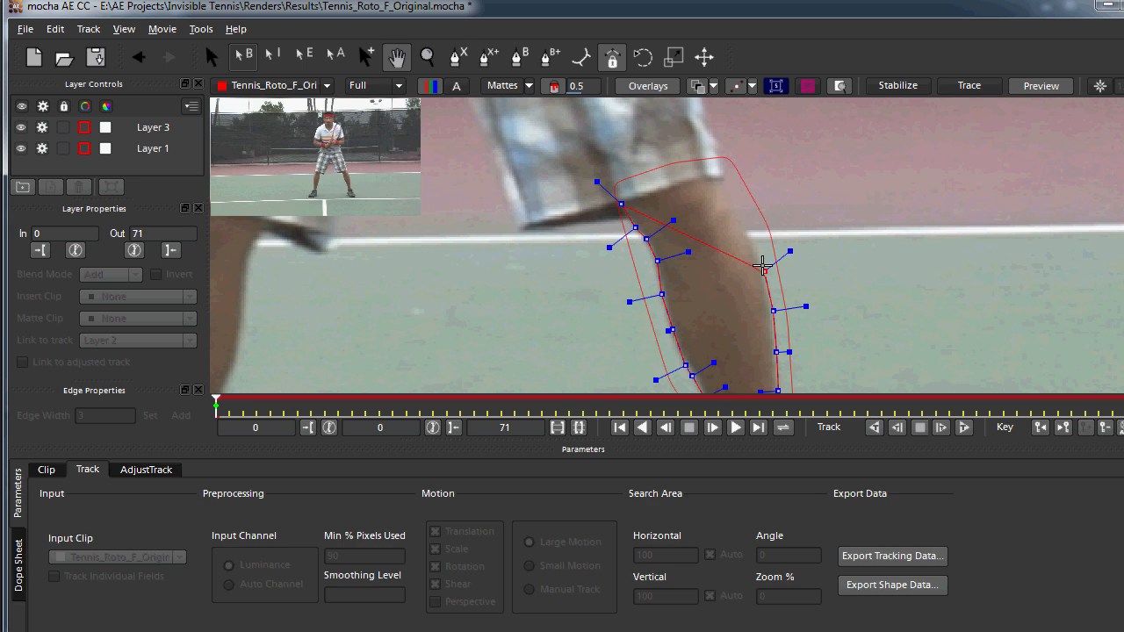
left_click(765, 269)
left_click(754, 248)
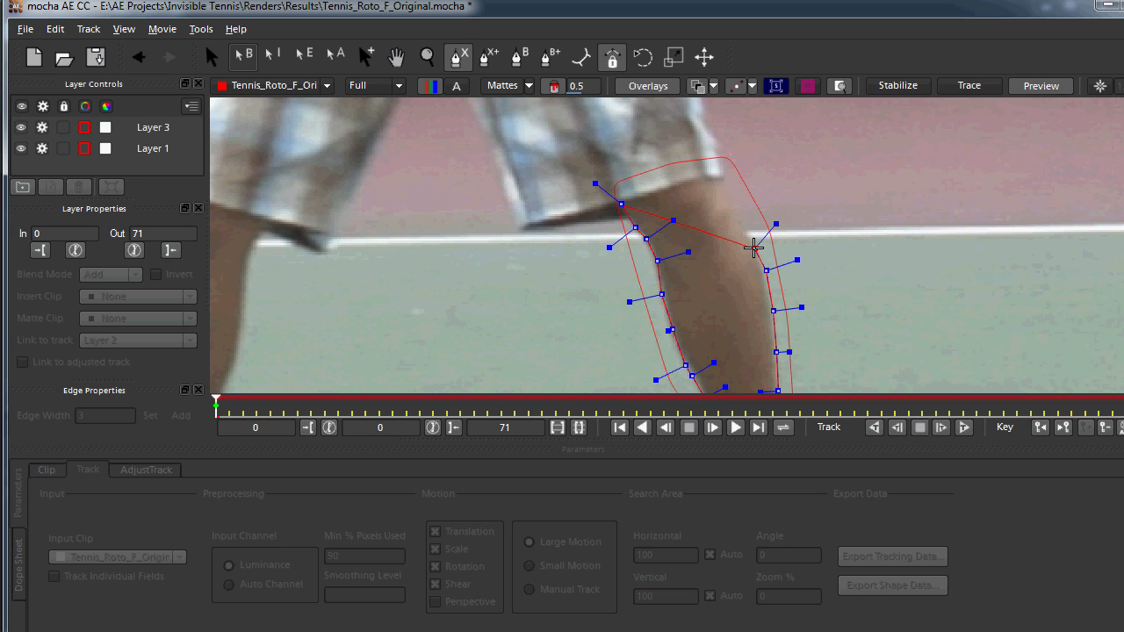
left_click(738, 213)
left_click(729, 194)
Follow the shorts' hem back across the knee with the X-spline and close the shape
left_click(722, 179)
left_click(712, 178)
left_click(690, 179)
left_click(672, 185)
left_click(654, 191)
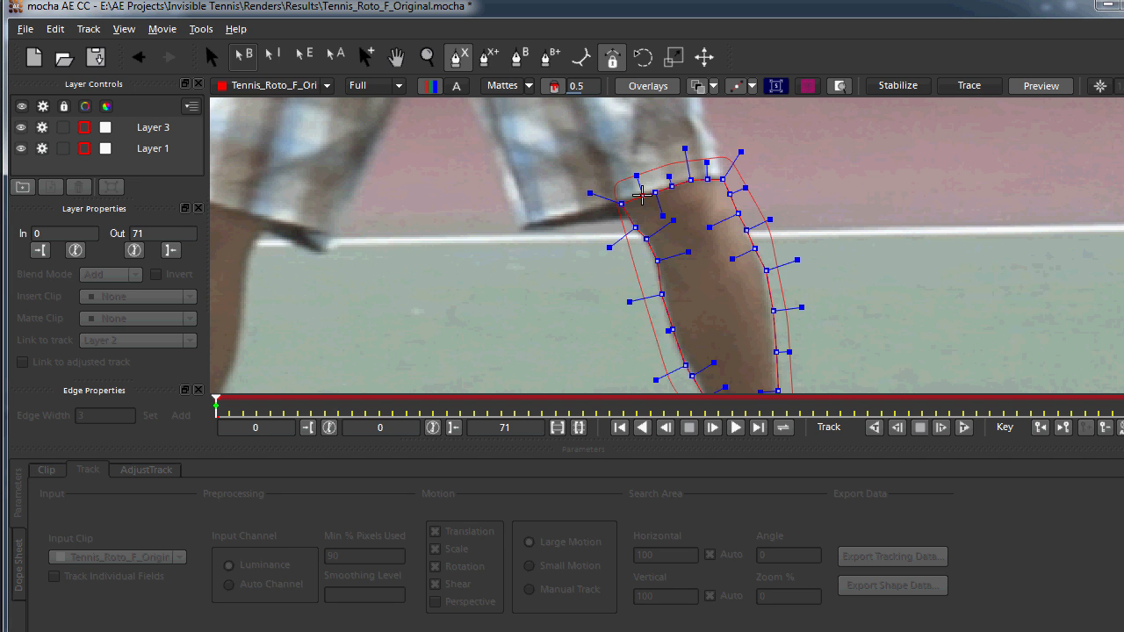
left_click(636, 195)
right_click(636, 198)
Link the new tight leg shape, Layer 3, to the track of Layer 1
left_click_drag(799, 261, 782, 221)
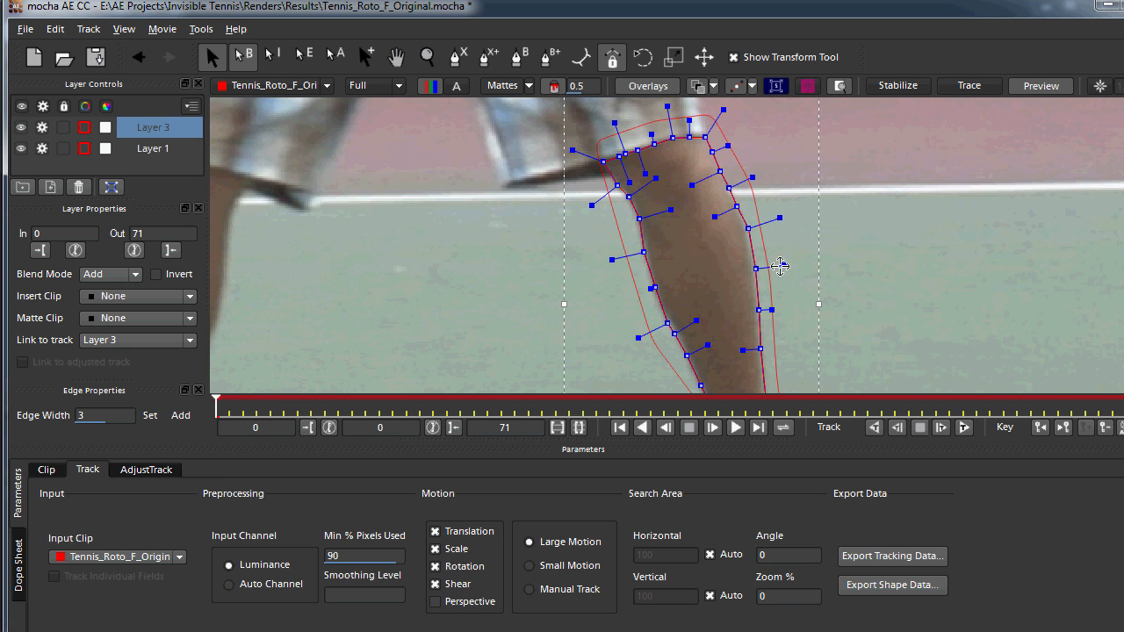
left_click_drag(636, 376, 621, 362)
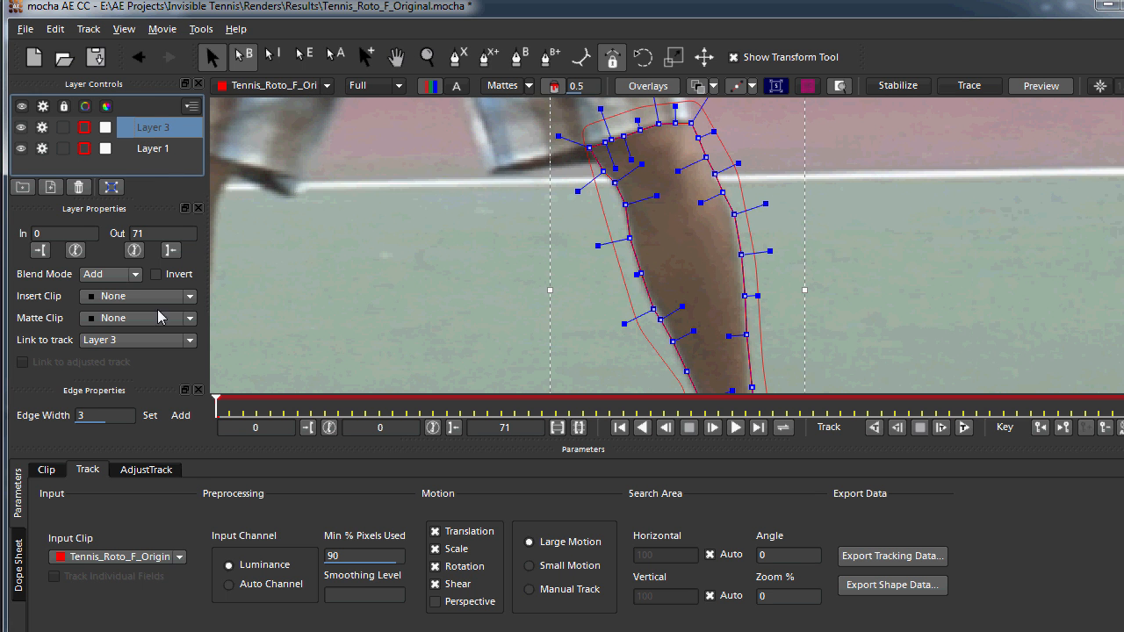
left_click(130, 340)
left_click(132, 363)
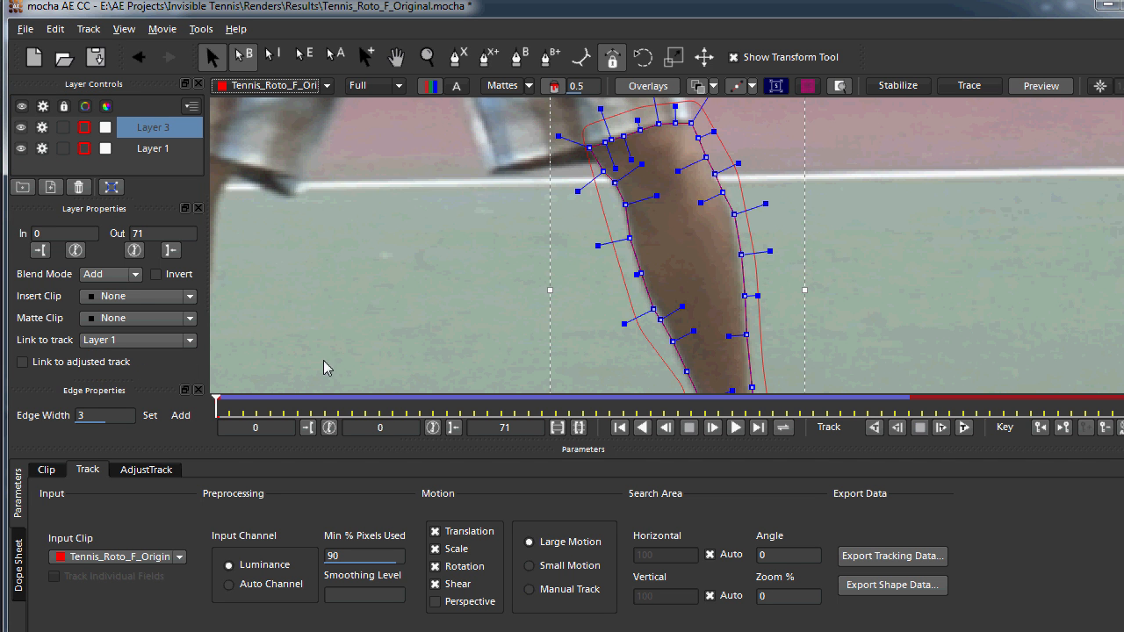
Review how well the linked Layer 3 shape follows the left leg's edges between frames 0 and 34
left_click_drag(215, 401, 510, 399)
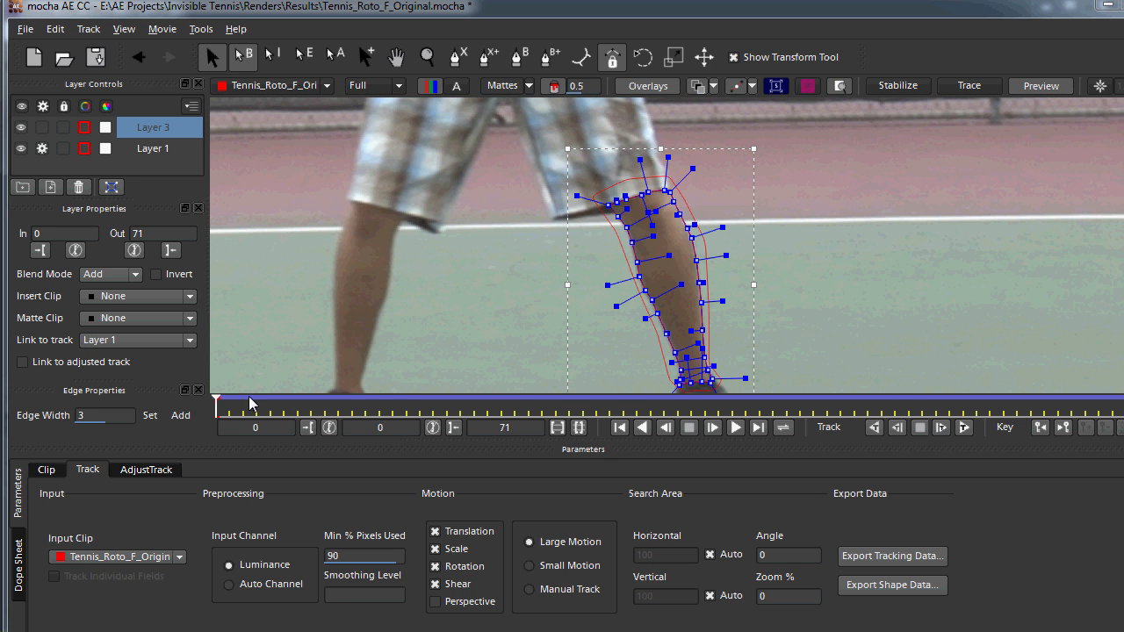
left_click_drag(219, 405, 501, 398)
key("x")
left_click_drag(649, 278, 626, 92)
key("x")
left_click_drag(658, 256, 654, 214)
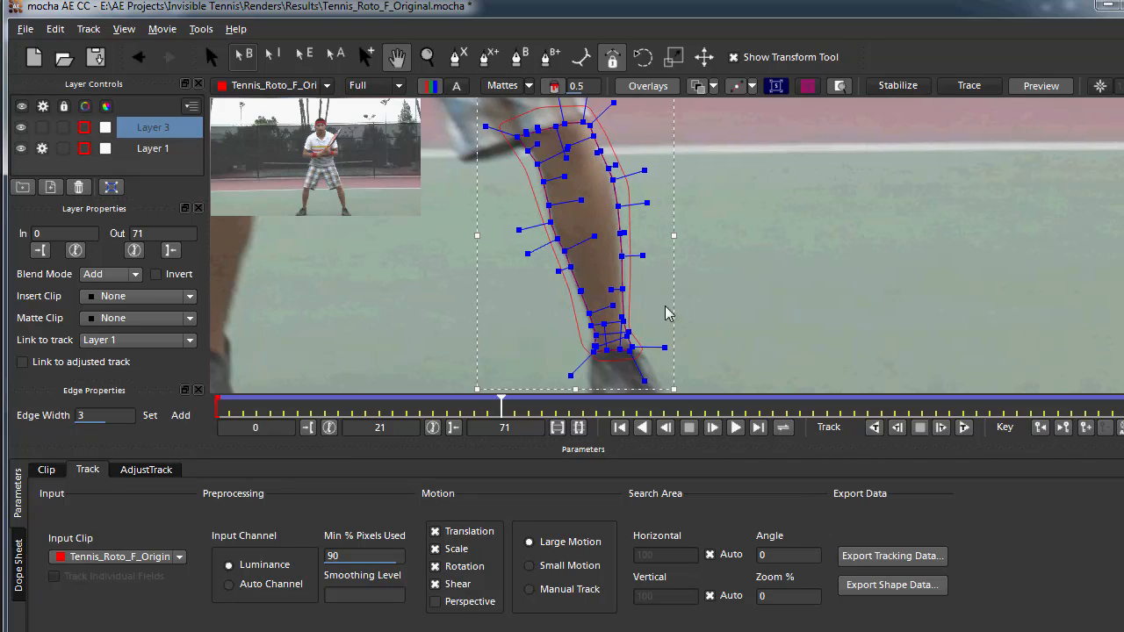
left_click_drag(497, 402, 678, 400)
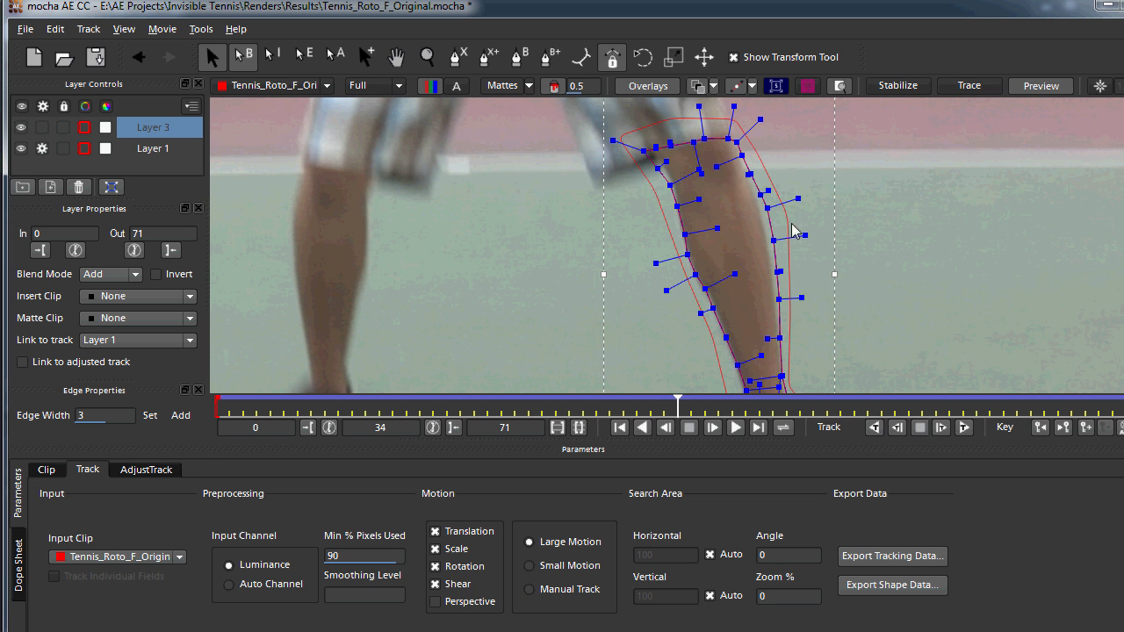
left_click_drag(678, 402, 481, 396)
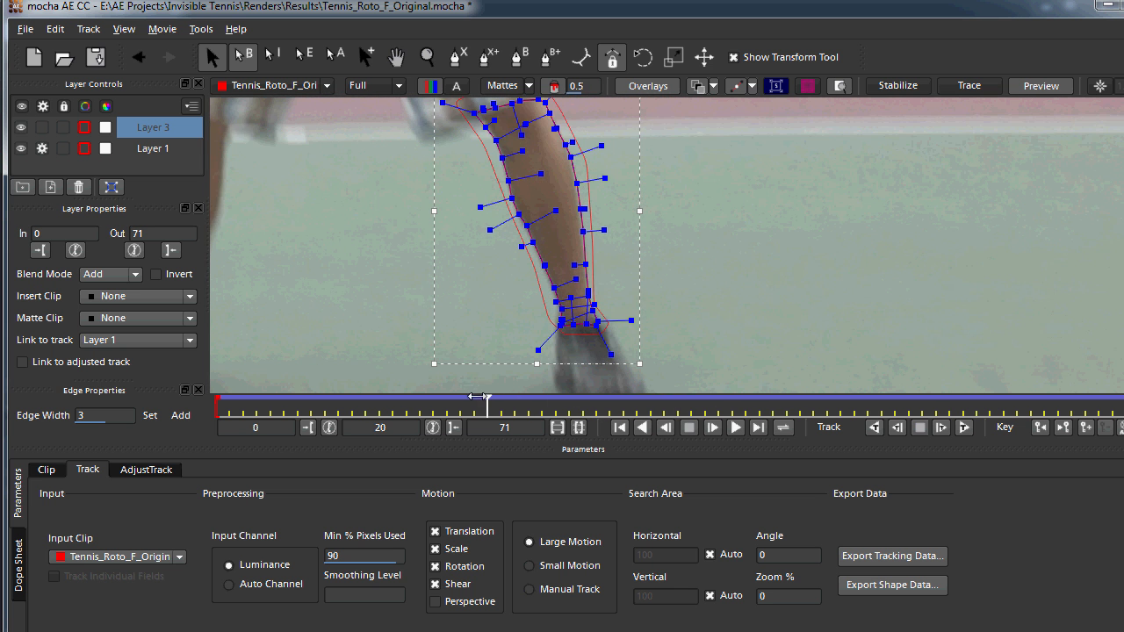
left_click_drag(565, 260, 590, 306)
mouse_move(487, 403)
left_mouse_down()
mouse_move(472, 407)
mouse_move(489, 411)
left_mouse_up()
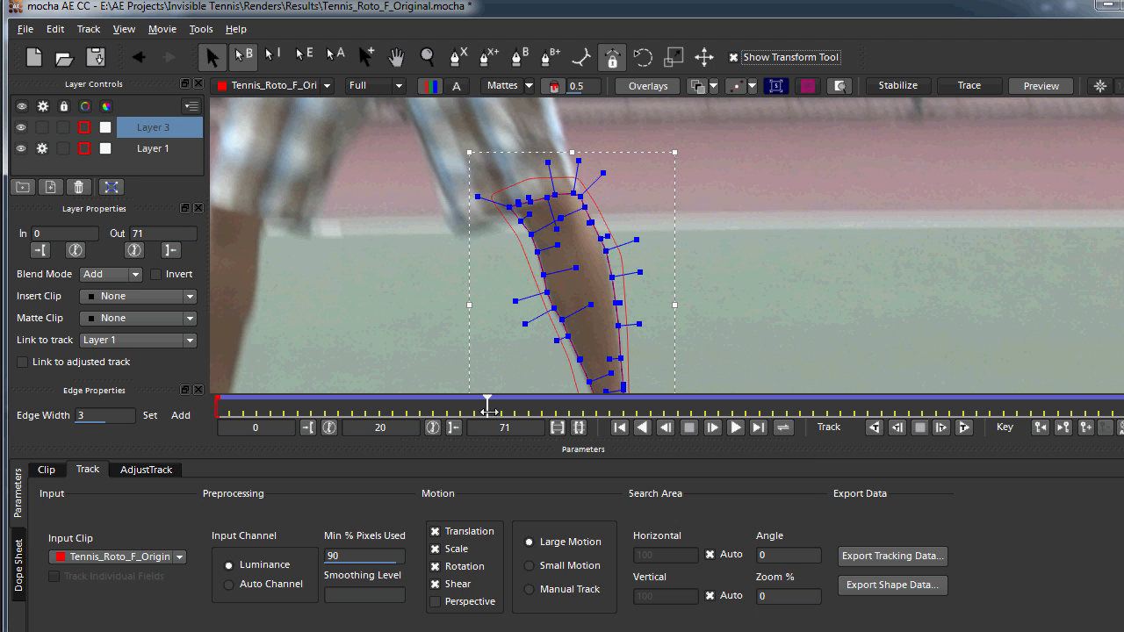
left_click_drag(487, 406, 664, 407)
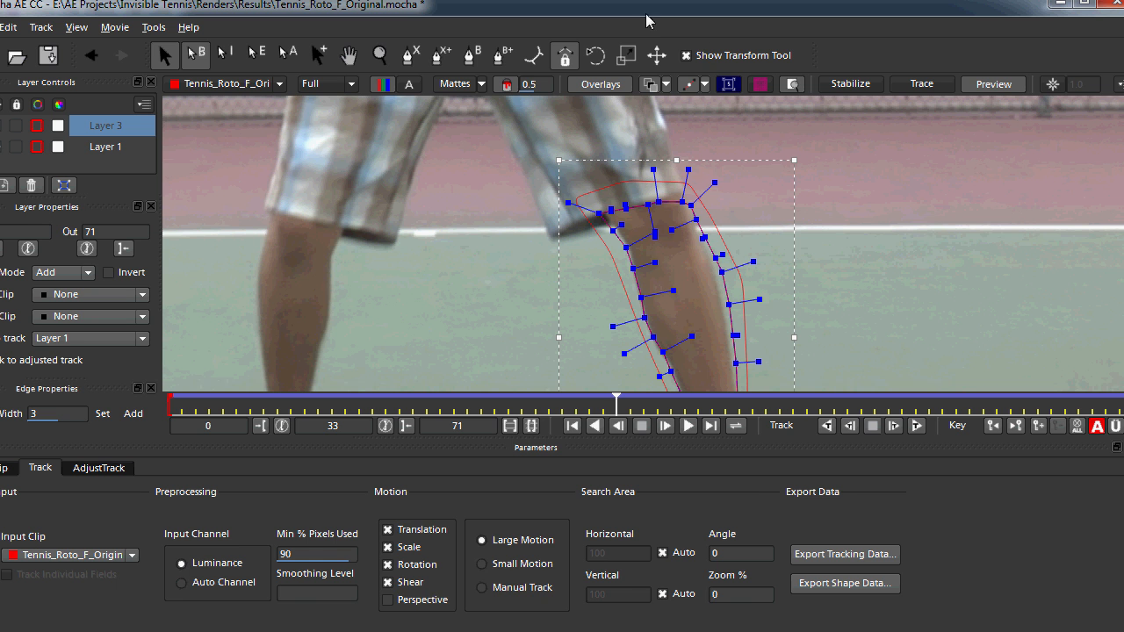
At frame 33, move the Layer 3 spline points along the left calf's outer edge to match the leg
left_click_drag(766, 311, 739, 244)
key("z")
left_click_drag(762, 330, 754, 112)
mouse_move(775, 307)
left_mouse_down()
mouse_move(776, 215)
mouse_move(757, 303)
left_mouse_up()
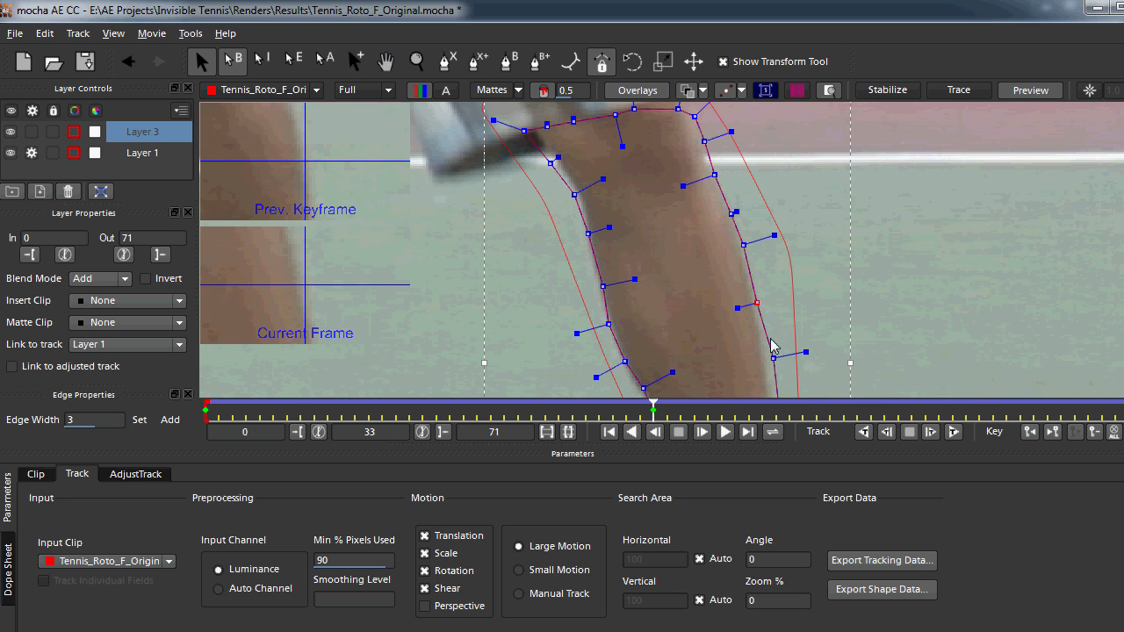
left_click_drag(770, 352, 766, 355)
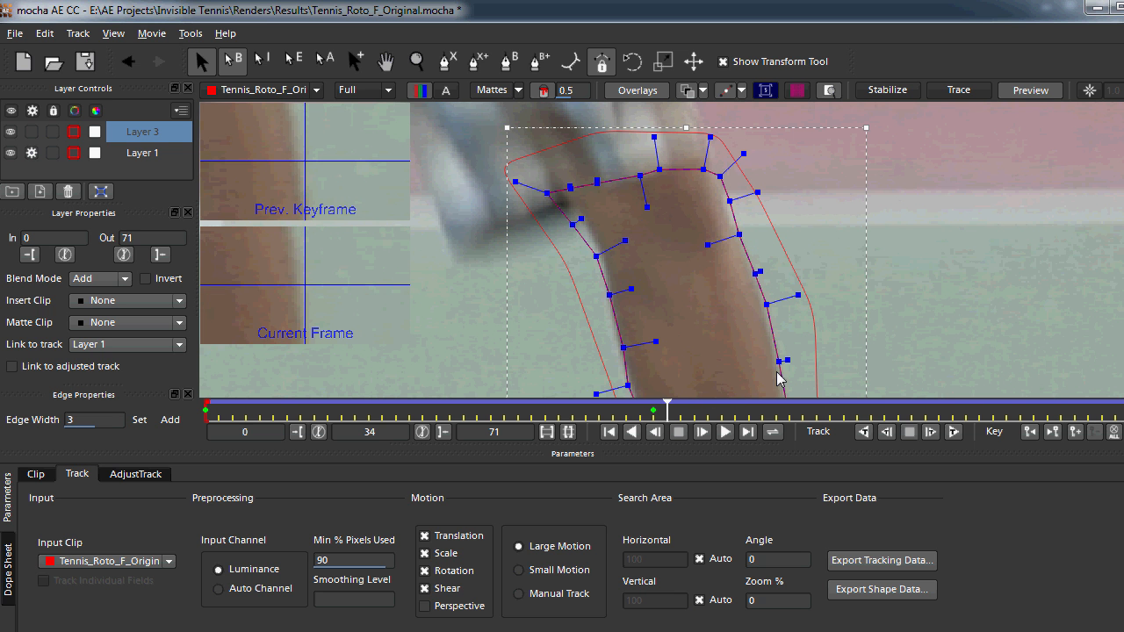
At frame 34, pull the Layer 3 spline points on the outer lower calf in to the leg's edge
key("x")
left_click_drag(784, 333, 762, 163)
mouse_move(795, 280)
left_mouse_down()
mouse_move(780, 241)
mouse_move(750, 232)
left_mouse_up()
left_click(758, 232)
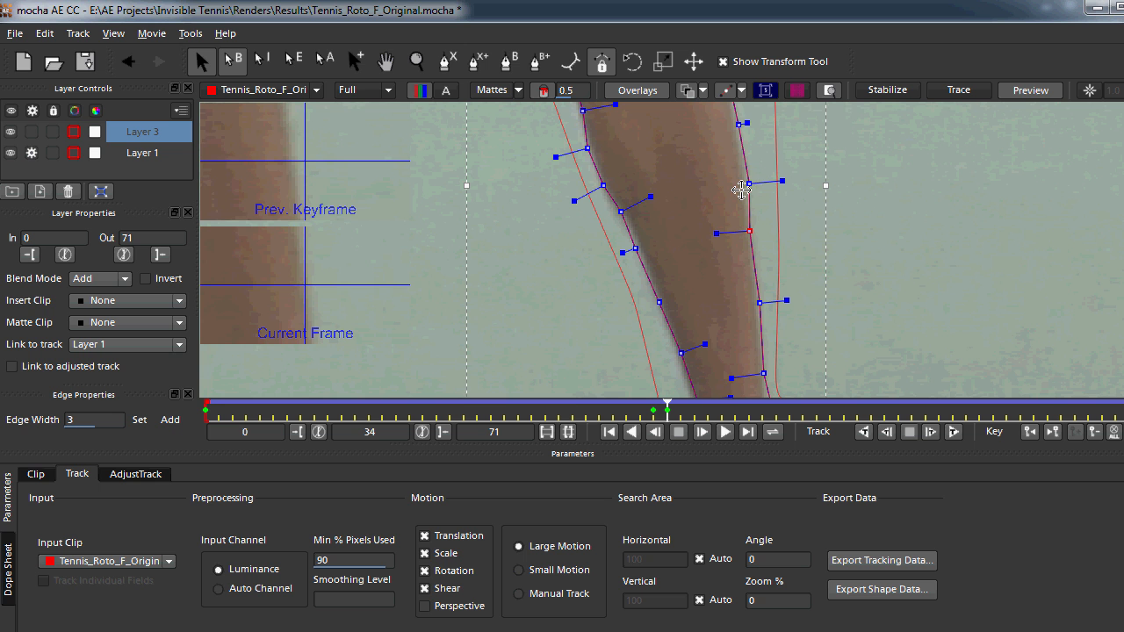
left_click(746, 184)
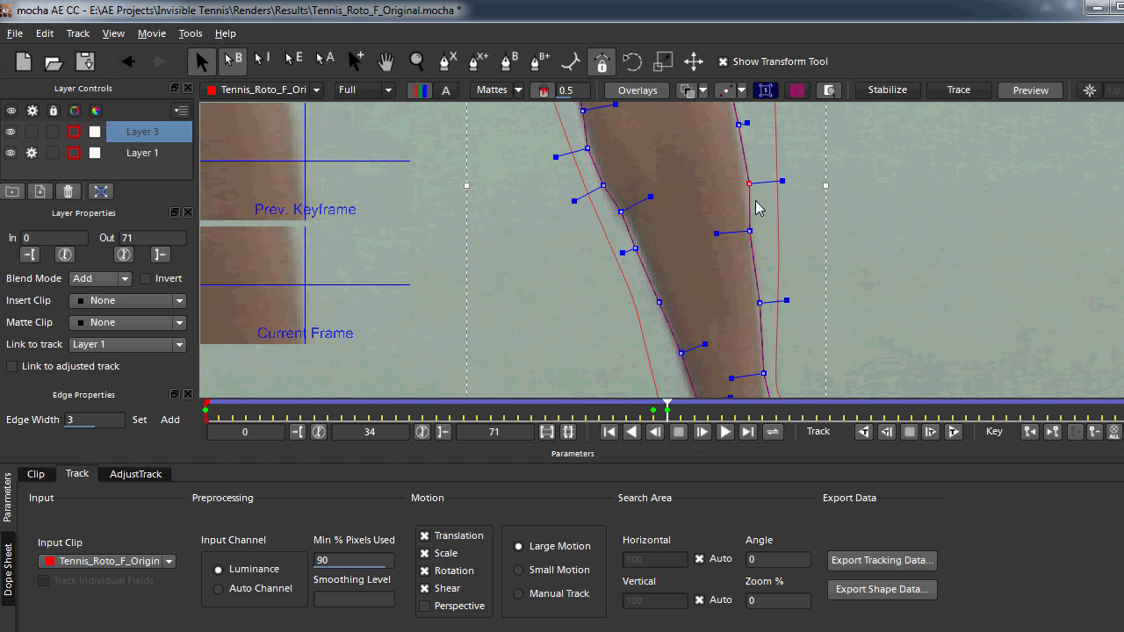
Review how the leg shape fits the leg's edges from frame 33 through frame 39
key("comma")
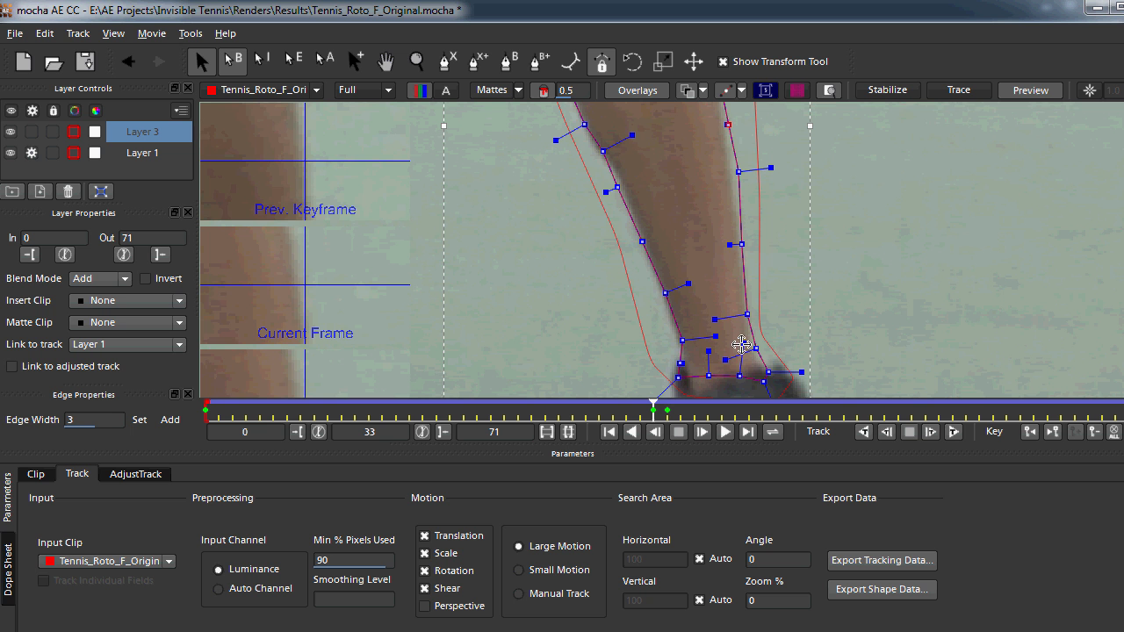
key("period")
left_click(691, 275)
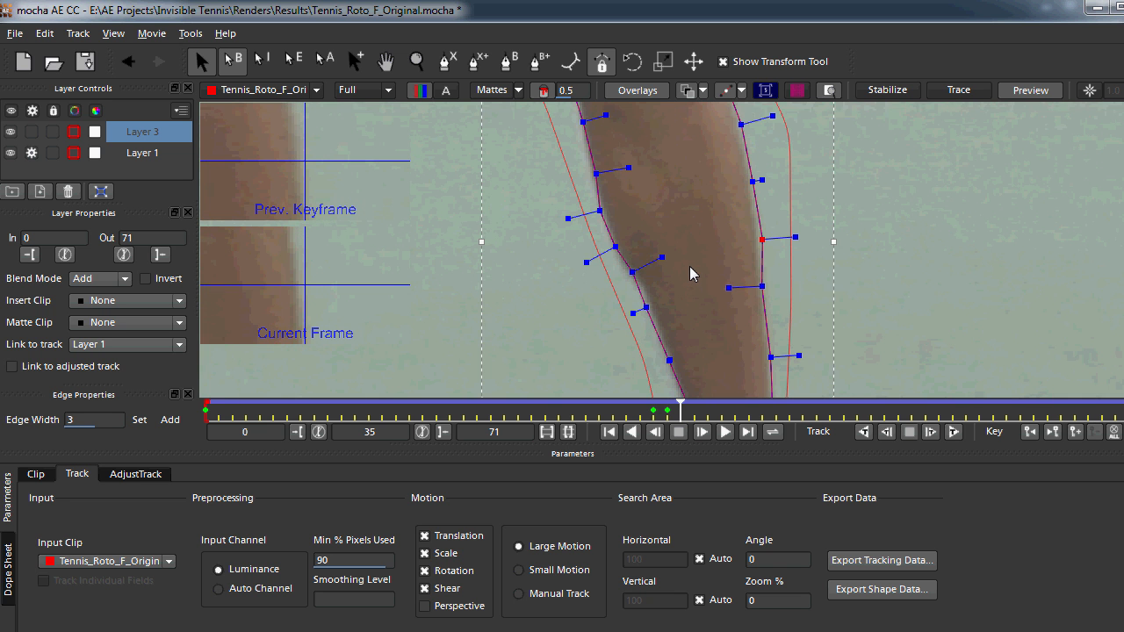
key("period")
key("period")
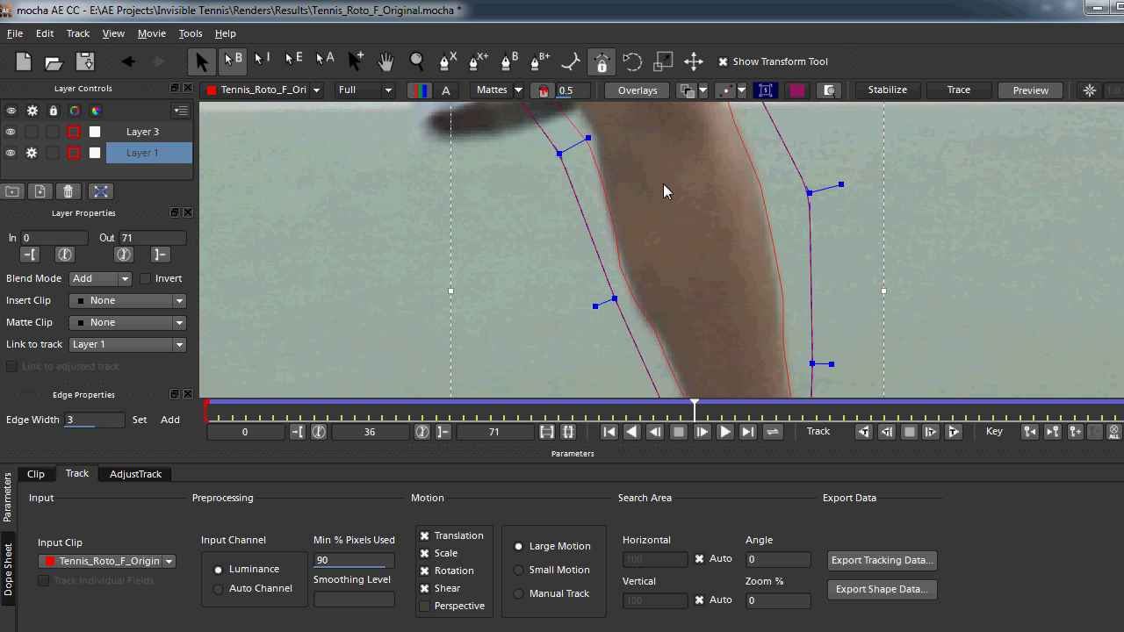
key("period")
key("period")
key("period")
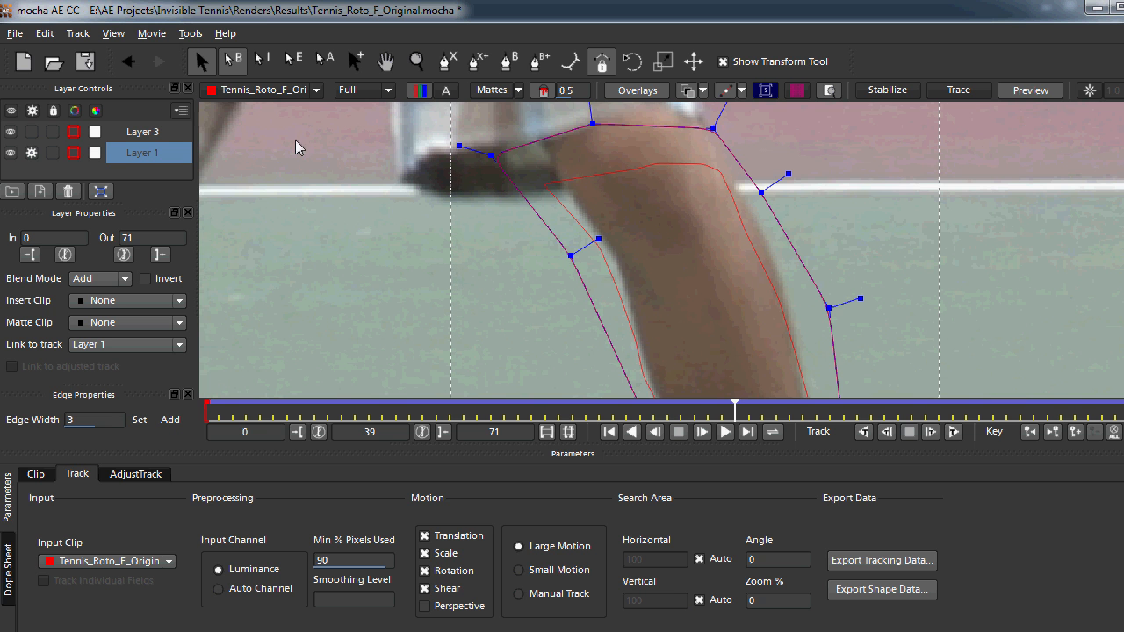
Check the tracking data export options for Layer 1 and close them without exporting
left_click(144, 136)
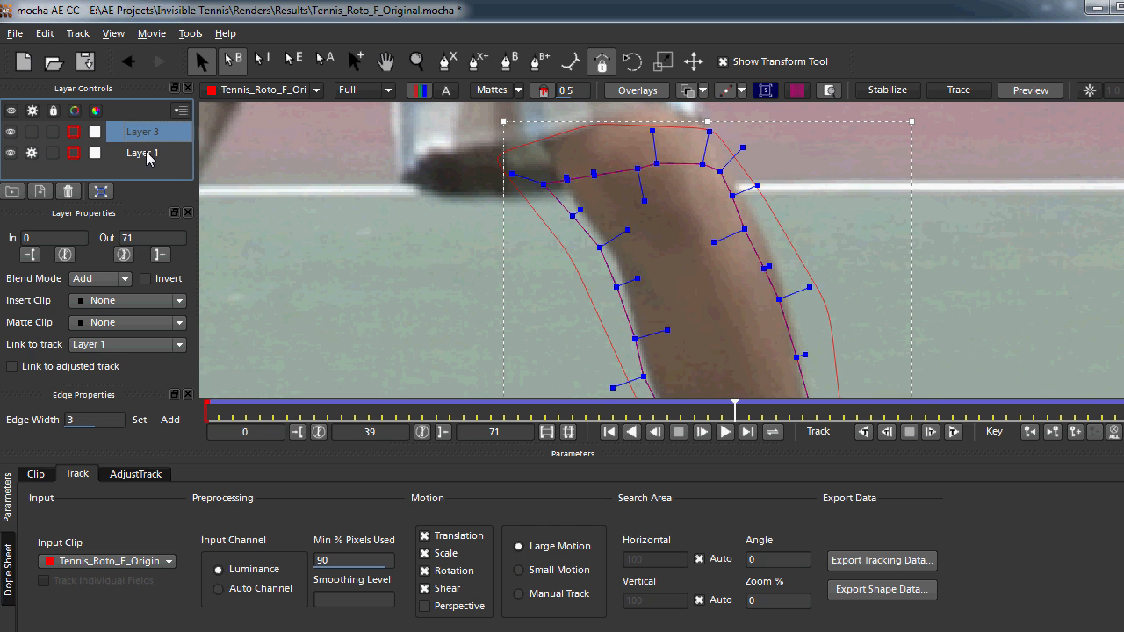
left_click(144, 155)
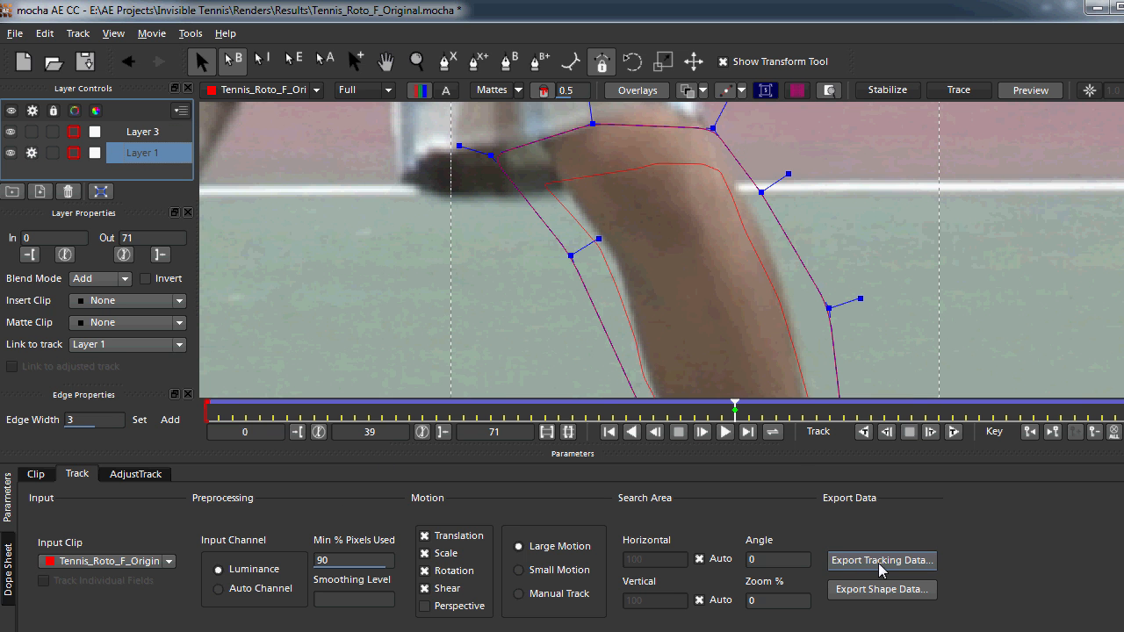
left_click(880, 562)
left_click(606, 369)
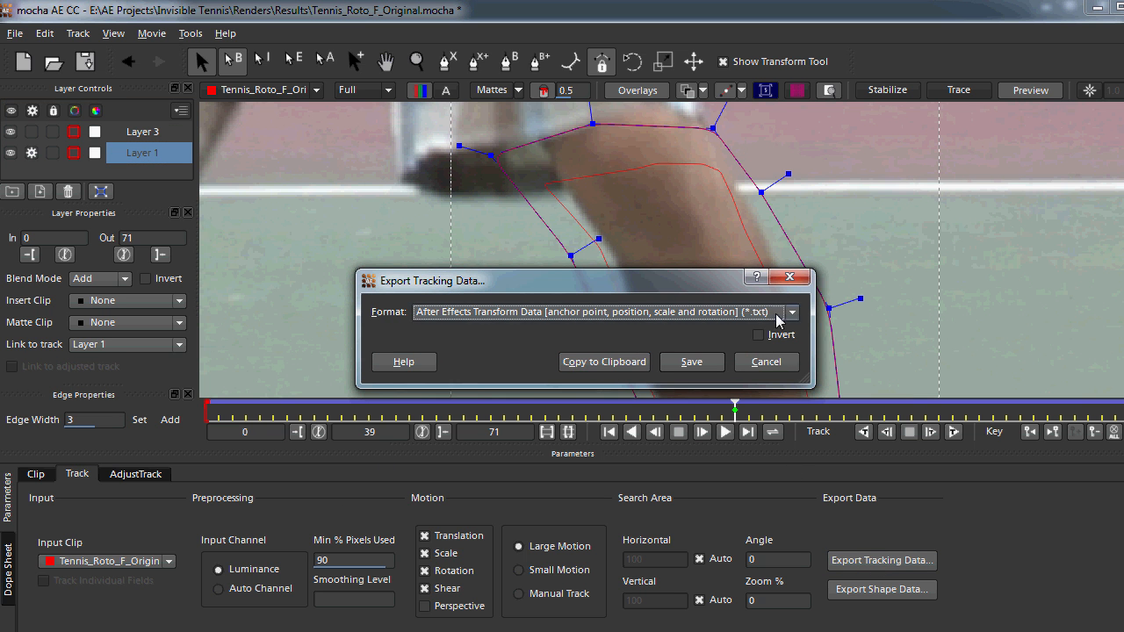
left_click(774, 364)
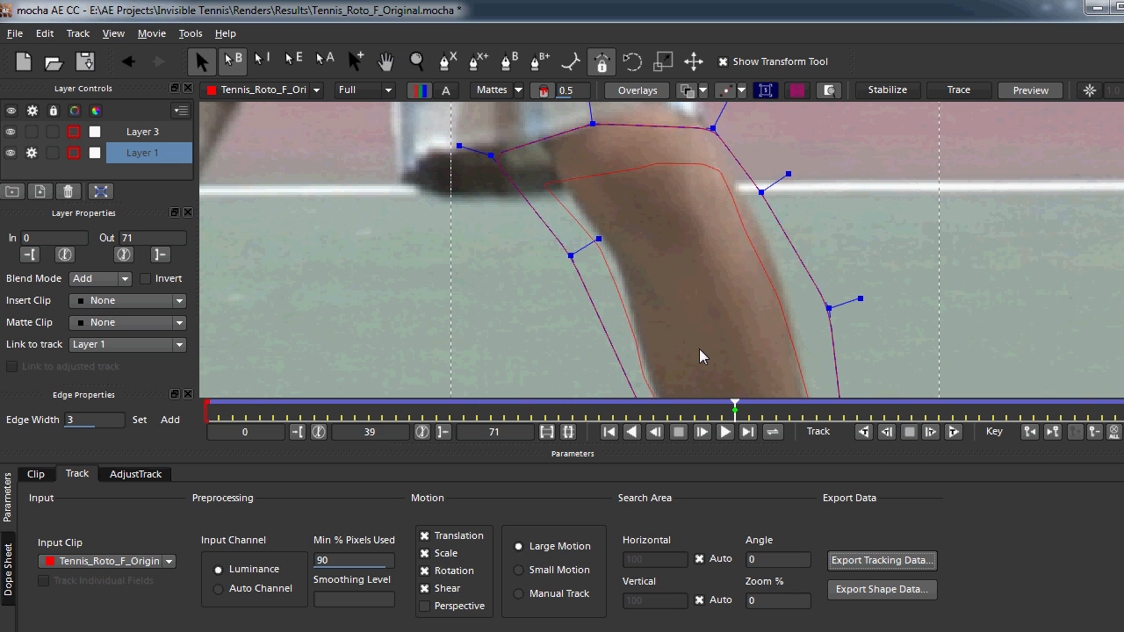
Export the selected Layer 3's shape to the clipboard in the mocha shape data for AE format
left_click_drag(735, 406, 681, 406)
left_click(147, 134)
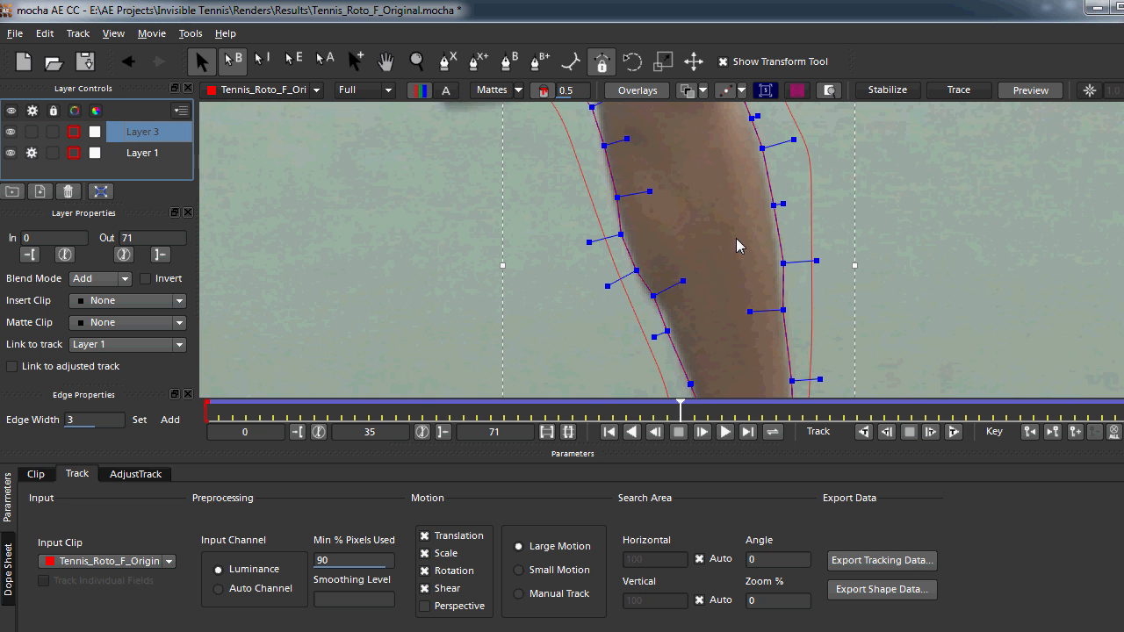
left_click(881, 590)
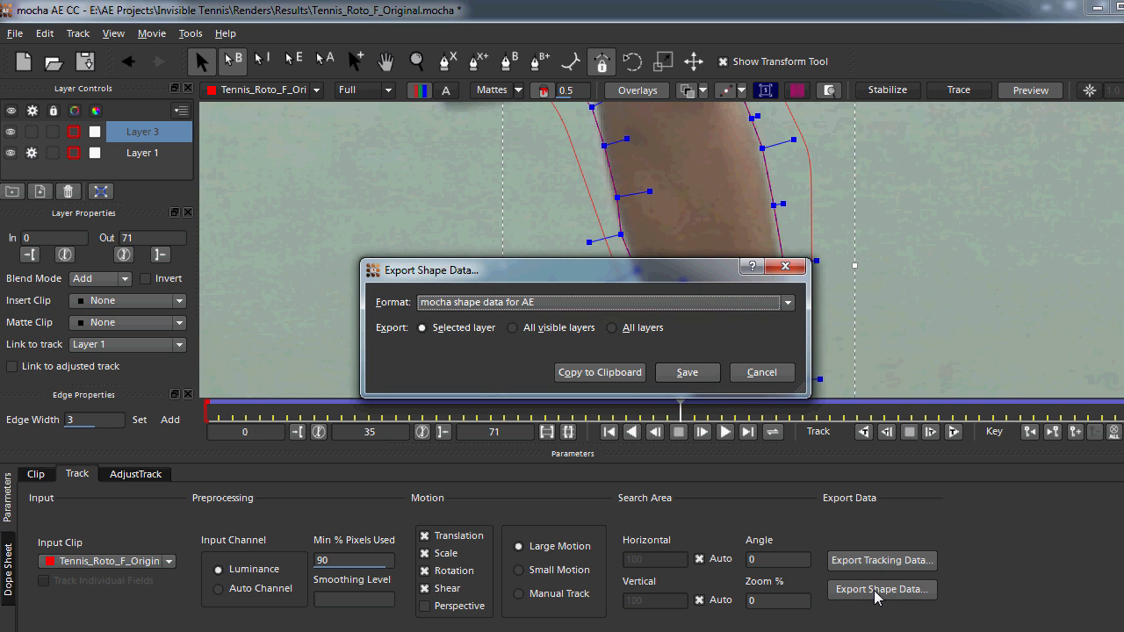
left_click(606, 376)
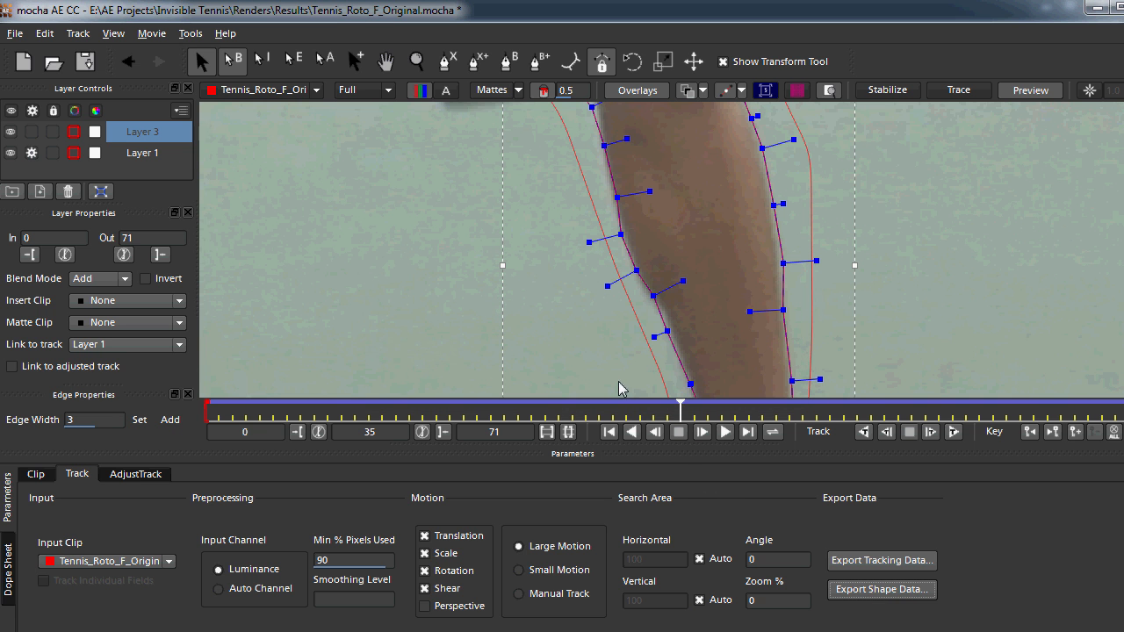
left_click(851, 593)
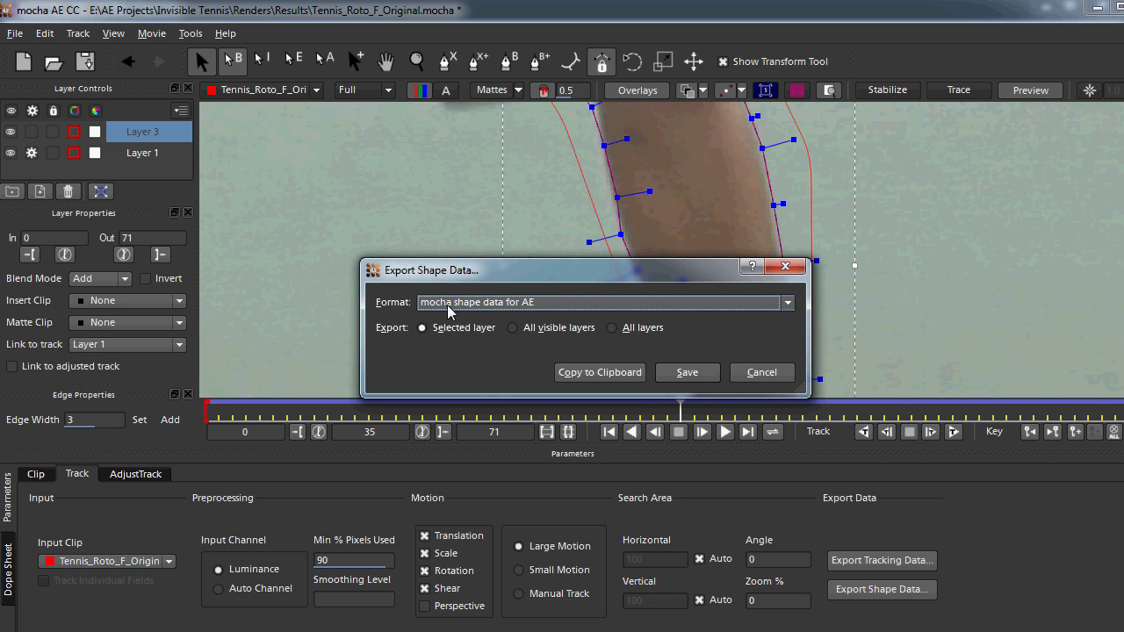
left_click(496, 304)
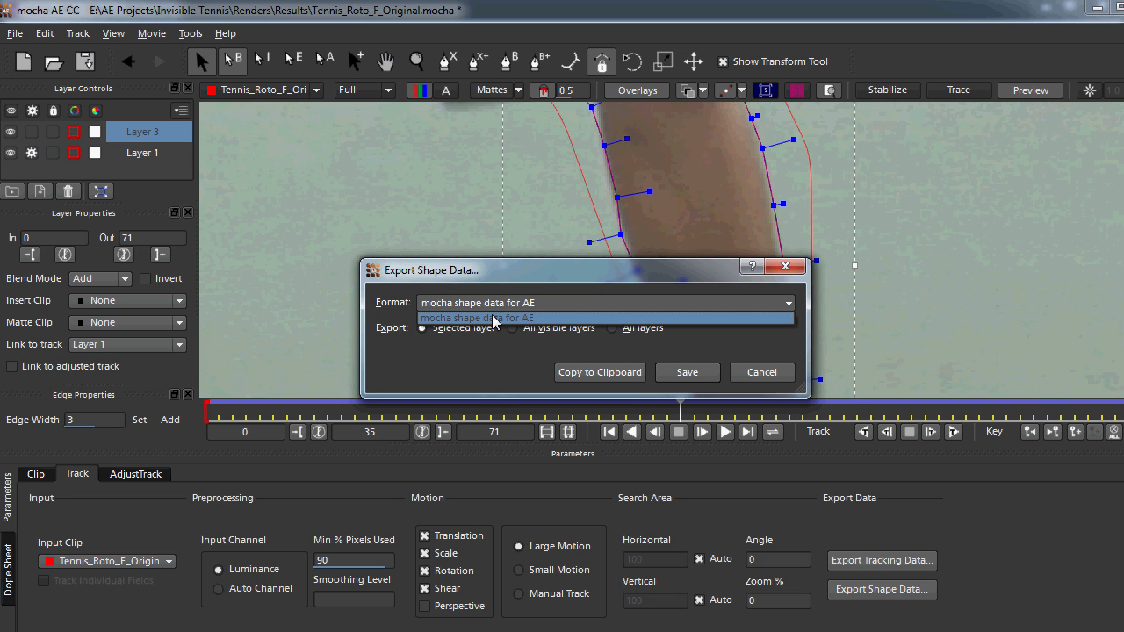
left_click(514, 317)
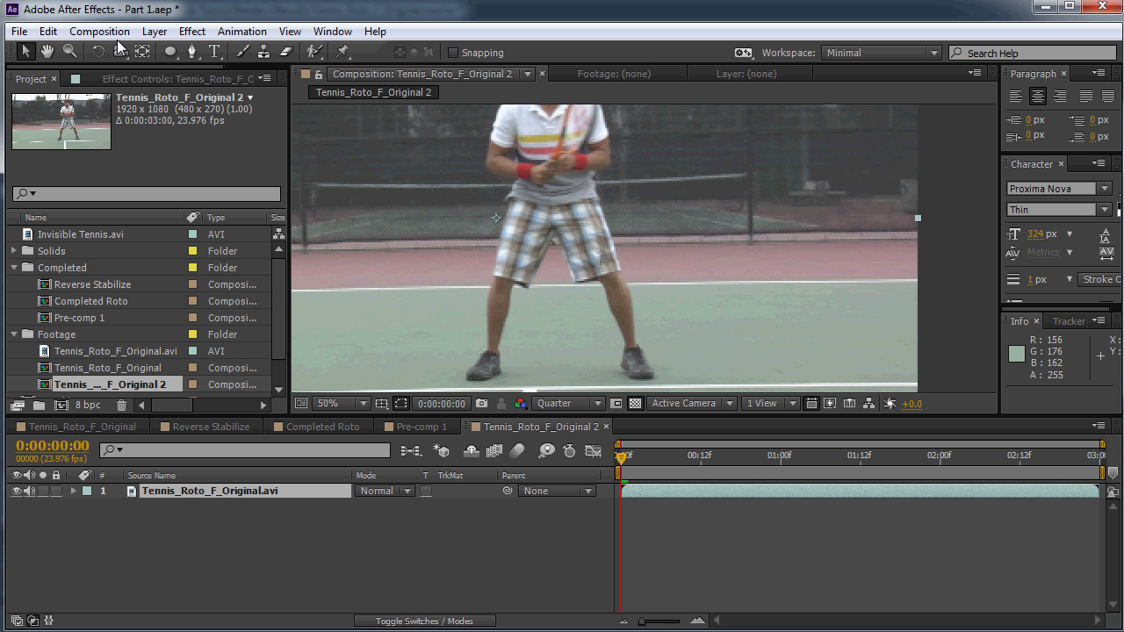
Switch to After Effects and add a new blue solid above the footage in the Tennis_Roto_F_Original 2 composition
left_click(51, 32)
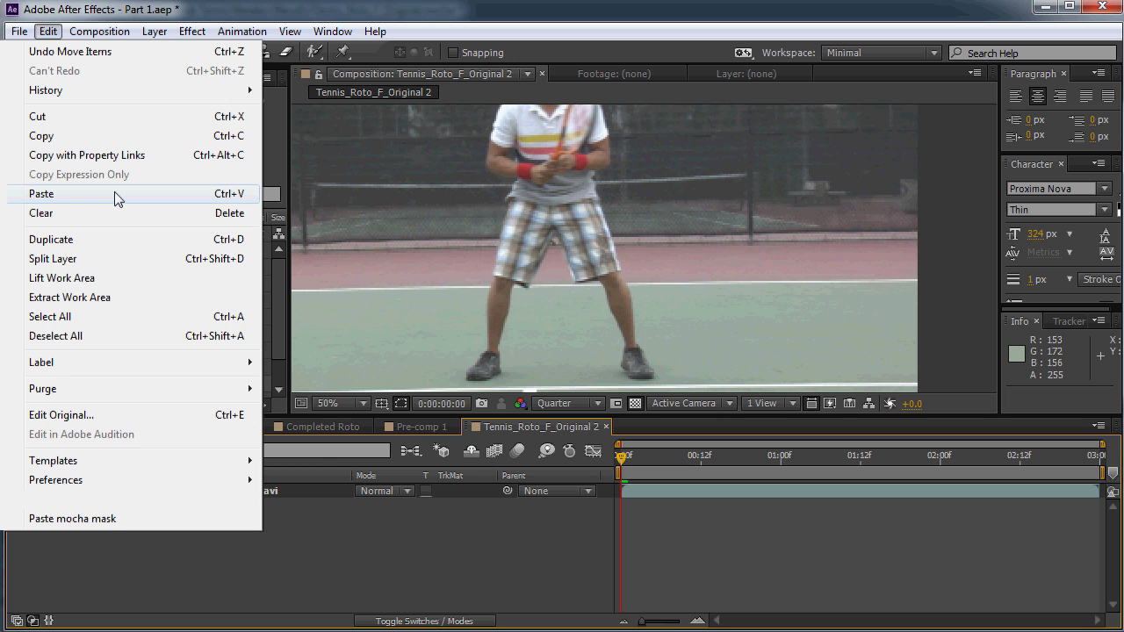
left_click(113, 516)
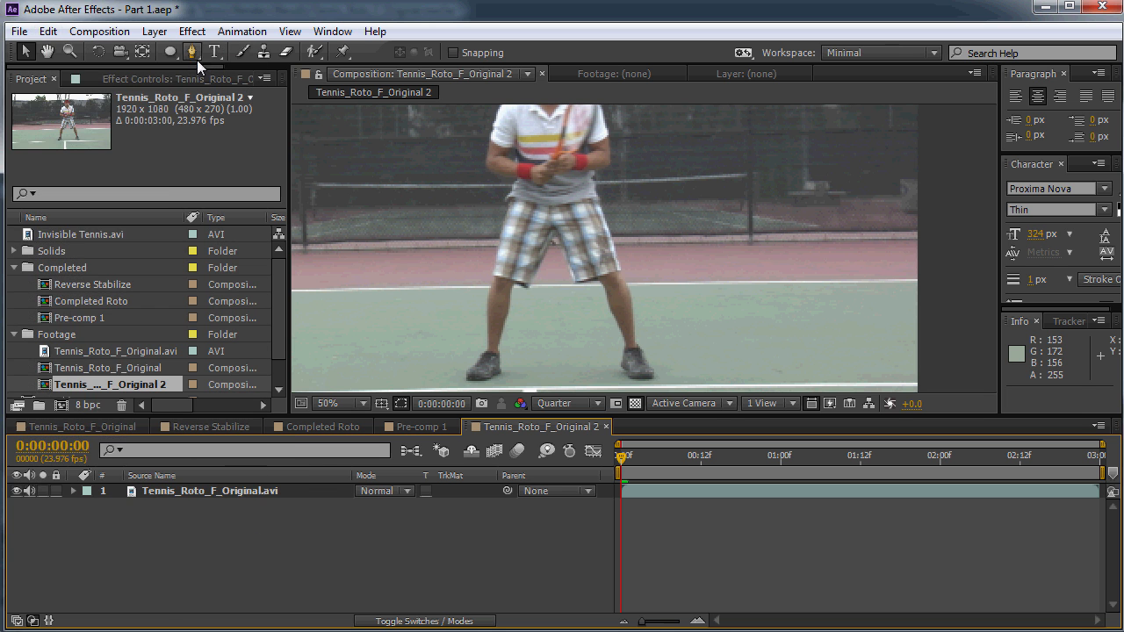
left_click(154, 33)
mouse_move(158, 45)
left_click(263, 70)
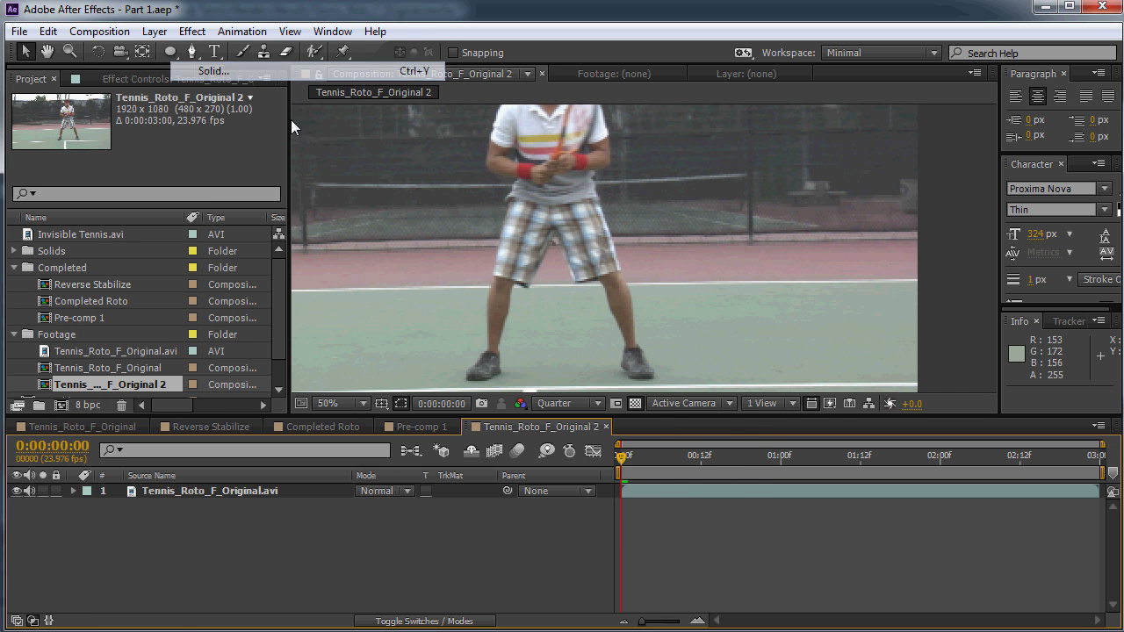
left_click(604, 491)
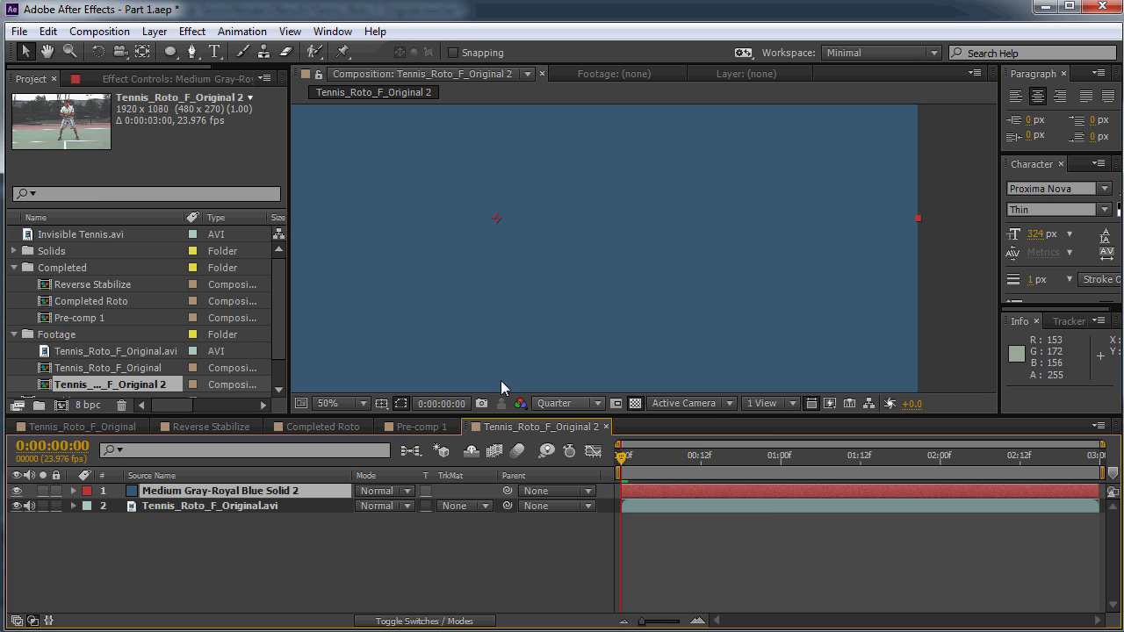
Paste the copied mocha mask onto the new blue solid and inspect its fit on the leg
left_click(19, 31)
mouse_move(52, 33)
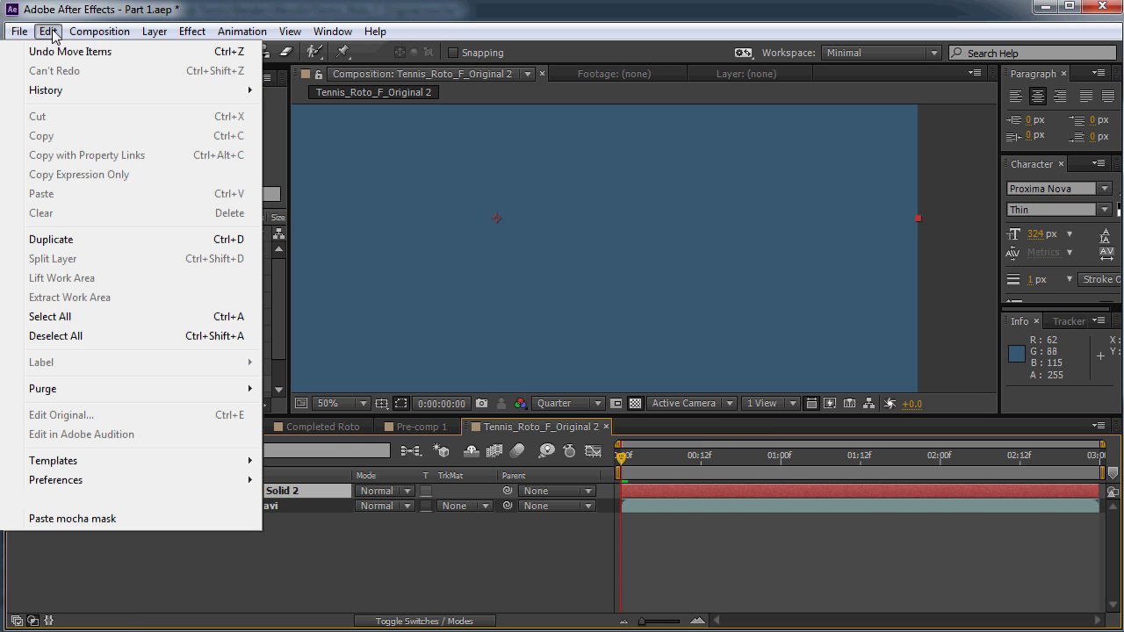
left_click(145, 524)
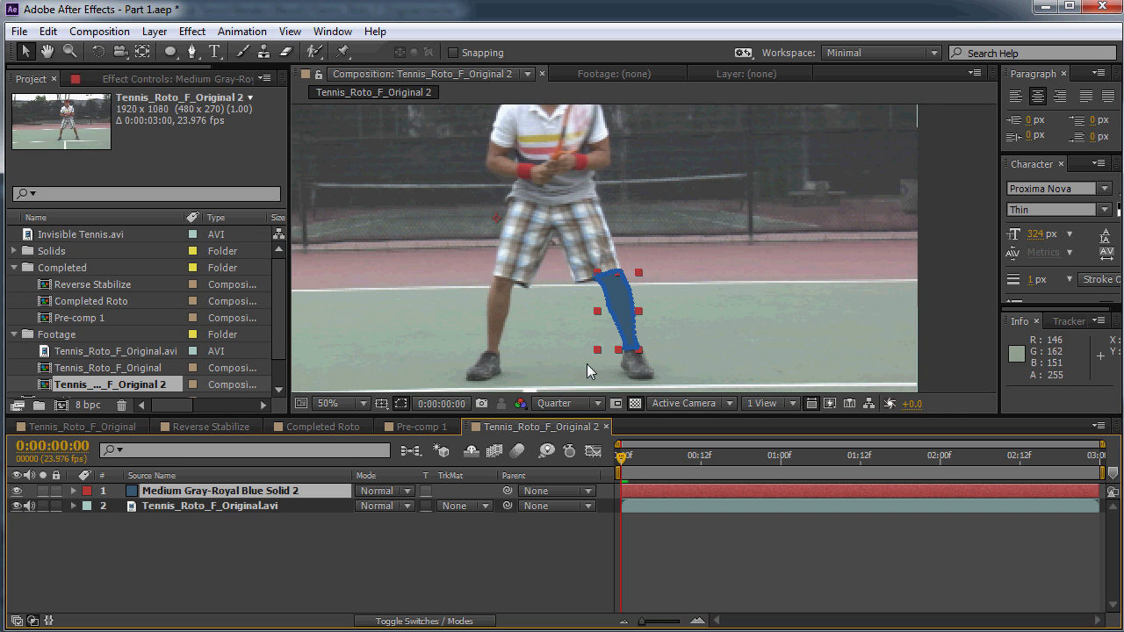
scroll(563, 236, "up", 3)
left_click_drag(524, 258, 572, 396)
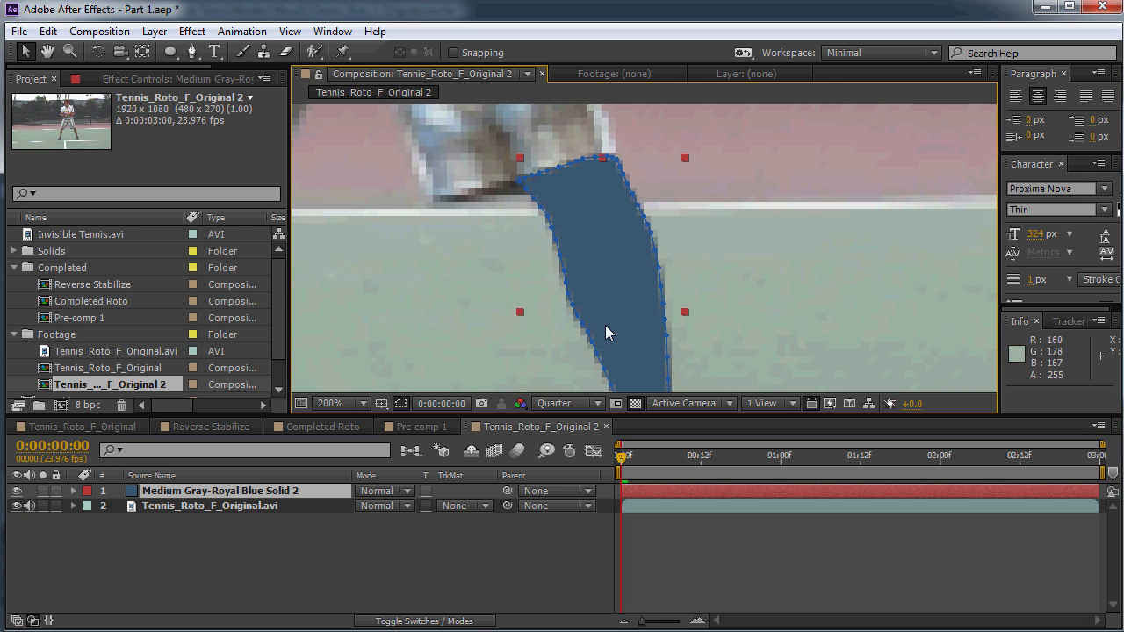
scroll(650, 293, "down", 3)
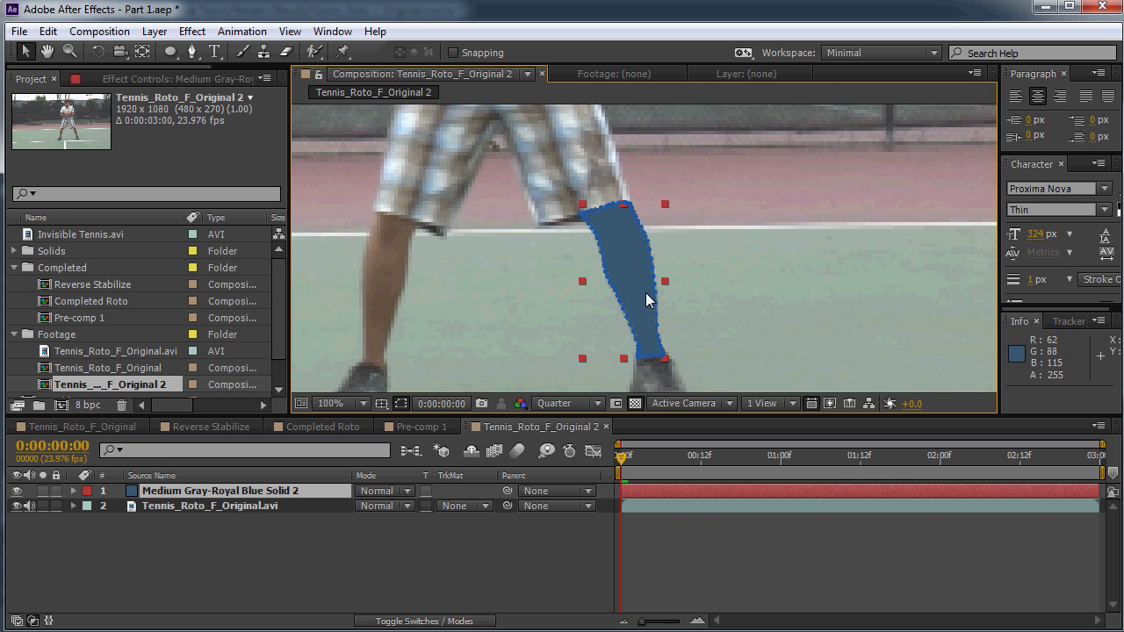
Deselect the solid and set the composition's preview resolution to Full to check the mask edges
left_click(515, 566)
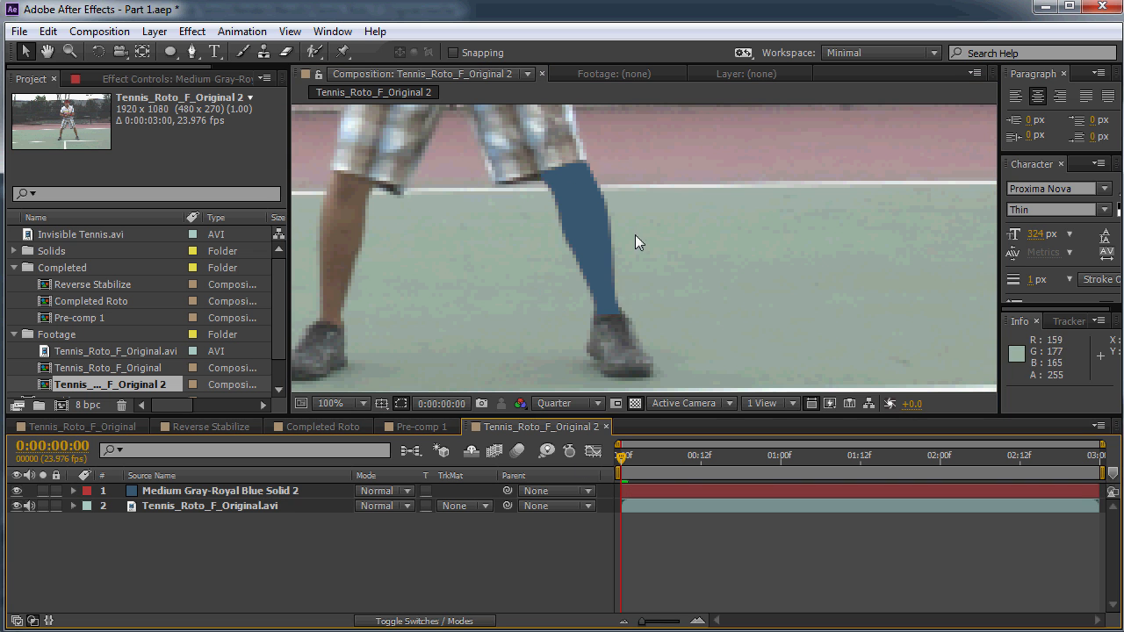
left_click_drag(441, 194, 504, 195)
left_click(562, 405)
left_click(573, 445)
scroll(574, 208, "up", 3)
scroll(574, 208, "down", 3)
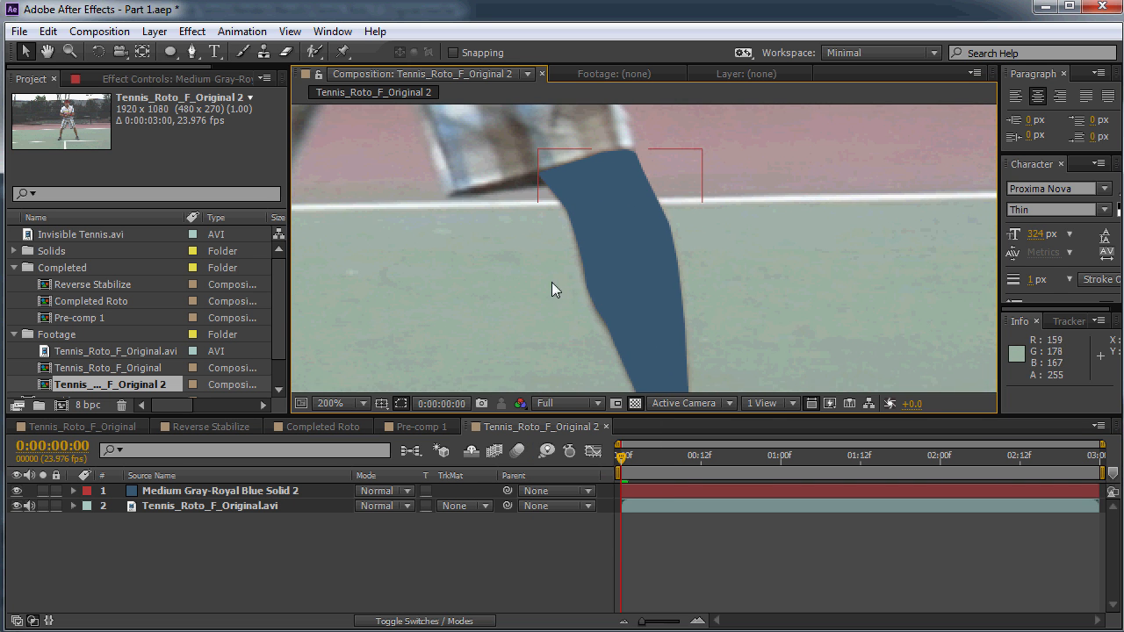
mouse_move(621, 250)
left_mouse_down()
mouse_move(643, 265)
mouse_move(607, 239)
left_mouse_up()
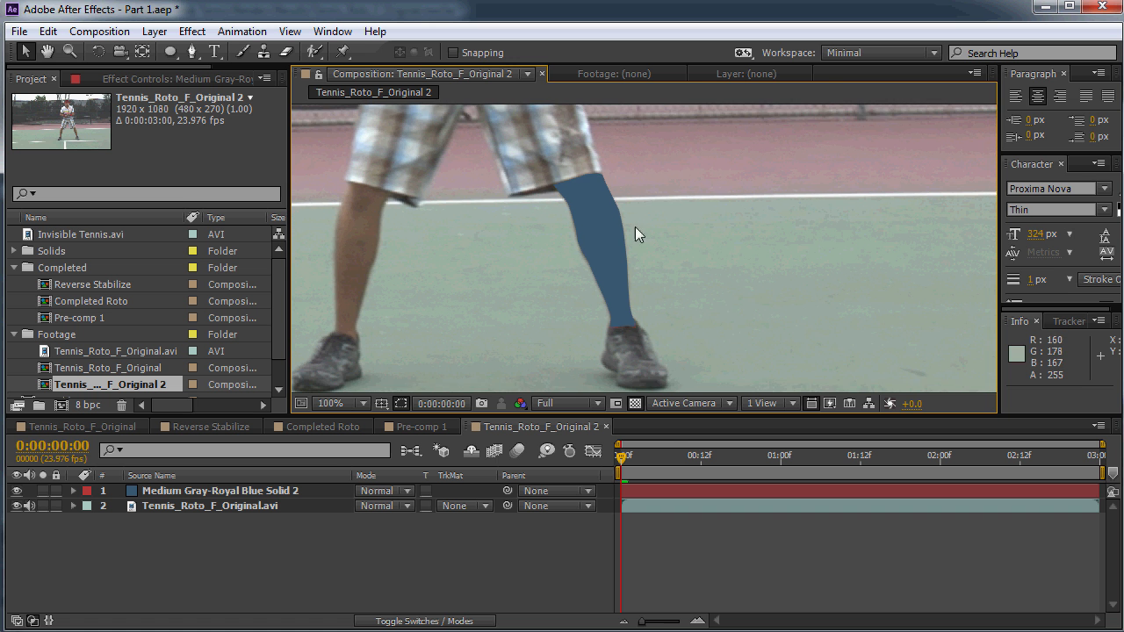
Go to frame 14 and examine how closely the masked solid follows the motion-blurred leg edges
left_click_drag(622, 464, 716, 466)
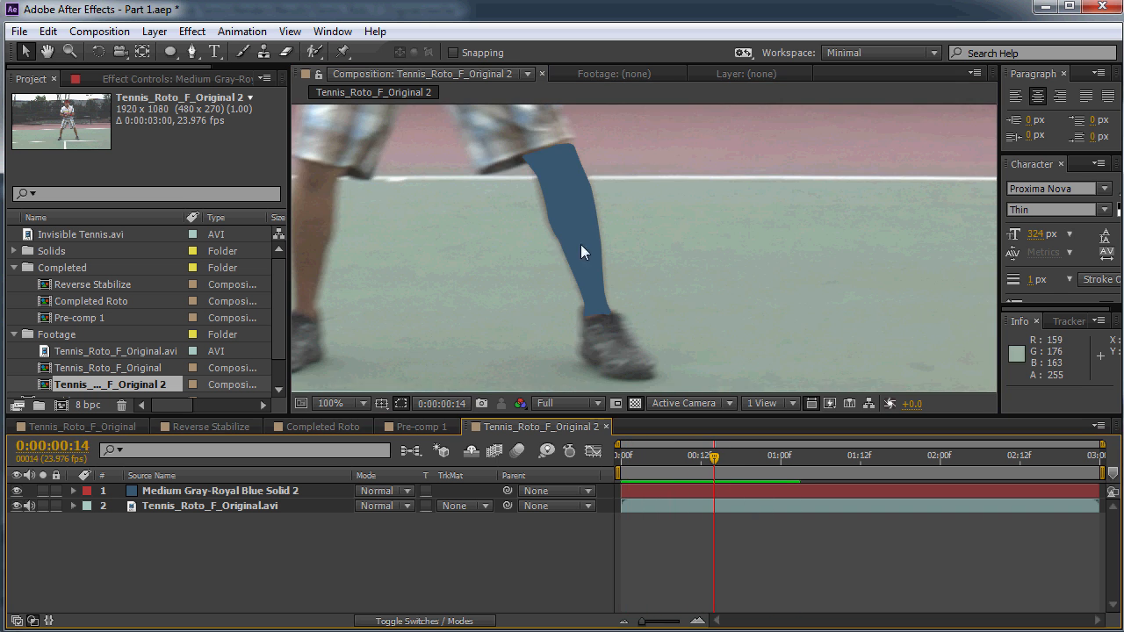
scroll(578, 223, "up", 1)
left_click_drag(521, 205, 578, 291)
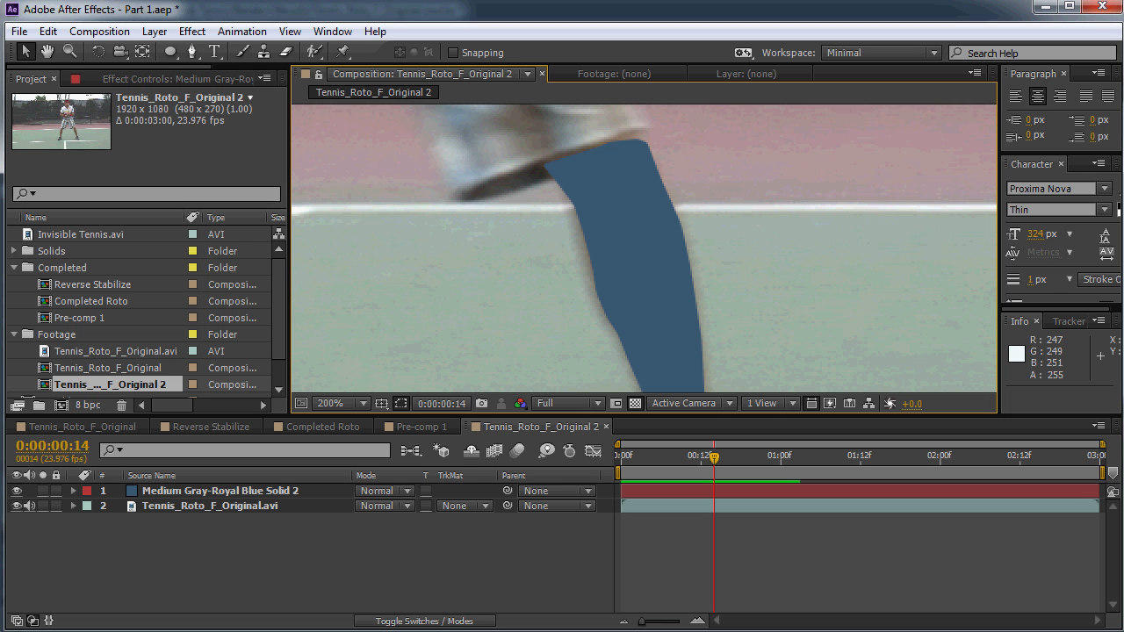
scroll(640, 251, "down", 3)
scroll(646, 260, "up", 1)
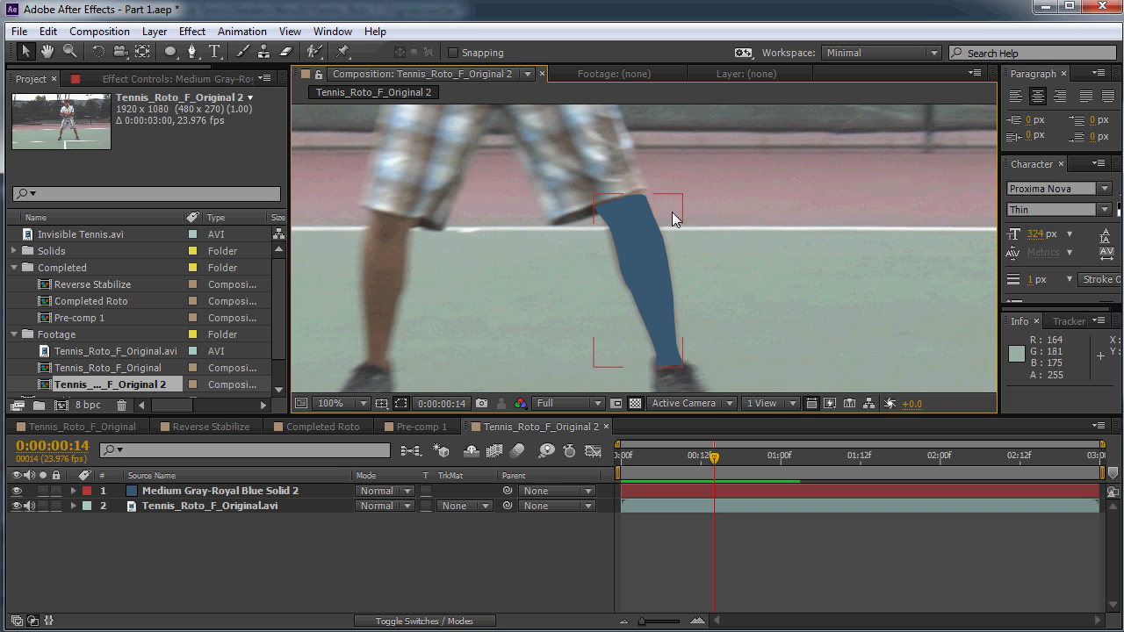
Reveal all the mask properties of the blue solid layer
left_click(216, 489)
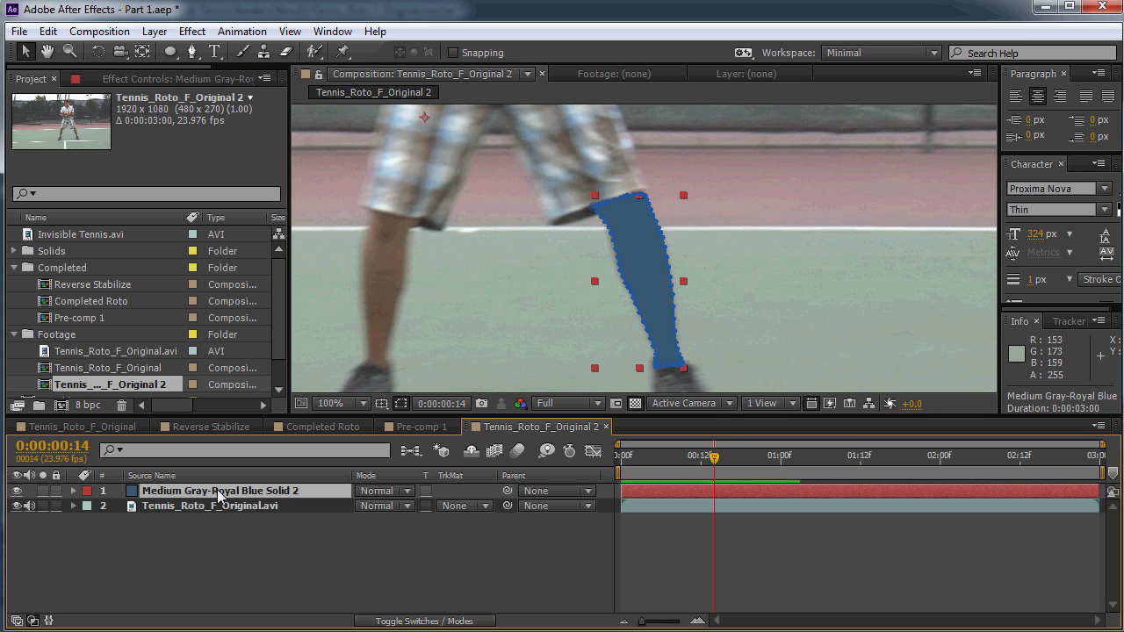
key("m")
key("m")
key("m")
Try a Mask Feather of 21 pixels on the solid's leg mask
key("period")
key("period")
left_click_drag(373, 571, 388, 516)
left_click(388, 536)
key("comma")
Set the leg mask's expansion and feather back to 0 pixels
left_click(367, 566)
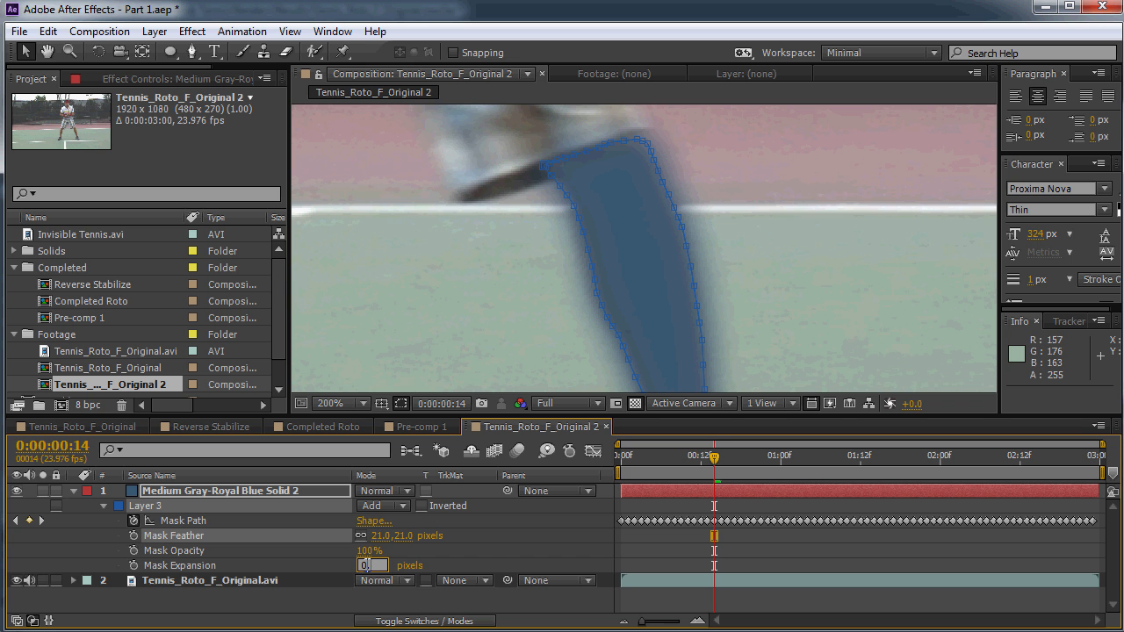
type("0")
key("Return")
left_click(405, 536)
type("0")
key("Return")
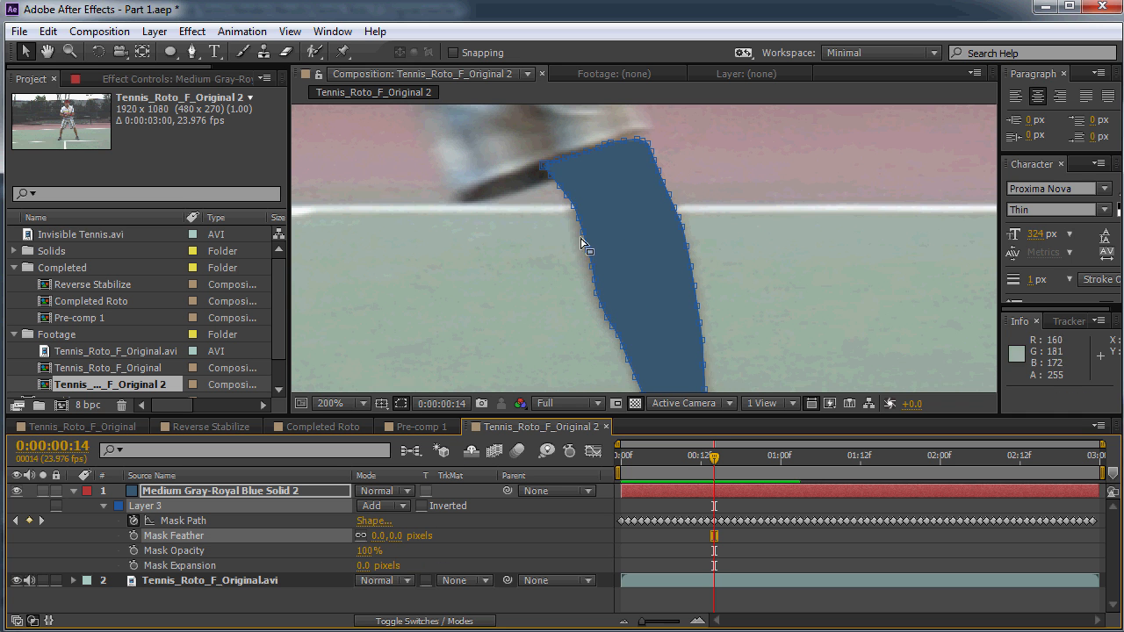
Cancel the open shape data export in mocha AE and switch back to After Effects
key("comma")
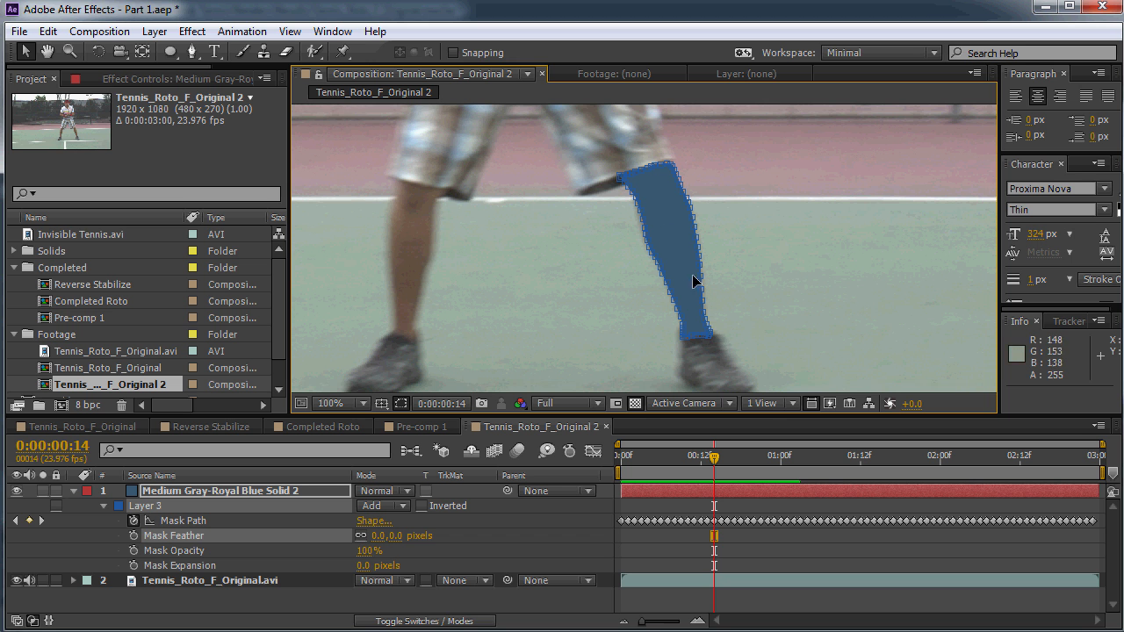
left_click_drag(483, 214, 542, 273)
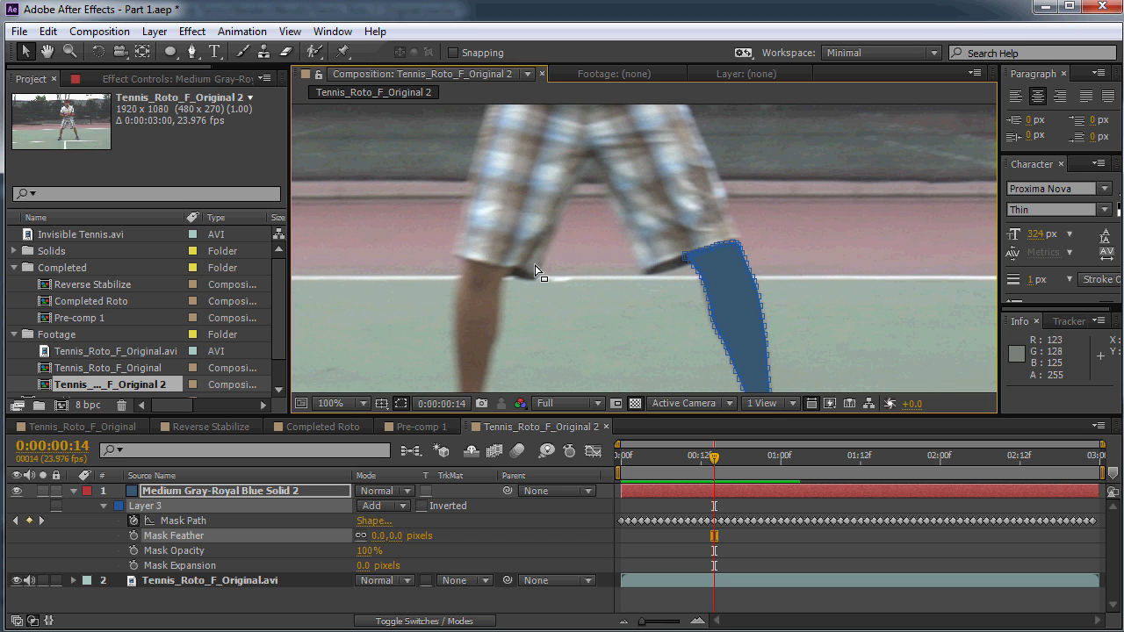
left_click_drag(574, 236, 627, 357)
left_click_drag(634, 262, 588, 252)
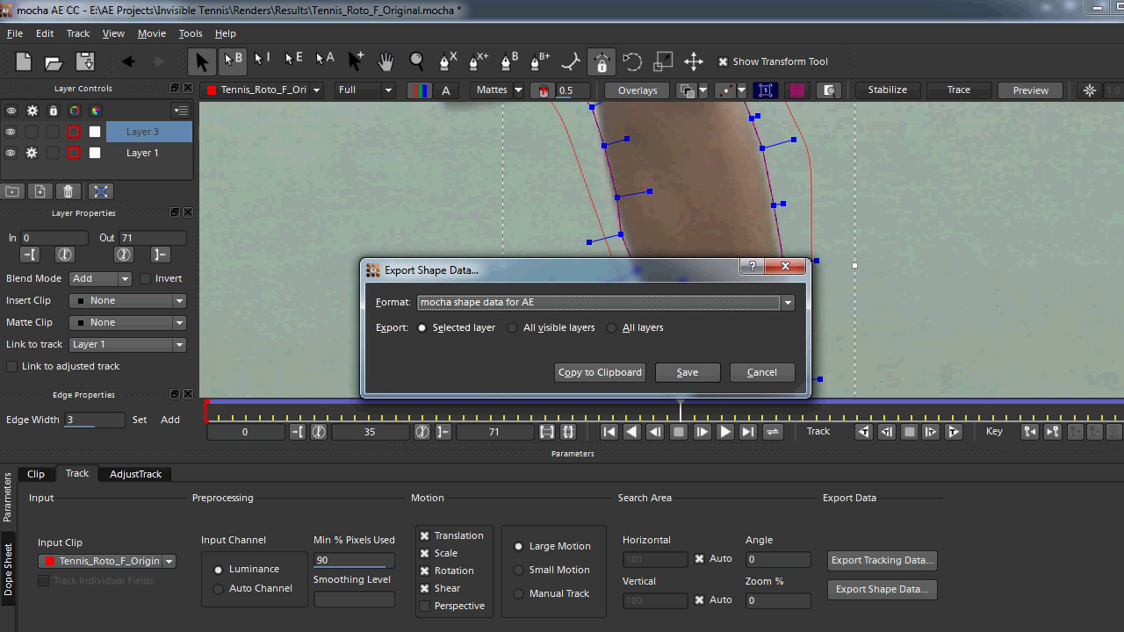
left_click(763, 375)
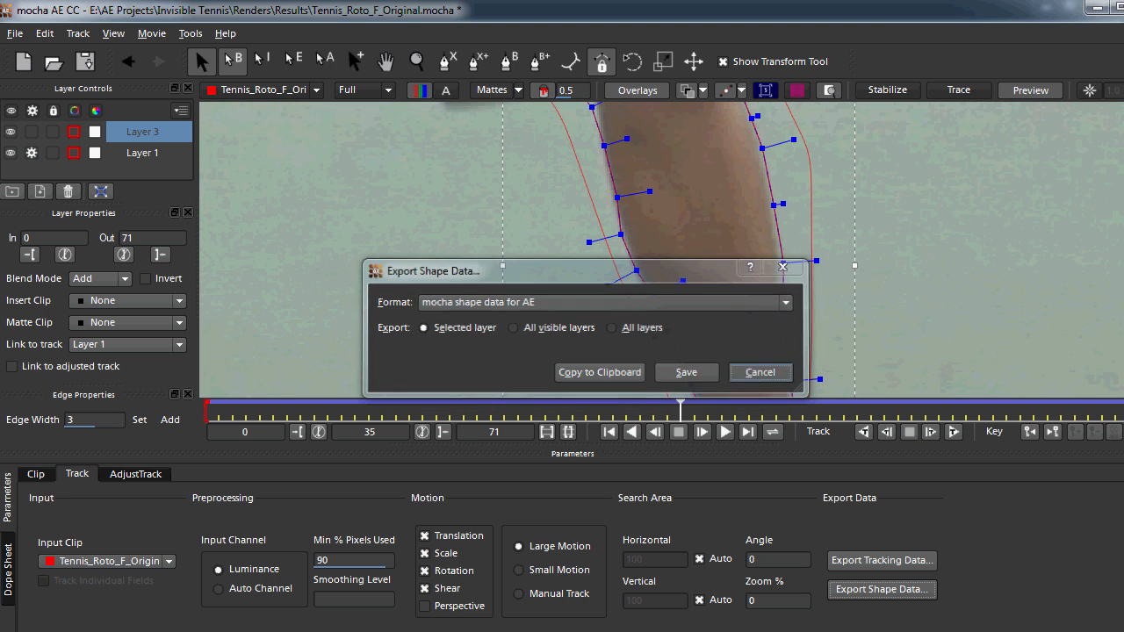
left_click(1123, 7)
left_click(607, 372)
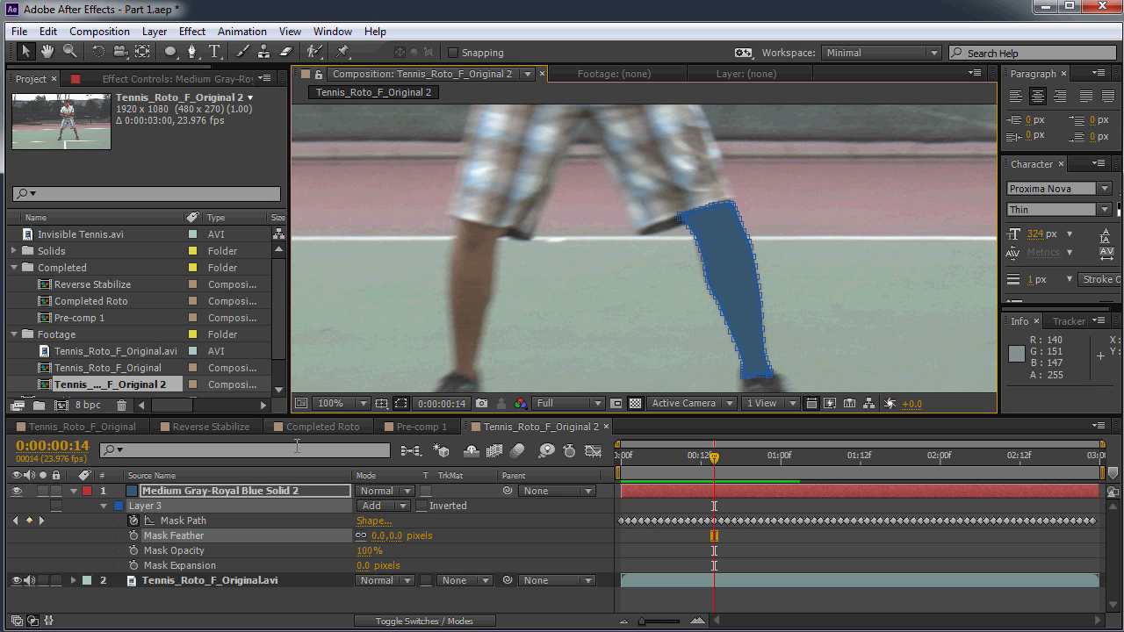
Delete the masked blue solid layer and return to the first frame of the composition
left_click(174, 492)
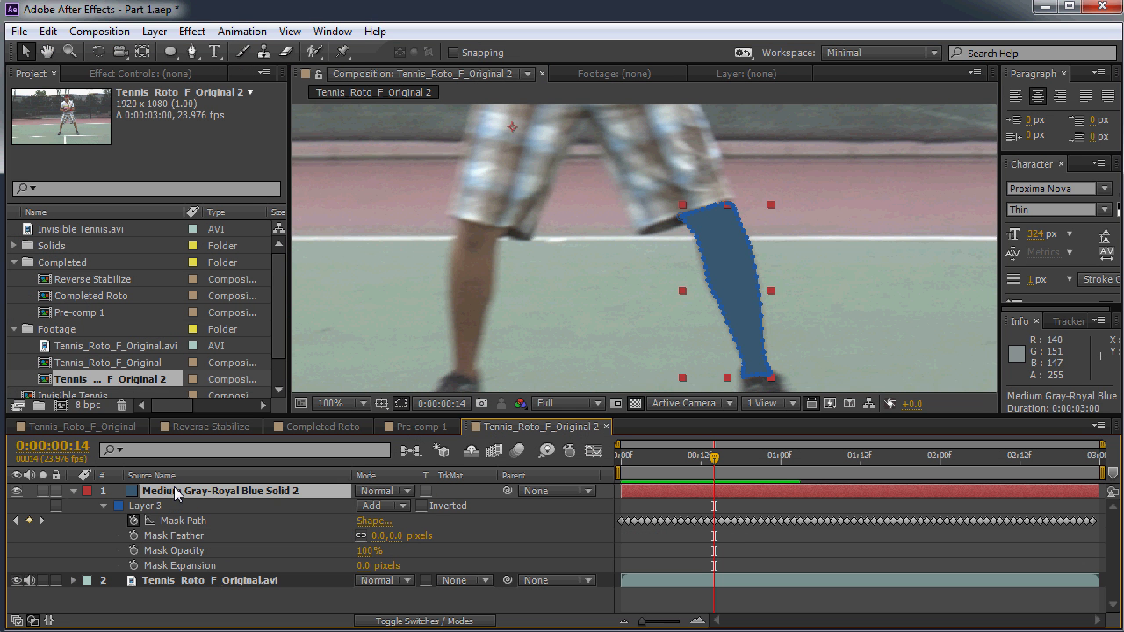
key("Delete")
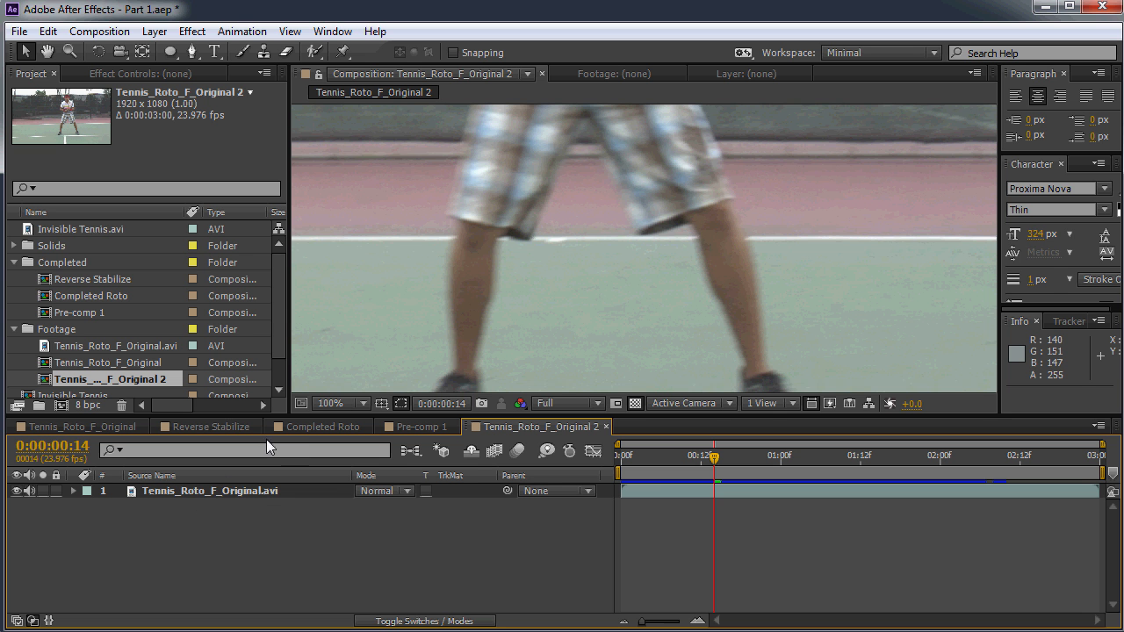
left_click_drag(660, 453, 618, 461)
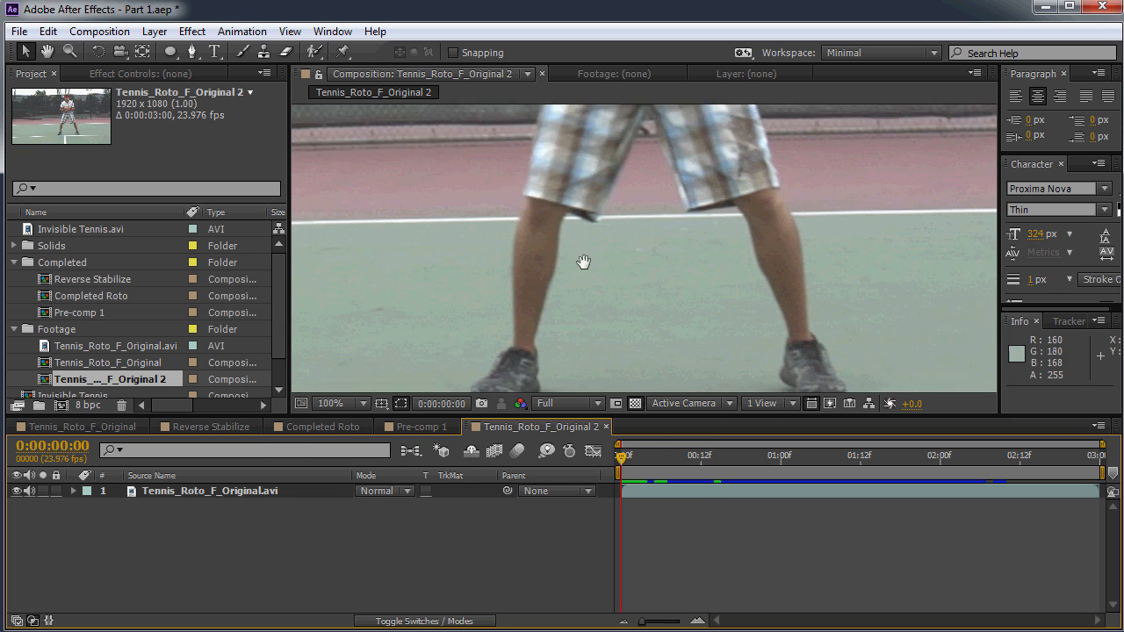
Examine the edges of the player's other lower leg, from the shorts' hem to the shoe, on the first frame
scroll(559, 226, "up", 2)
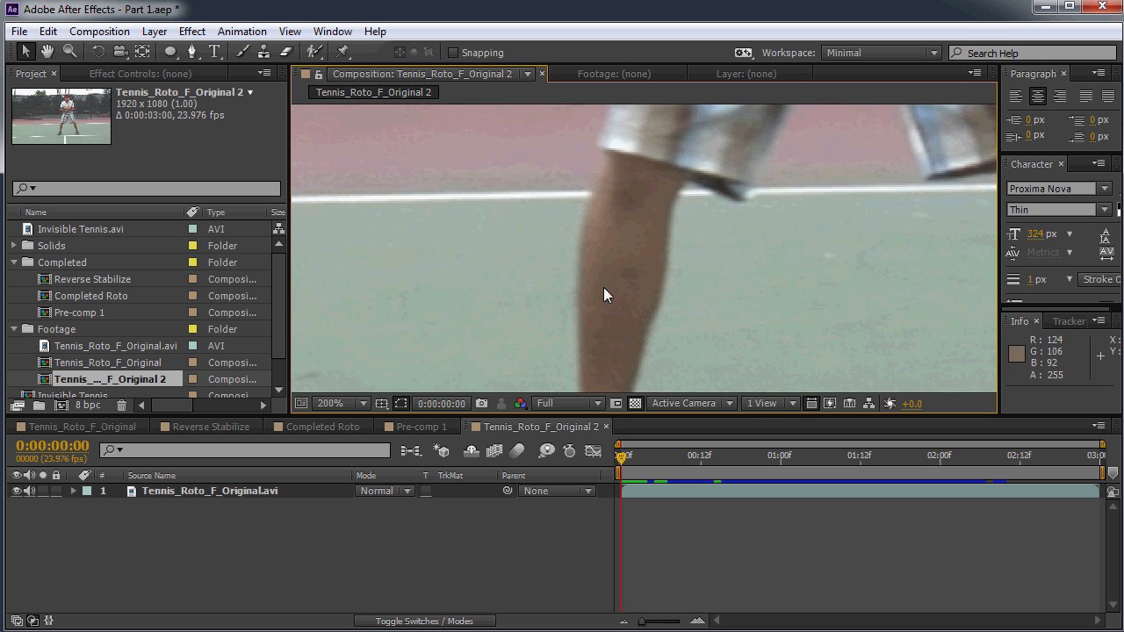
left_click_drag(692, 332, 677, 234)
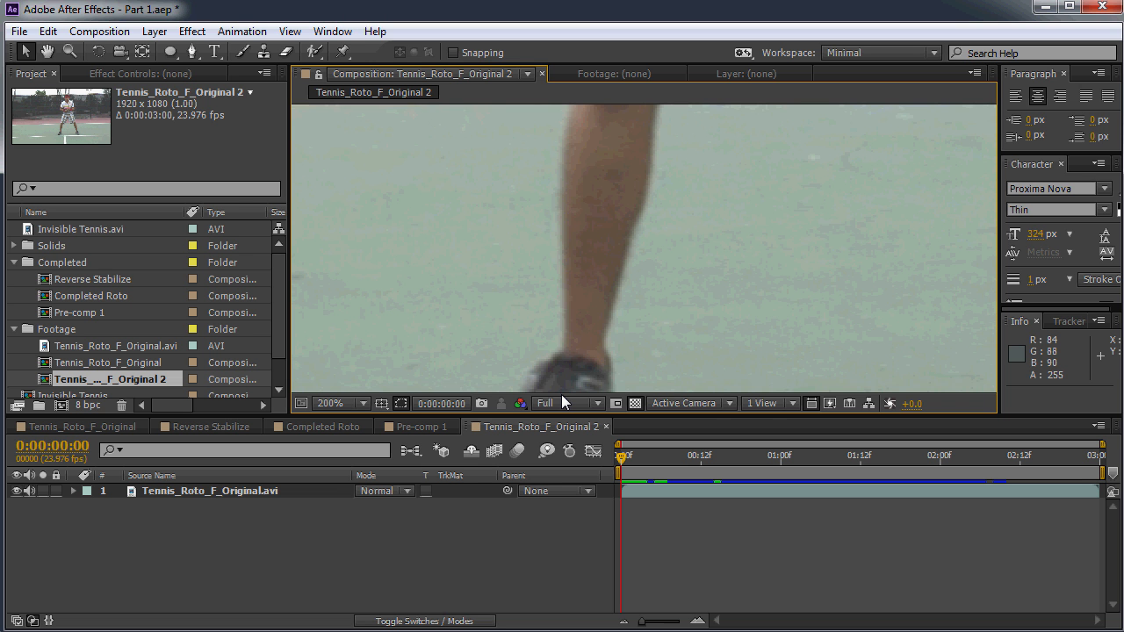
scroll(579, 272, "down", 1)
scroll(537, 256, "up", 1)
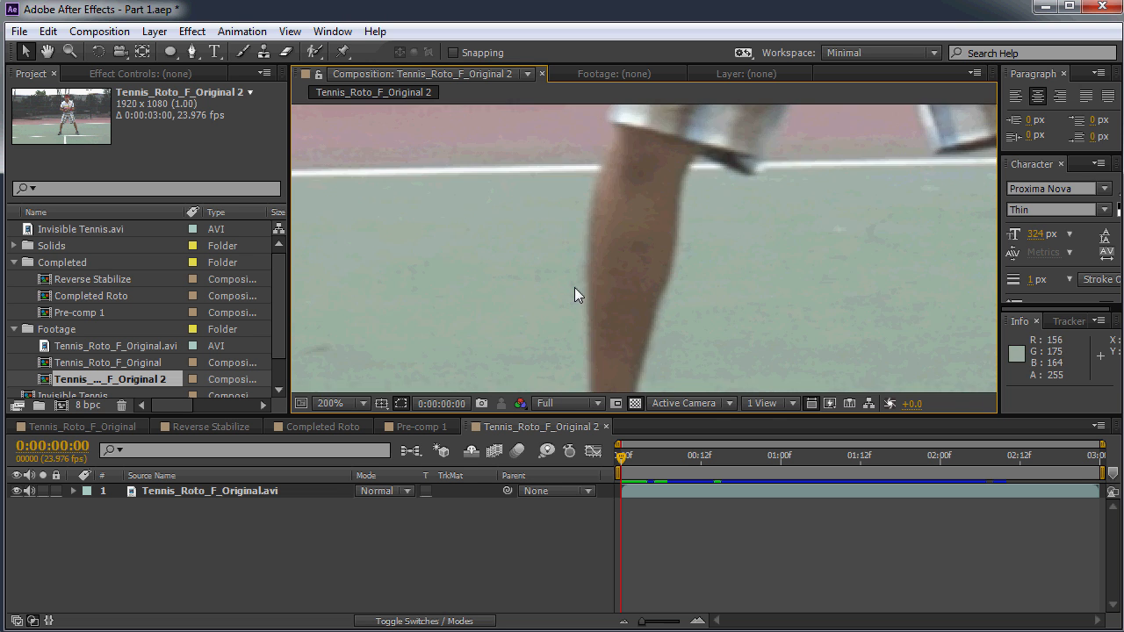
scroll(574, 287, "up", 1)
scroll(533, 236, "up", 1)
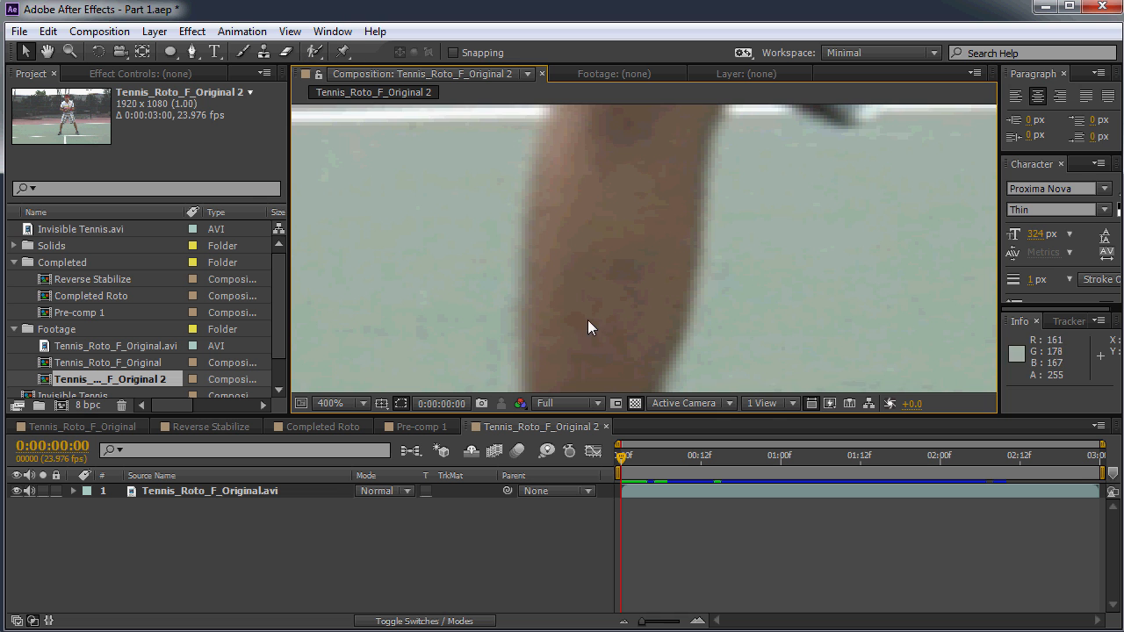
scroll(592, 329, "down", 1)
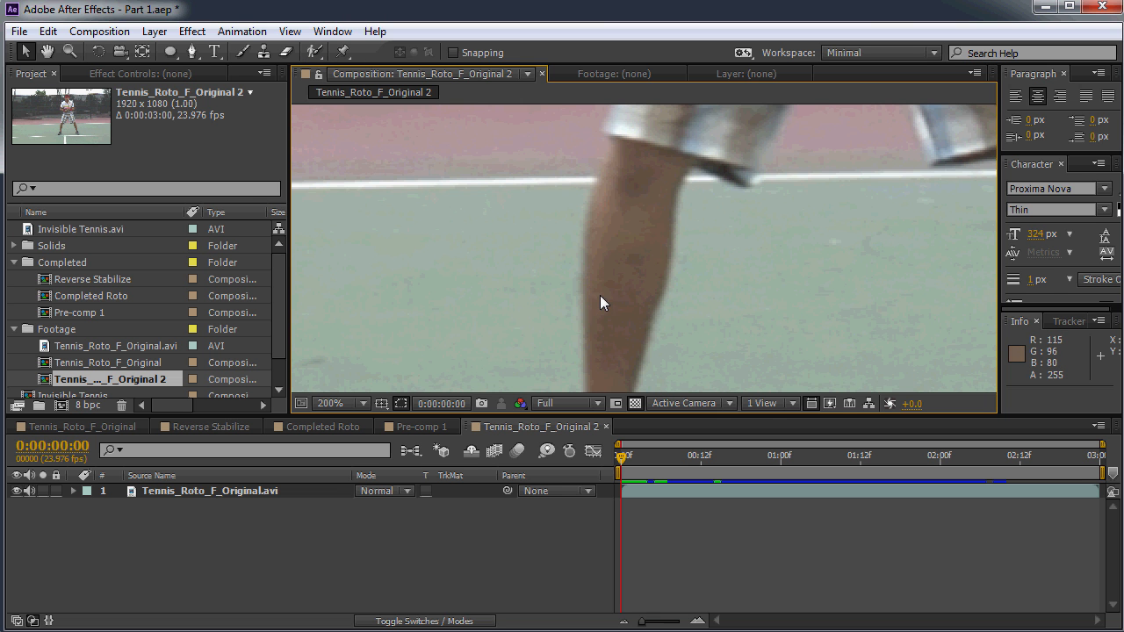
left_click_drag(627, 295, 652, 237)
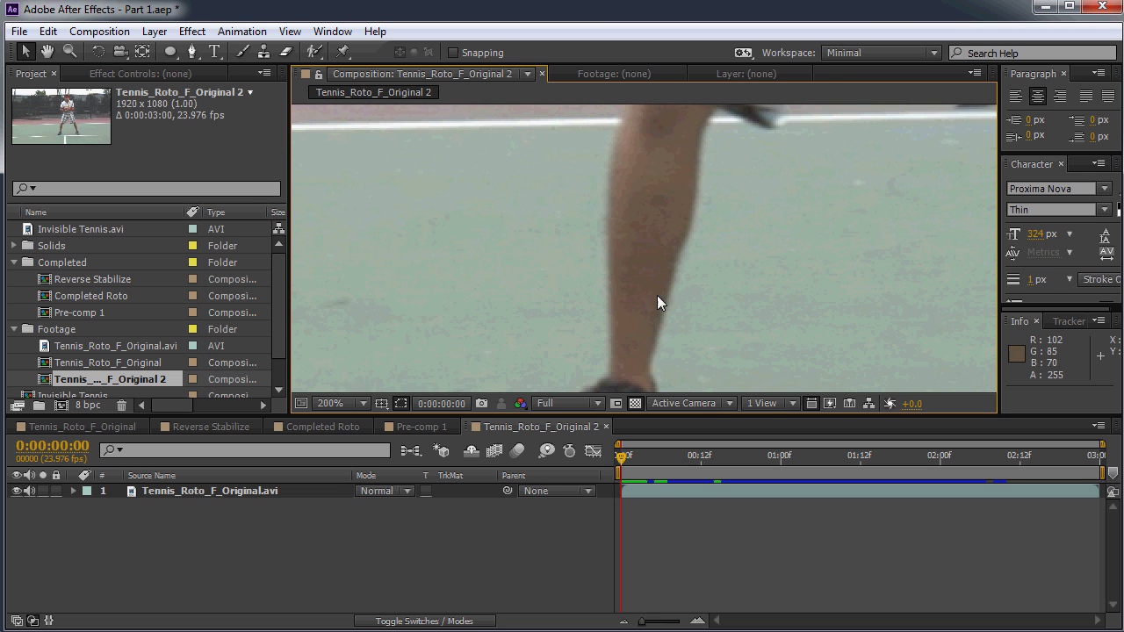
Open the tennis footage layer in its own Layer view and activate the Roto Brush tool
left_click(314, 51)
double_click(270, 491)
left_click_drag(615, 252, 585, 121)
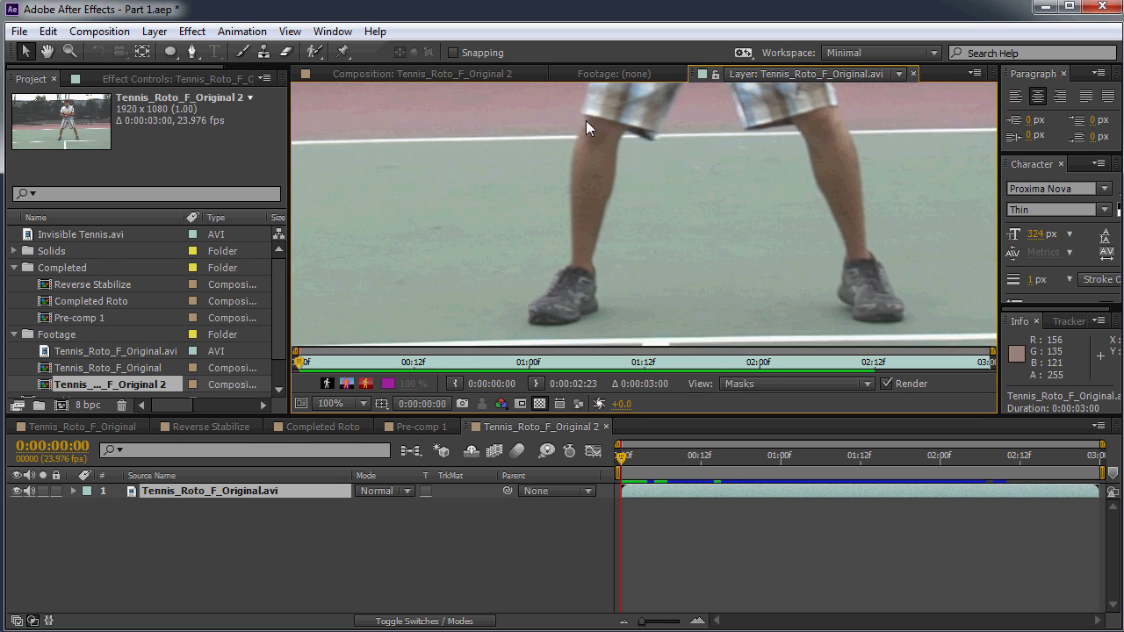
left_click(320, 52)
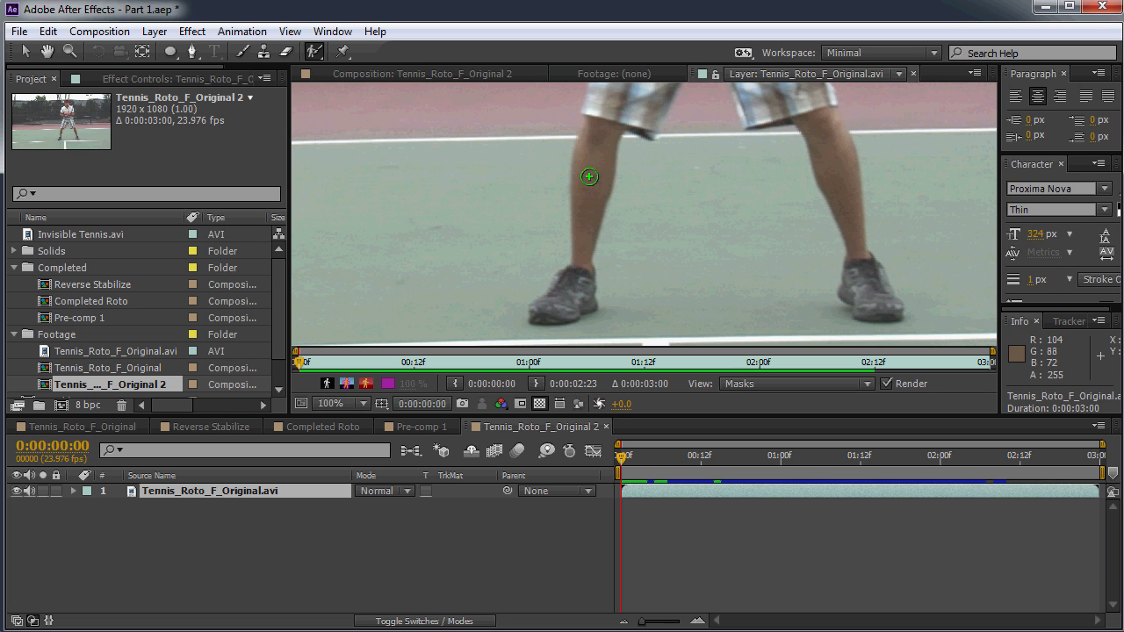
Paint a Roto Brush foreground stroke down the lower leg from the knee to the ankle
scroll(589, 177, "up", 1)
scroll(551, 170, "down", 1)
left_click_drag(574, 193, 604, 225)
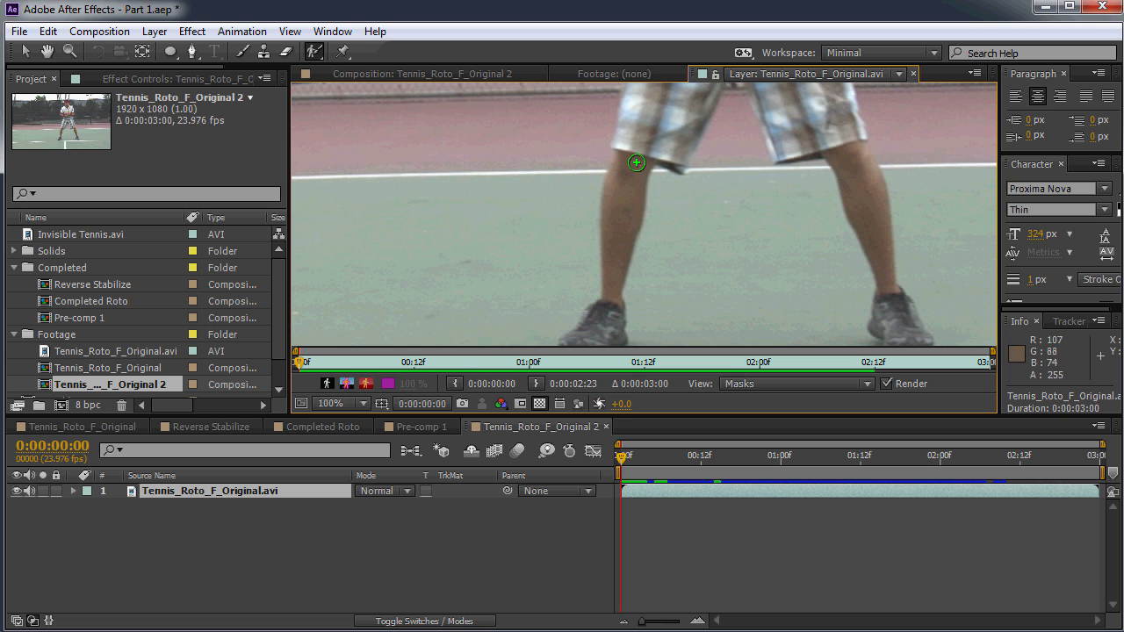
left_click_drag(629, 166, 615, 279)
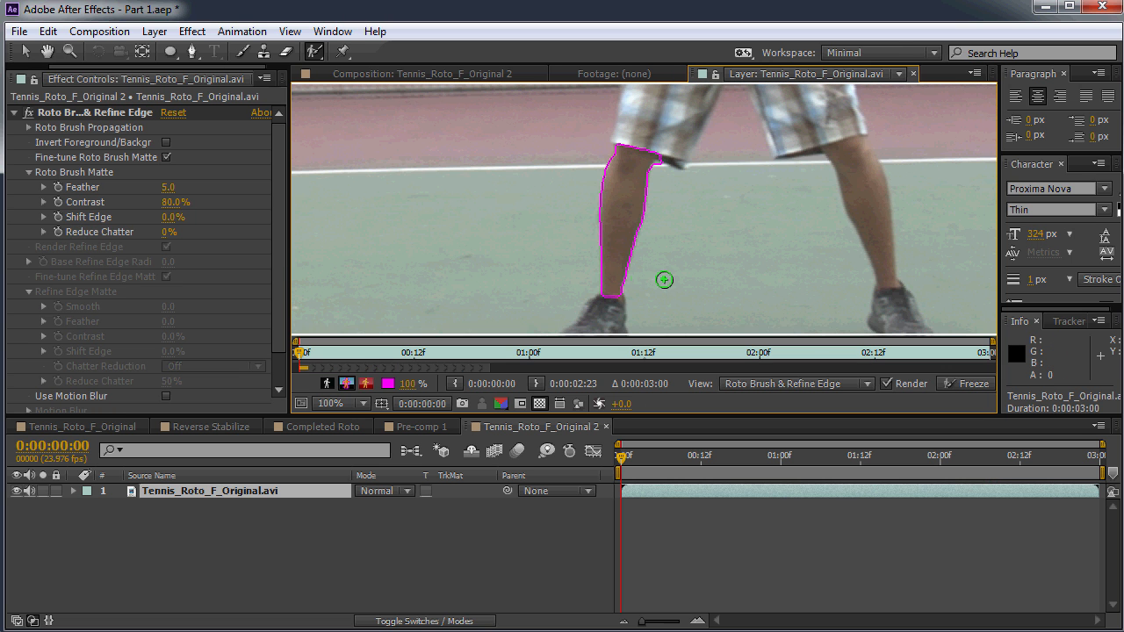
Add the missed ankle skin just above the shoe to the Roto Brush selection
scroll(607, 221, "up", 2)
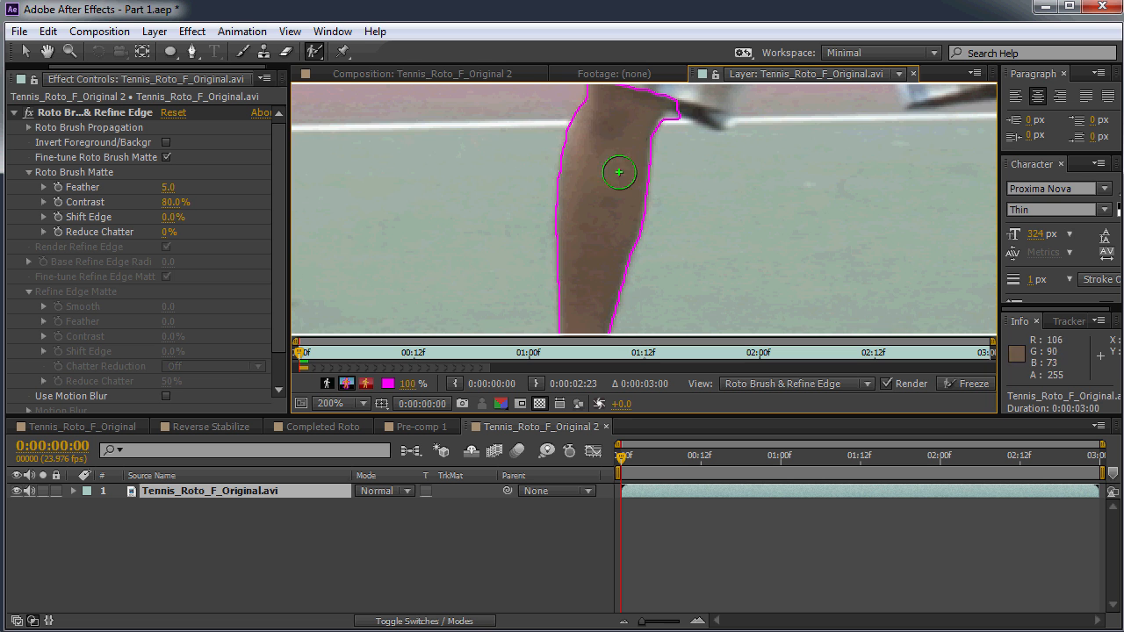
mouse_move(592, 228)
left_mouse_down()
mouse_move(585, 128)
mouse_move(596, 211)
left_mouse_up()
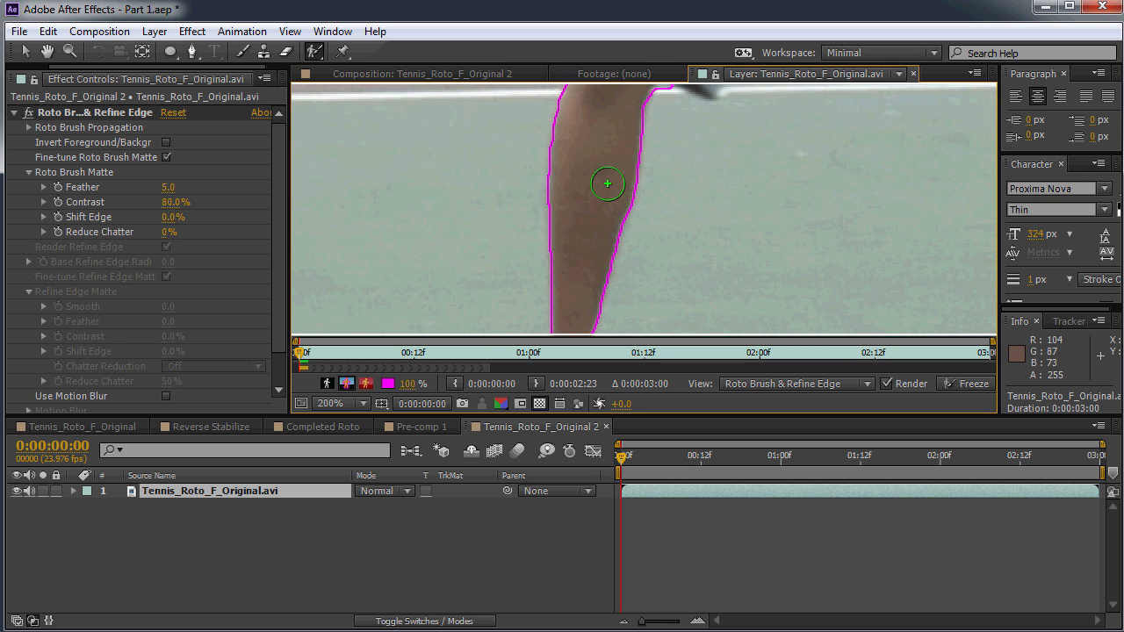
scroll(590, 180, "up", 1)
scroll(580, 186, "down", 1)
mouse_move(605, 196)
left_mouse_down()
mouse_move(658, 196)
mouse_move(624, 196)
left_mouse_up()
scroll(596, 193, "down", 3)
scroll(584, 201, "up", 5)
left_click_drag(549, 284, 561, 227)
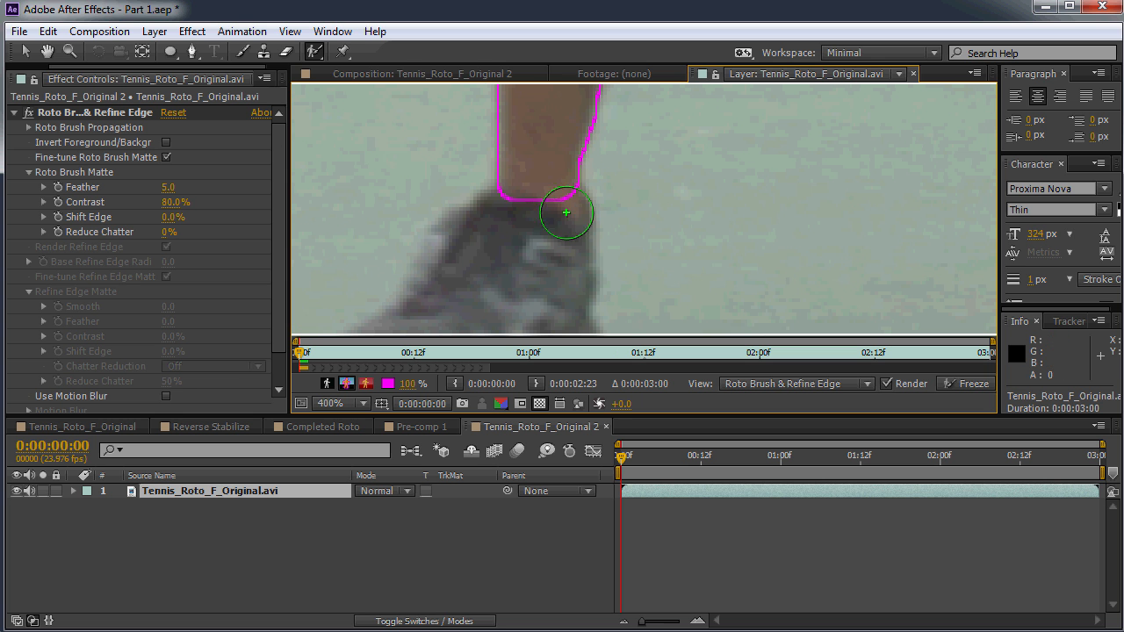
mouse_move(551, 168)
left_mouse_down()
mouse_move(538, 168)
mouse_move(573, 200)
left_mouse_up()
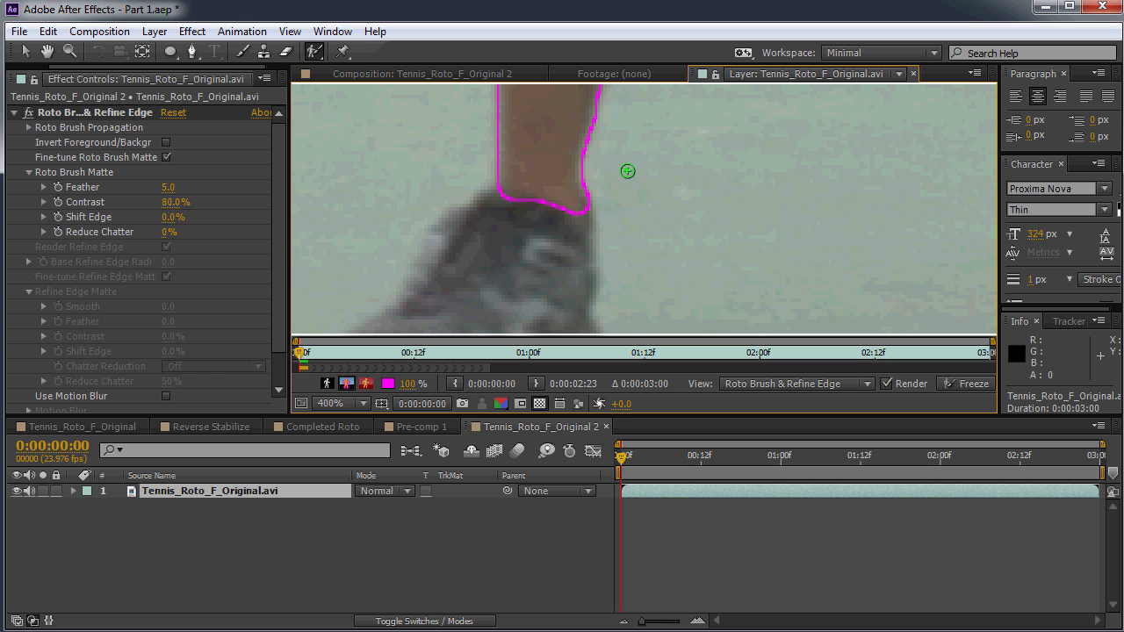
Refine the Roto Brush selection at the knee with a smaller brush, subtracting the shorts' hem along its upper edge
left_click_drag(623, 194, 618, 268)
scroll(642, 180, "down", 1)
left_click_drag(638, 198, 650, 268)
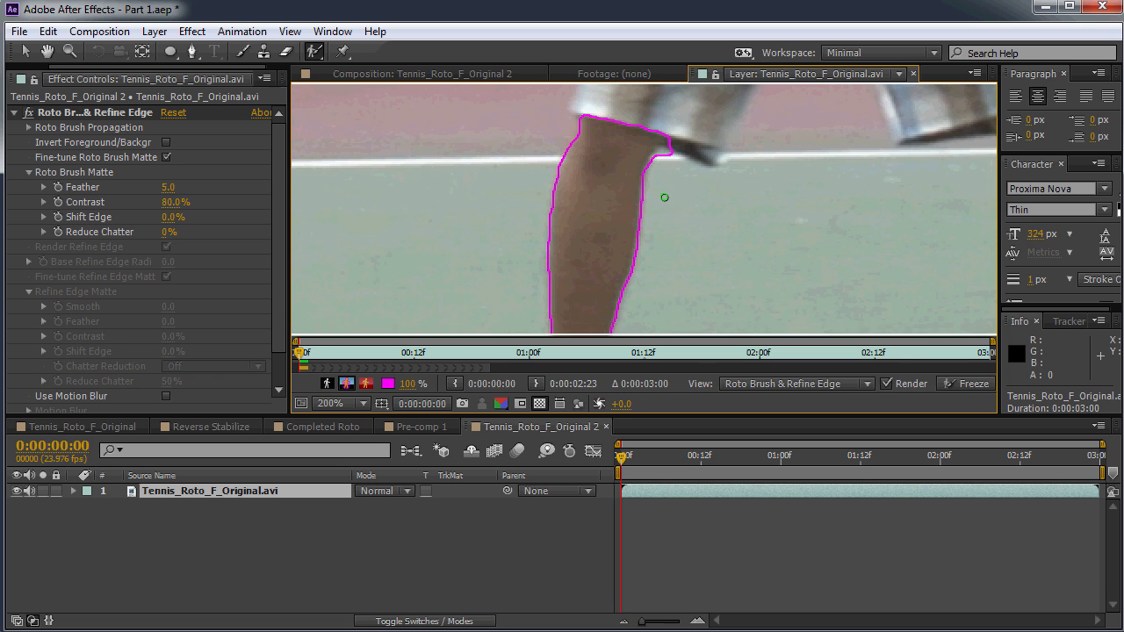
scroll(665, 197, "up", 1)
scroll(671, 202, "up", 1)
mouse_move(660, 204)
left_mouse_down()
mouse_move(644, 249)
mouse_move(678, 215)
left_mouse_up()
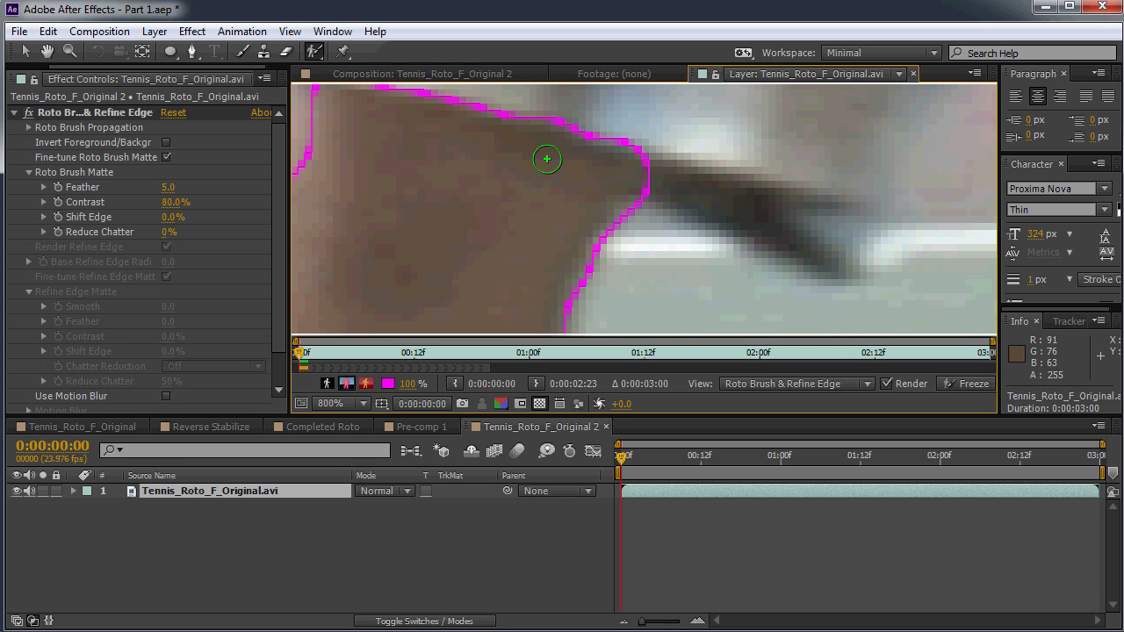
mouse_move(645, 217)
left_mouse_down()
mouse_move(627, 240)
mouse_move(809, 253)
mouse_move(674, 227)
mouse_move(700, 233)
left_mouse_up()
scroll(665, 231, "down", 1)
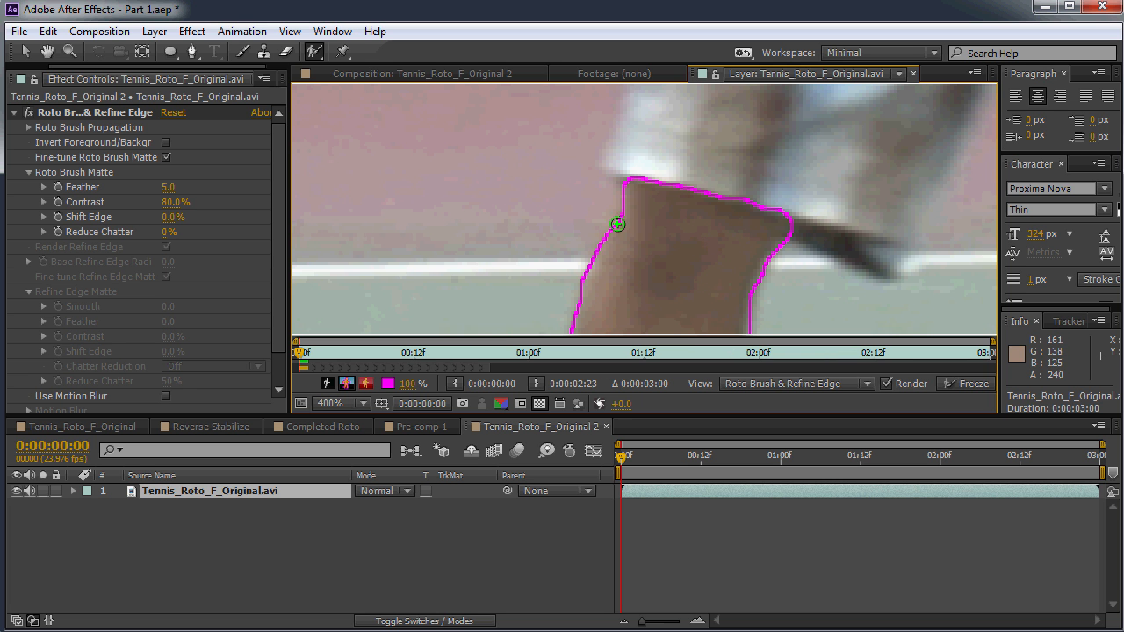
mouse_move(632, 195)
left_mouse_down()
mouse_move(670, 209)
mouse_move(629, 175)
left_mouse_up()
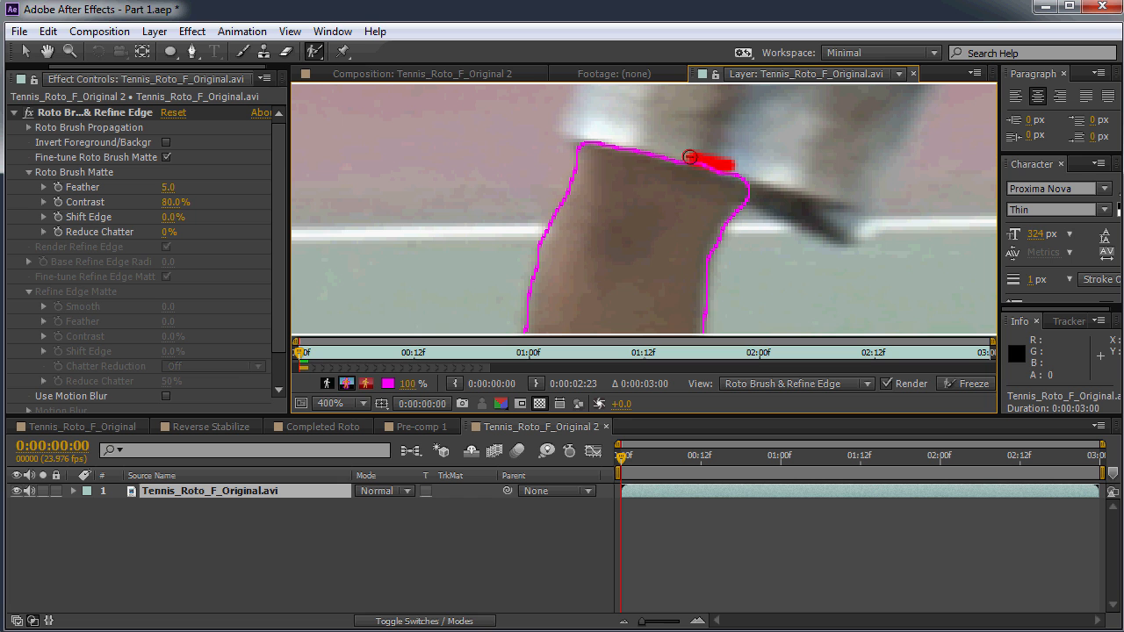
left_click_drag(761, 182, 764, 183)
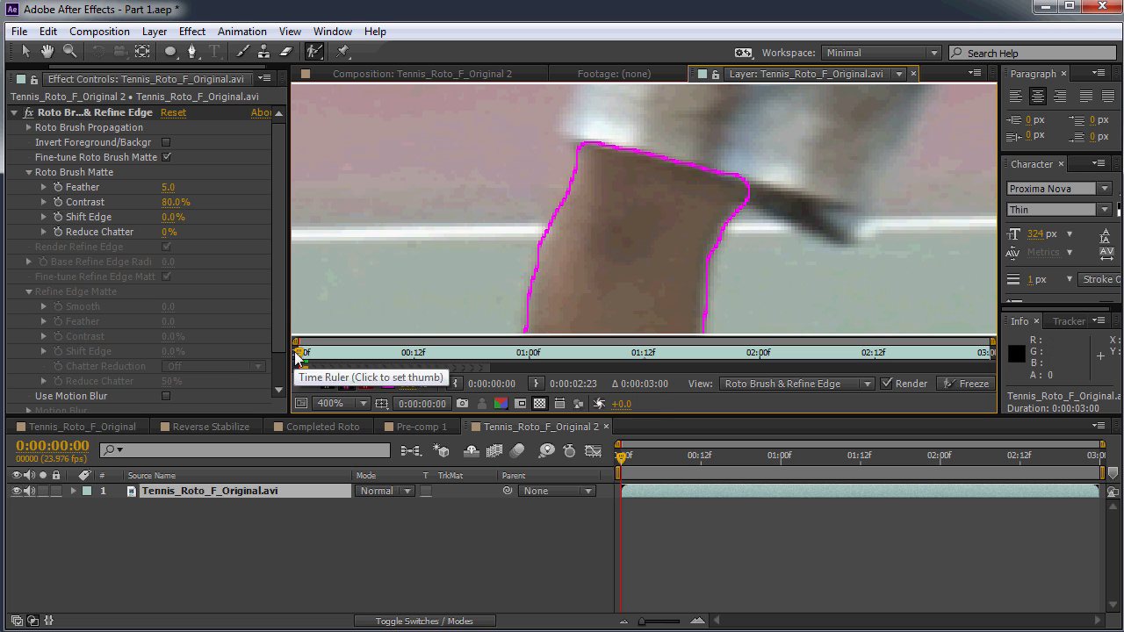
Step through the frames up to frame 4 and check how the Roto Brush selection follows the leg
key("Page_Down")
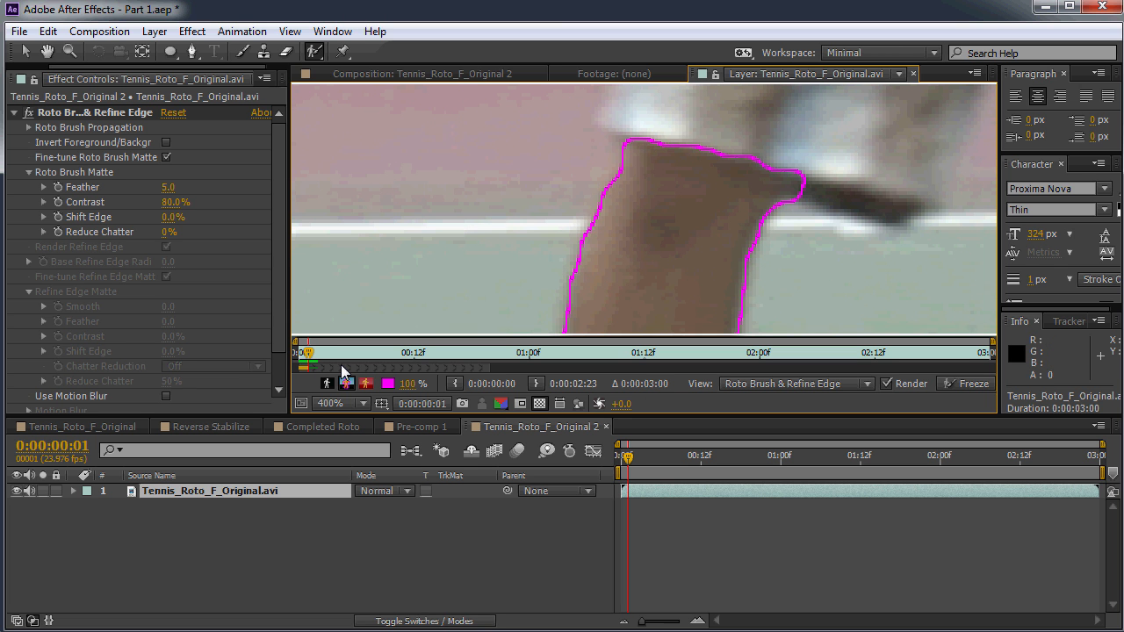
key("Page_Down")
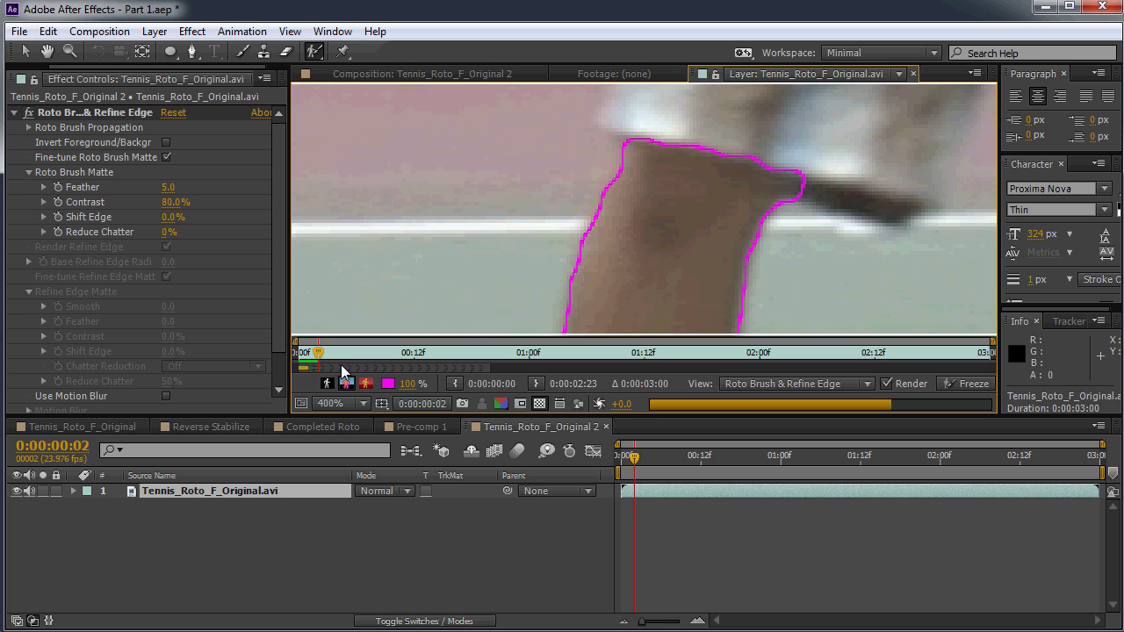
left_click_drag(313, 356, 301, 352)
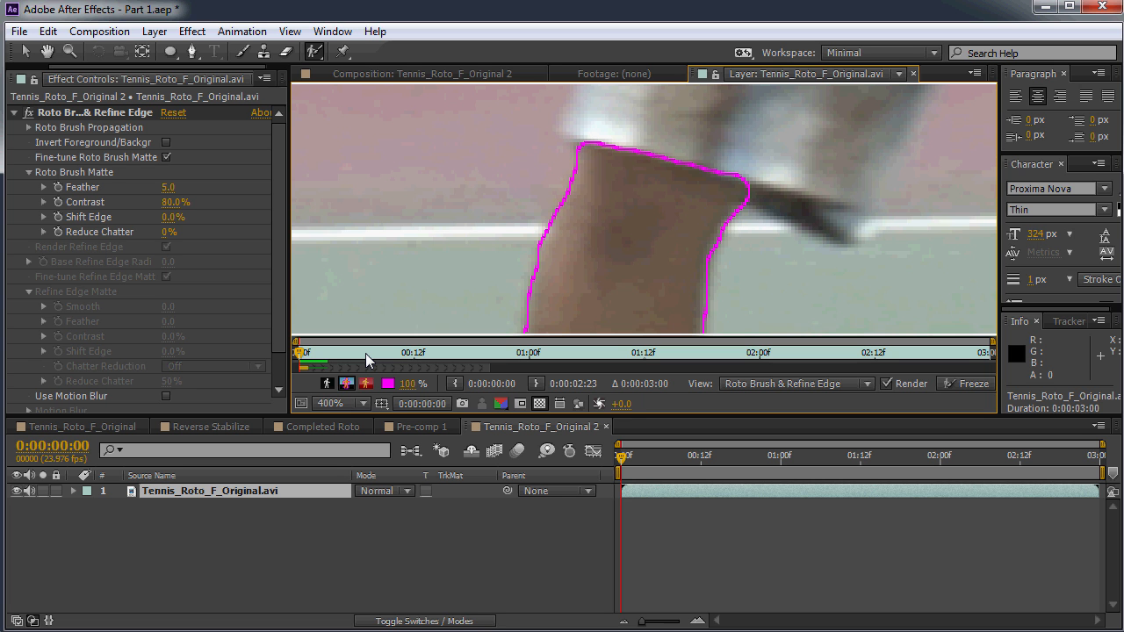
key("Page_Down")
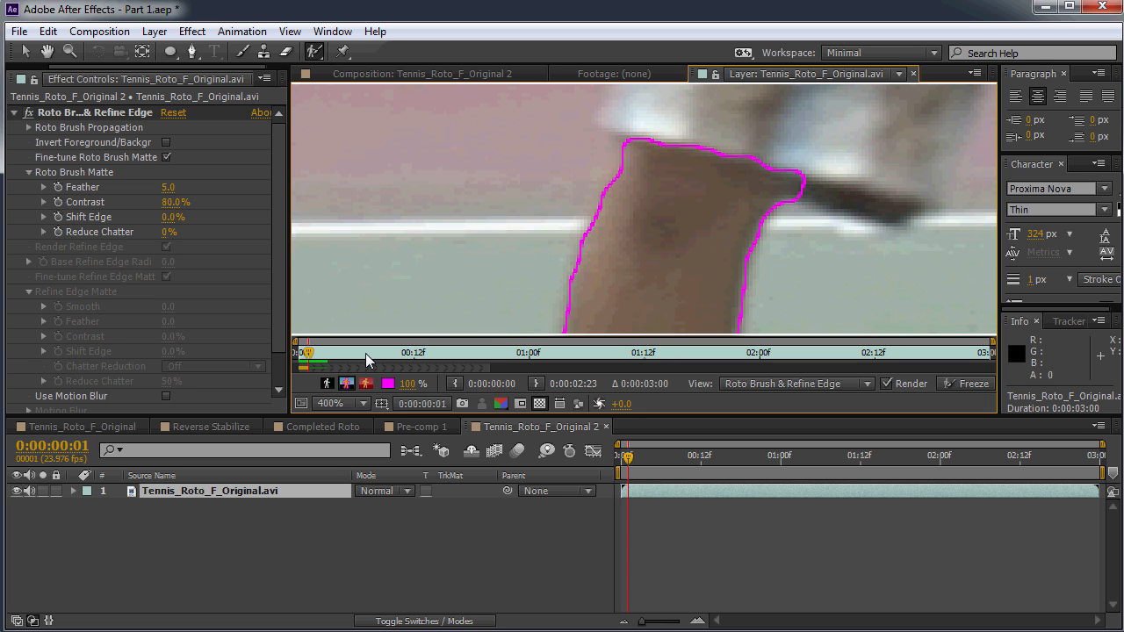
key("Page_Down")
key("Page_Down")
key("Page_Down")
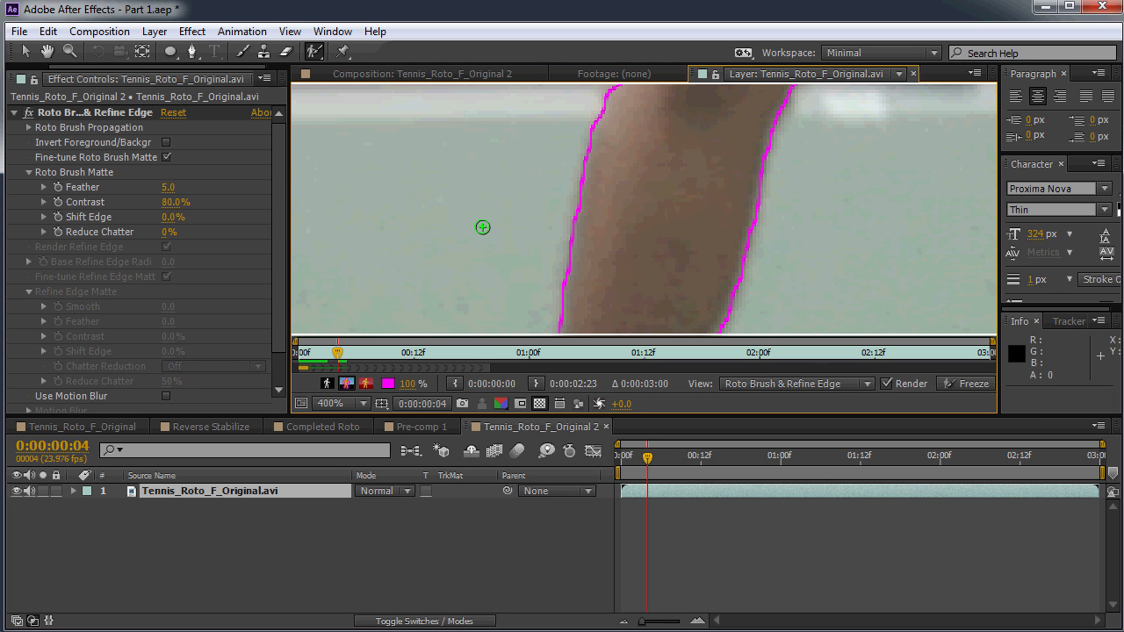
scroll(482, 228, "down", 1)
left_click_drag(615, 252, 591, 288)
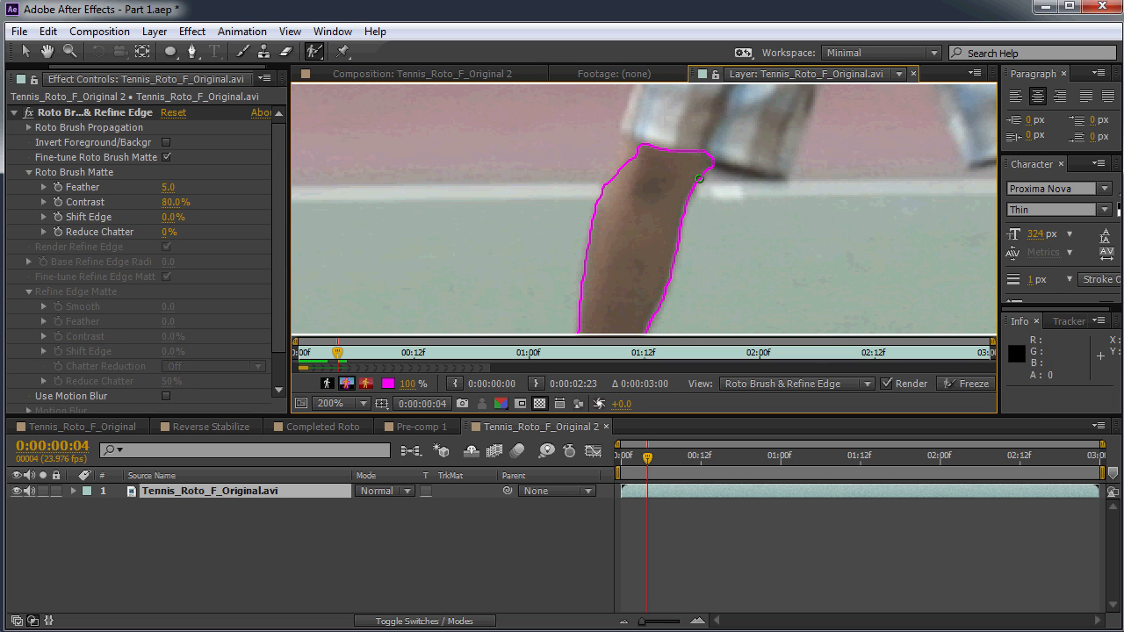
Return to the first frame and extend the Roto Brush selection along the outer edge of the knee
key("Page_Up")
key("Page_Up")
key("Page_Up")
key("Page_Up")
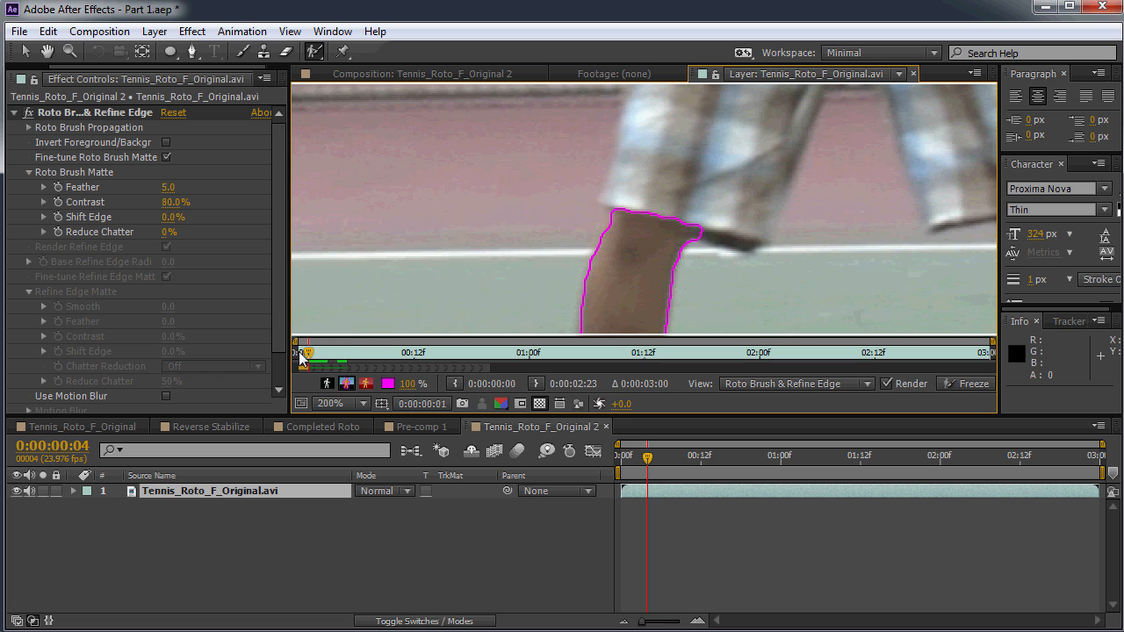
scroll(538, 261, "up", 1)
mouse_move(546, 265)
left_mouse_down()
mouse_move(583, 184)
mouse_move(560, 207)
left_mouse_up()
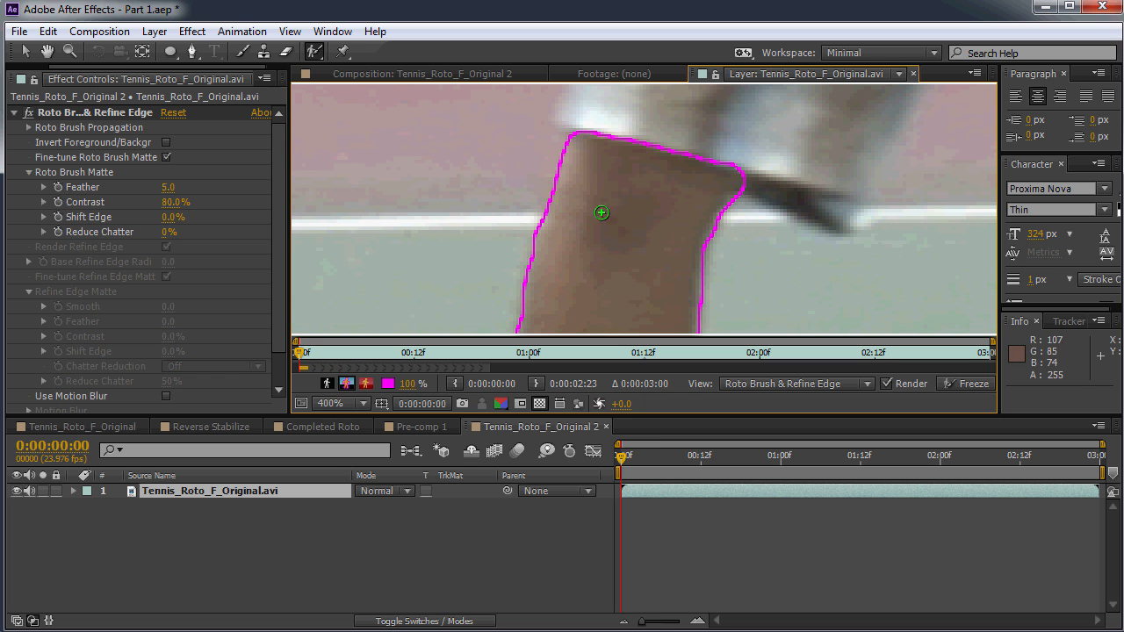
Advance to frame 1 and extend the Roto Brush selection along the outer edge of the knee
key("Page_Down")
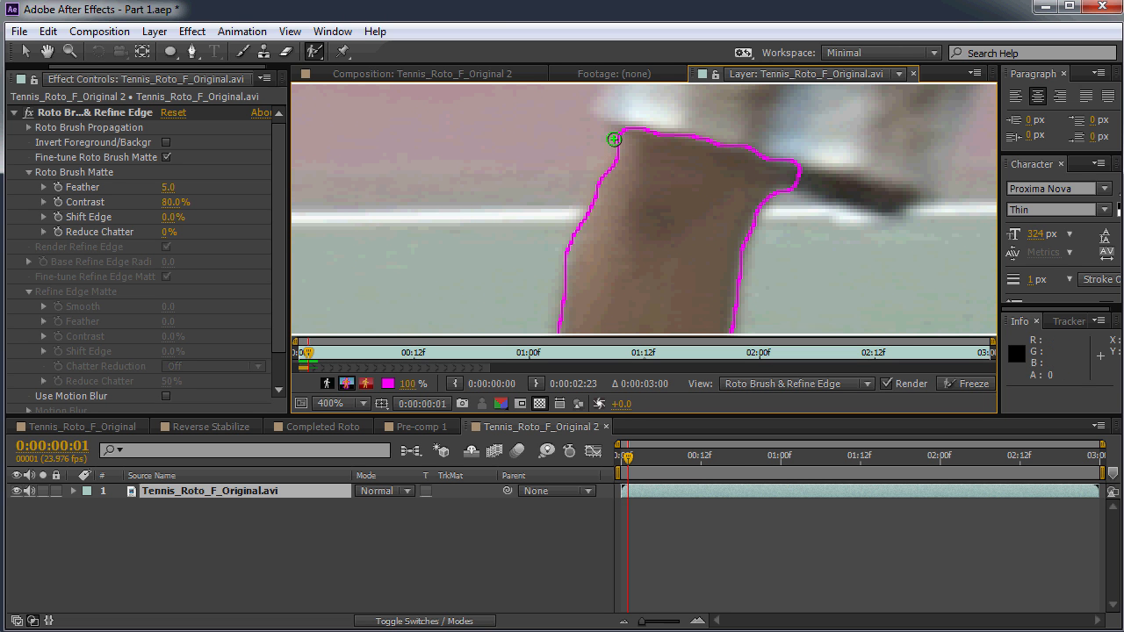
left_click_drag(615, 139, 603, 189)
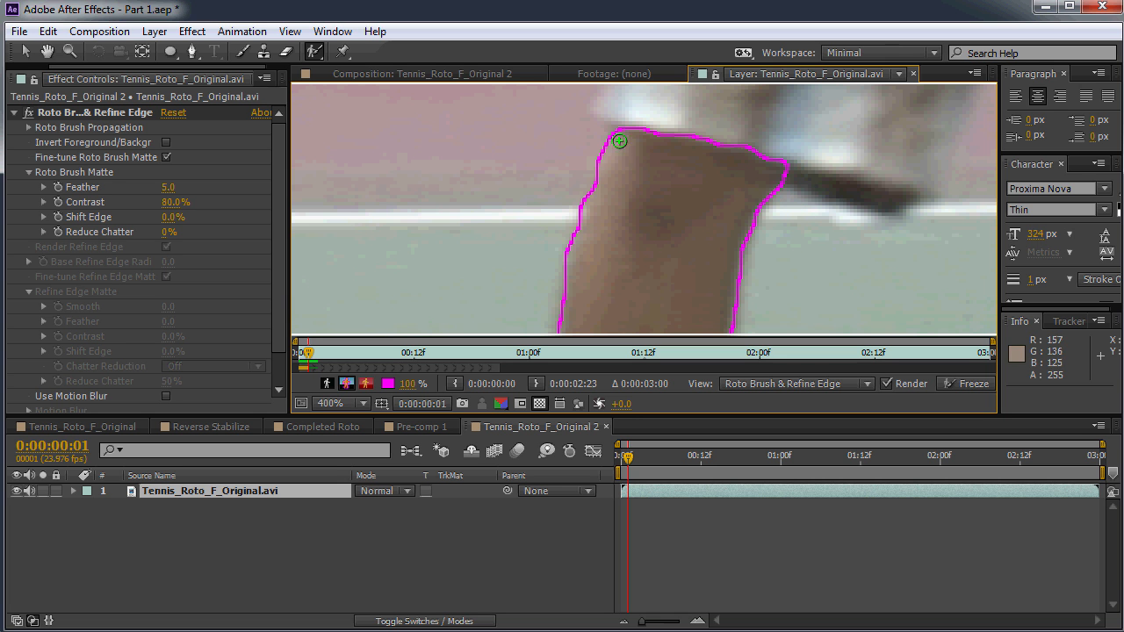
Inspect the Roto Brush outline on frame 1 along the shin, the ankle and the knee
scroll(652, 218, "down", 5)
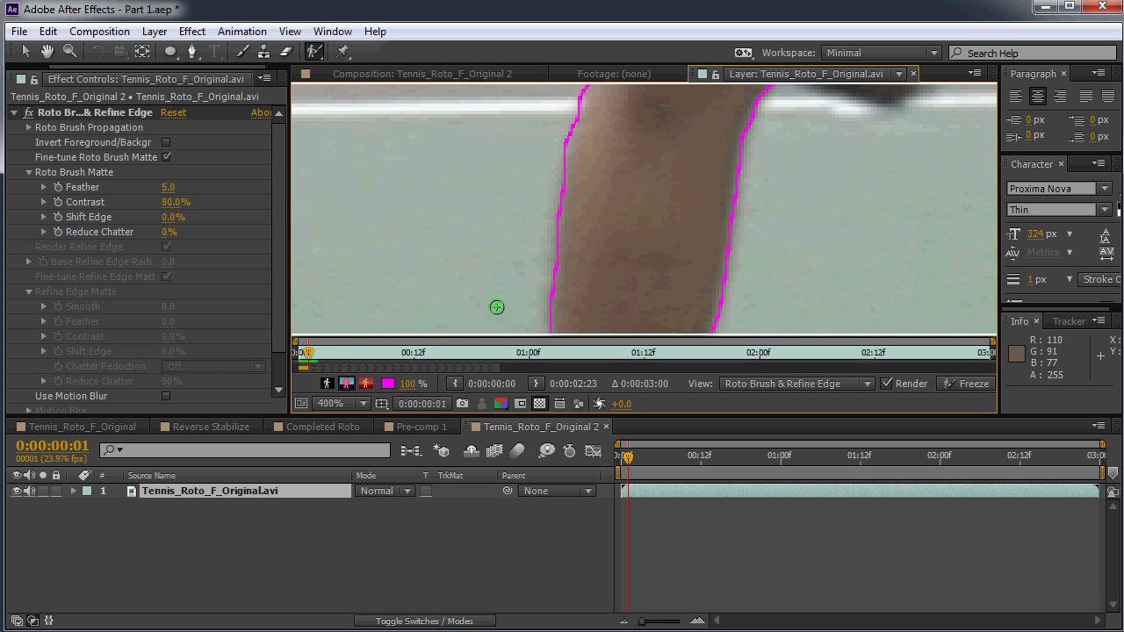
left_click_drag(688, 246, 665, 180)
scroll(695, 253, "down", 1)
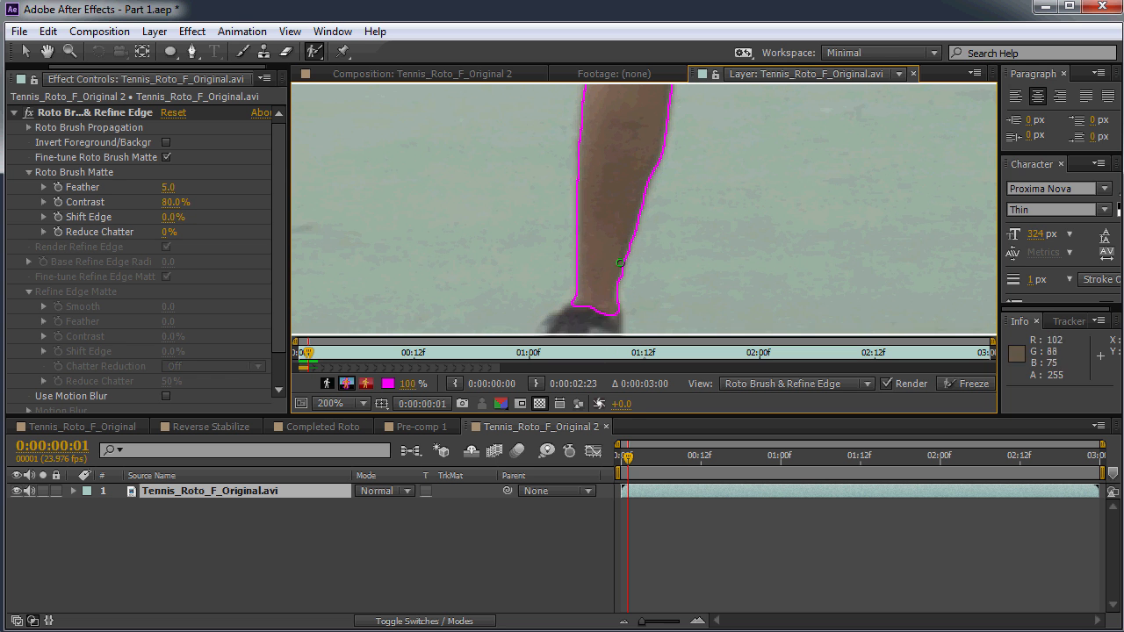
left_click_drag(622, 300, 617, 233)
key("period")
scroll(578, 173, "up", 5)
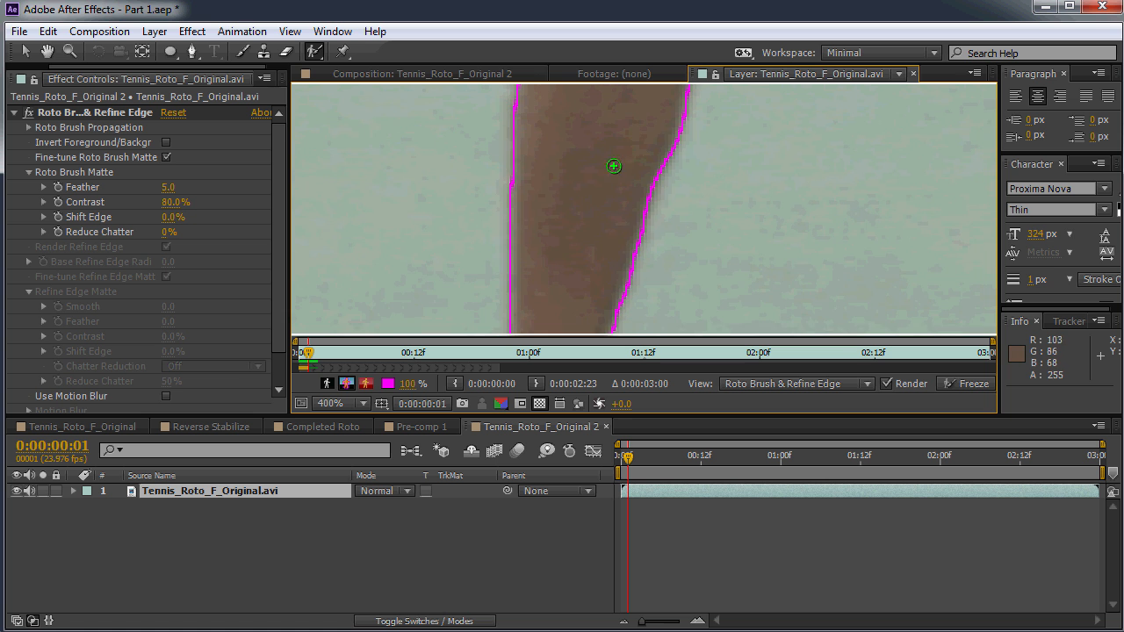
scroll(613, 166, "up", 8)
key("period")
key("comma")
left_click_drag(641, 181, 633, 206)
key("period")
key("comma")
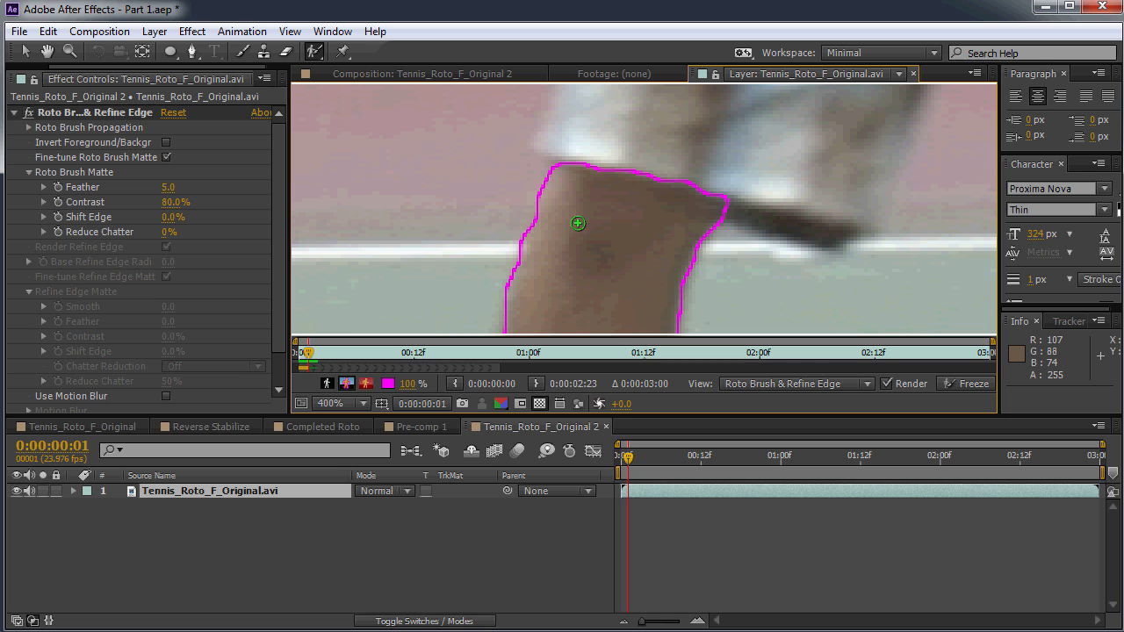
On frame 2, add the missed outer knee edge to the Roto Brush selection and correct the knee's inner corner beside the shorts' hem
key("Page_Down")
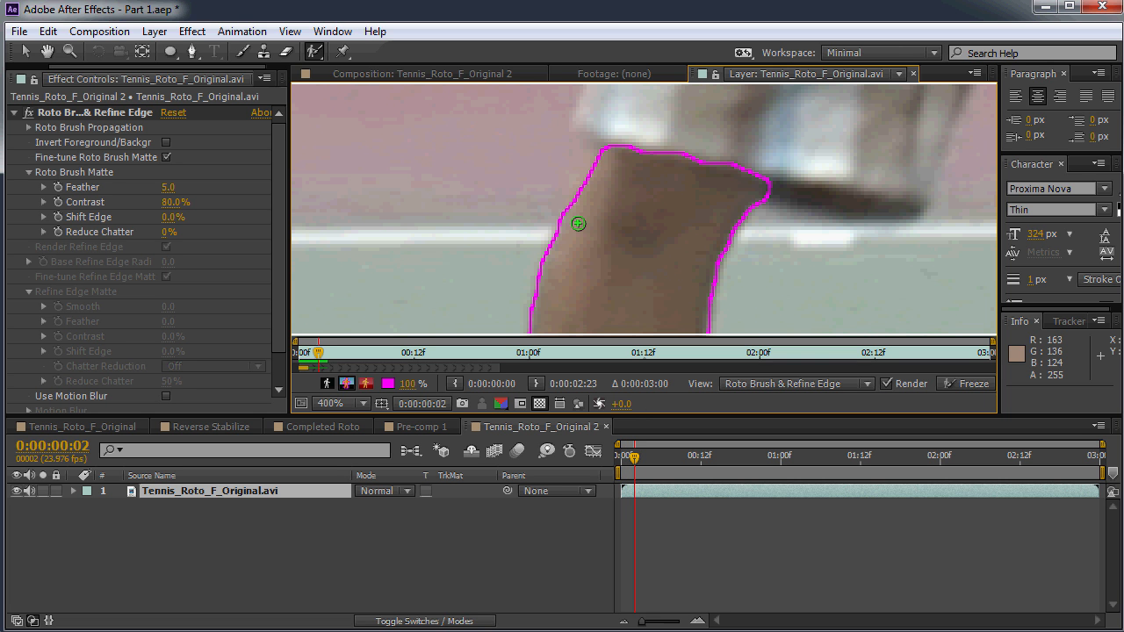
left_click_drag(592, 151, 580, 202)
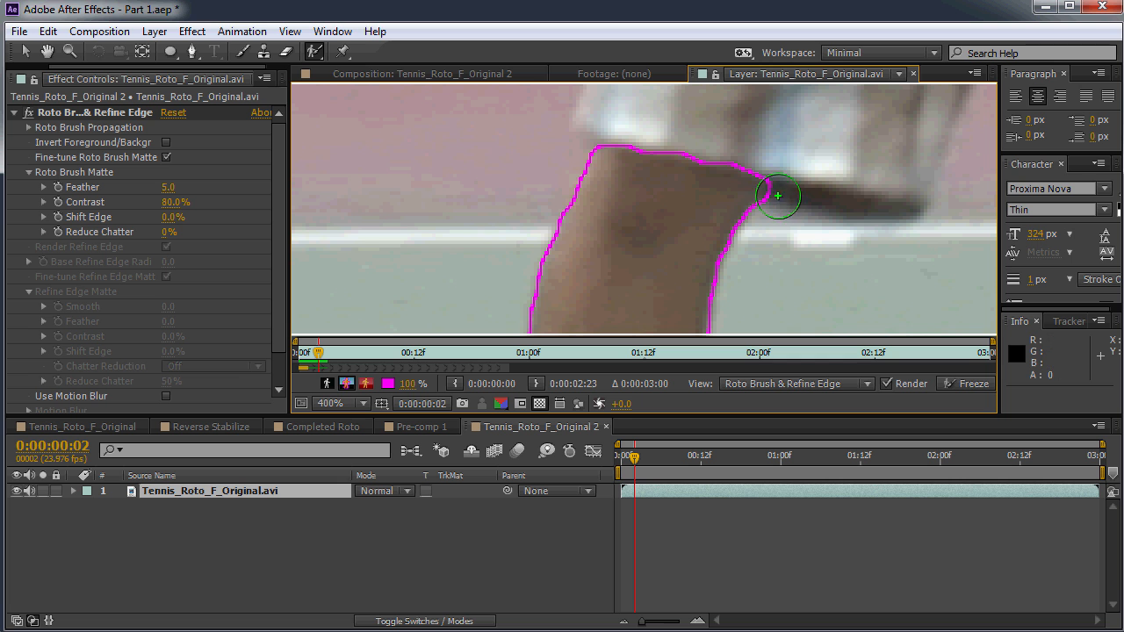
left_click_drag(767, 194, 761, 206)
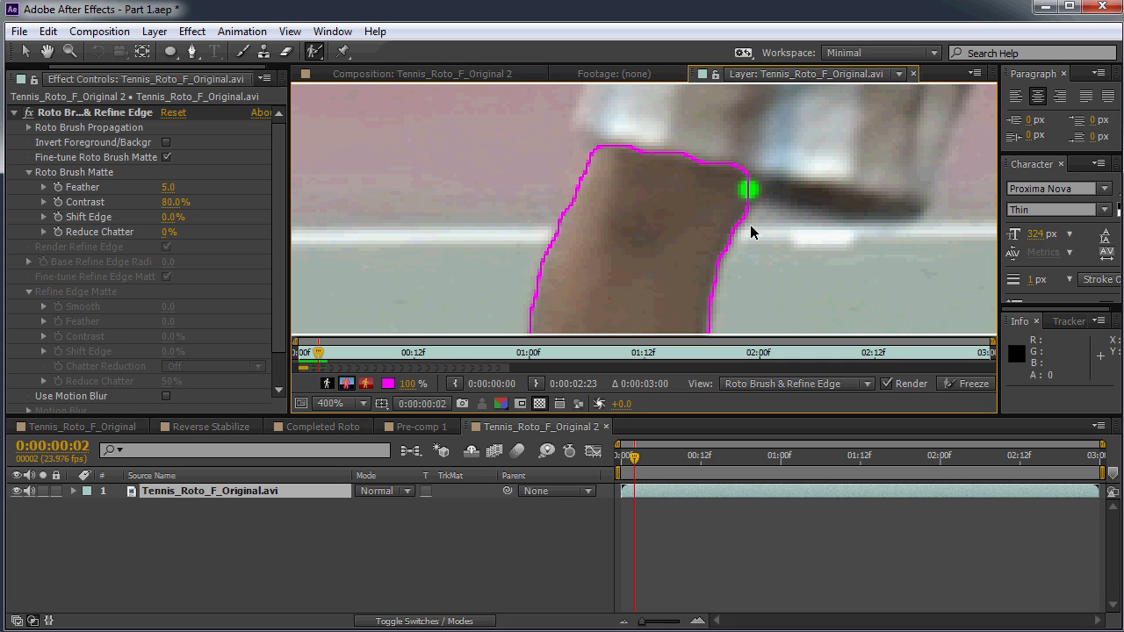
left_click_drag(737, 189, 754, 186)
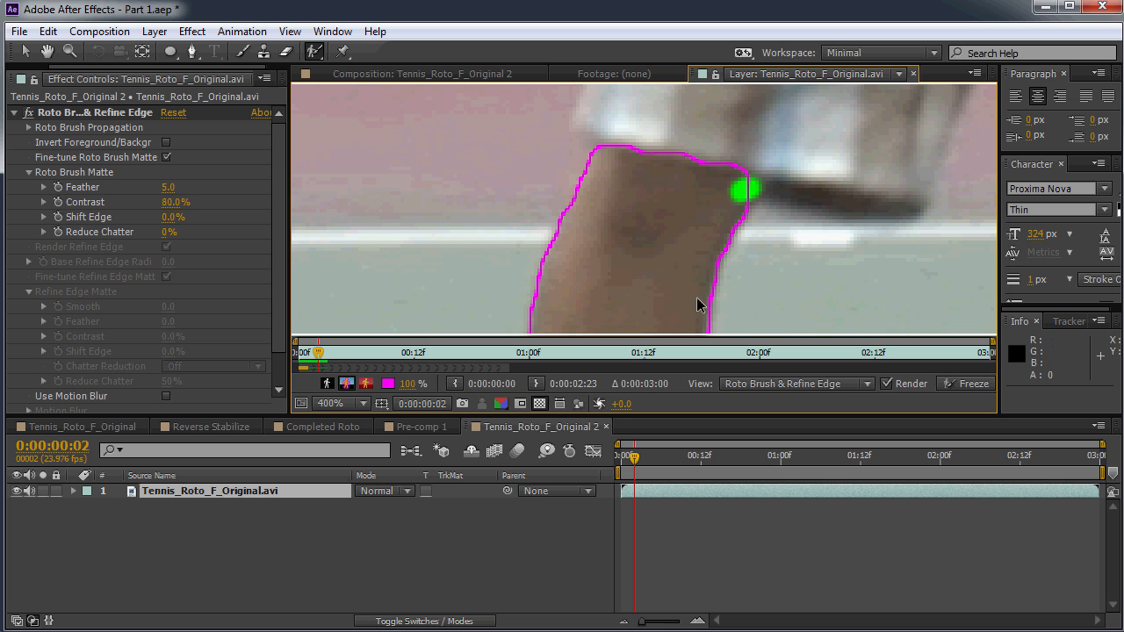
left_click_drag(677, 275, 718, 175)
scroll(678, 261, "down", 1)
left_click_drag(677, 258, 656, 147)
left_click_drag(597, 189, 598, 274)
left_click_drag(606, 142, 604, 194)
Advance to frame 3 and extend the Roto Brush selection over the missed skin along the outer knee edge
key("Page_Down")
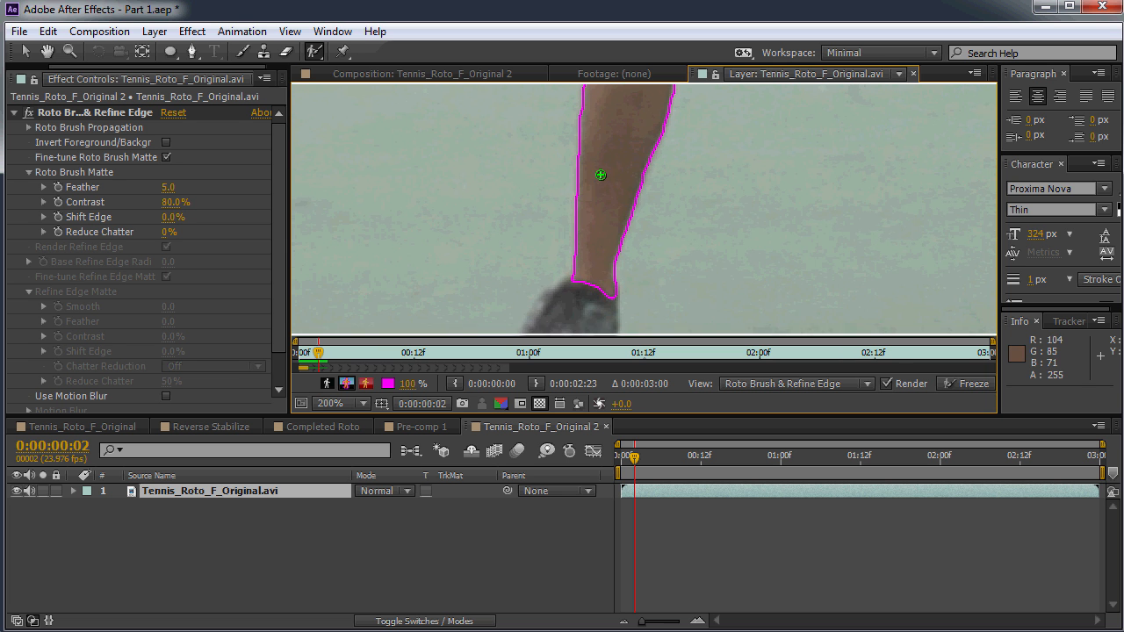
left_click_drag(617, 150, 624, 361)
left_click_drag(639, 230, 643, 256)
scroll(630, 213, "up", 1)
left_click_drag(609, 181, 579, 247)
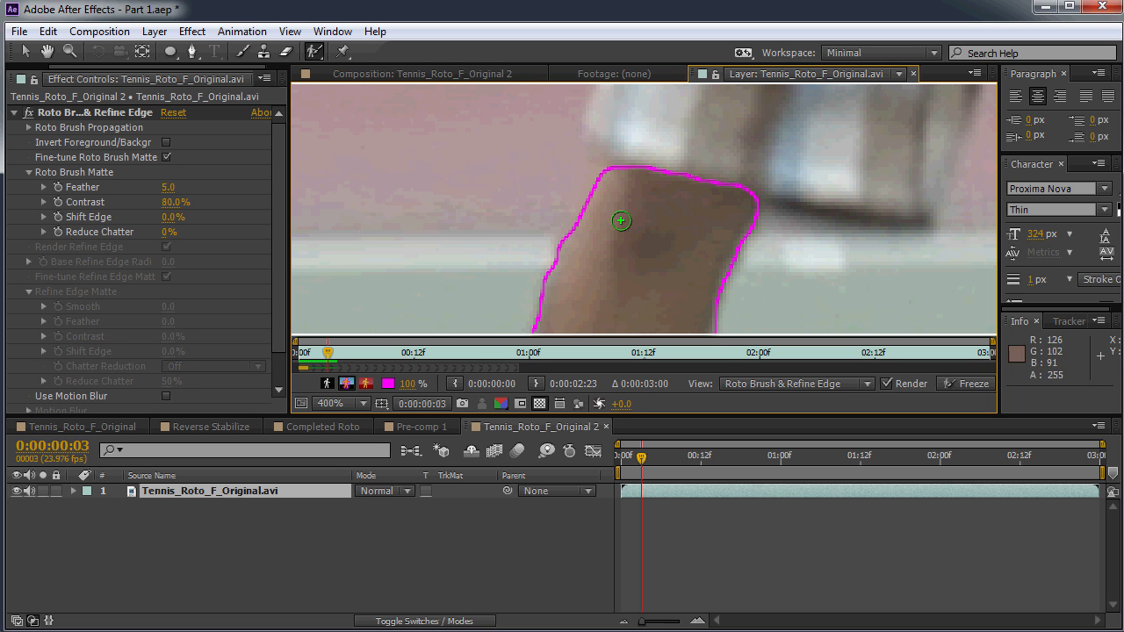
left_click_drag(602, 175, 573, 220)
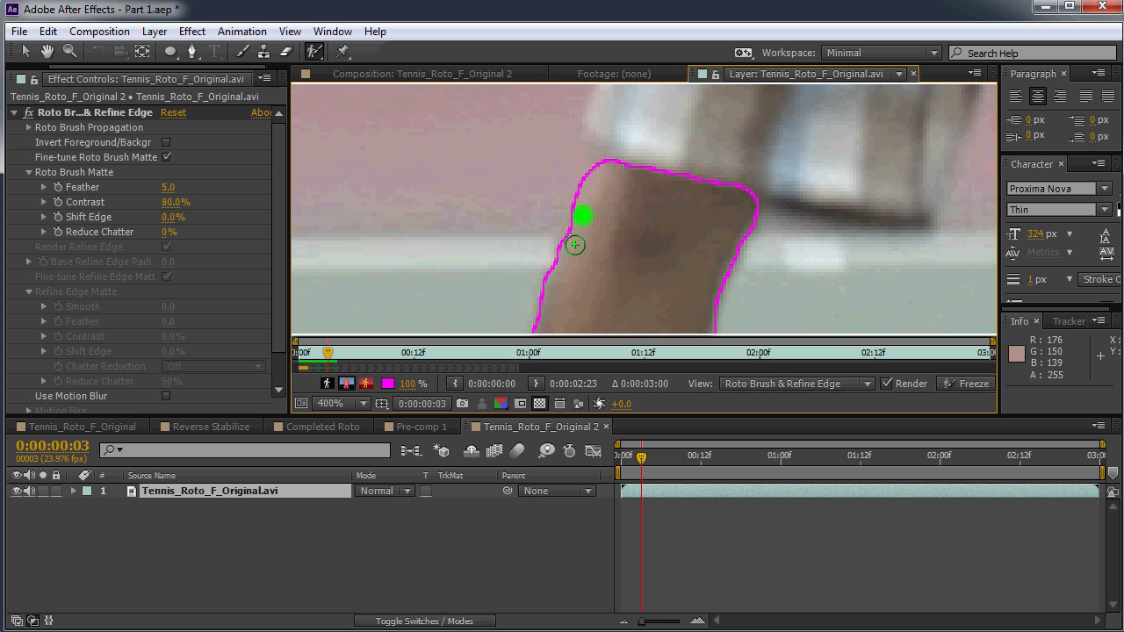
scroll(664, 254, "down", 2)
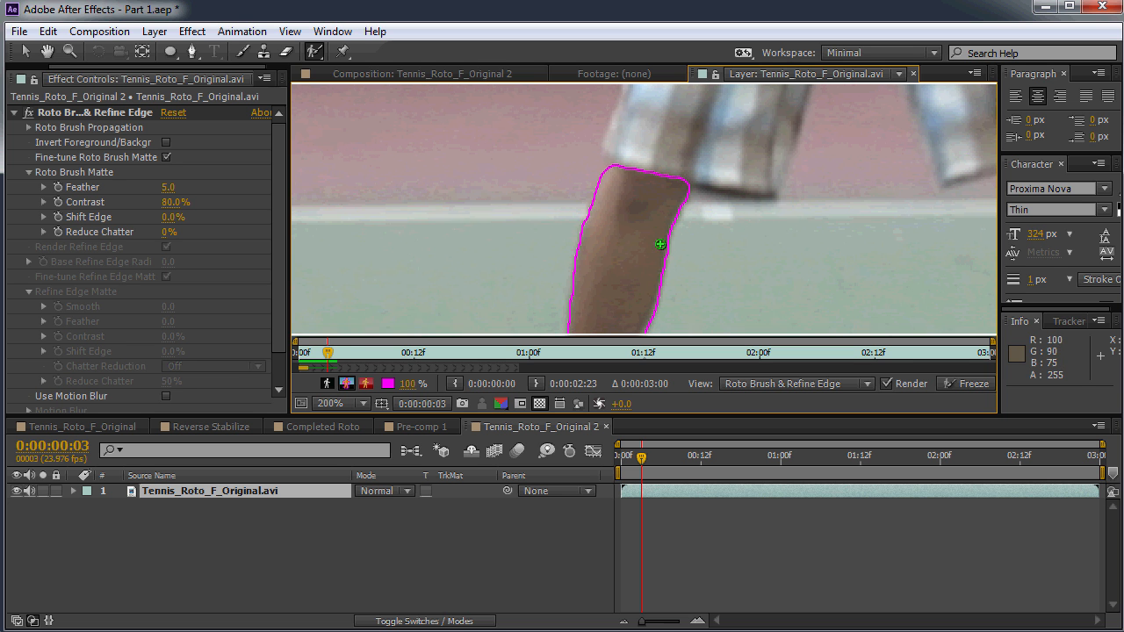
Step back and forth through frames 3 to 5 and compare how the Roto Brush outline follows the leg
key("Page_Down")
key("Page_Down")
key("Page_Up")
key("Page_Up")
key("Page_Down")
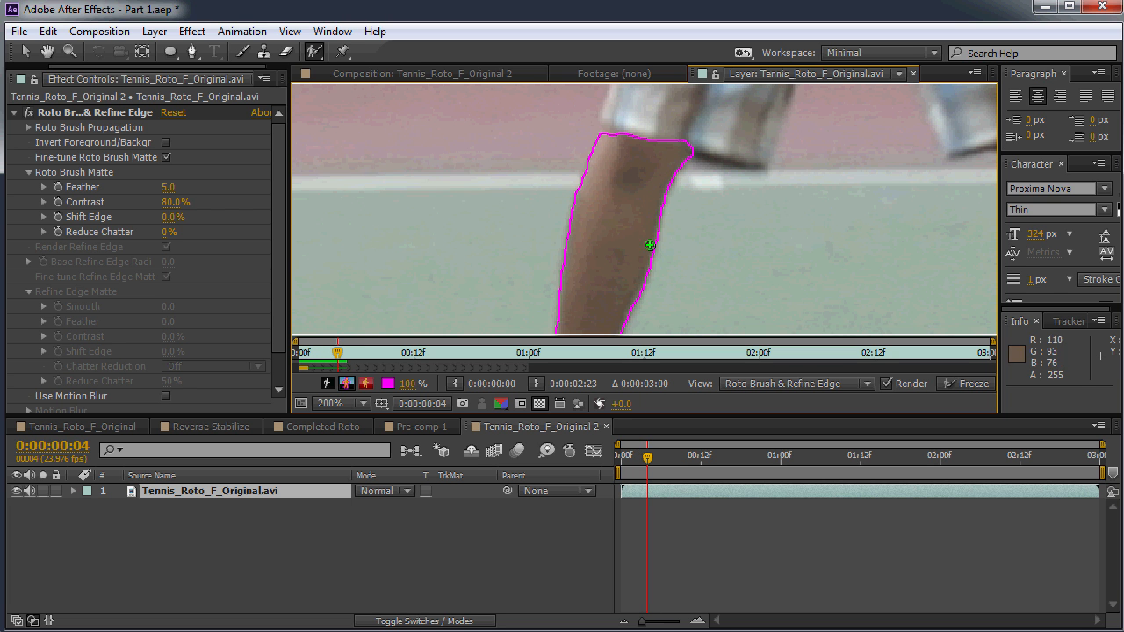
left_click_drag(632, 224, 605, 181)
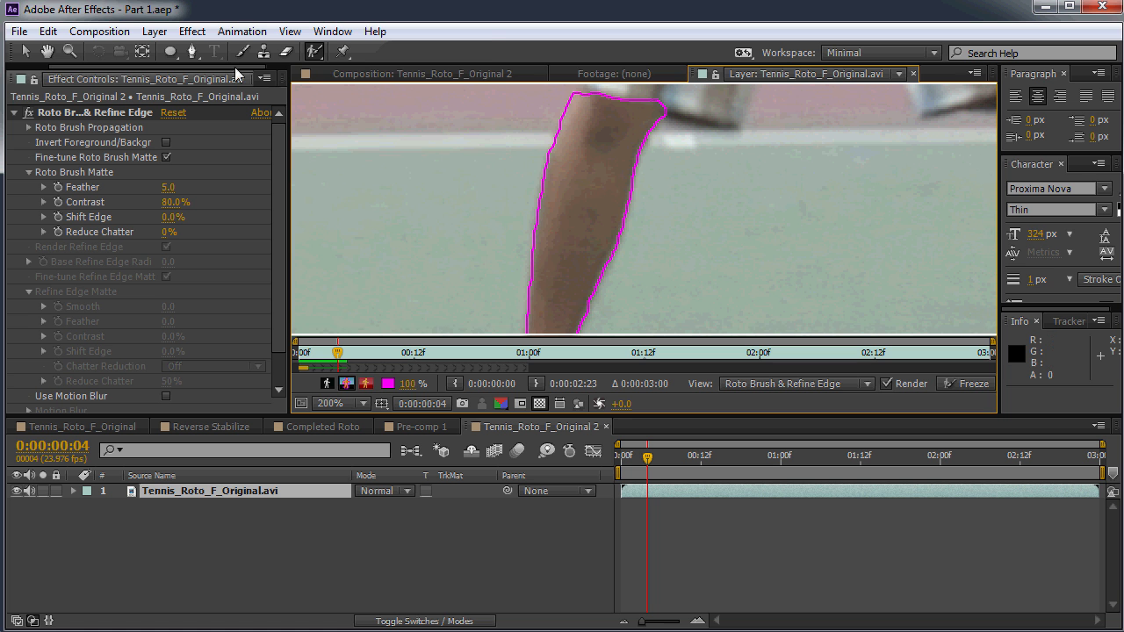
Switch to the Refine Edge tool and return to the first frame with the whole lower leg in view
left_click_drag(313, 51, 360, 74)
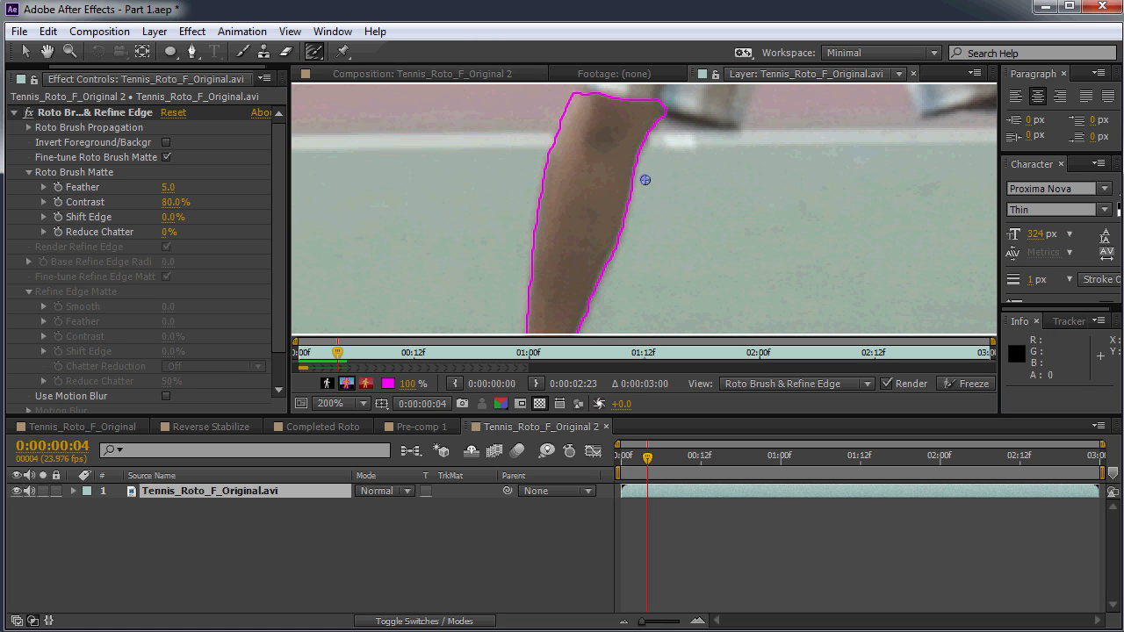
left_click_drag(328, 353, 299, 353)
scroll(635, 180, "down", 1)
scroll(638, 233, "down", 1)
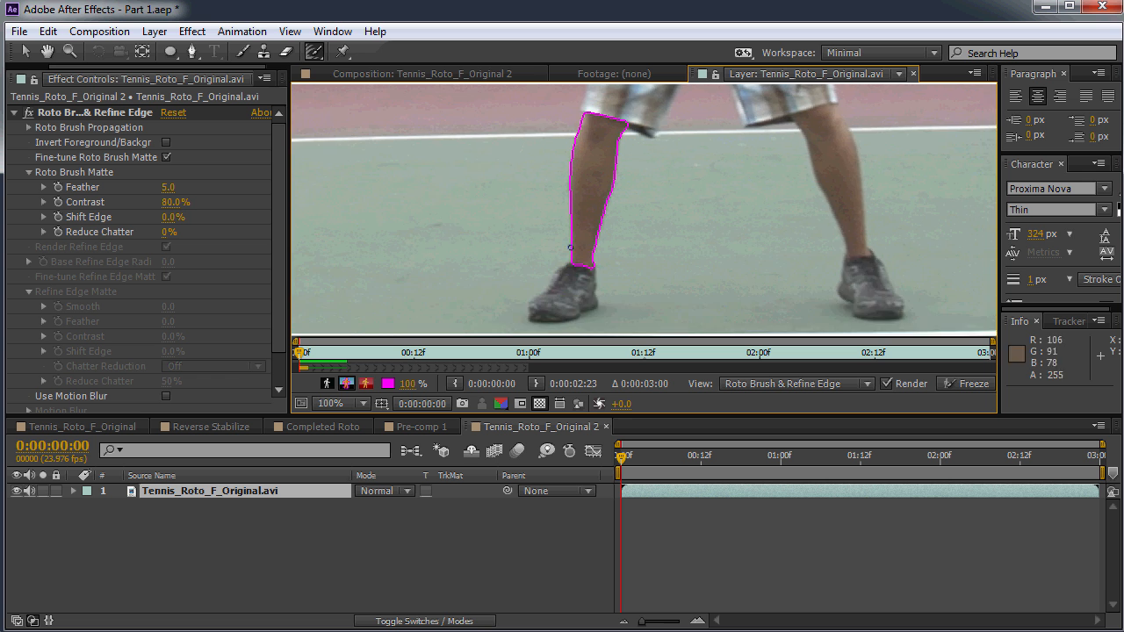
Examine the soft, blurred edges of the leg up close on the first frame, from the knee down to the calf
scroll(565, 221, "up", 3)
scroll(571, 218, "up", 2)
scroll(583, 161, "down", 2)
left_click_drag(584, 180, 588, 279)
left_click_drag(597, 97, 642, 82)
left_click_drag(620, 263, 636, 148)
scroll(610, 226, "up", 2)
left_click_drag(524, 202, 658, 261)
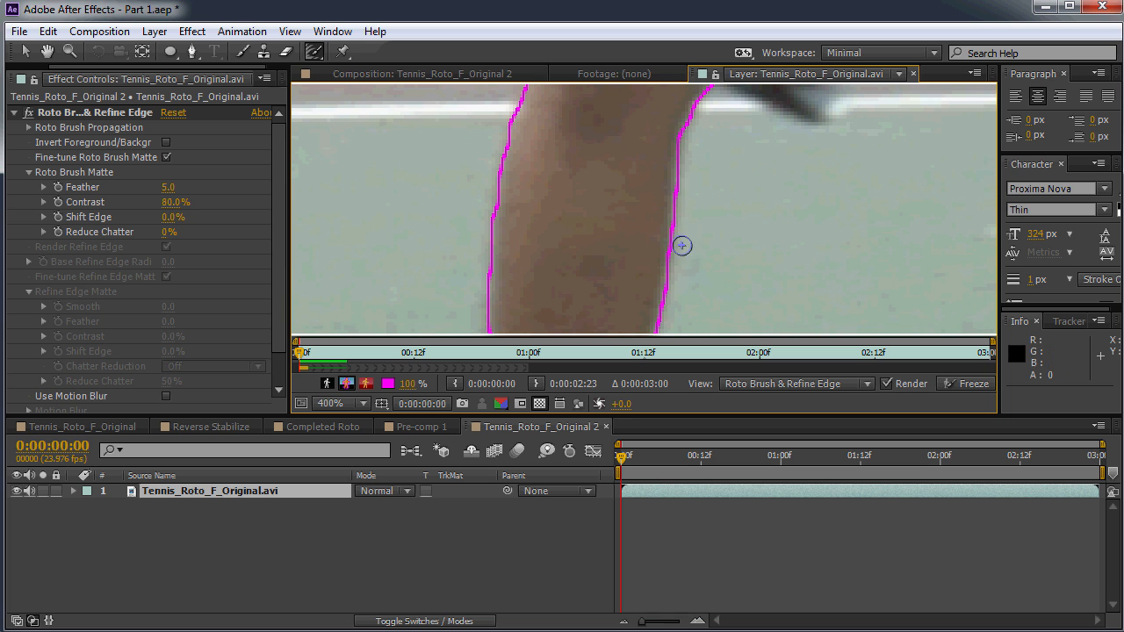
scroll(688, 219, "down", 1)
scroll(664, 220, "up", 1)
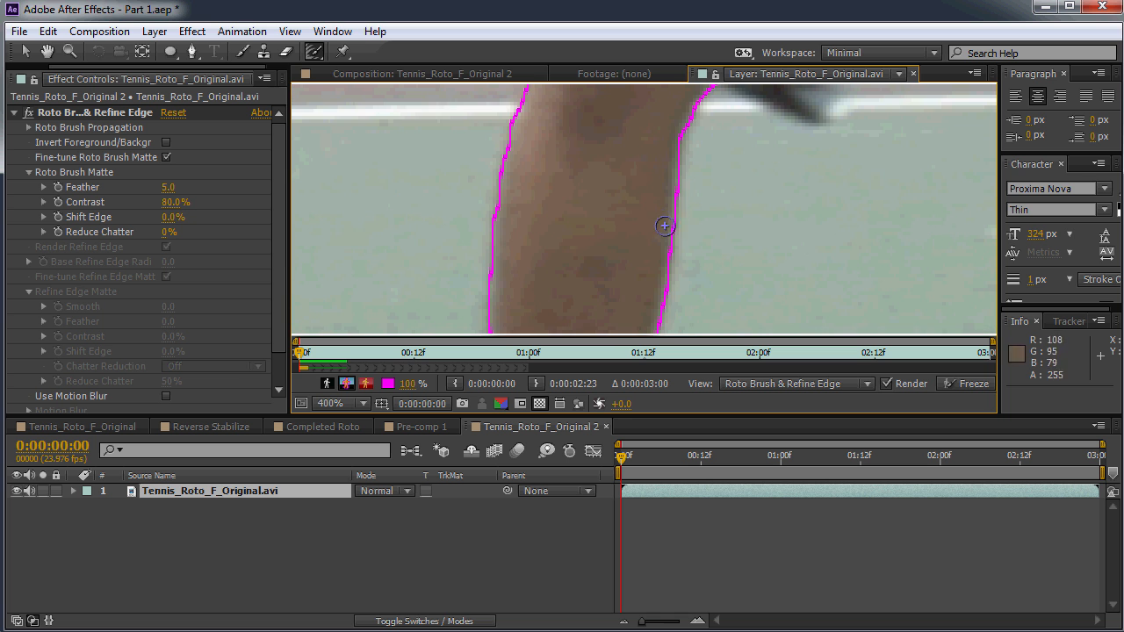
scroll(589, 150, "down", 2)
scroll(614, 238, "up", 2)
mouse_move(642, 174)
left_mouse_down()
mouse_move(647, 205)
mouse_move(679, 197)
mouse_move(640, 196)
left_mouse_up()
scroll(649, 183, "down", 1)
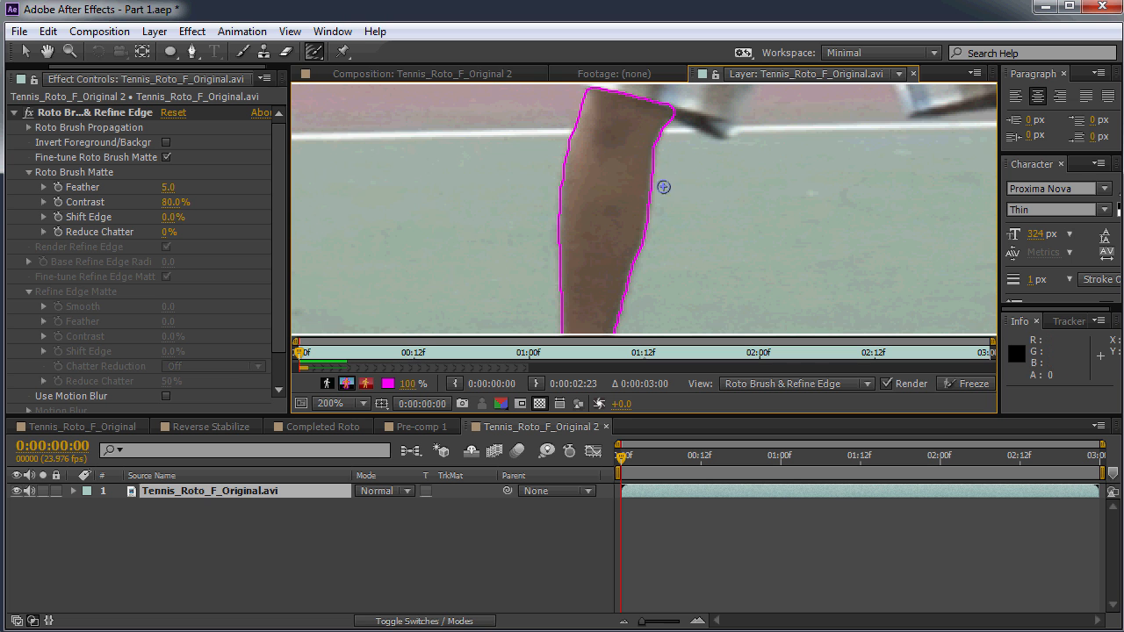
Paint a Refine Edge stroke along the leg's back edge from just below the shorts' hem down to the ankle
left_click_drag(646, 197, 618, 328)
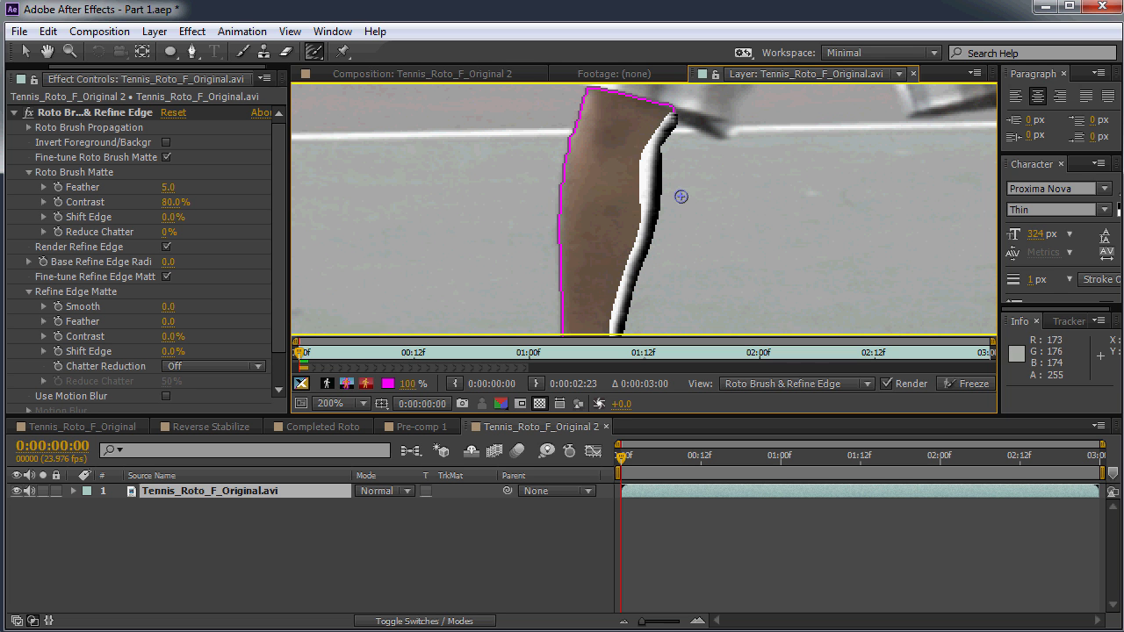
scroll(662, 218, "down", 3)
scroll(668, 267, "up", 5)
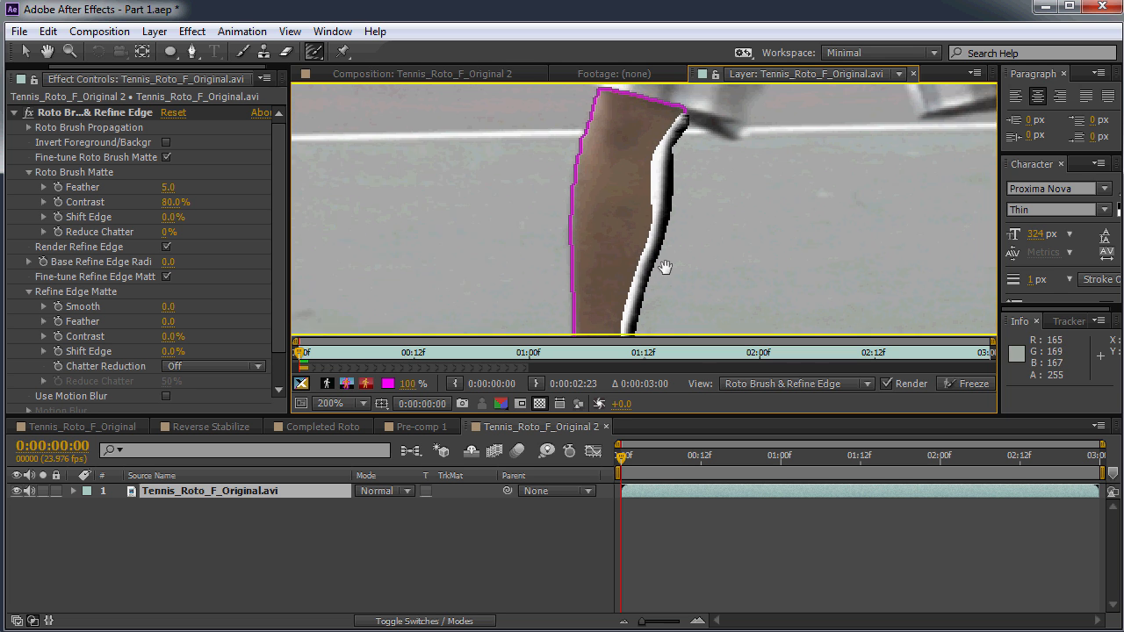
scroll(604, 207, "down", 8)
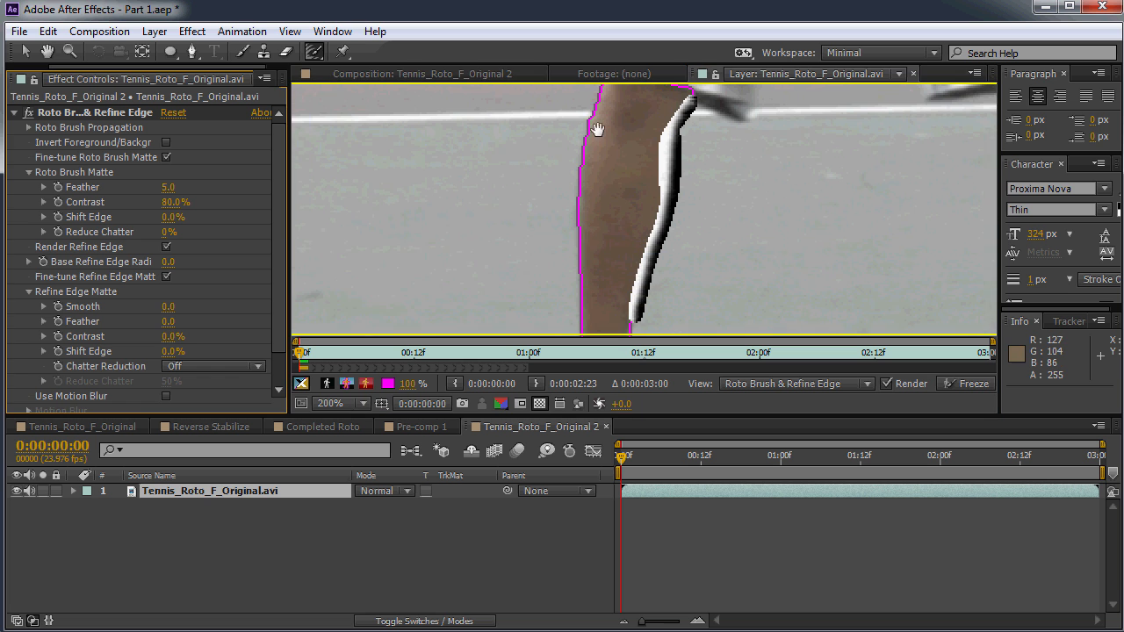
left_click_drag(620, 191, 612, 260)
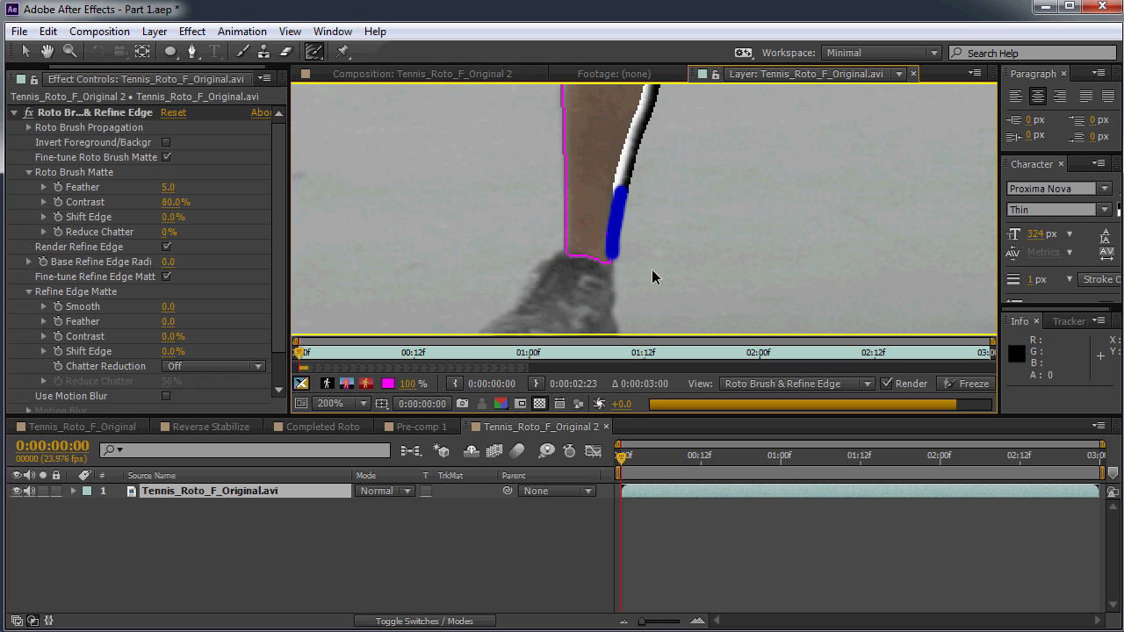
Paint Refine Edge strokes along the leg's outer edge from the top of the knee down to the ankle
scroll(640, 210, "up", 5)
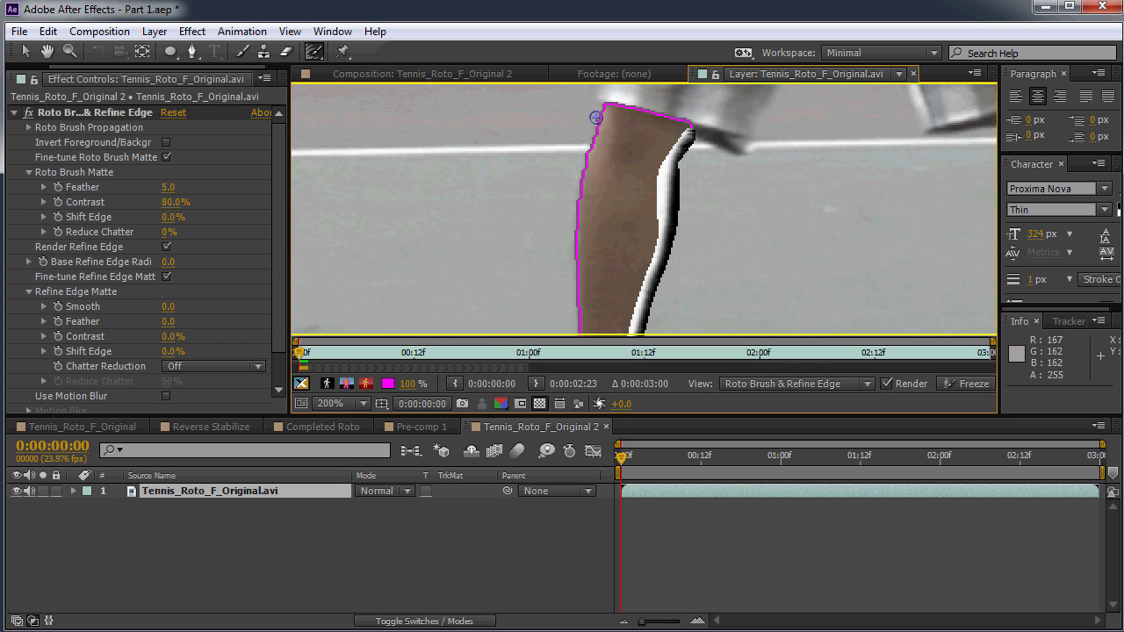
mouse_move(604, 107)
left_mouse_down()
mouse_move(579, 189)
mouse_move(581, 348)
left_mouse_up()
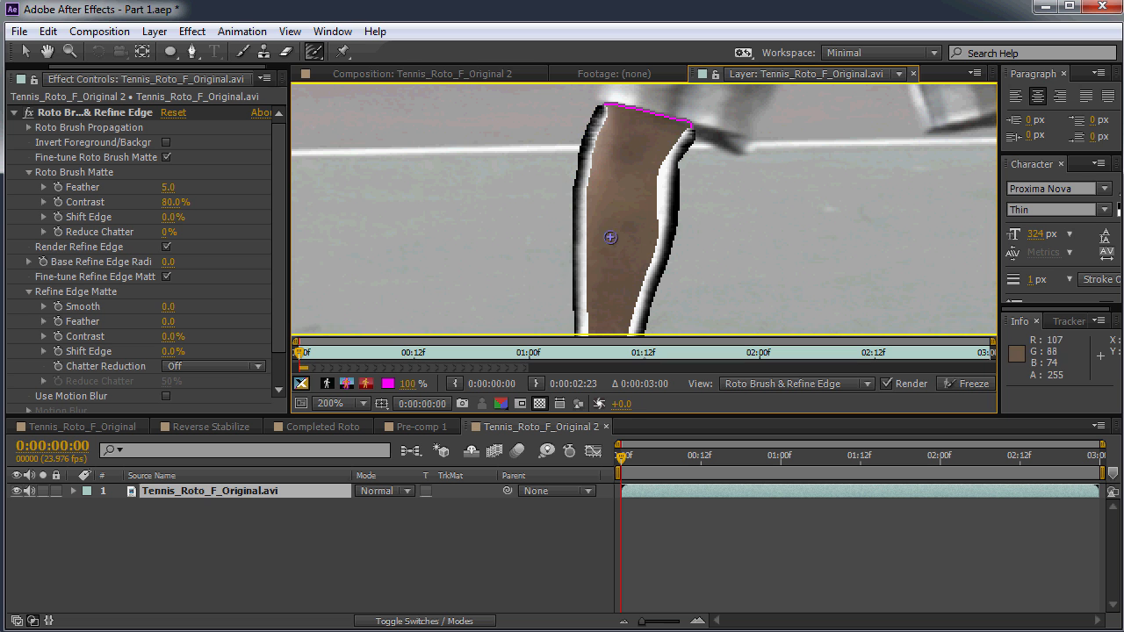
scroll(606, 239, "down", 4)
left_click_drag(581, 224, 582, 286)
left_click_drag(592, 156, 596, 322)
Touch up the refined edge around the outer knee with additional short Refine Edge strokes
scroll(604, 229, "up", 1)
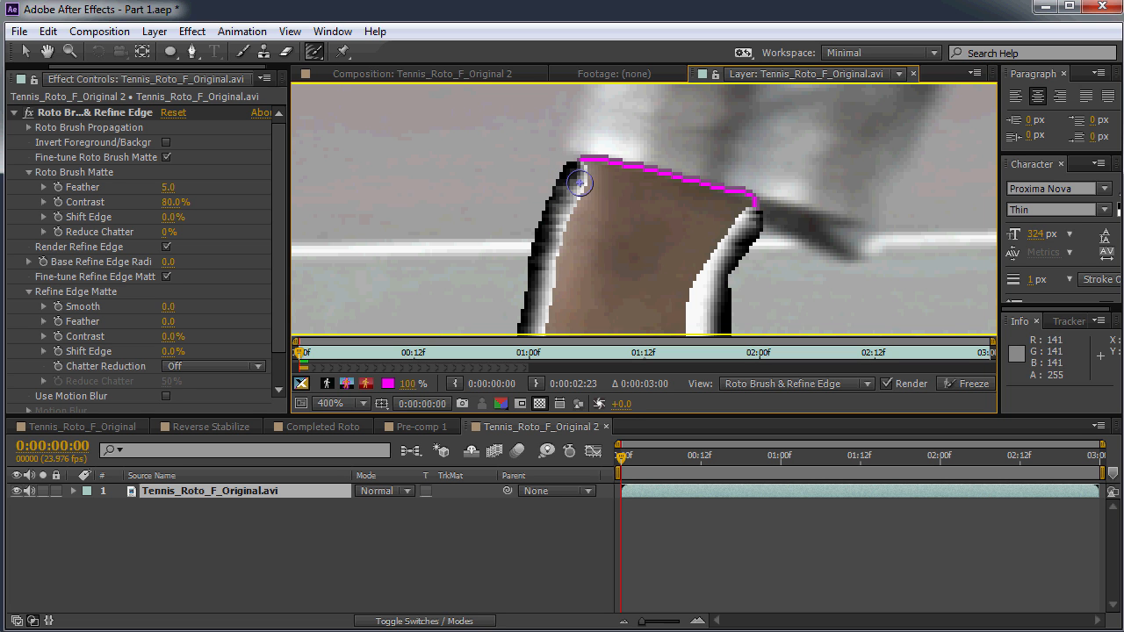
mouse_move(575, 174)
left_mouse_down()
mouse_move(537, 228)
mouse_move(532, 272)
mouse_move(571, 174)
left_mouse_up()
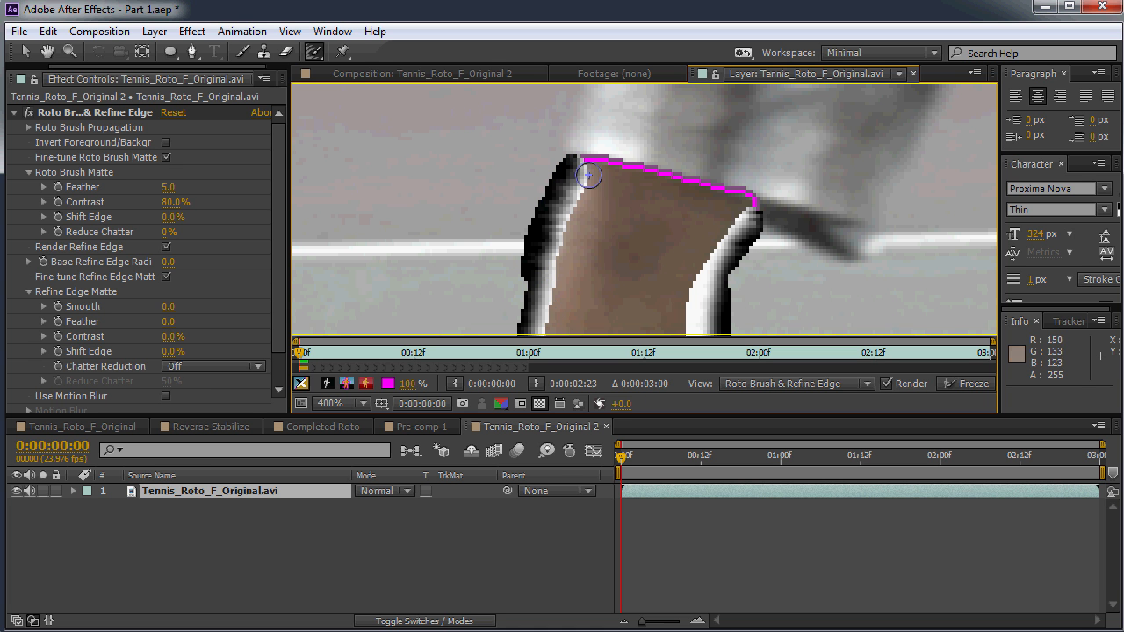
scroll(668, 233, "down", 2)
left_click_drag(651, 200, 612, 111)
left_click_drag(561, 159, 555, 203)
scroll(558, 220, "up", 1)
scroll(564, 172, "down", 1)
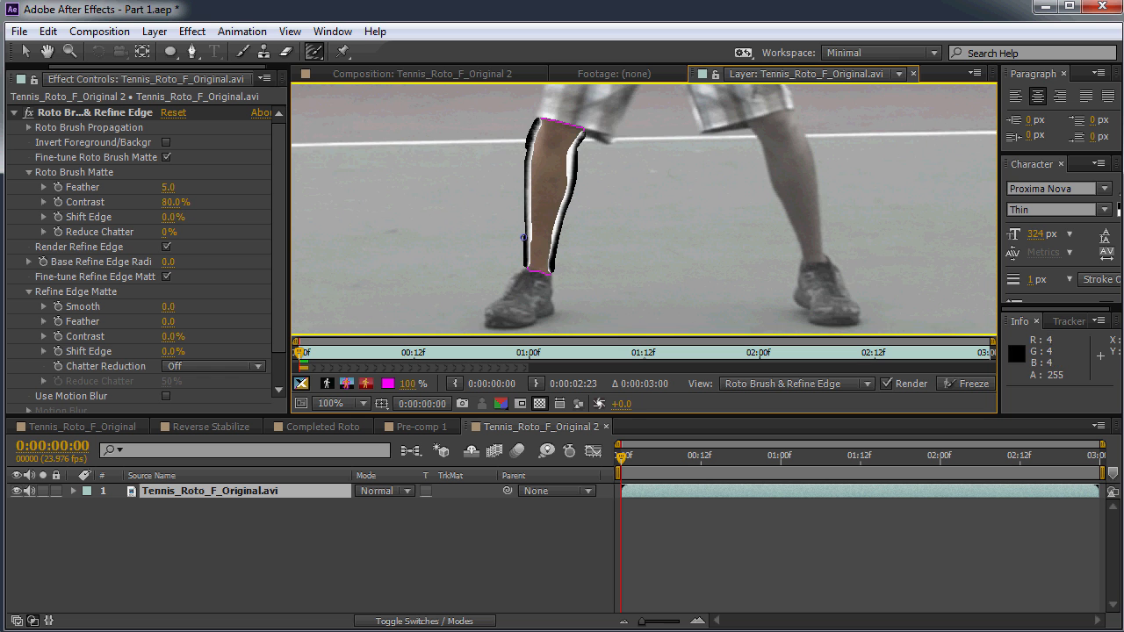
Show the Tennis_Roto_F_Original 2 composition and check the cut-out leg on the transparent background
left_click(404, 73)
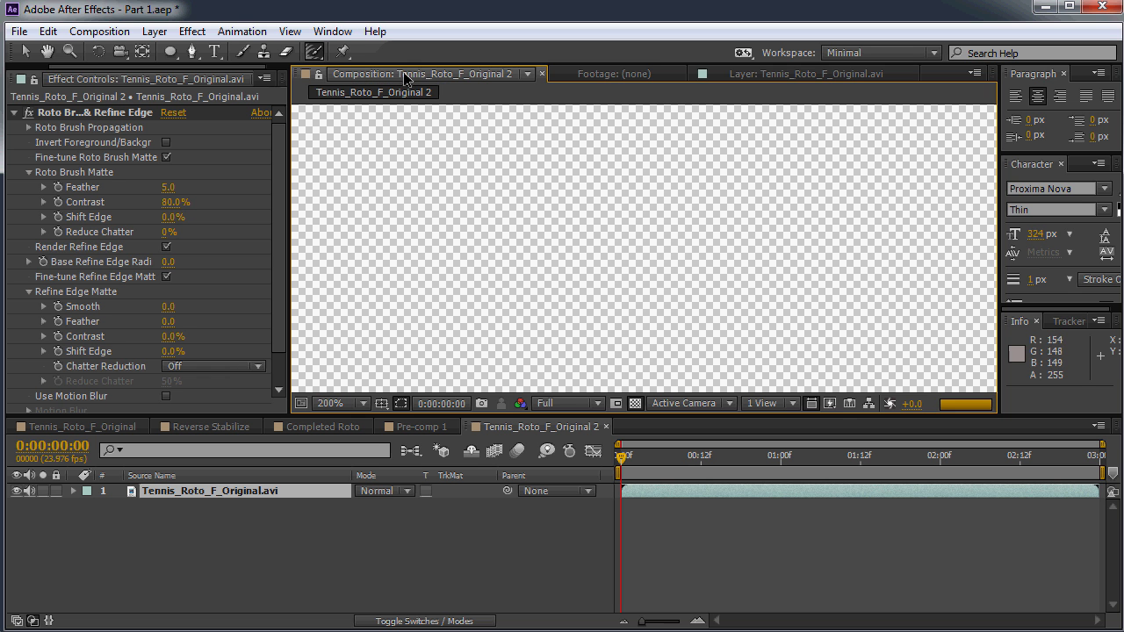
scroll(535, 228, "down", 2)
scroll(620, 237, "up", 1)
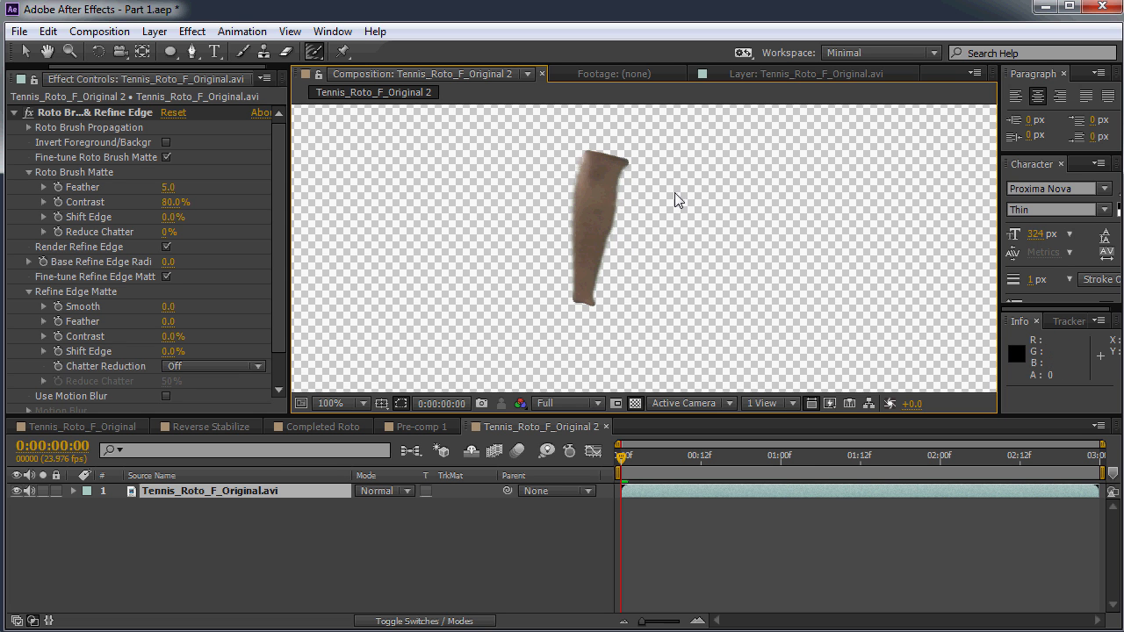
Check the refined edge on frame 6 in the layer view and the cut-out leg on frame 16 in the composition
left_click(759, 76)
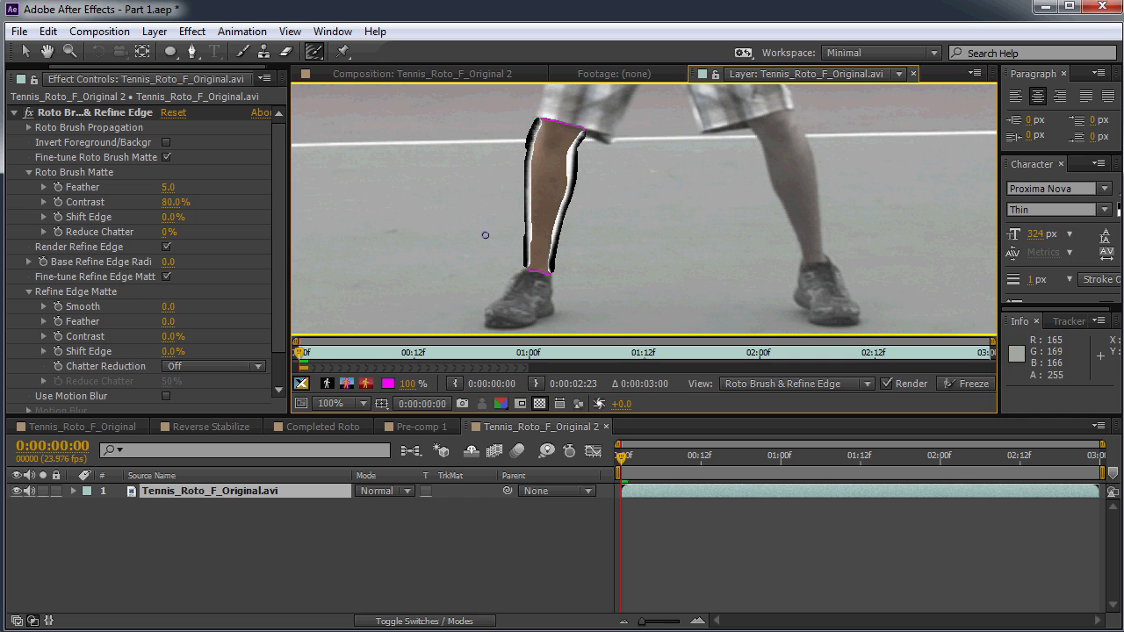
left_click(663, 457)
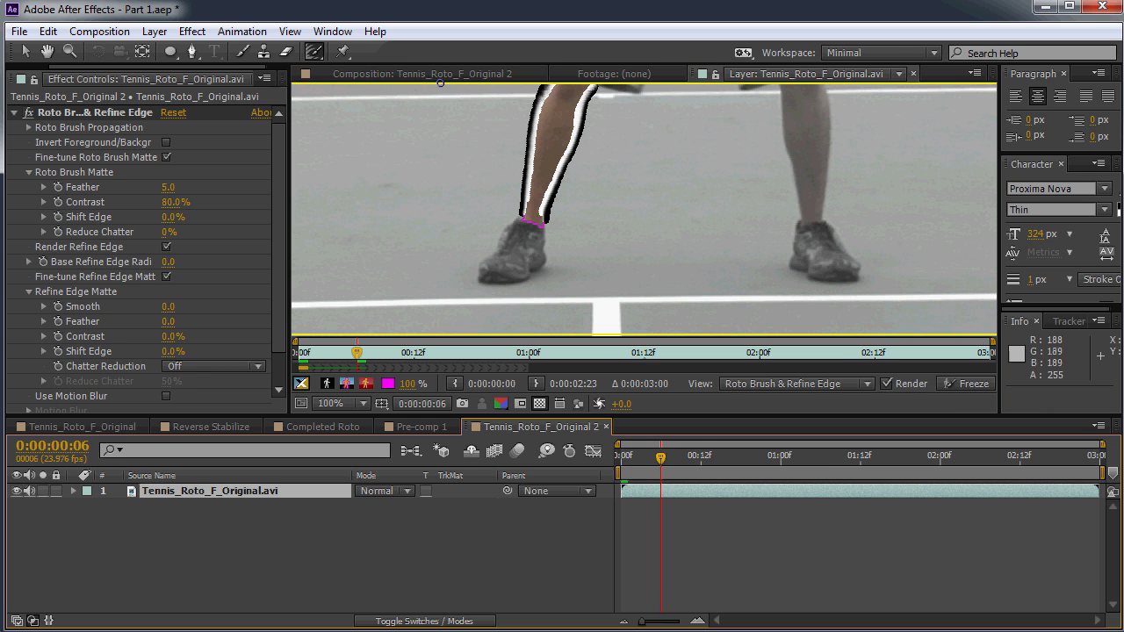
left_click(406, 71)
left_click(728, 463)
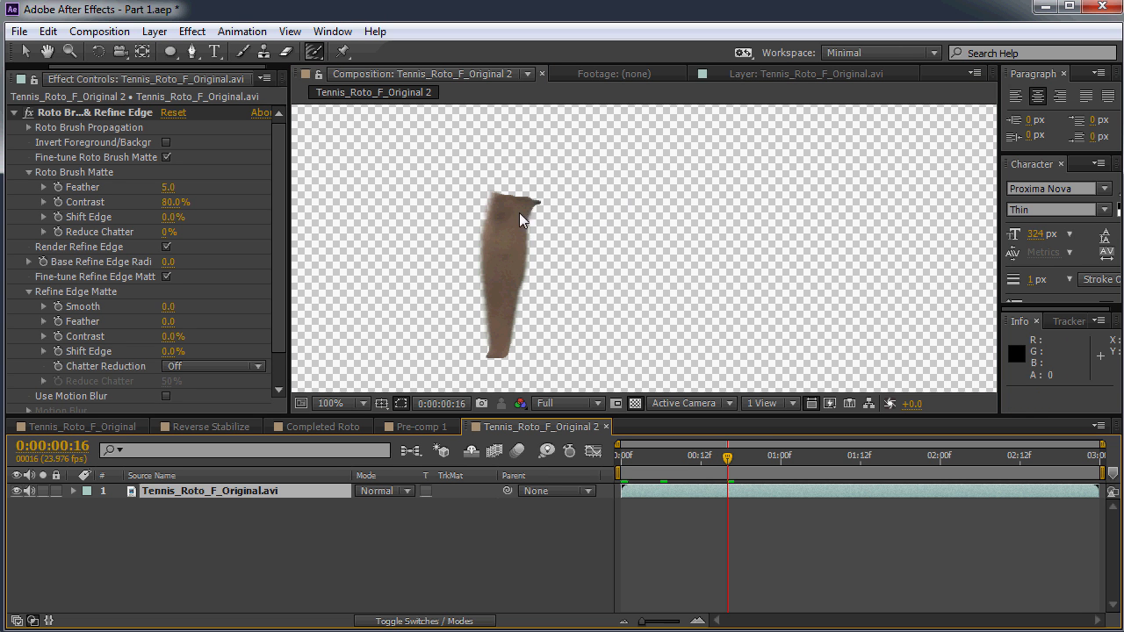
Auto-trace the current frame's alpha channel into a mask on the Tennis_Roto_F_Original.avi layer, and advance one frame
left_click(154, 32)
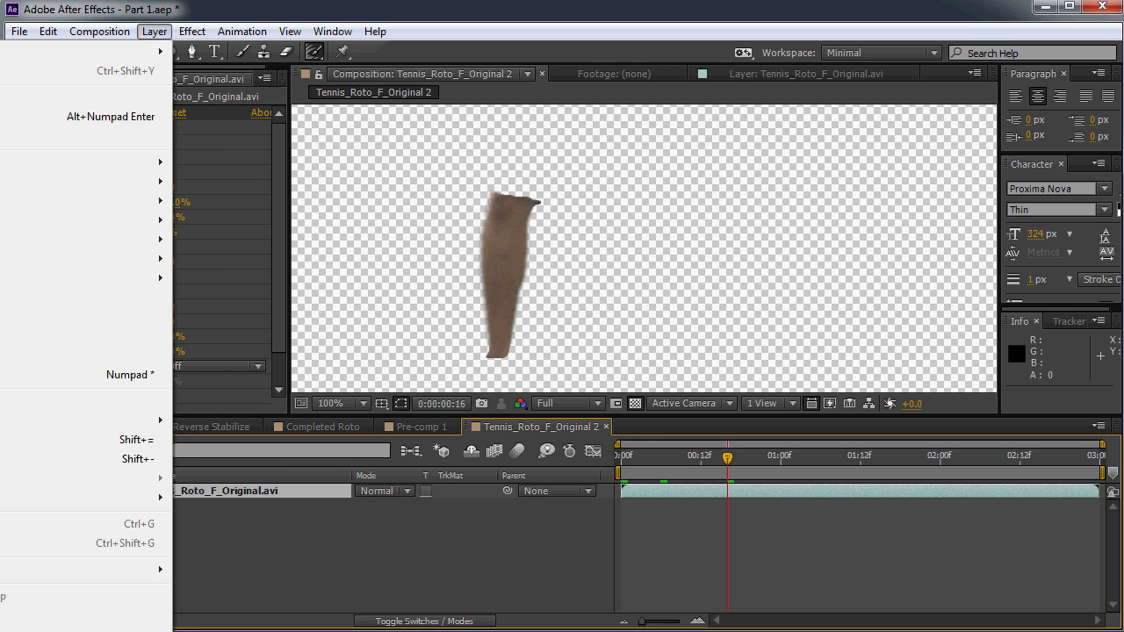
left_click(9, 629)
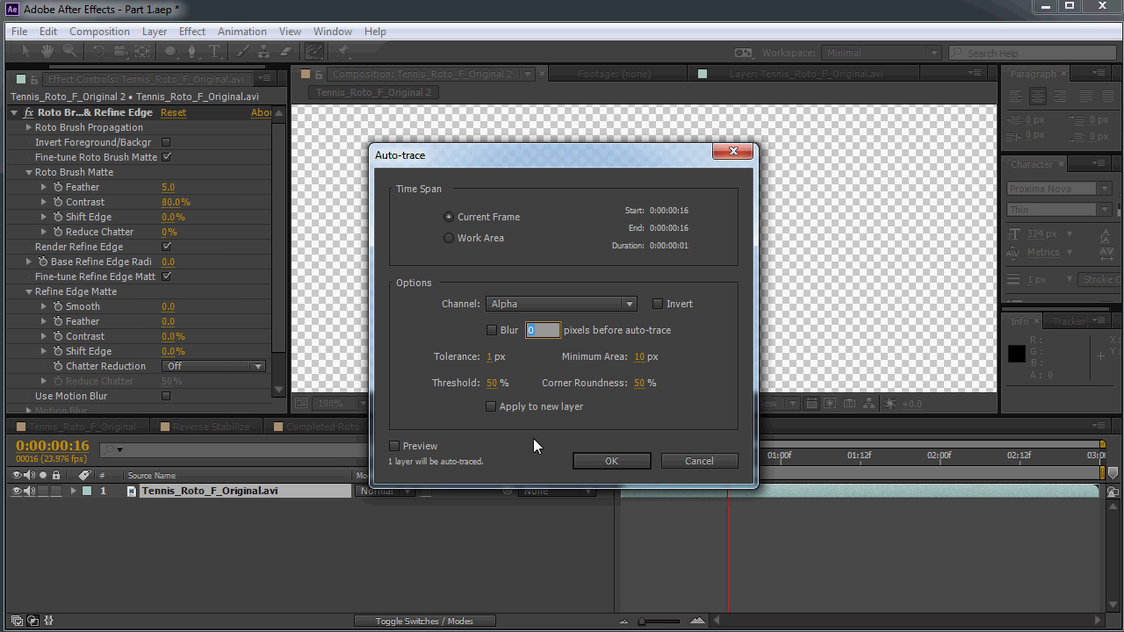
left_click(610, 459)
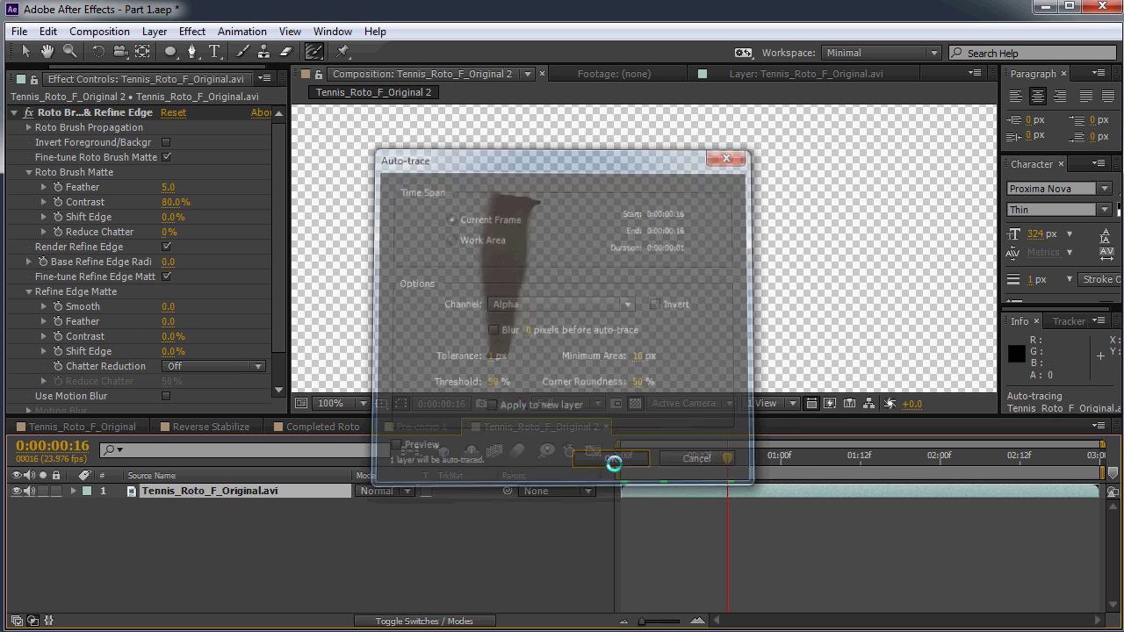
key("Page_Down")
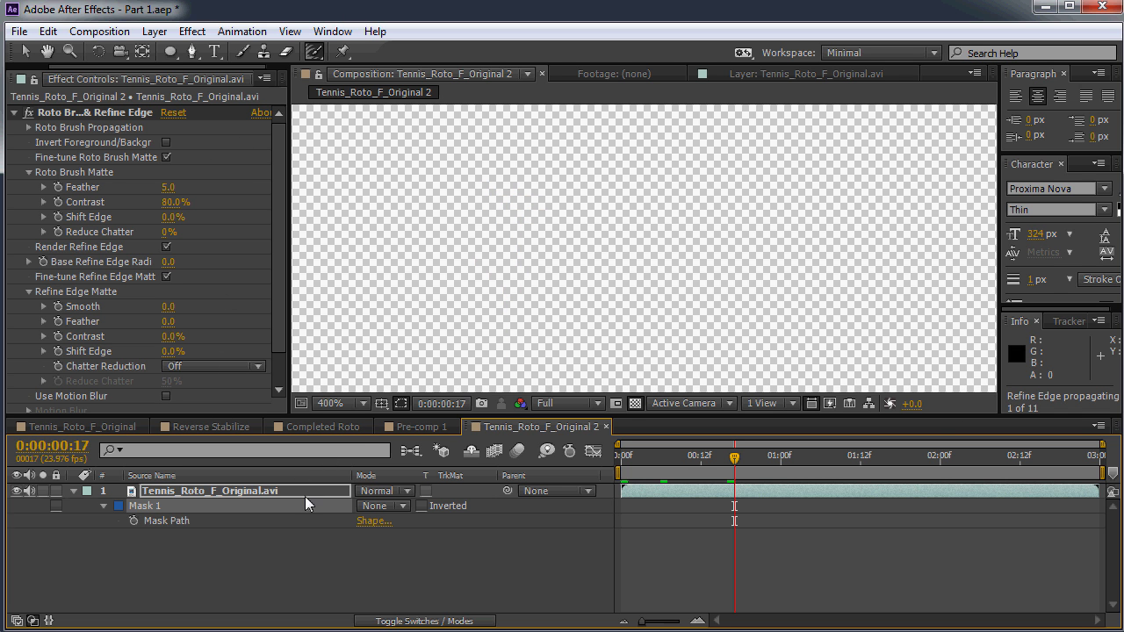
Delete the auto-traced mask from the Tennis_Roto_F_Original.avi layer
left_click(250, 572)
left_click(215, 521)
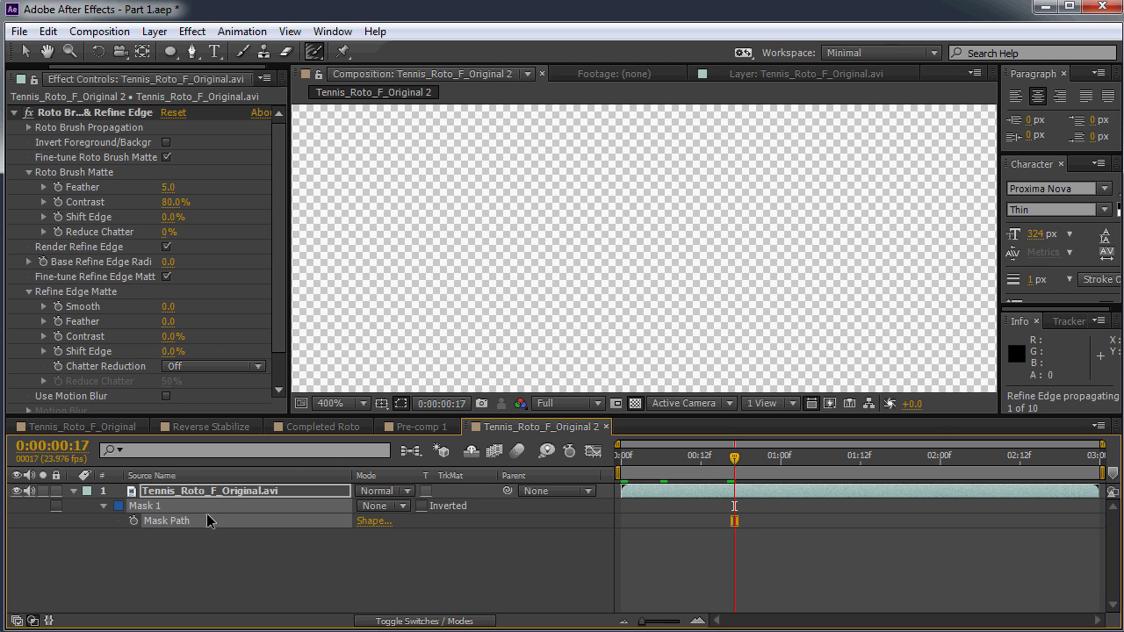
left_click(227, 564)
left_click(199, 507)
key("Delete")
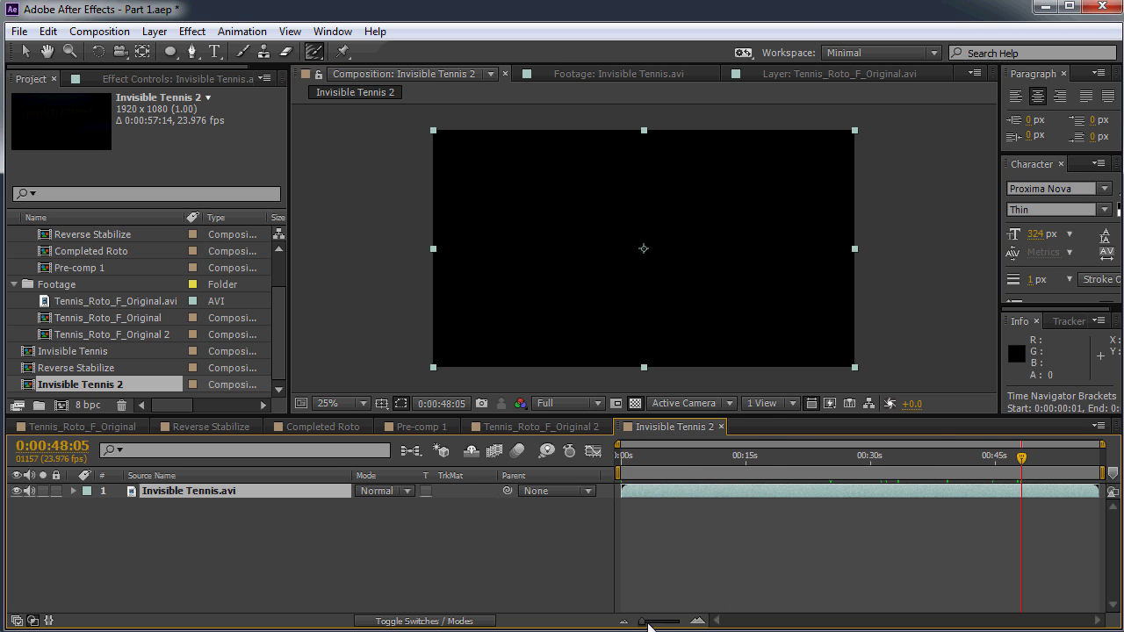
Move the Invisible Tennis 2 composition to 0:00:47:02 to view the headless player swinging the racket
left_click_drag(639, 623, 685, 625)
left_click_drag(901, 458, 739, 462)
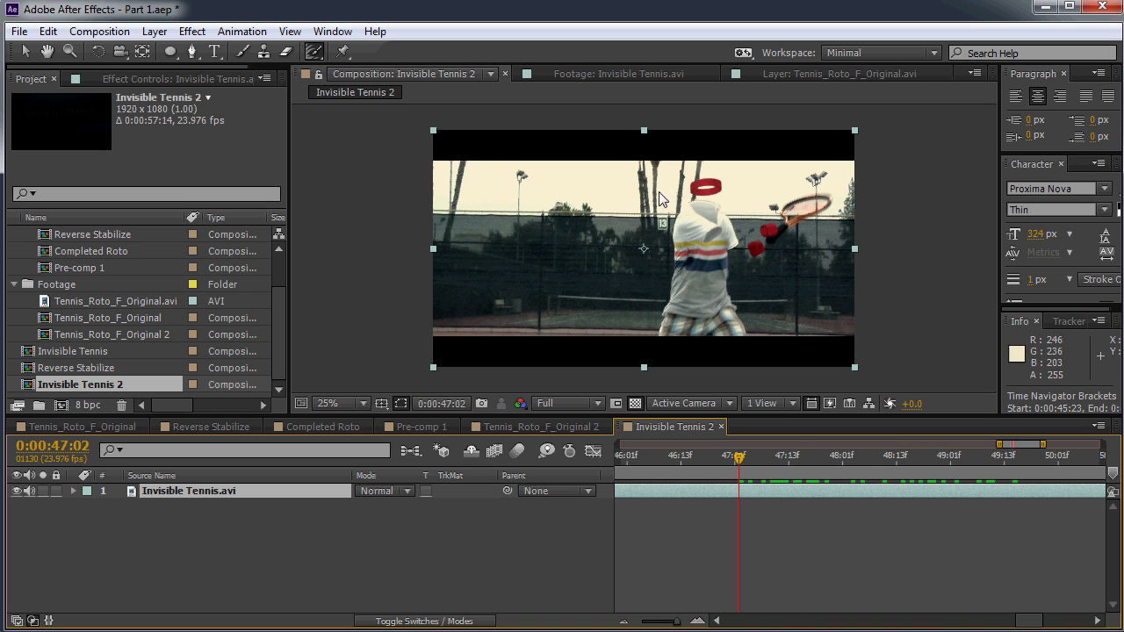
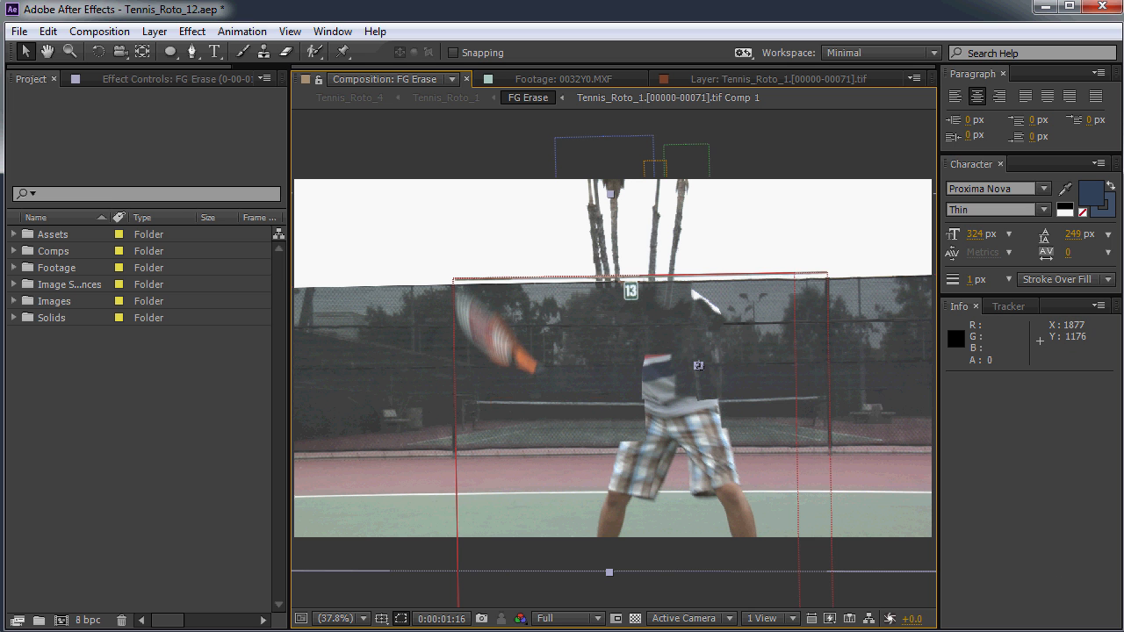
Examine the racket, torso and palm trees in the FG Erase composition at 0:00:01:17
key("Page_Down")
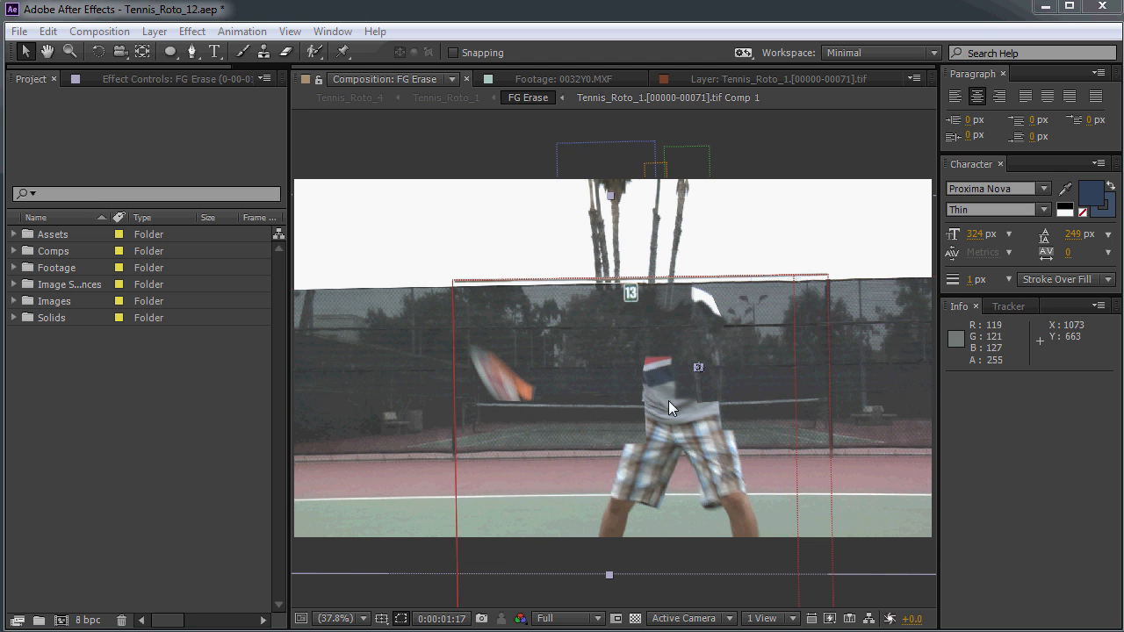
scroll(771, 345, "up", 4)
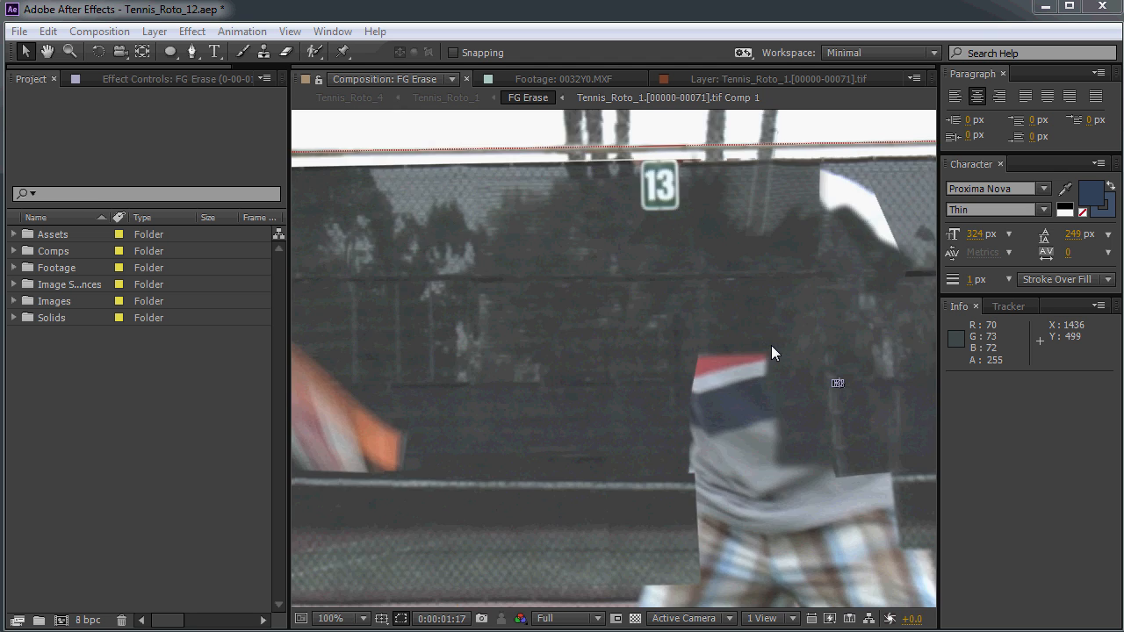
scroll(669, 344, "down", 1)
scroll(629, 372, "down", 2)
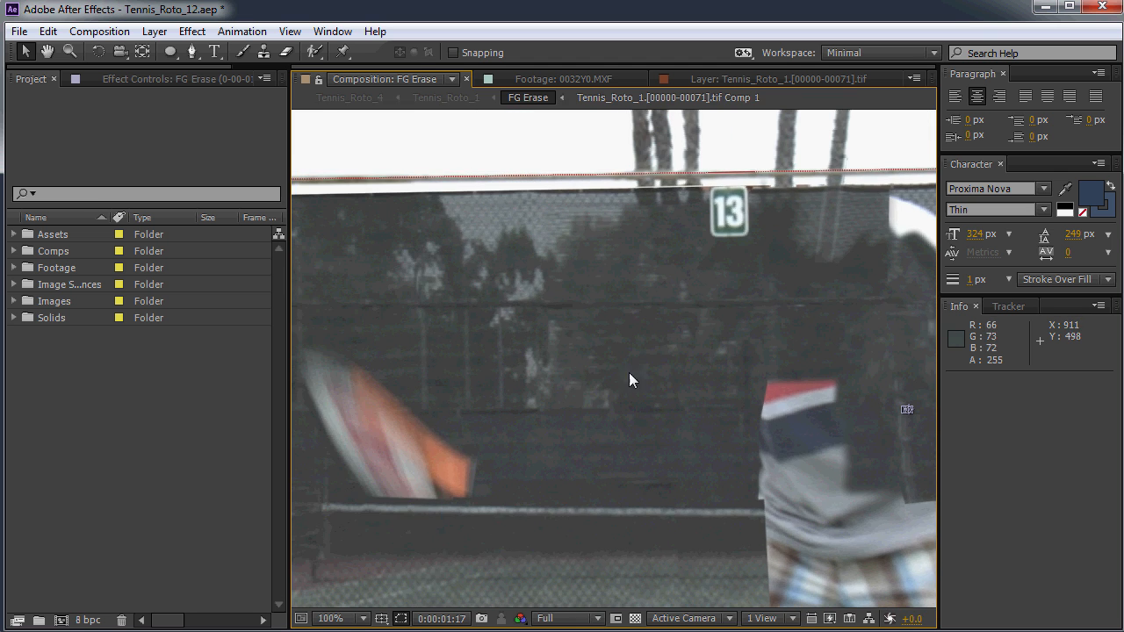
left_click_drag(663, 399, 472, 475)
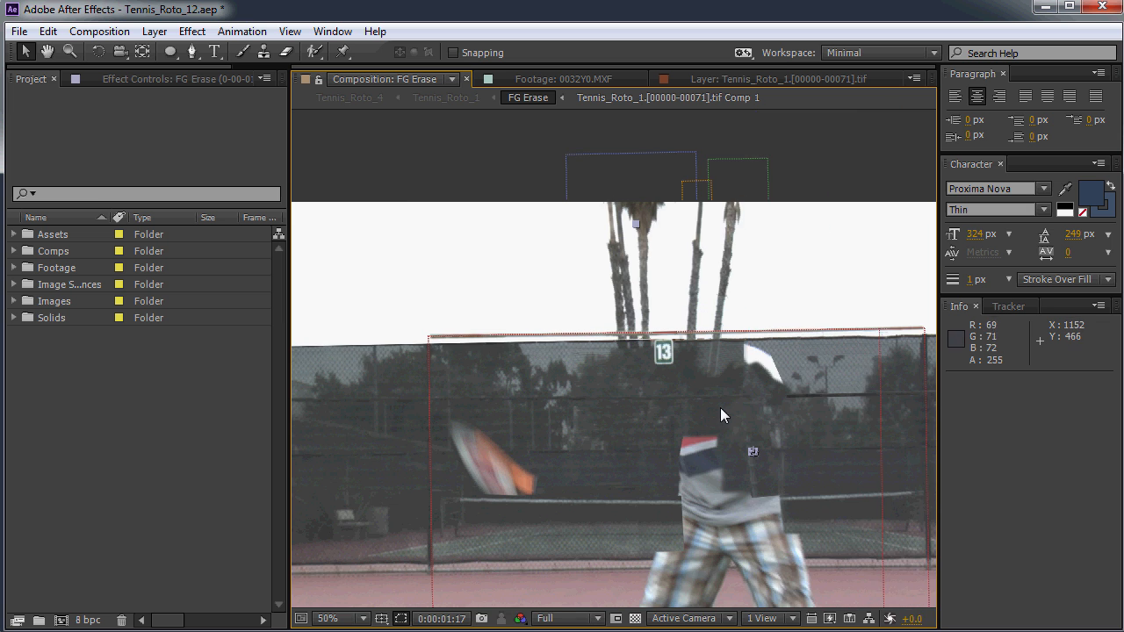
scroll(636, 344, "up", 2)
scroll(623, 341, "down", 2)
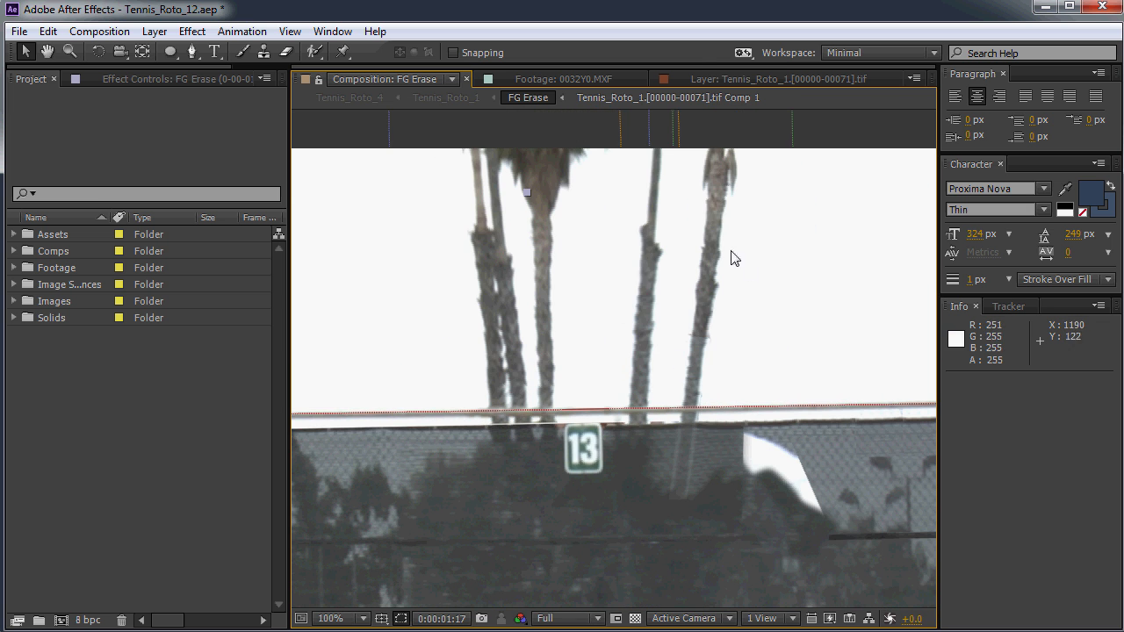
scroll(695, 457, "up", 2)
scroll(695, 456, "down", 2)
scroll(668, 407, "up", 1)
Inspect the patched fence below the palm trees and around the remaining white shirt piece close up
left_click_drag(668, 408, 619, 346)
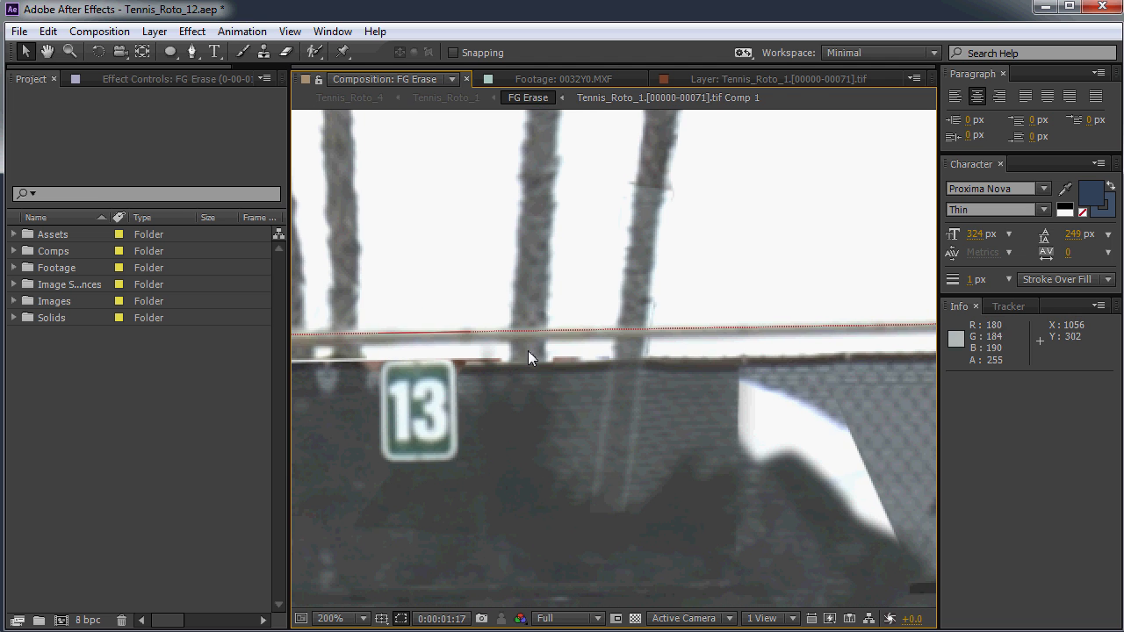
scroll(640, 378, "down", 1)
left_click_drag(703, 428, 771, 433)
scroll(564, 318, "up", 2)
scroll(619, 263, "down", 1)
scroll(608, 270, "up", 1)
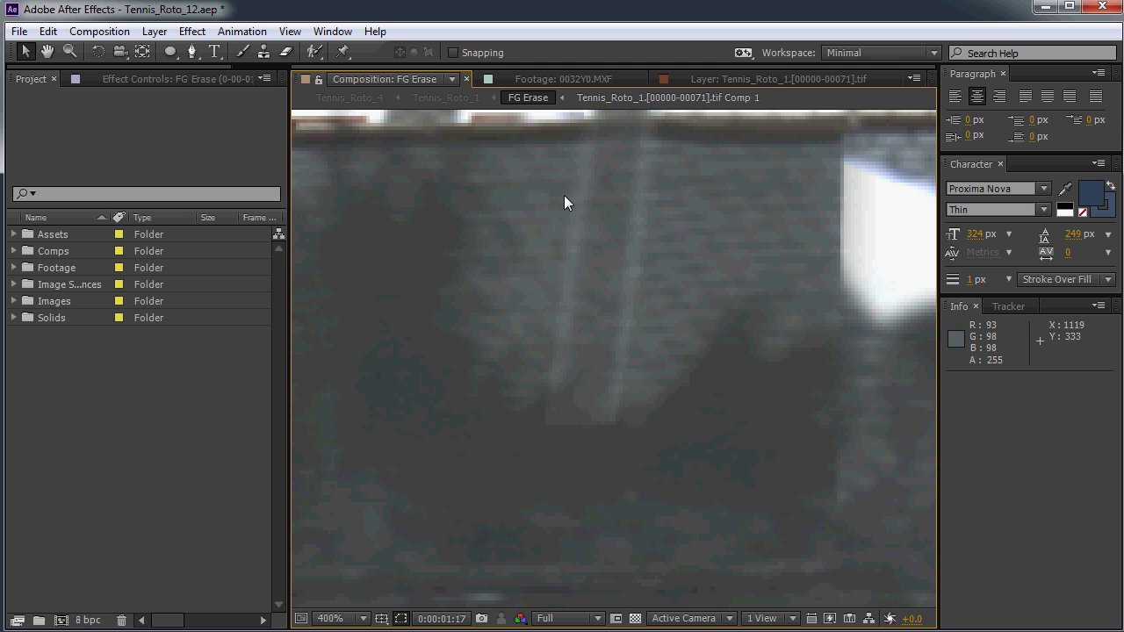
scroll(644, 306, "down", 1)
scroll(643, 306, "up", 1)
scroll(697, 314, "down", 1)
left_click_drag(699, 311, 419, 290)
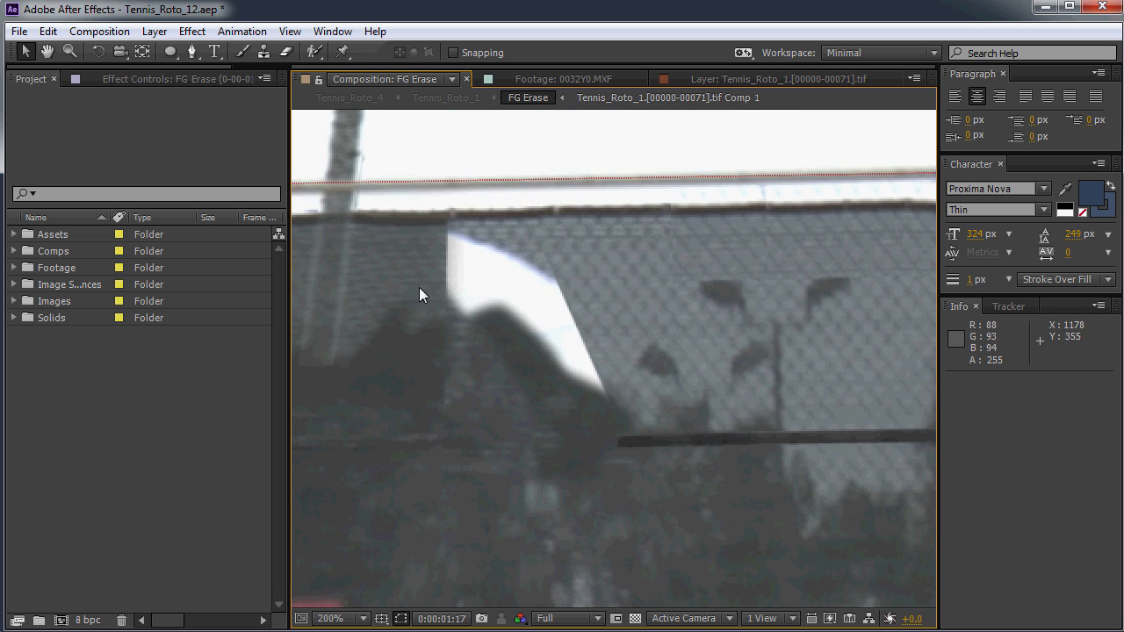
Inspect the reconstructed lamp posts, dark fence rail and fence's top edge beyond the player close up
scroll(580, 286, "down", 1)
left_click_drag(723, 285, 534, 239)
scroll(628, 329, "up", 1)
scroll(497, 364, "up", 1)
left_click_drag(499, 364, 795, 353)
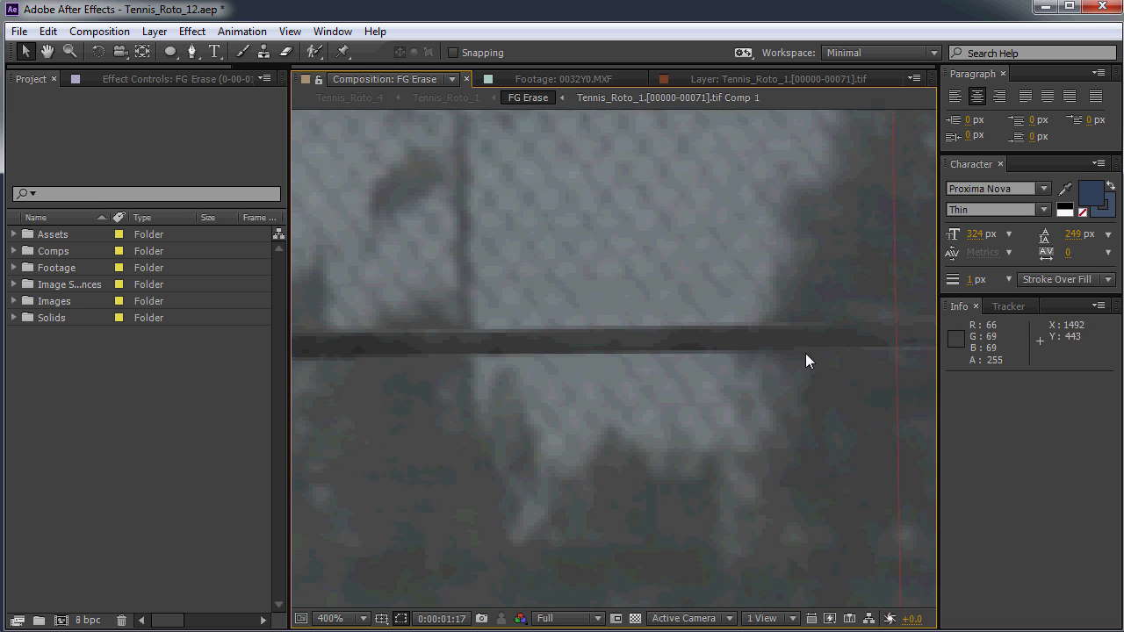
scroll(645, 333, "down", 1)
left_click_drag(853, 203, 579, 293)
scroll(724, 293, "down", 1)
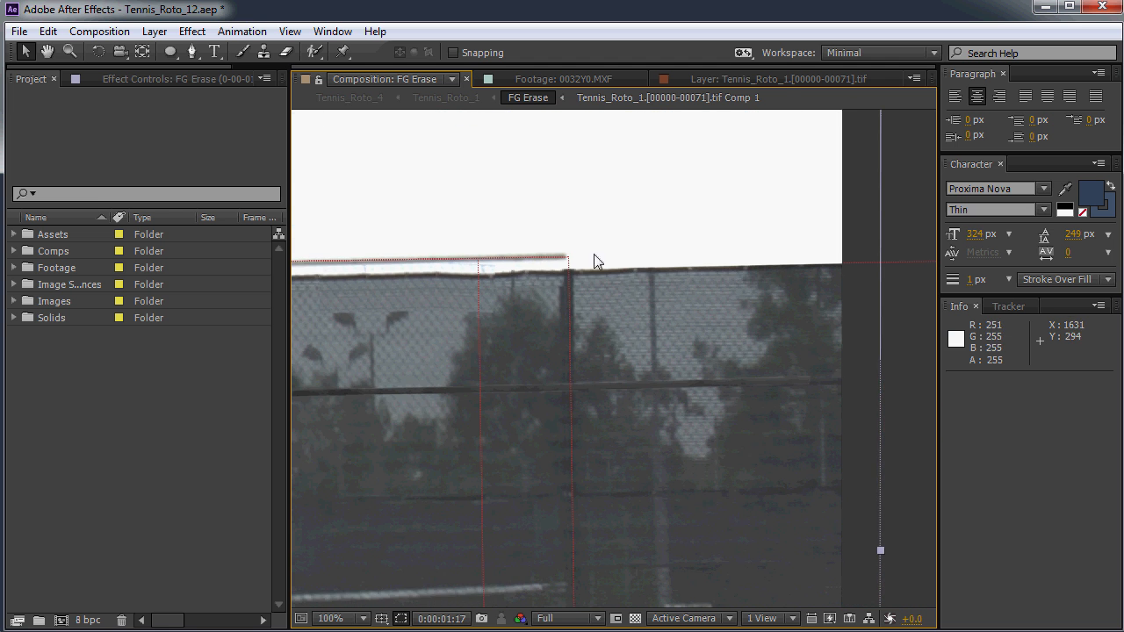
scroll(547, 270, "up", 1)
left_click_drag(499, 208, 840, 221)
scroll(616, 235, "down", 1)
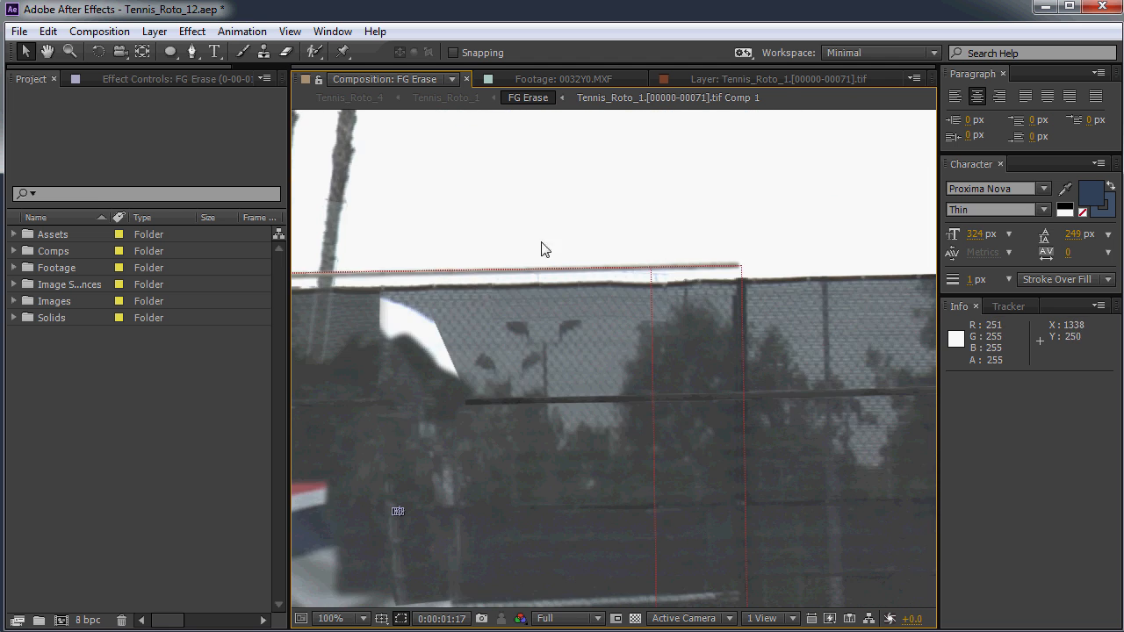
left_click_drag(785, 261, 564, 283)
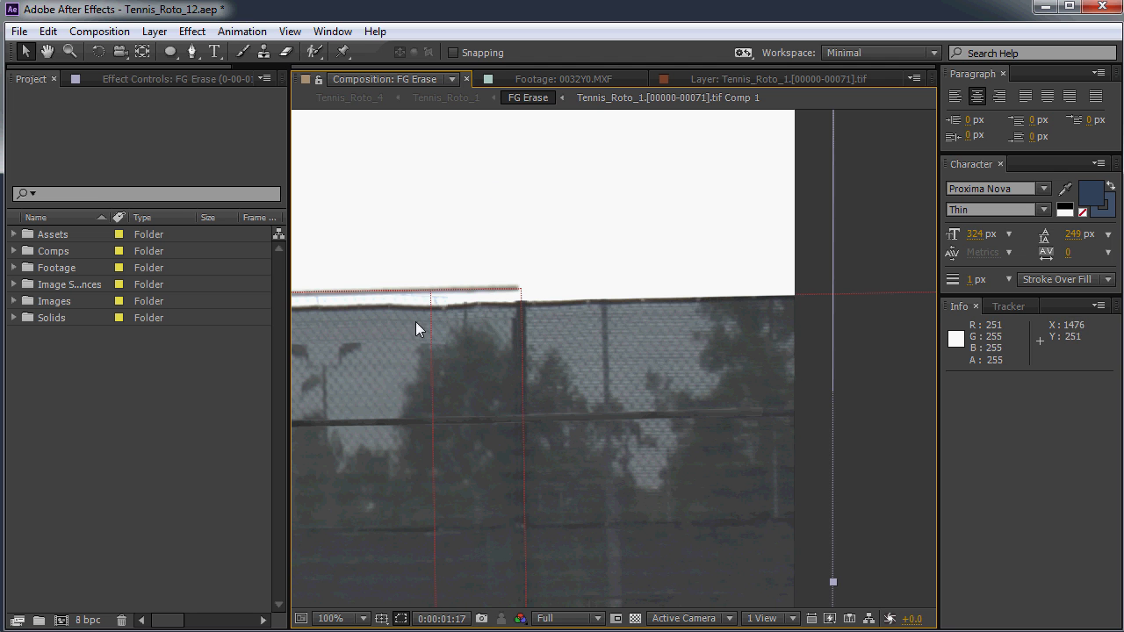
Check the fence's top edge above the racket and the patched area around the number 13 sign
left_click_drag(419, 322, 730, 283)
left_click_drag(431, 296, 737, 290)
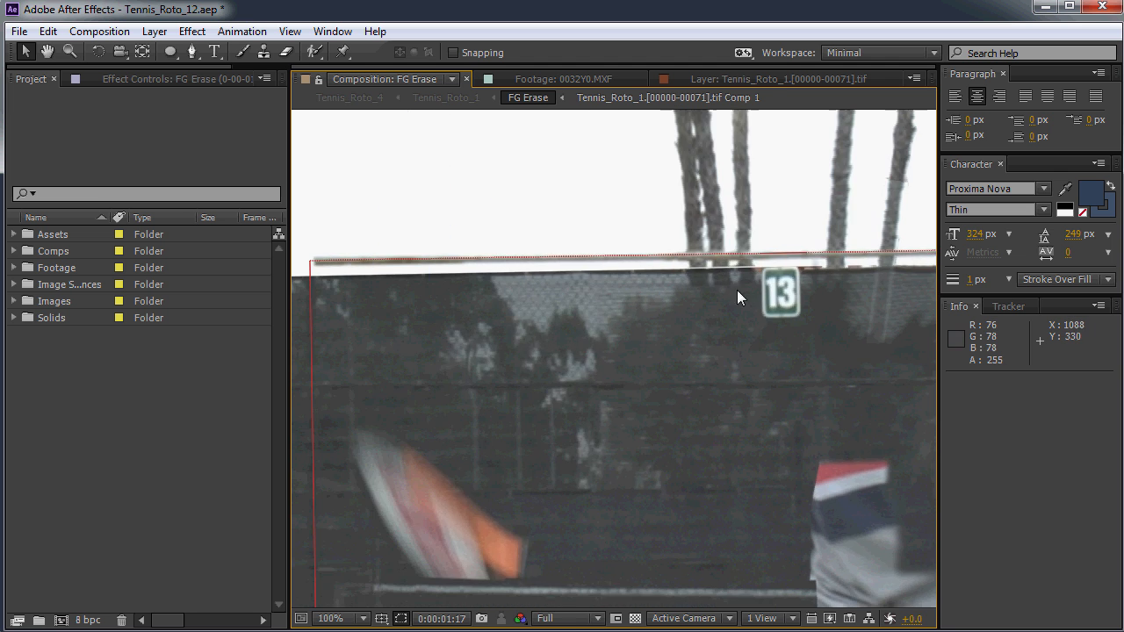
scroll(737, 290, "down", 1)
left_click_drag(520, 310, 446, 314)
scroll(732, 314, "up", 1)
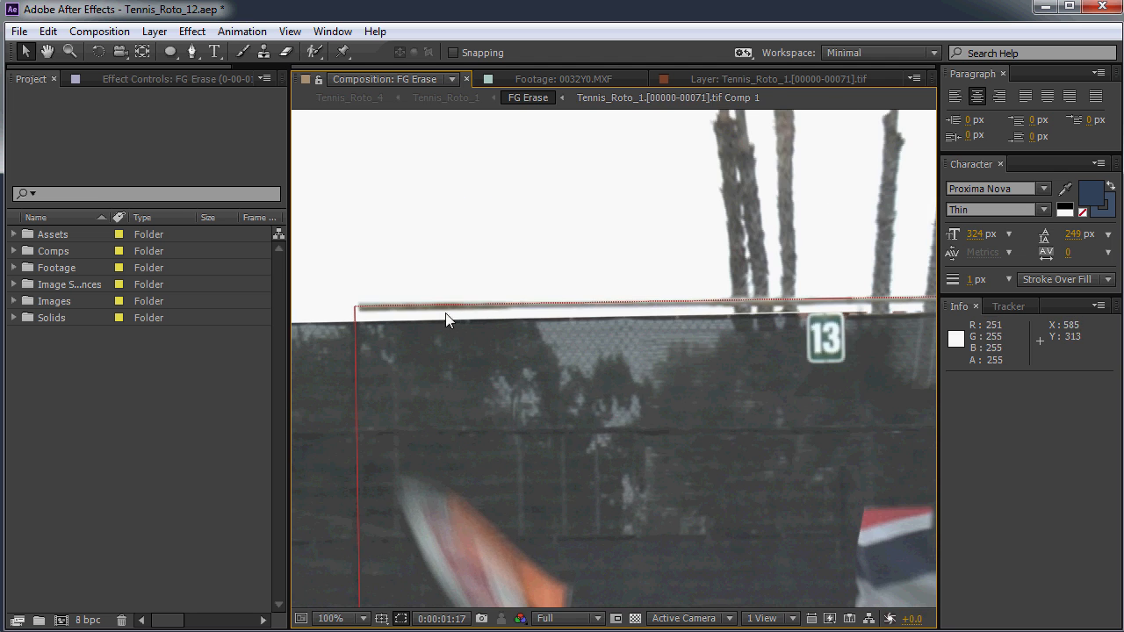
left_click_drag(759, 408, 572, 386)
scroll(660, 332, "up", 1)
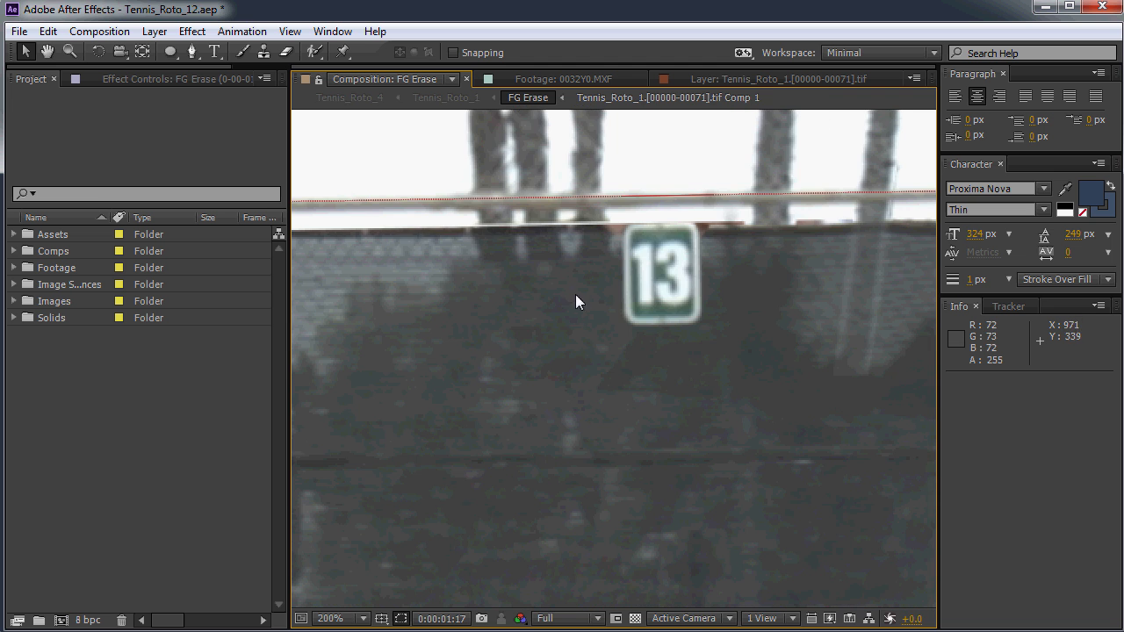
scroll(707, 430, "down", 1)
left_click_drag(497, 413, 605, 243)
scroll(665, 386, "down", 1)
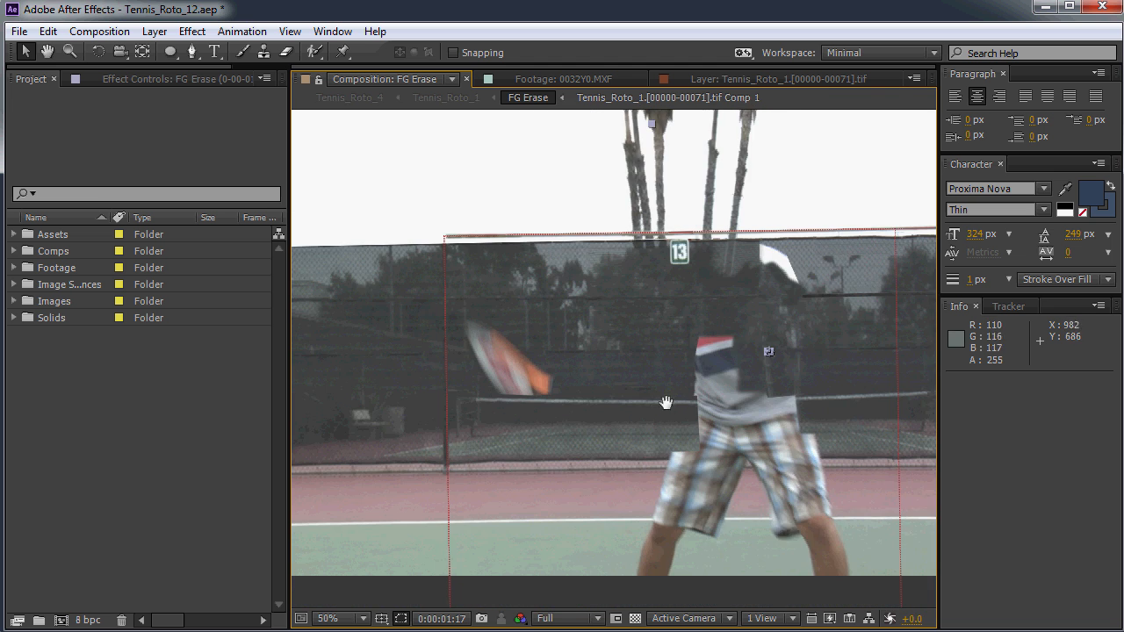
Play the FG Erase composition to 0:00:02:07 while watching the fence patches follow the camera movement
left_click_drag(665, 402, 670, 308)
scroll(640, 332, "up", 1)
left_click_drag(694, 268, 331, 395)
left_click_drag(746, 279, 620, 341)
left_click_drag(678, 235, 624, 338)
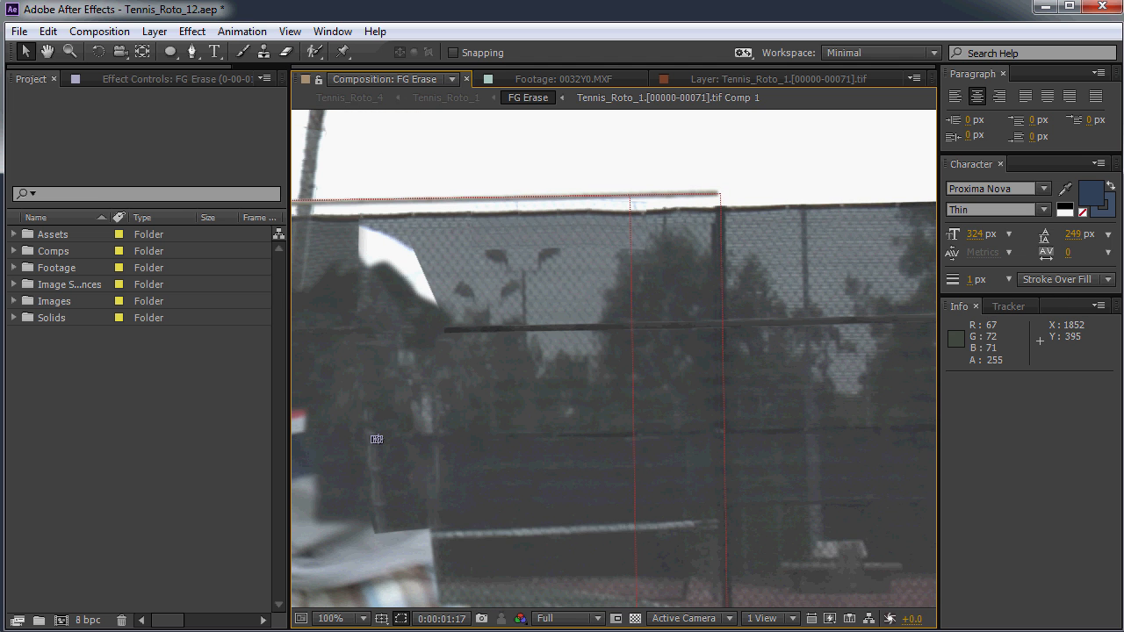
key("space")
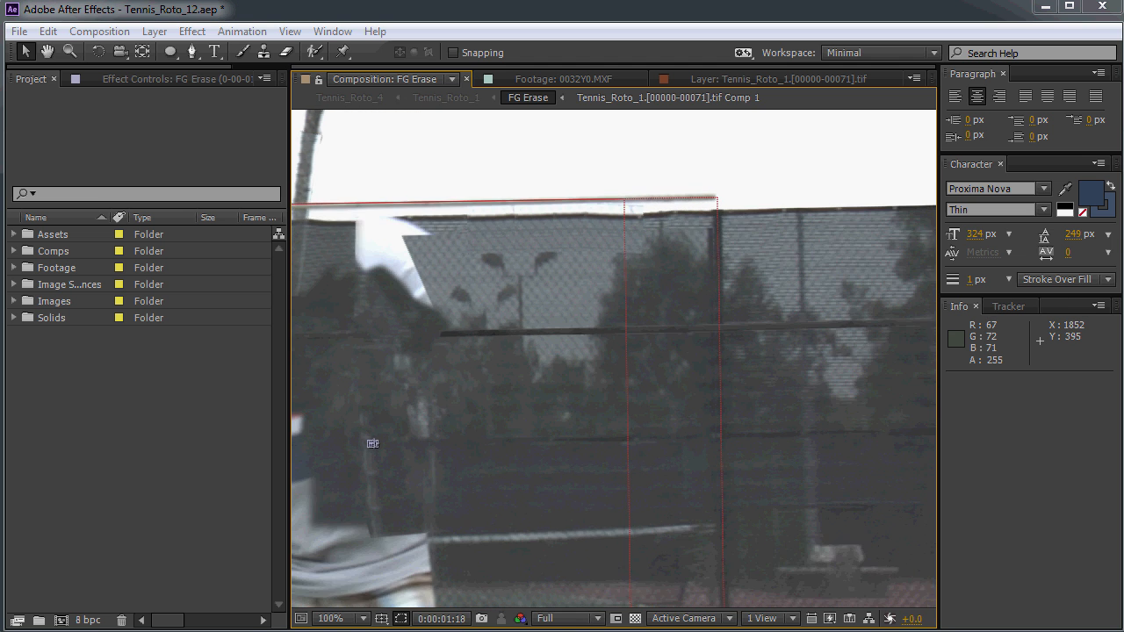
key("space")
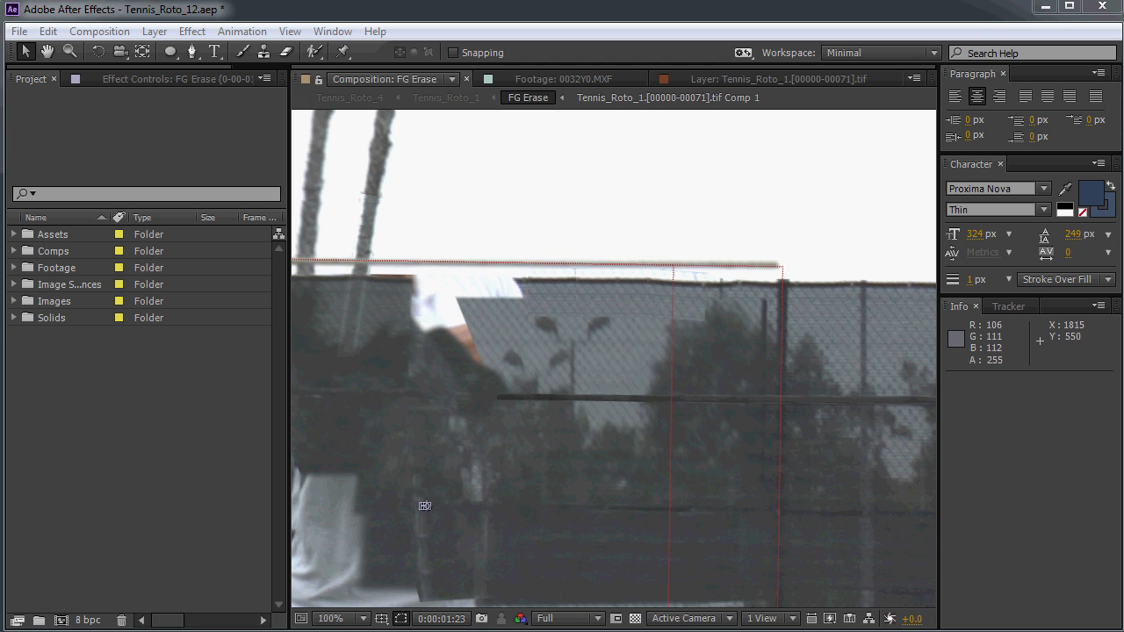
key("space")
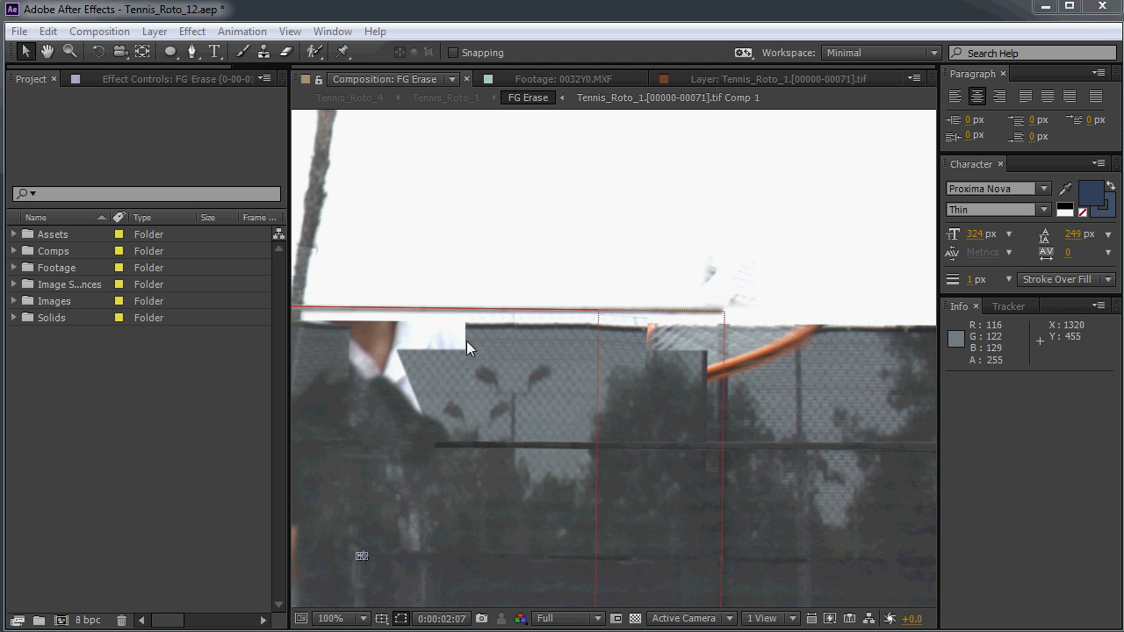
Examine the tracked fence rail, lamp posts and trees at 0:00:02:07, and view the patch layers' outlines around the player
scroll(586, 384, "down", 1)
left_click_drag(587, 384, 569, 322)
scroll(592, 346, "up", 1)
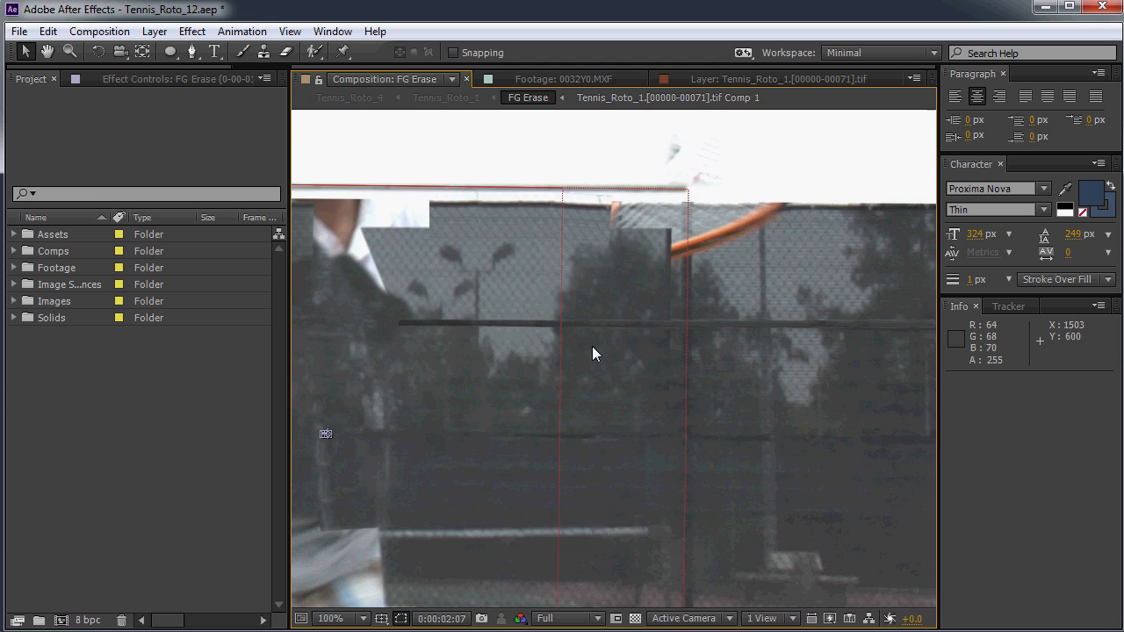
scroll(736, 355, "up", 1)
left_click_drag(684, 288, 511, 335)
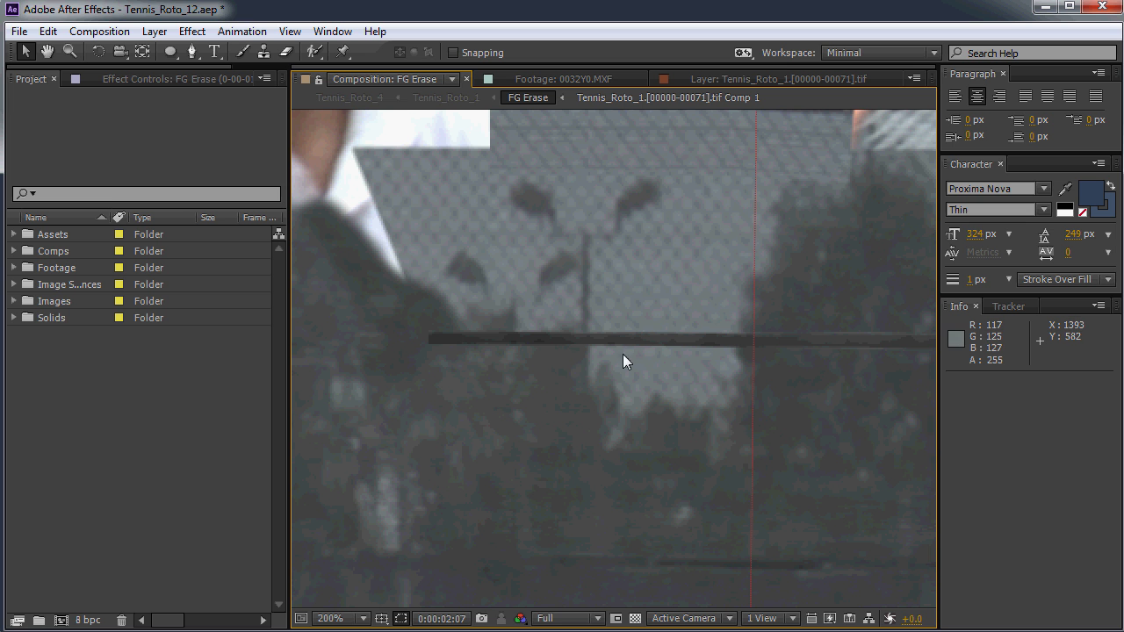
scroll(537, 369, "down", 1)
scroll(604, 363, "up", 1)
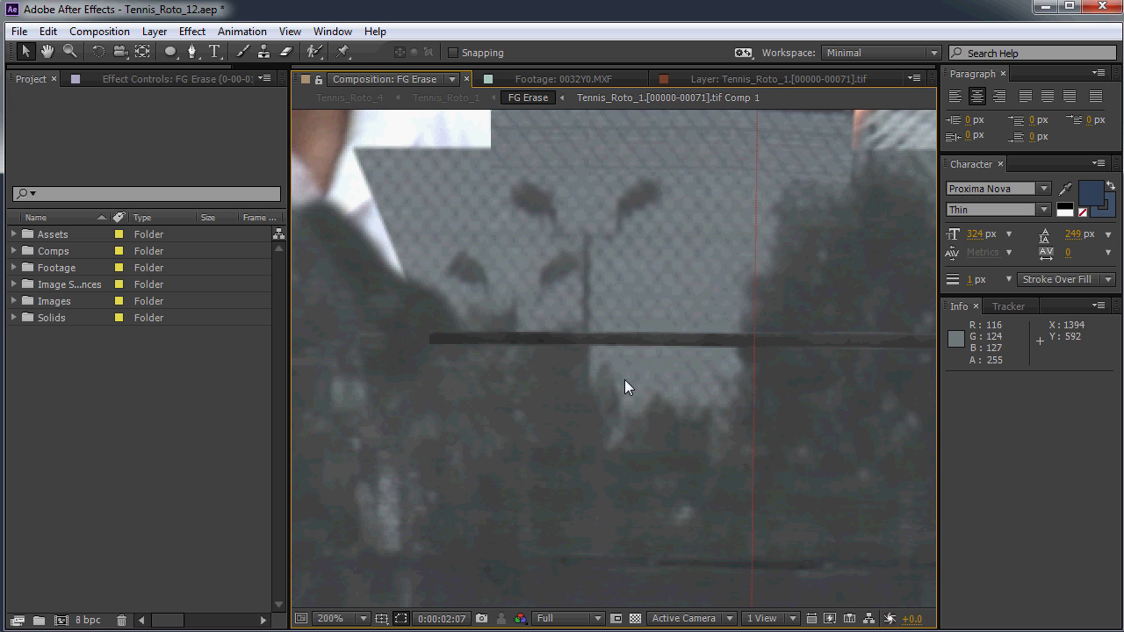
scroll(691, 372, "down", 1)
left_click_drag(518, 372, 819, 277)
left_click_drag(597, 419, 540, 317)
scroll(540, 317, "down", 1)
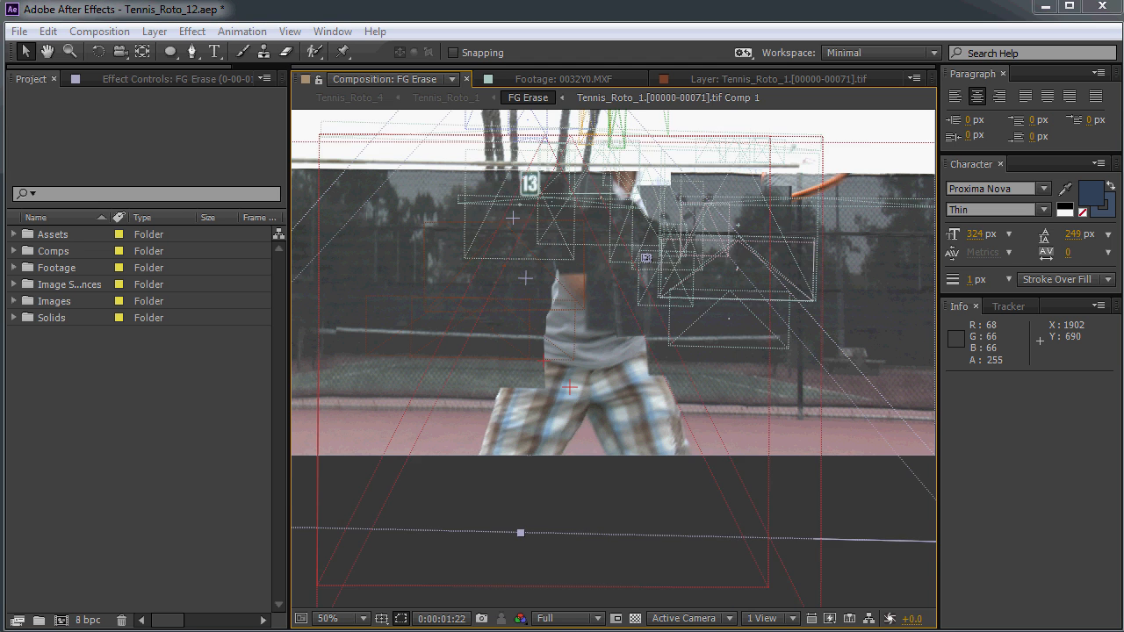
scroll(530, 281, "down", 1)
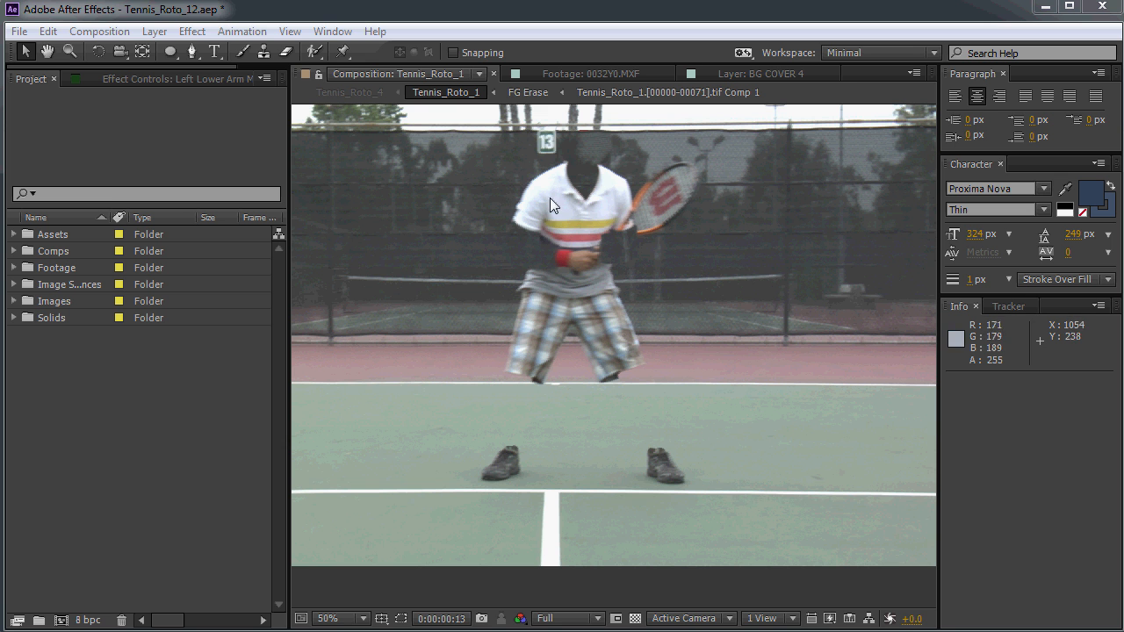
Inspect the hems of both shorts legs close up in the Tennis_Roto_1 composition at 0:00:00:13
scroll(628, 364, "up", 2)
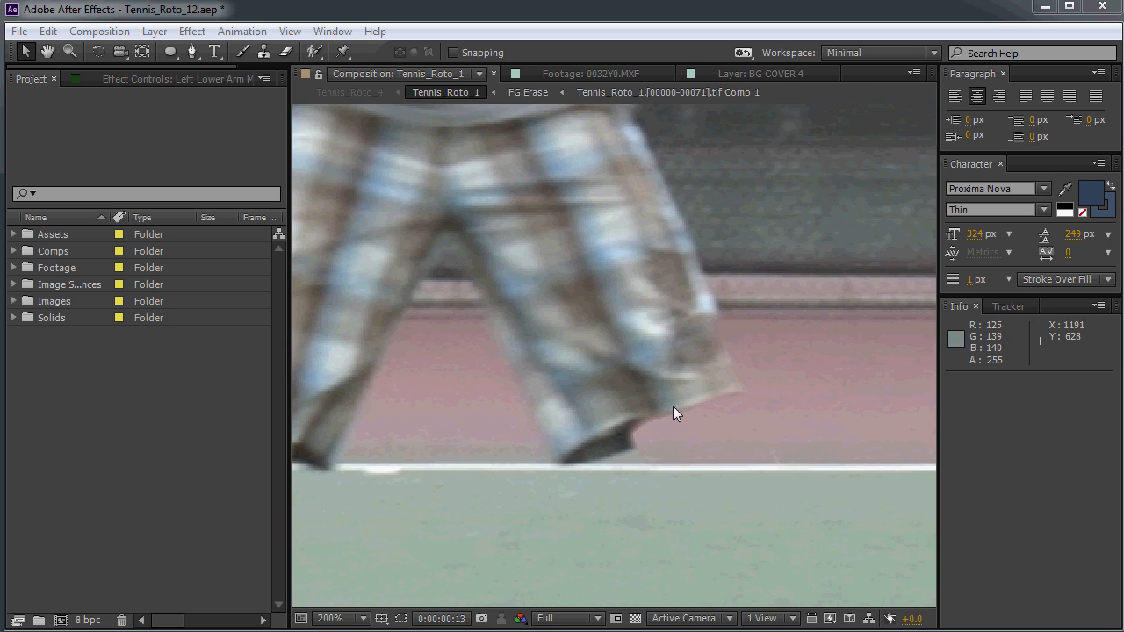
left_click_drag(705, 385, 661, 308)
left_click_drag(475, 390, 761, 358)
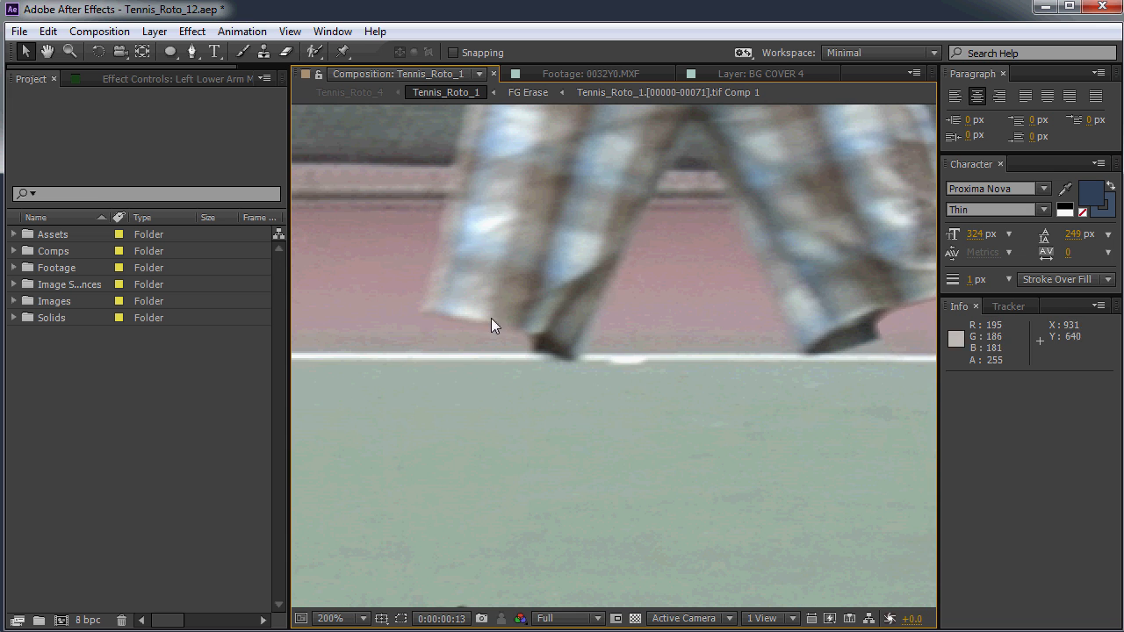
Examine the shirt front, wristband and racket at 0:00:00:13 in Tennis_Roto_1, and step back through the preceding frames
scroll(592, 349, "down", 2)
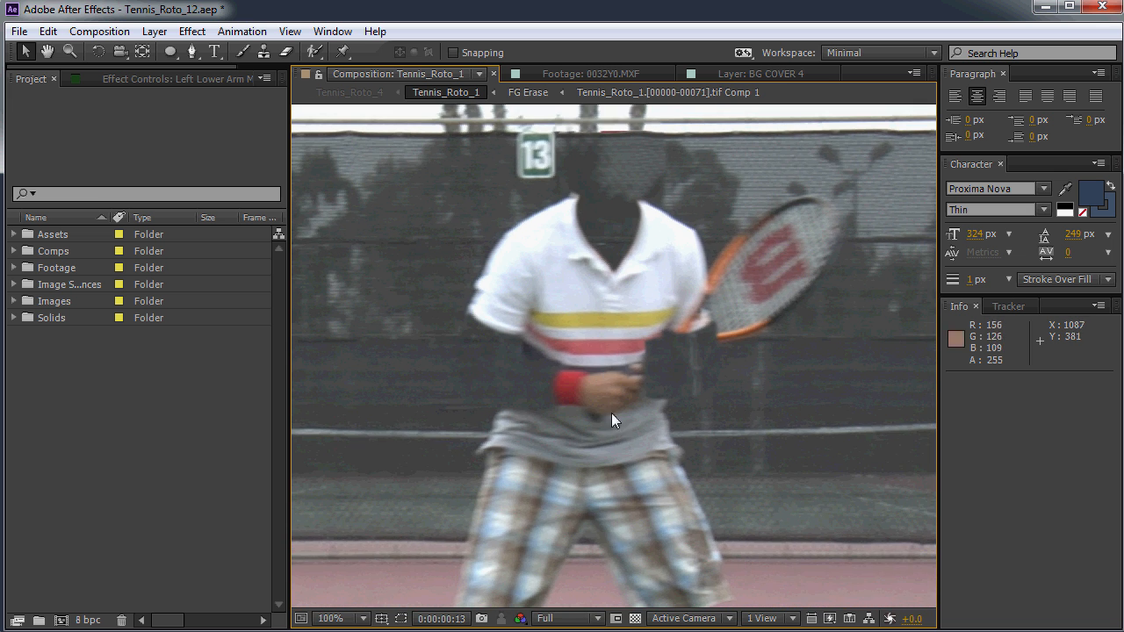
scroll(587, 410, "up", 2)
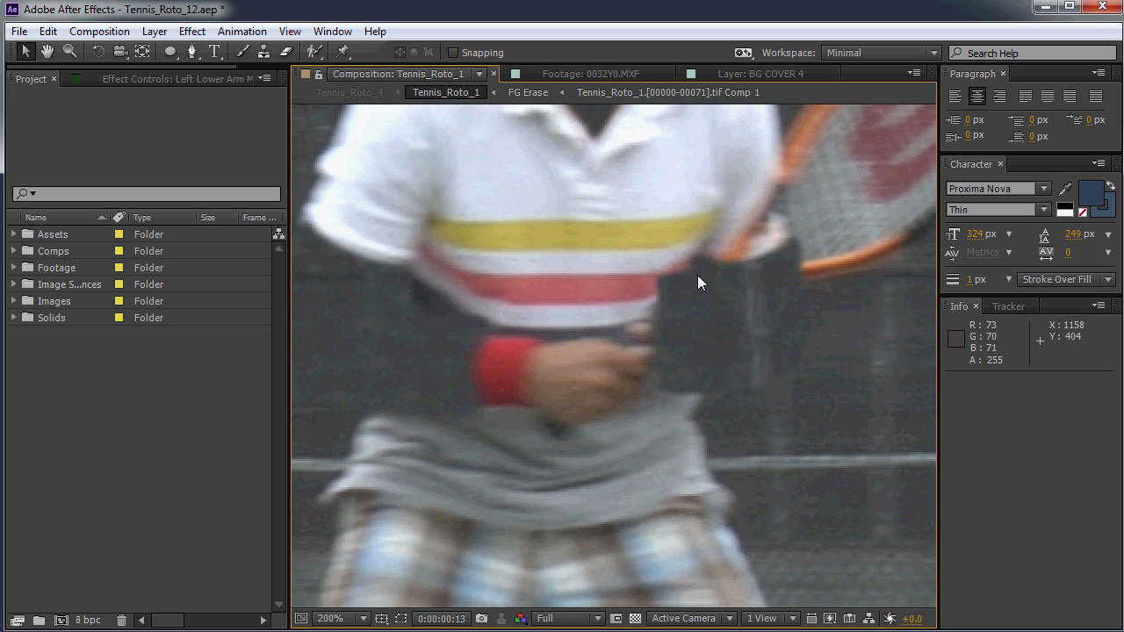
scroll(585, 452, "down", 2)
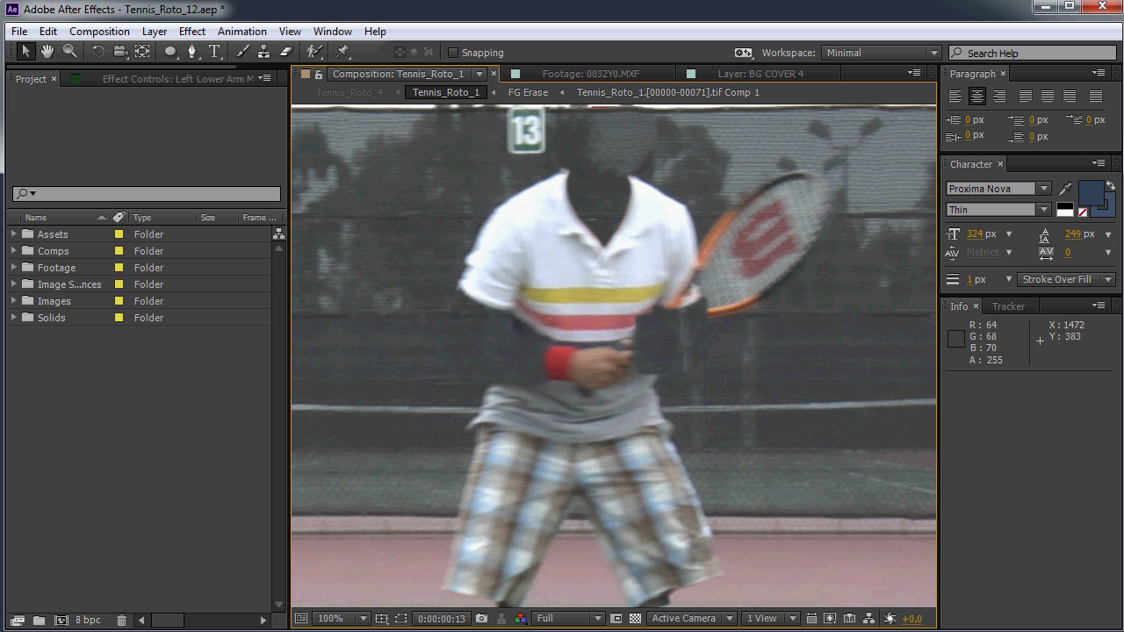
key("Page_Up")
key("Page_Up")
key("Page_Up")
key("Page_Up")
key("space")
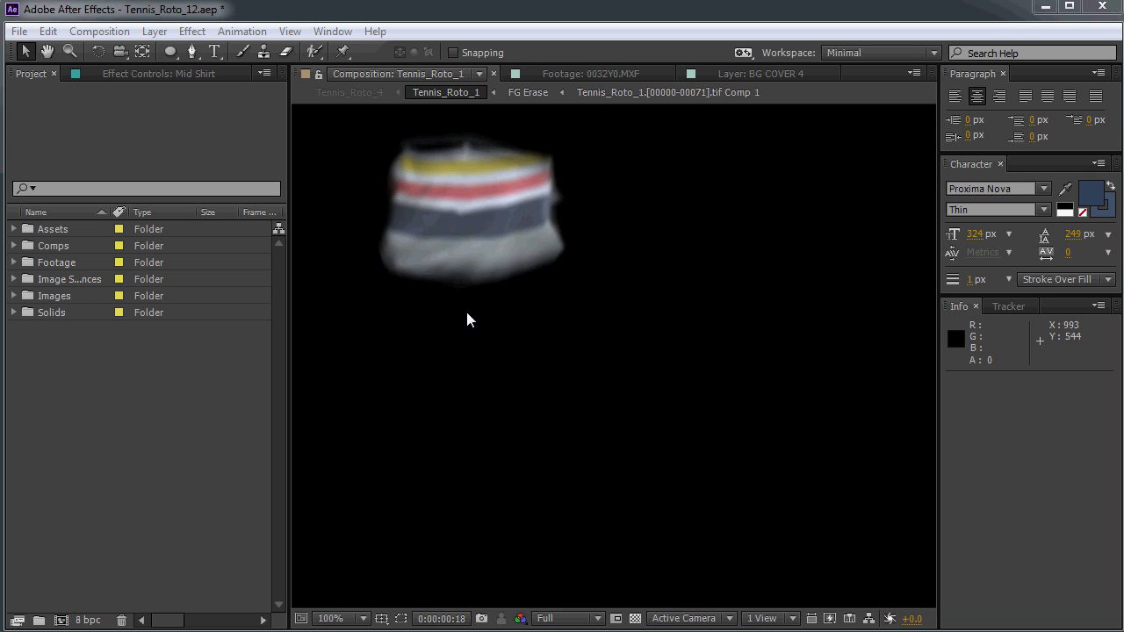
View the isolated Mid Shirt layer frame by frame between 0:00:00:18 and 0:00:01:00
left_click_drag(449, 283, 572, 359)
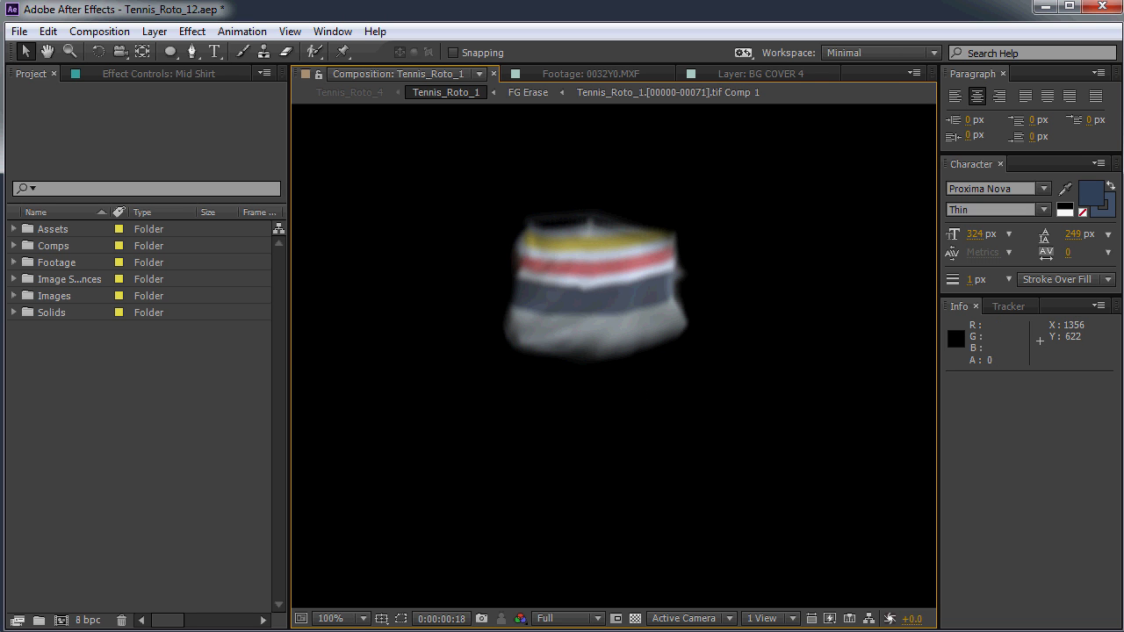
key("Page_Down")
key("Page_Down")
key("Page_Down")
key("Page_Down")
key("Page_Down")
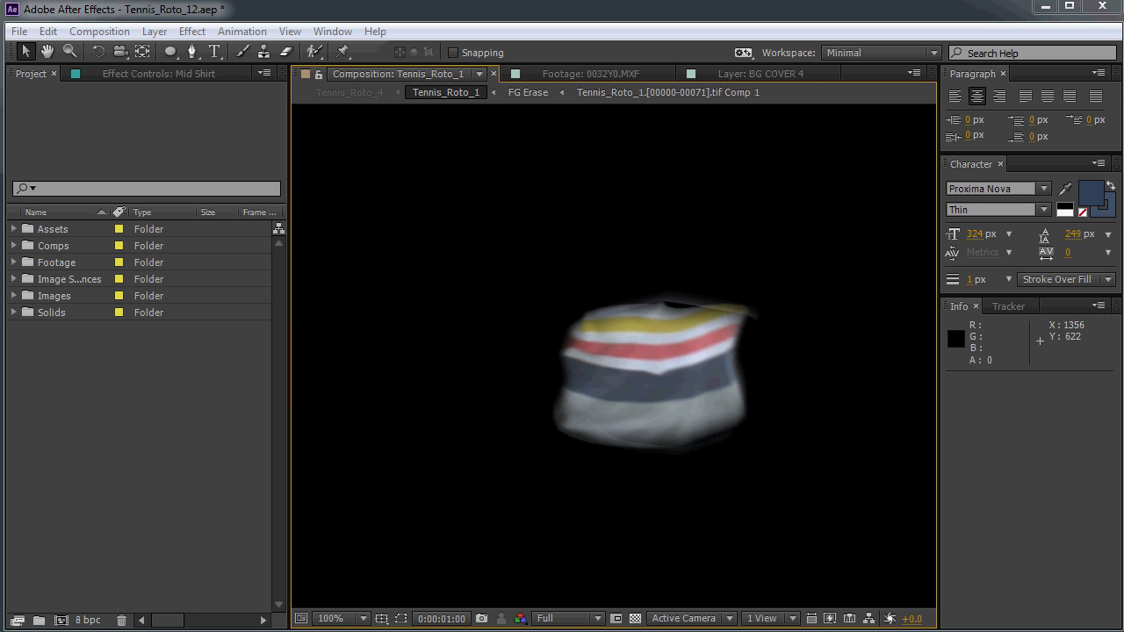
key("Page_Up")
key("Page_Up")
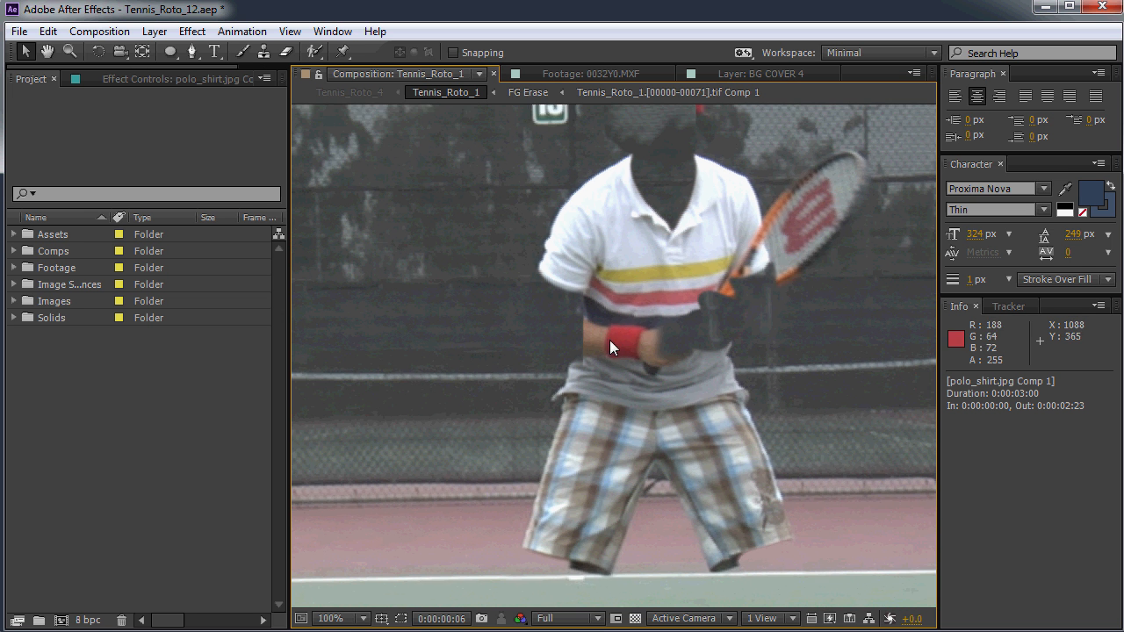
Inspect both shorts hems close up at 0:00:00:06, checking how the Pants Paint layer fills the leg openings
left_click_drag(746, 545, 562, 296)
scroll(733, 425, "up", 2)
left_click_drag(794, 348, 624, 297)
left_click_drag(510, 375, 556, 351)
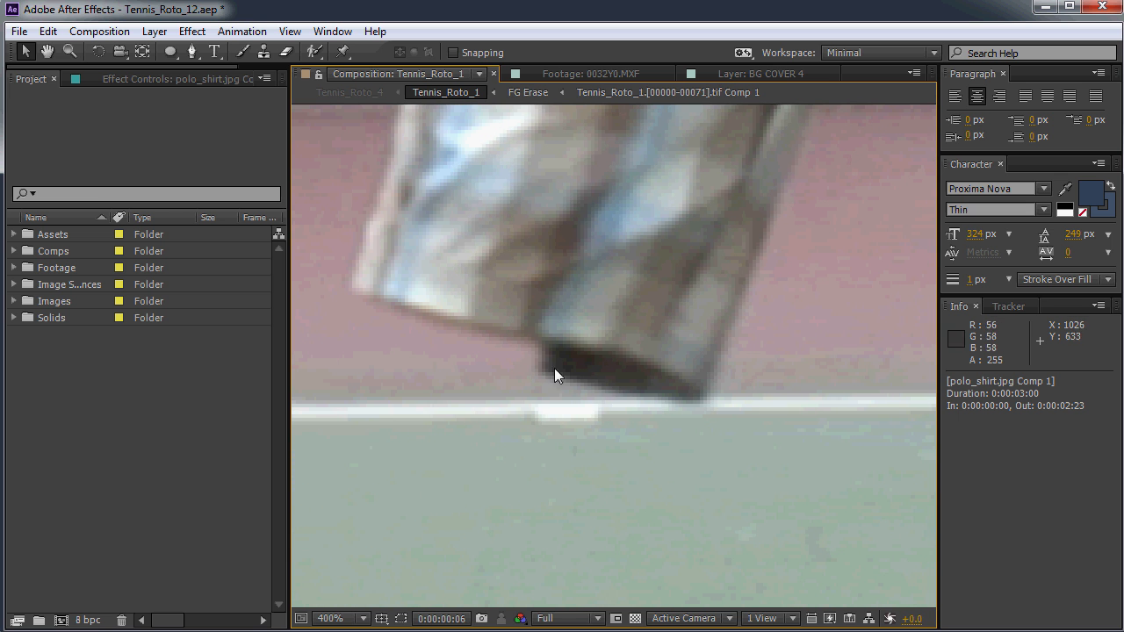
scroll(667, 370, "down", 1)
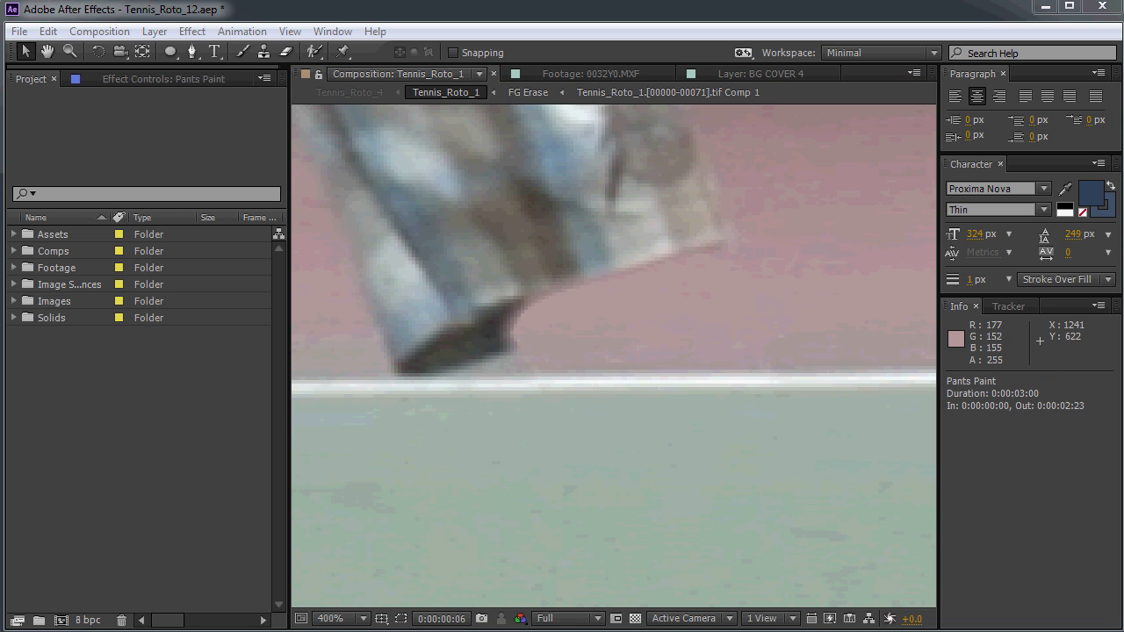
scroll(501, 317, "down", 1)
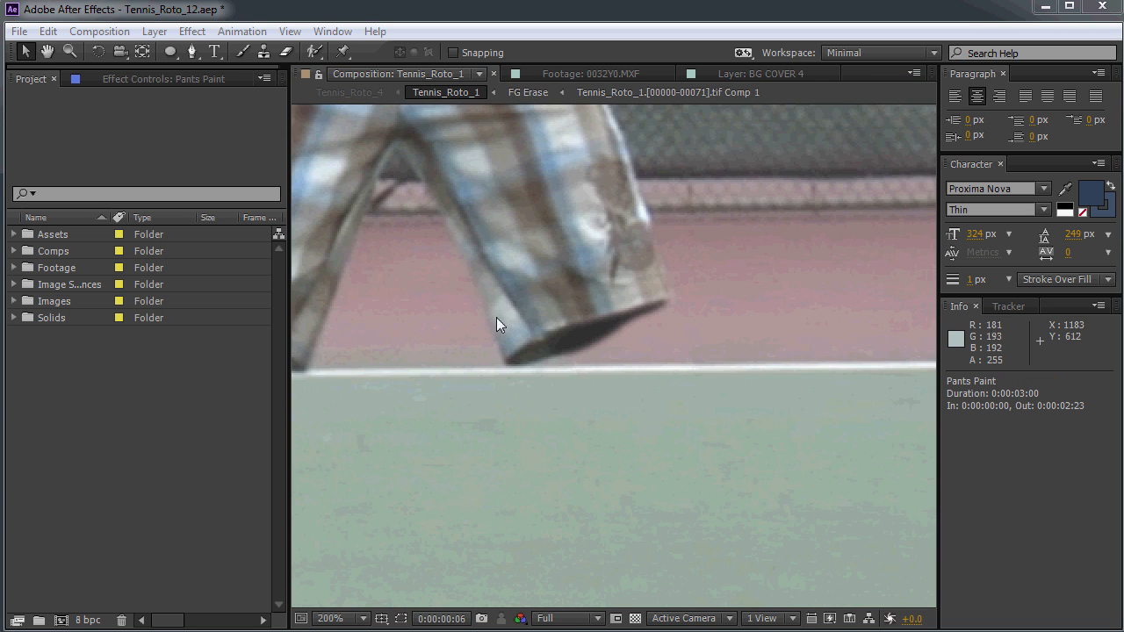
scroll(496, 325, "down", 1)
scroll(679, 341, "up", 3)
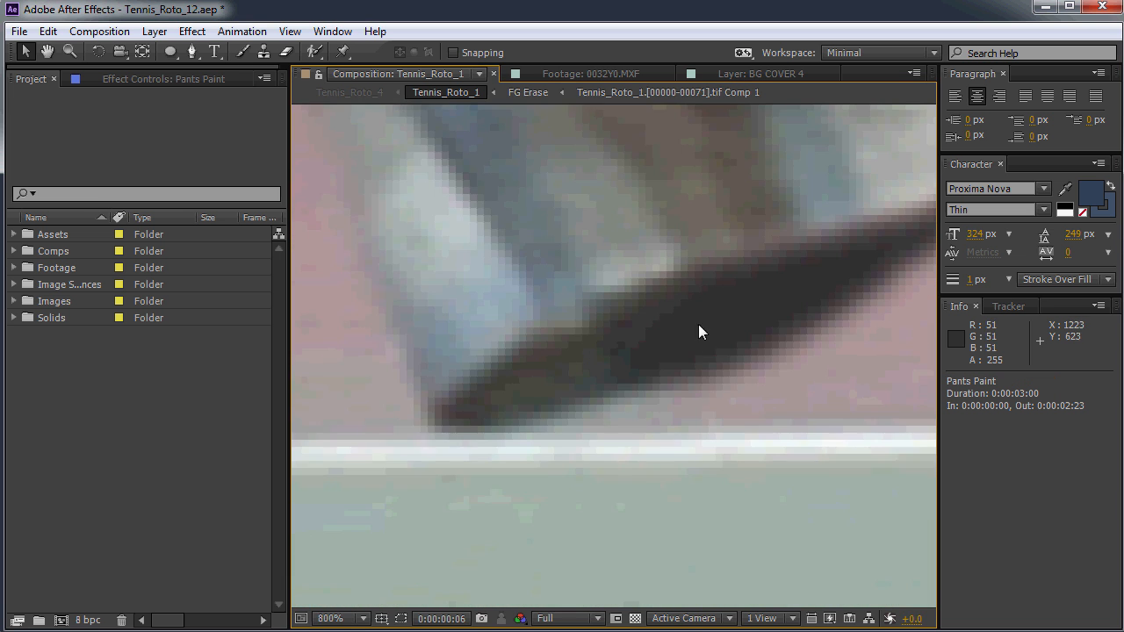
scroll(698, 324, "down", 2)
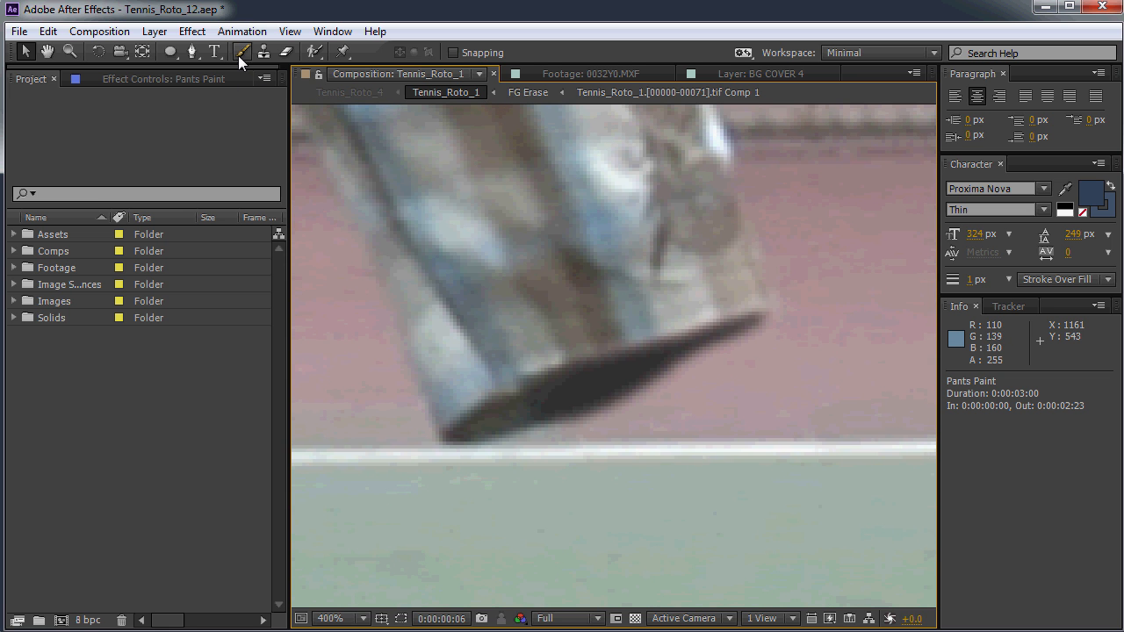
View the isolated Pants Paint strokes on several frames between 0:00:00:06 and 0:00:00:17
scroll(630, 293, "down", 2)
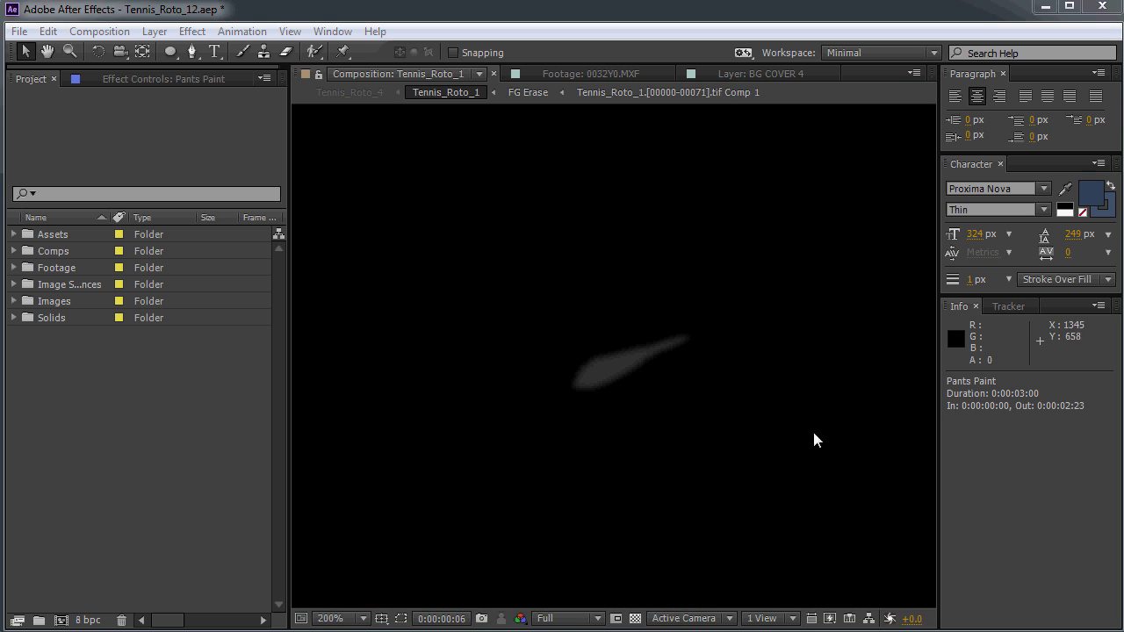
scroll(812, 429, "up", 2)
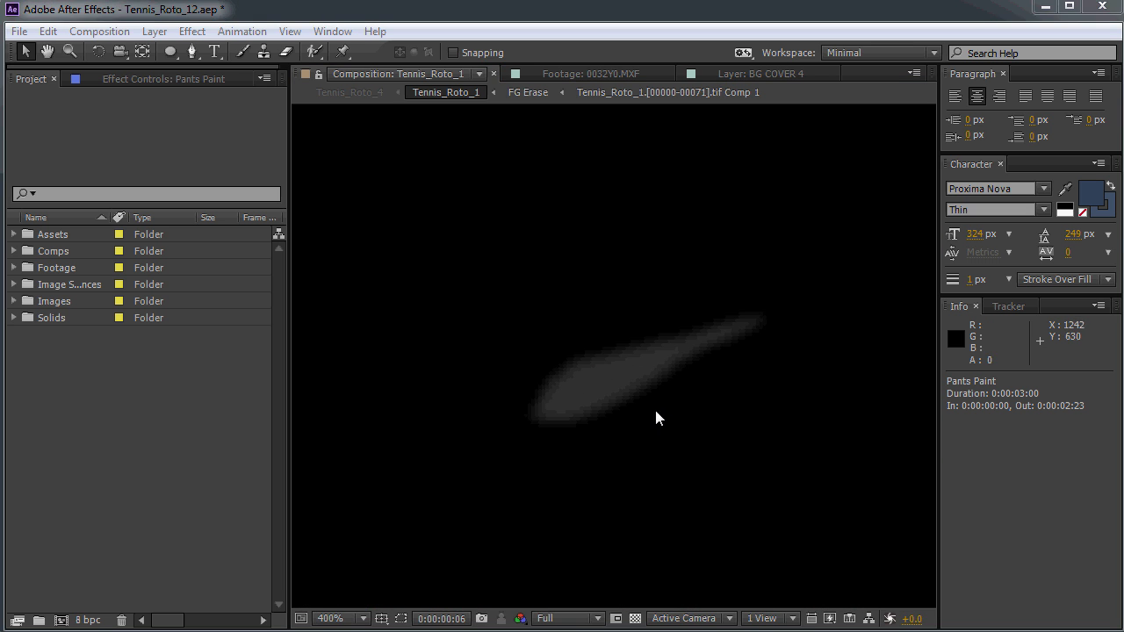
scroll(738, 401, "down", 1)
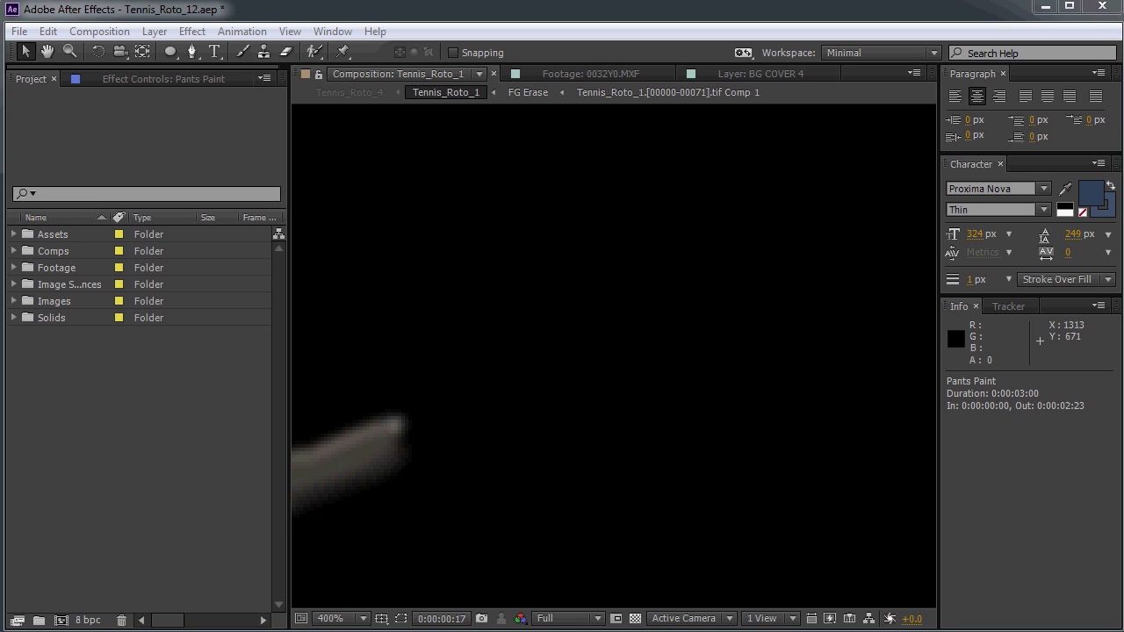
mouse_move(634, 445)
left_mouse_down()
mouse_move(1046, 290)
mouse_move(1007, 323)
left_mouse_up()
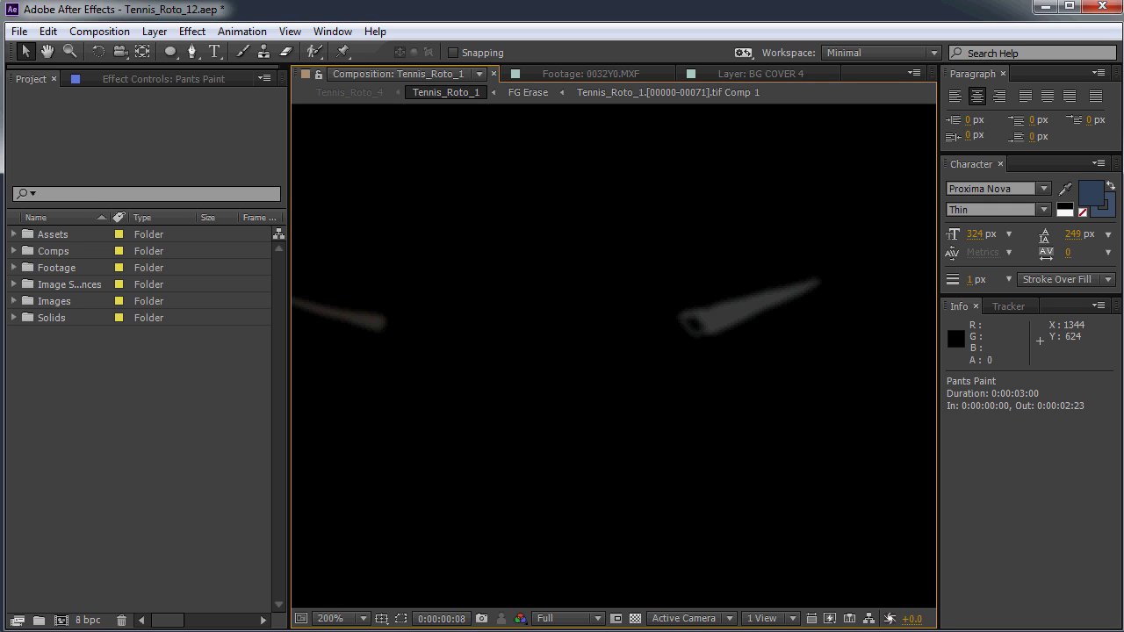
scroll(761, 325, "up", 1)
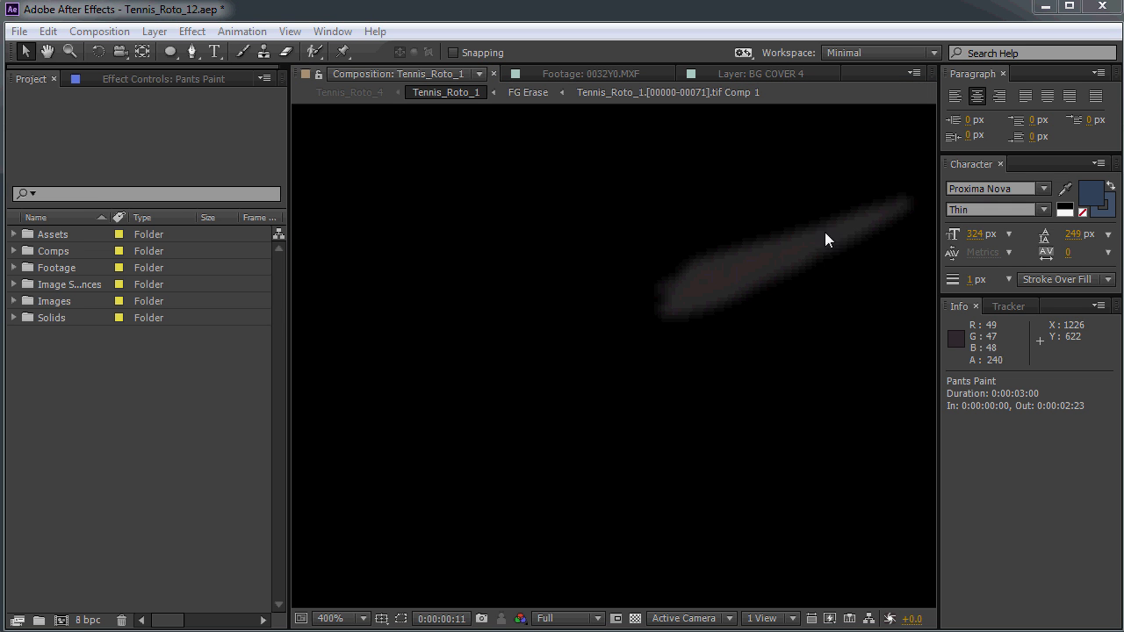
left_click_drag(824, 231, 609, 306)
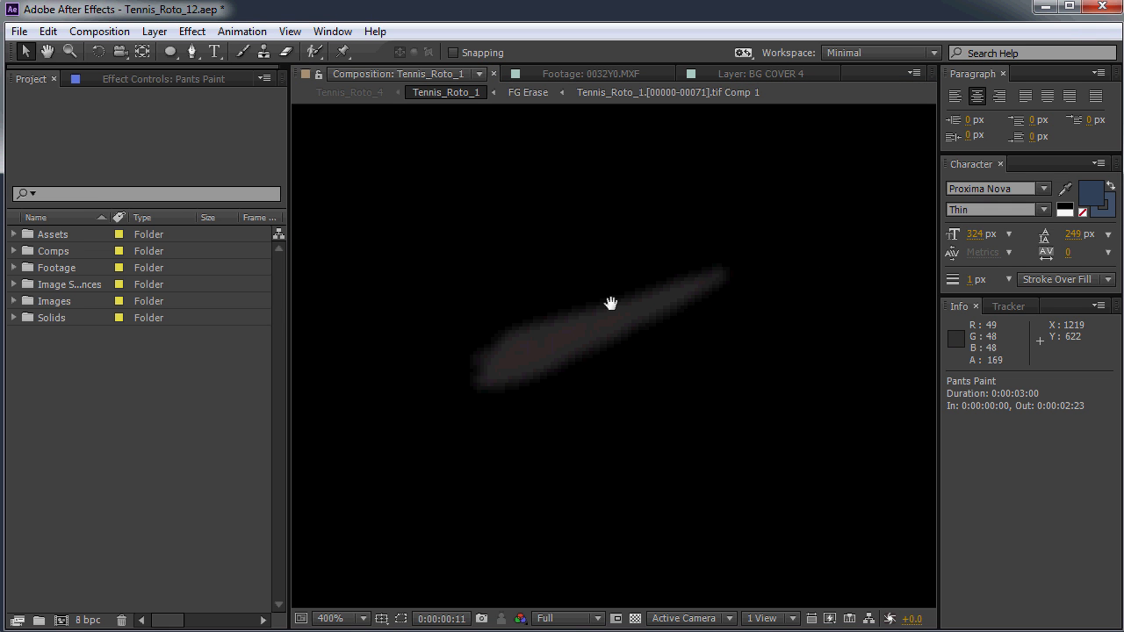
Sample the dark hem color with the Brush tool, paint a short stroke on the Pants Paint layer at 0:00:00:11, and return to the composition
double_click(248, 50)
left_click(470, 303, "alt")
mouse_move(505, 286)
left_mouse_down()
mouse_move(475, 294)
mouse_move(569, 264)
mouse_move(527, 289)
mouse_move(520, 311)
left_mouse_up()
left_click(339, 81)
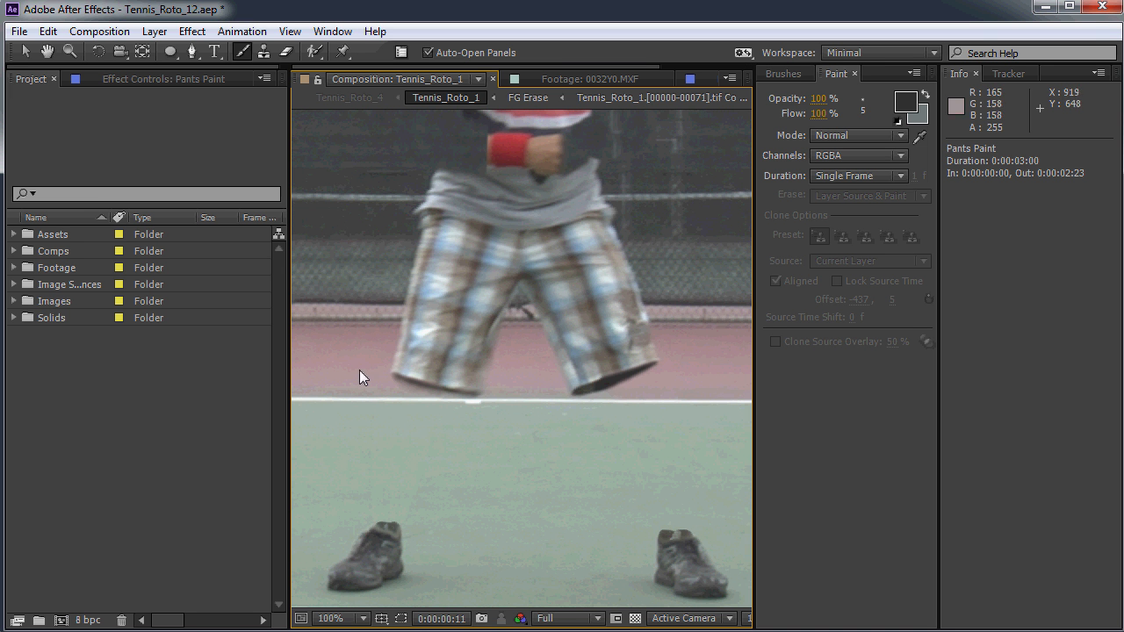
Review the shirt, arms and racket in the full composite from 0:00:00:11 to 0:00:01:00
left_click(1123, 325)
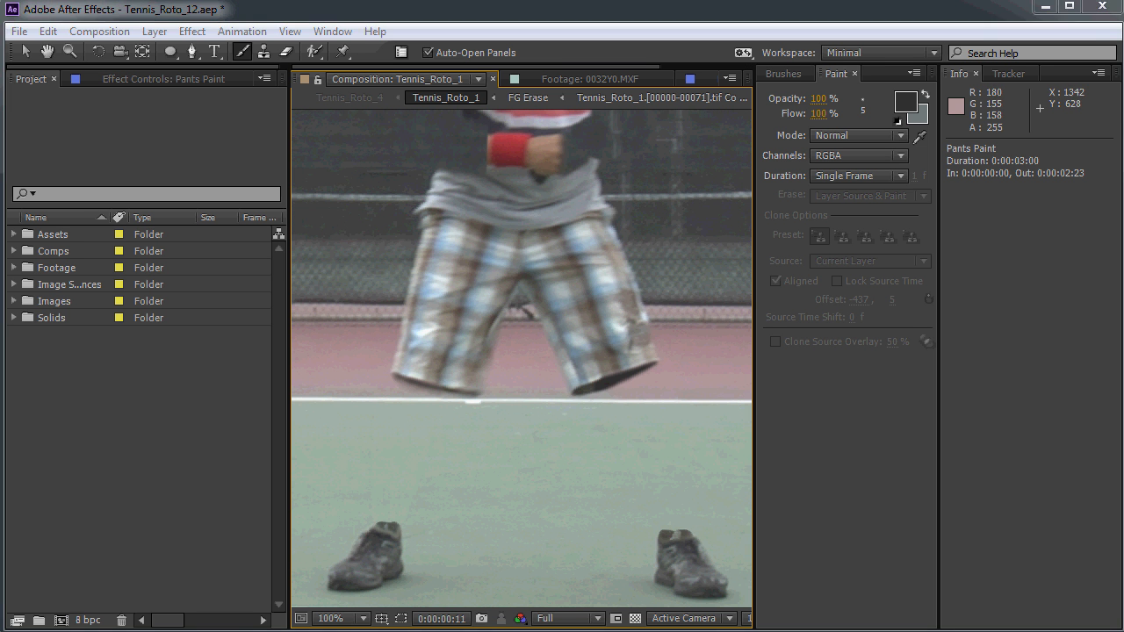
left_click_drag(550, 211, 557, 401)
left_click_drag(553, 305, 601, 299)
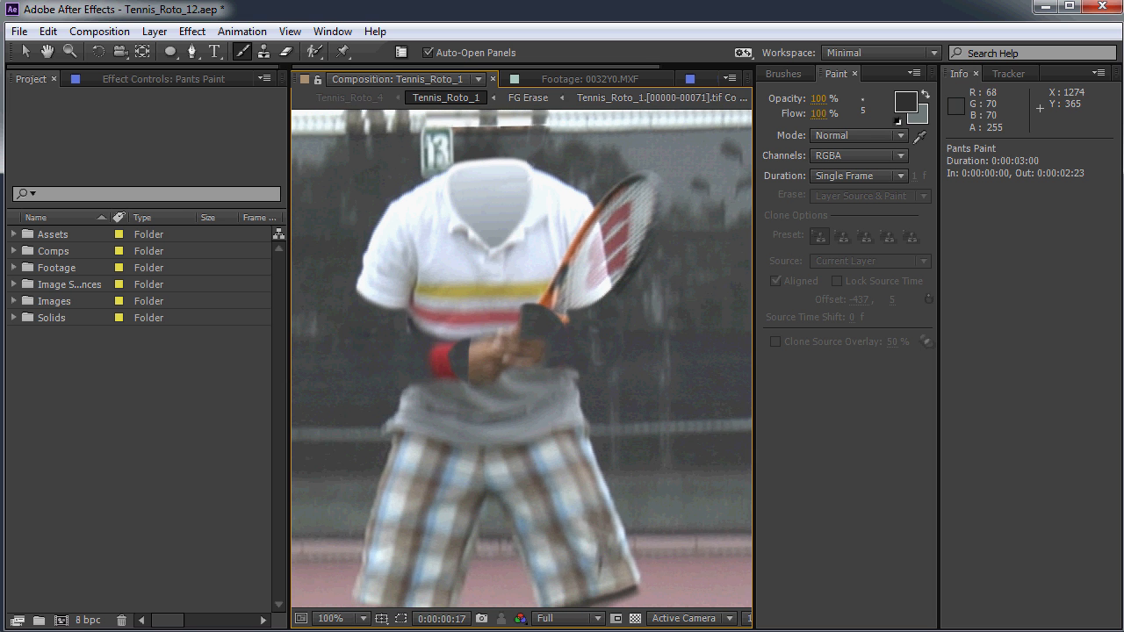
left_click(1123, 320)
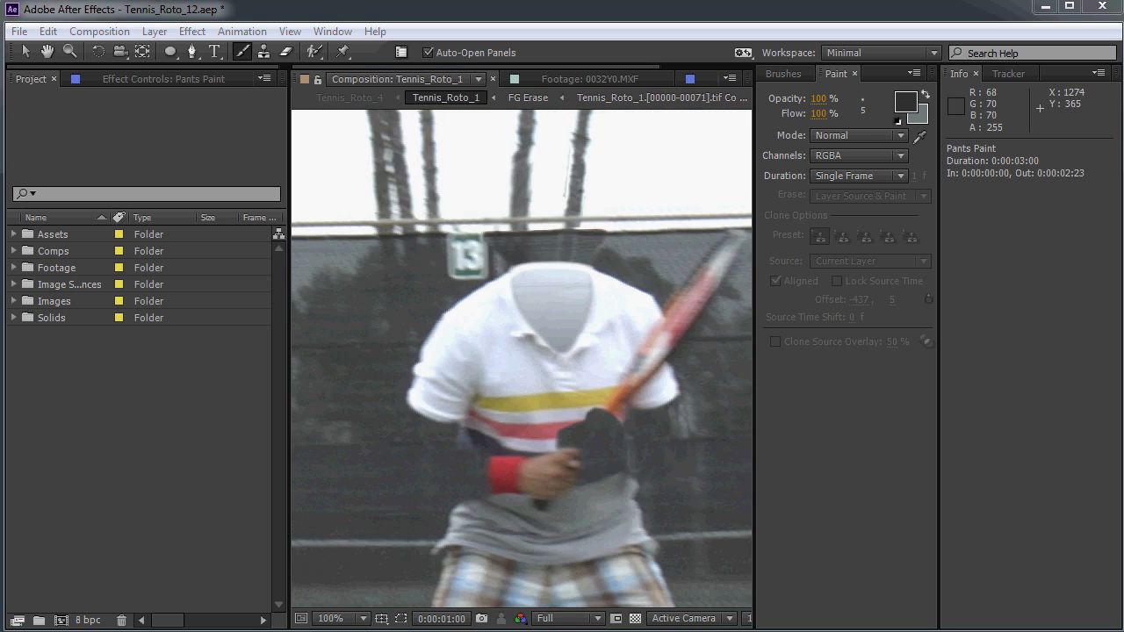
left_click(614, 351)
Inspect the inside opening added to the shirt's sleeve at 0:00:01:19, close up and against the whole shirt
scroll(618, 360, "up", 1)
left_click_drag(622, 378, 453, 369)
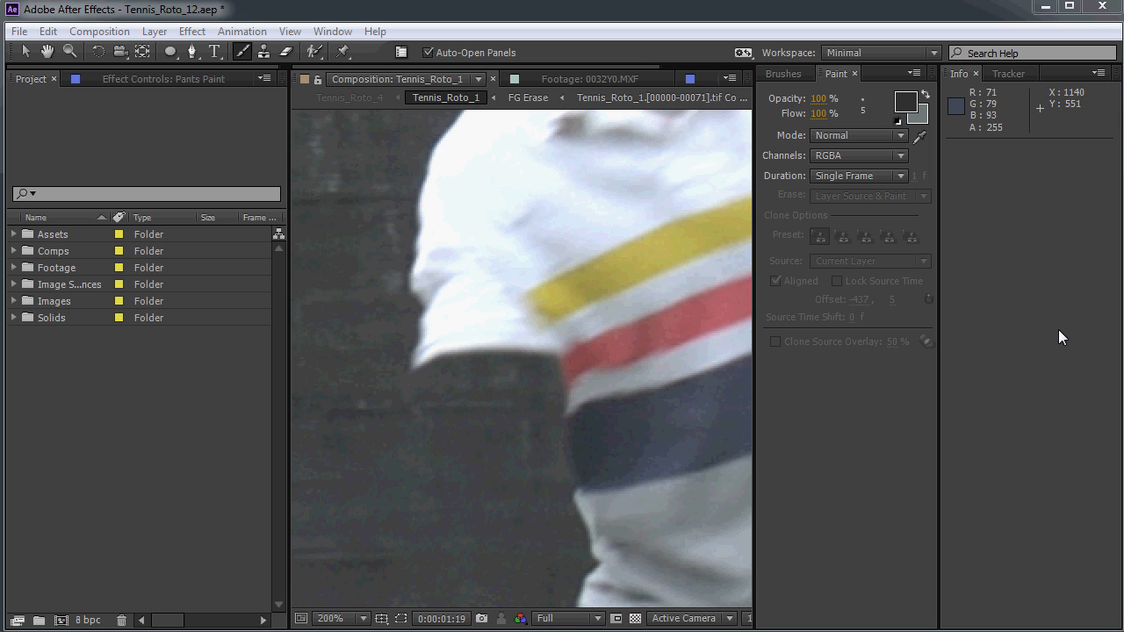
scroll(540, 370, "up", 2)
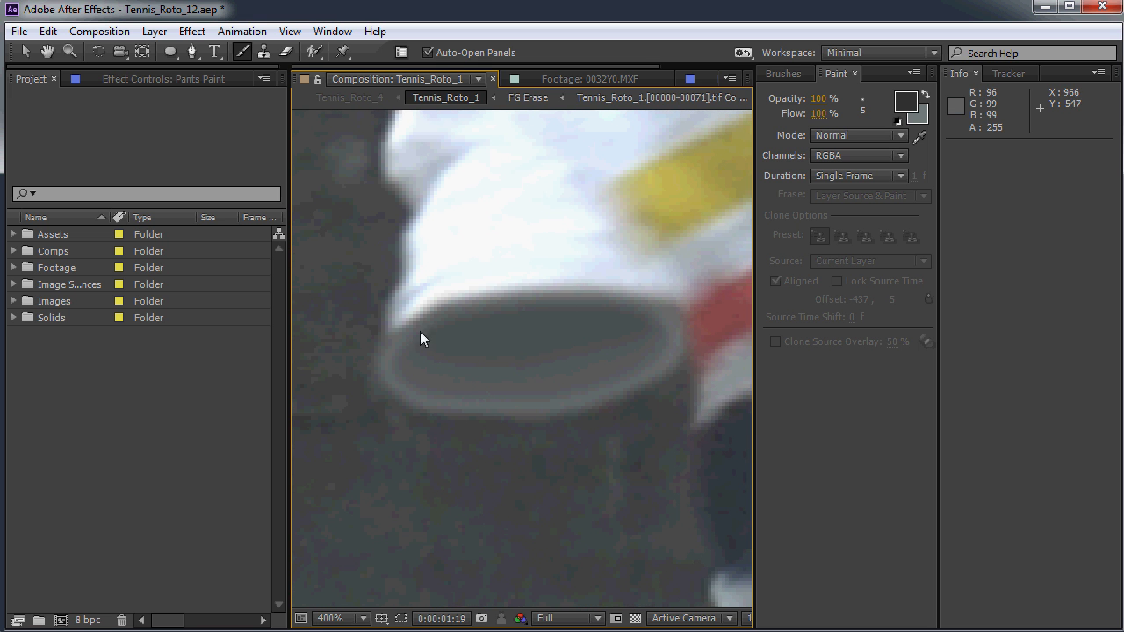
scroll(535, 352, "up", 1)
scroll(535, 352, "down", 1)
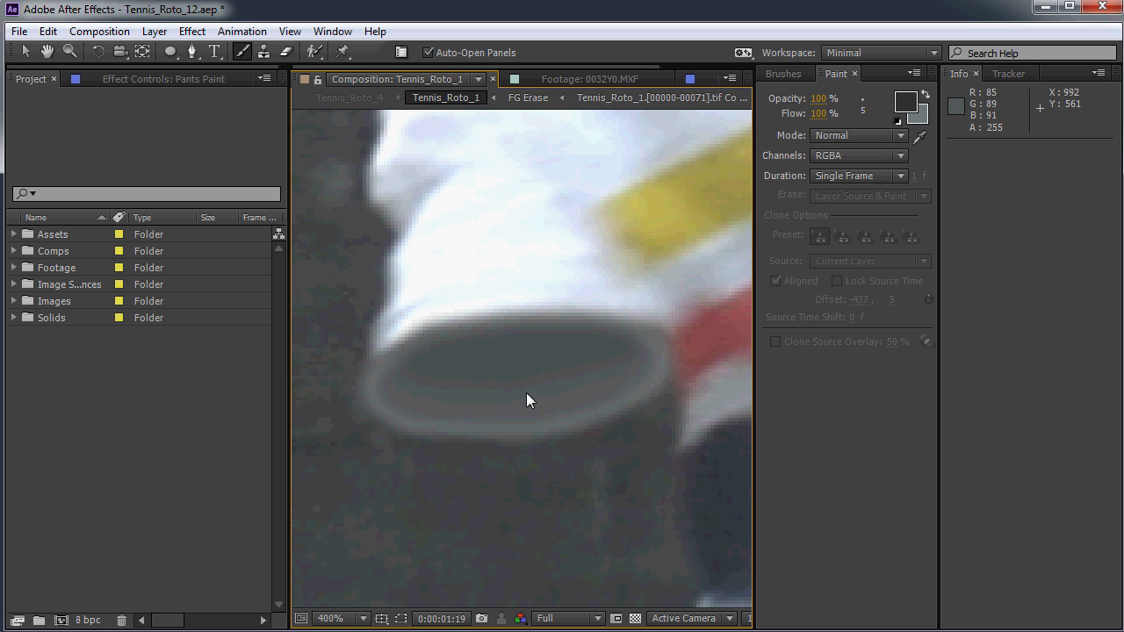
scroll(576, 359, "down", 5)
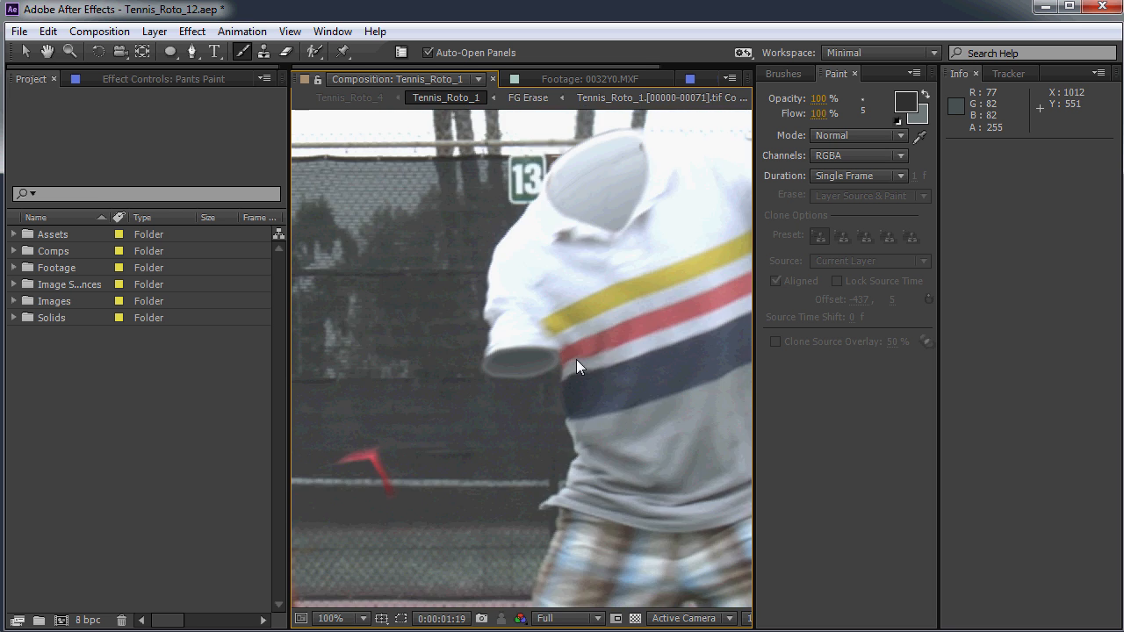
scroll(574, 363, "up", 1)
scroll(519, 363, "up", 2)
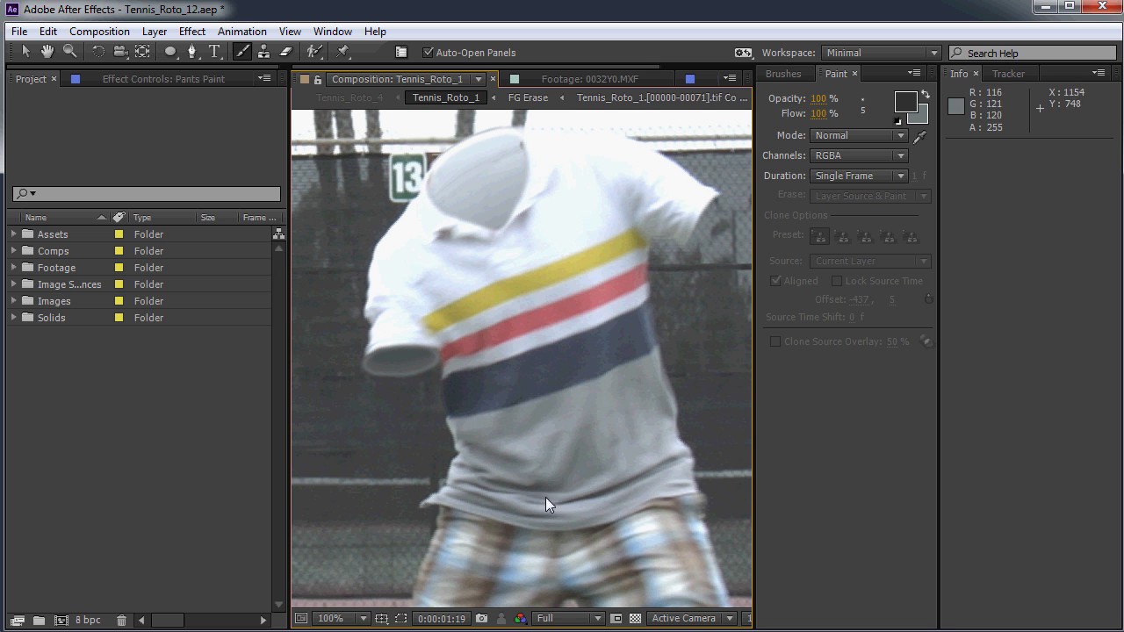
scroll(488, 402, "up", 4)
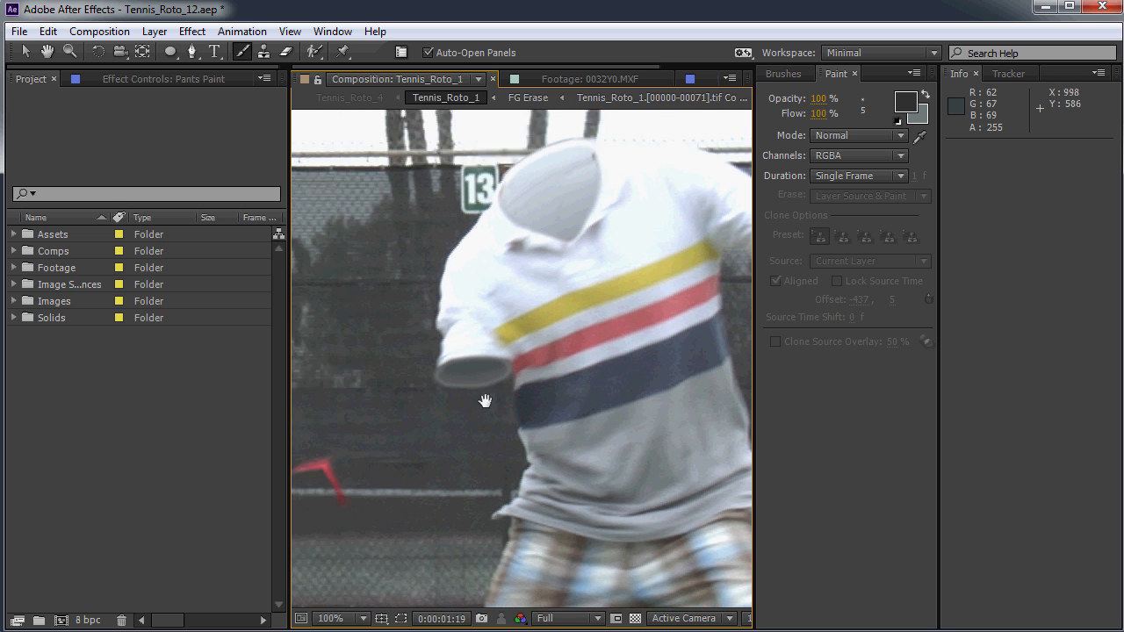
left_click_drag(521, 401, 563, 404)
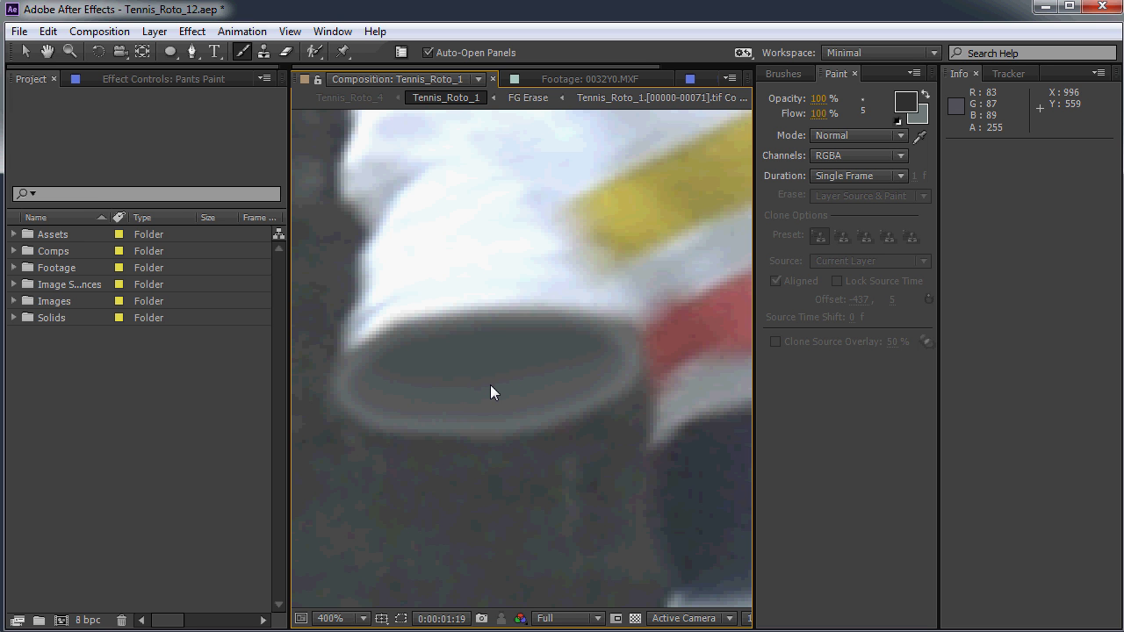
Examine the shirt's colored stripes and the reconstructed inside of the collar at 0:00:01:19
scroll(515, 380, "down", 2)
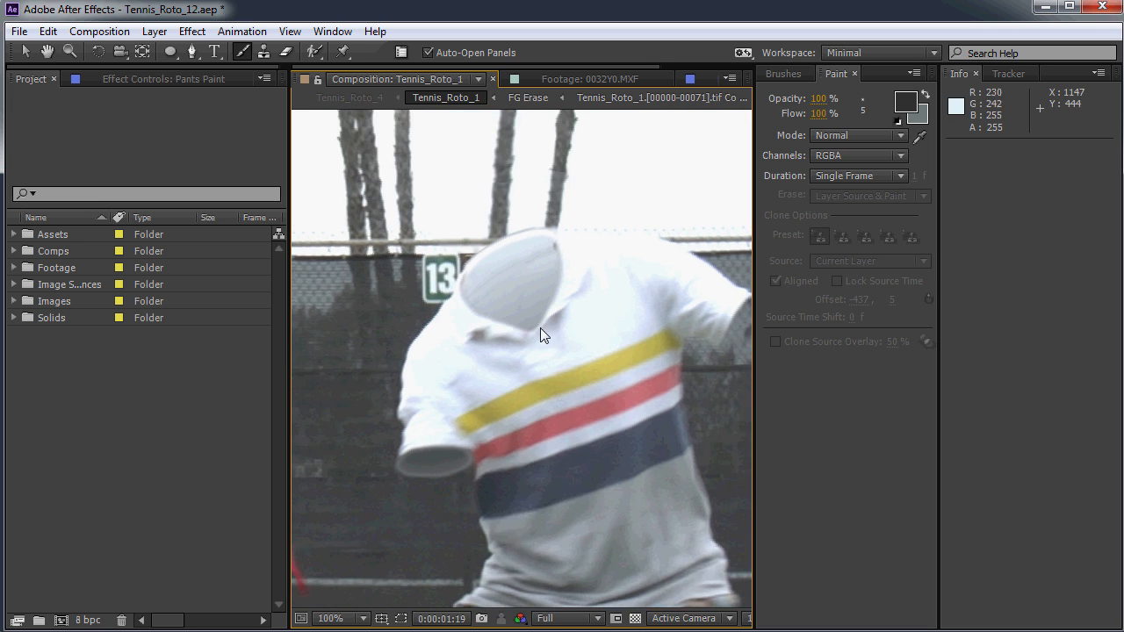
scroll(562, 330, "up", 1)
left_click_drag(602, 466, 534, 375)
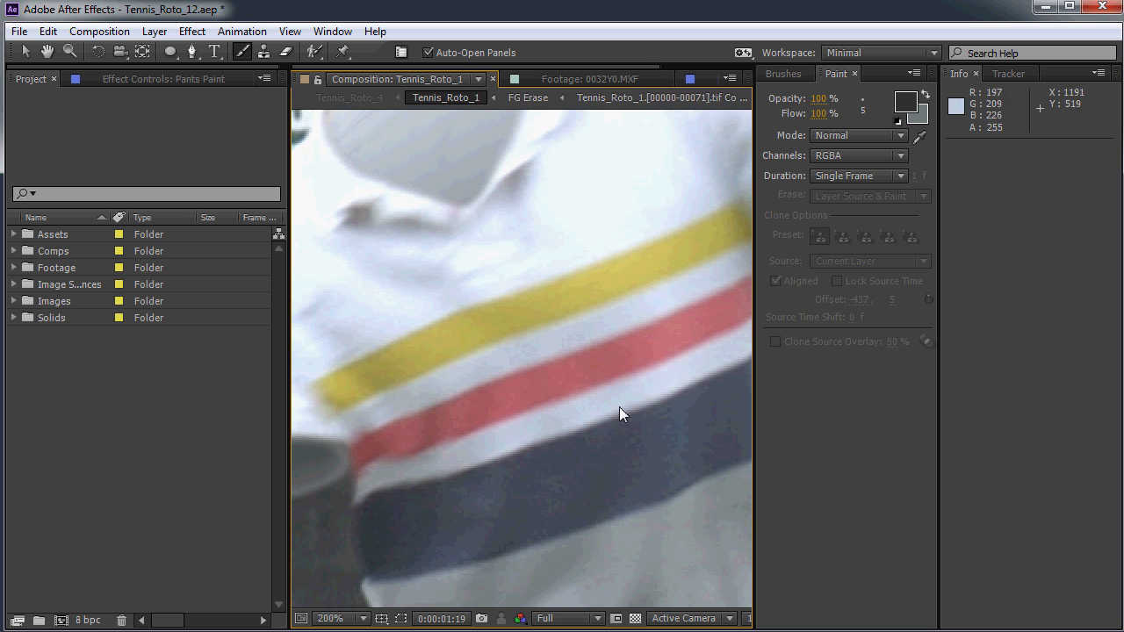
left_click_drag(694, 403, 590, 272)
left_click_drag(498, 313, 564, 467)
left_click_drag(399, 213, 468, 388)
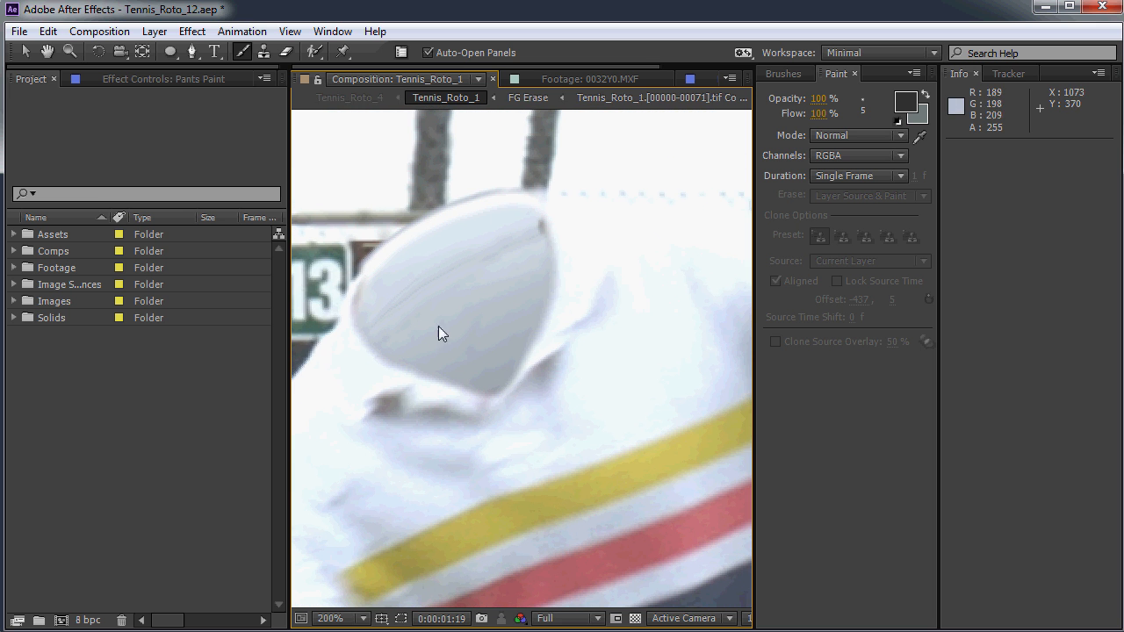
scroll(451, 331, "down", 1)
left_click_drag(479, 343, 449, 270)
left_click_drag(494, 313, 492, 278)
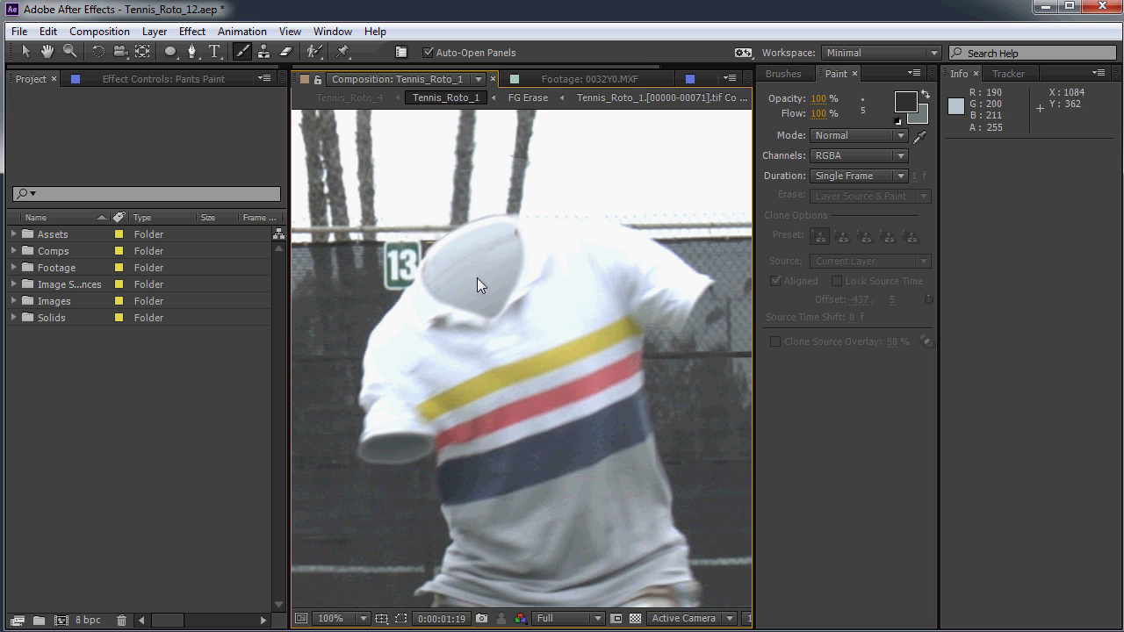
Check the whole invisible player at 0:00:01:19, including the racket, wristband, shorts and surrounding court background
scroll(590, 390, "down", 1)
left_click_drag(564, 399, 523, 342)
left_click_drag(351, 452, 547, 367)
left_click_drag(580, 326, 536, 368)
scroll(488, 410, "up", 2)
scroll(547, 328, "down", 2)
left_click_drag(600, 298, 579, 308)
left_click_drag(453, 447, 641, 325)
scroll(468, 377, "up", 1)
scroll(648, 325, "down", 1)
left_click_drag(659, 325, 595, 379)
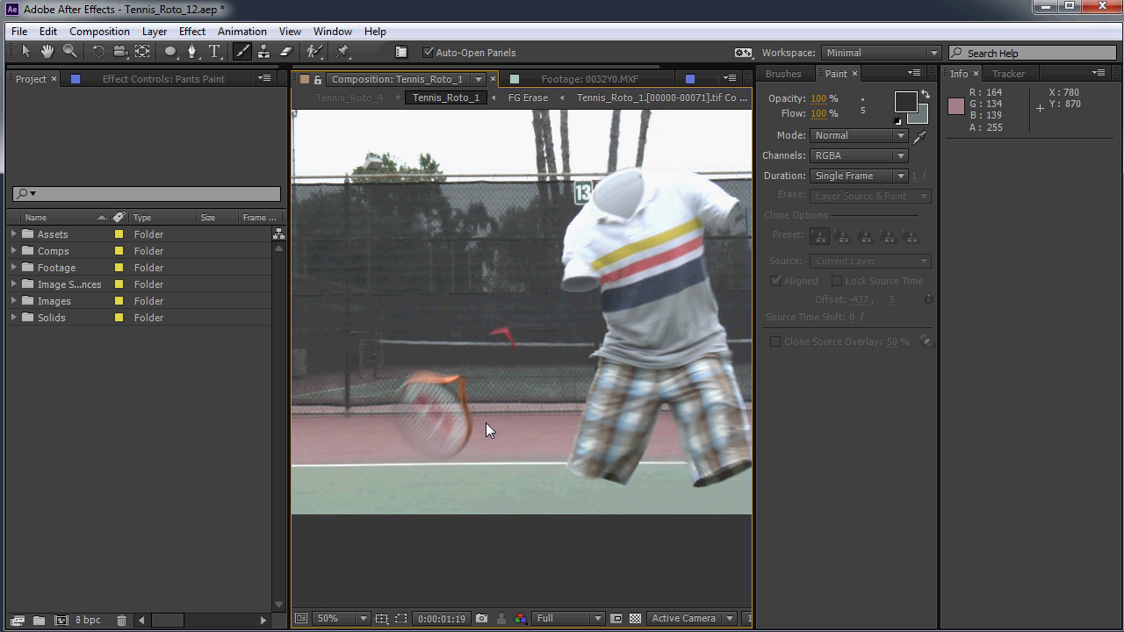
scroll(485, 422, "up", 1)
left_click_drag(459, 438, 540, 420)
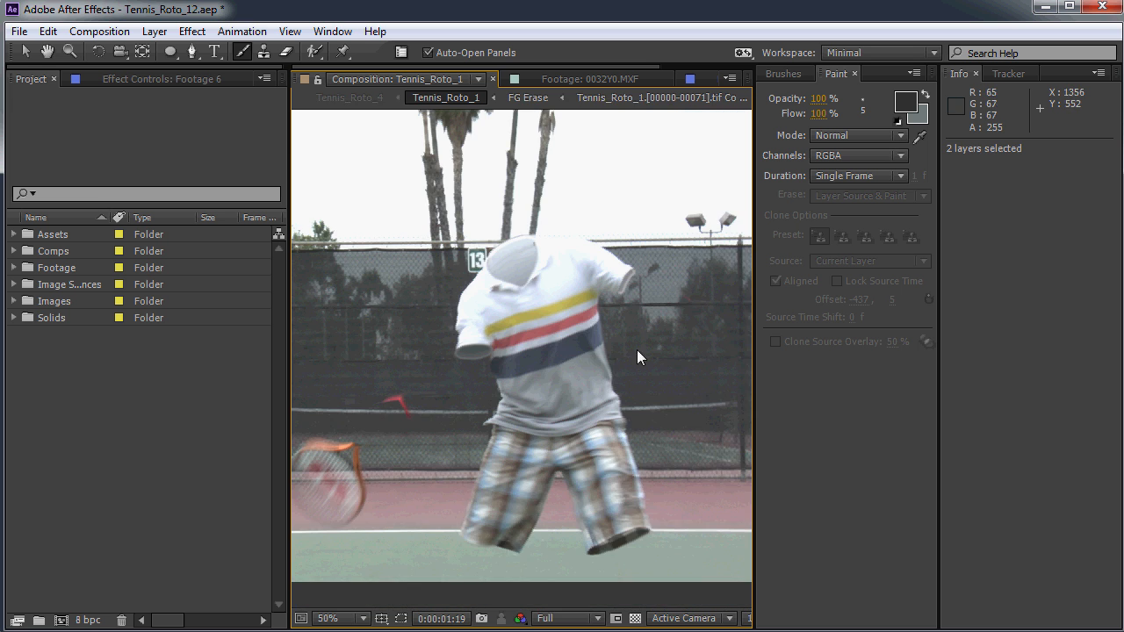
Compare the shirt at 0:00:00:13 with and without the full racket and handle by switching the racket change back and forth
left_click_drag(655, 351, 653, 410)
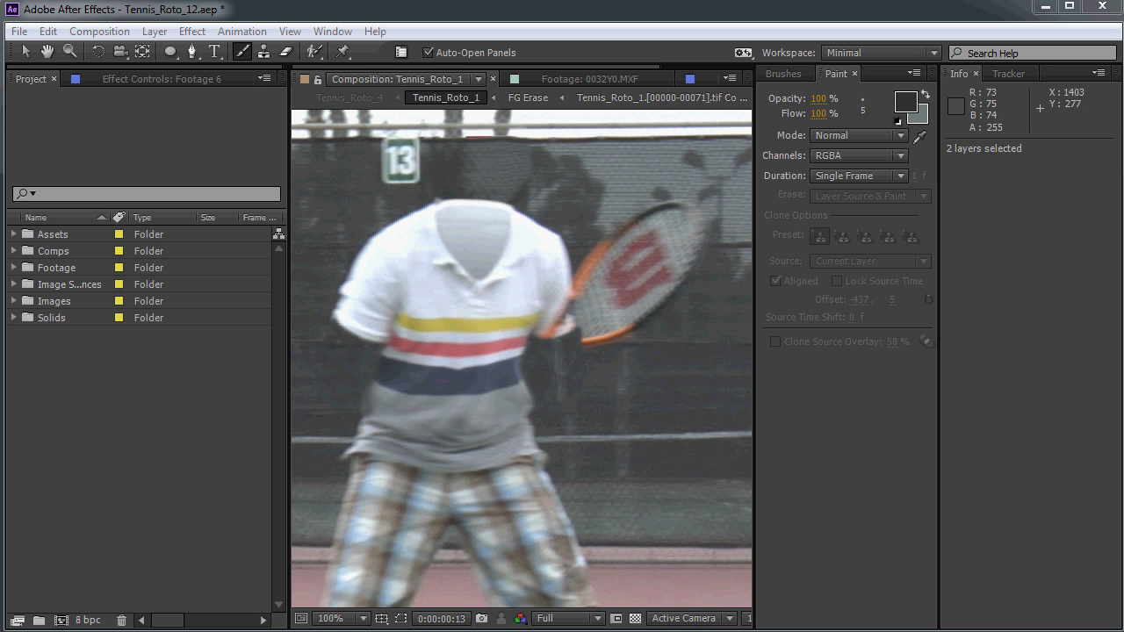
key("ctrl+z")
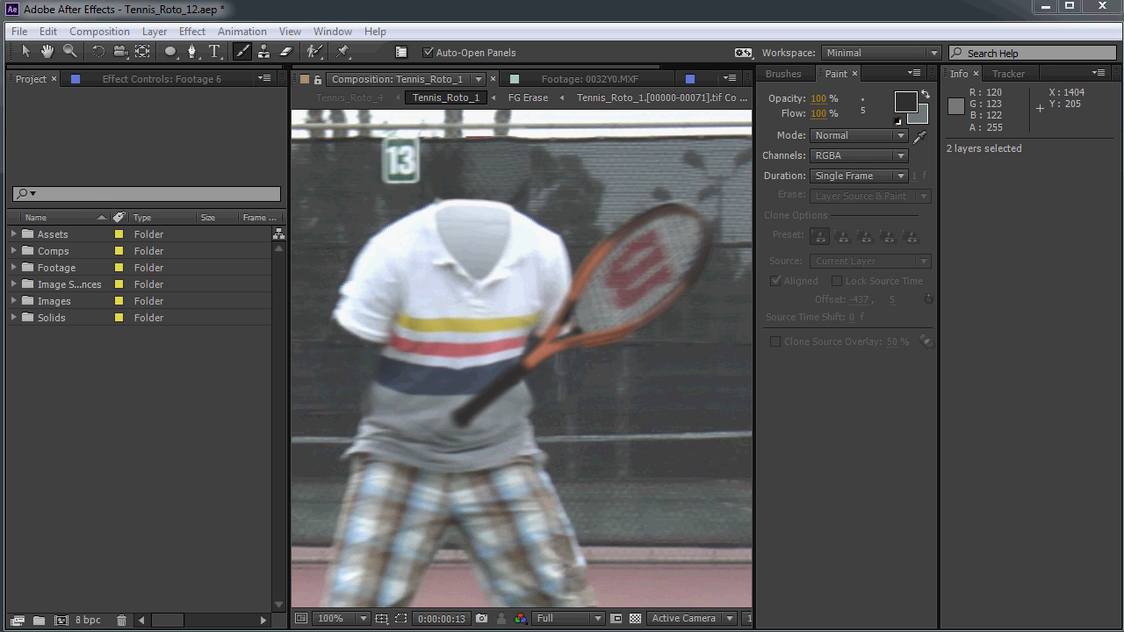
key("ctrl+shift+z")
key("ctrl+z")
key("ctrl+shift+z")
key("ctrl+z")
Advance frame by frame to 0:00:00:19 and check the racket in front of the shirt, at full view and close up
key("Page_Down")
key("Page_Down")
key("Page_Down")
key("Page_Down")
key("Page_Down")
key("Page_Down")
scroll(615, 326, "down", 2)
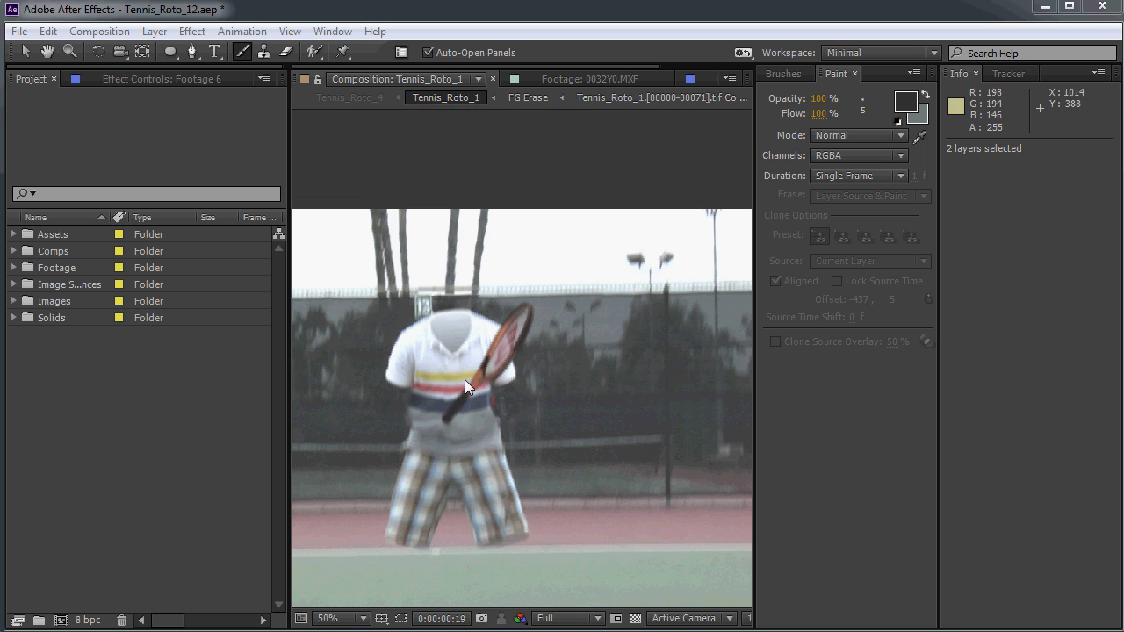
scroll(464, 379, "up", 2)
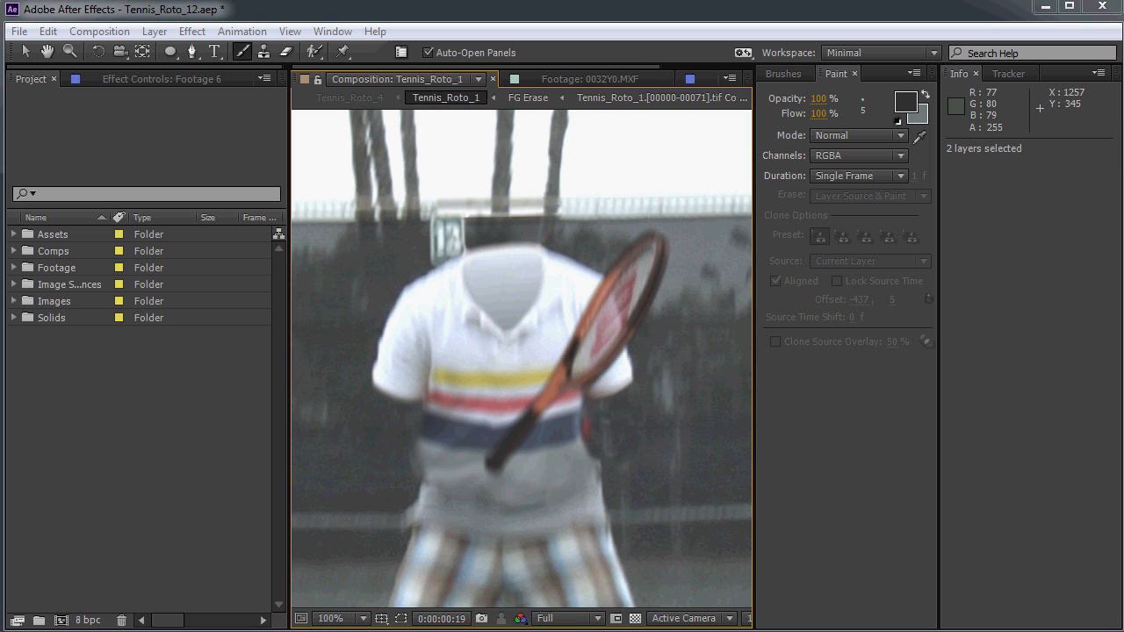
Inspect the red headband and wristbands at 0:00:00:13 at up to 200%, together with the racket handle and collar
scroll(550, 280, "up", 2)
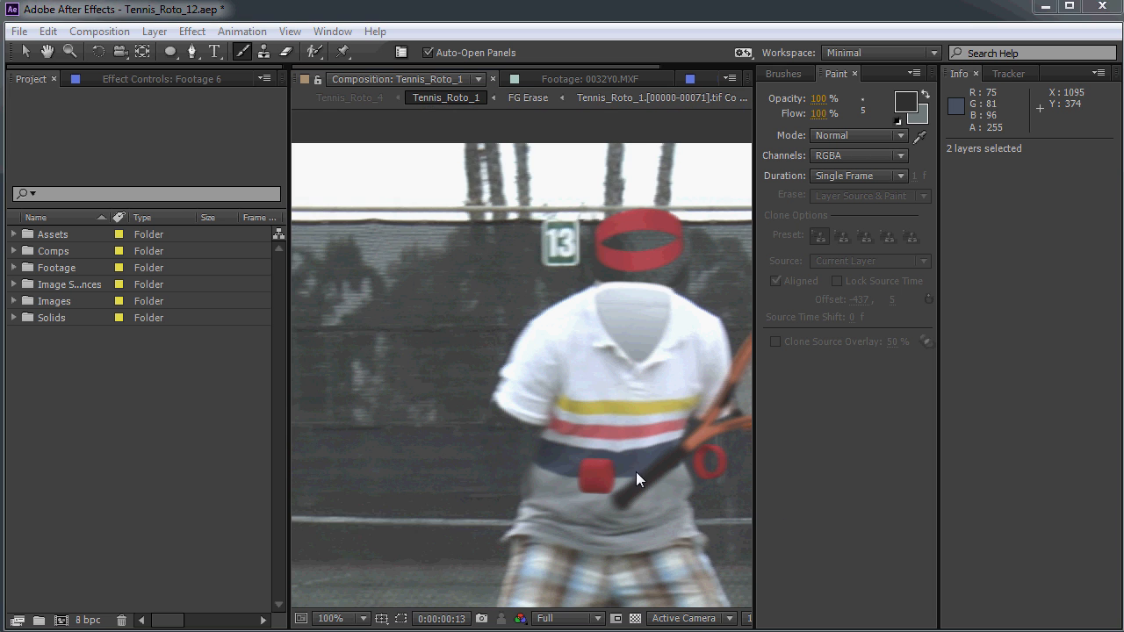
left_click_drag(634, 462, 528, 381)
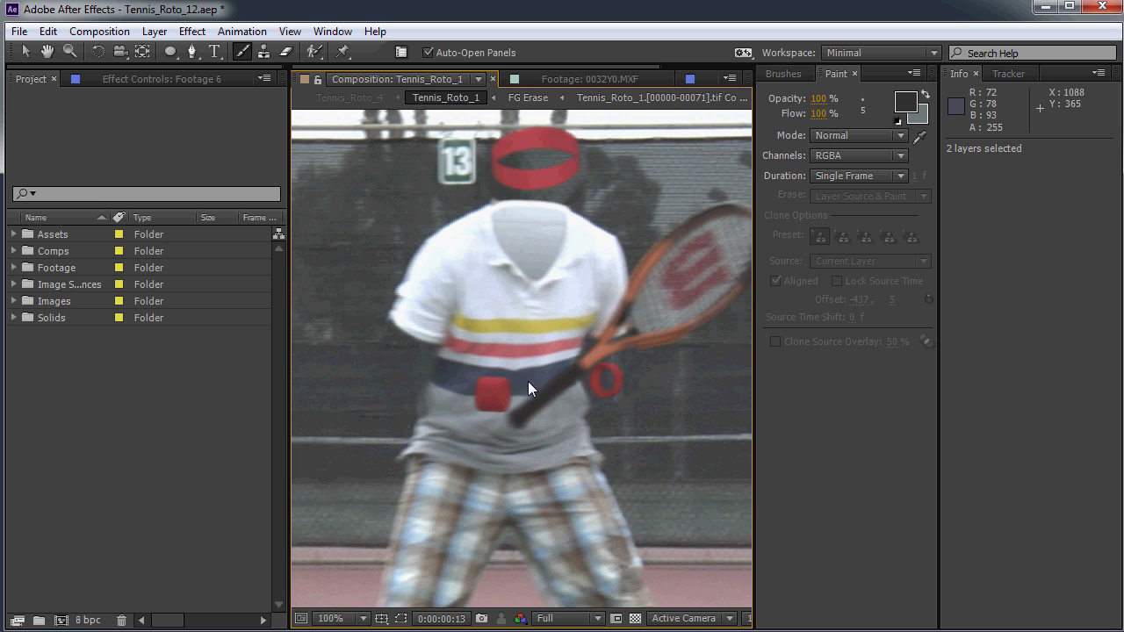
scroll(559, 390, "up", 1)
left_click_drag(562, 341, 515, 376)
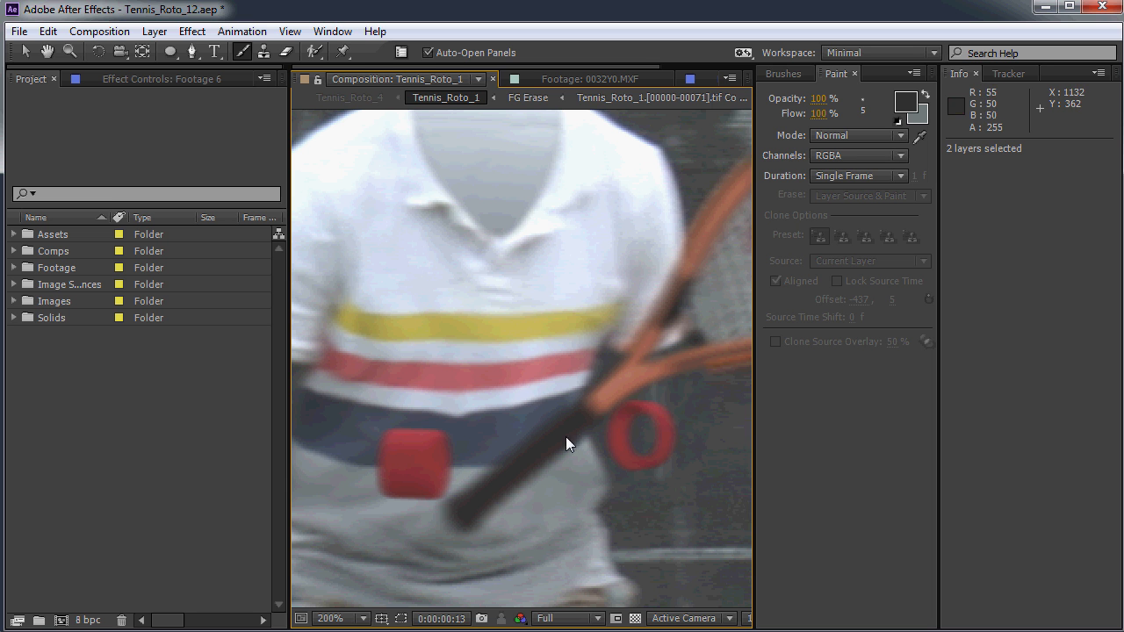
left_click_drag(483, 358, 558, 417)
left_click_drag(494, 291, 455, 433)
left_click_drag(570, 494, 520, 319)
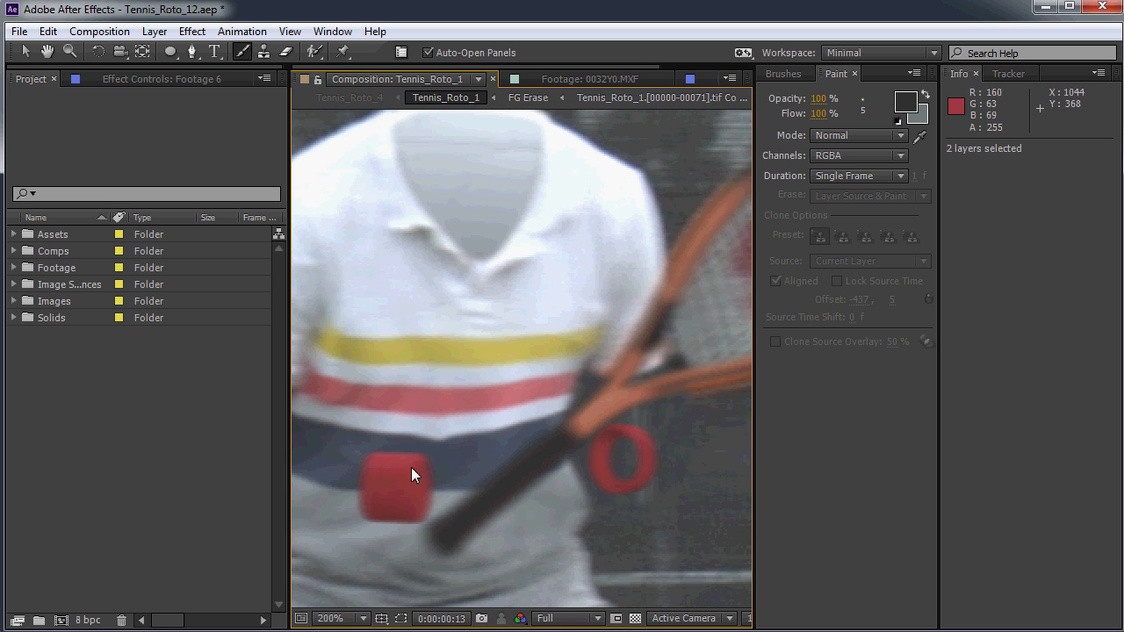
left_click_drag(434, 277, 455, 432)
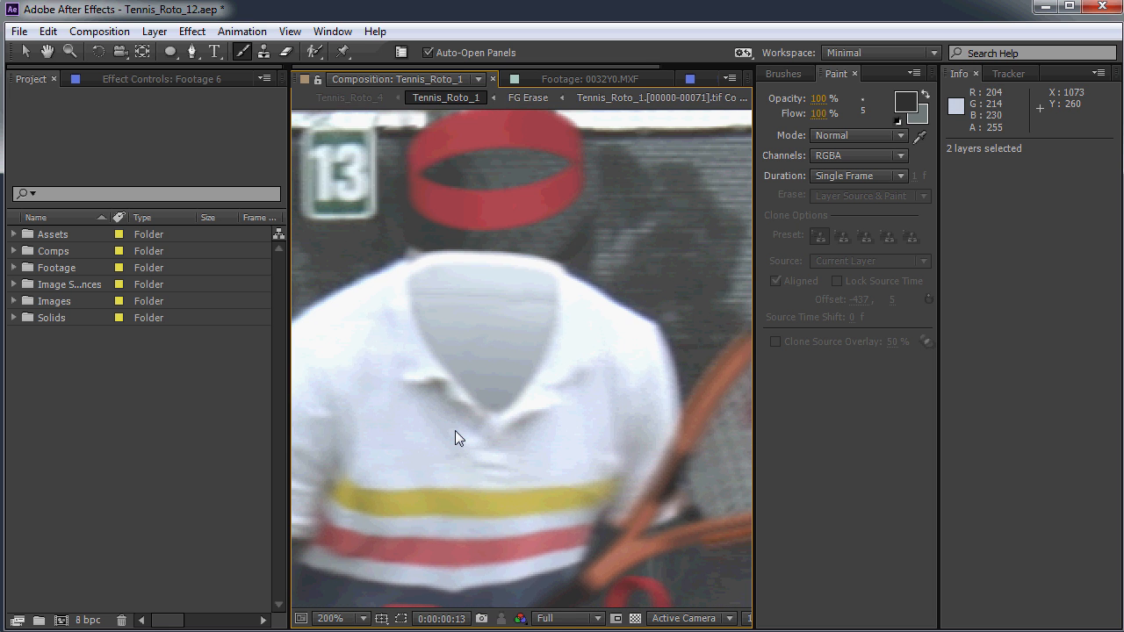
Review the whole invisible player at 0:00:00:13, from the headband and shirt down to the shorts and shoes
key("comma")
left_click_drag(491, 377, 524, 300)
left_click_drag(501, 454, 520, 363)
left_click_drag(573, 420, 557, 407)
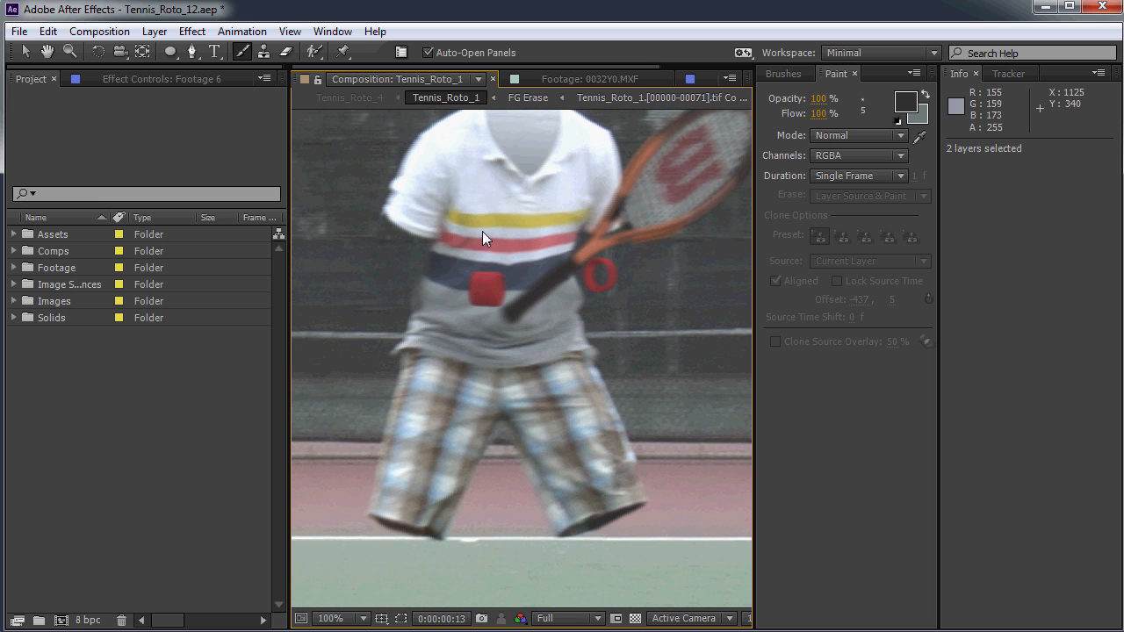
key("comma")
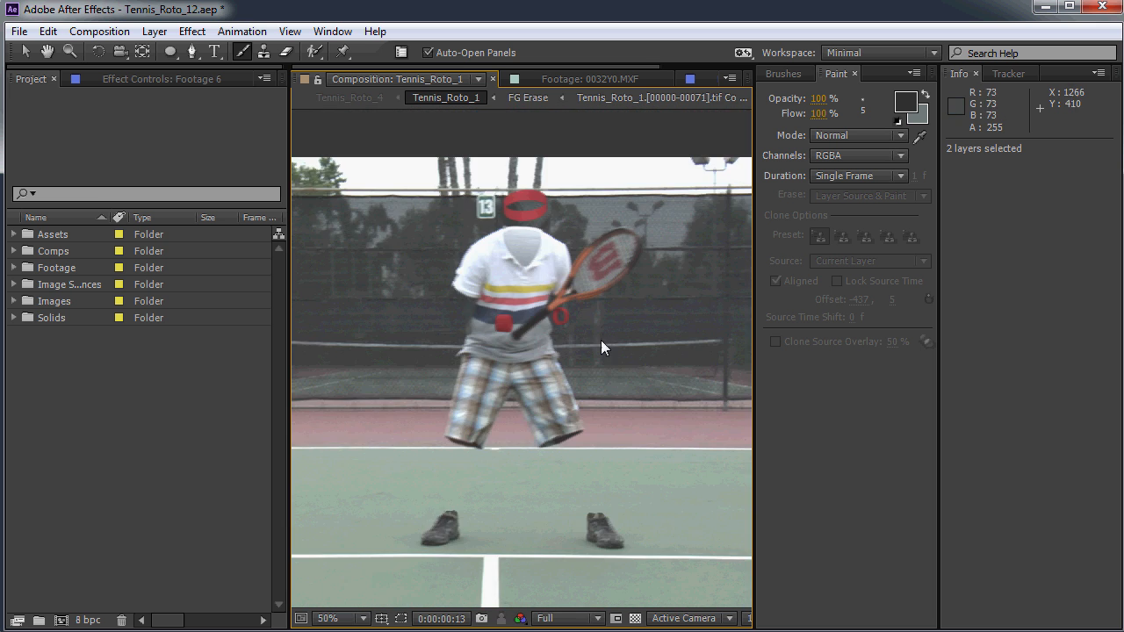
left_click_drag(595, 338, 599, 382)
key("period")
left_click_drag(554, 275, 529, 354)
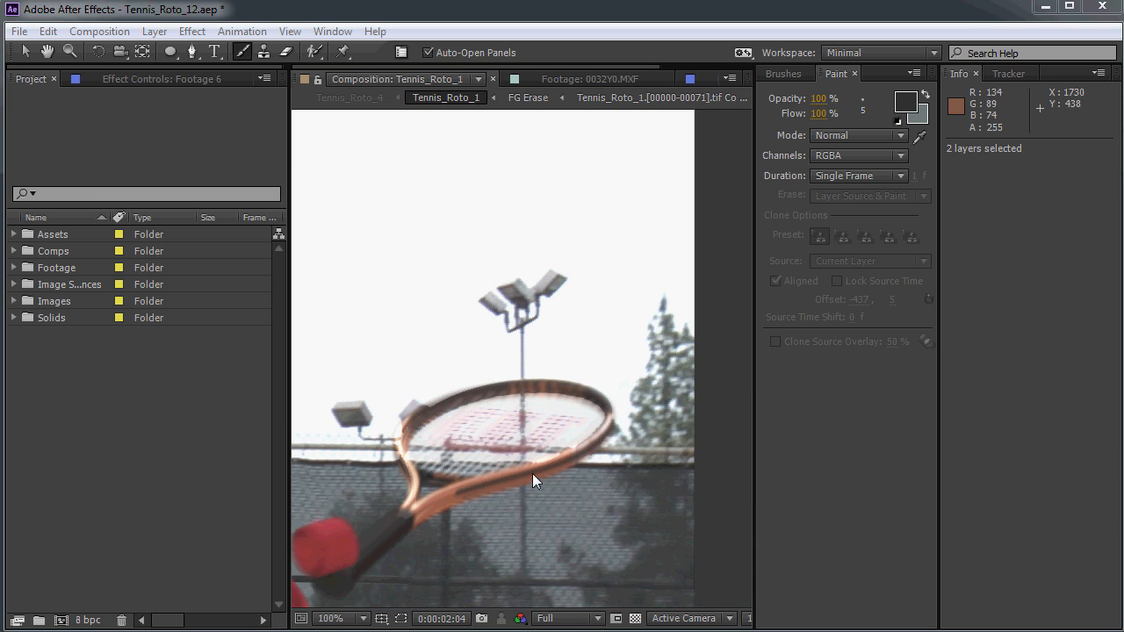
Examine the racket frame and strings at 0:00:02:04, at up to 200%, against the sky, light poles and fence
left_click_drag(532, 473, 622, 367)
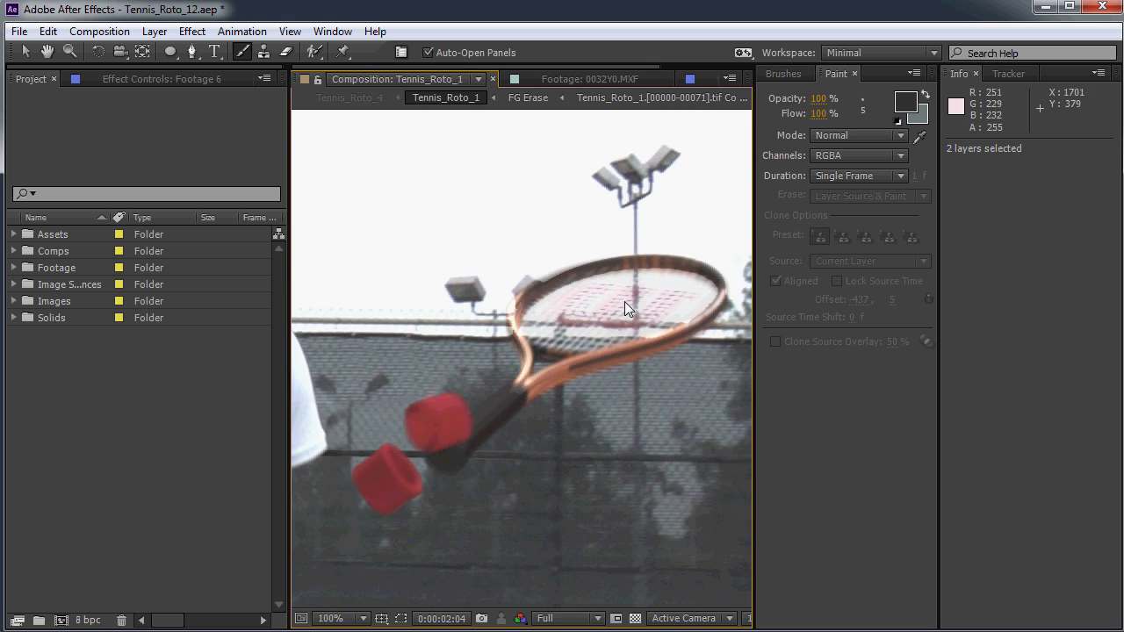
scroll(624, 301, "up", 2)
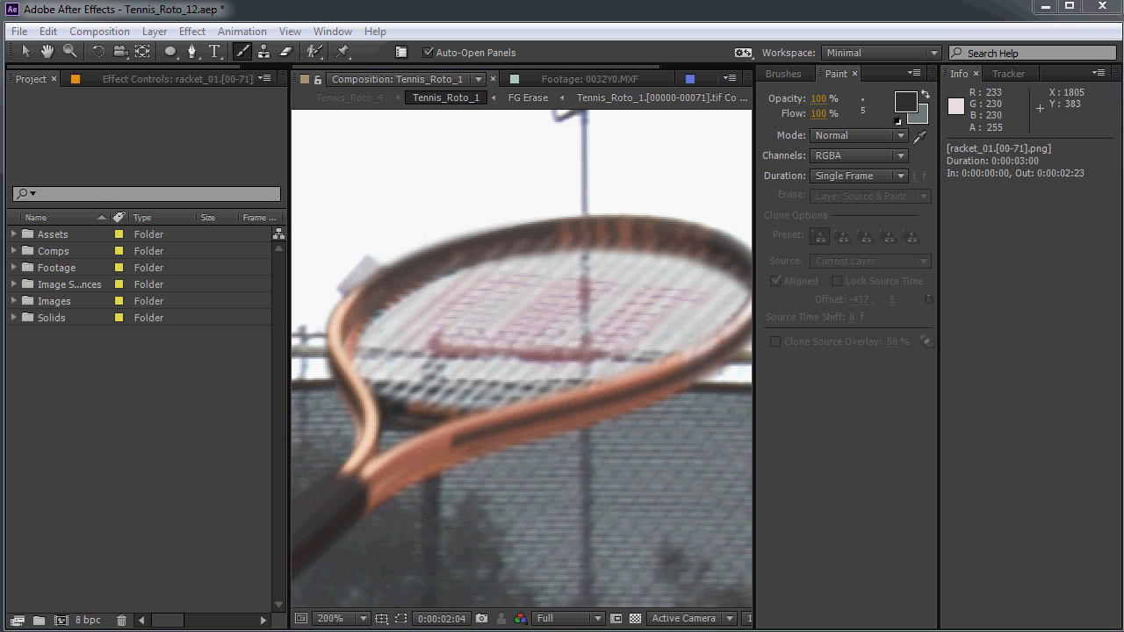
scroll(485, 318, "down", 2)
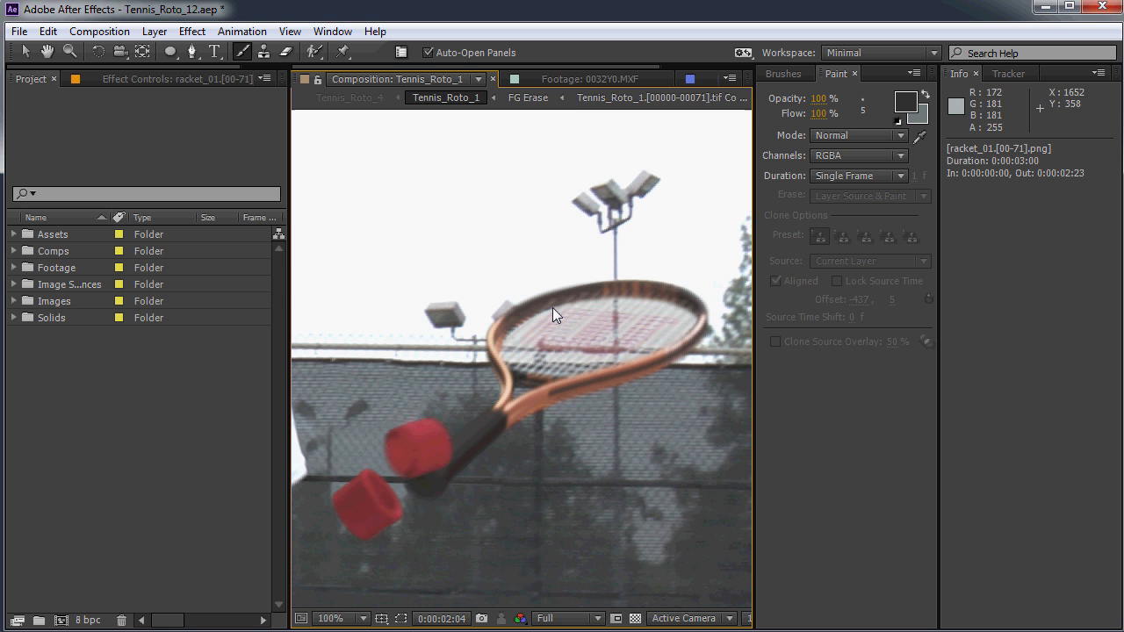
scroll(590, 324, "up", 1)
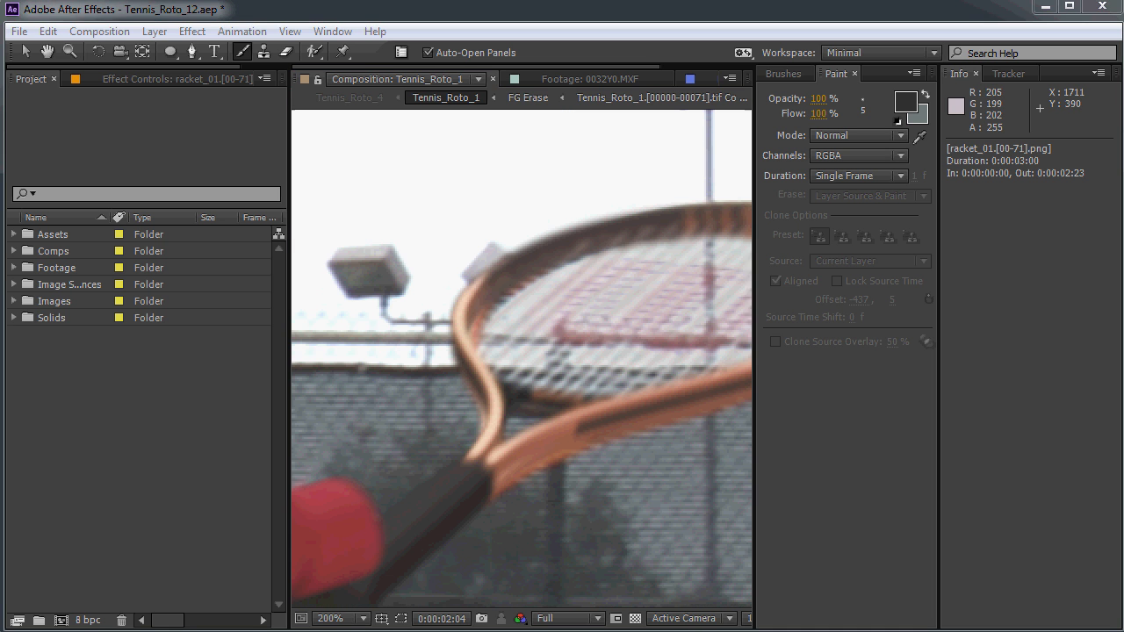
left_click_drag(576, 341, 452, 388)
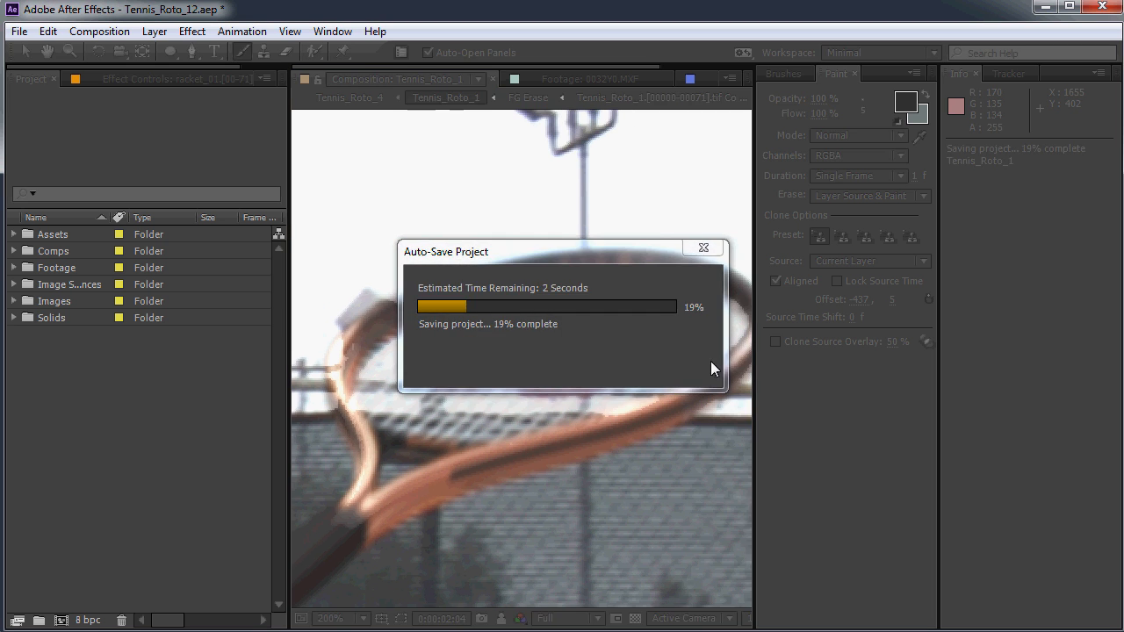
scroll(586, 355, "down", 1)
scroll(478, 394, "up", 1)
scroll(552, 346, "down", 2)
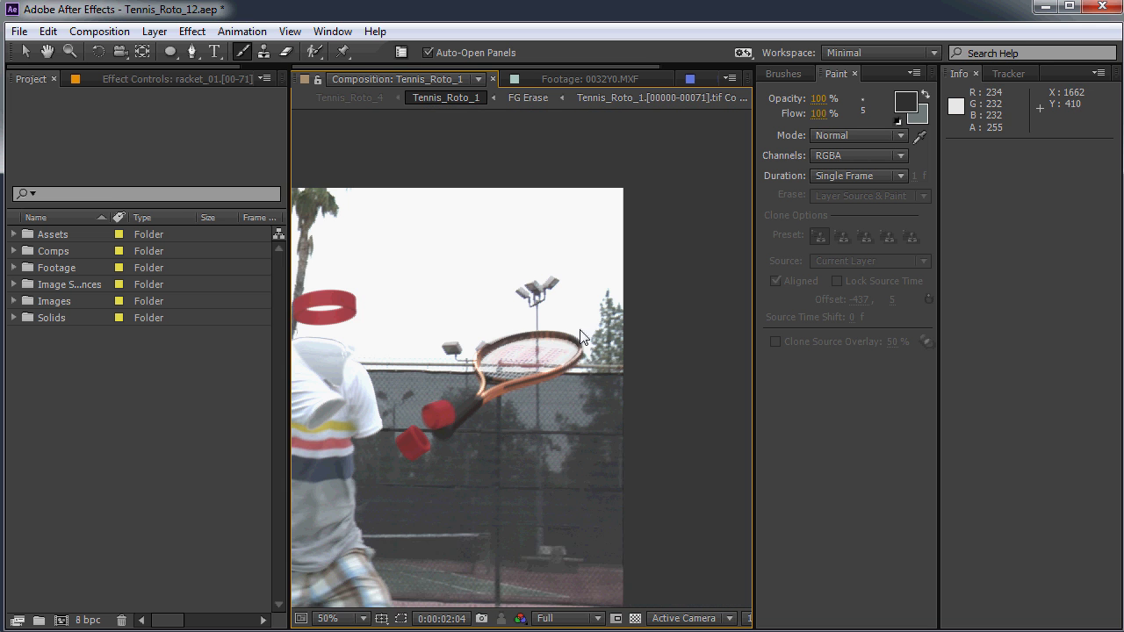
Examine the shirt's collar and sleeve opening at 0:00:02:04, along with the floating headband and wristbands
scroll(615, 311, "up", 1)
scroll(527, 360, "up", 1)
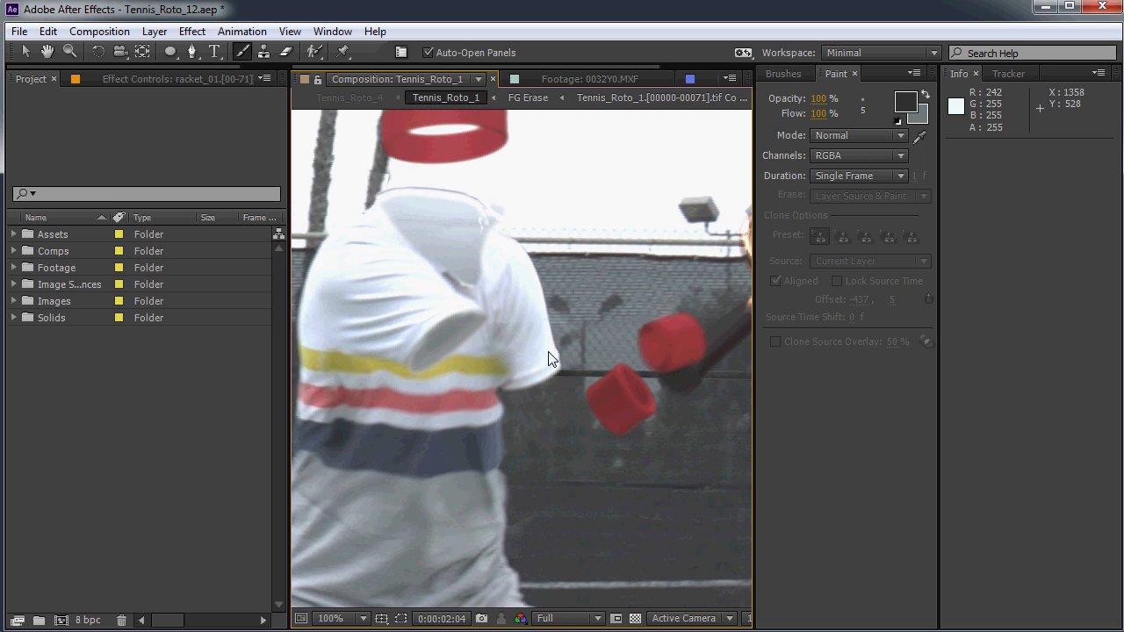
scroll(549, 358, "down", 2)
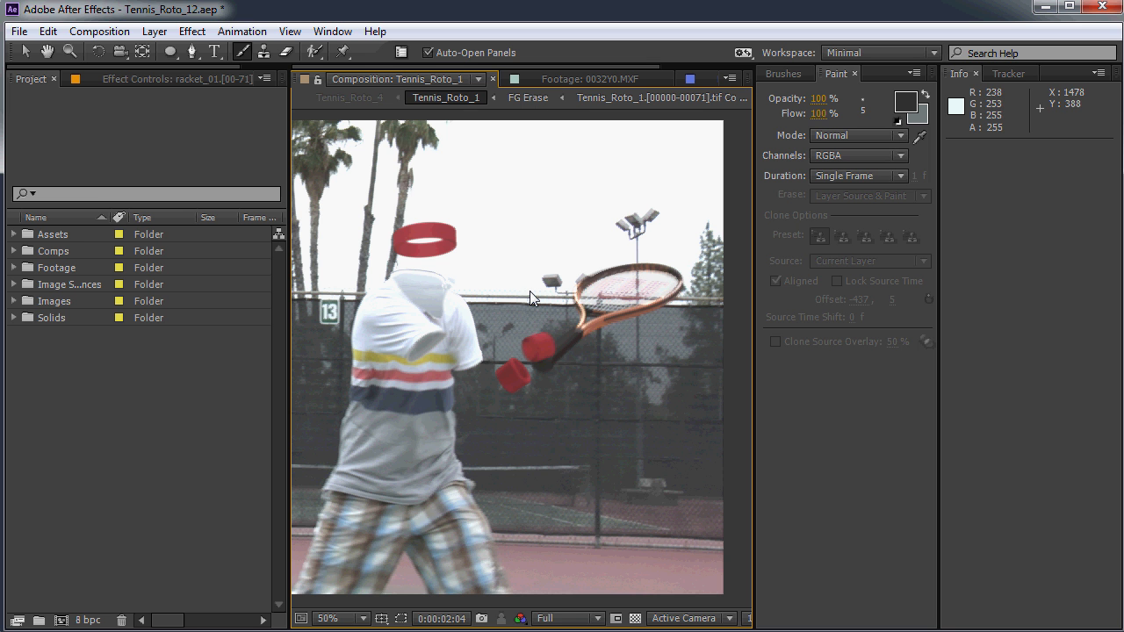
left_click_drag(518, 374, 618, 328)
left_click_drag(462, 372, 452, 470)
scroll(543, 436, "up", 1)
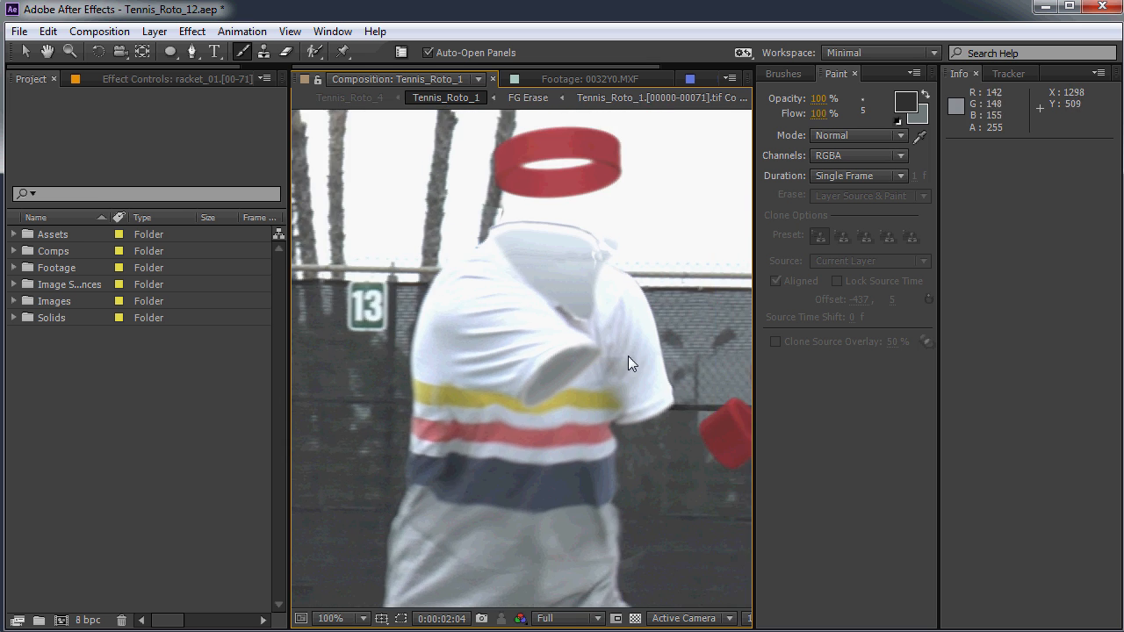
left_click_drag(607, 369, 517, 447)
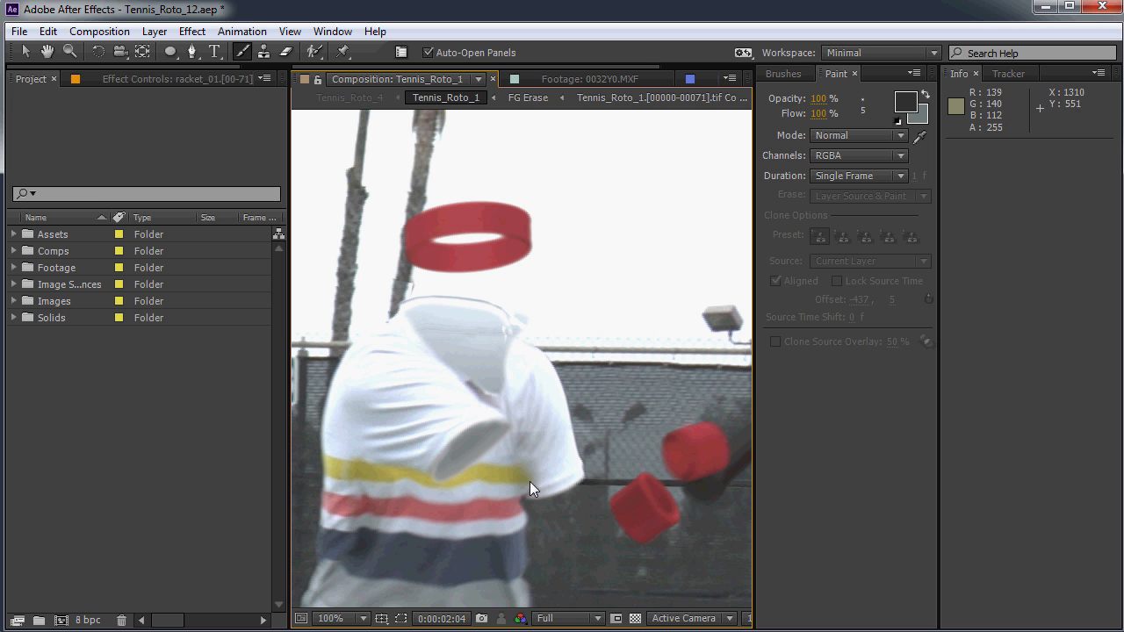
scroll(517, 471, "down", 2)
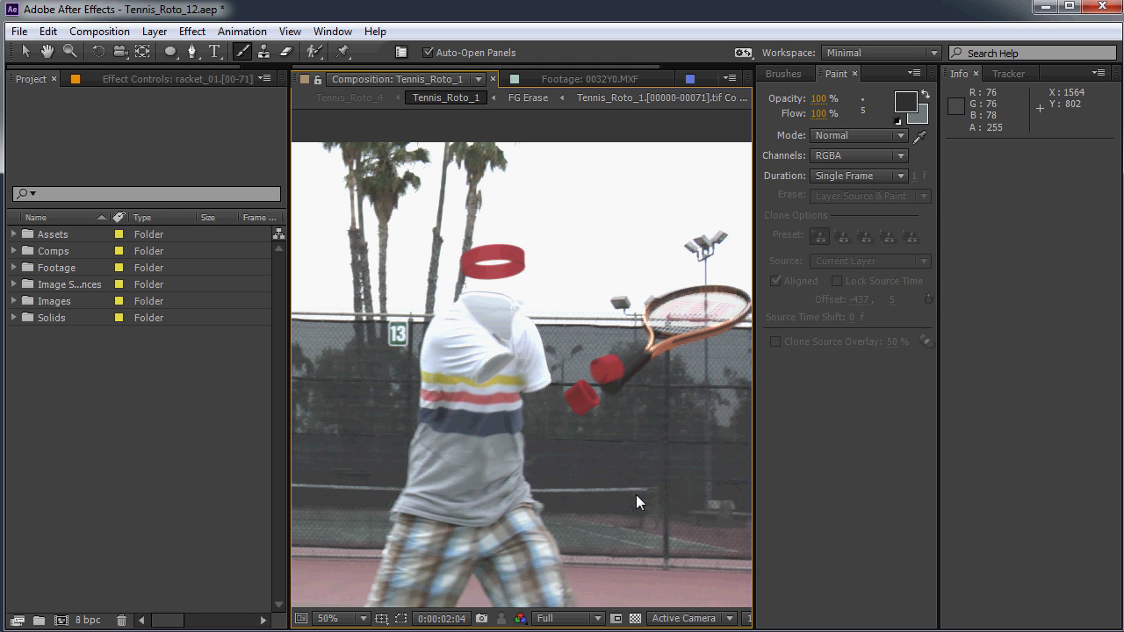
Inspect the reconstructed court and fence background around the player at 0:00:02:04, close up and at 50%
left_click_drag(317, 411, 535, 358)
left_click_drag(472, 418, 680, 319)
scroll(518, 418, "up", 1)
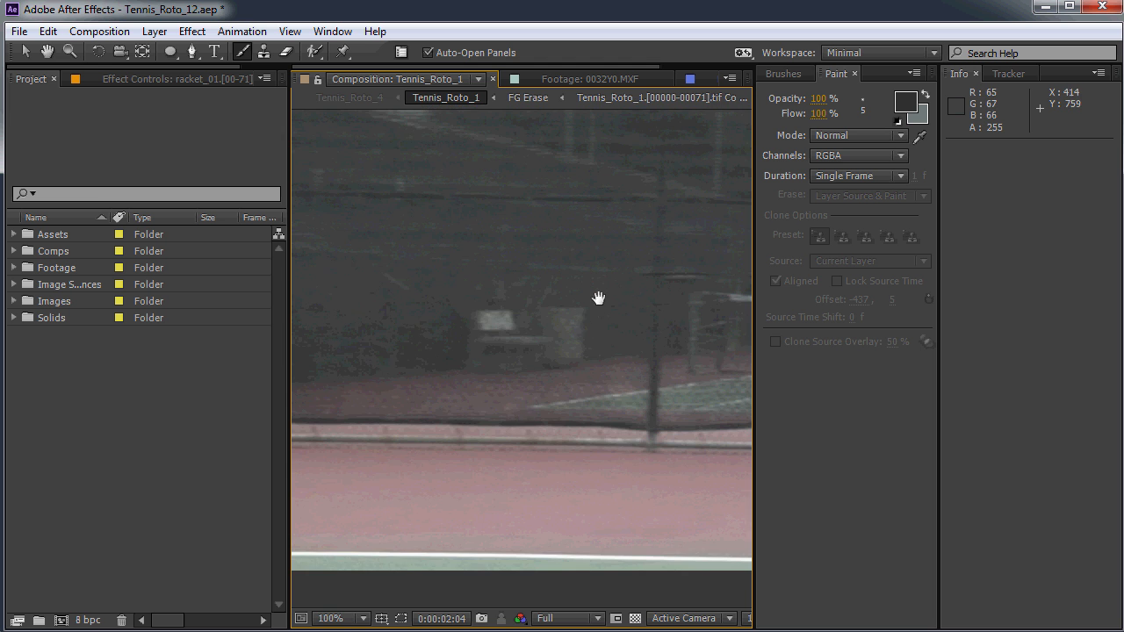
left_click_drag(597, 298, 407, 349)
scroll(699, 307, "down", 1)
left_click_drag(693, 309, 486, 378)
left_click_drag(747, 302, 615, 354)
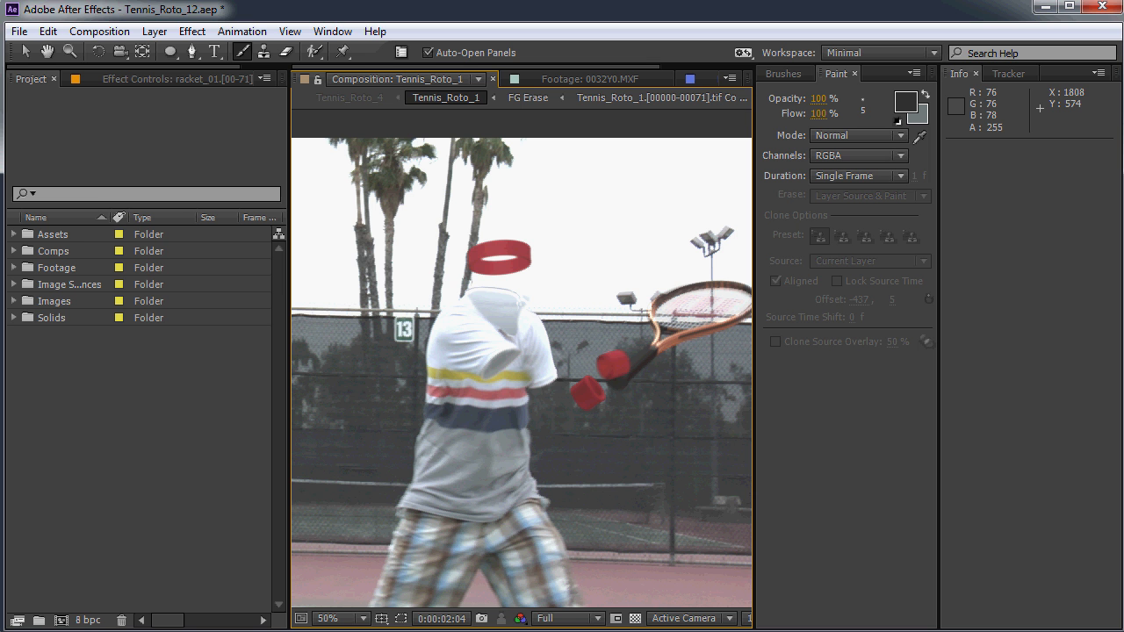
Review the color-graded composite at 0:00:02:04 across the player, racket and court background
scroll(544, 355, "down", 1)
left_click_drag(545, 355, 489, 425)
scroll(562, 290, "up", 1)
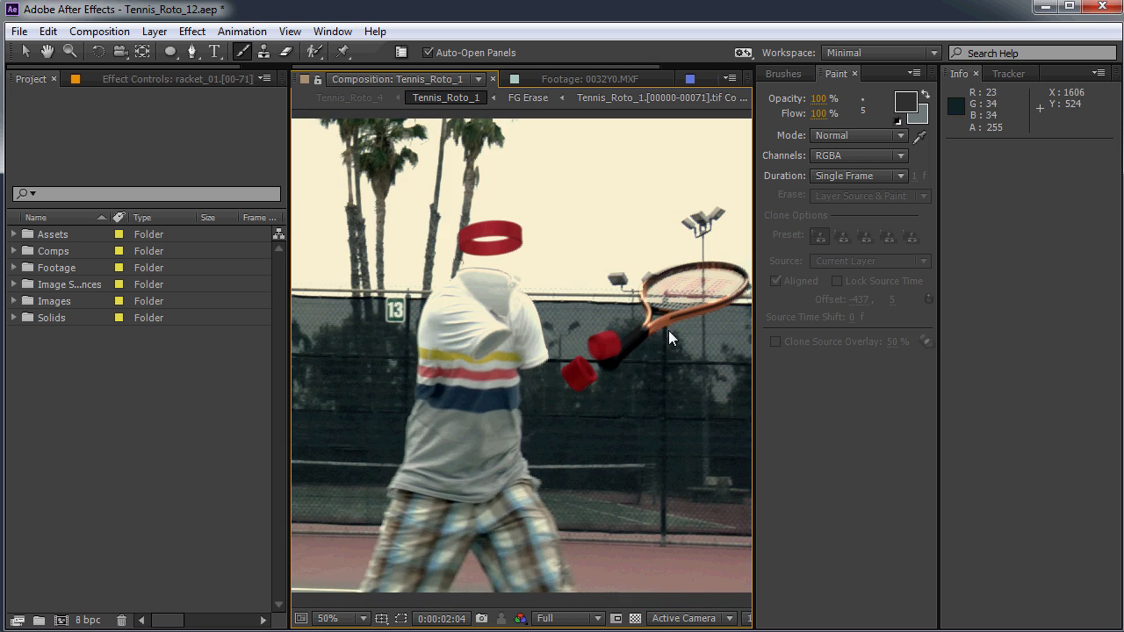
left_click_drag(404, 351, 521, 315)
left_click_drag(633, 357, 538, 318)
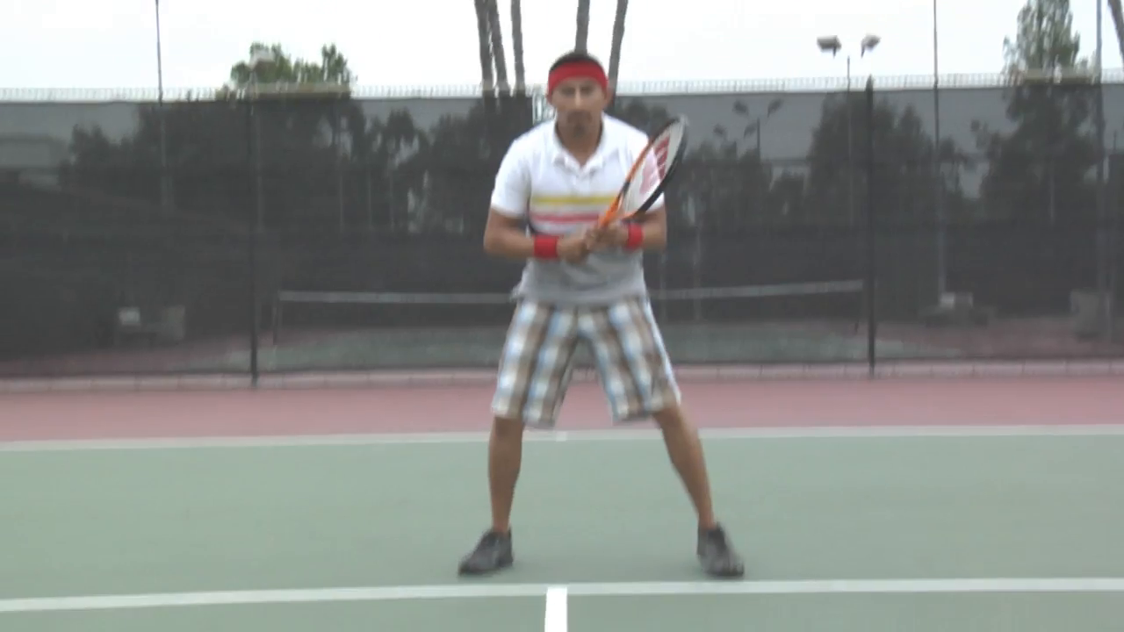